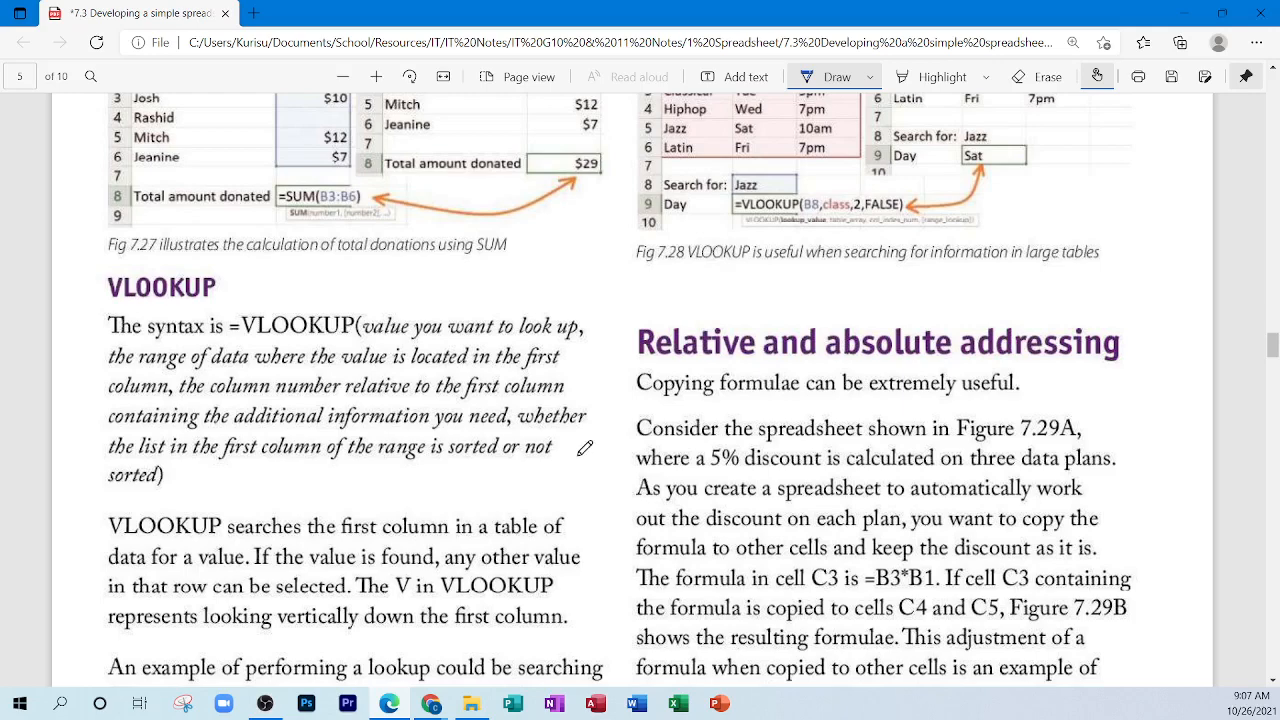
scroll(481, 418, up, 4)
scroll(481, 418, up, 1)
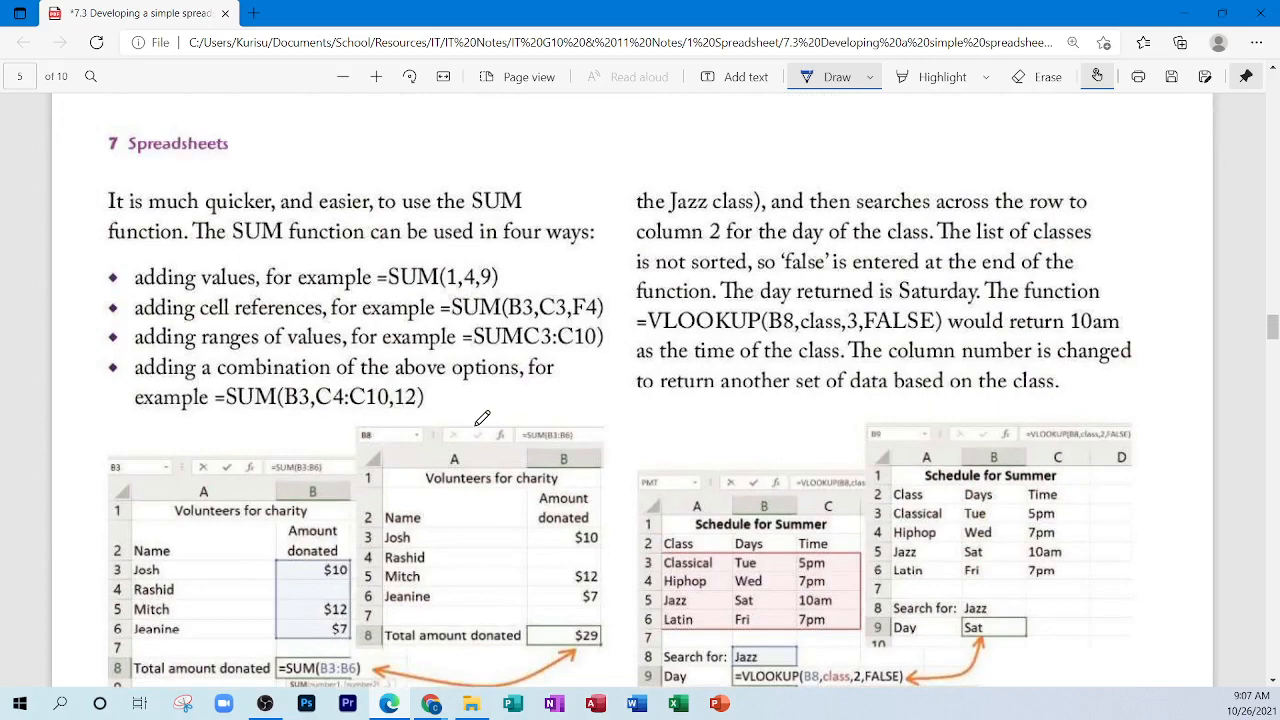
scroll(481, 418, down, 6)
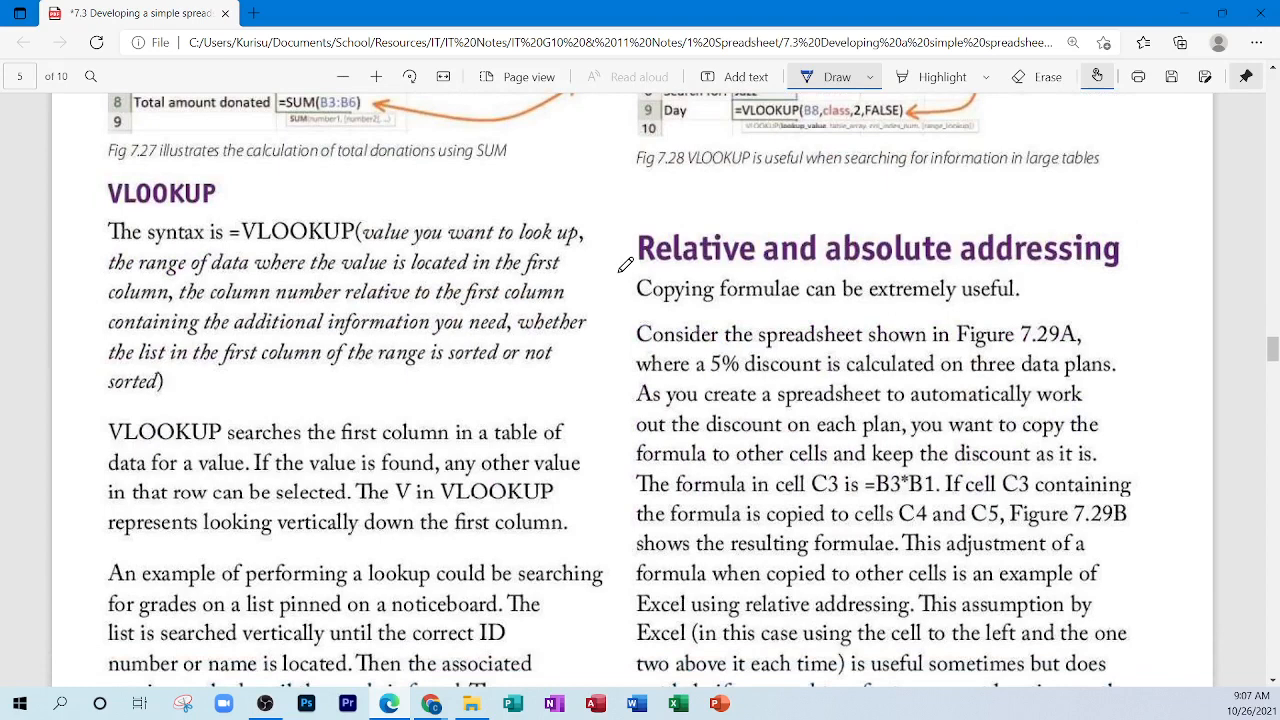
scroll(607, 272, down, 1)
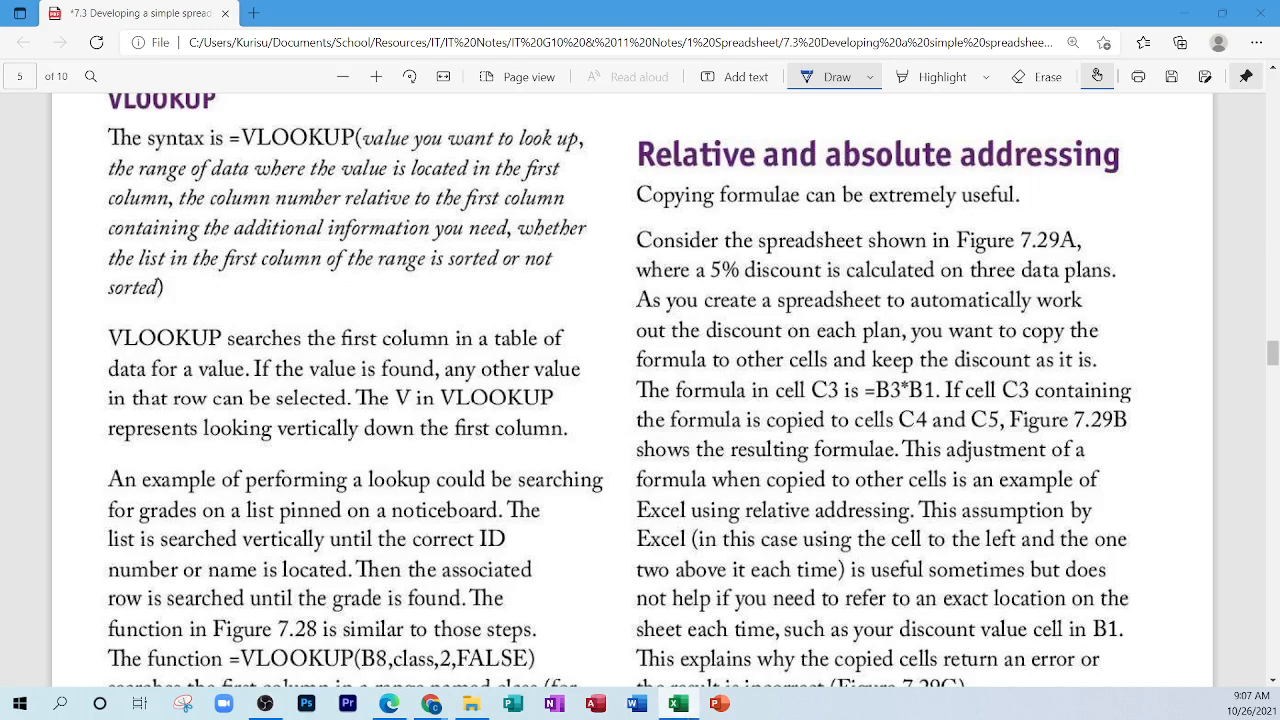
Step: Switch to Excel, create a blank workbook and dismiss the licence notice
click(678, 703)
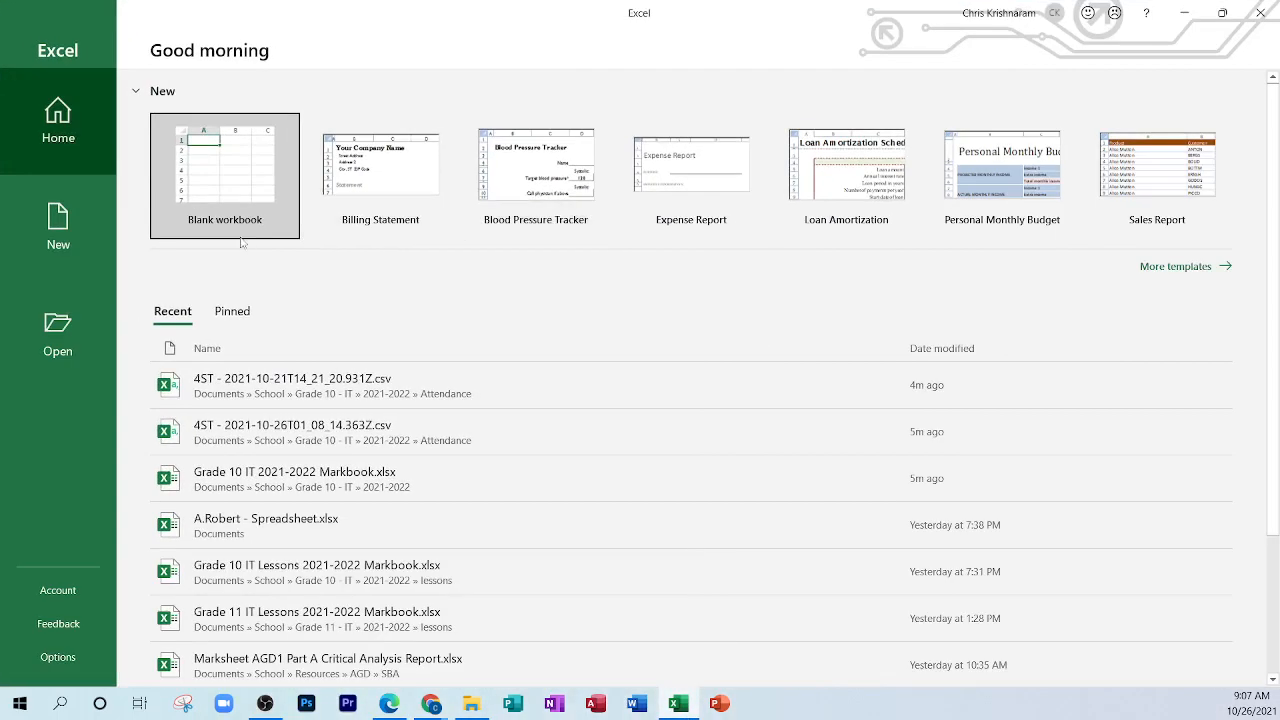
click(219, 168)
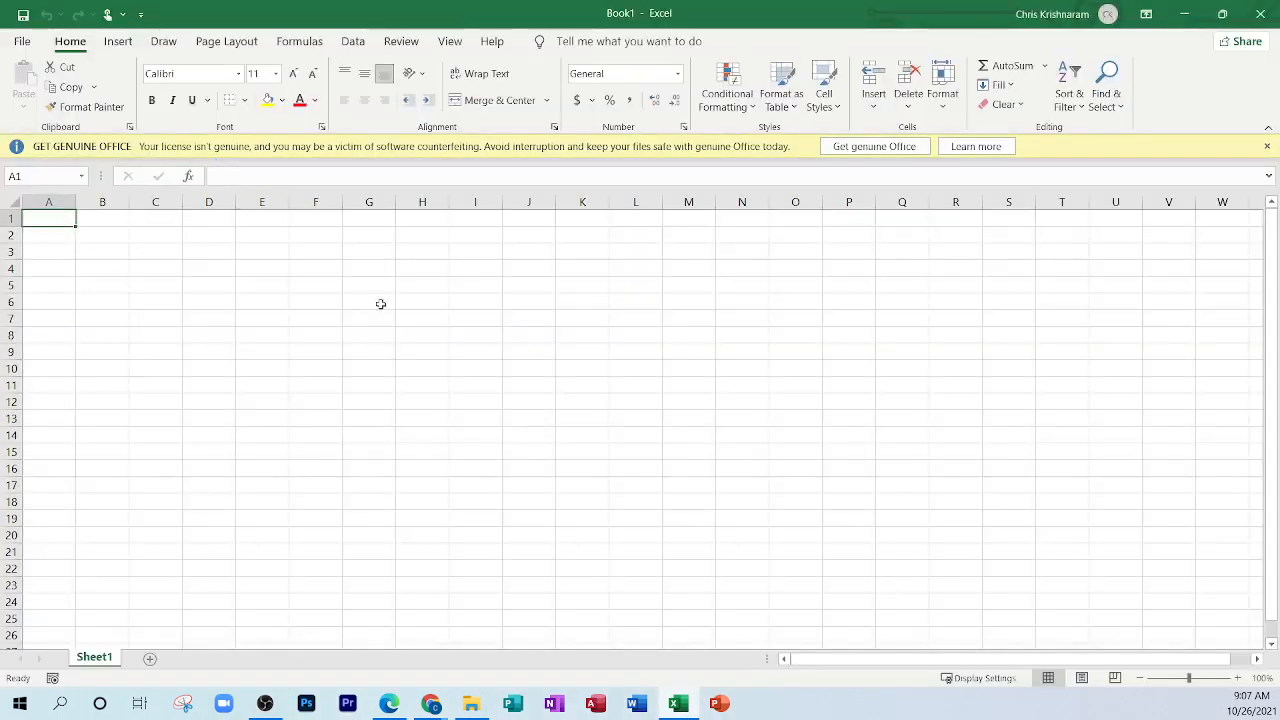
click(1267, 146)
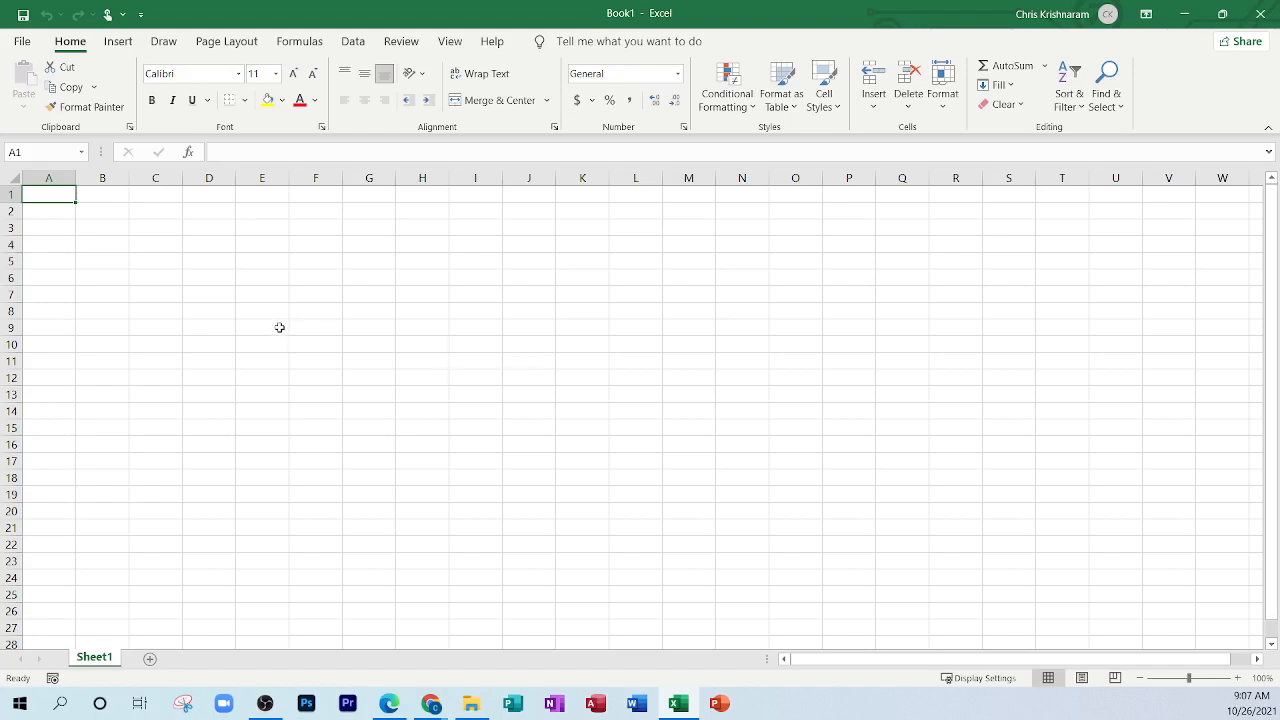
ctrl+scroll(284, 325, up, 8)
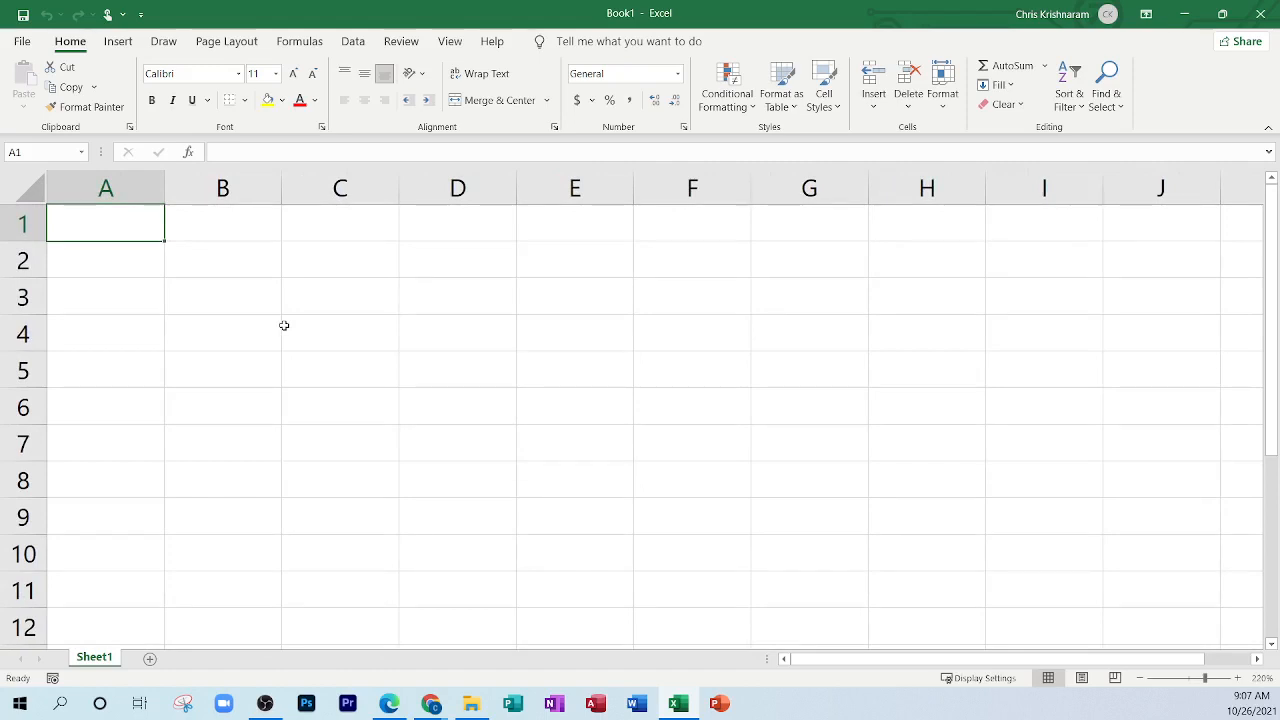
Step: Enter the column heading "item" in cell A1
click(349, 233)
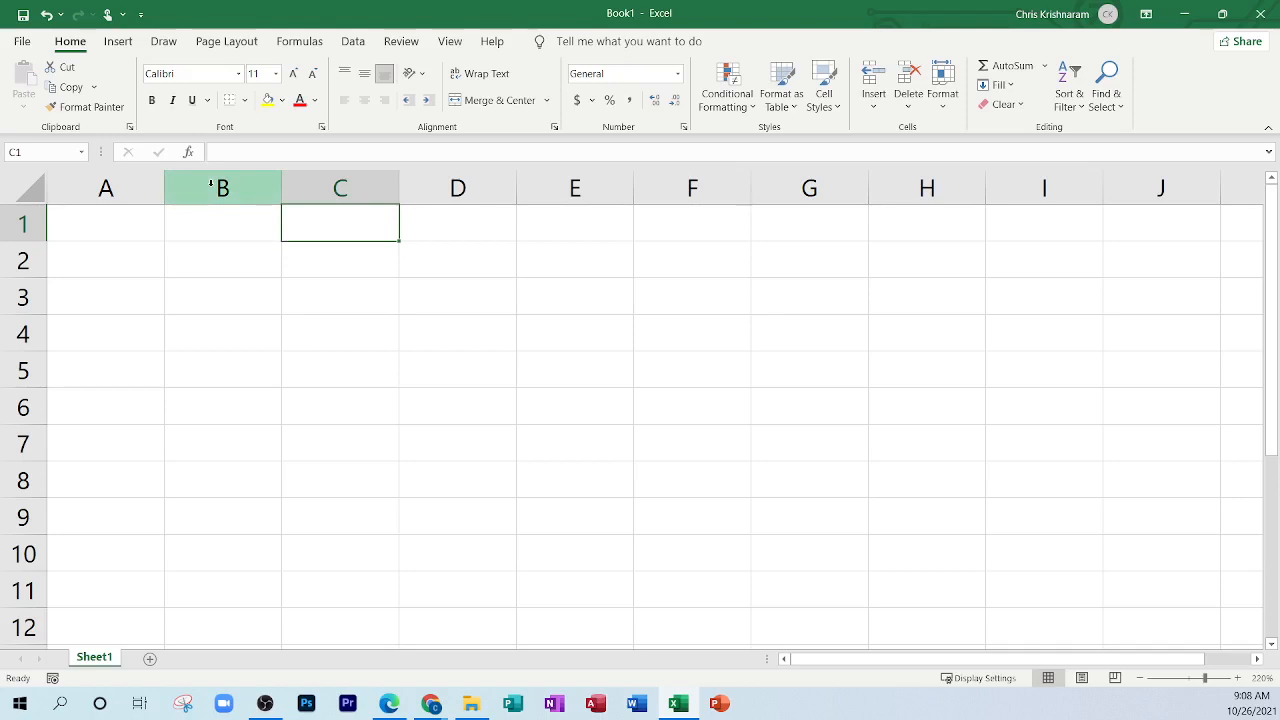
key(Left)
key(Left)
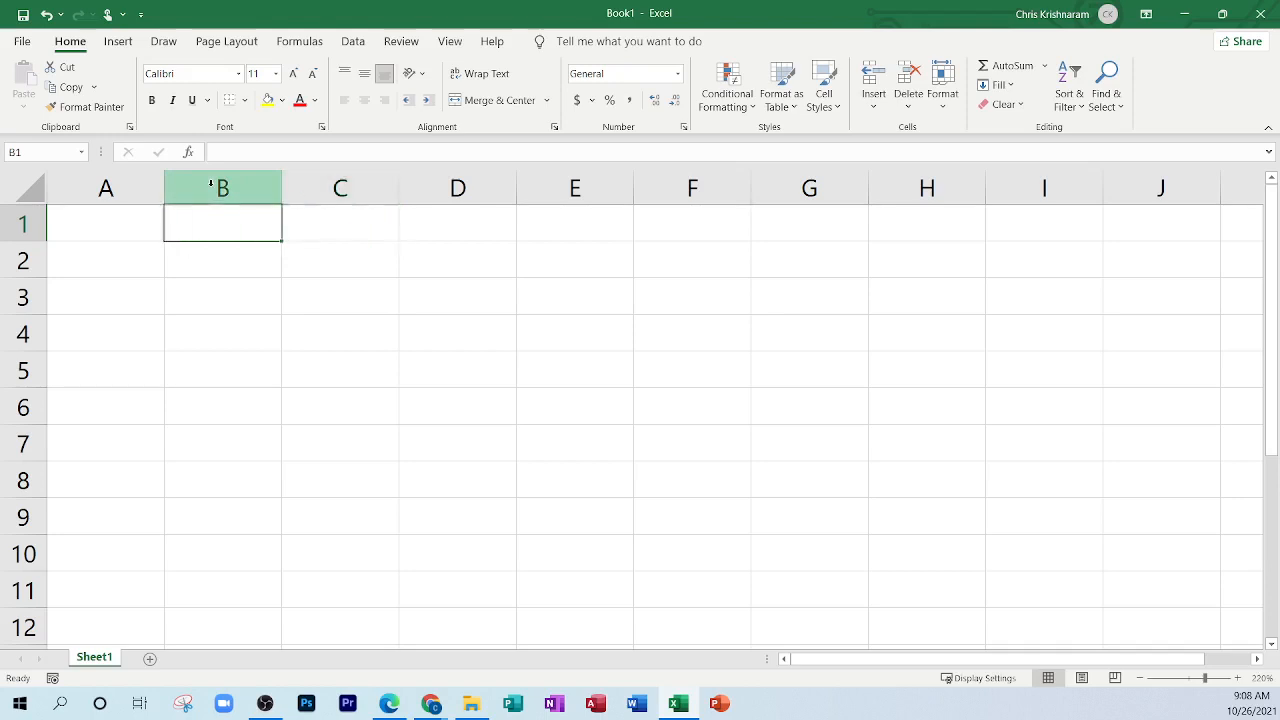
text(item)
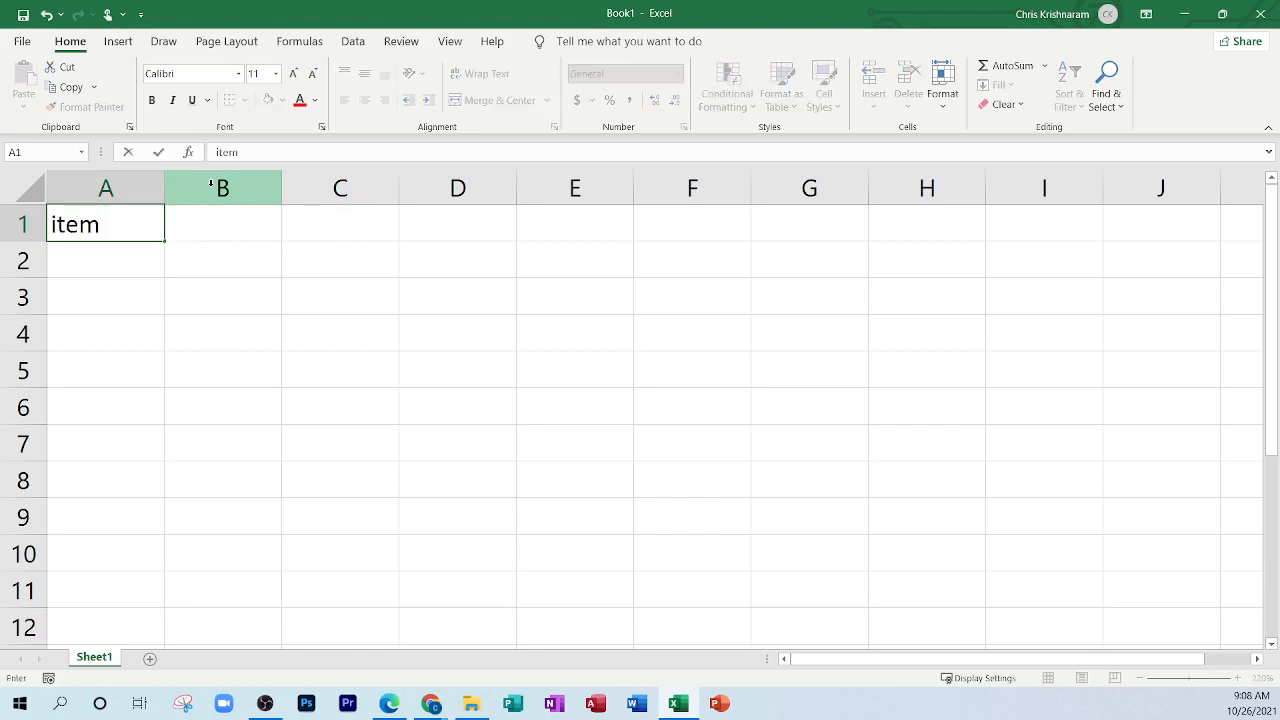
key(Return)
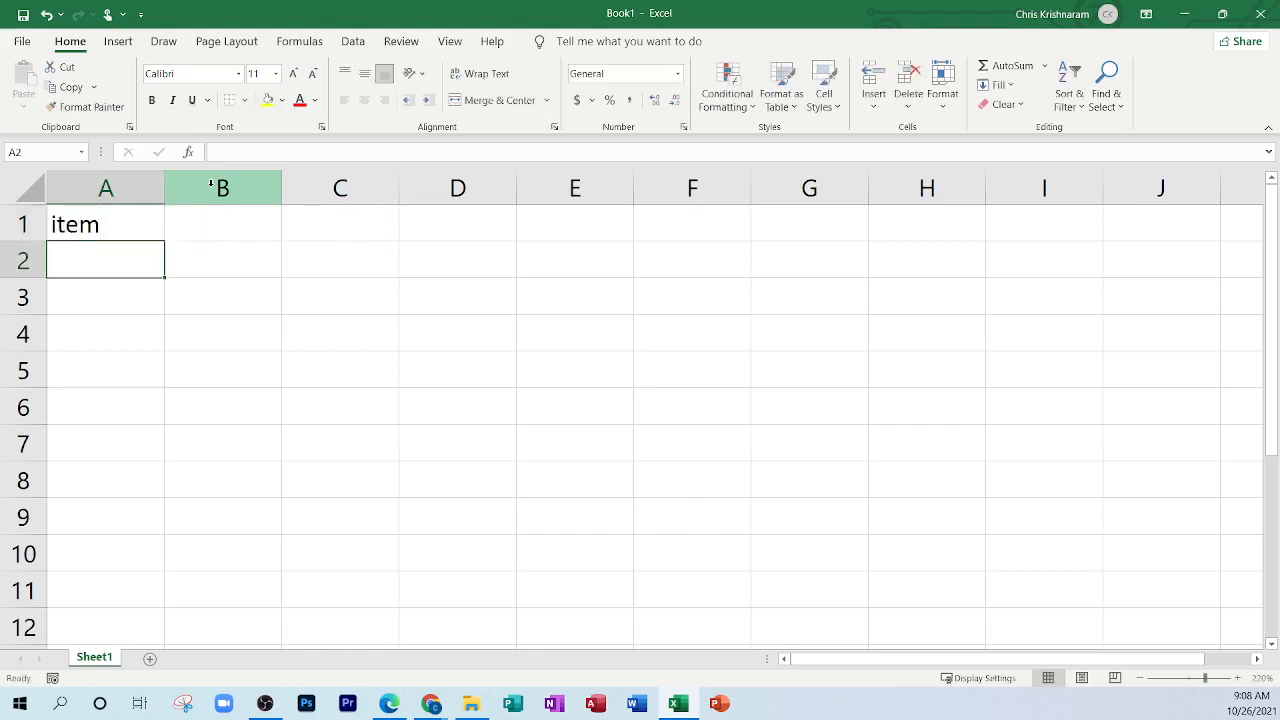
Step: List the items chocolate, ice cream and donut in cells A2 to A4
text(cholca)
key(BackSpace)
key(BackSpace)
key(BackSpace)
text(co)
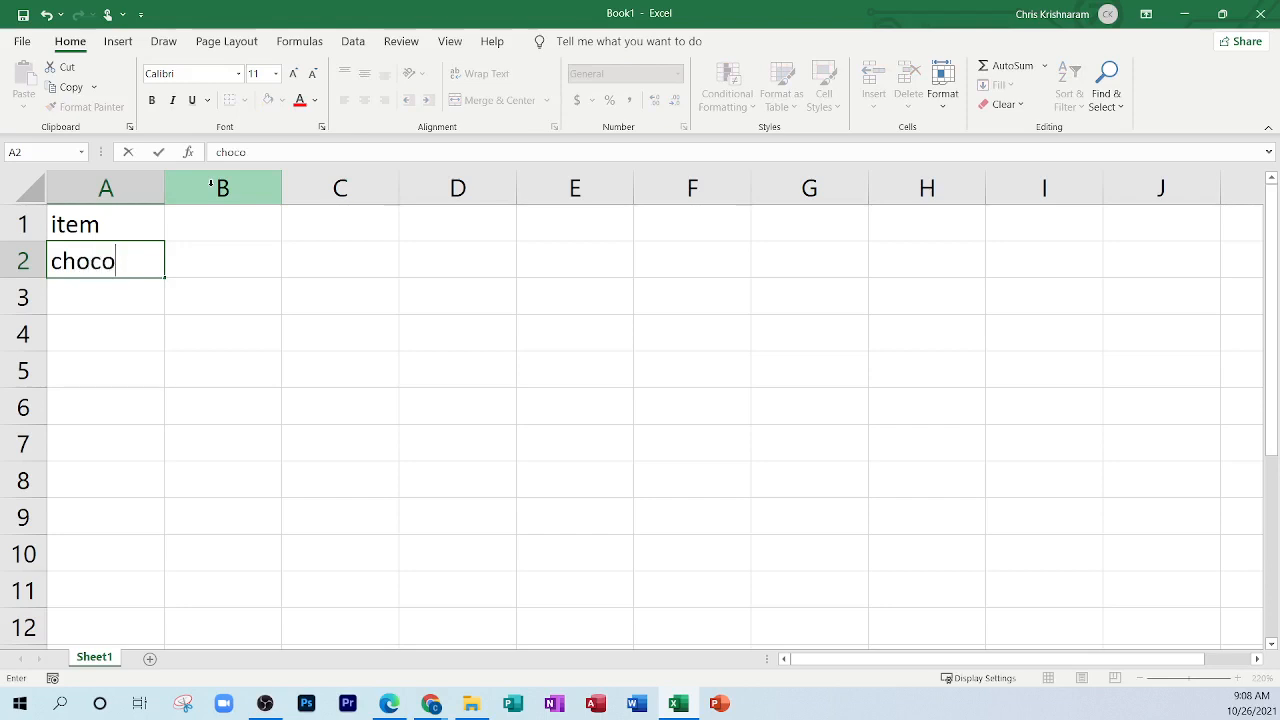
text(late)
key(Return)
text(ice c)
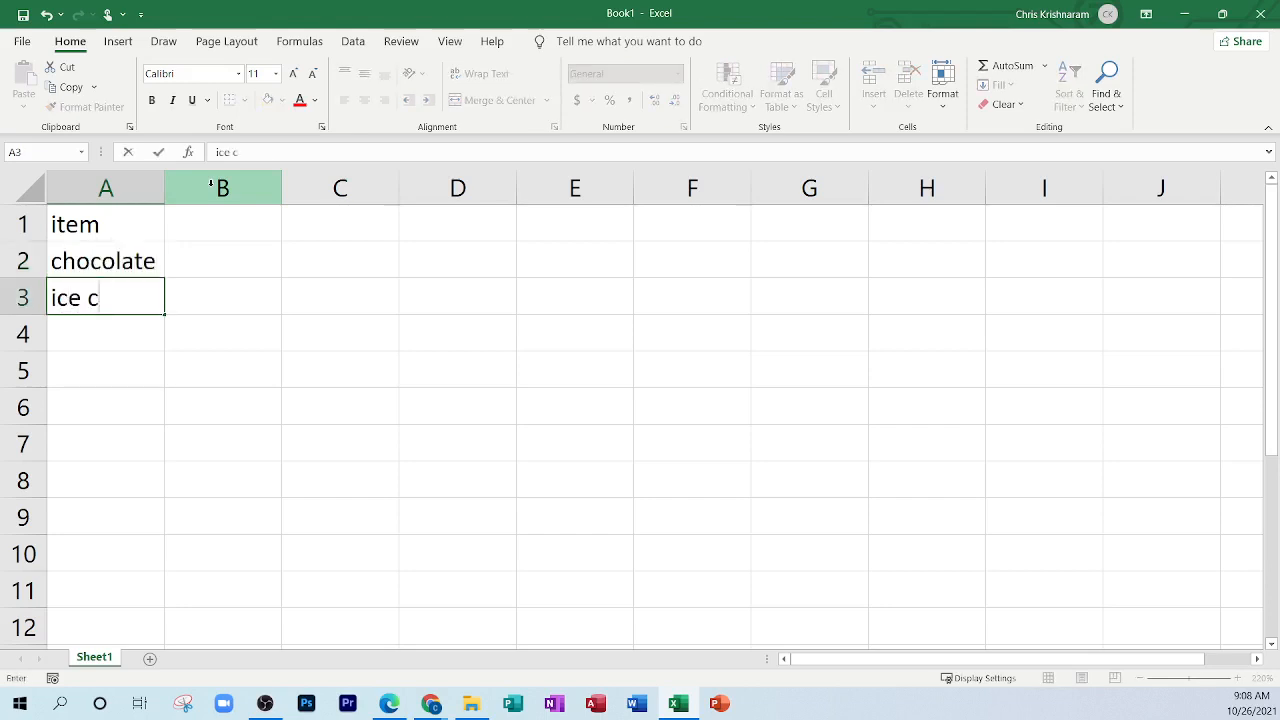
text(ream)
key(Return)
text(do)
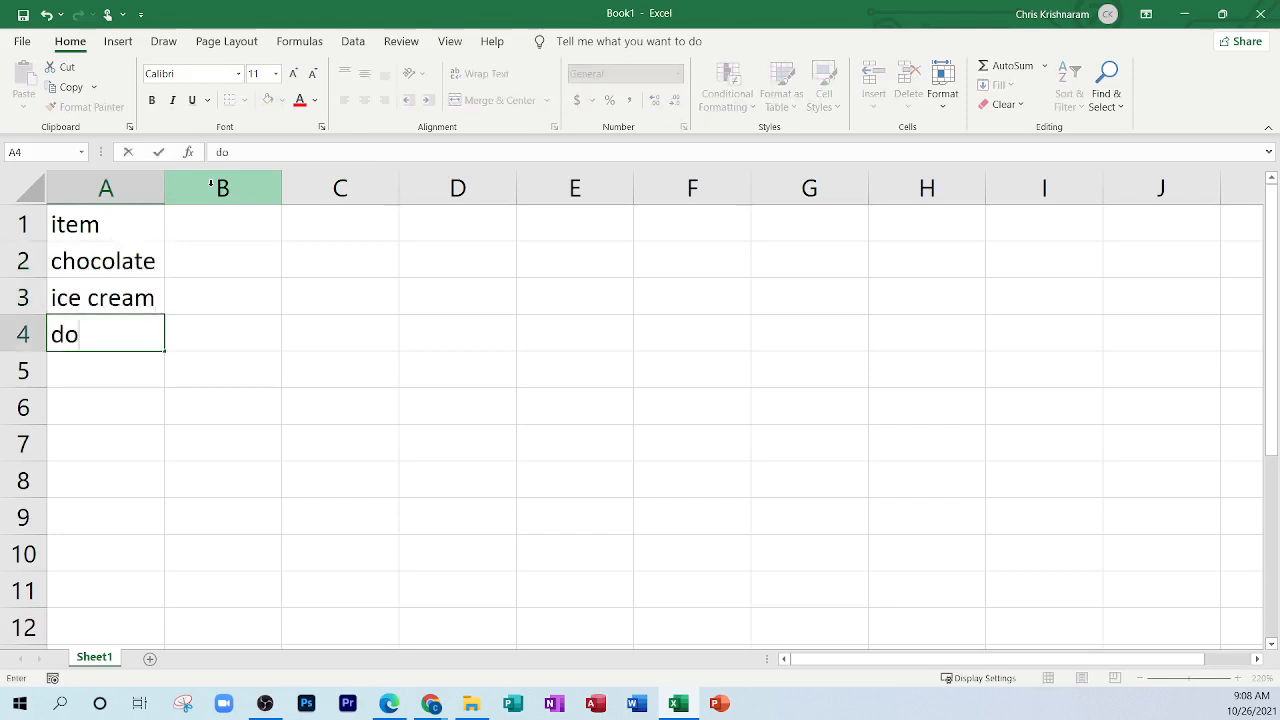
text(nut)
key(Return)
Step: Enter the column heading "price" in cell B1
key(Up)
key(Up)
key(Up)
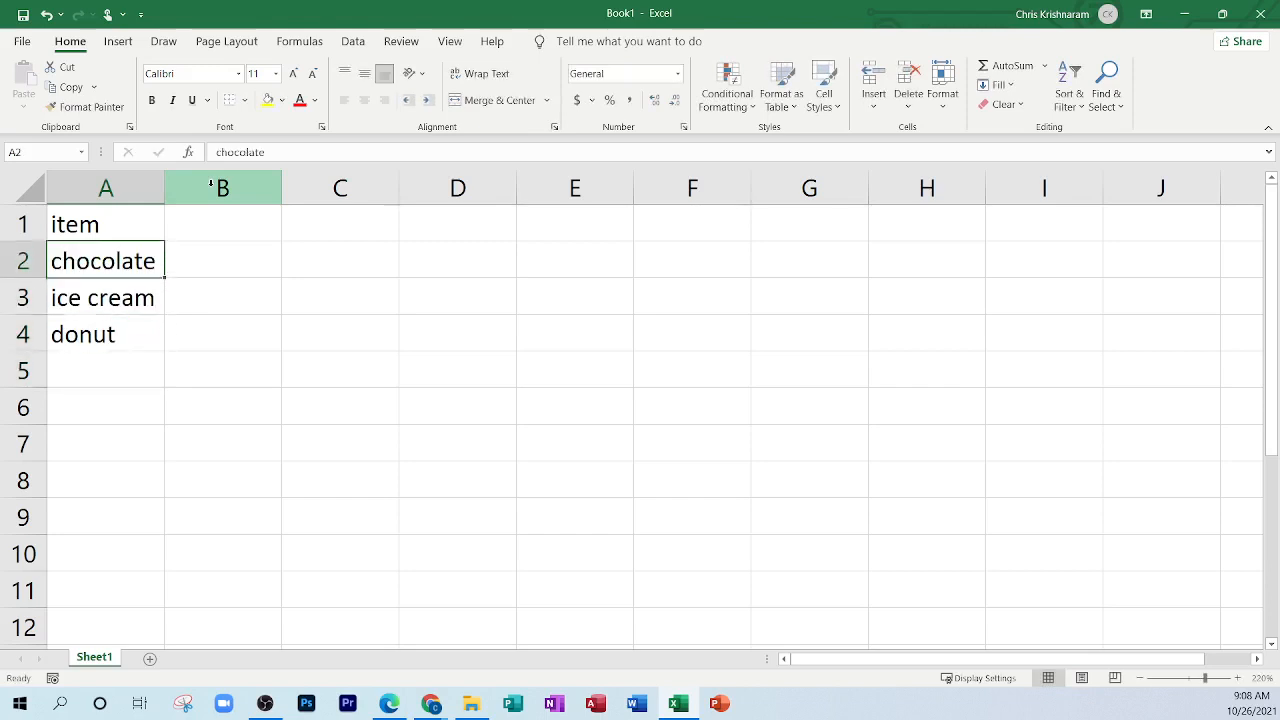
key(Right)
key(Up)
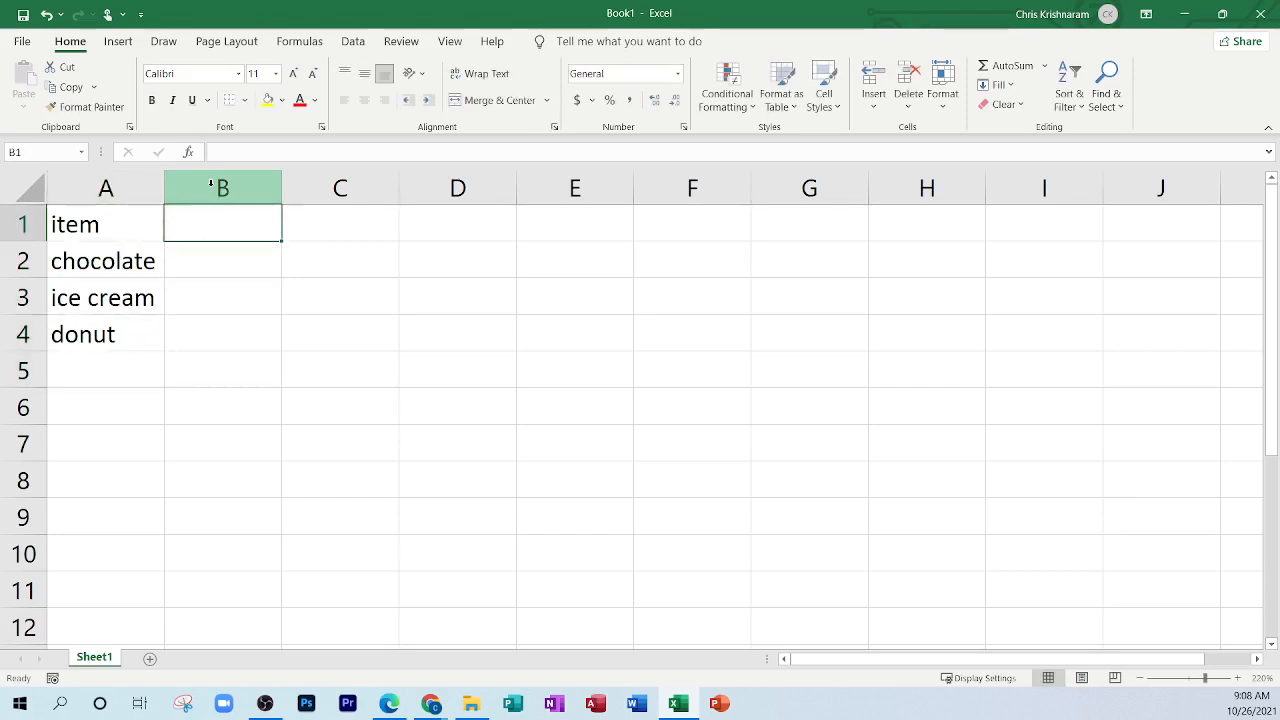
text(price)
key(ctrl+Return)
Step: Enter the prices 500, 300 and 400 for chocolate, ice cream and donut in cells B2 to B4
key(Down)
text(500)
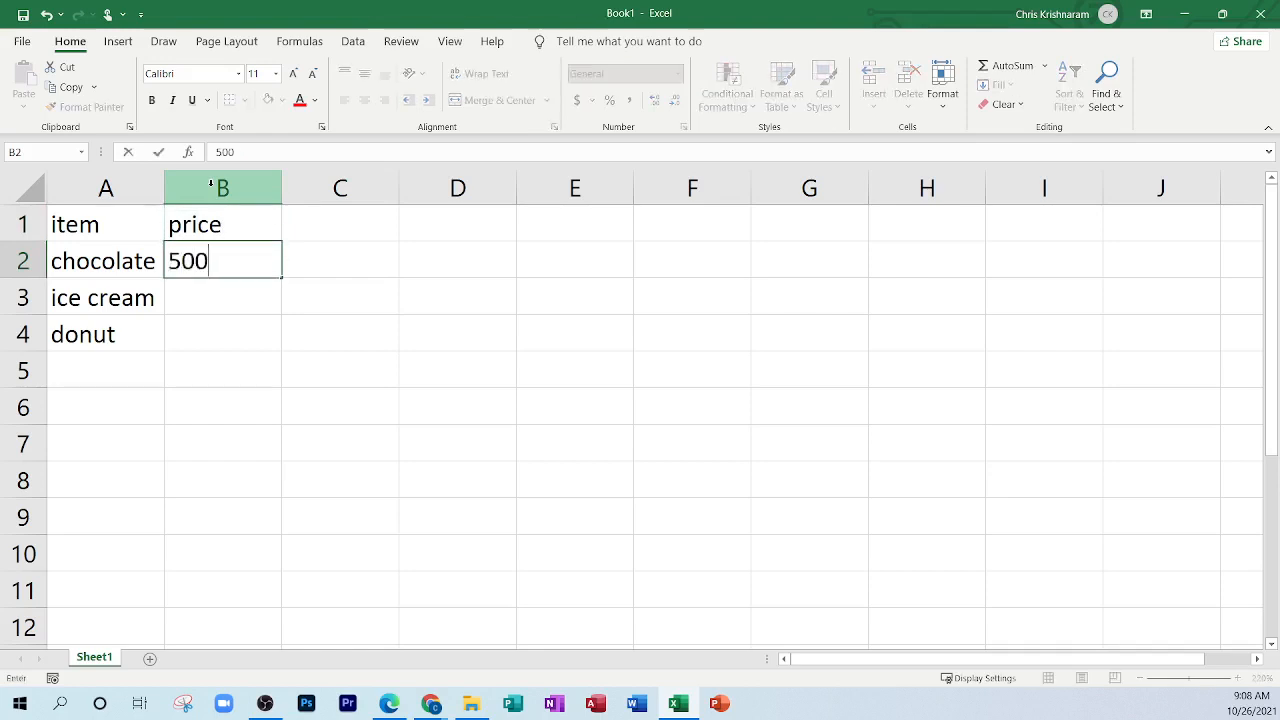
key(Return)
text(300)
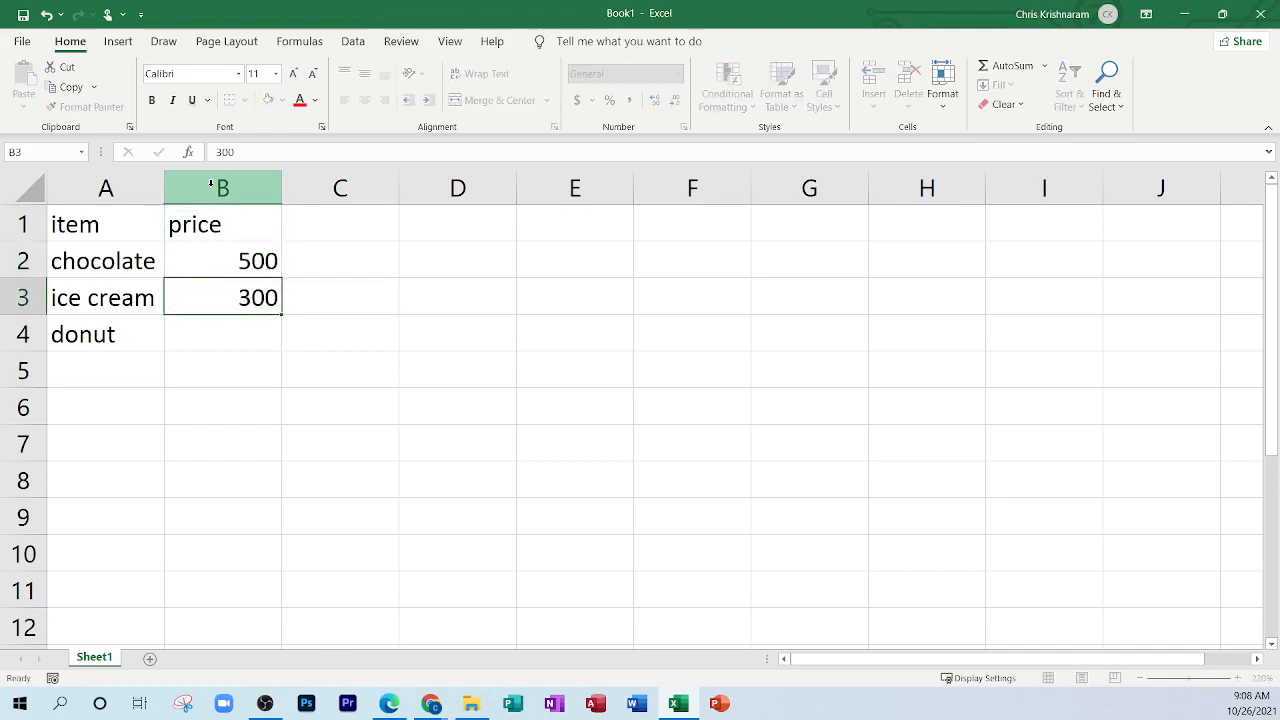
key(Return)
text(400)
key(Return)
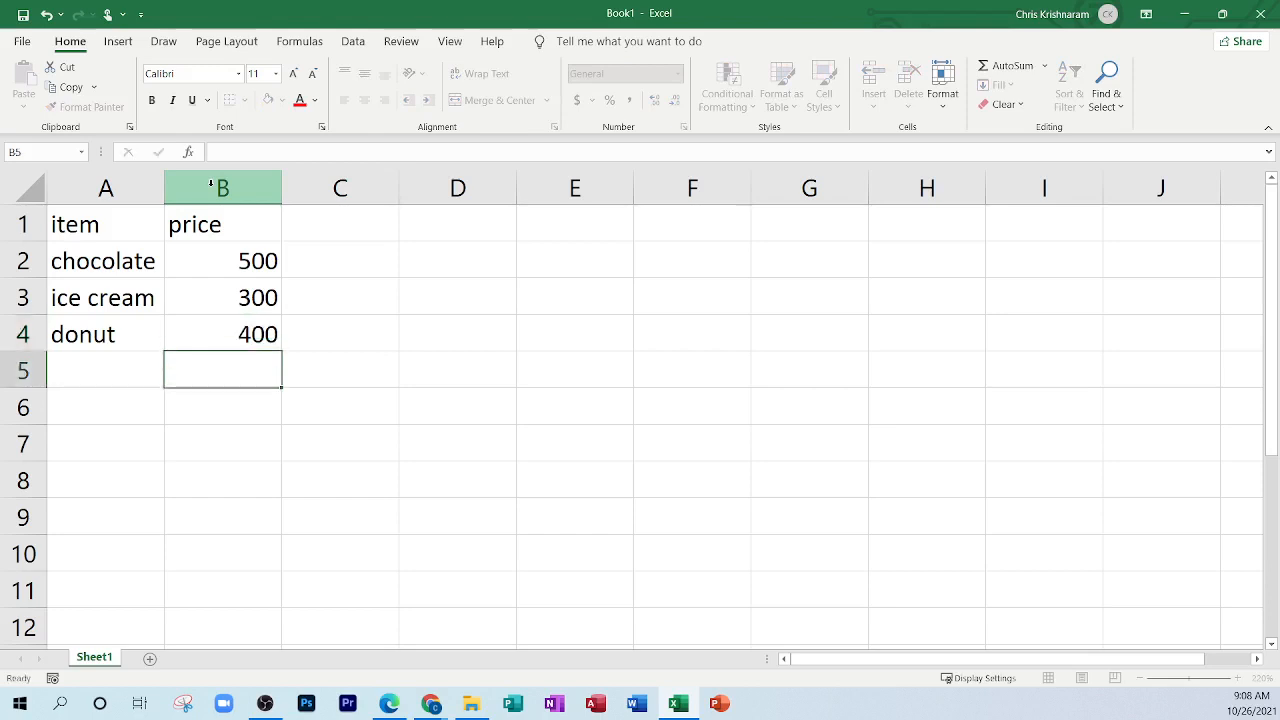
Step: Enter the column heading "amount" in cell C1
key(Up)
key(Up)
key(Up)
key(Up)
key(Right)
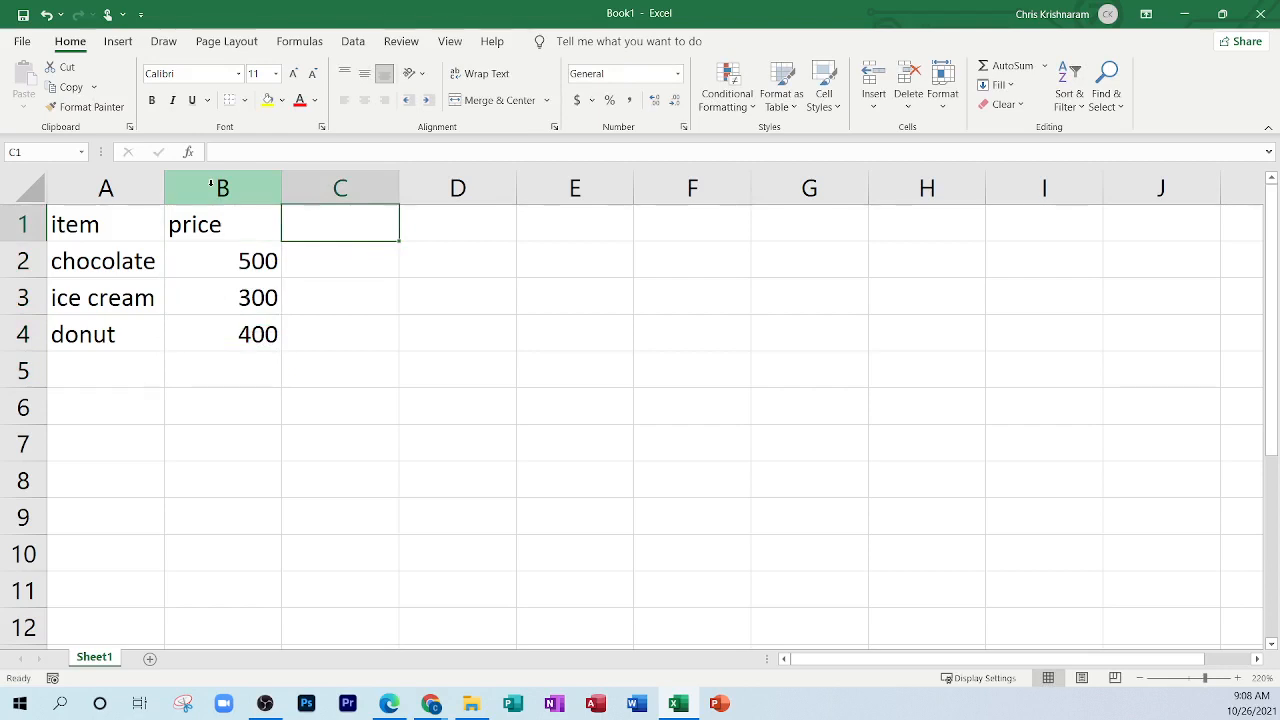
text(amount)
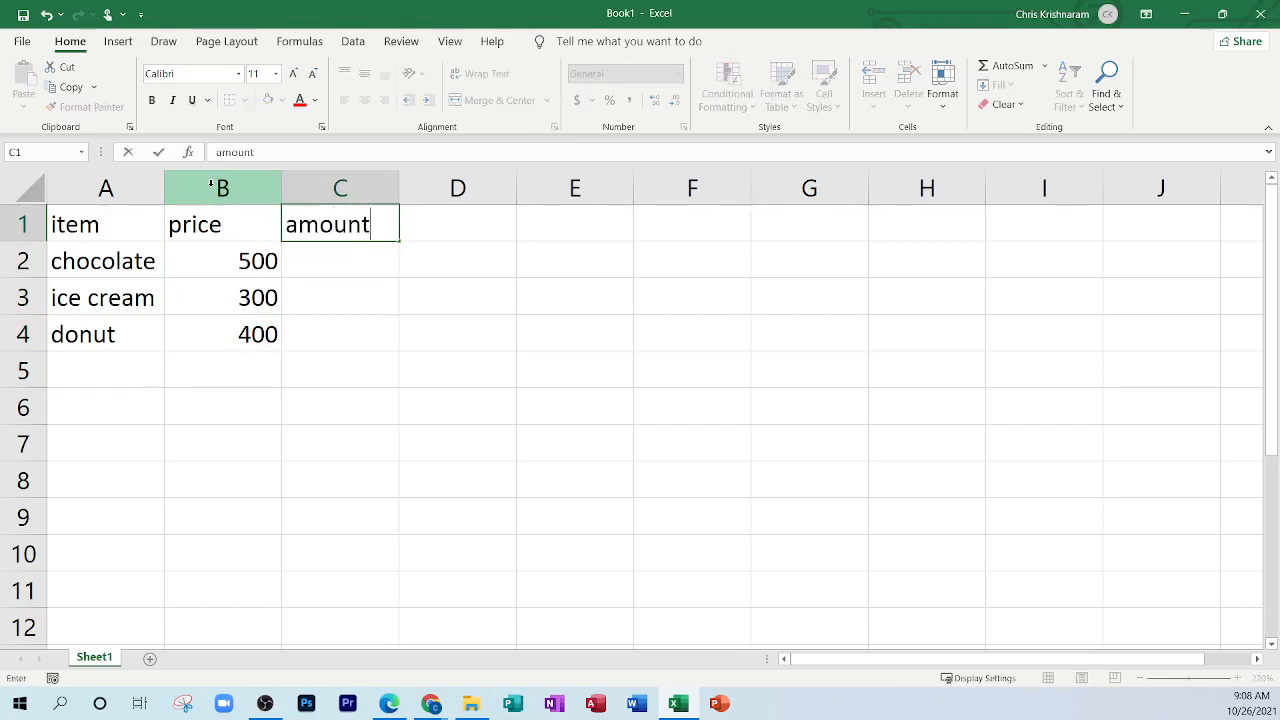
key(Return)
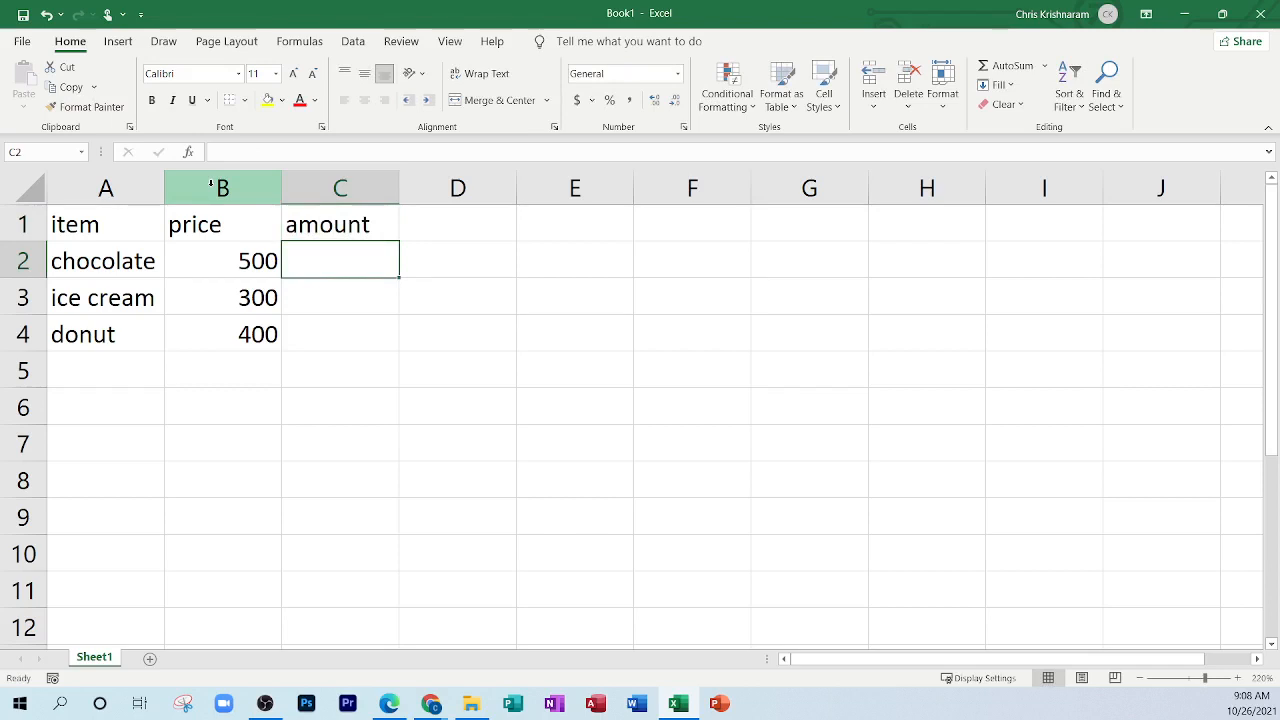
Step: Fill in the amounts 4, 3 and 6 for the three items in cells C2 to C4
text(4)
key(Return)
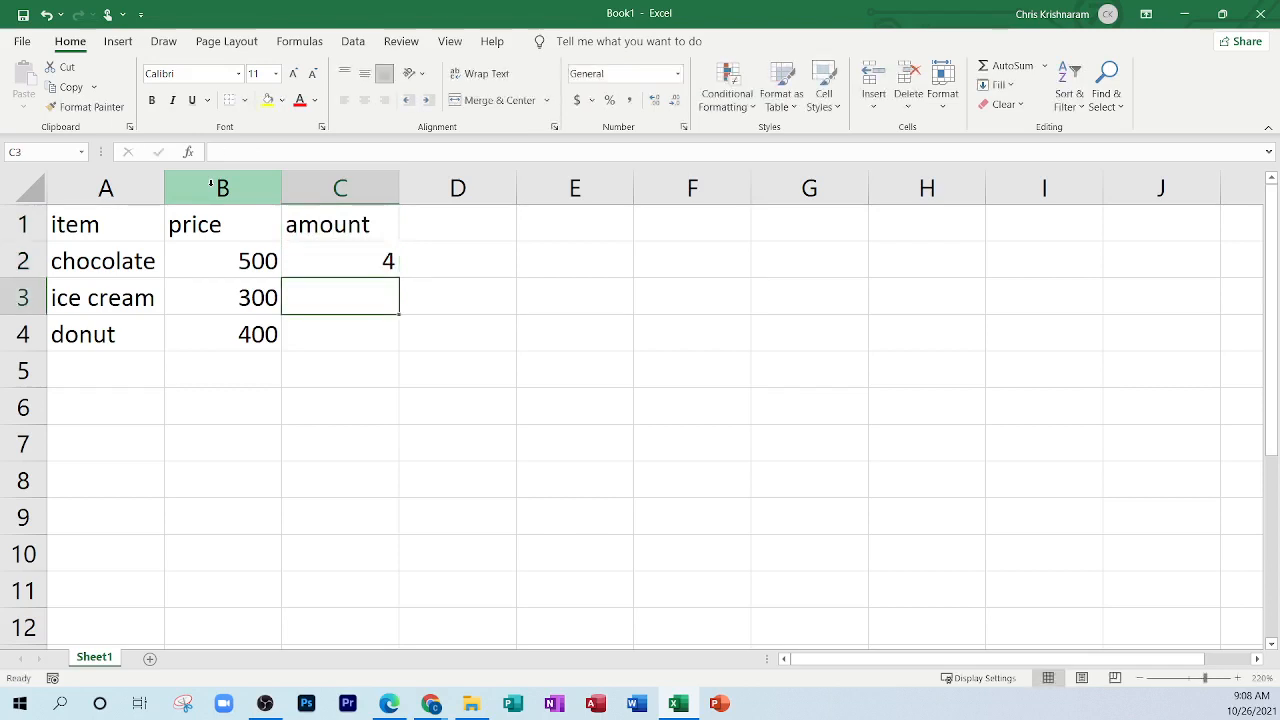
text(3)
key(Return)
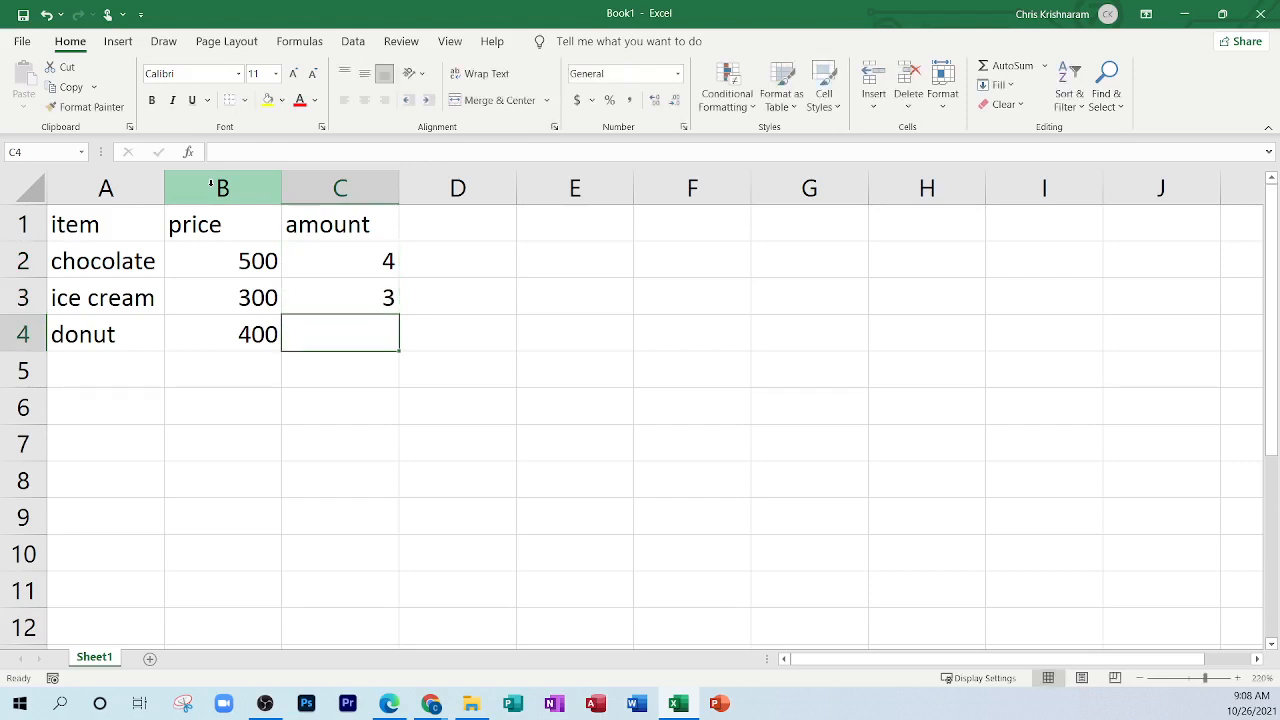
text(6)
key(Return)
Step: Enter the column heading "total" in cell D1
key(Up)
key(Up)
key(Up)
key(Up)
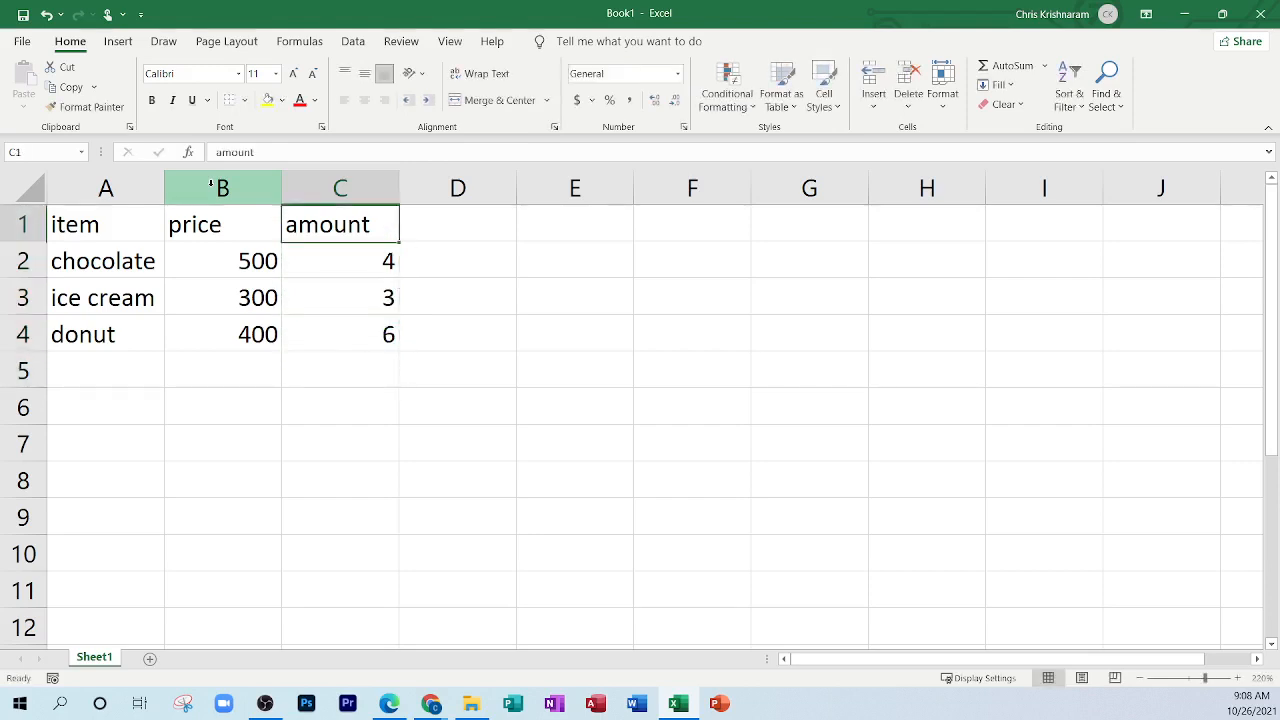
key(Right)
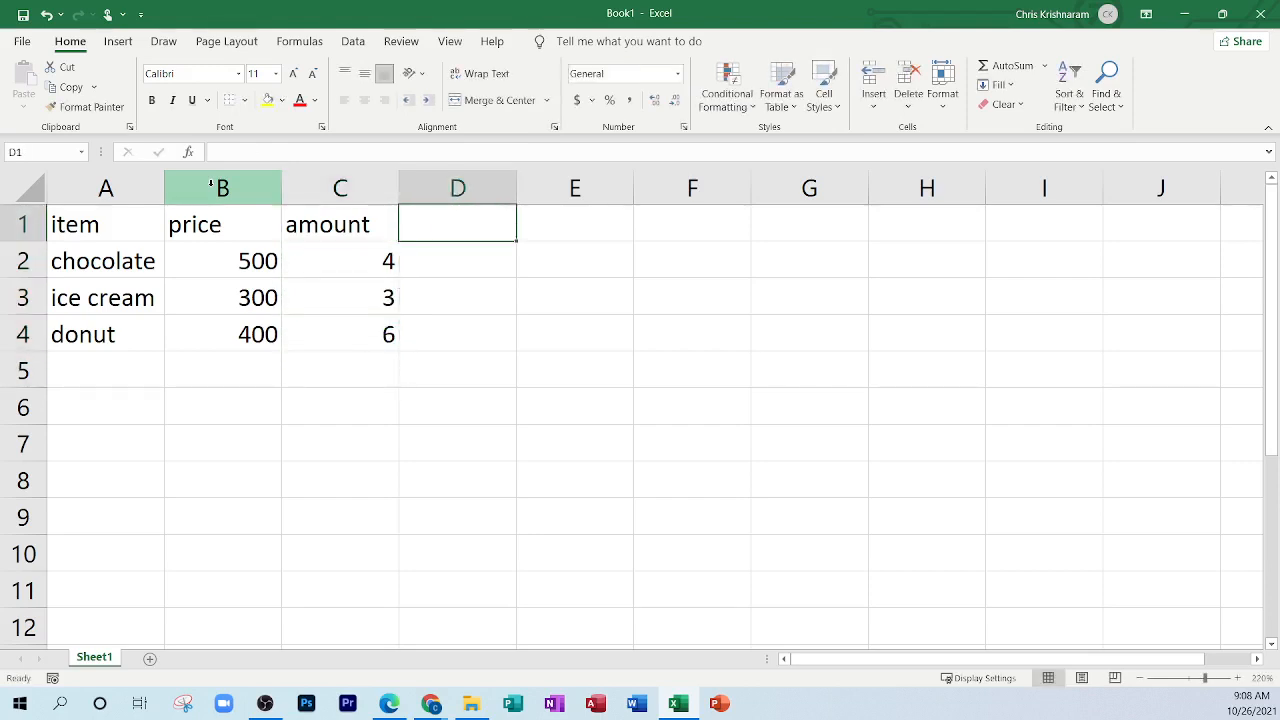
text(total)
key(Return)
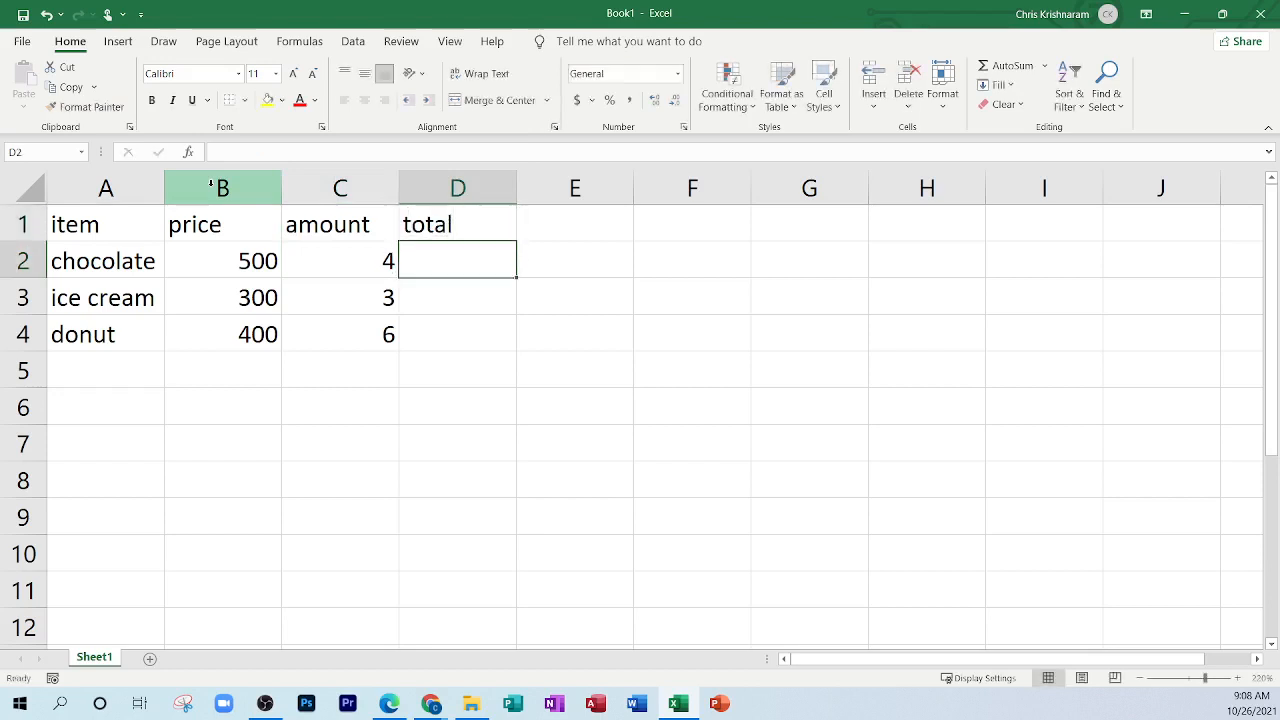
Step: Calculate the chocolate total in cell D2 with the formula =b2*c2
key(Up)
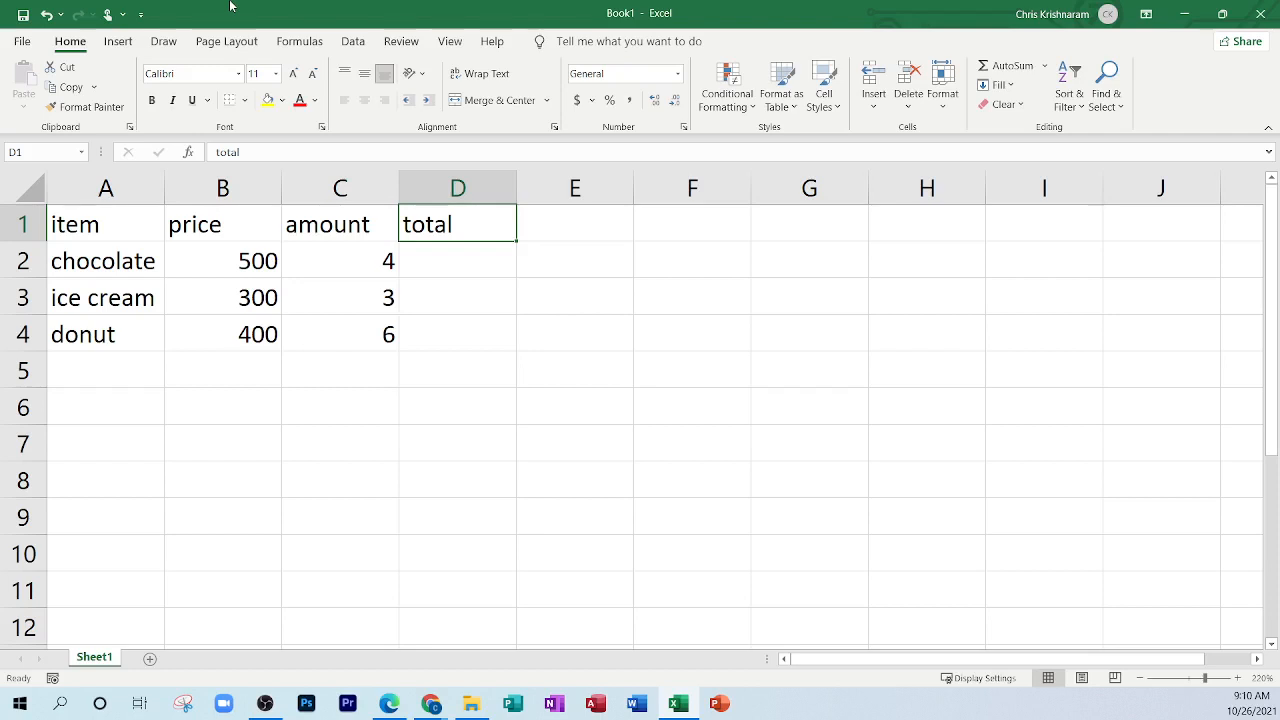
key(Return)
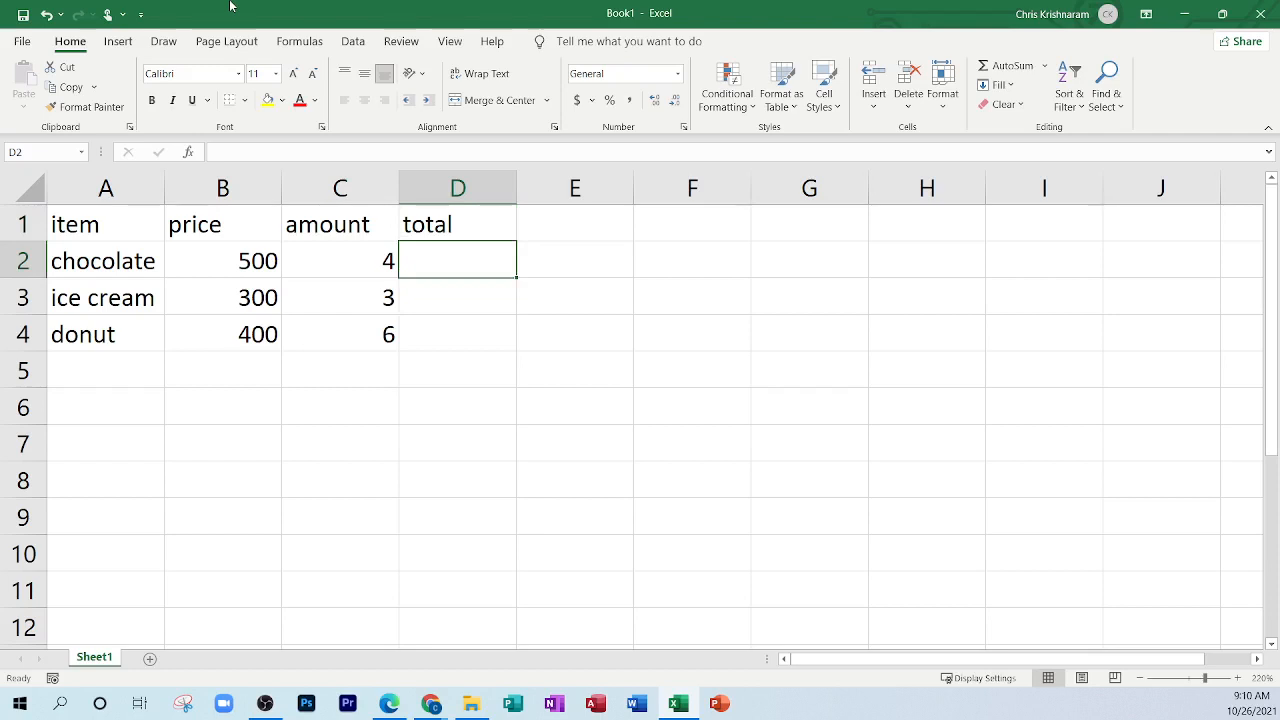
text(=)
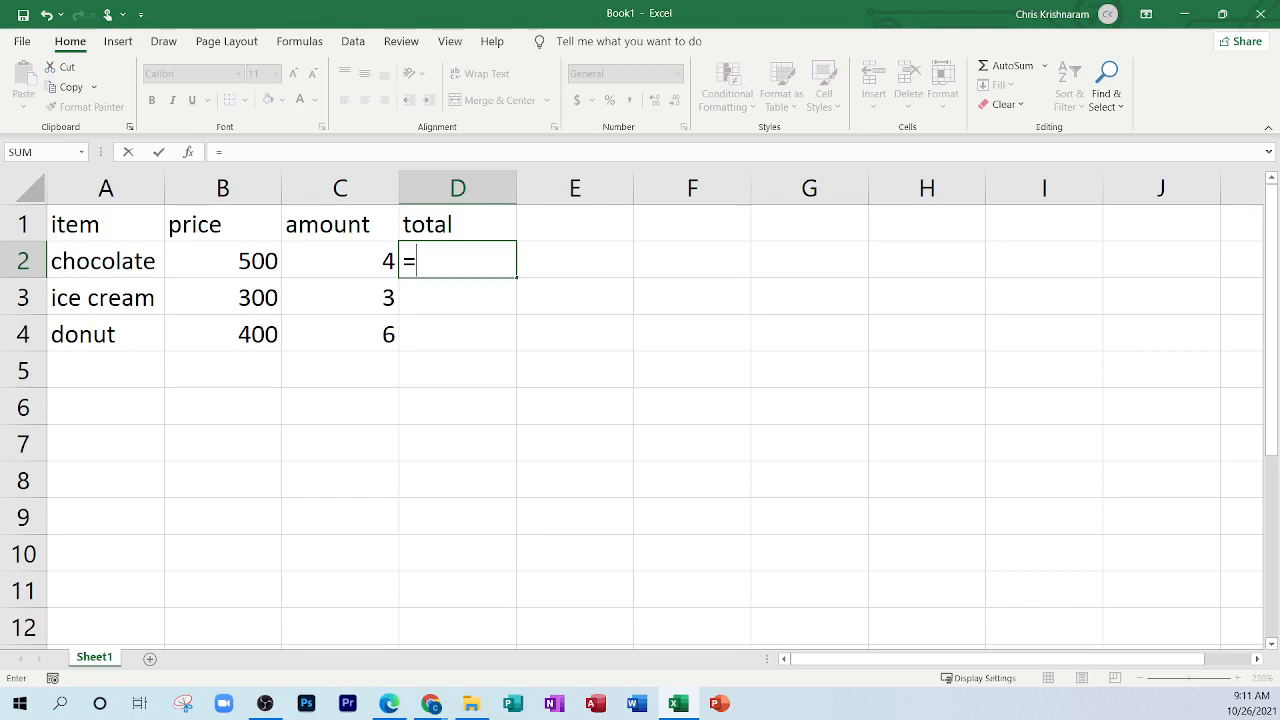
text(b2)
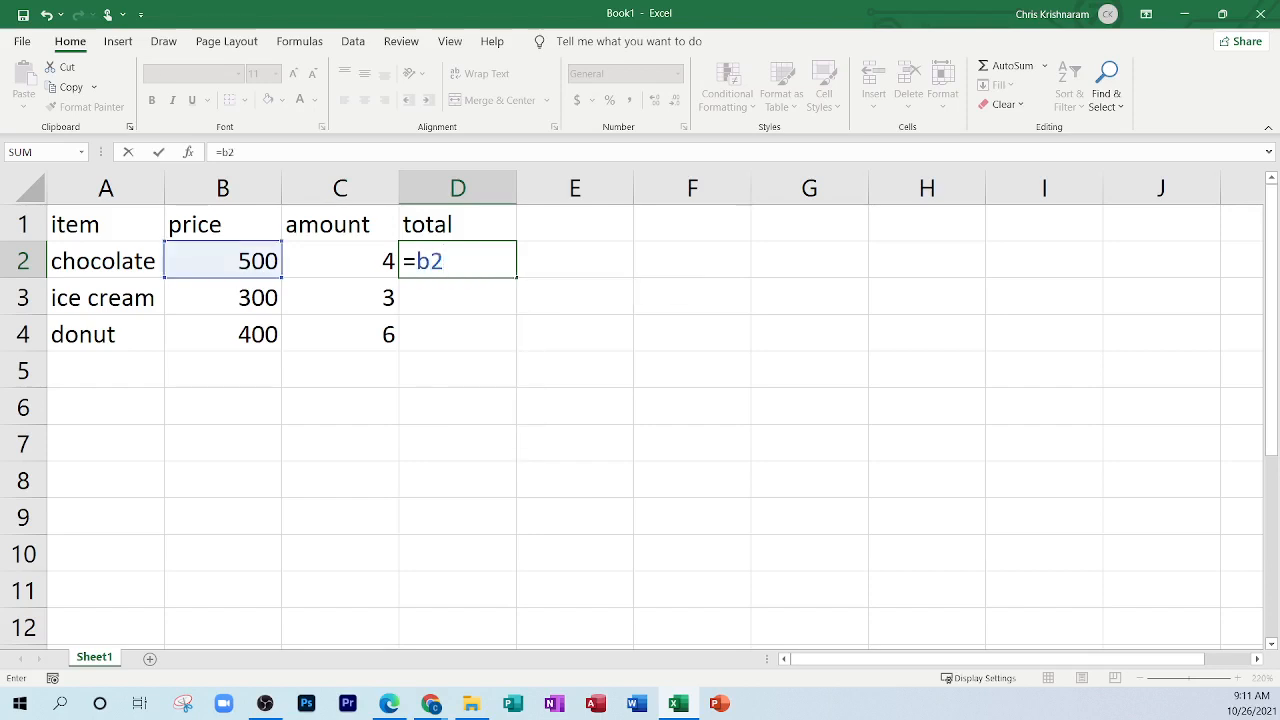
text(*c2)
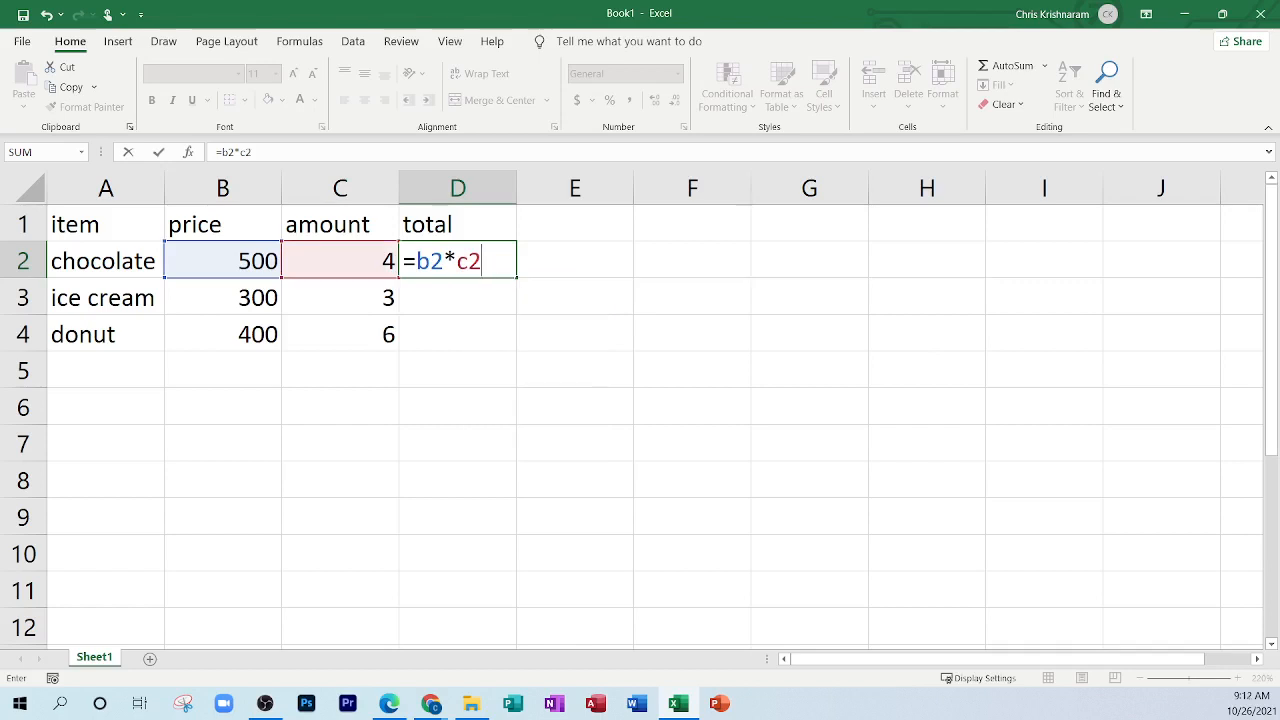
key(Return)
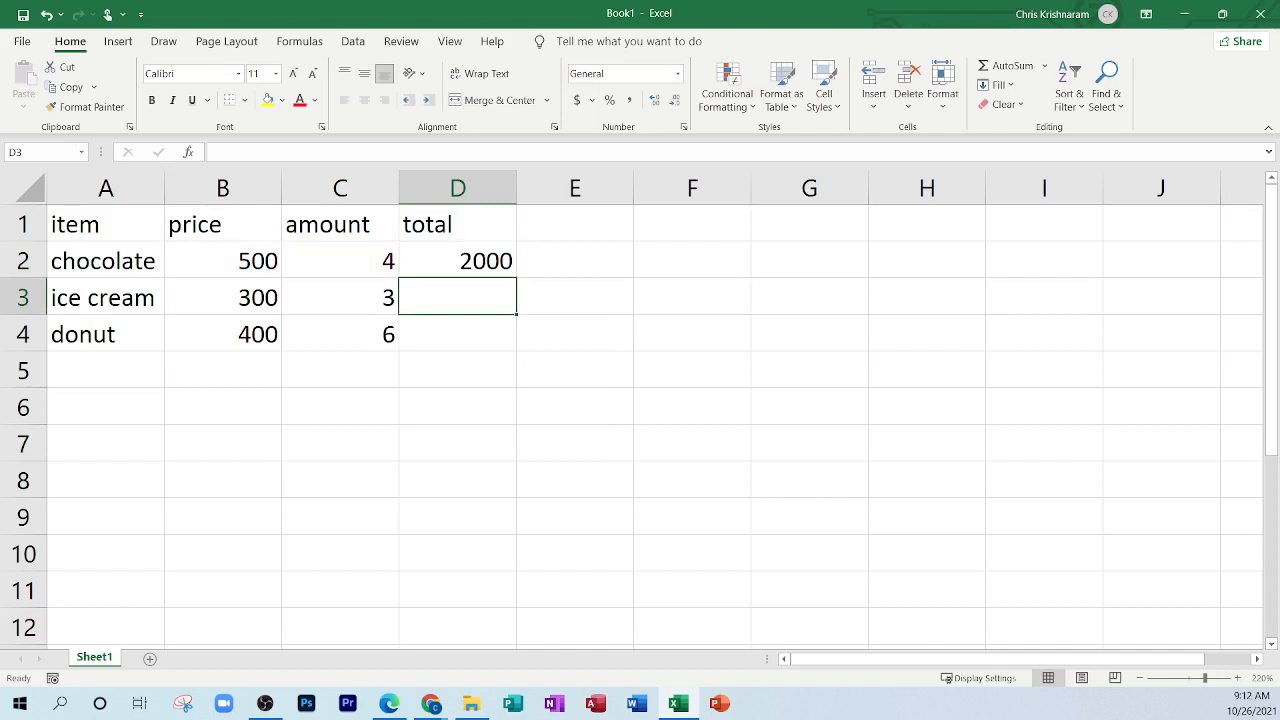
Step: Copy the item, price and amount rows in A2:C4 and paste them directly below, starting at cell A5
drag(100, 250, 307, 341)
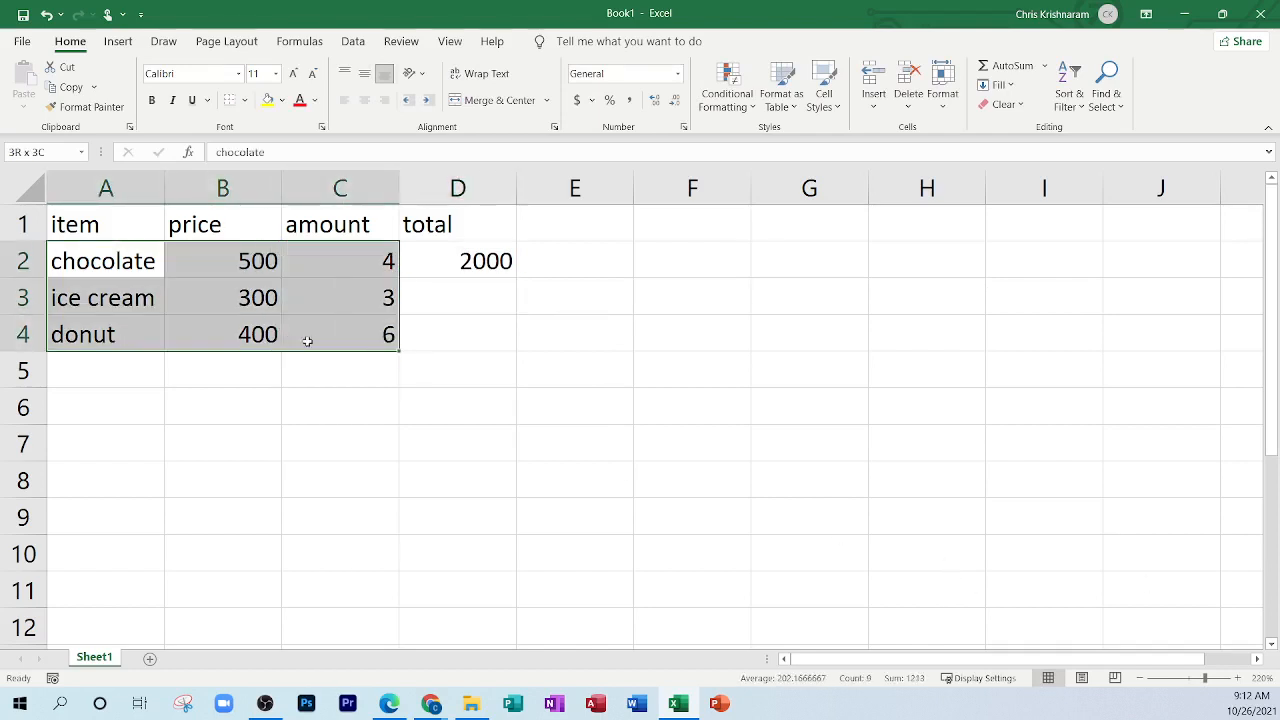
key(ctrl+c)
click(163, 363)
key(ctrl+v)
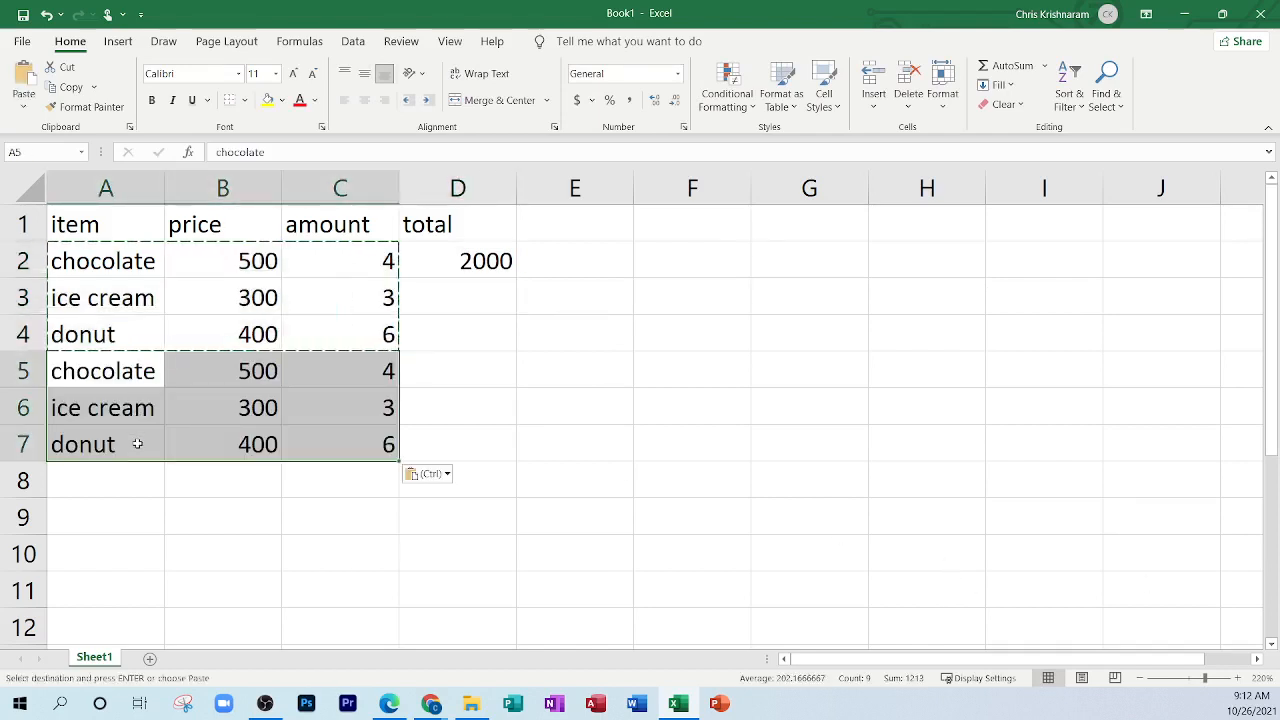
Step: Paste the copied item, price and amount rows four more times, starting at cells A8, A11, A14 and A17
click(126, 478)
key(ctrl+v)
click(124, 584)
key(ctrl+v)
scroll(150, 548, down, 2)
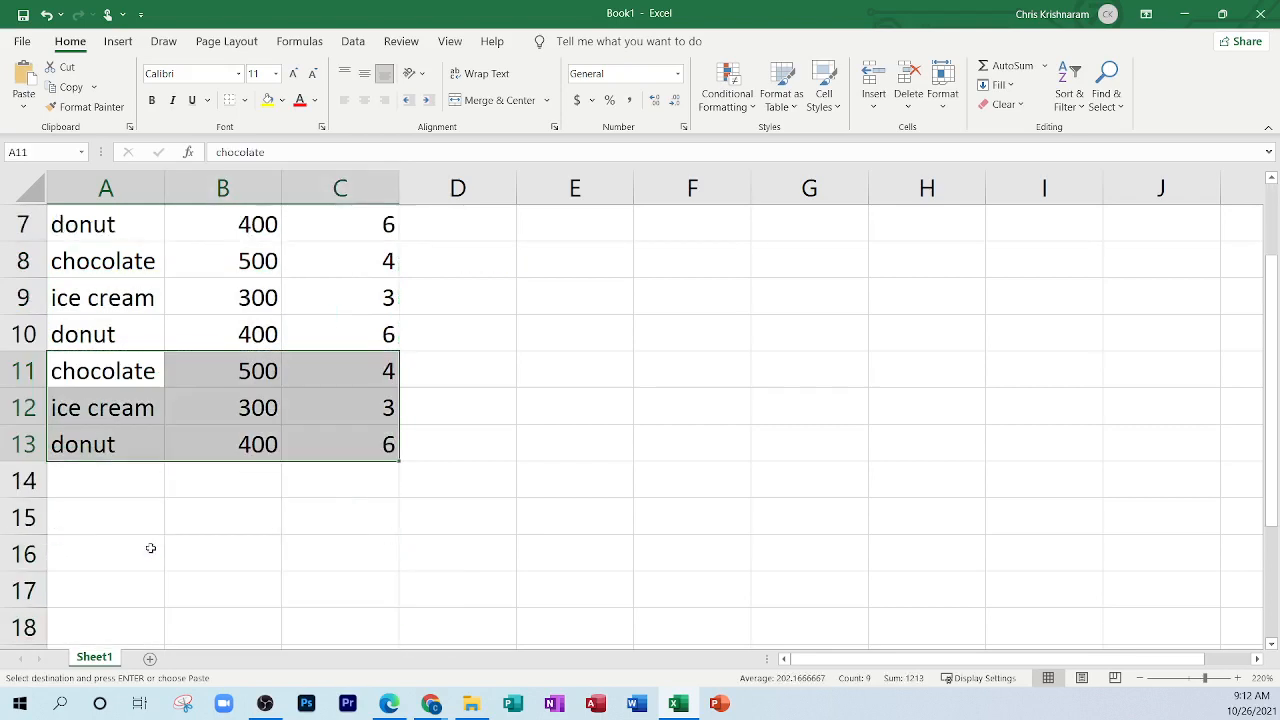
scroll(150, 548, down, 1)
click(122, 384)
key(ctrl+v)
click(104, 488)
key(ctrl+v)
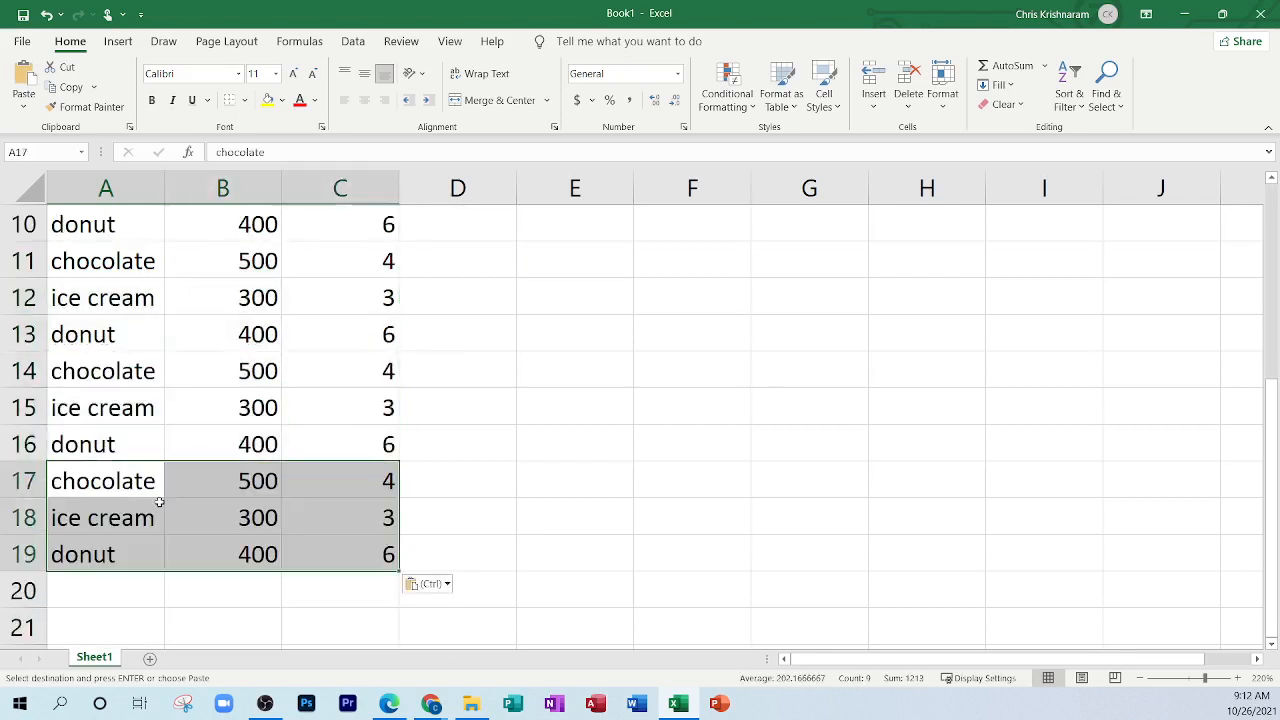
click(168, 502)
scroll(171, 503, up, 3)
click(445, 301)
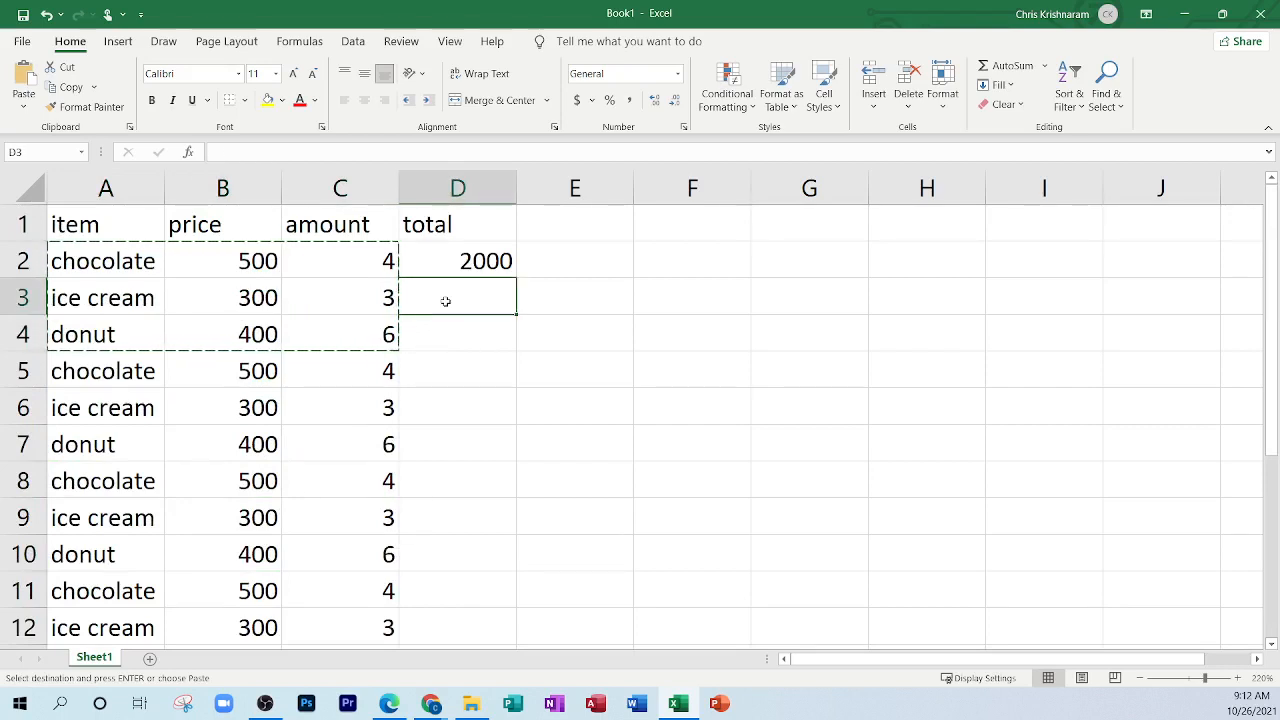
text(=)
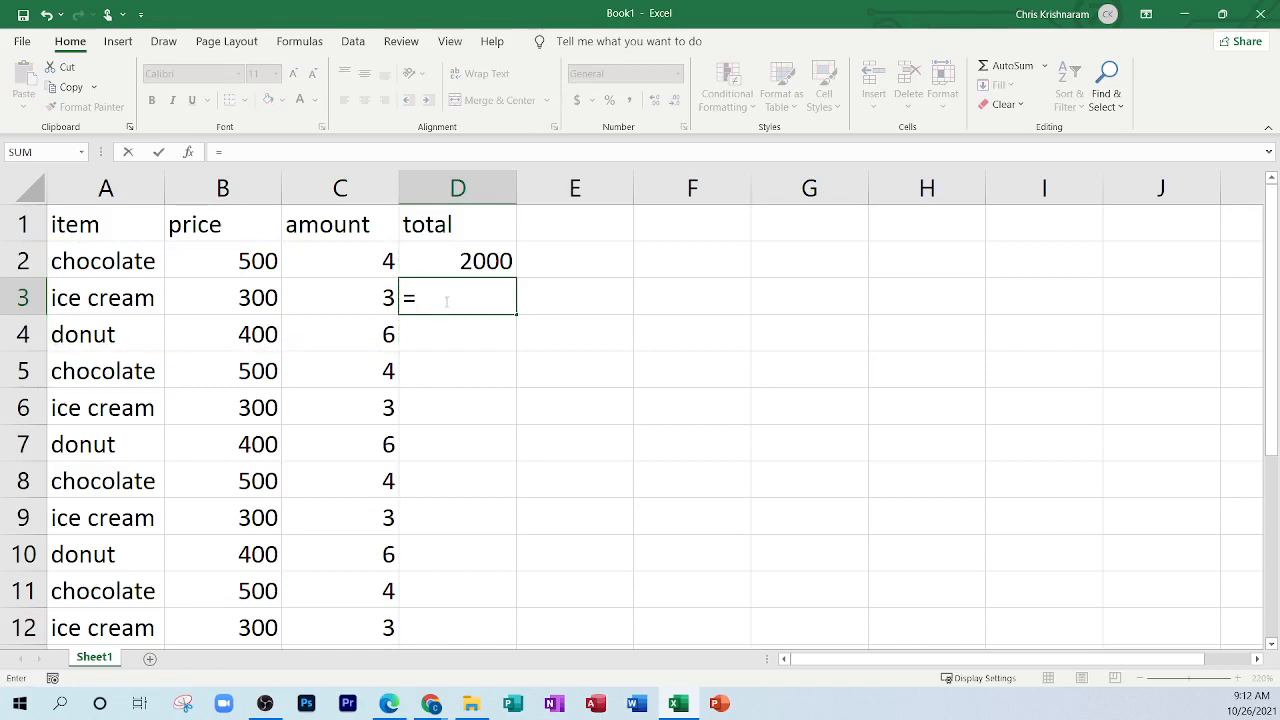
text(b3)
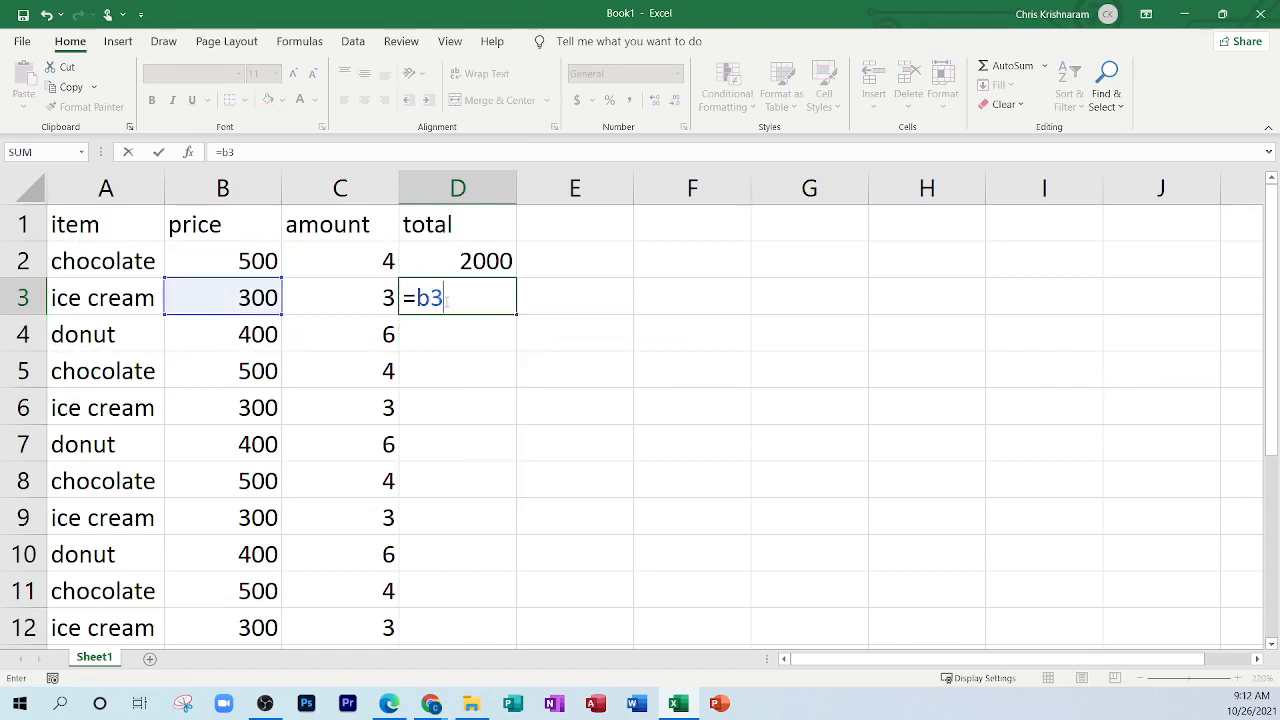
text(*c3)
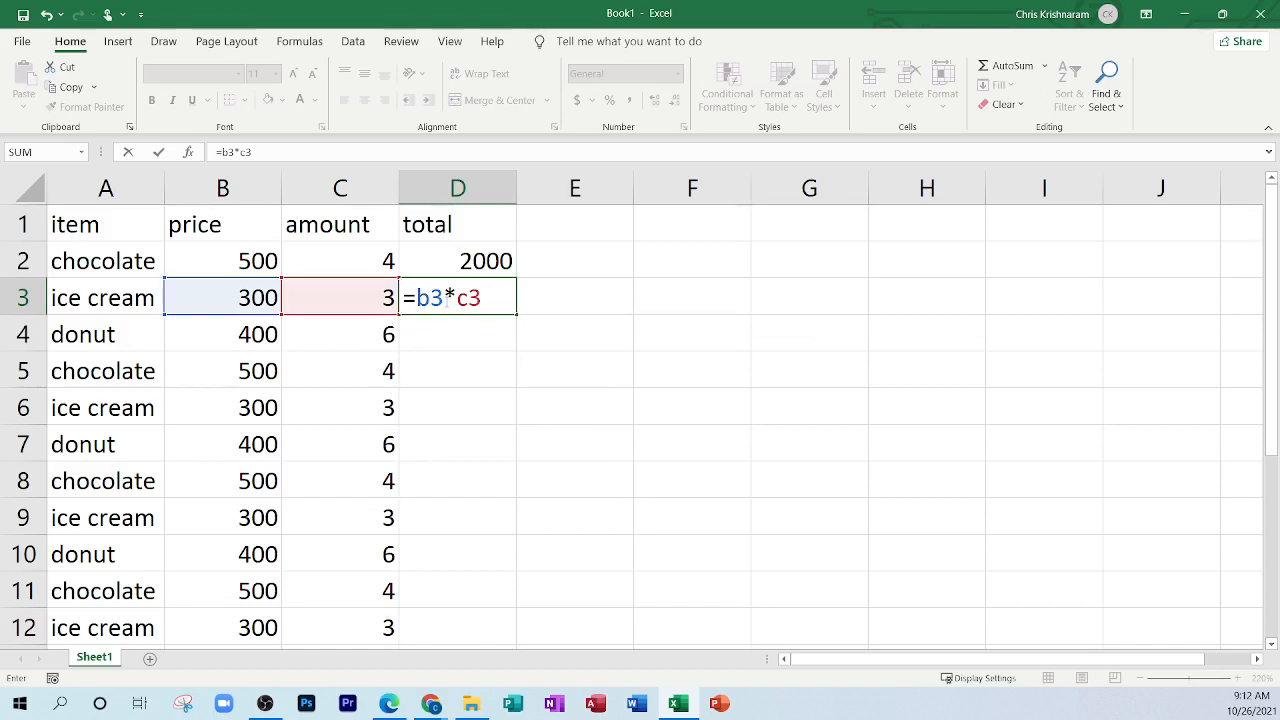
key(BackSpace)
key(BackSpace)
key(BackSpace)
key(BackSpace)
key(Escape)
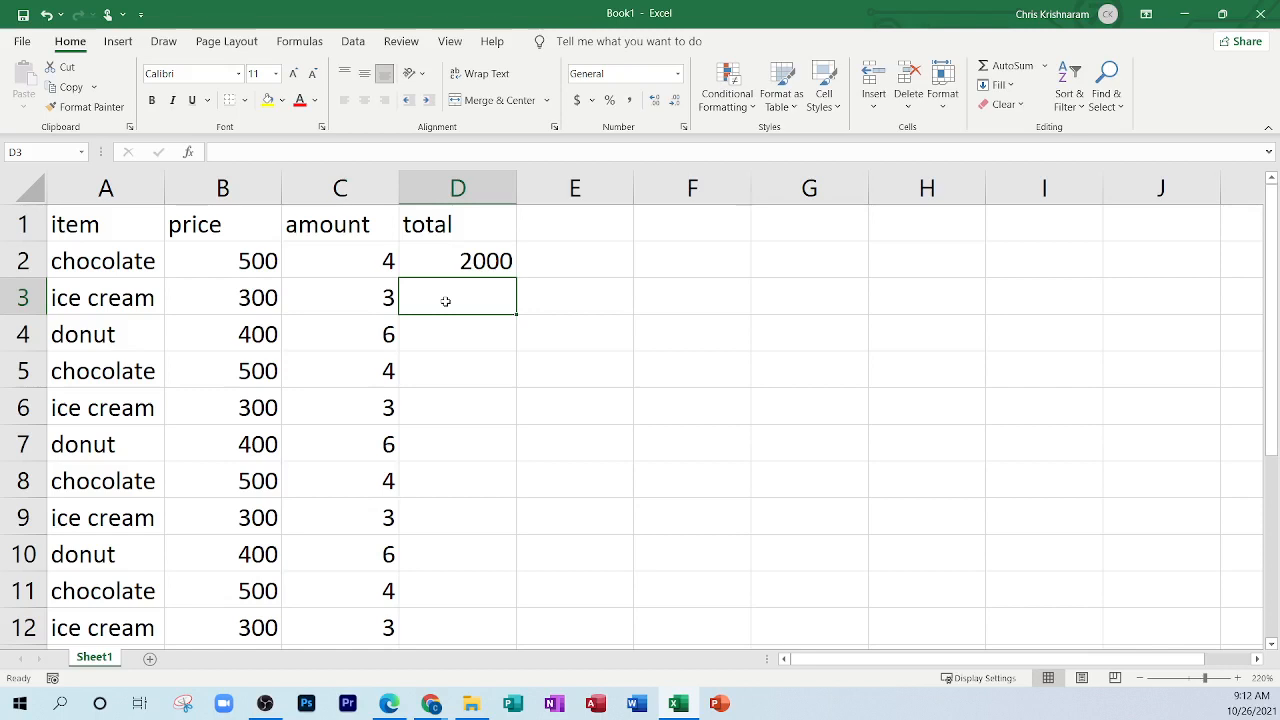
Step: Copy the chocolate total formula from cell D2 and paste it into cell D3
click(482, 270)
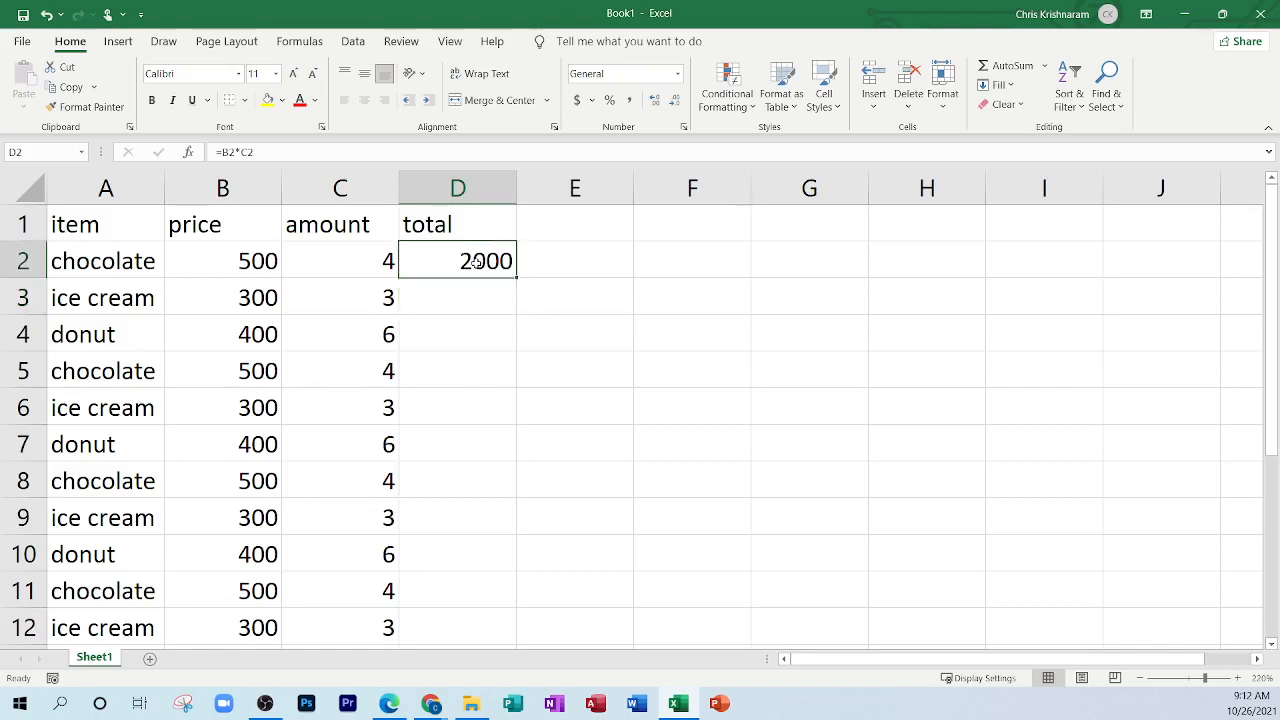
right_click(477, 263)
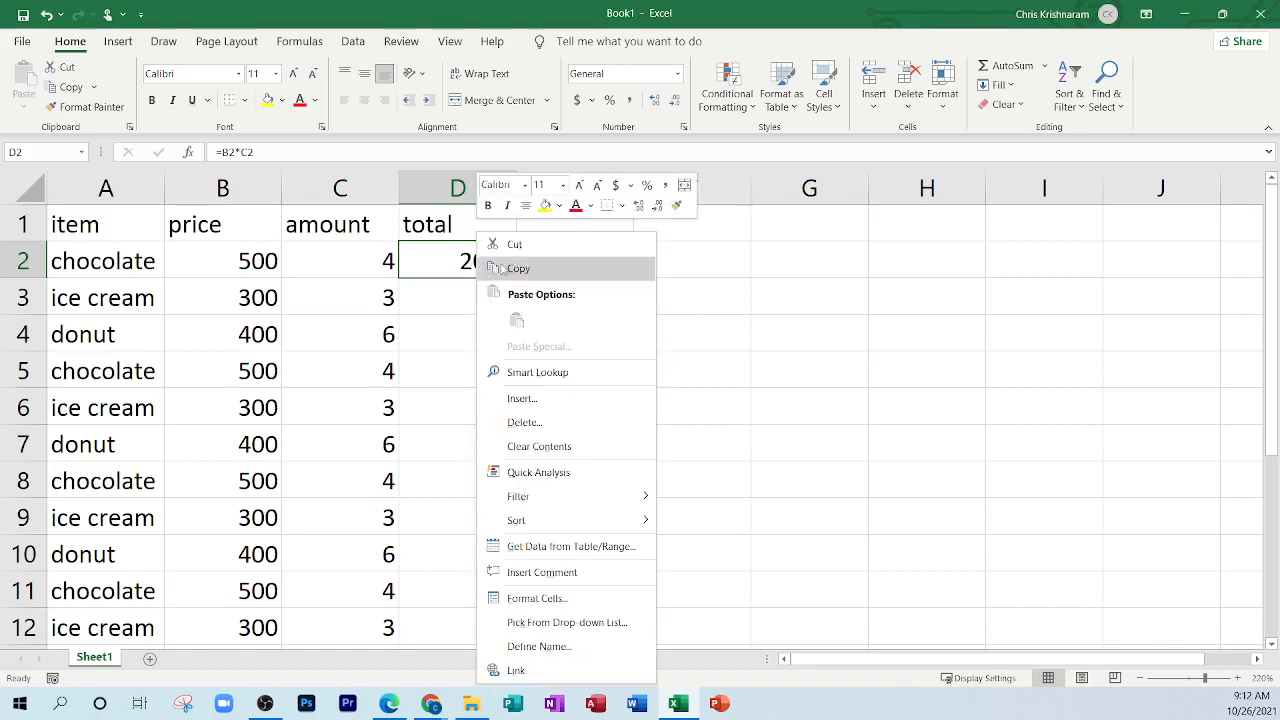
click(502, 268)
click(471, 291)
right_click(472, 295)
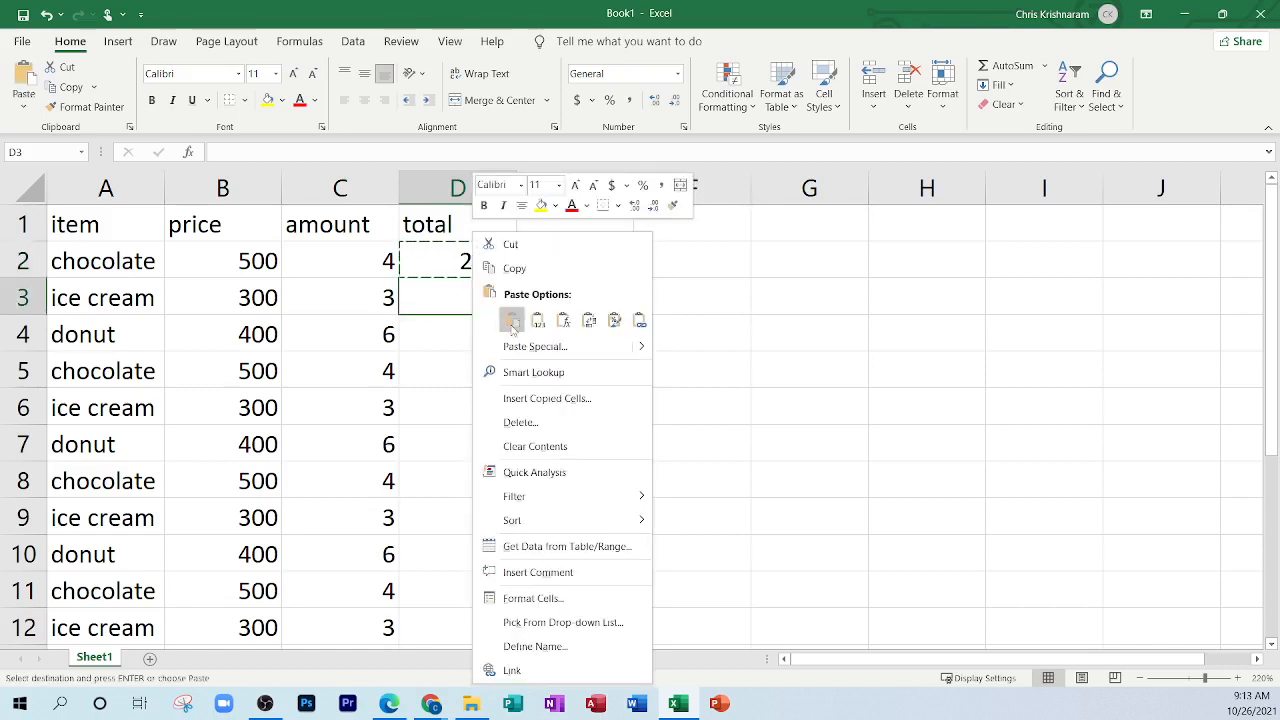
click(511, 320)
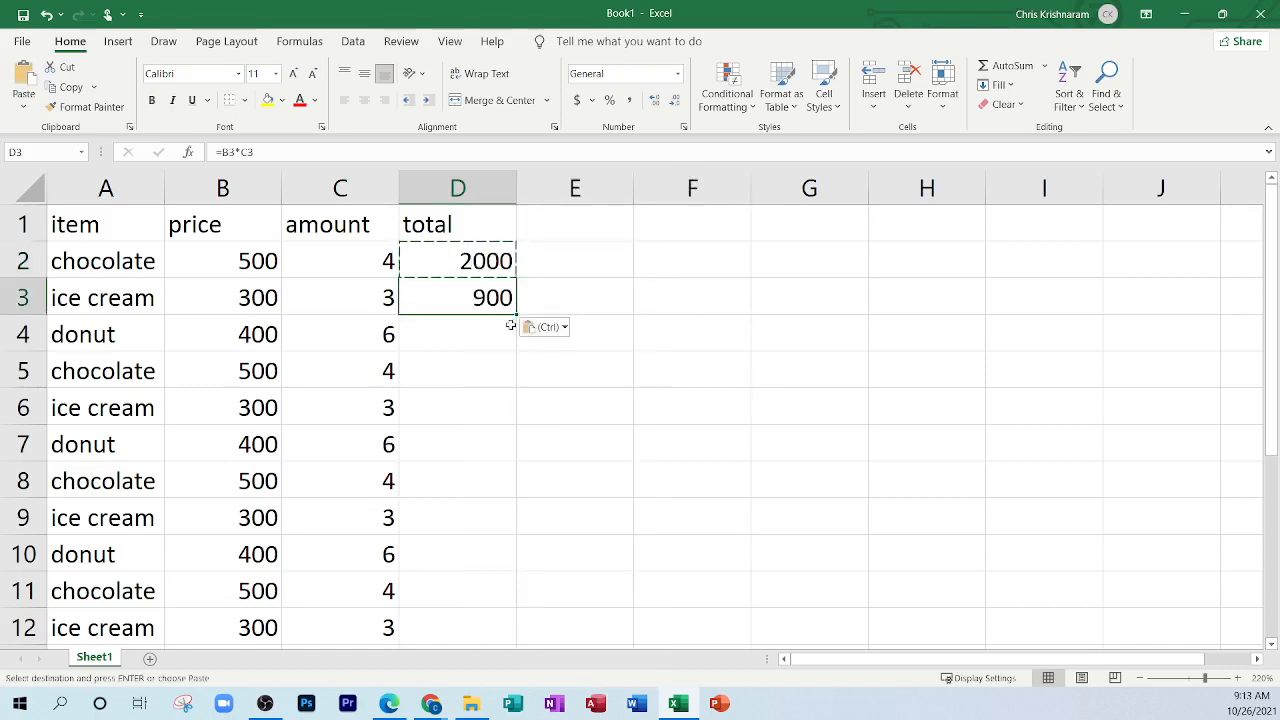
Step: Fill the total formula from D2 down to D5 and continue it from D5 down to D19
click(478, 258)
drag(515, 278, 502, 371)
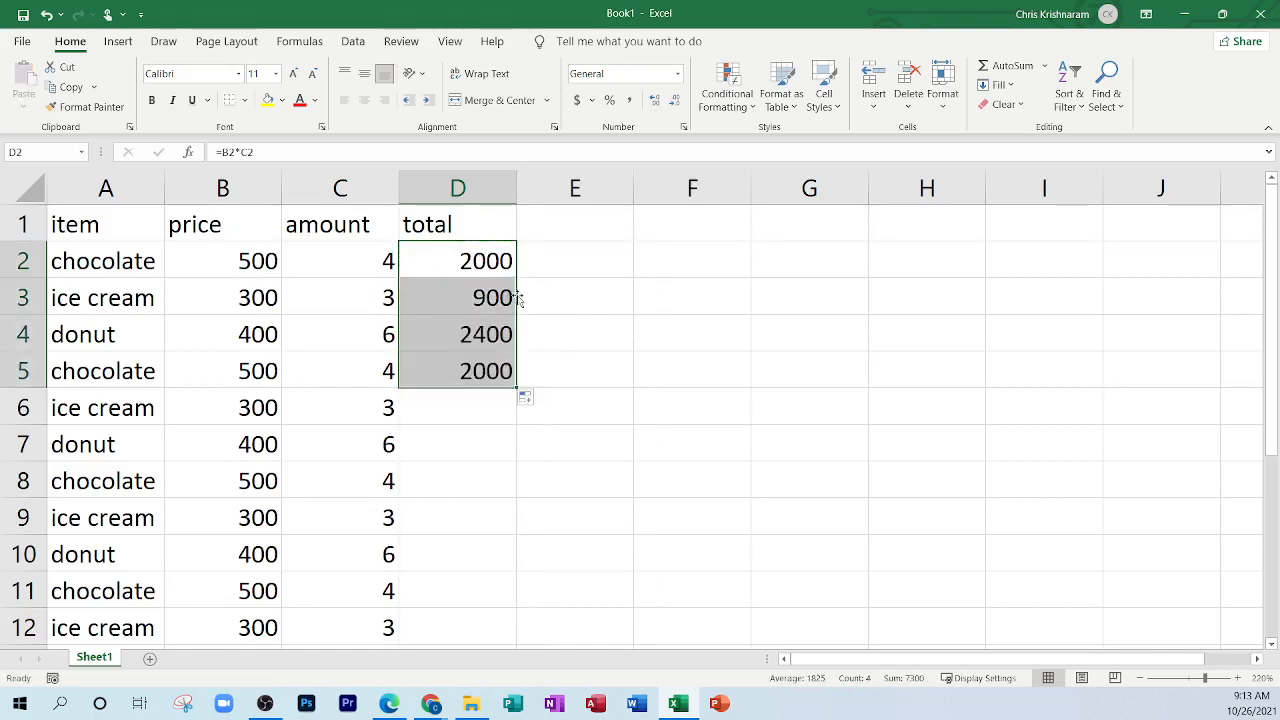
click(505, 372)
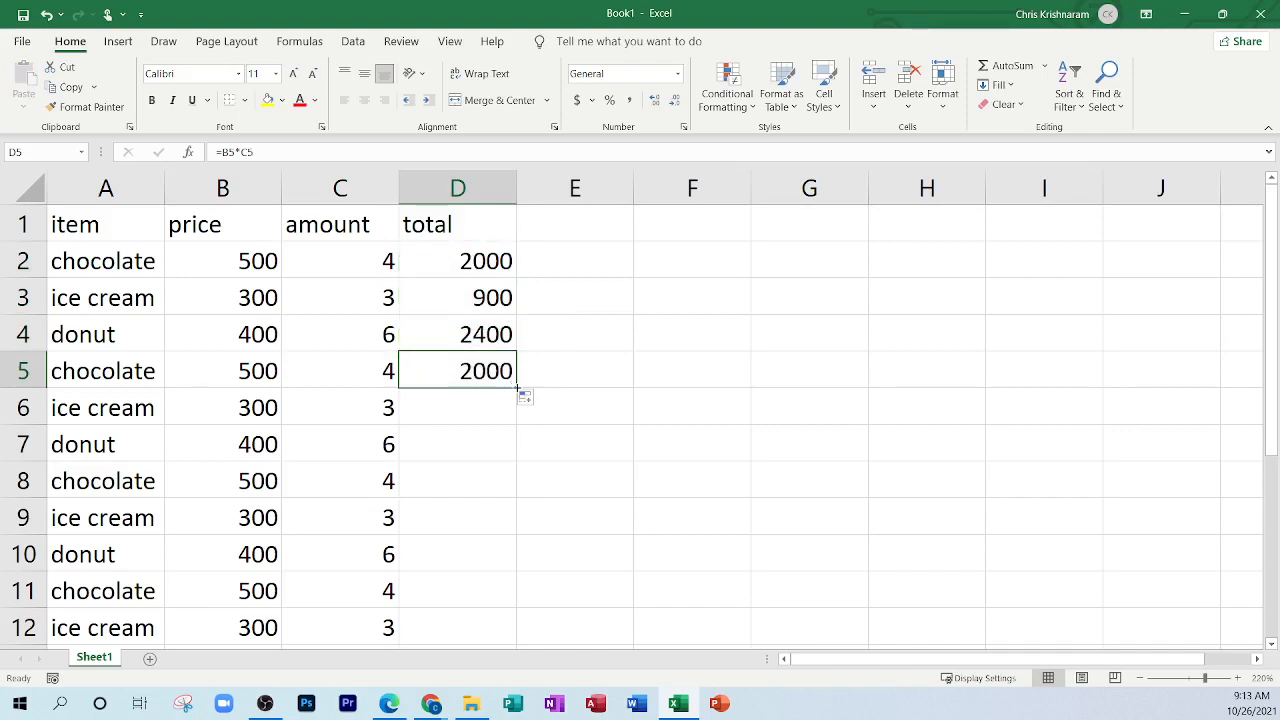
drag(517, 388, 500, 562)
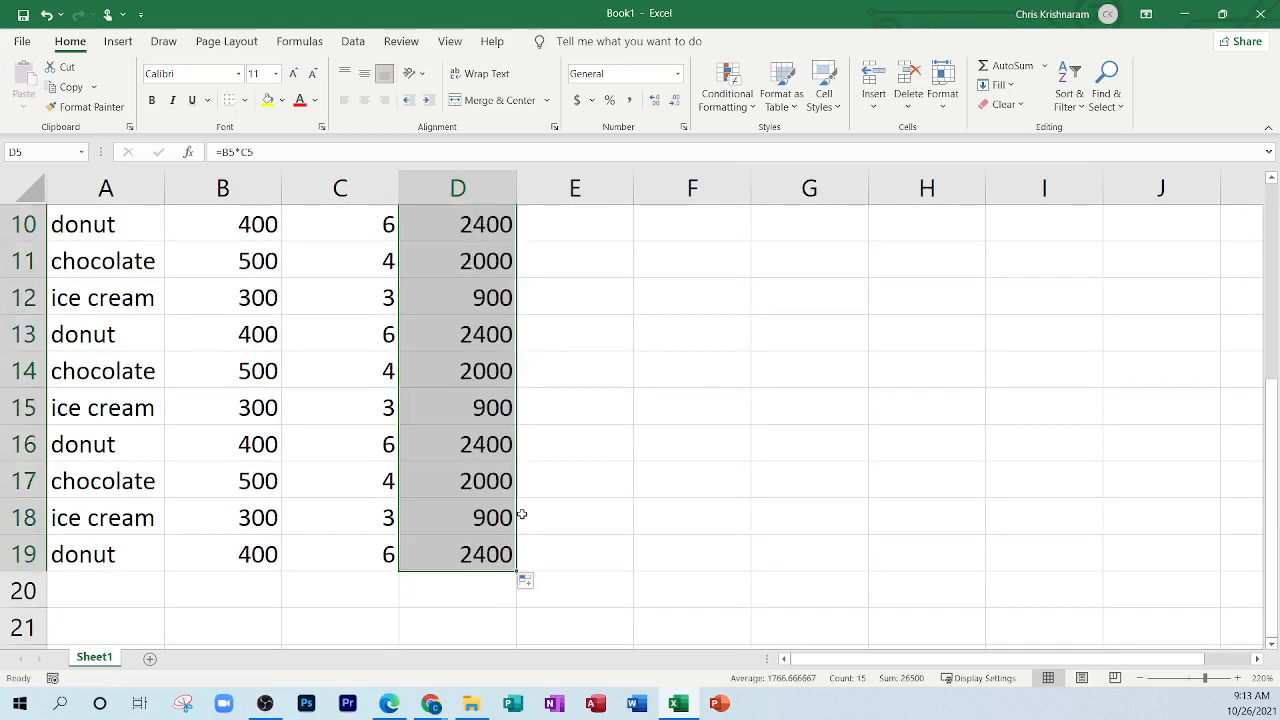
scroll(521, 514, up, 3)
click(547, 286)
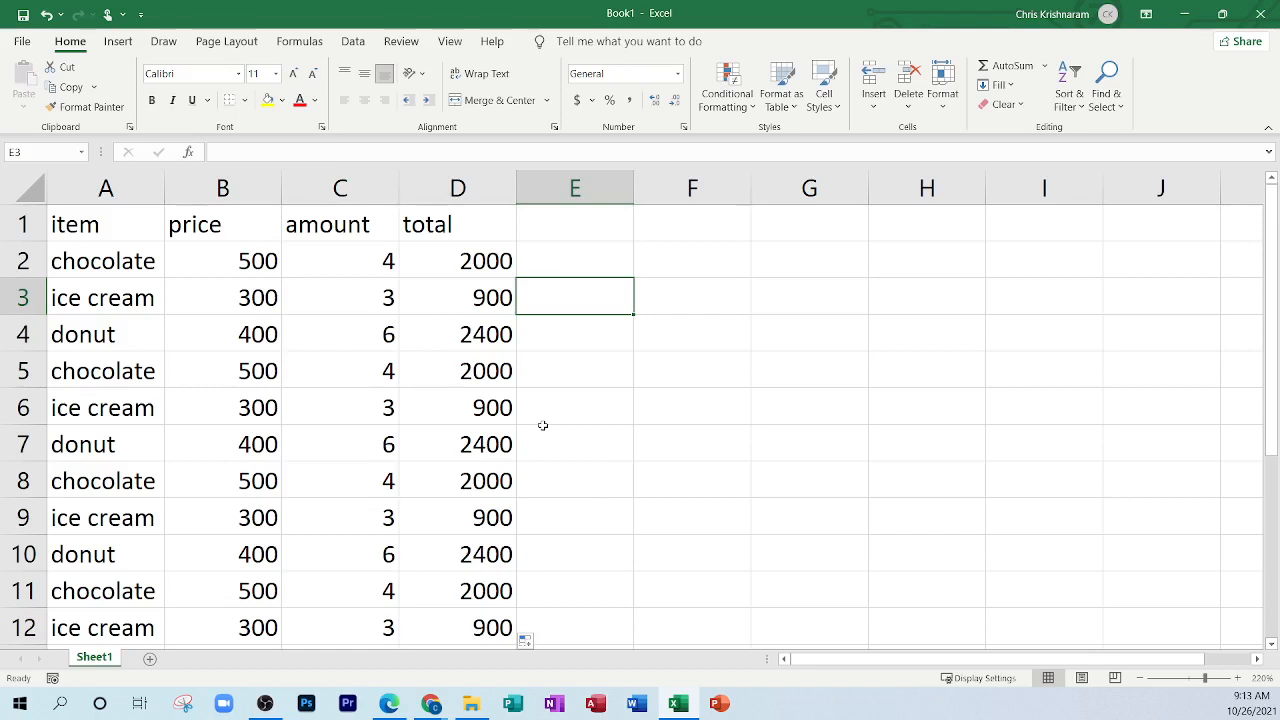
Step: Examine the cell references in the chocolate total's formula in cell D2 without changing it
click(463, 261)
double_click(478, 262)
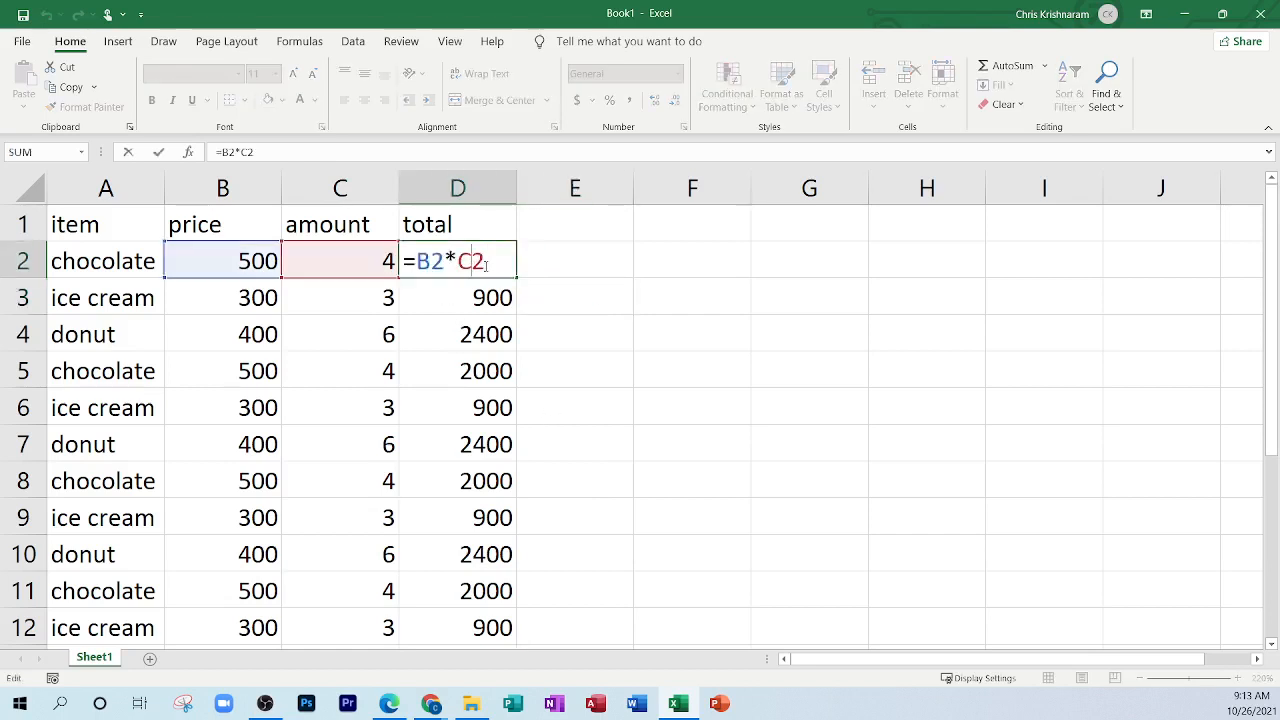
drag(485, 263, 409, 265)
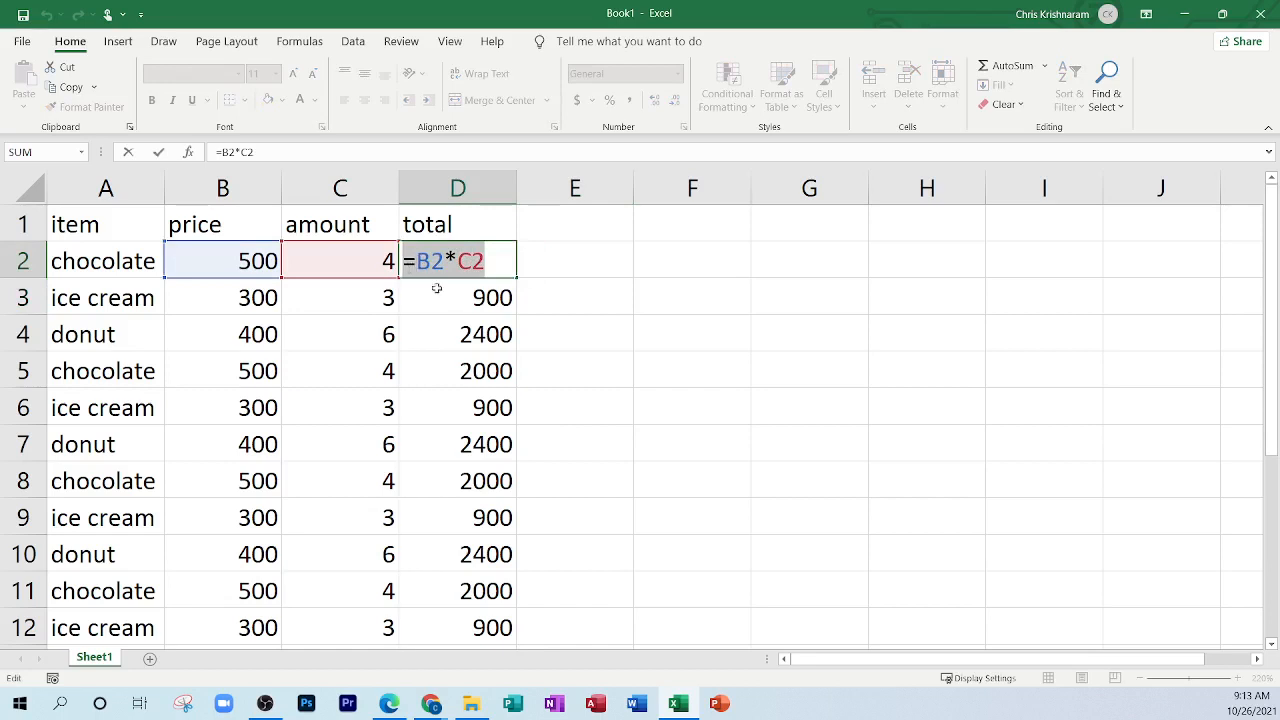
key(alt+Tab)
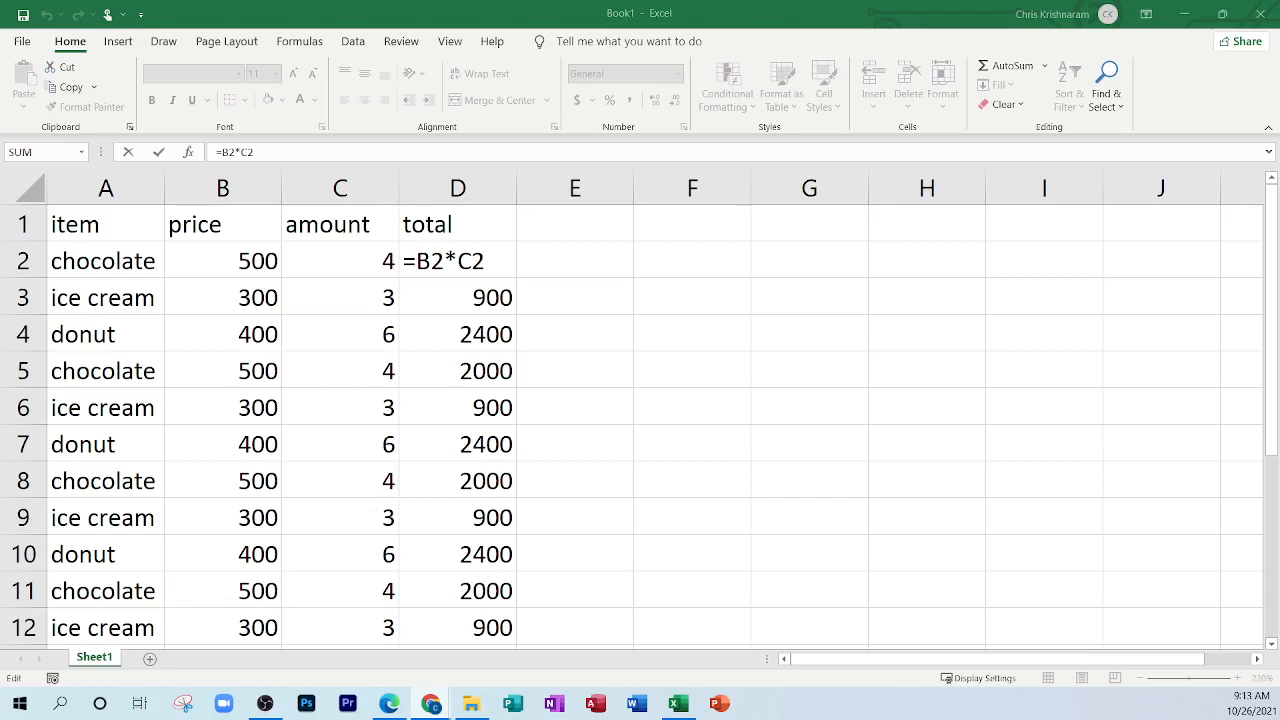
double_click(449, 262)
click(463, 261)
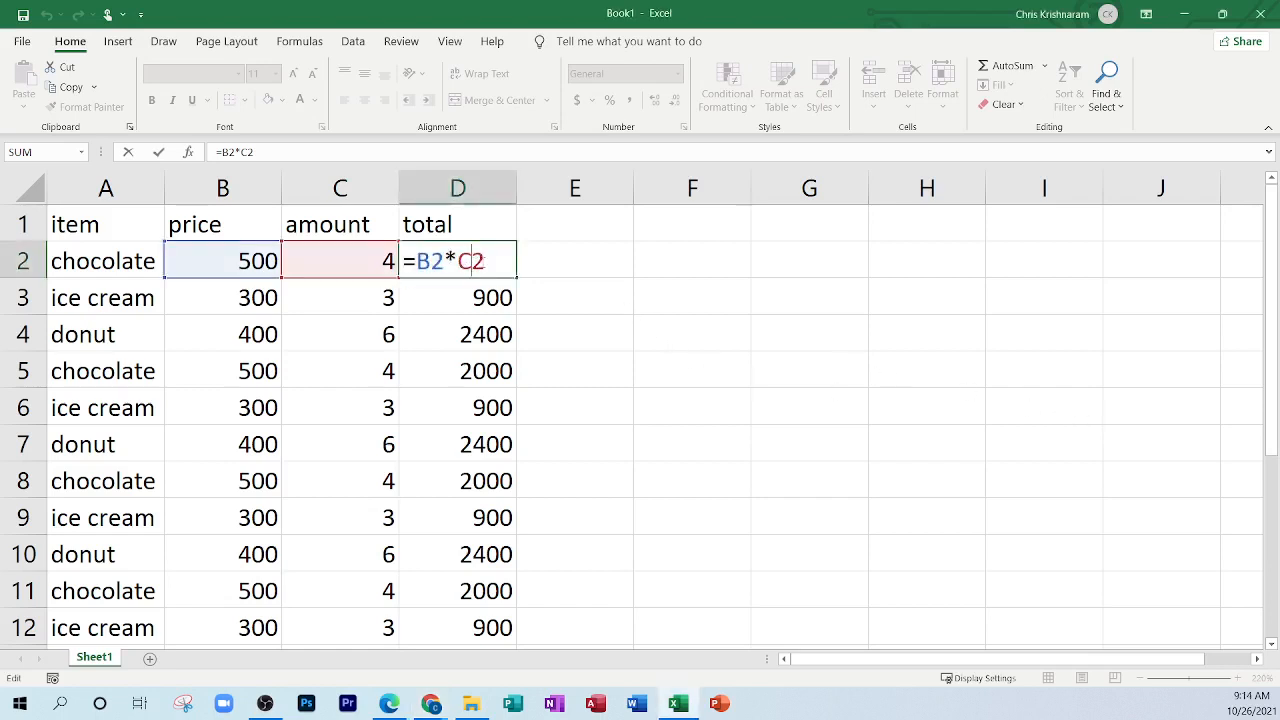
drag(494, 262, 431, 262)
click(431, 262)
click(471, 262)
click(551, 266)
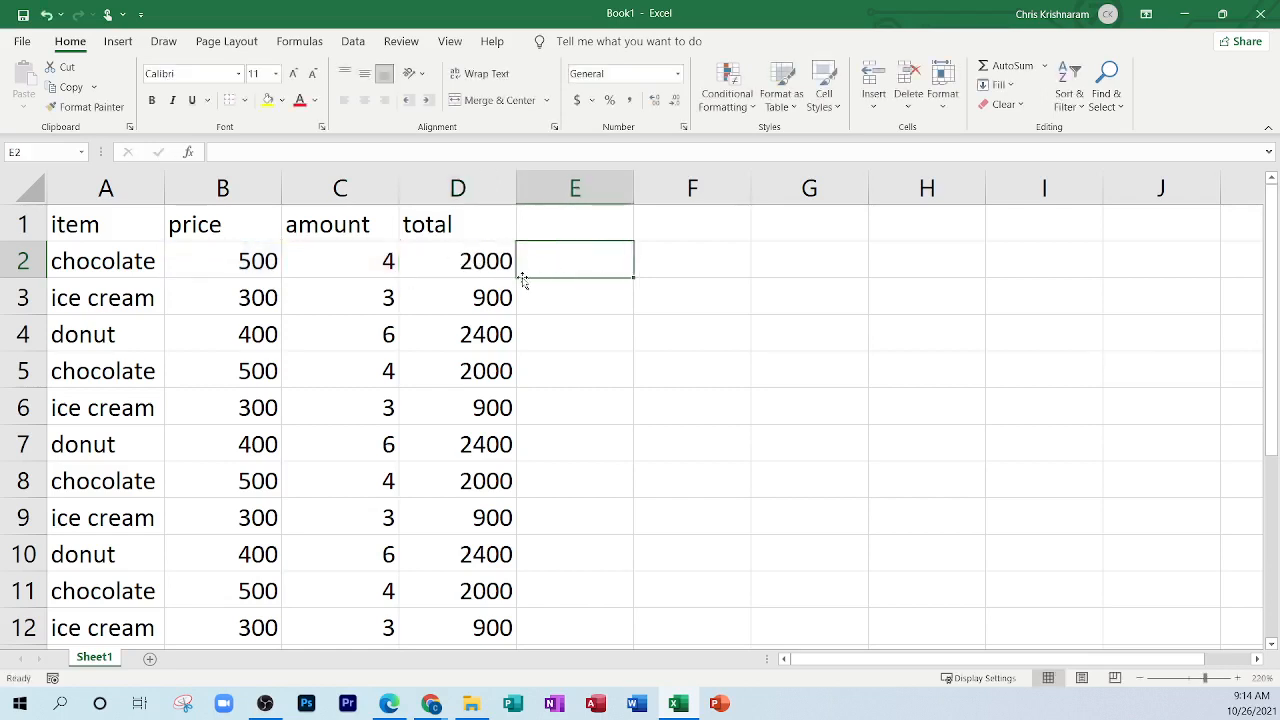
Step: Copy the "amount" heading from cell C1 and paste it into cell G3
click(358, 262)
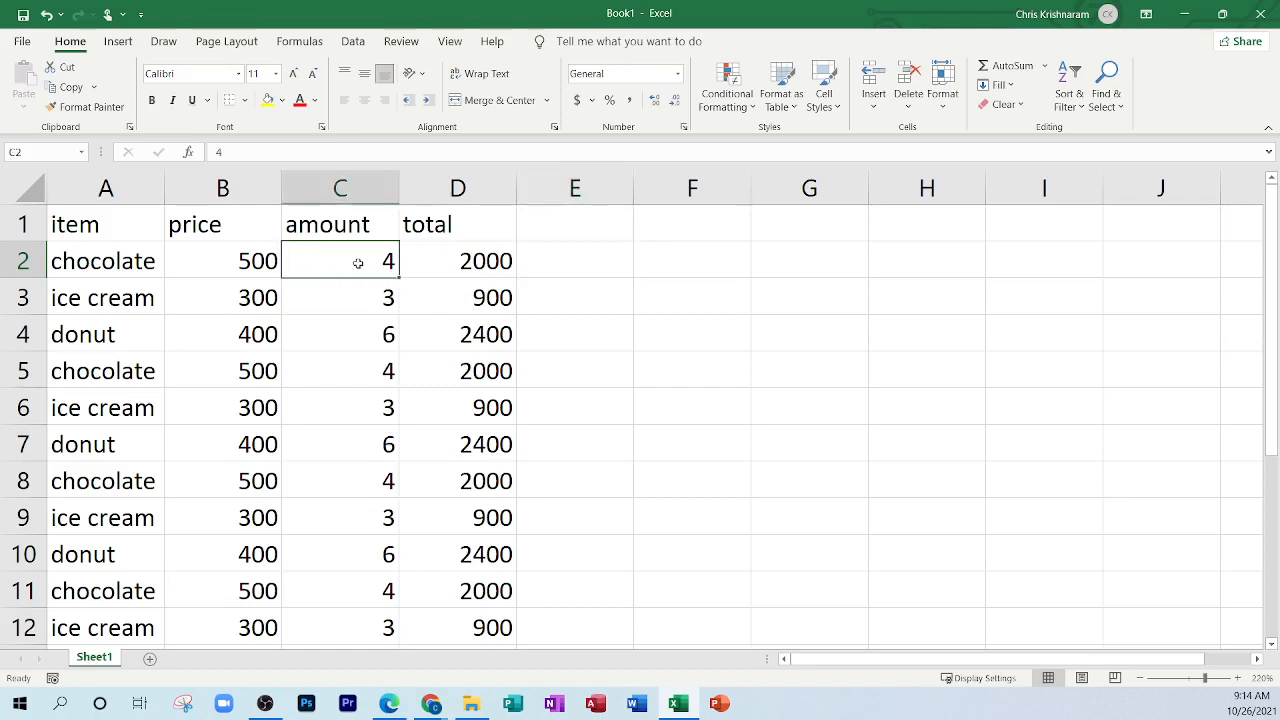
click(382, 229)
key(ctrl+c)
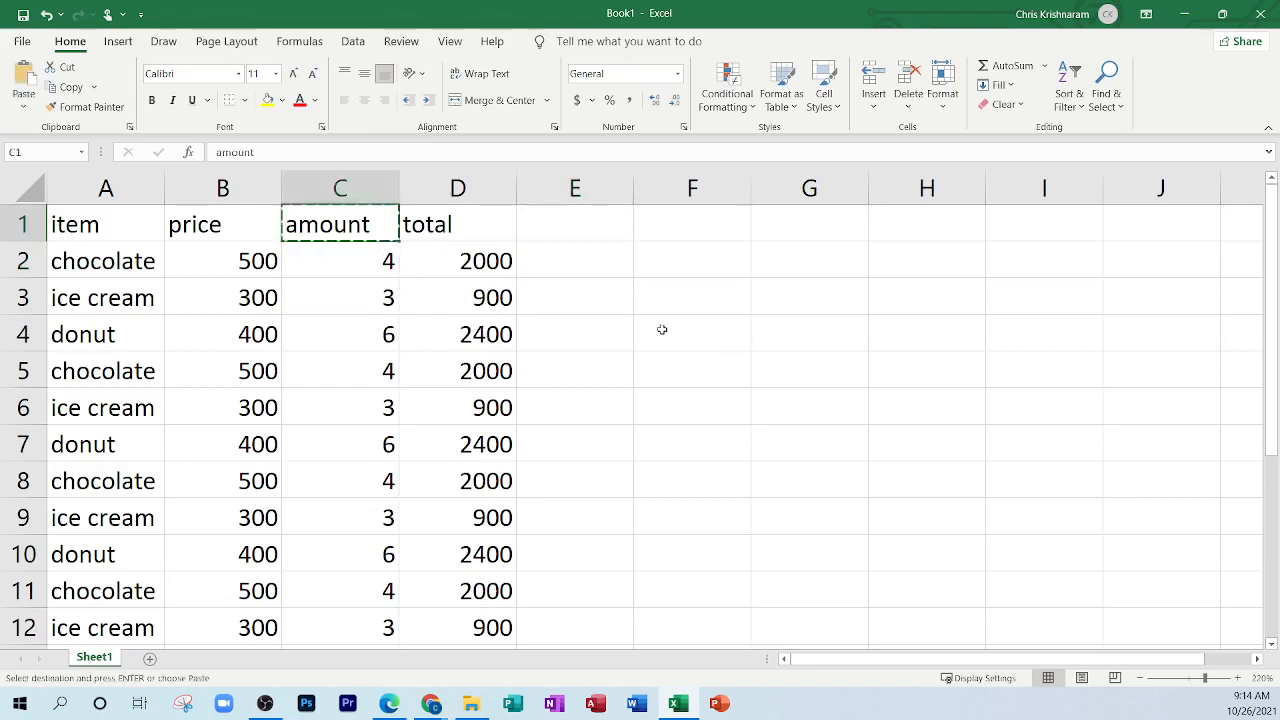
click(809, 309)
key(ctrl+v)
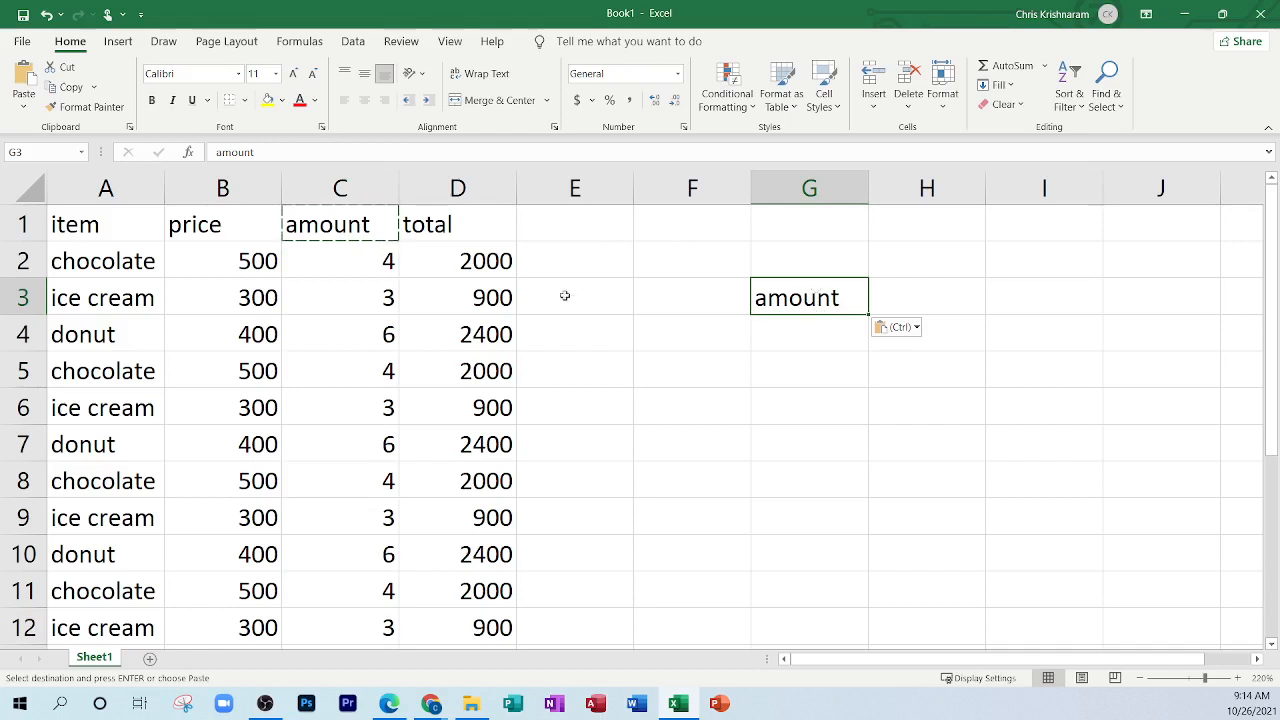
Step: Compare the cell references in the total formulas of cells D2, D3, D4 and D5
click(484, 258)
double_click(484, 258)
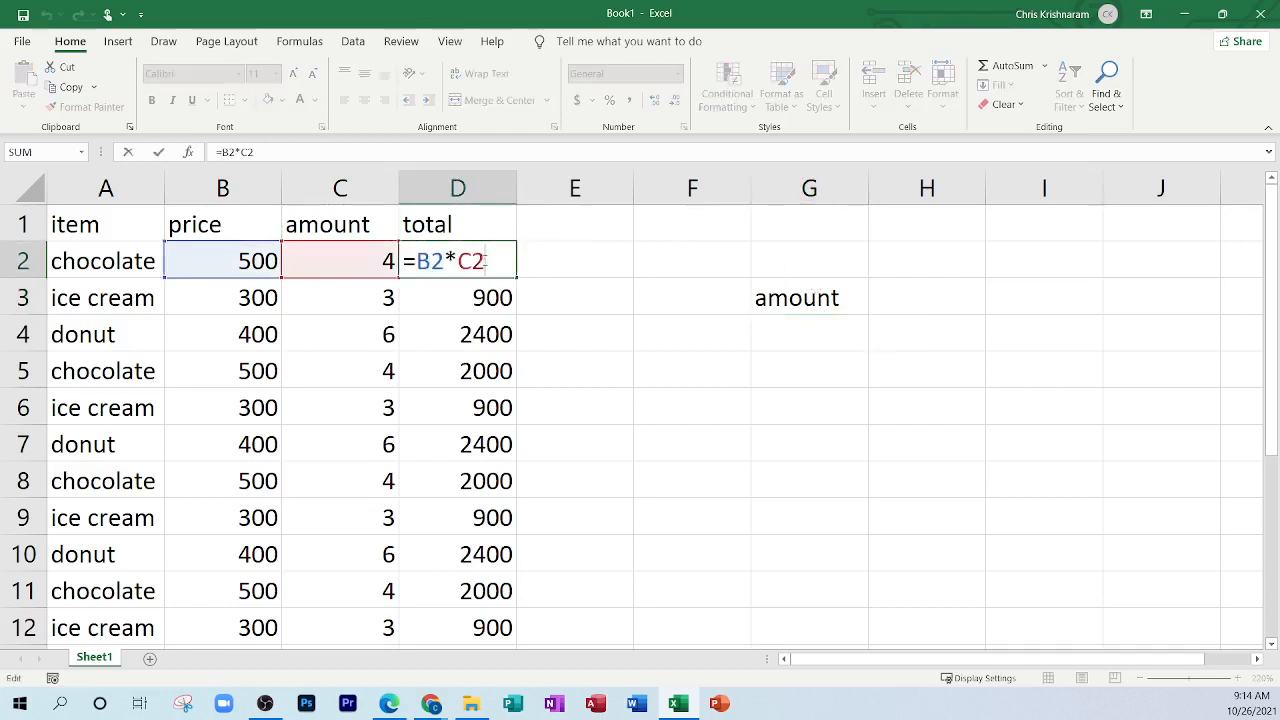
drag(486, 260, 396, 260)
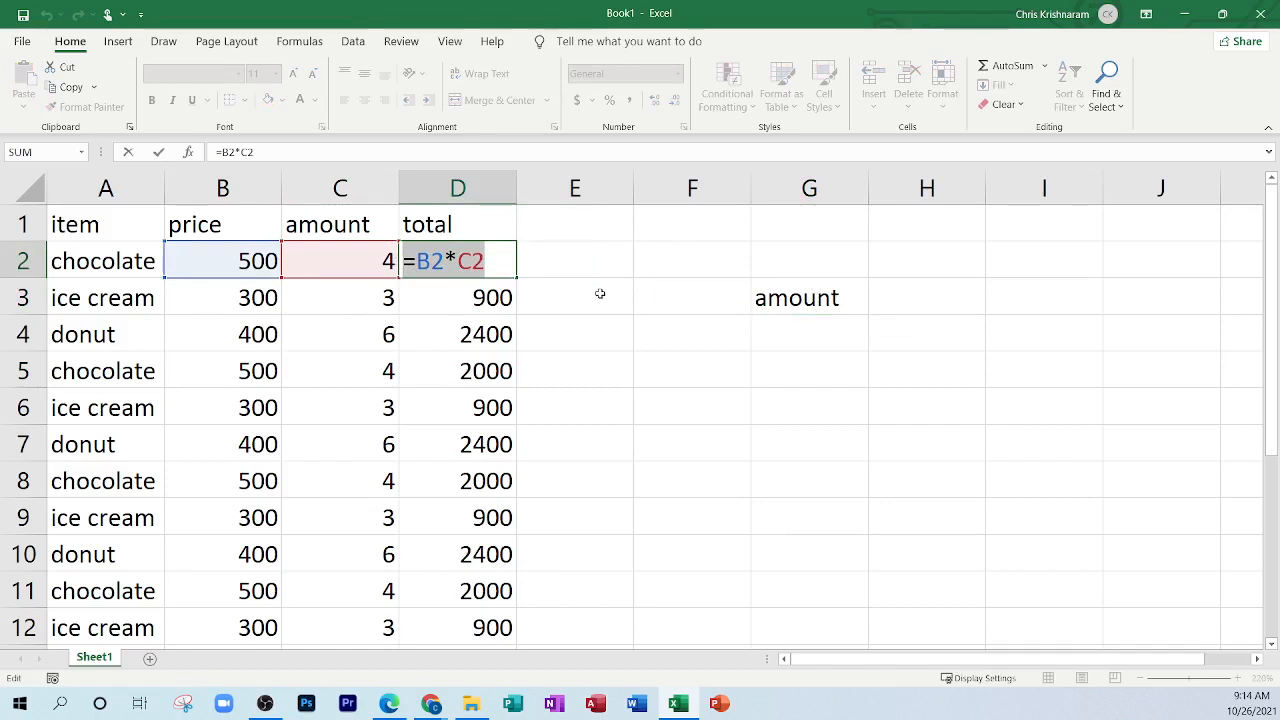
key(Escape)
double_click(465, 298)
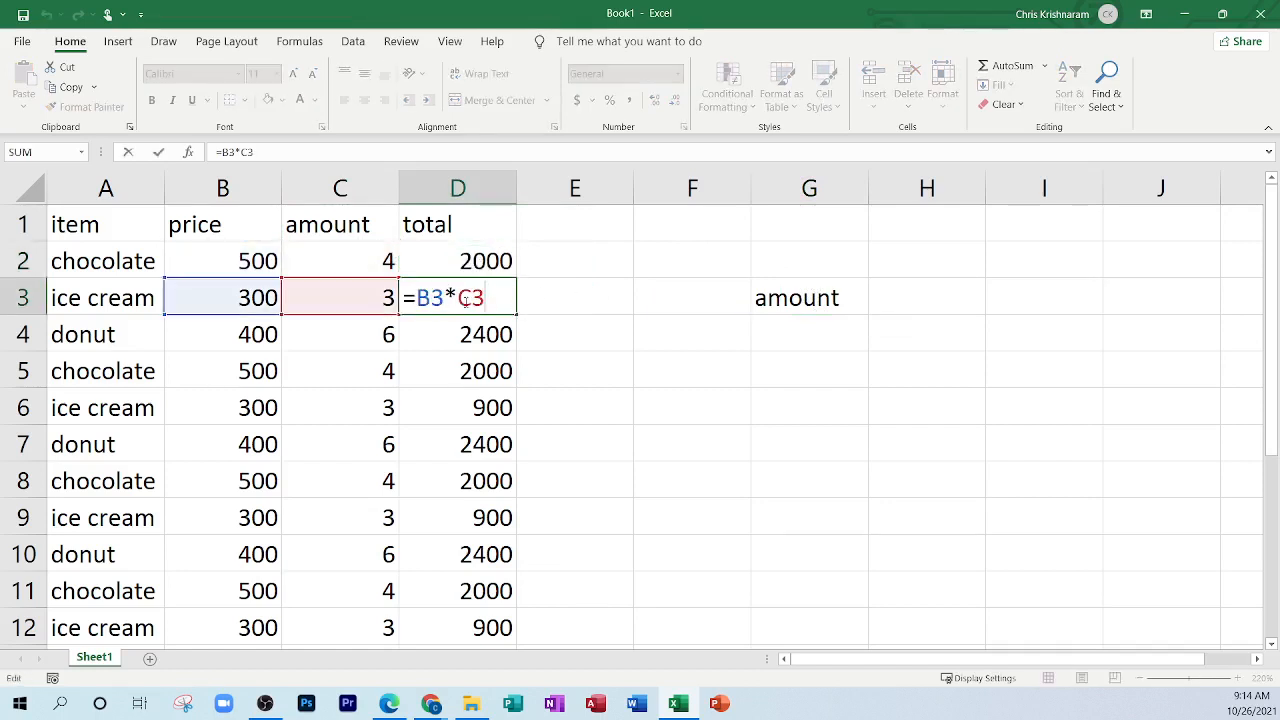
drag(416, 298, 490, 305)
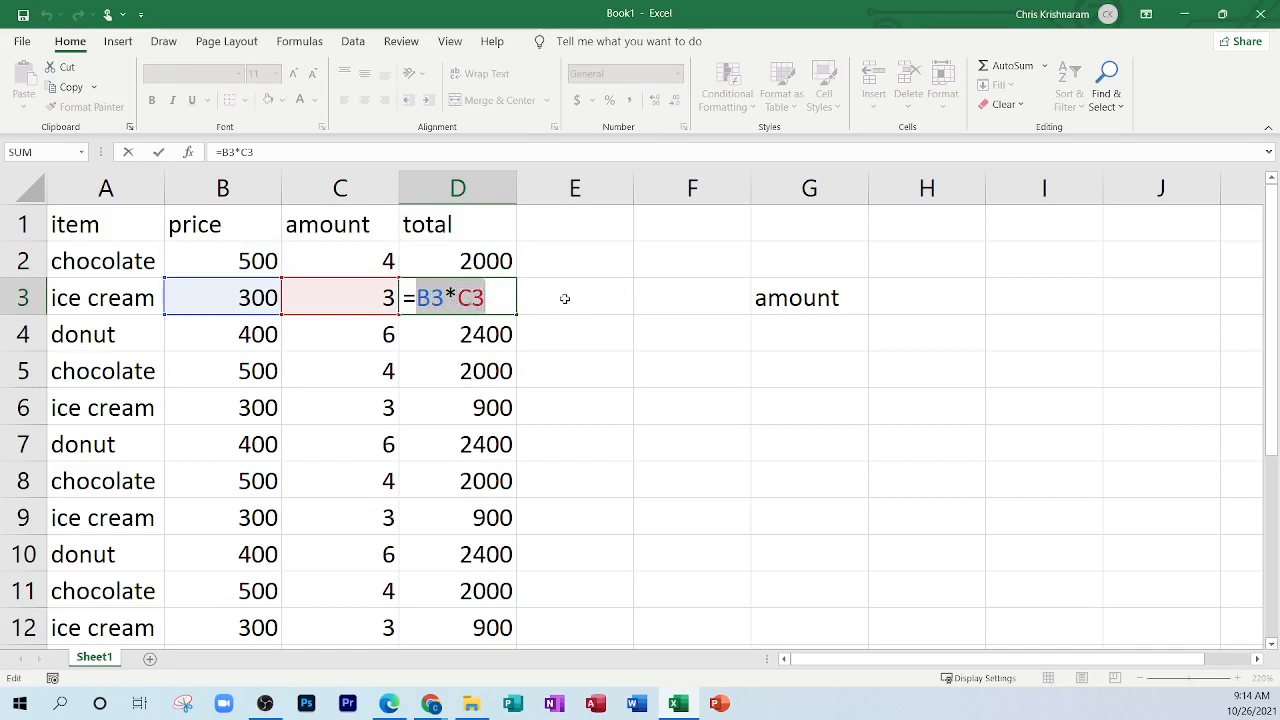
click(564, 298)
key(Escape)
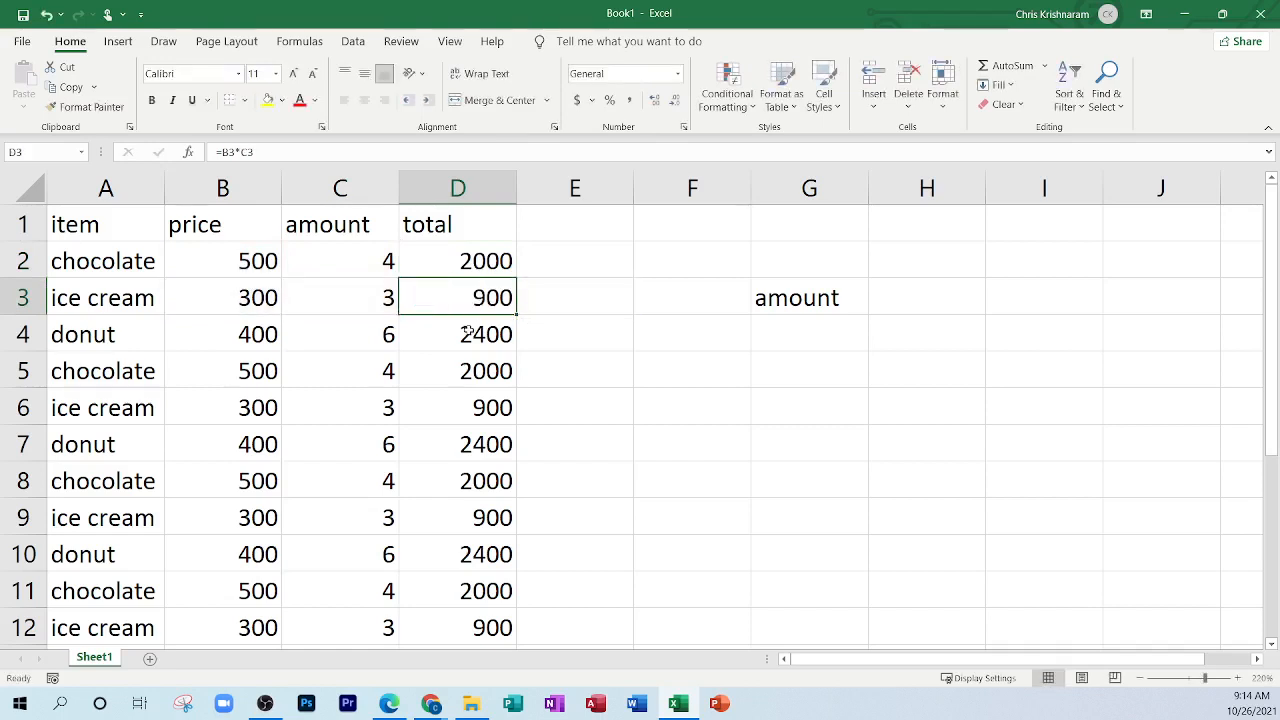
double_click(467, 331)
drag(431, 334, 487, 349)
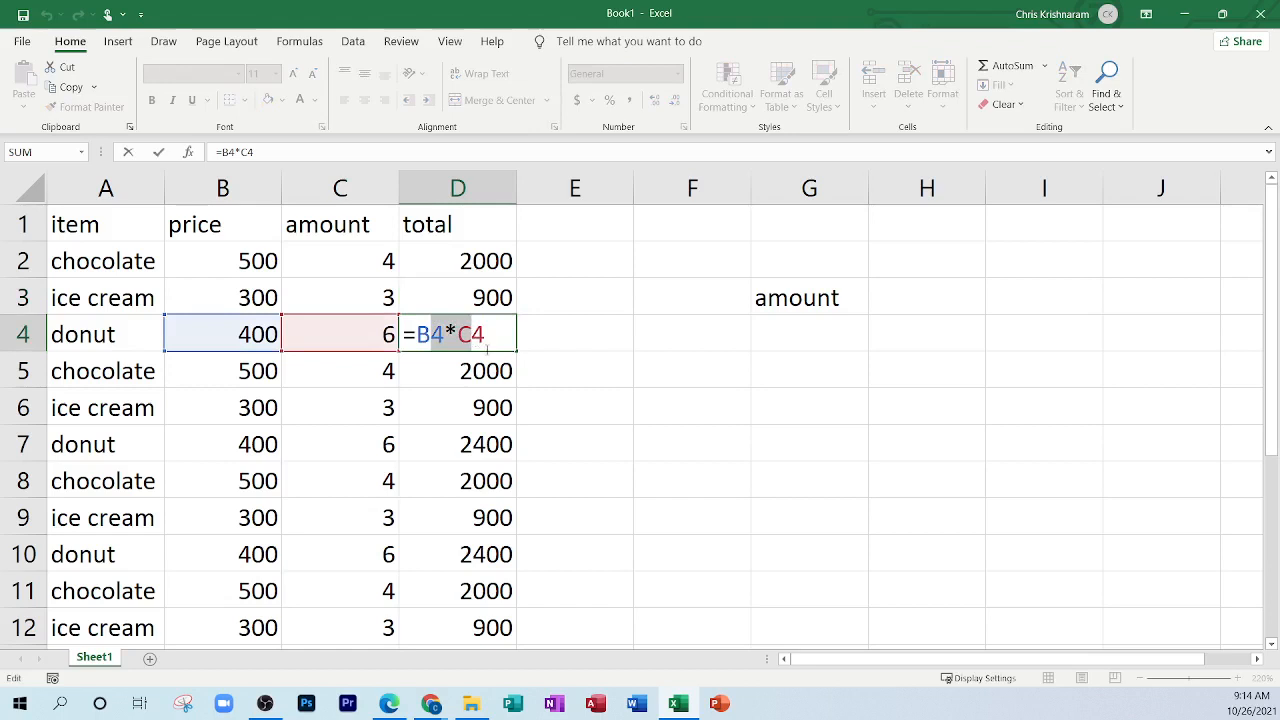
key(Escape)
double_click(505, 371)
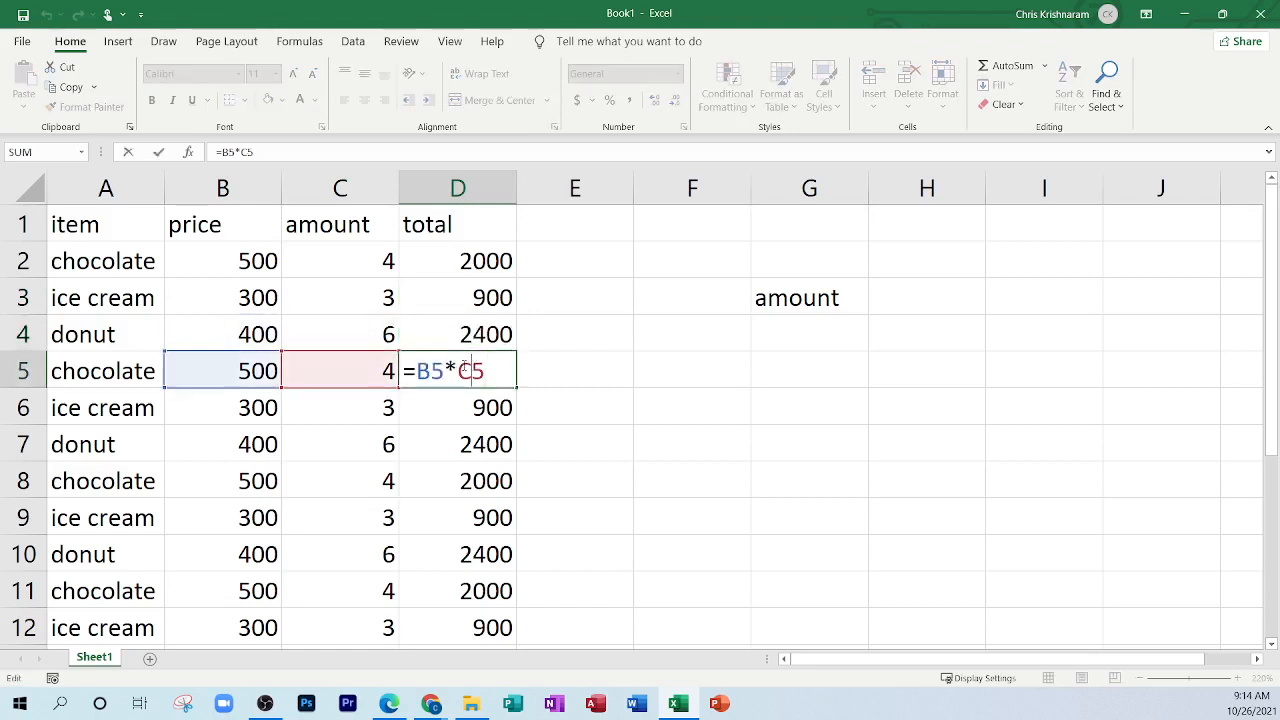
drag(418, 371, 486, 372)
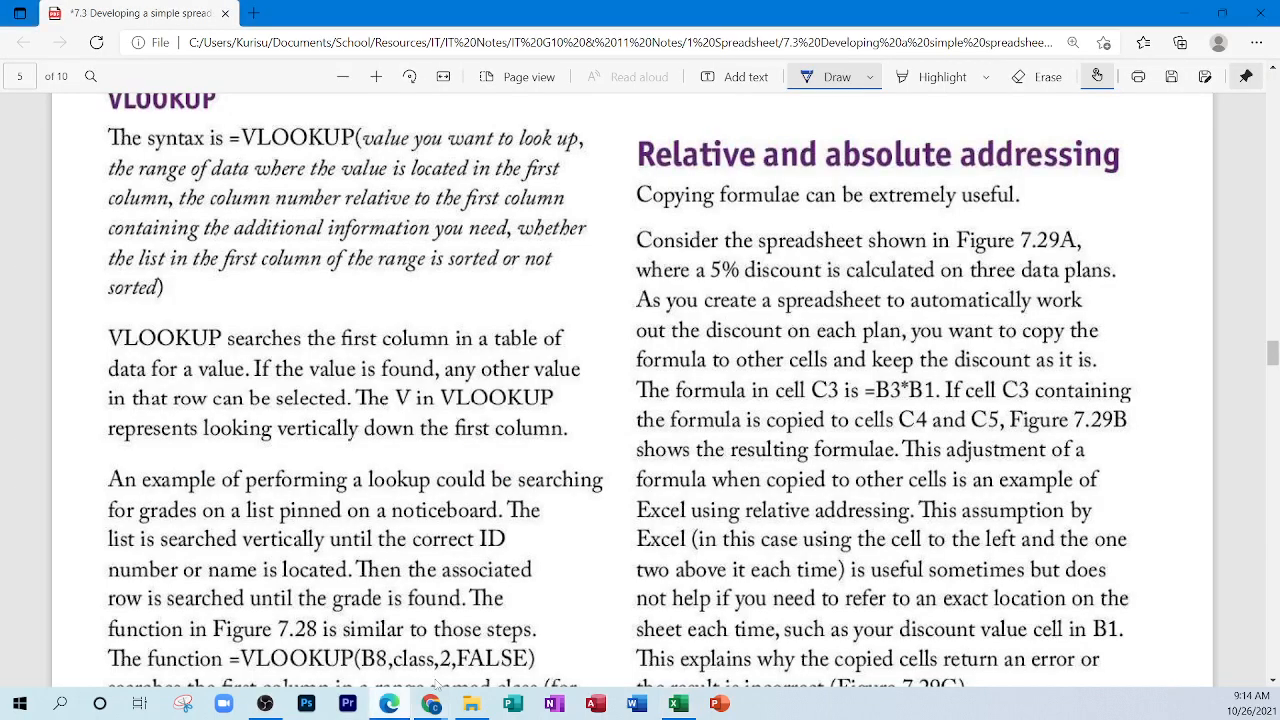
Step: Switch to the PDF notes in Edge, underline "Relative" and "addressing" in the "Relative and absolute addressing" heading, and return to Excel
click(389, 703)
drag(625, 181, 726, 181)
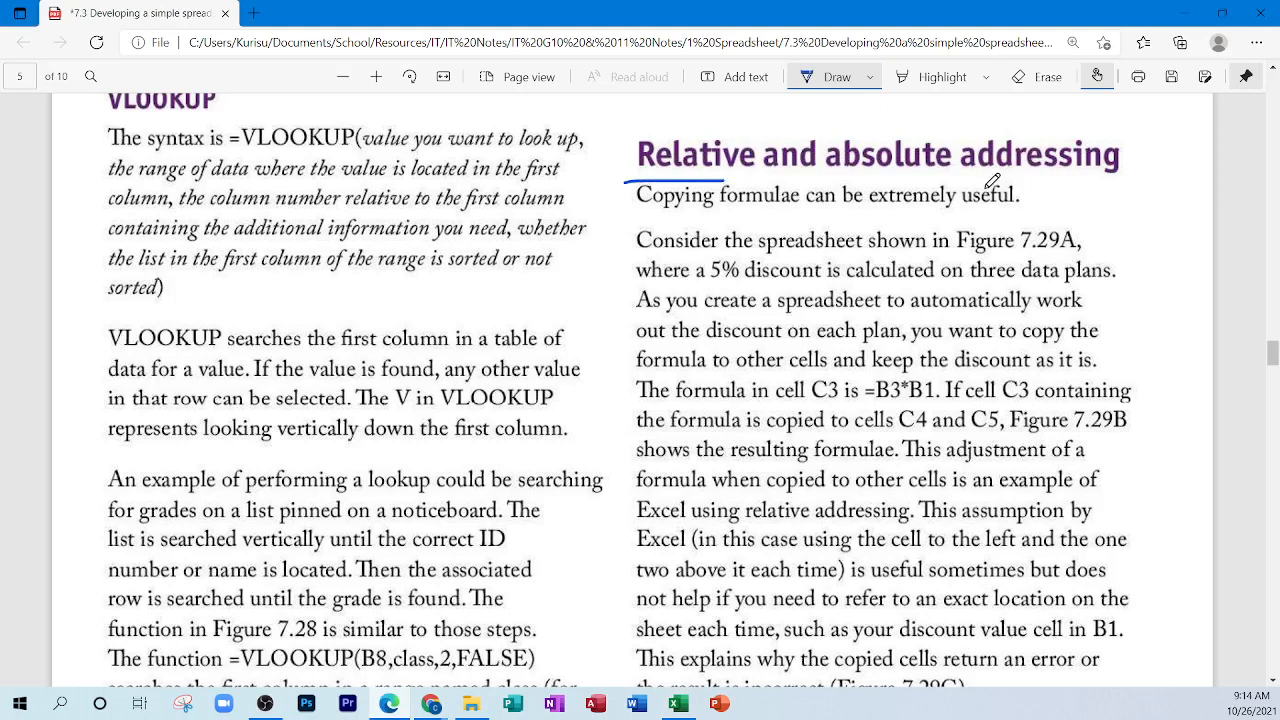
drag(985, 187, 1136, 186)
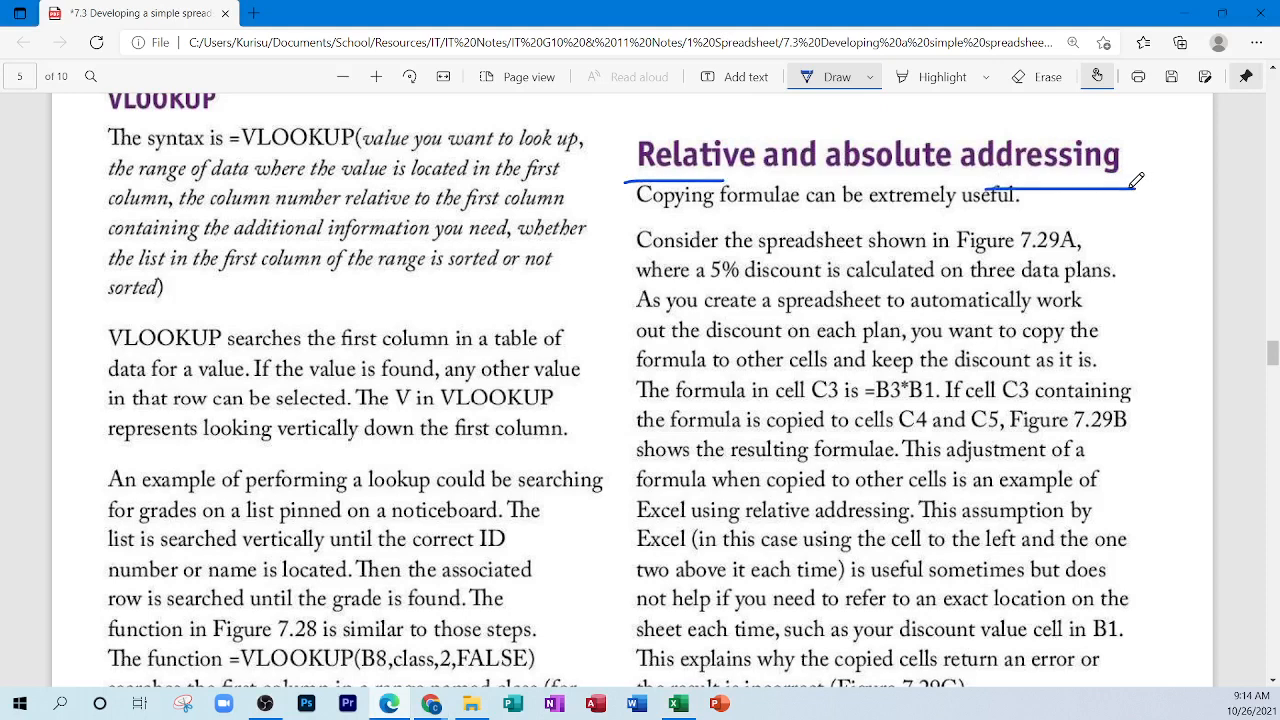
click(1187, 12)
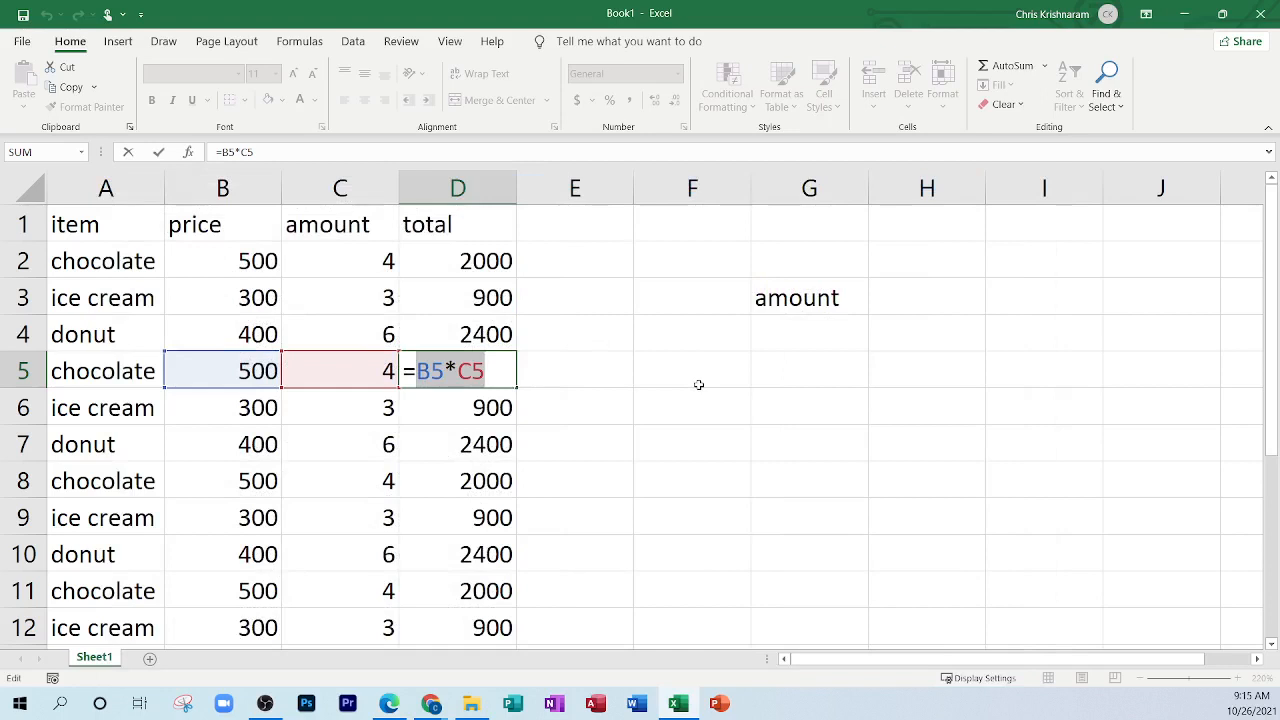
key(ctrl+Return)
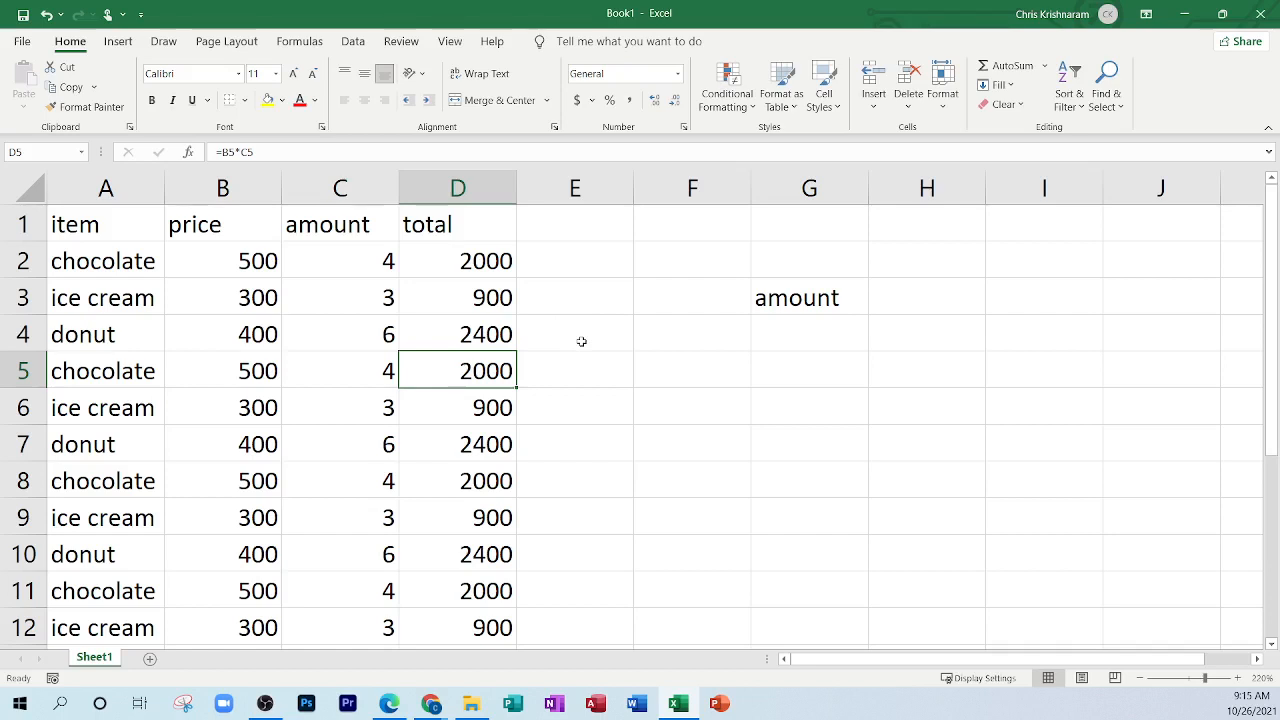
Step: Display the sheet's formulas instead of their results and compare the references in total cells D3 and D2
key(ctrl+grave)
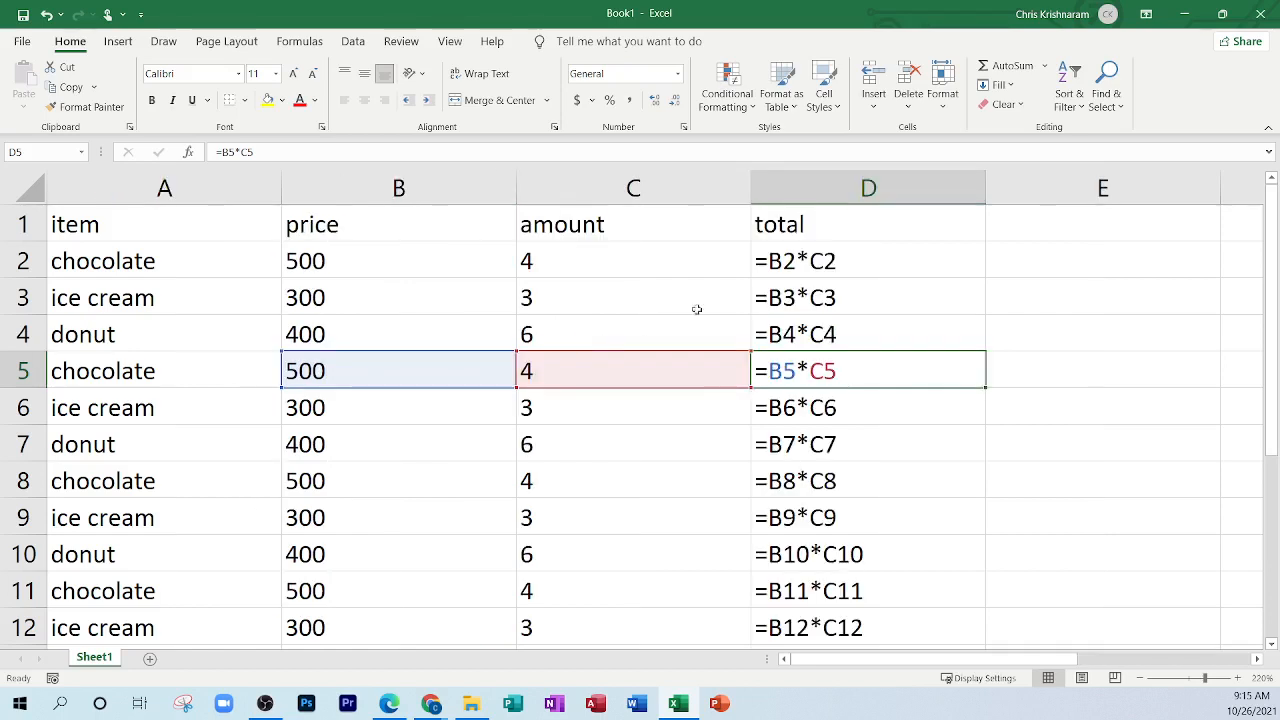
click(849, 295)
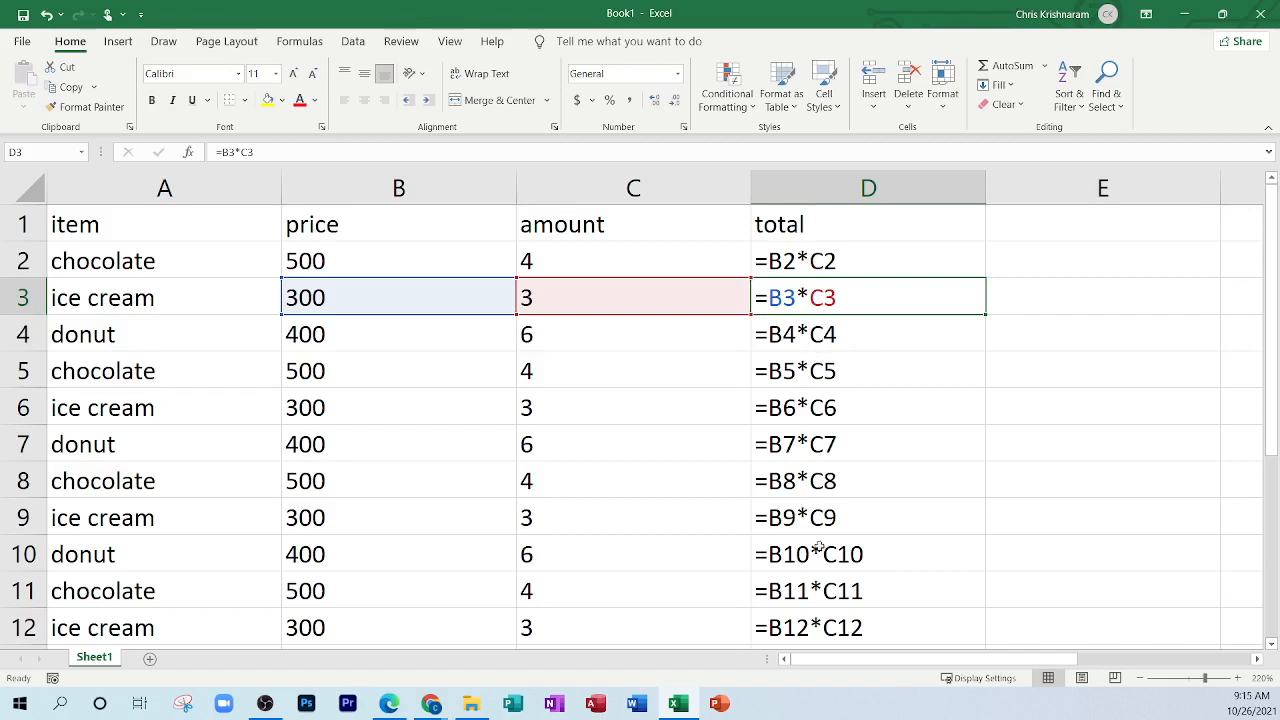
click(798, 264)
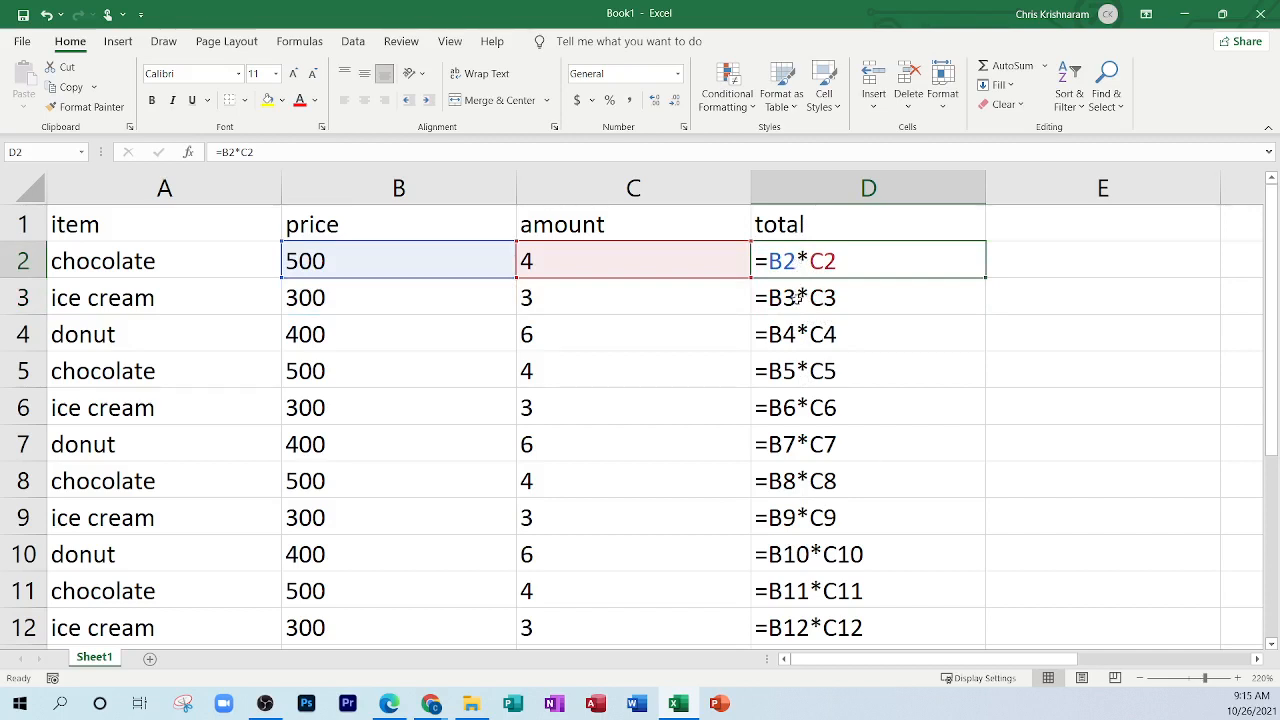
double_click(796, 264)
drag(769, 266, 798, 268)
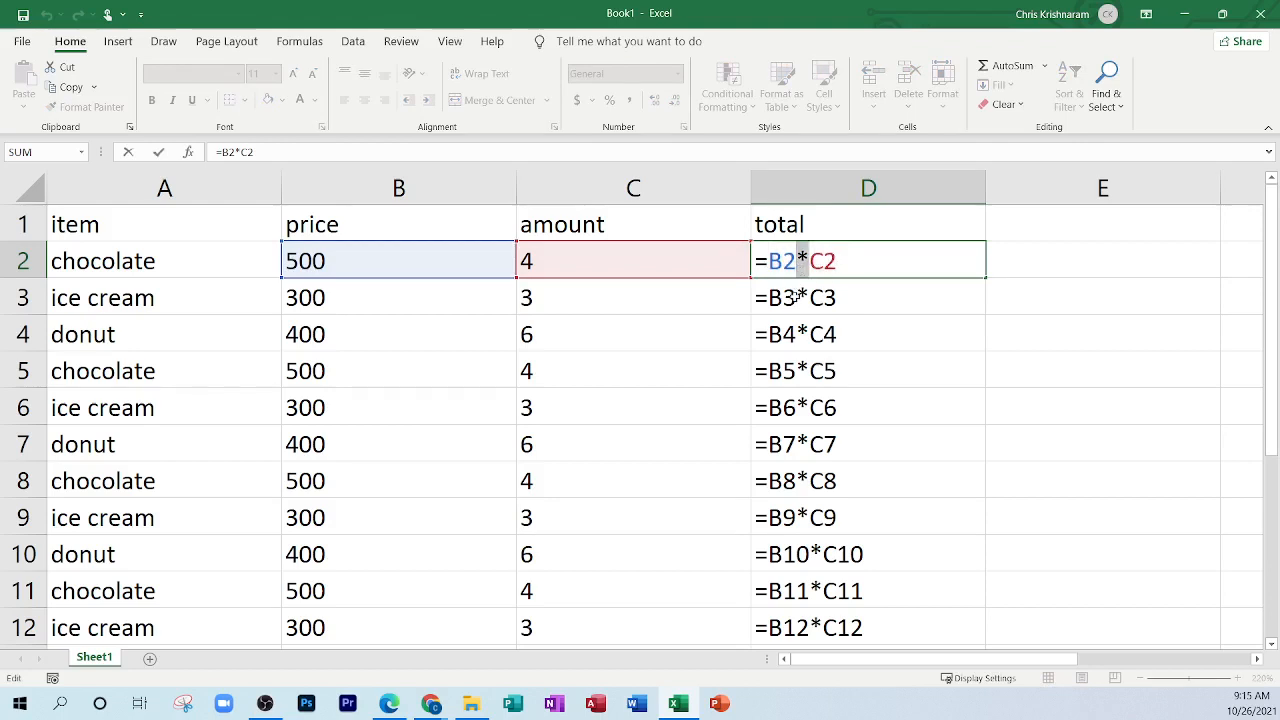
click(797, 297)
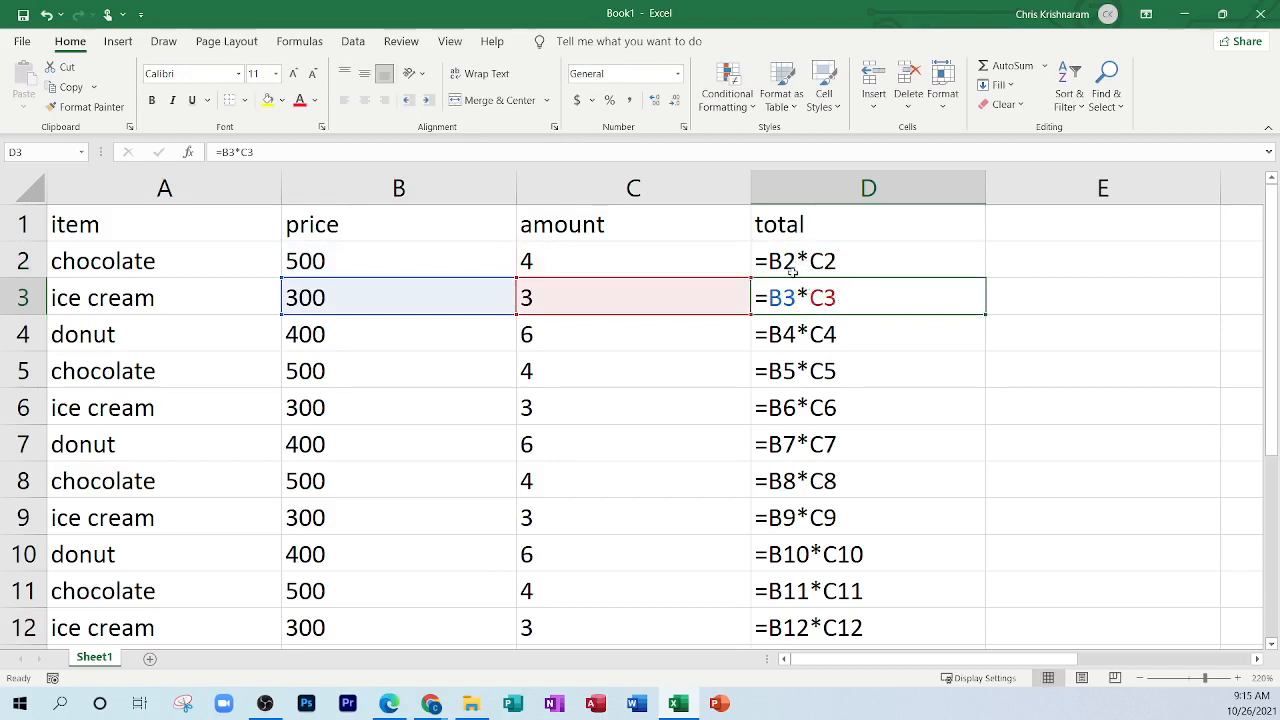
Step: Compare how the row references change down the total formulas in column D from D2 to D8
drag(792, 270, 783, 336)
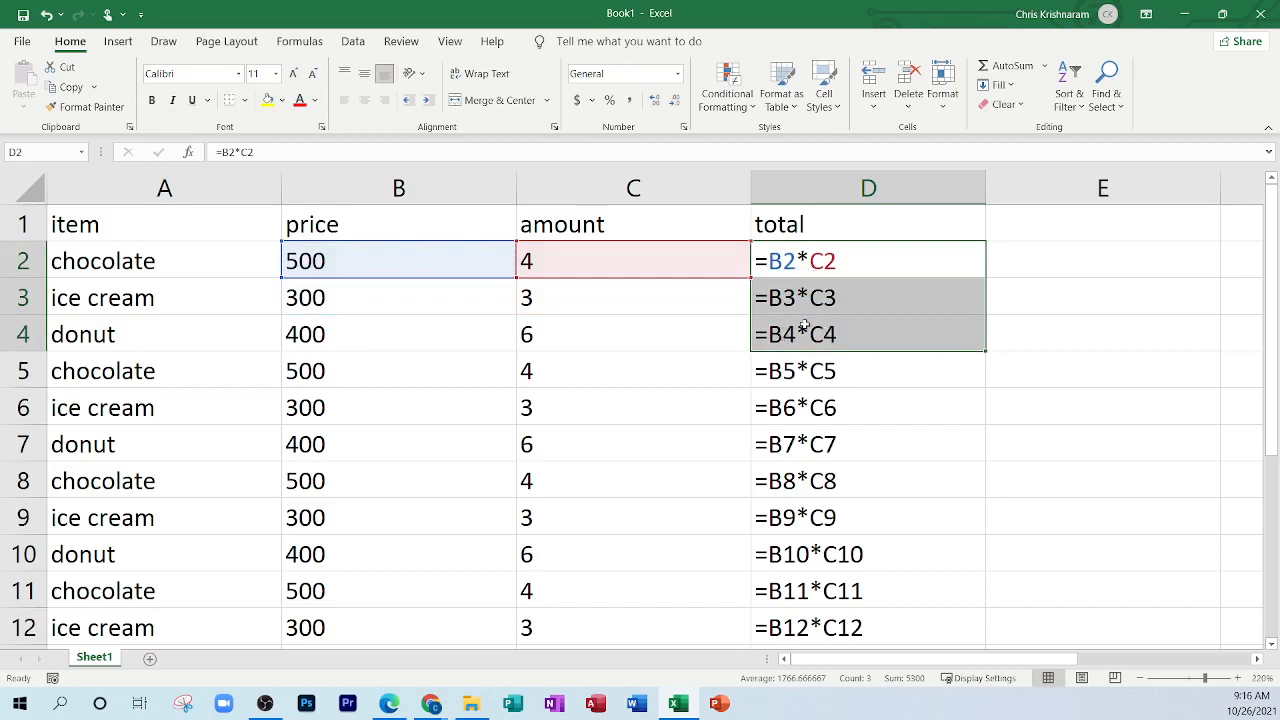
drag(802, 258, 808, 373)
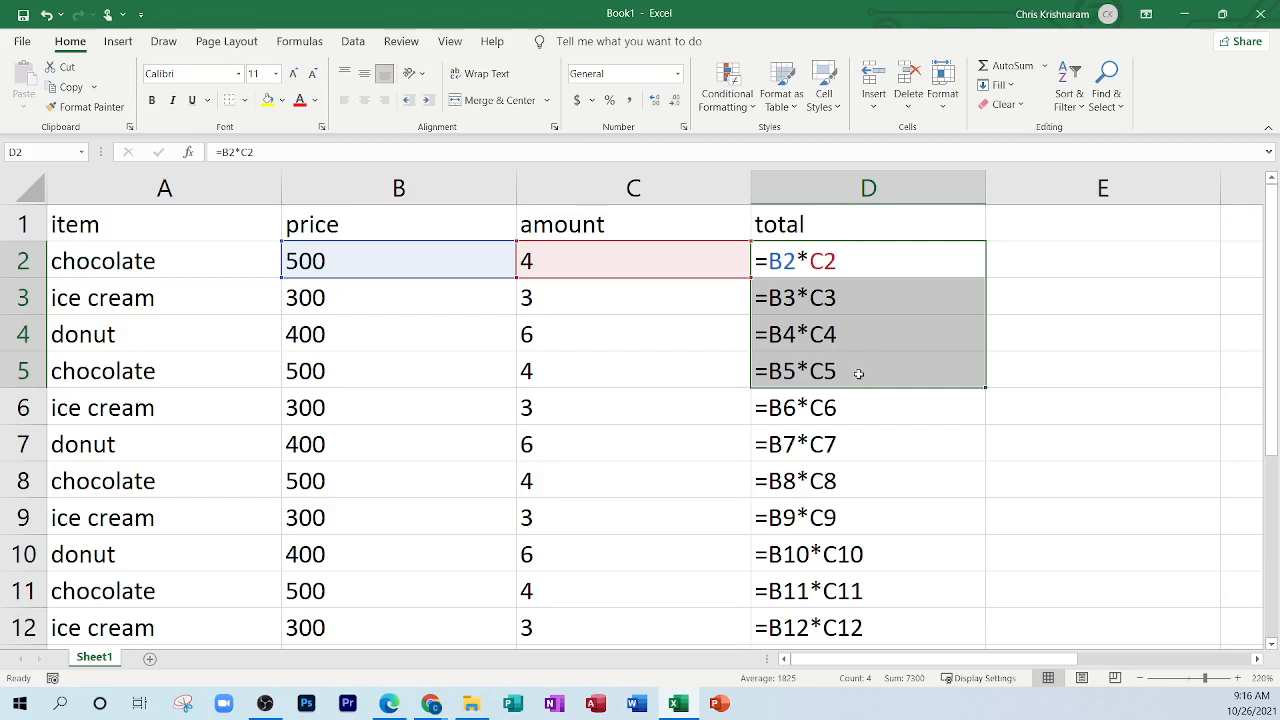
drag(815, 262, 838, 482)
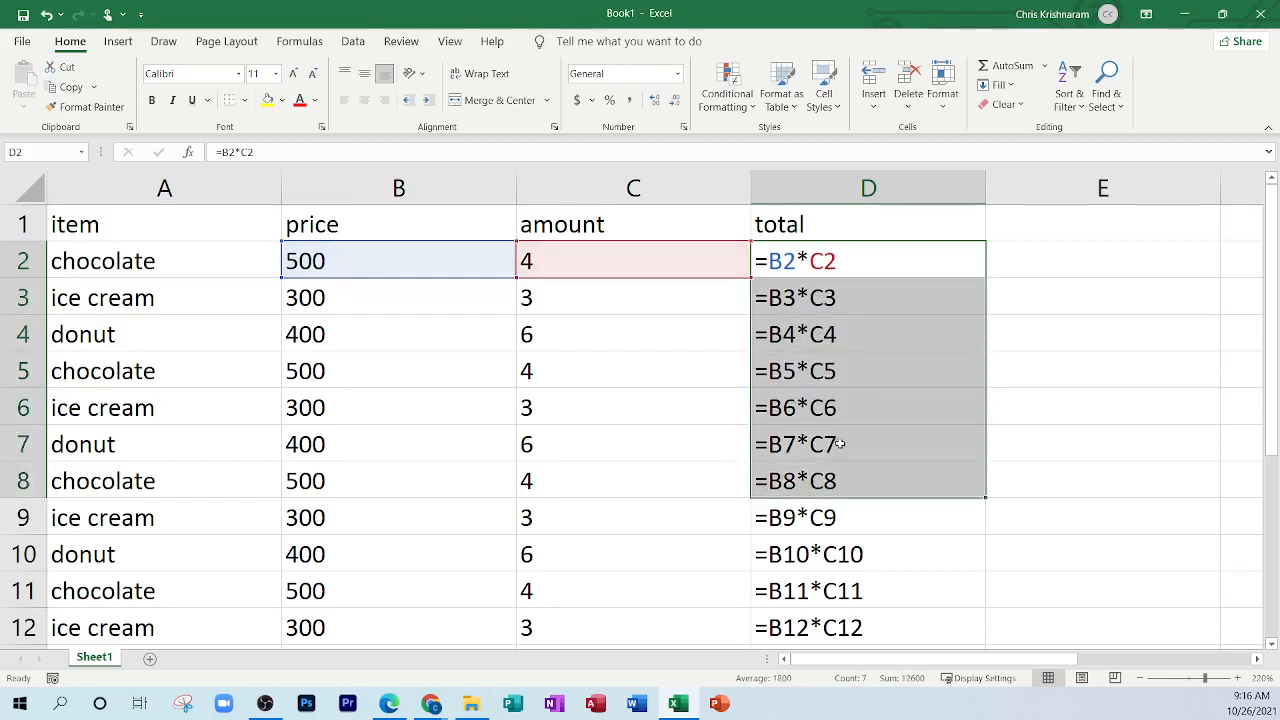
drag(826, 298, 833, 193)
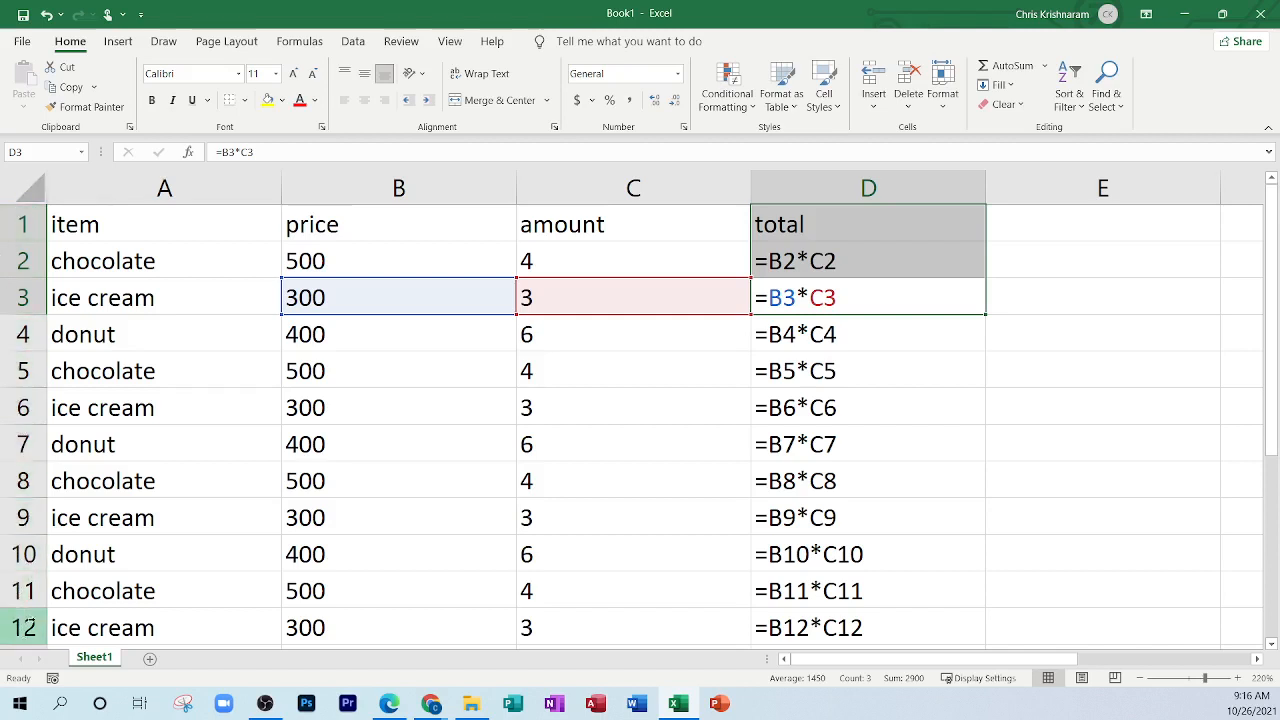
Step: Copy the last donut total formula from cell D19 and clear the chocolate total formula in D2
scroll(18, 481, down, 4)
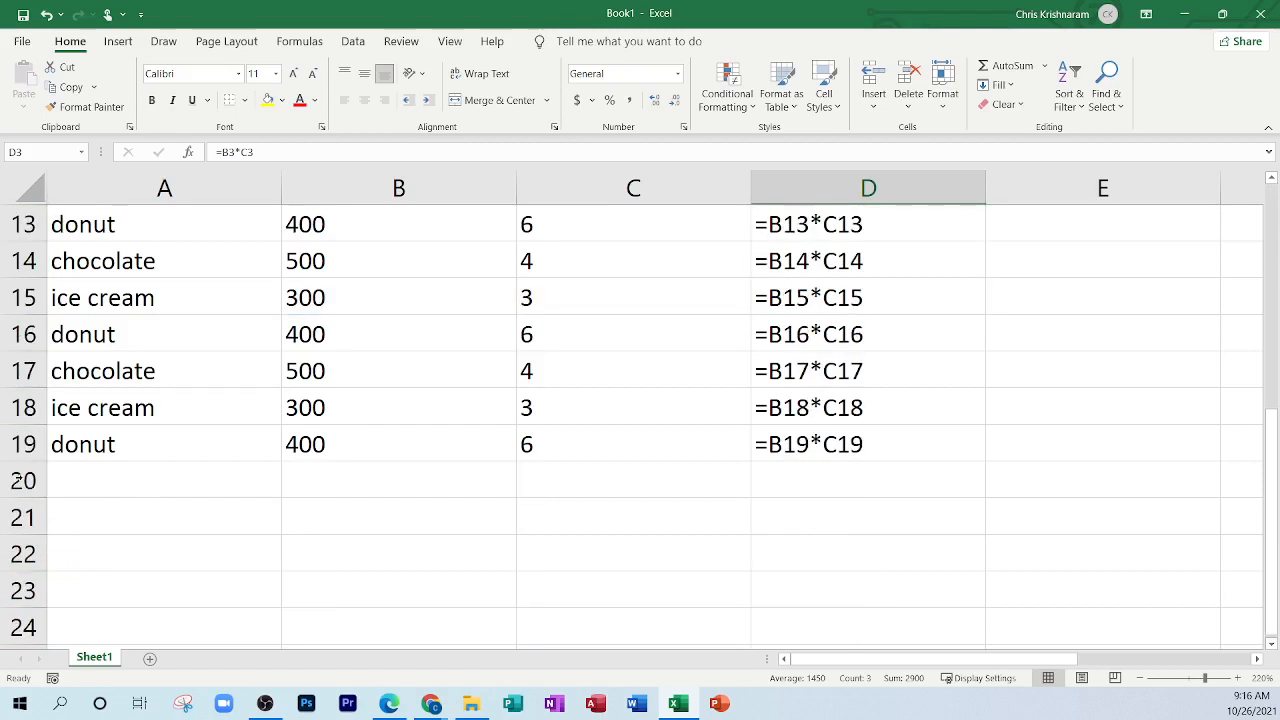
double_click(851, 446)
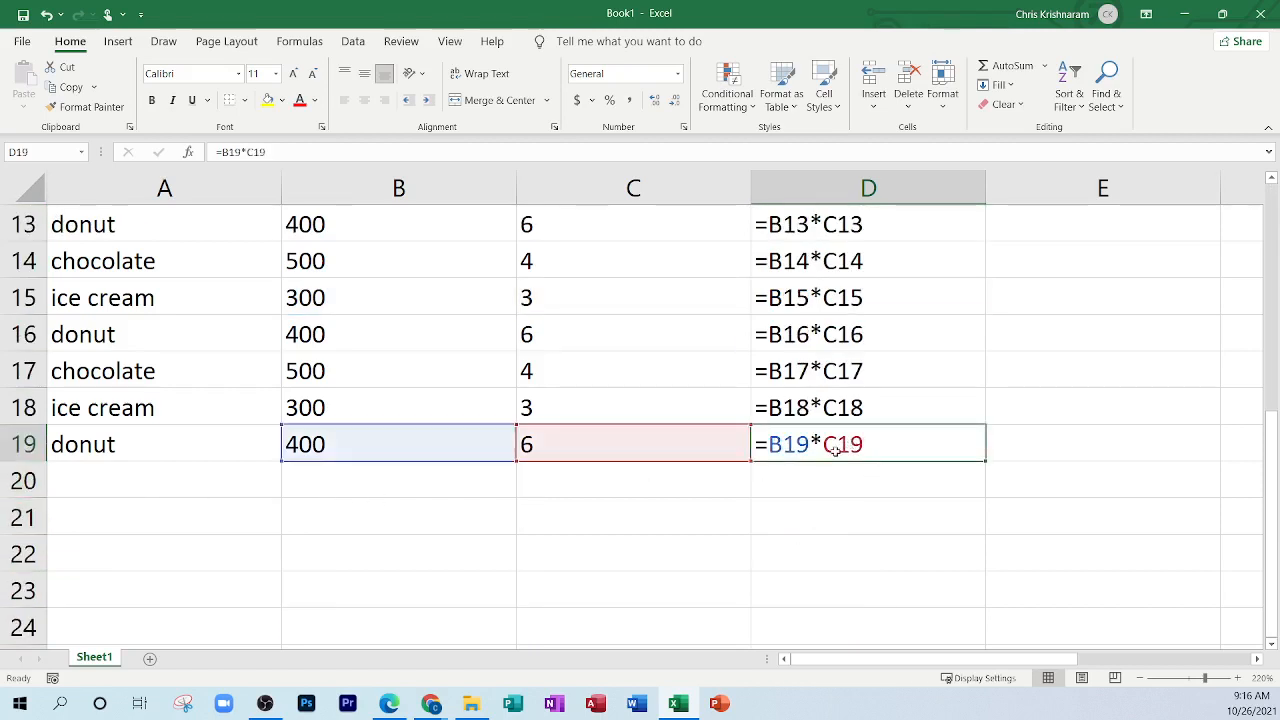
right_click(837, 449)
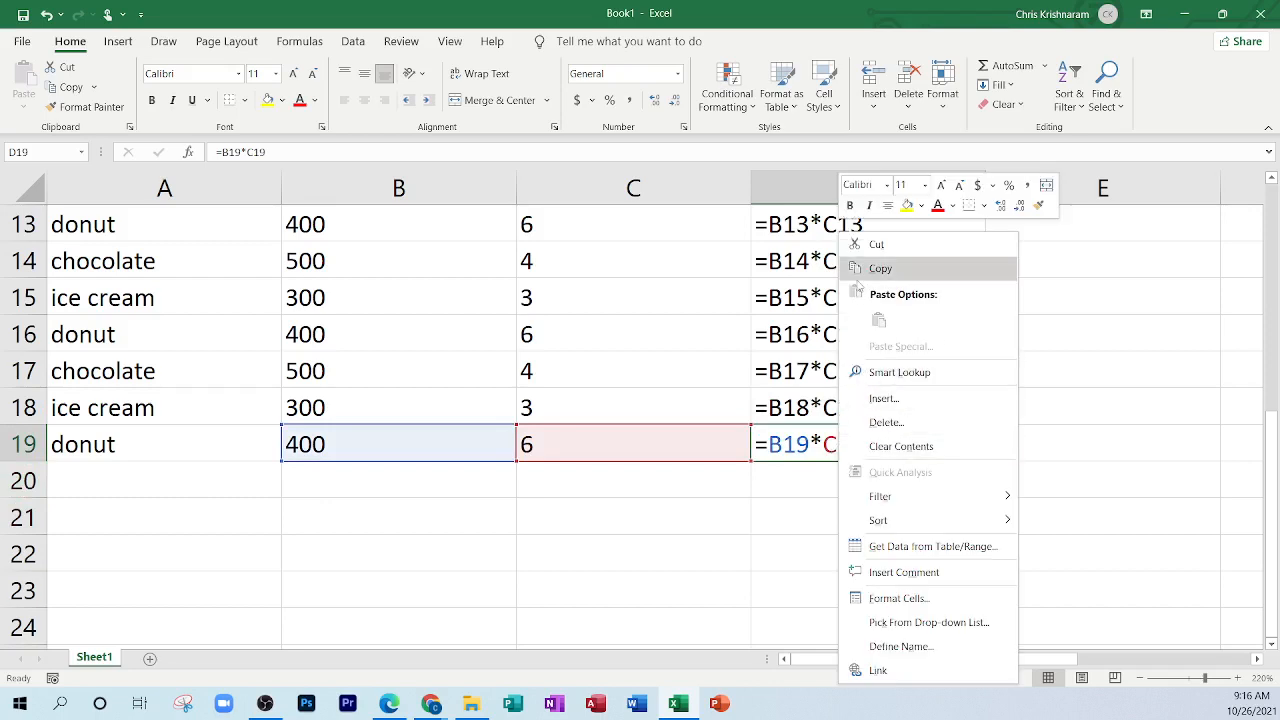
click(875, 270)
scroll(1037, 366, up, 4)
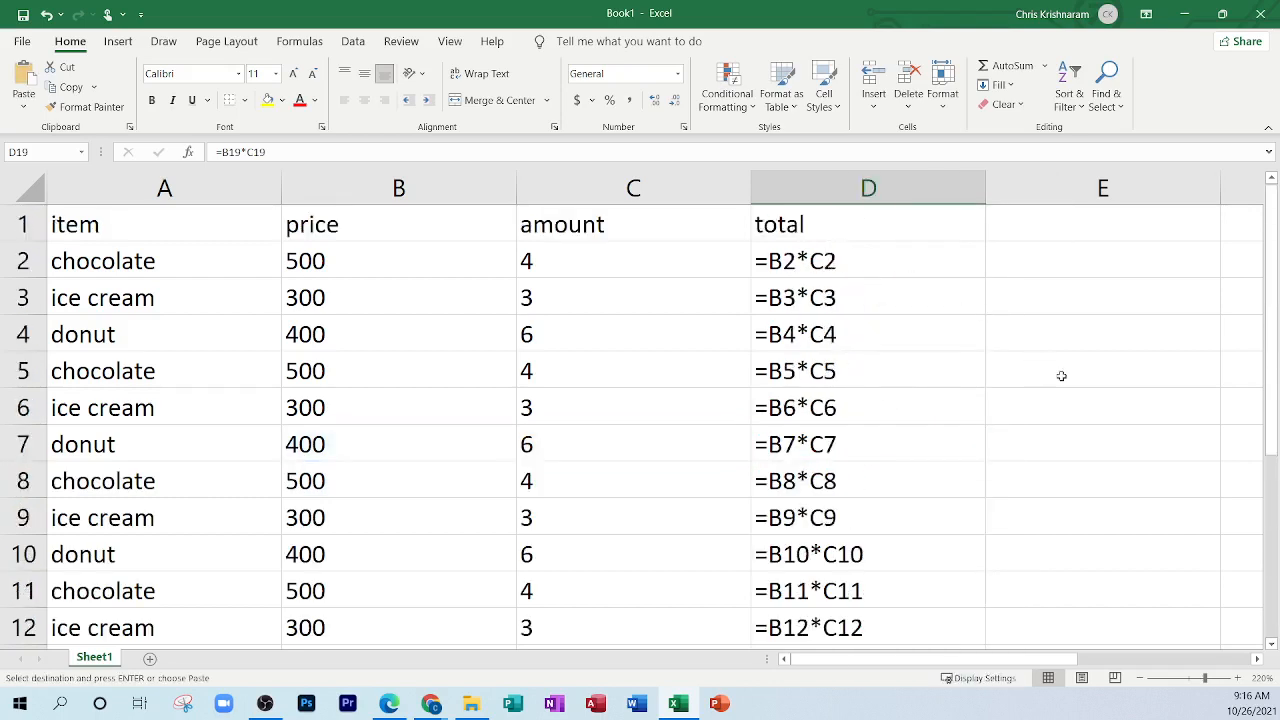
click(818, 266)
key(Delete)
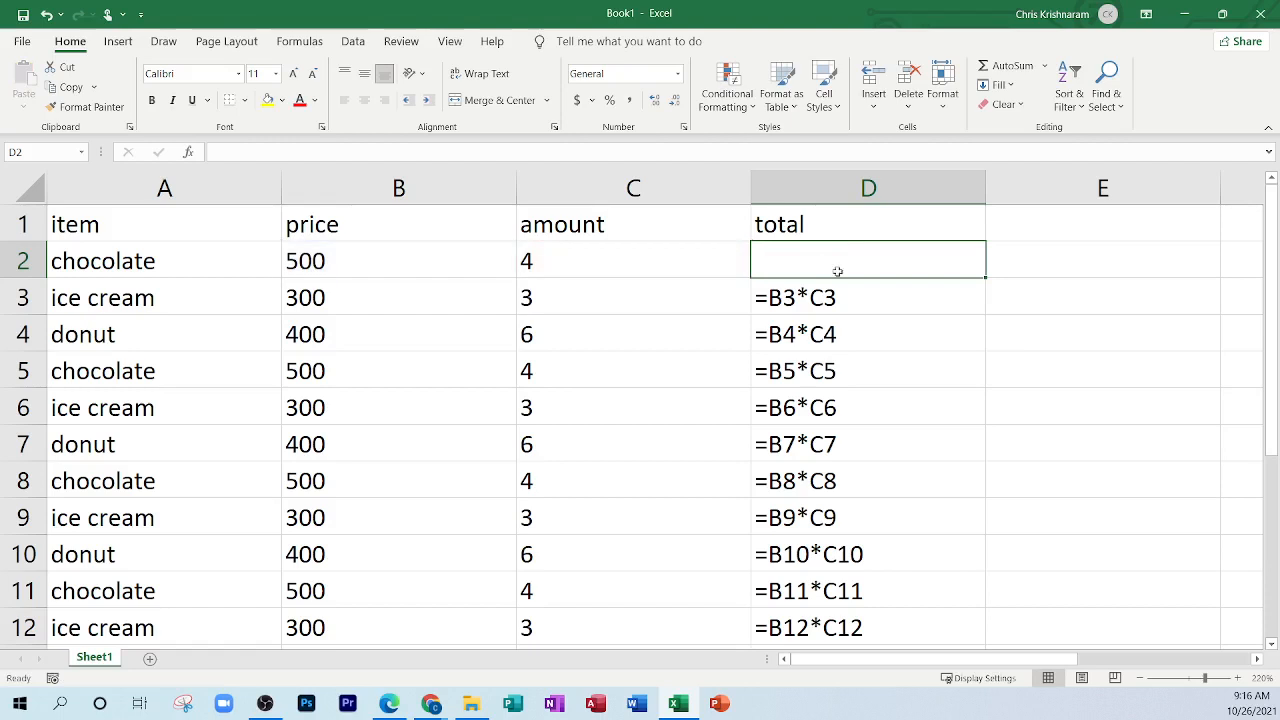
right_click(800, 264)
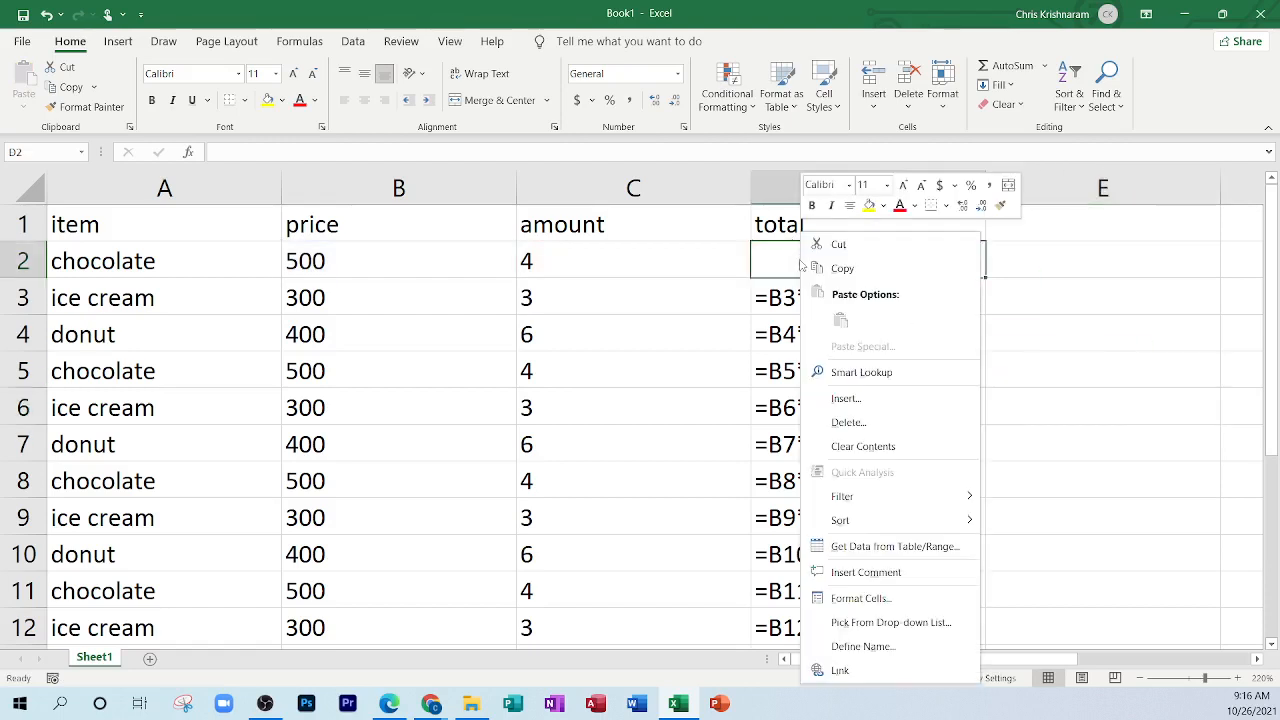
click(1046, 326)
Step: Copy the total formula from cell D19 again and paste it into the emptied cell D2
scroll(1046, 326, down, 6)
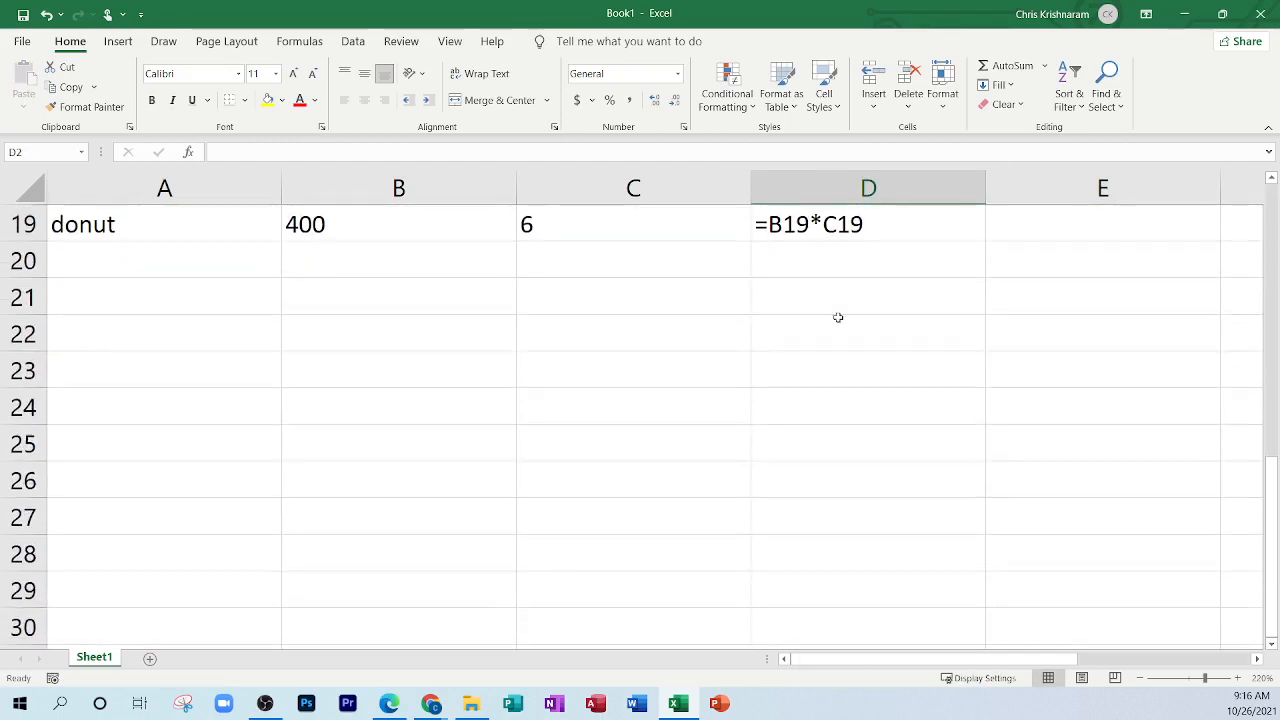
scroll(838, 317, up, 1)
click(821, 335)
right_click(821, 335)
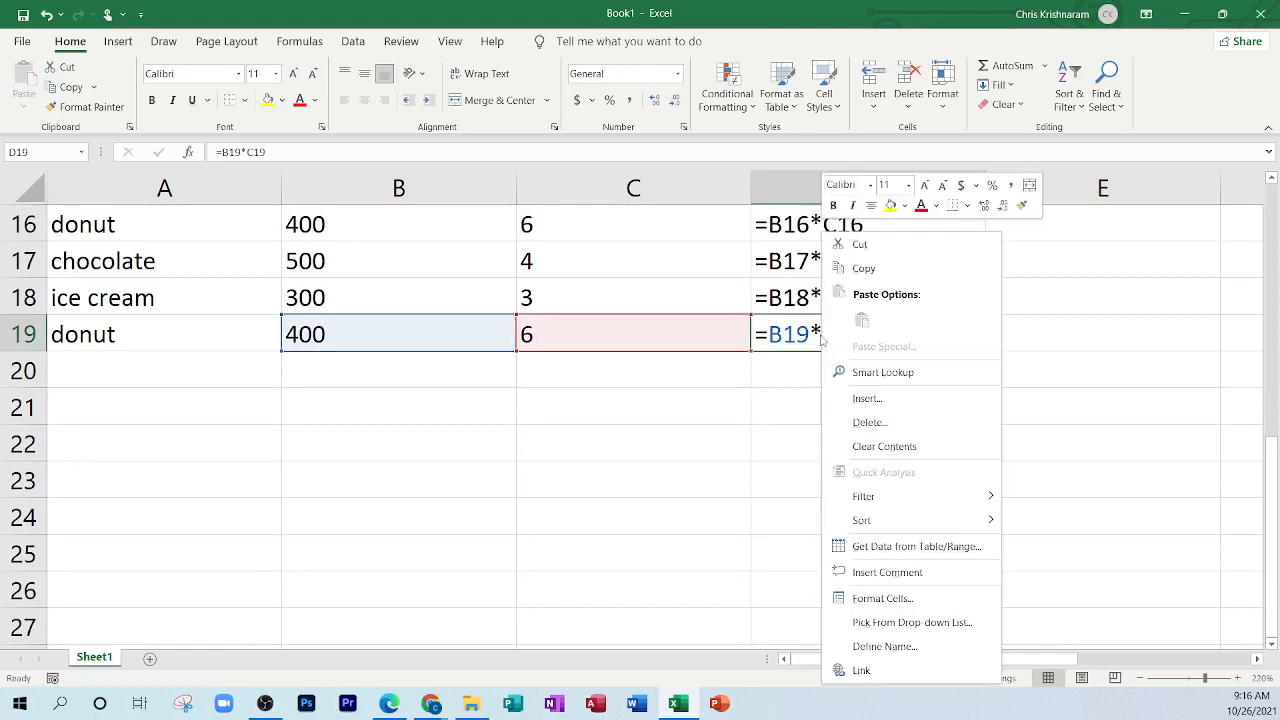
click(866, 272)
scroll(825, 400, up, 5)
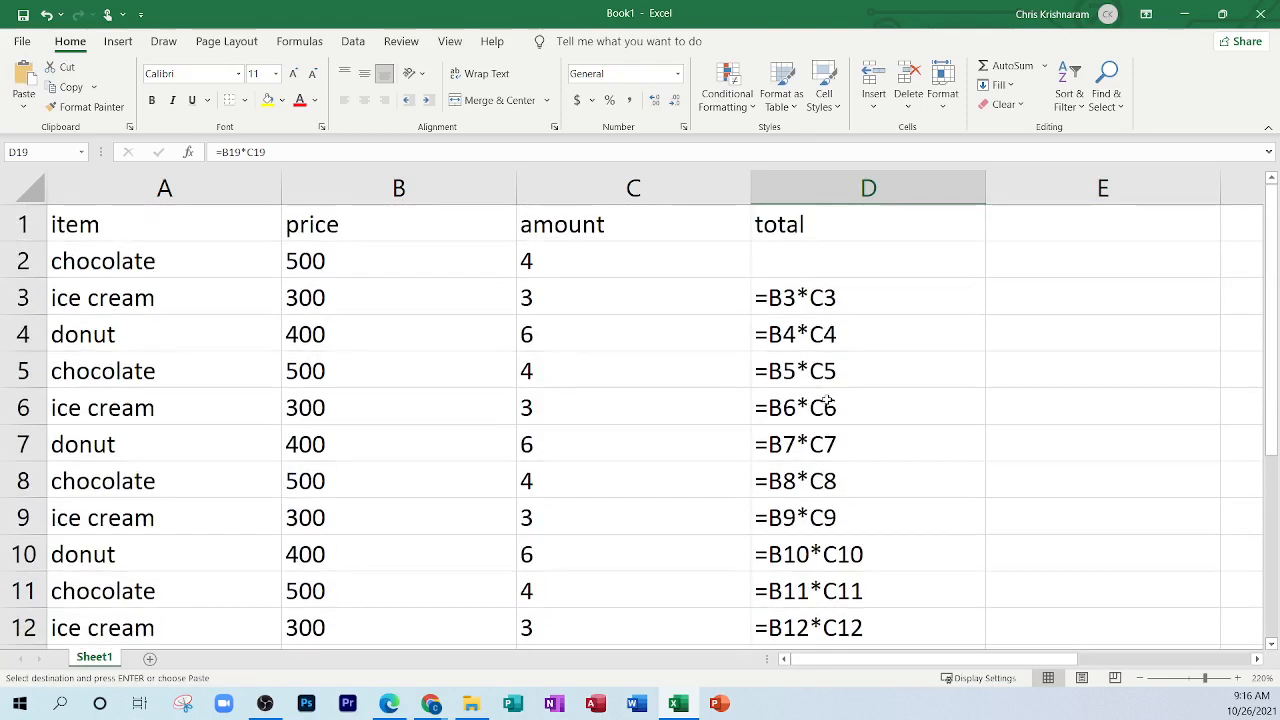
click(802, 250)
right_click(803, 251)
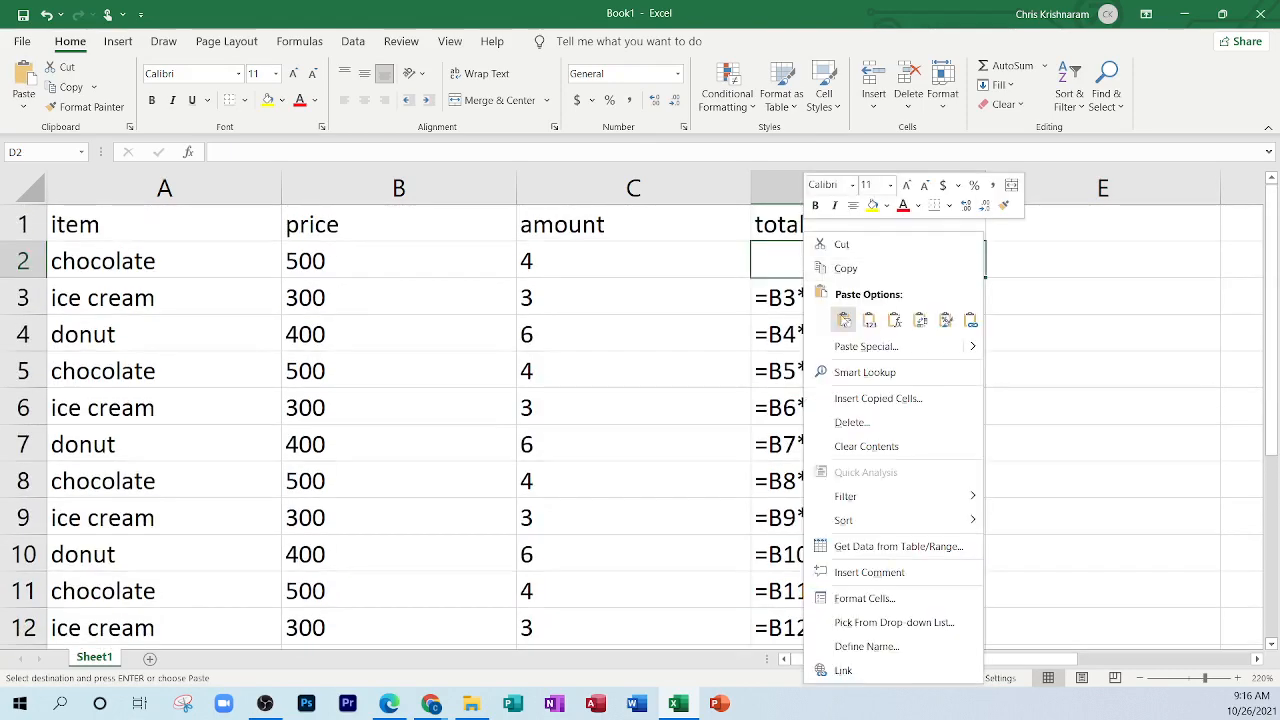
click(843, 319)
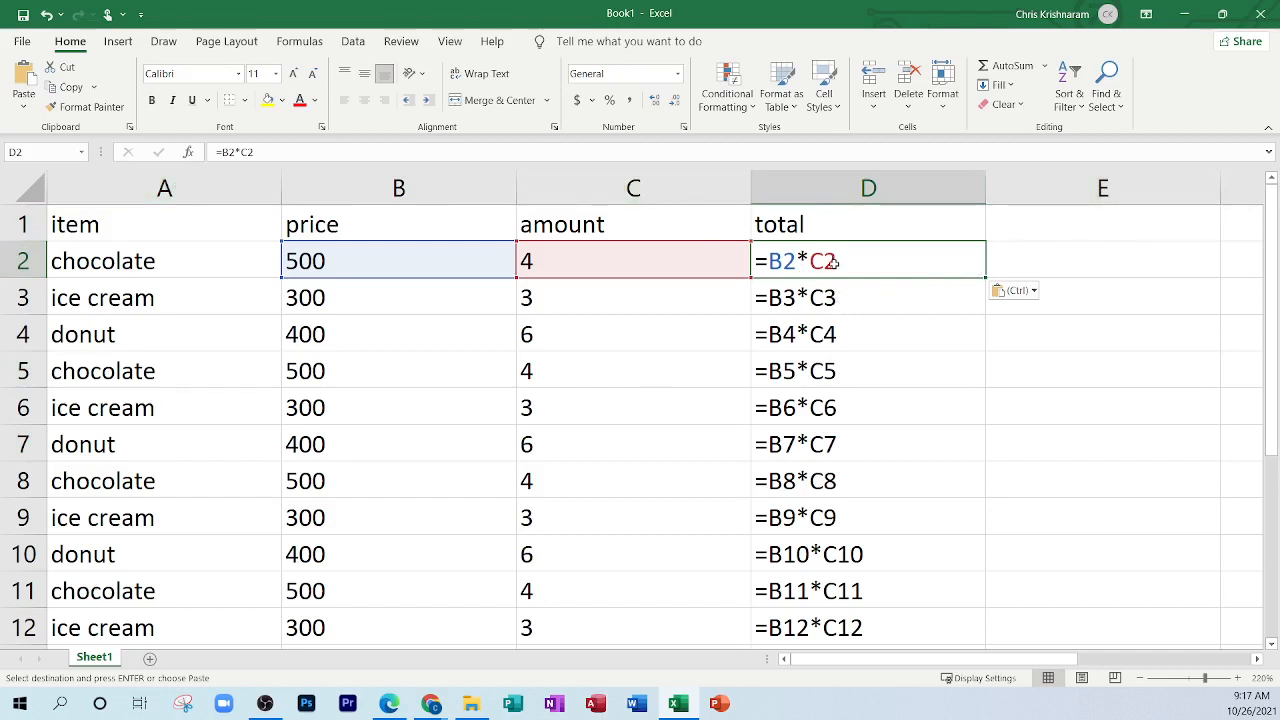
Step: Fill the D2 total formula across into E2, and the E2 formula across into F2
drag(987, 280, 1189, 269)
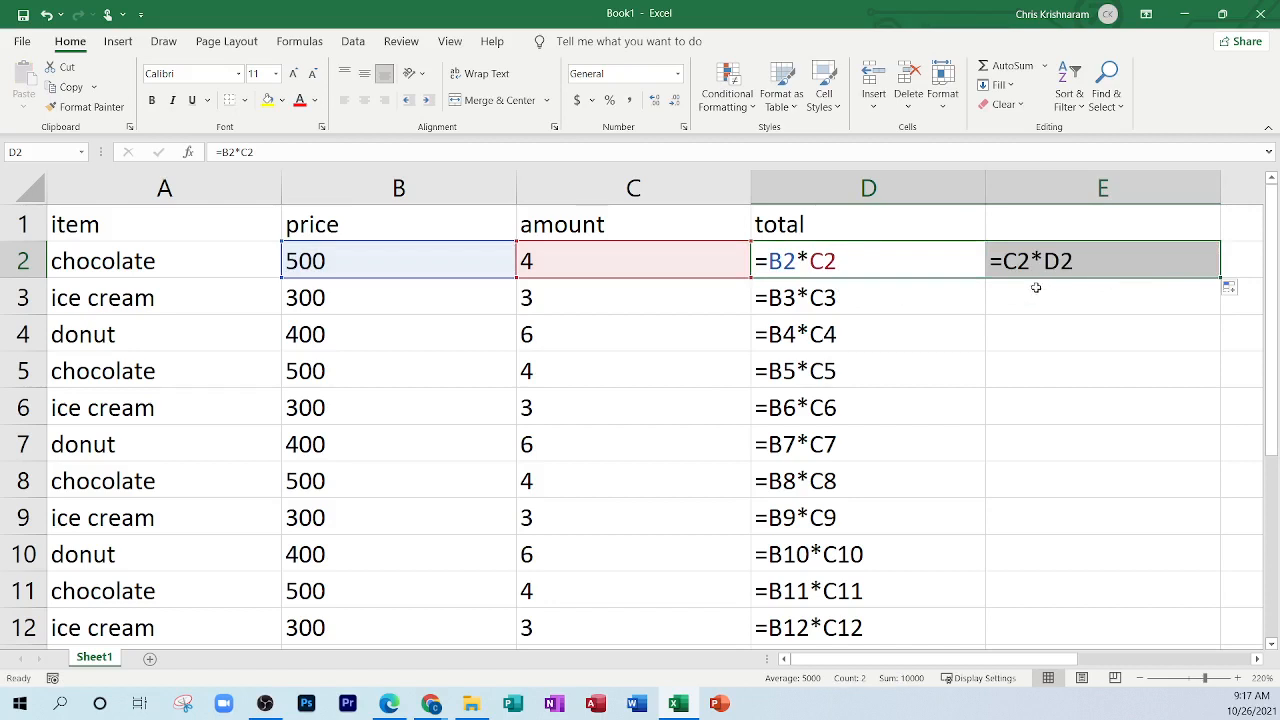
click(793, 262)
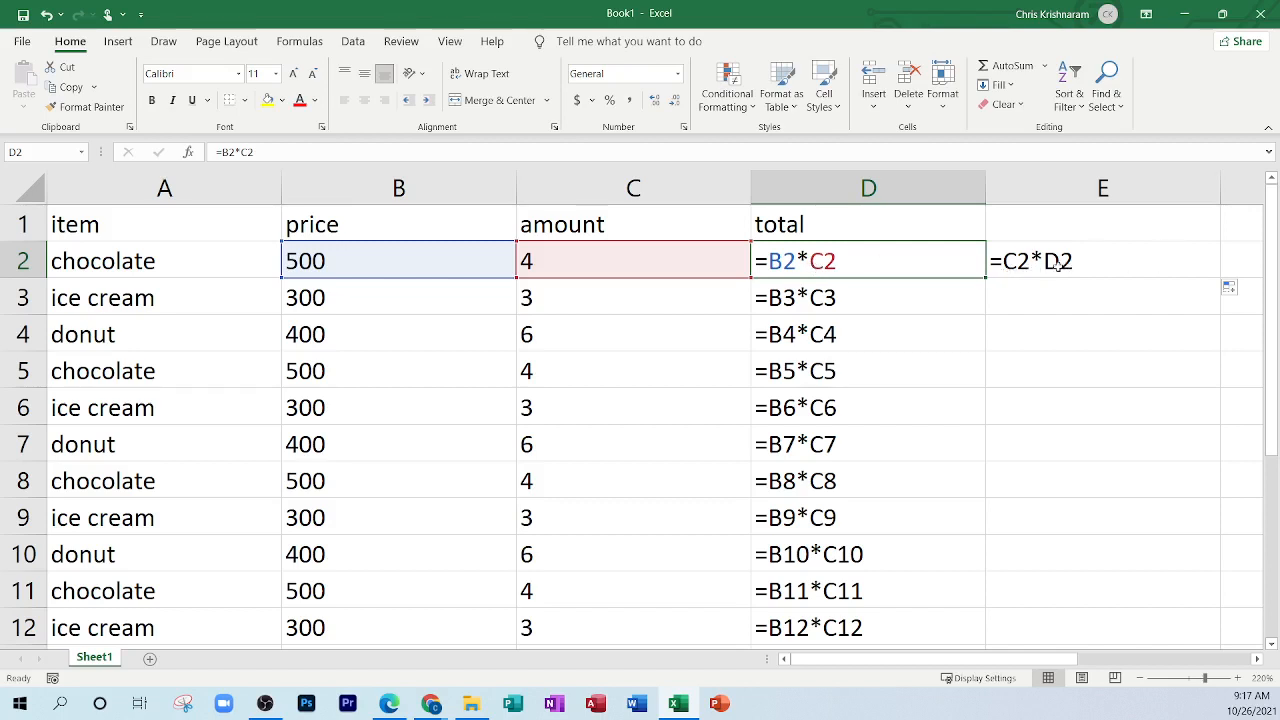
click(1257, 659)
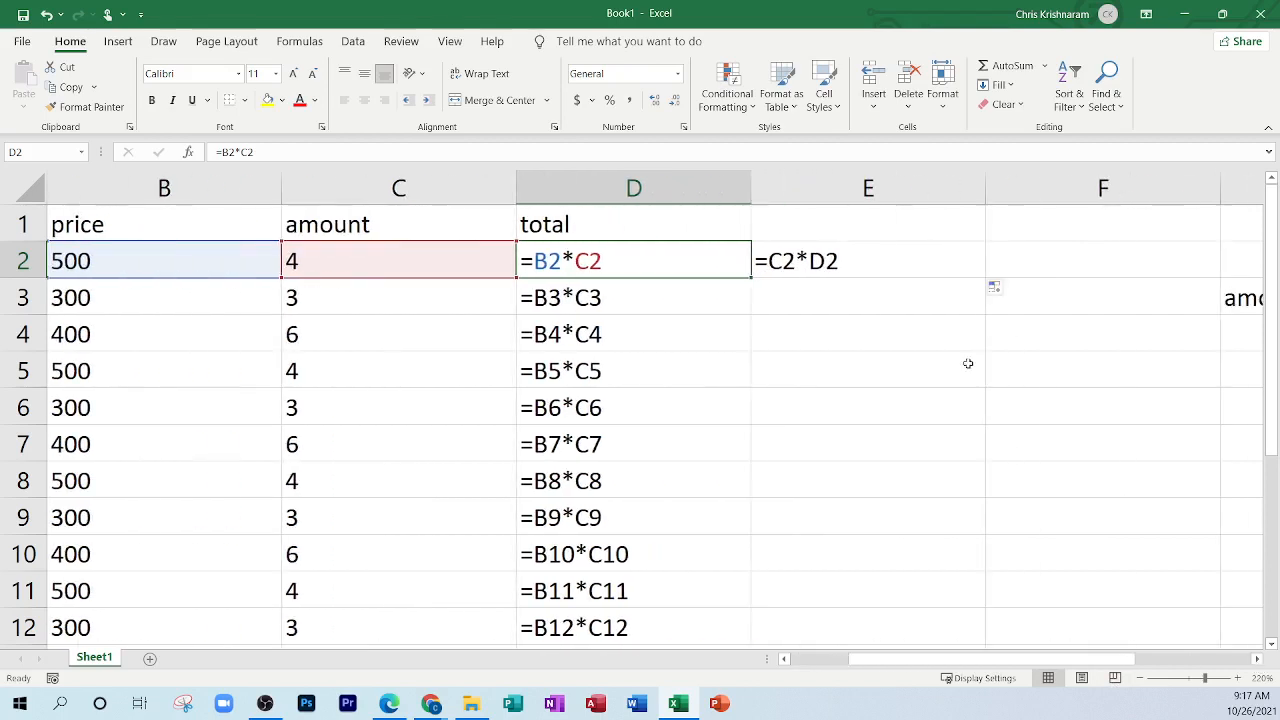
click(800, 264)
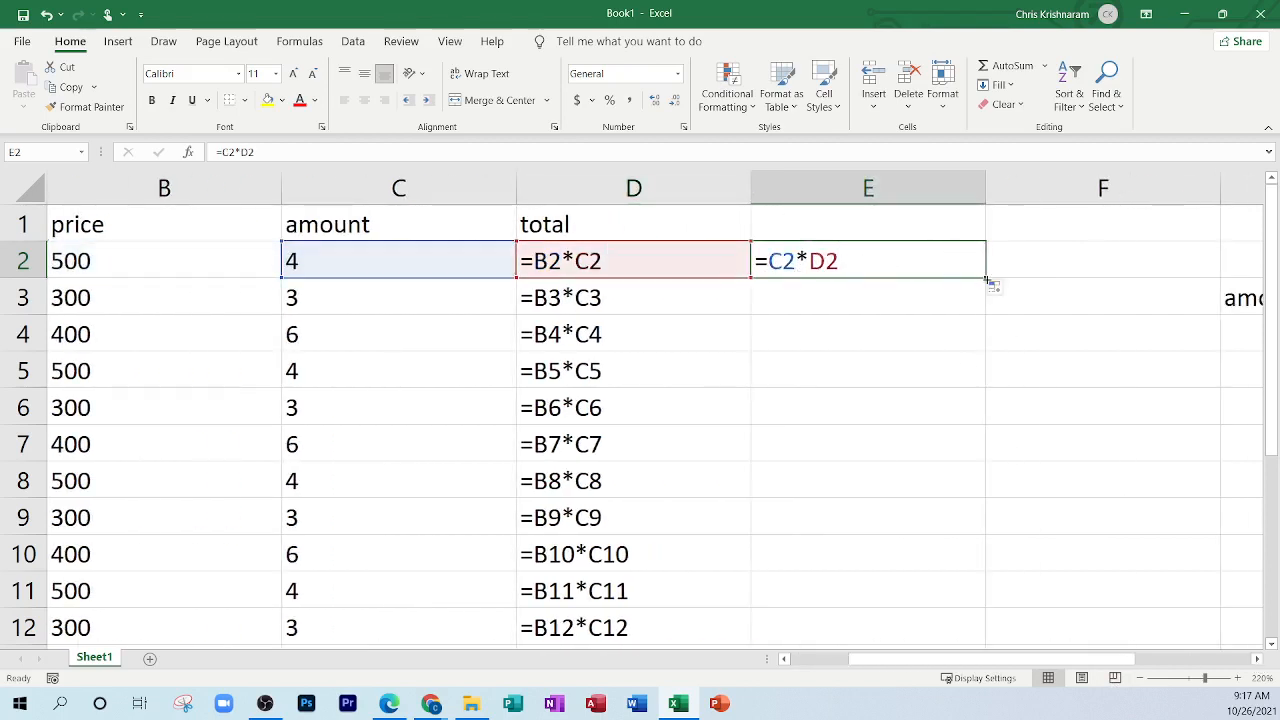
drag(988, 280, 1166, 276)
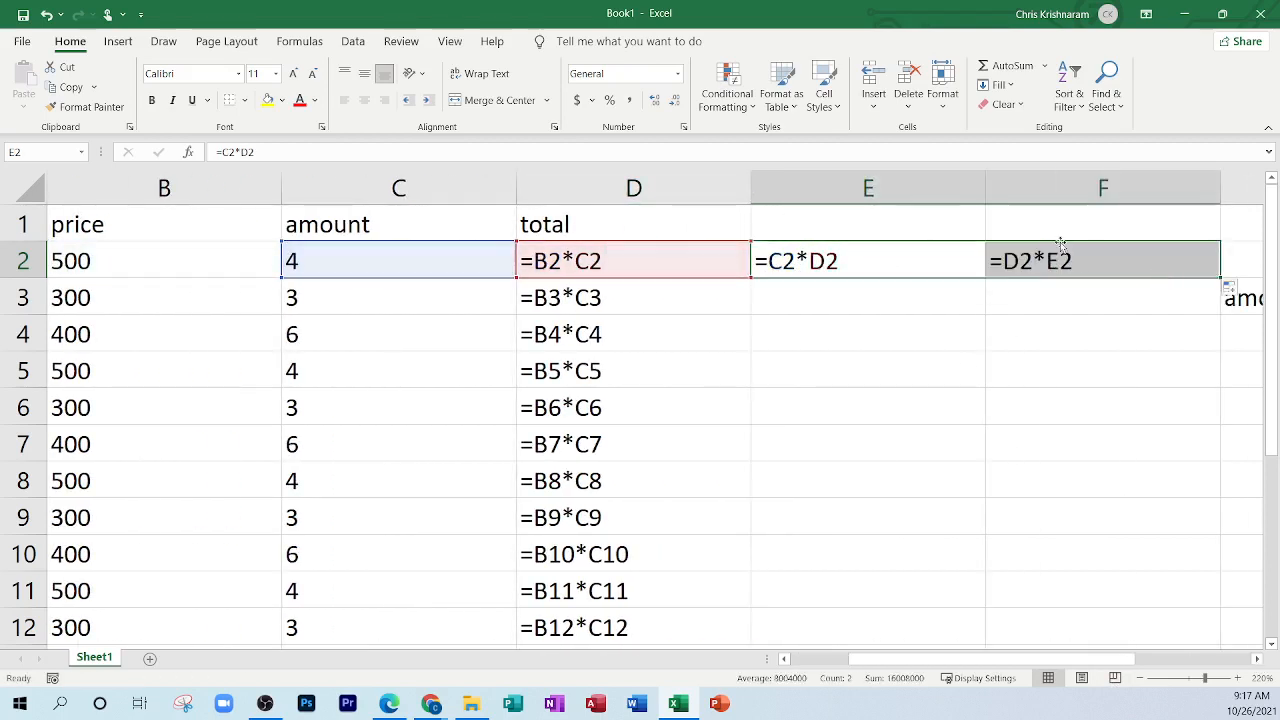
double_click(1106, 262)
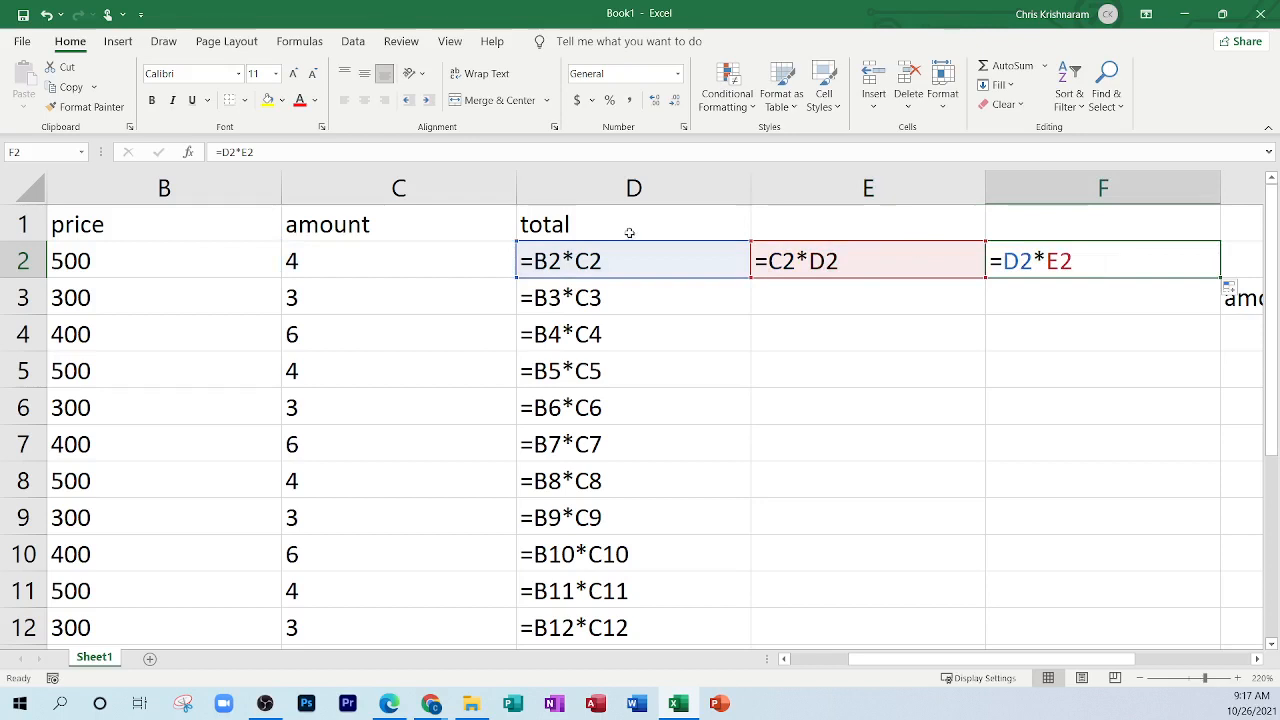
Step: Fill the D2 formula across to F2 again and compare how its column references shift between columns D and F
double_click(658, 264)
drag(751, 279, 1166, 286)
double_click(1040, 260)
double_click(565, 260)
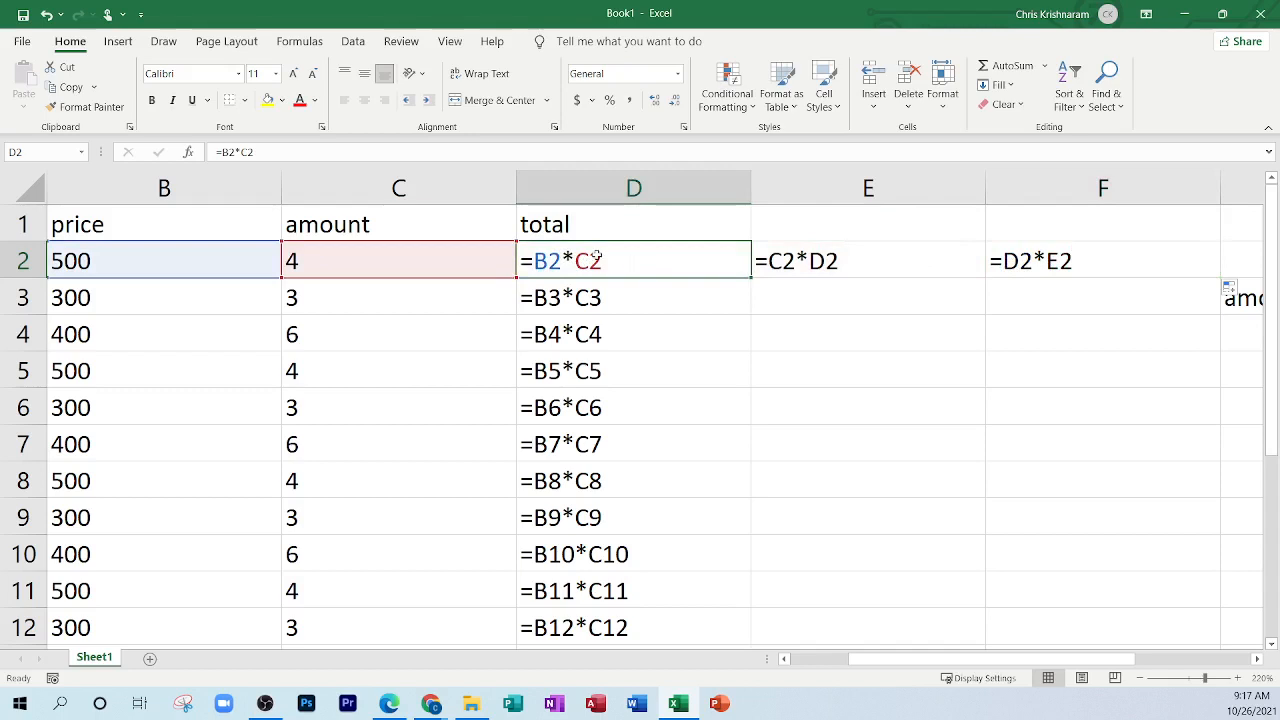
click(620, 173)
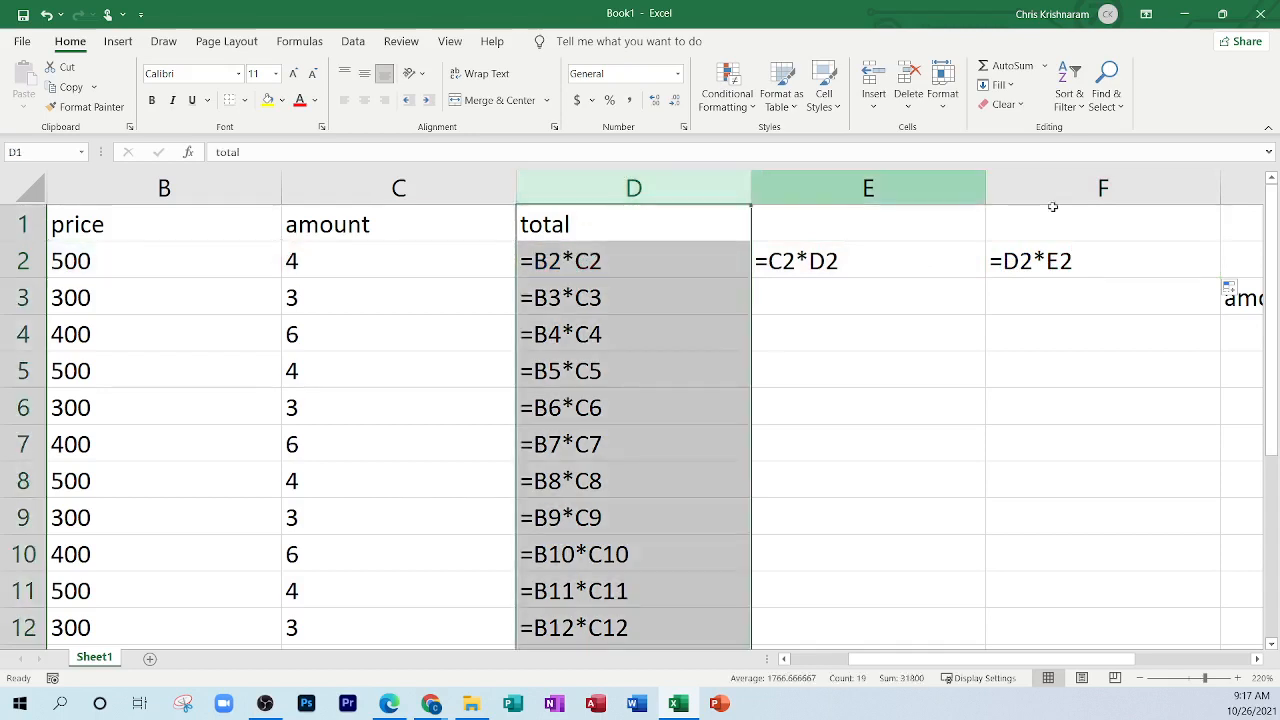
click(1082, 194)
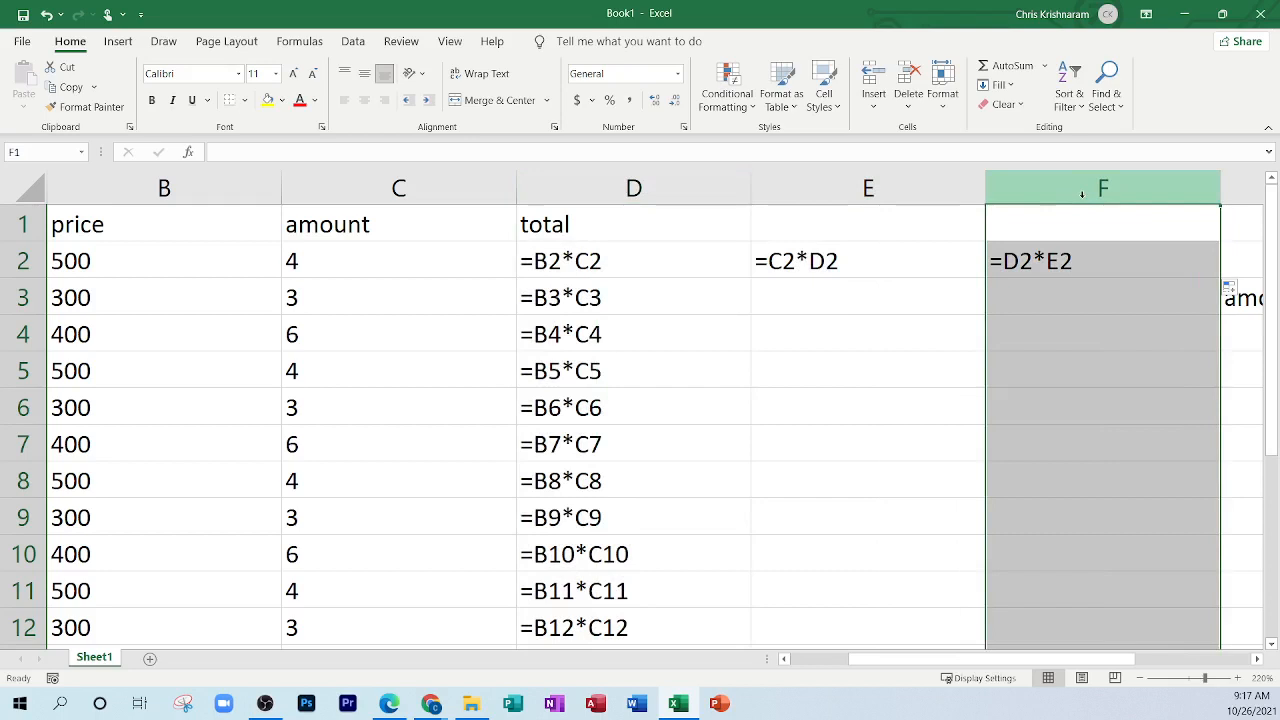
click(781, 375)
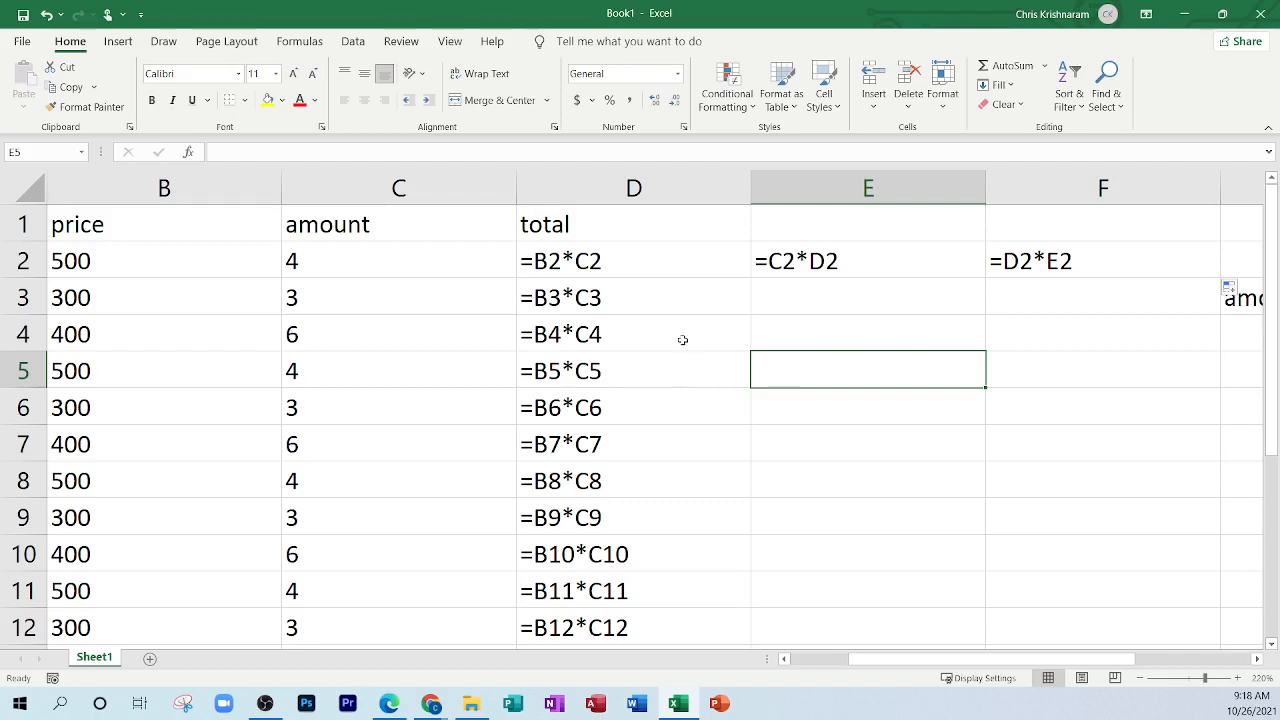
double_click(629, 260)
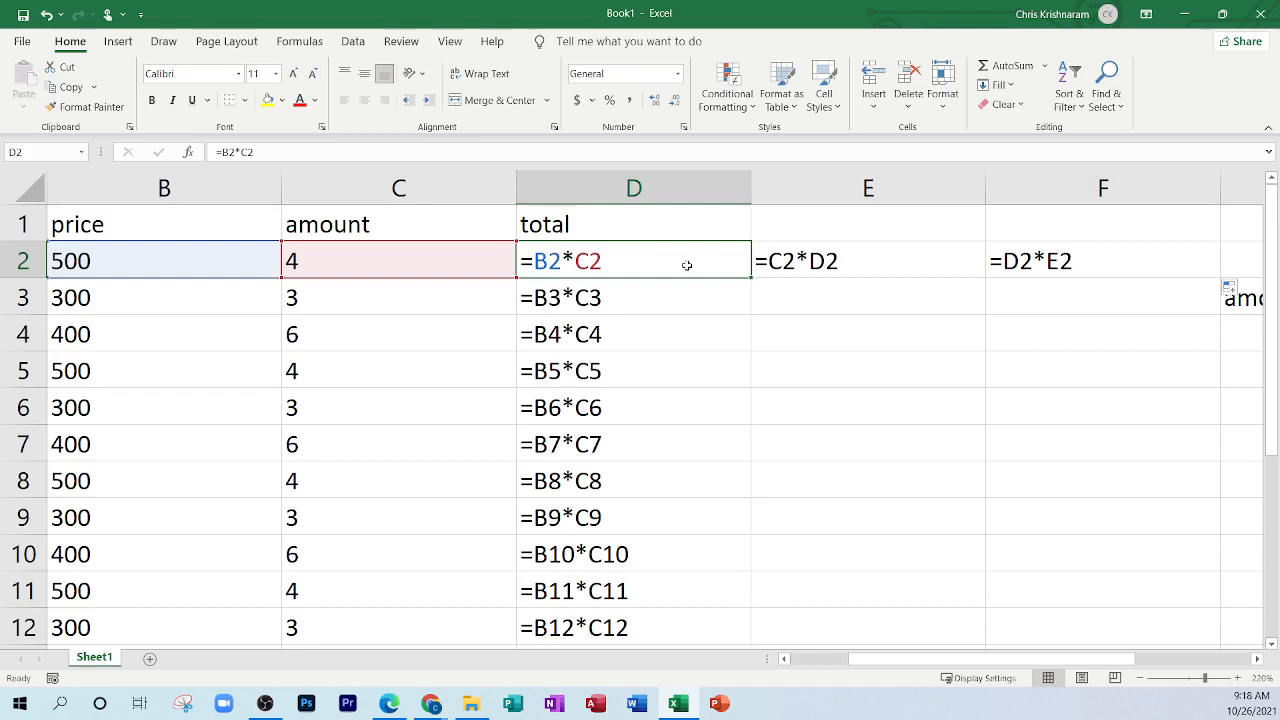
right_click(589, 234)
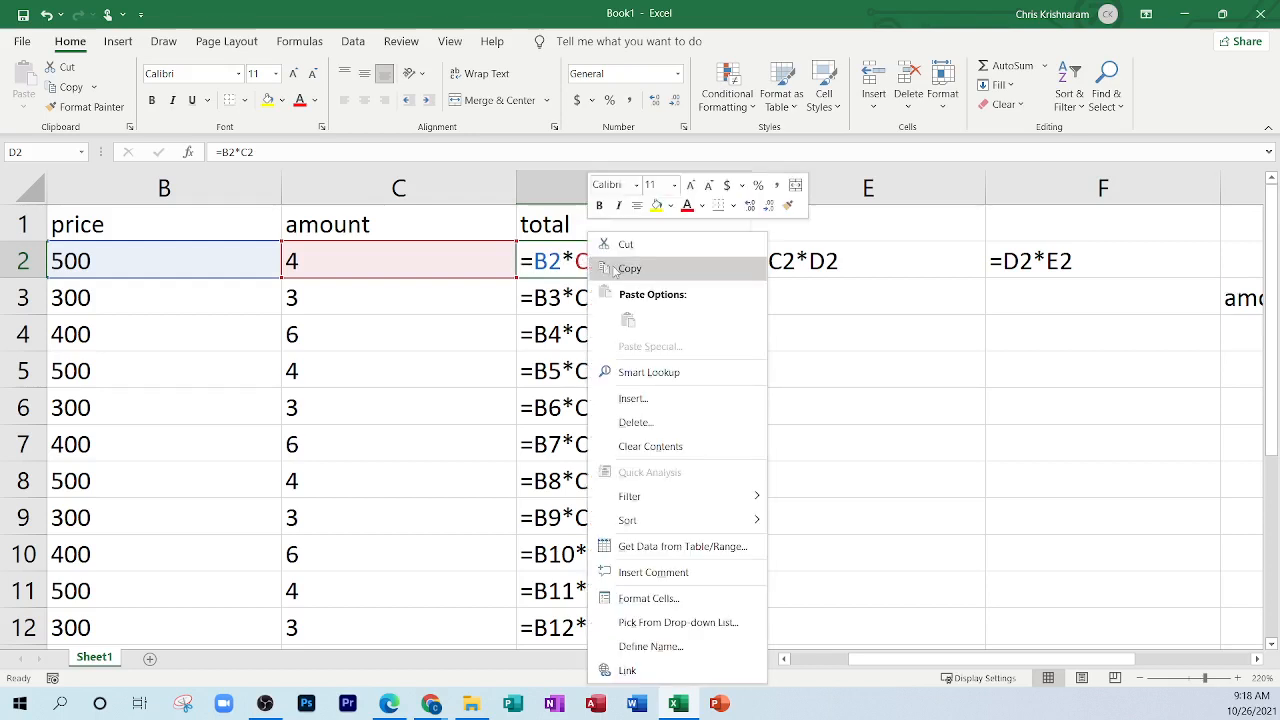
click(885, 330)
Step: Copy the total formula from cell D19, the last row of the item table
scroll(791, 389, down, 5)
scroll(777, 403, up, 1)
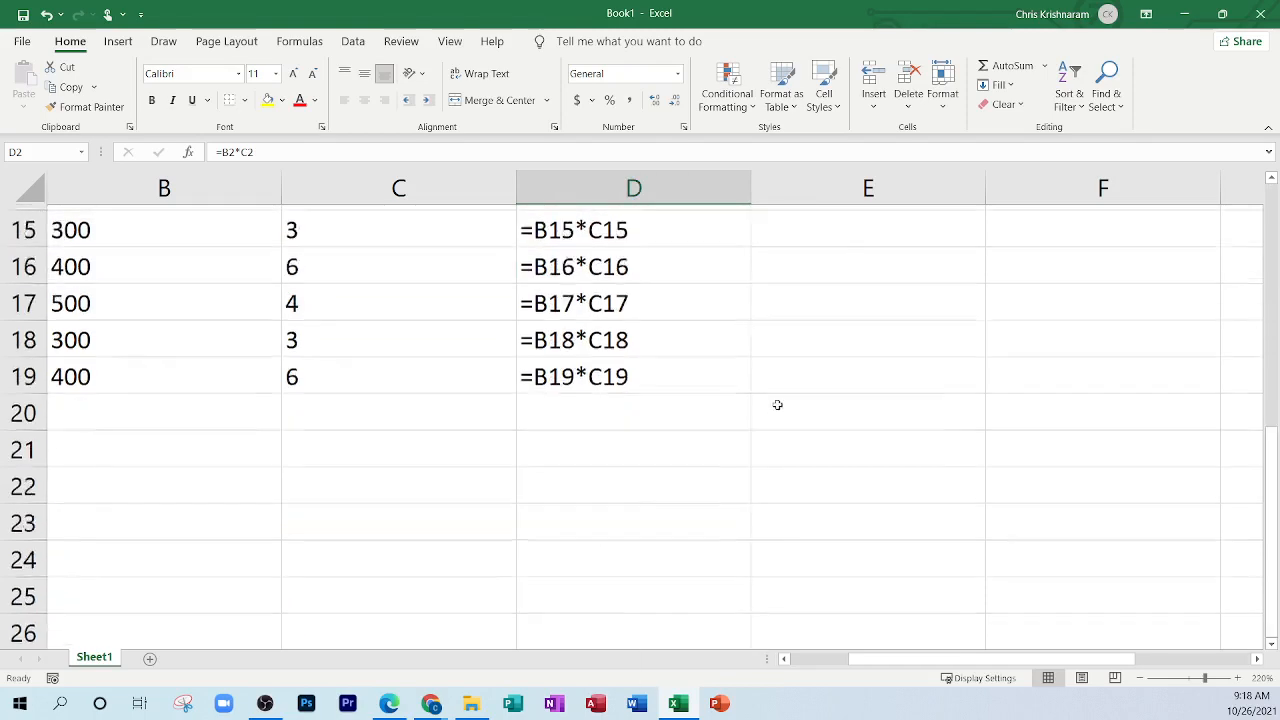
click(1258, 660)
double_click(373, 444)
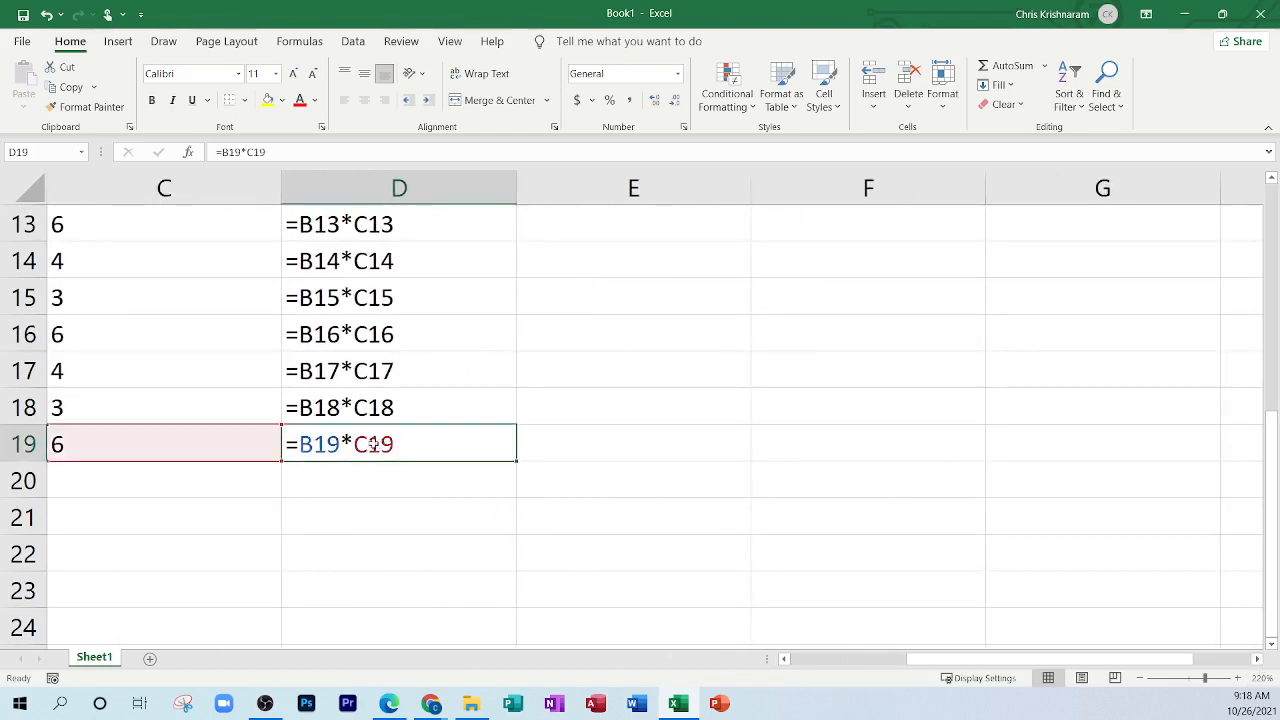
right_click(352, 444)
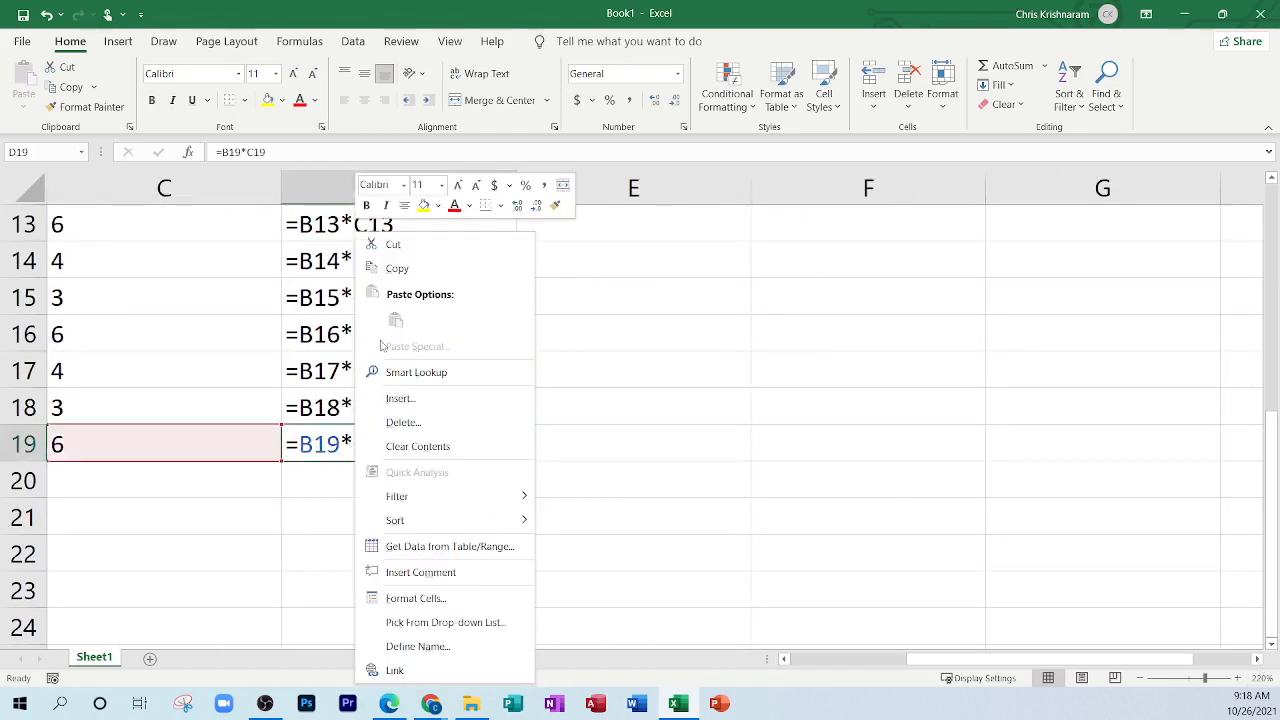
click(393, 268)
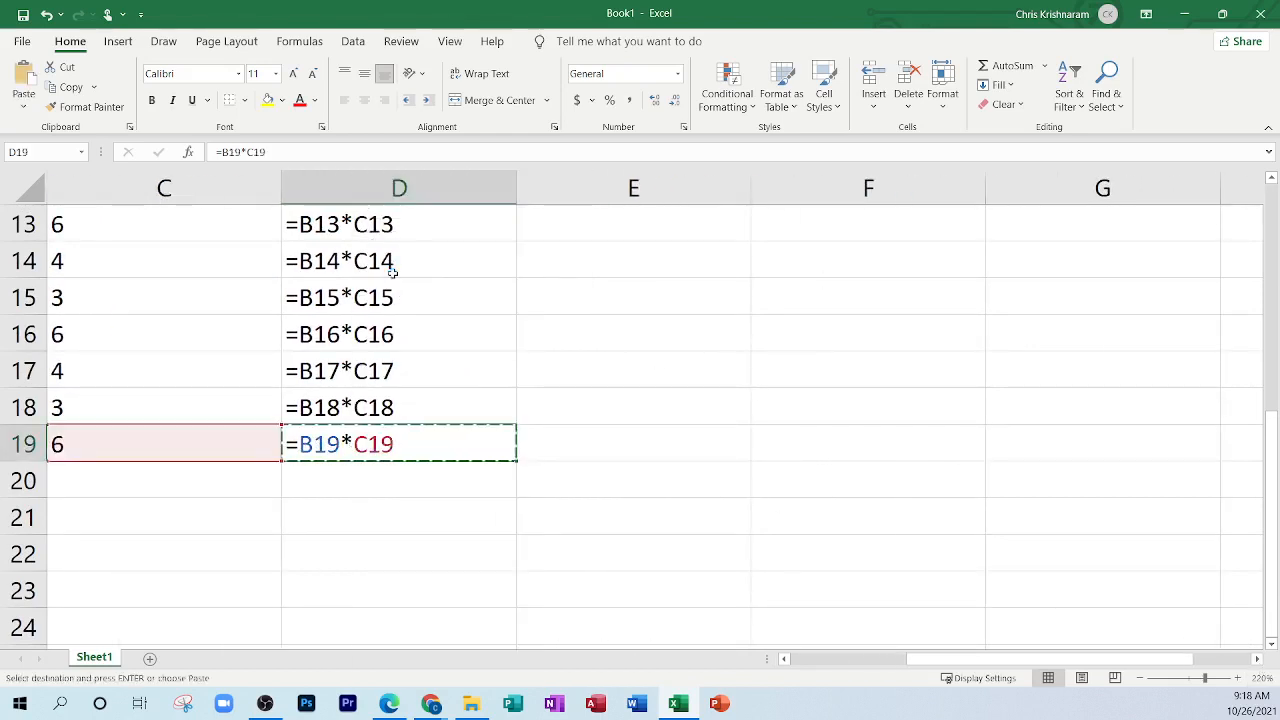
Step: Paste the copied total formula into cell G19 in the same row, and clear that cell again
click(1050, 443)
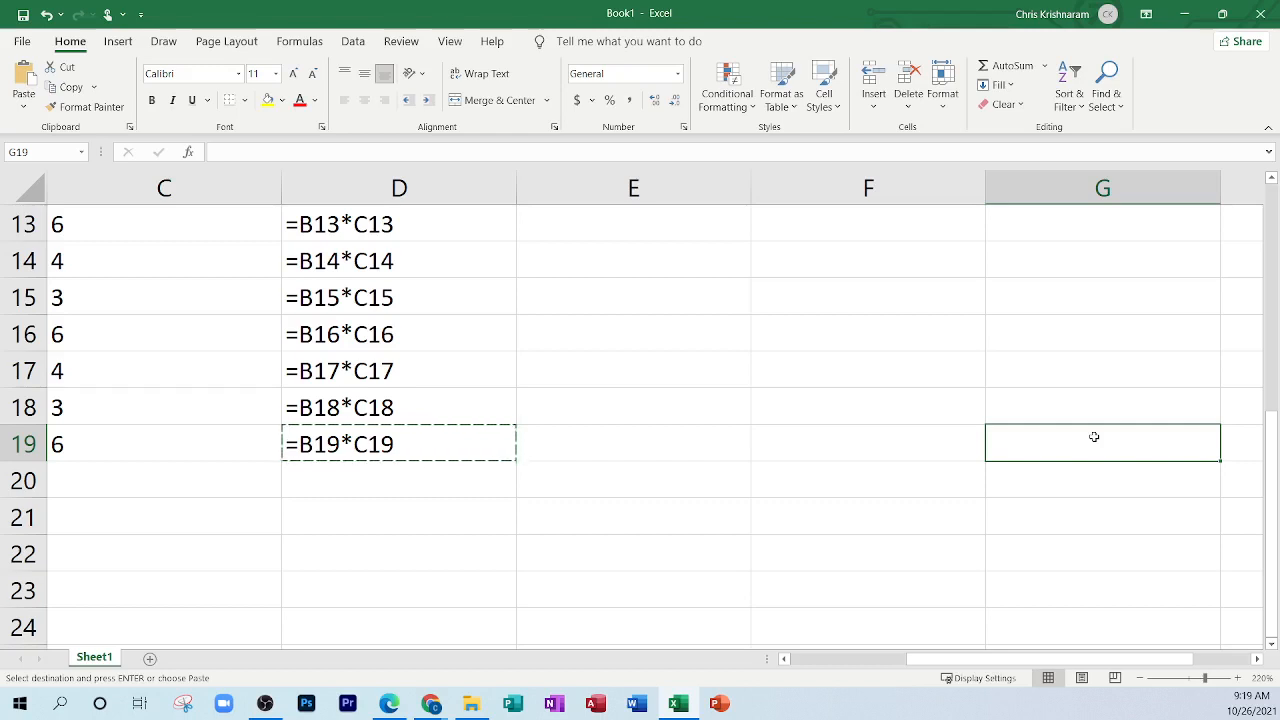
right_click(1094, 437)
click(1135, 319)
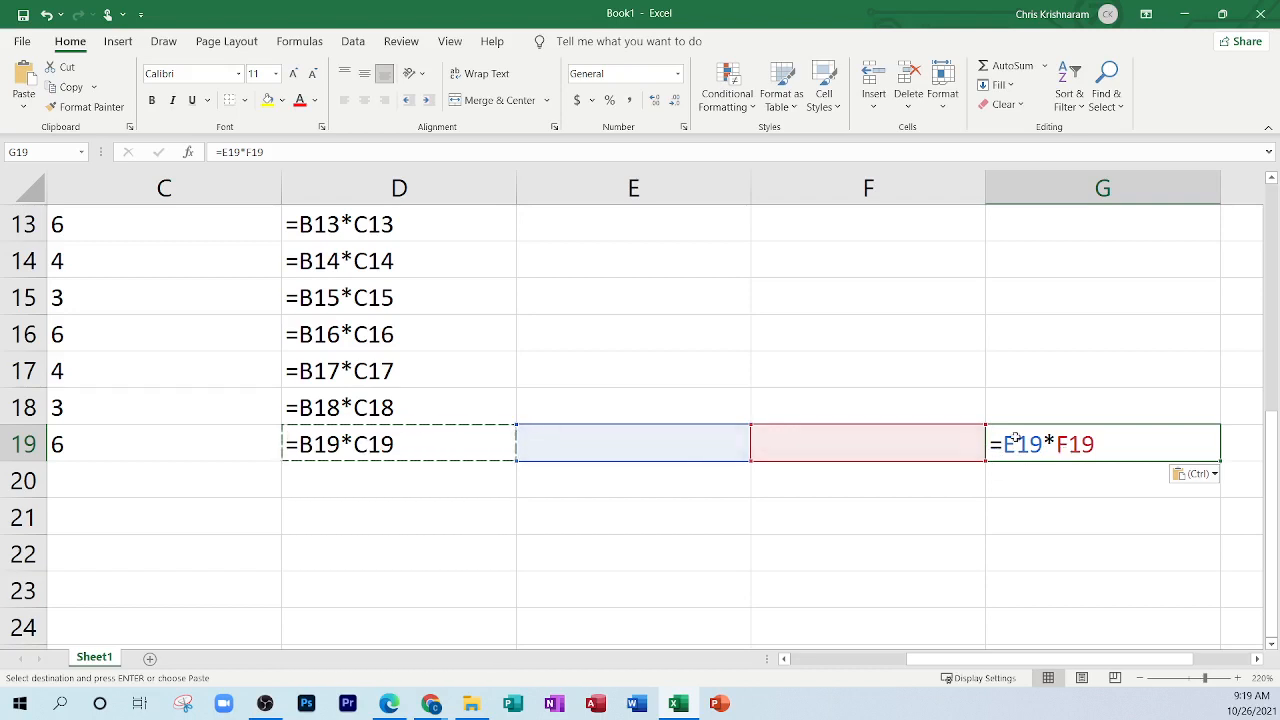
key(Delete)
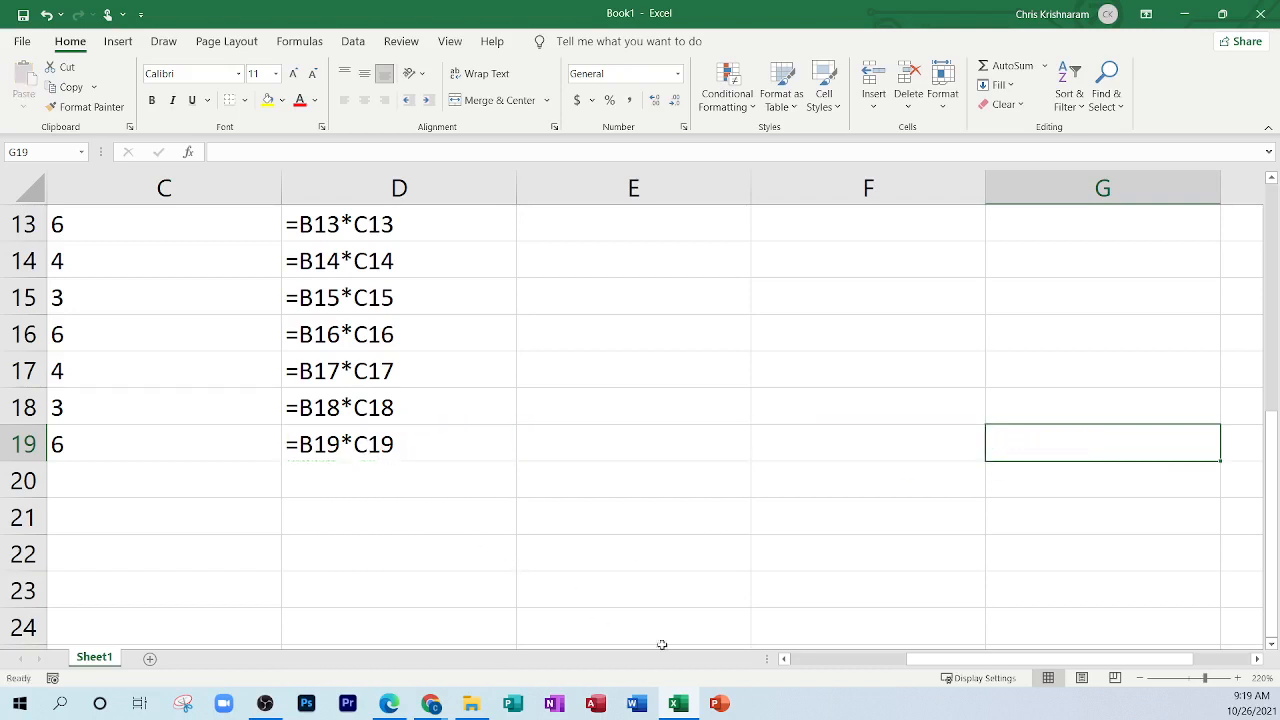
Step: Copy the total formula from D10 into F13 and compare its references with the formulas in D10 and D13
scroll(786, 520, up, 2)
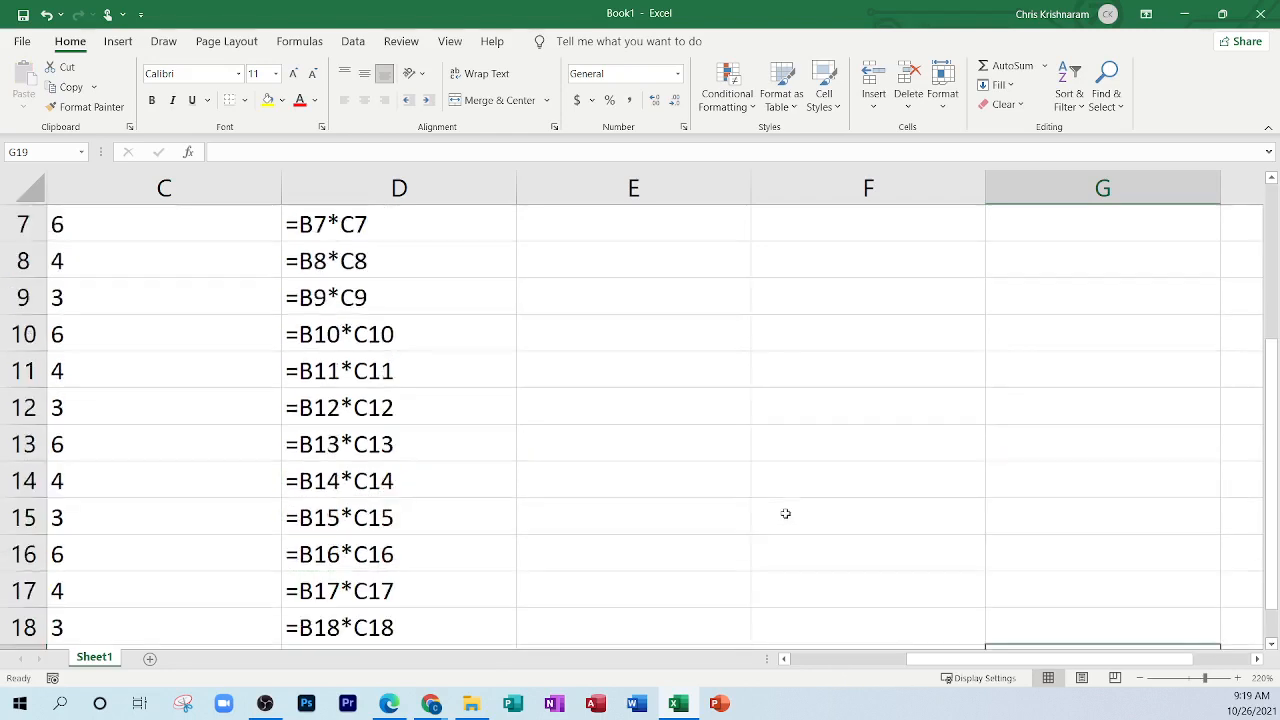
click(370, 336)
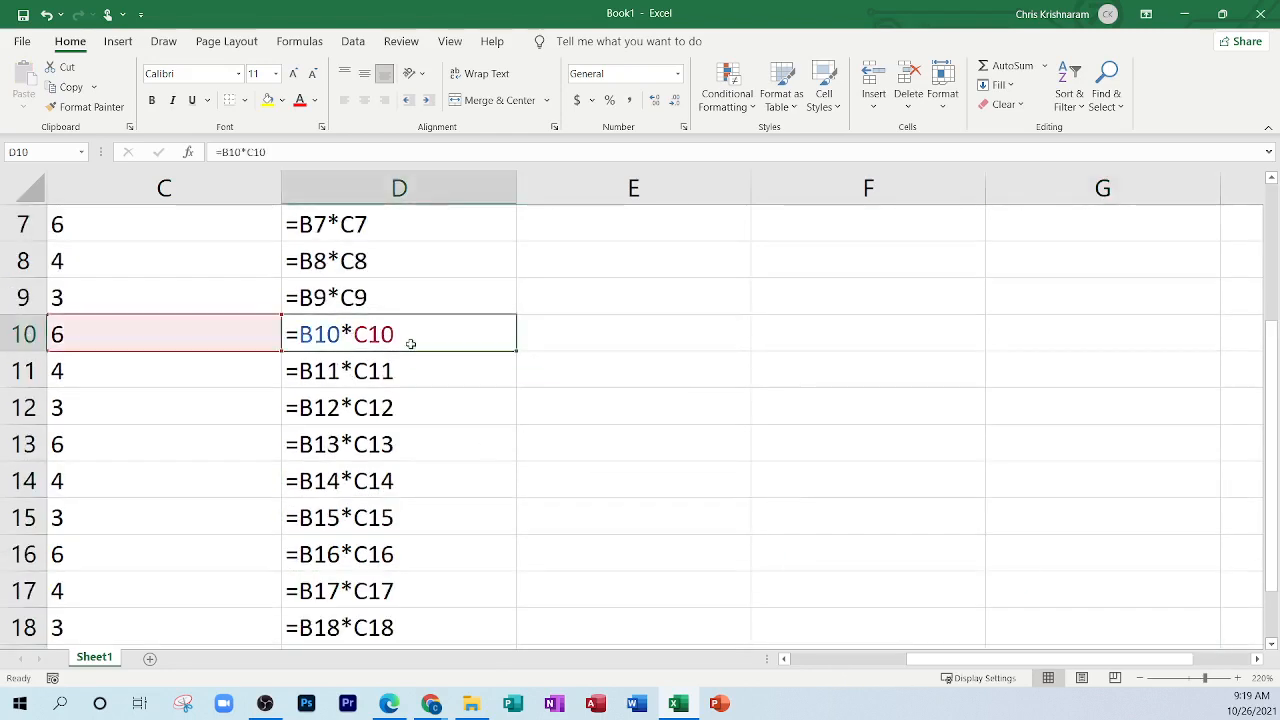
right_click(370, 336)
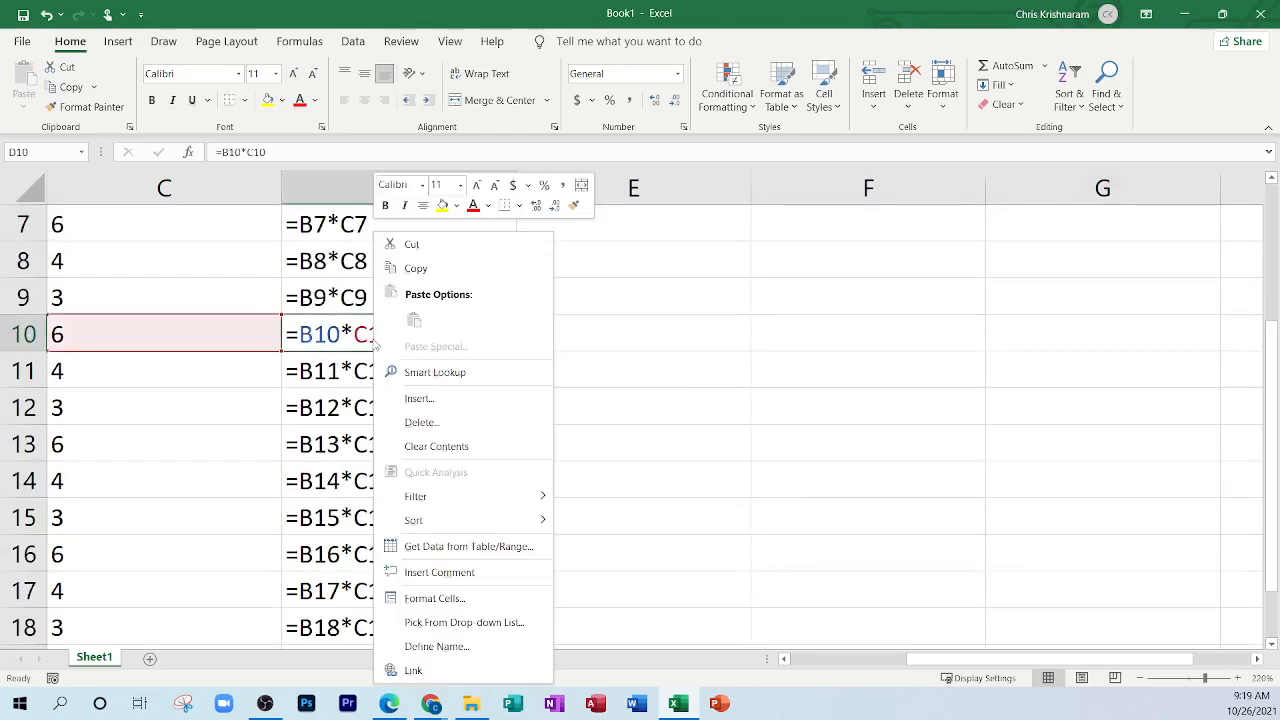
click(405, 269)
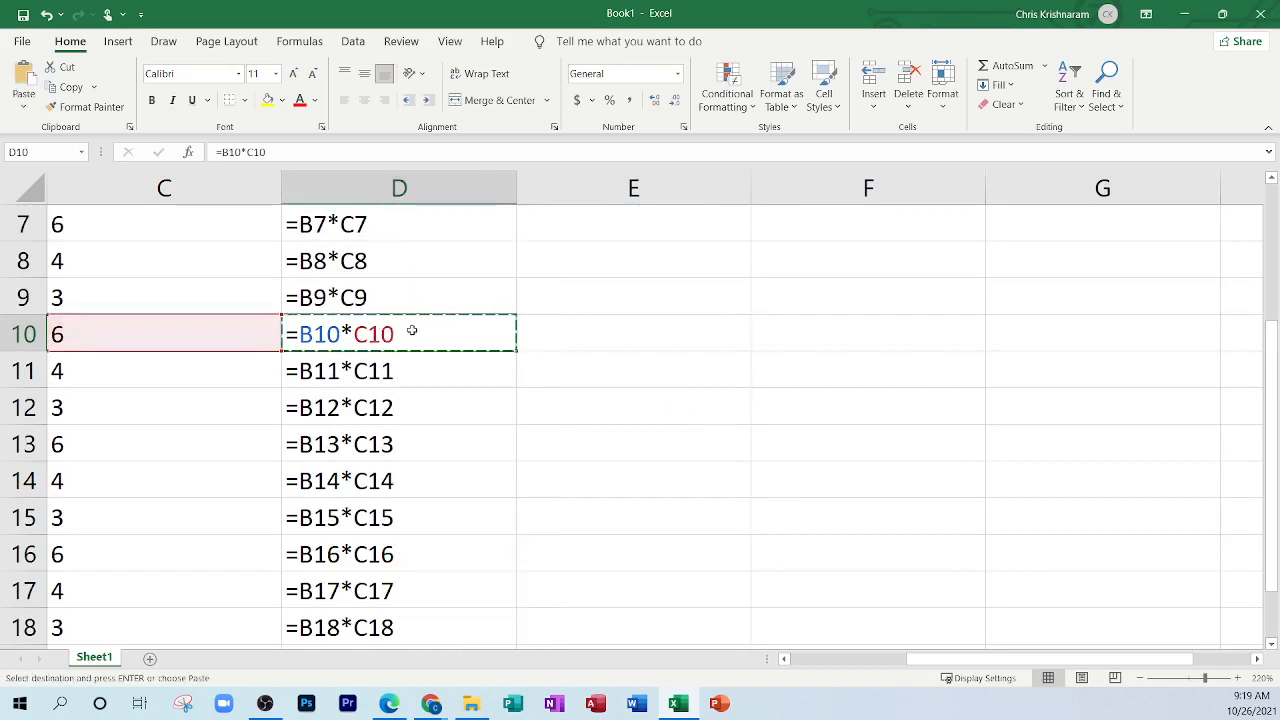
click(901, 440)
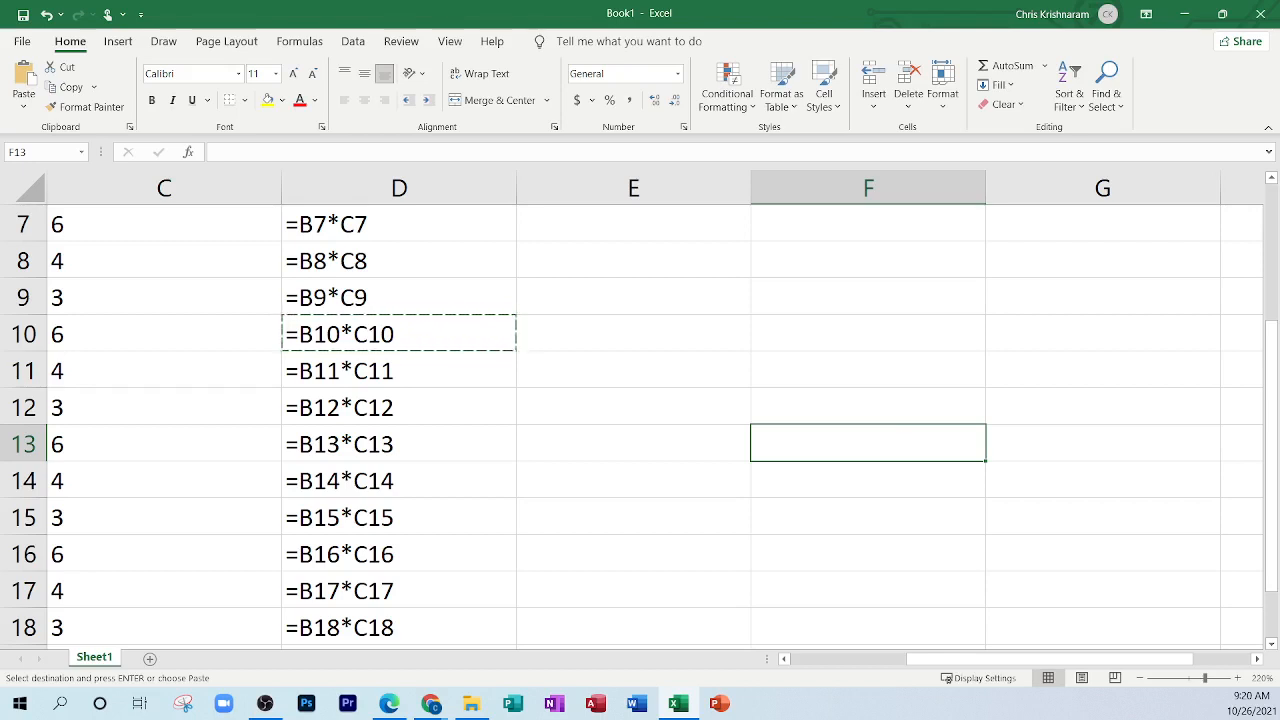
key(alt+Tab)
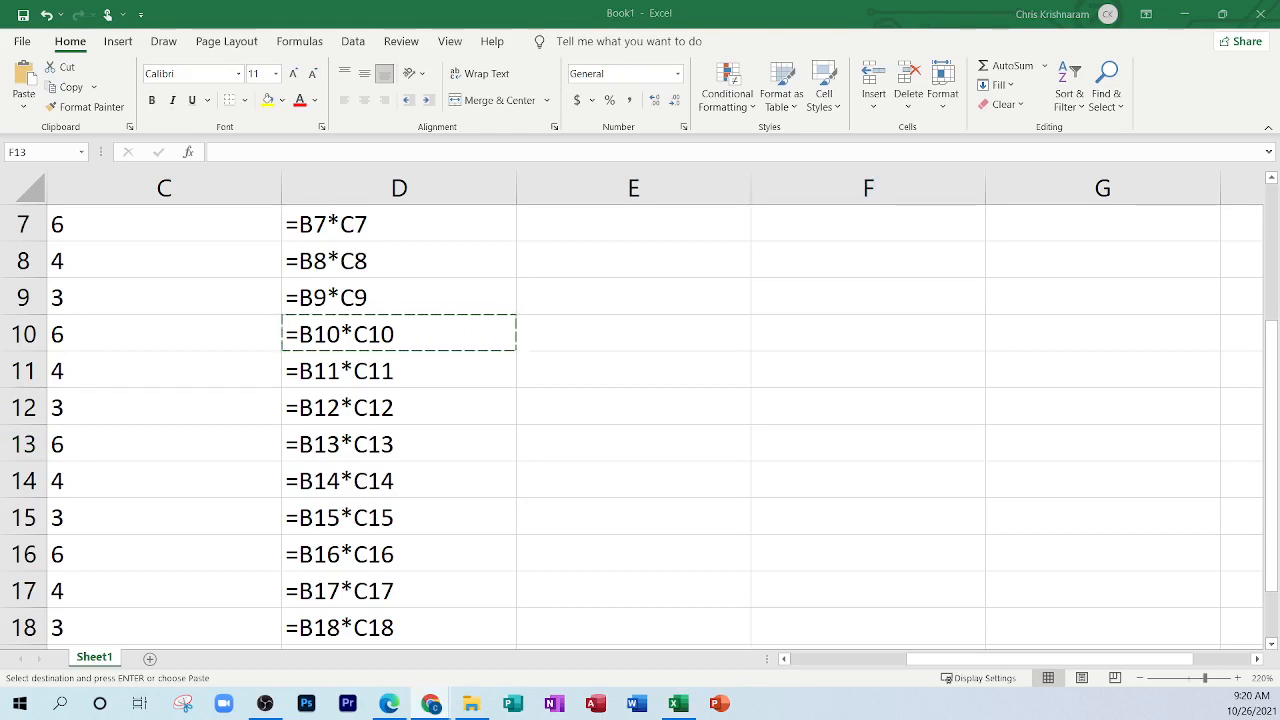
click(927, 403)
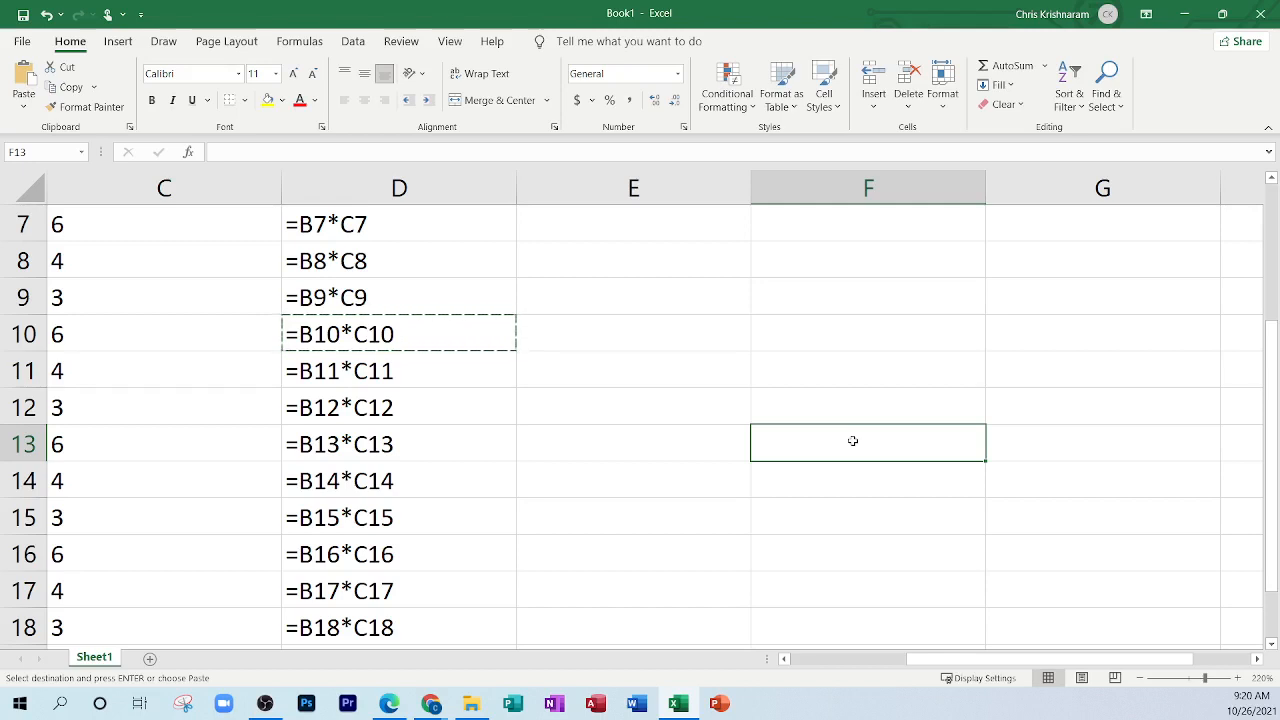
key(ctrl+v)
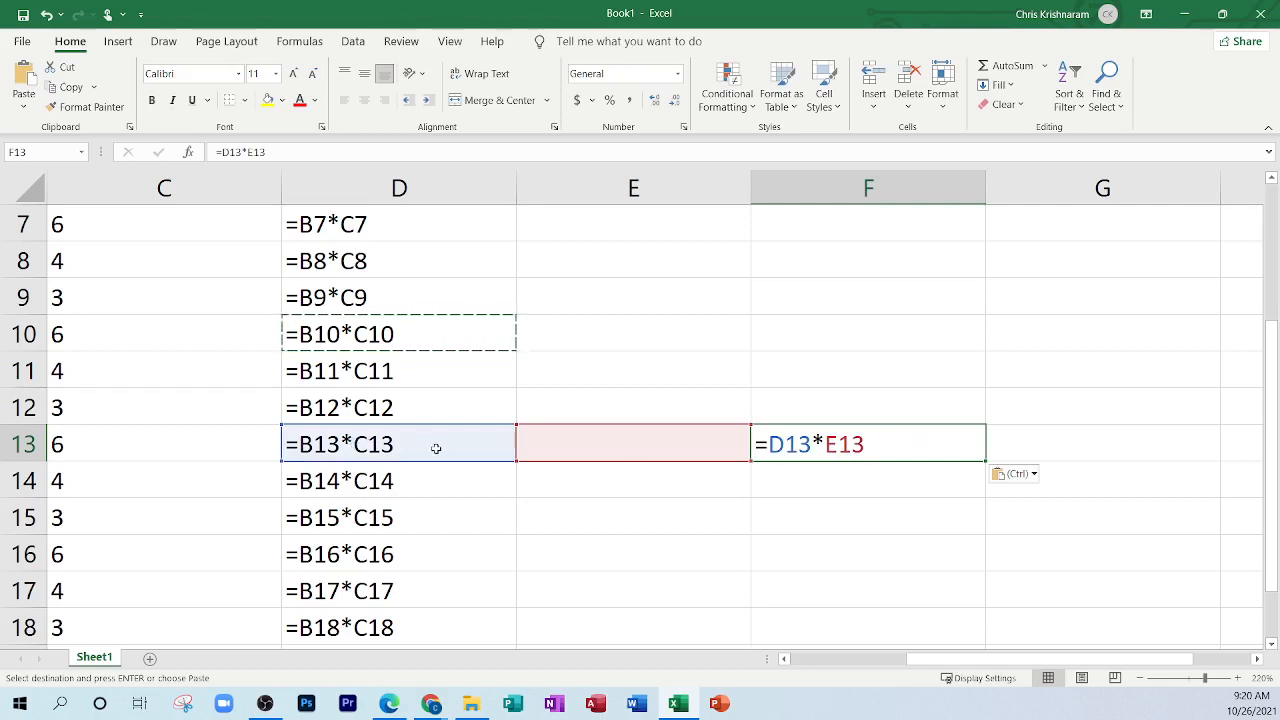
click(389, 338)
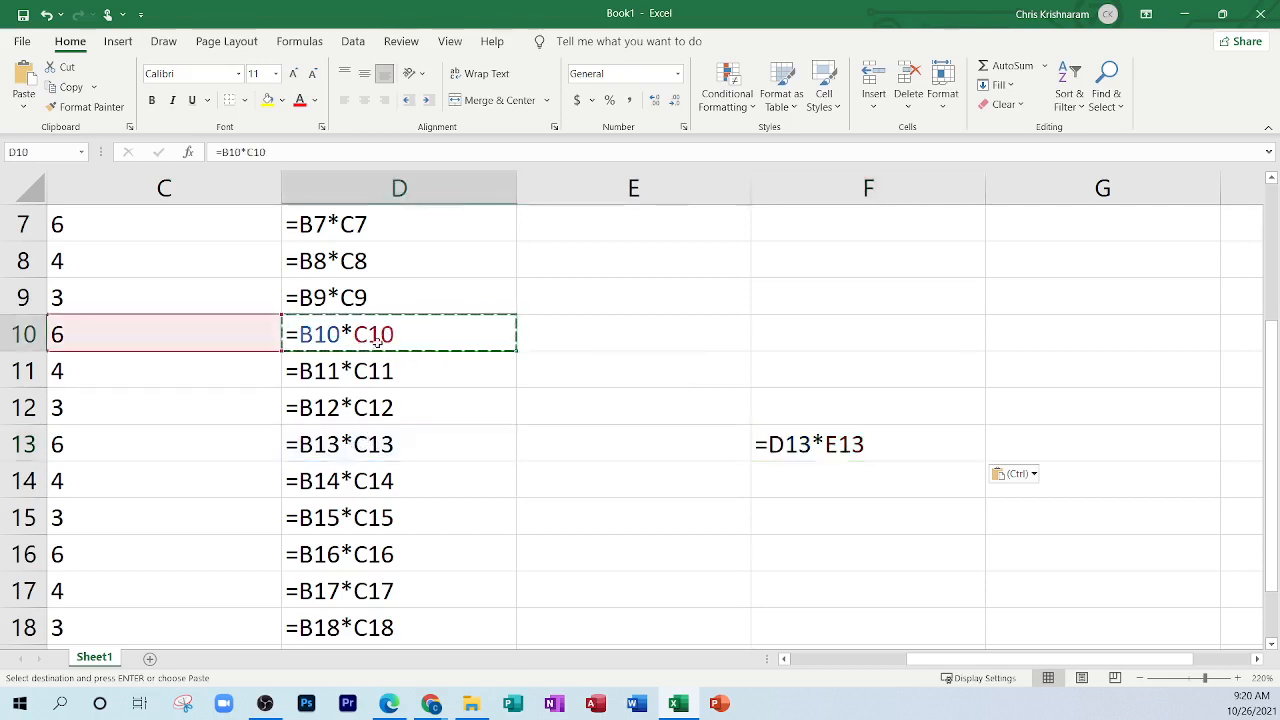
click(408, 447)
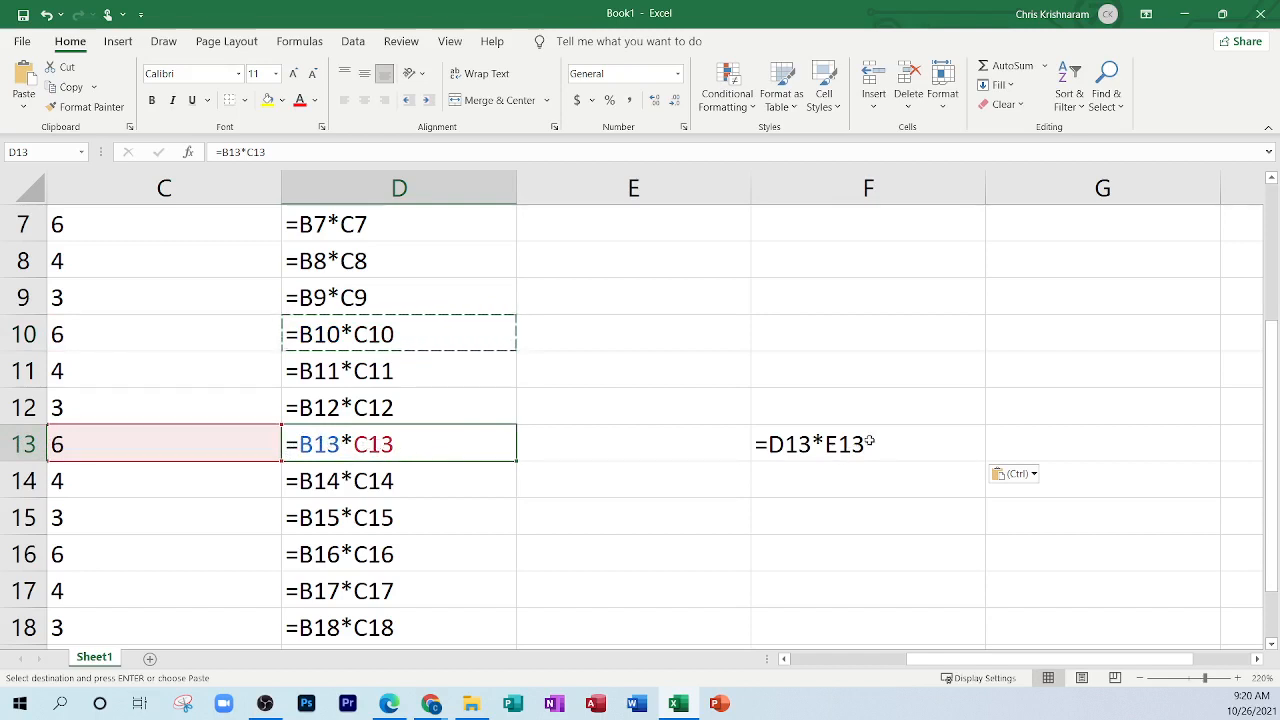
Step: Switch the item table from displaying formulas back to displaying calculated values
scroll(869, 441, up, 2)
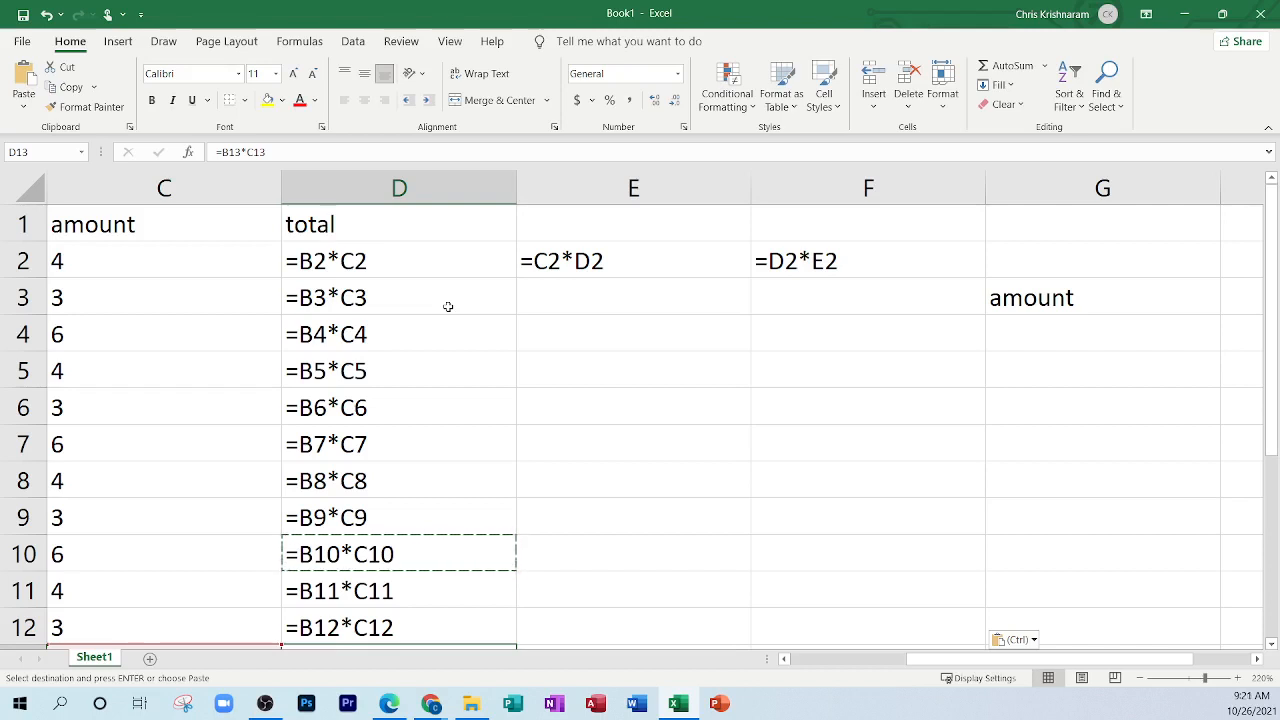
key(ctrl+grave)
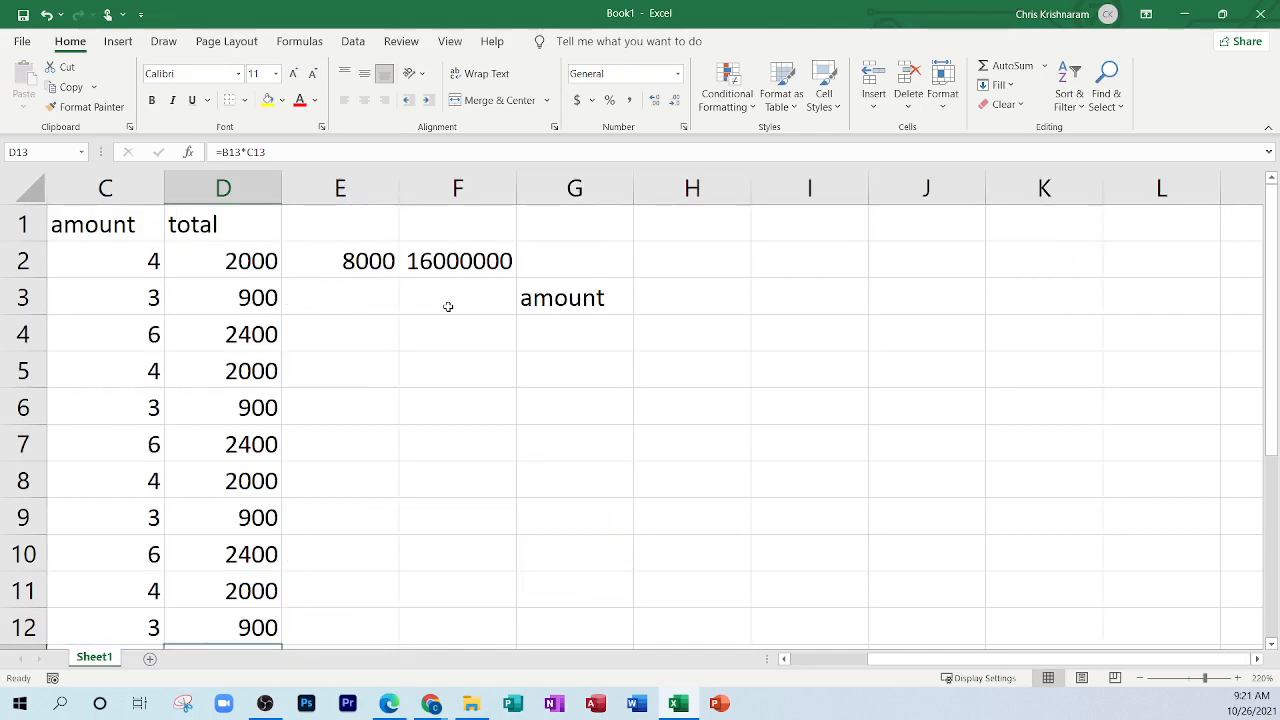
click(831, 438)
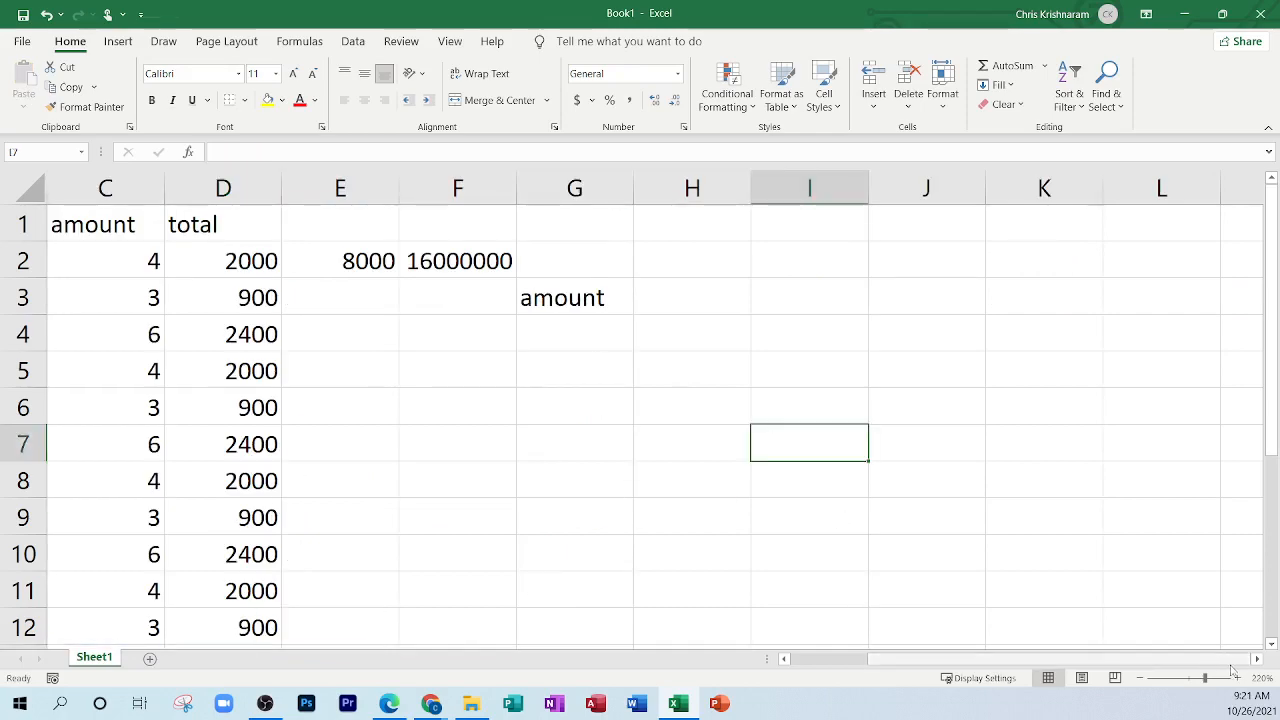
Step: Add a new worksheet, enlarge its view, and enter the text A1 in cell C1
click(149, 658)
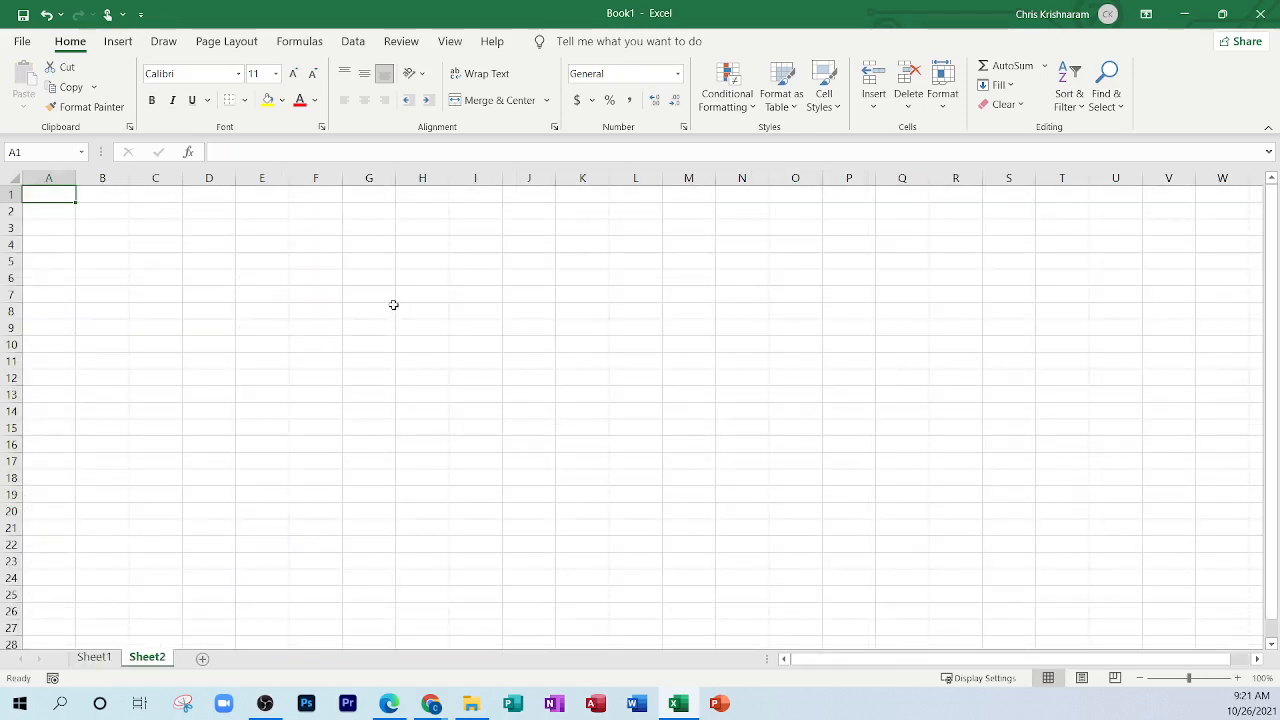
ctrl+scroll(393, 304, up, 13)
click(483, 297)
click(473, 254)
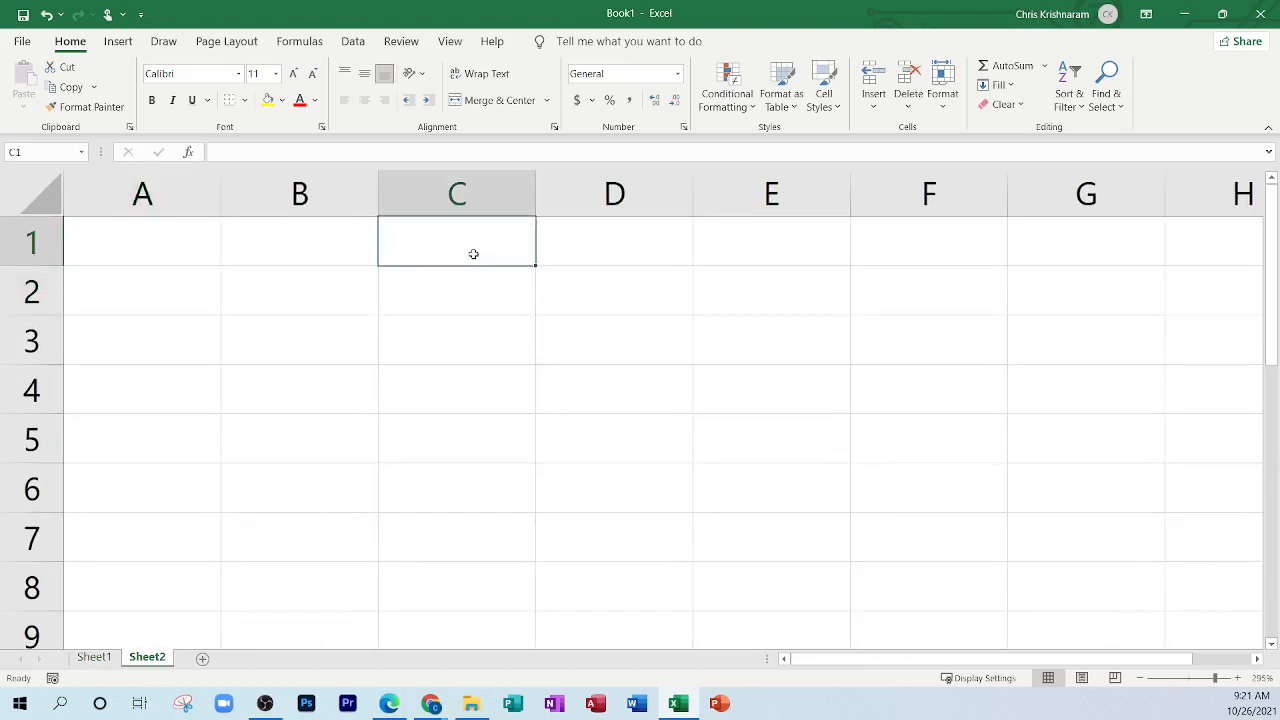
text(A)
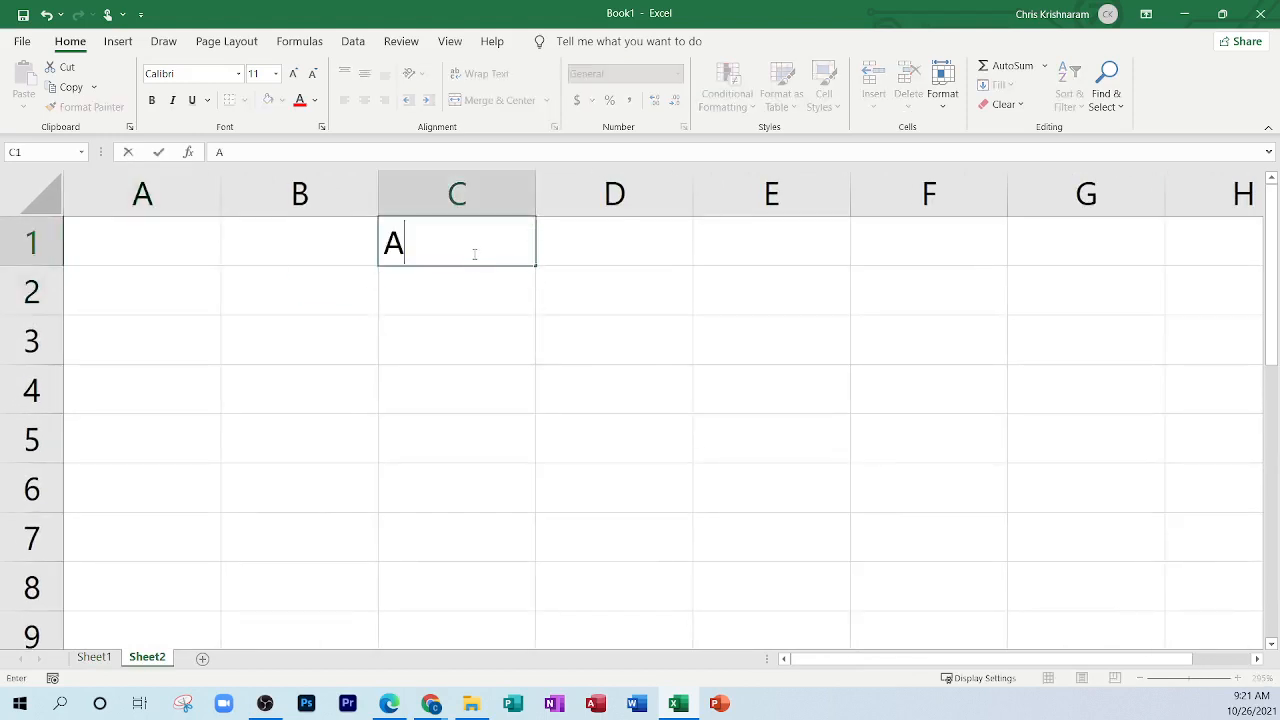
text(1)
key(Return)
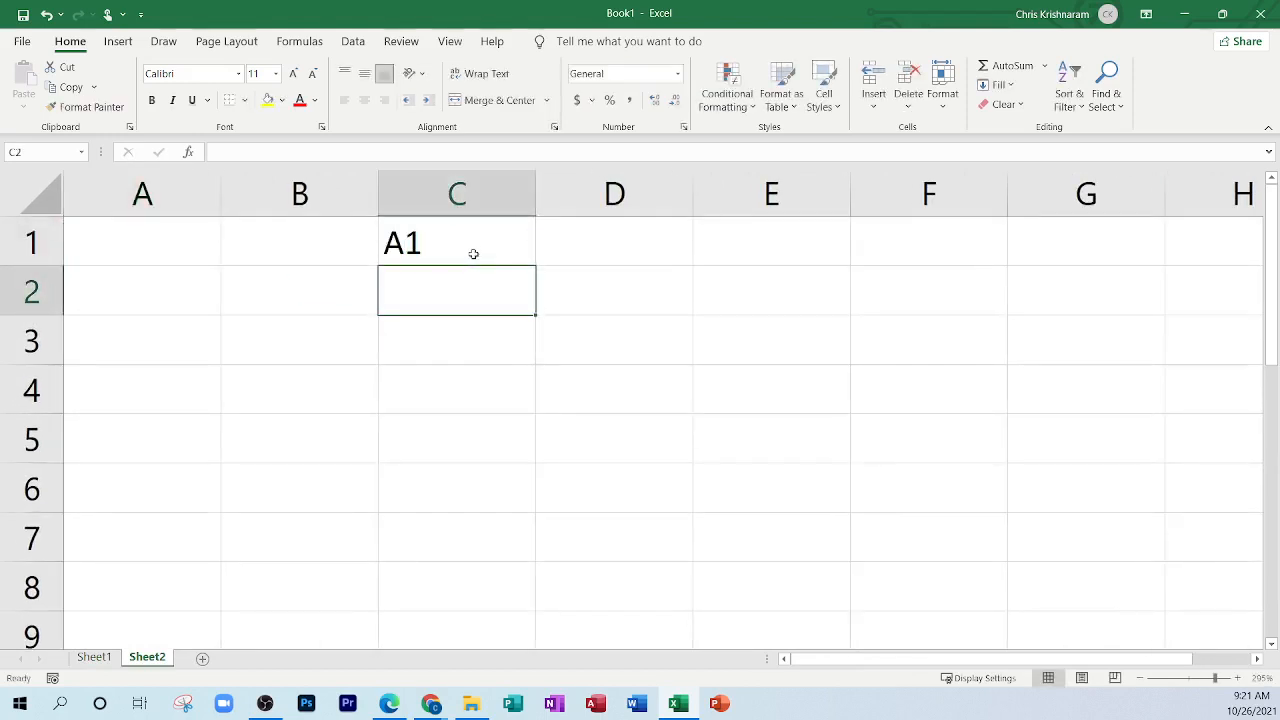
Step: Fill the A1 text from cell C1 down through C7 and review the resulting series
click(473, 254)
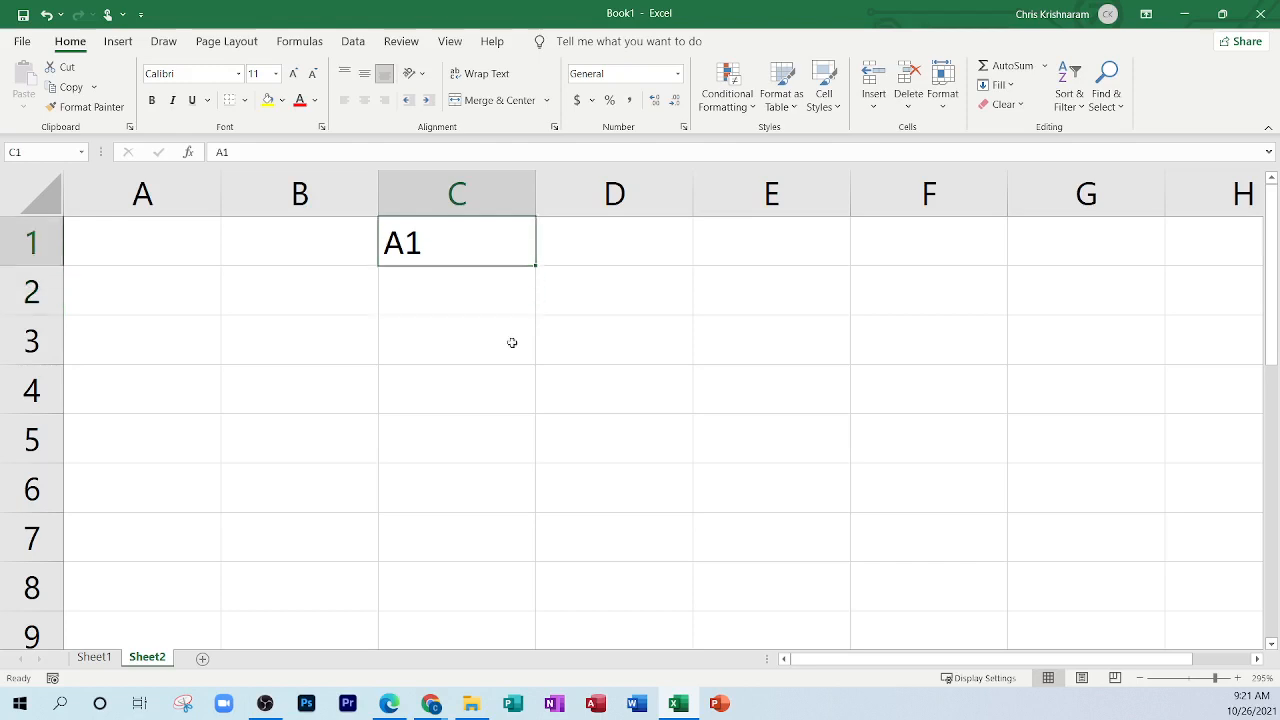
drag(535, 266, 528, 557)
click(425, 270)
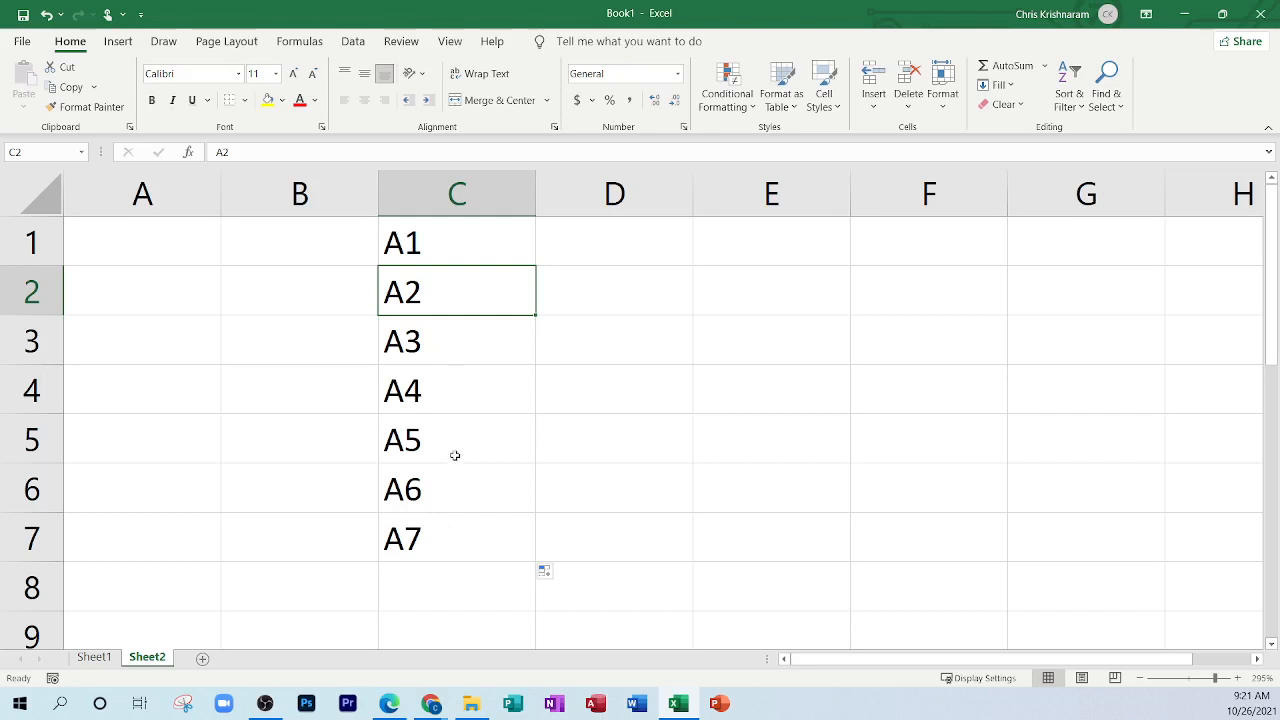
click(430, 537)
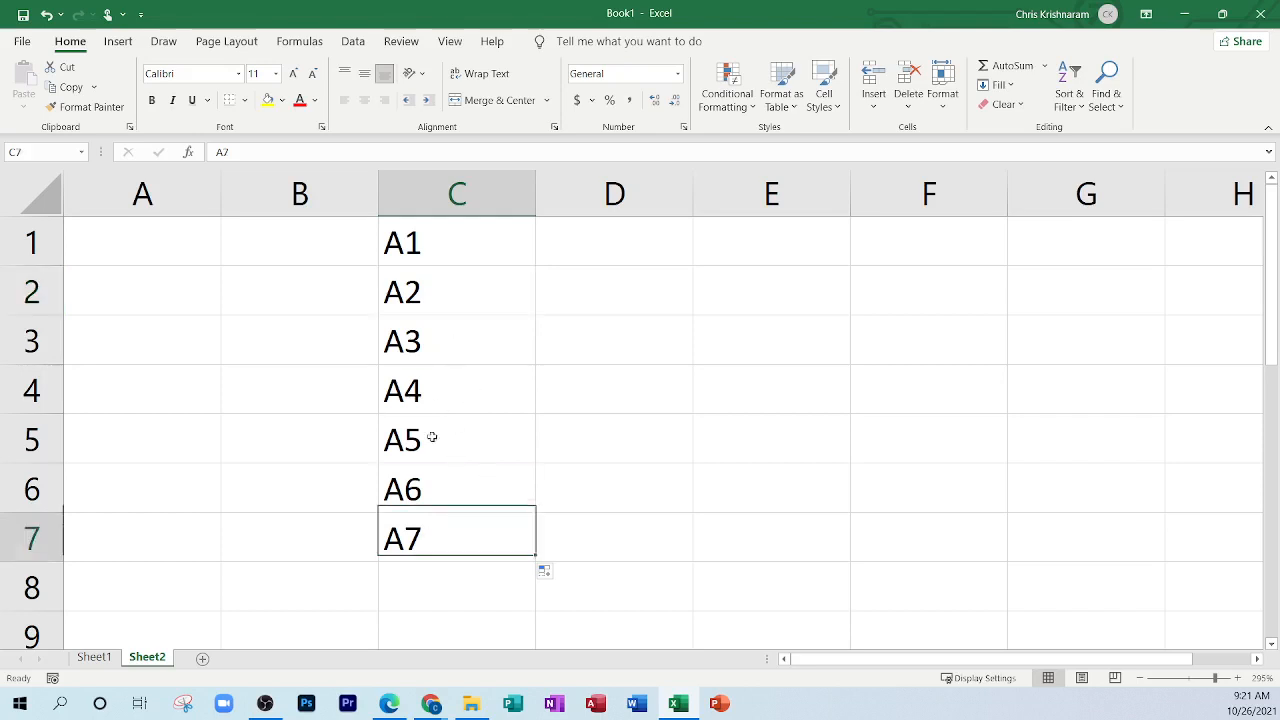
drag(430, 246, 438, 534)
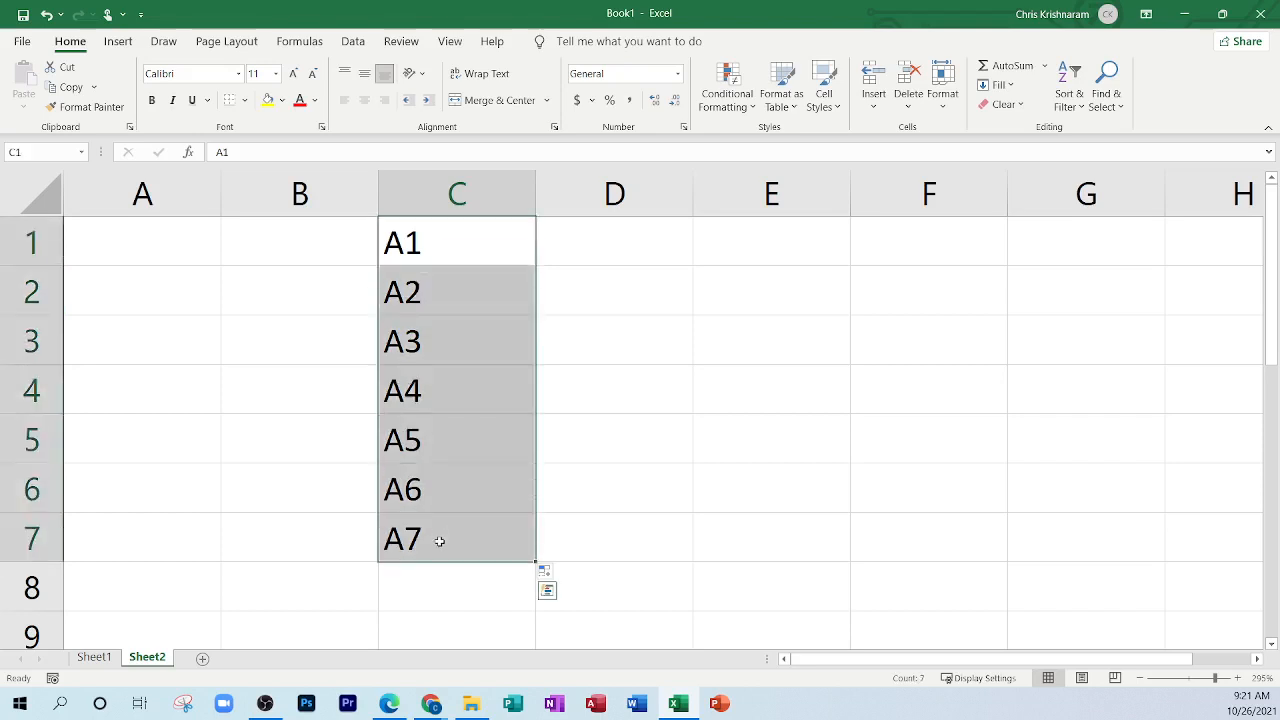
Step: Glance at Sheet1, return to Sheet2, and enter x in cell E7 as a marker
click(91, 660)
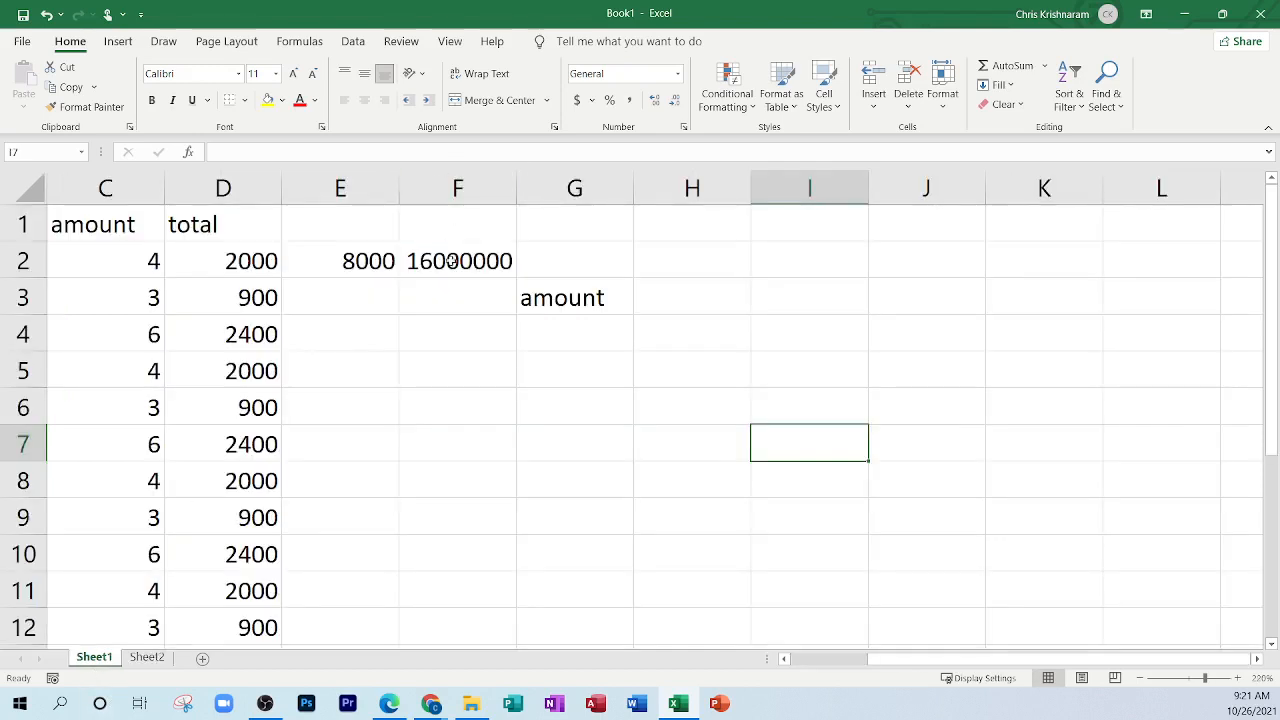
click(148, 658)
click(629, 381)
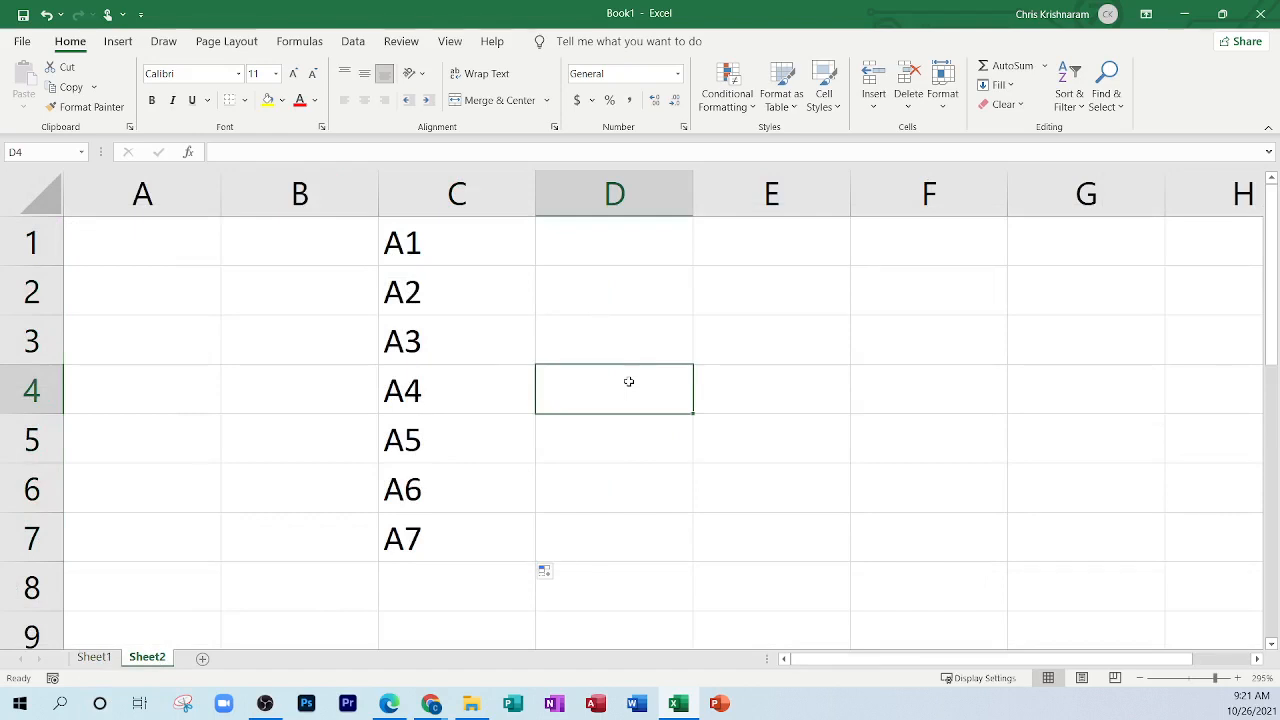
click(456, 395)
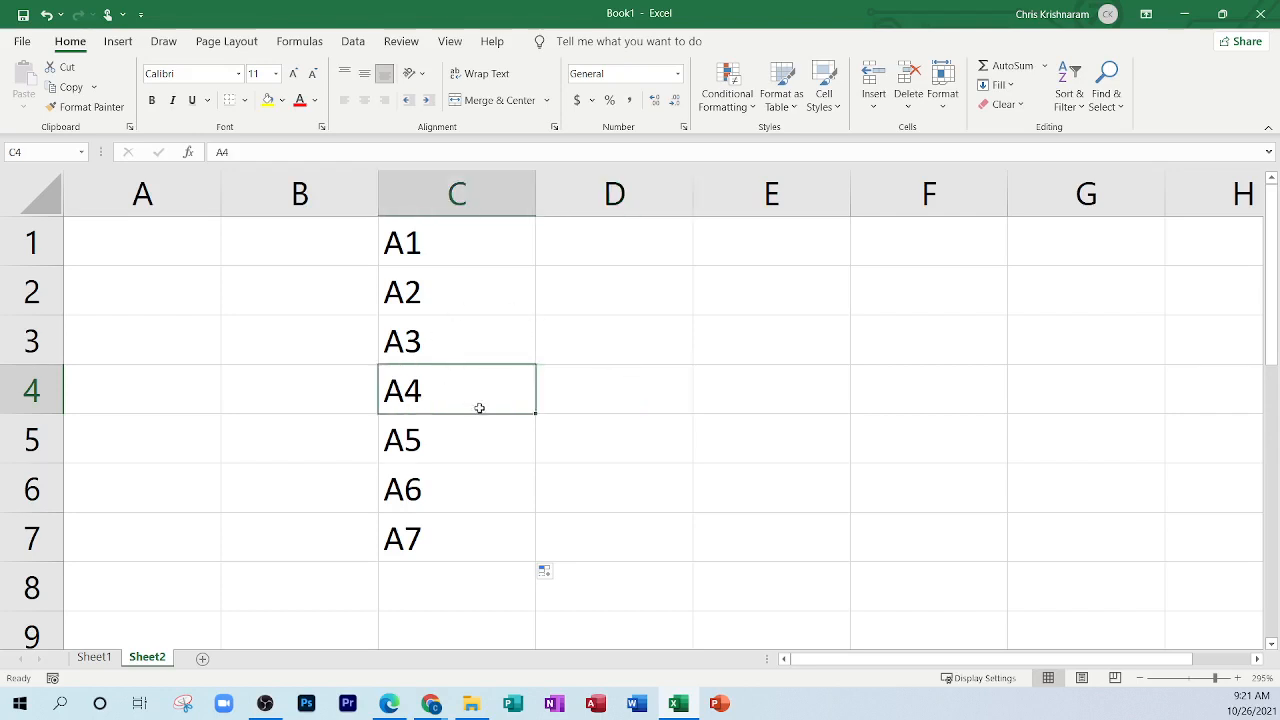
click(807, 546)
text(x)
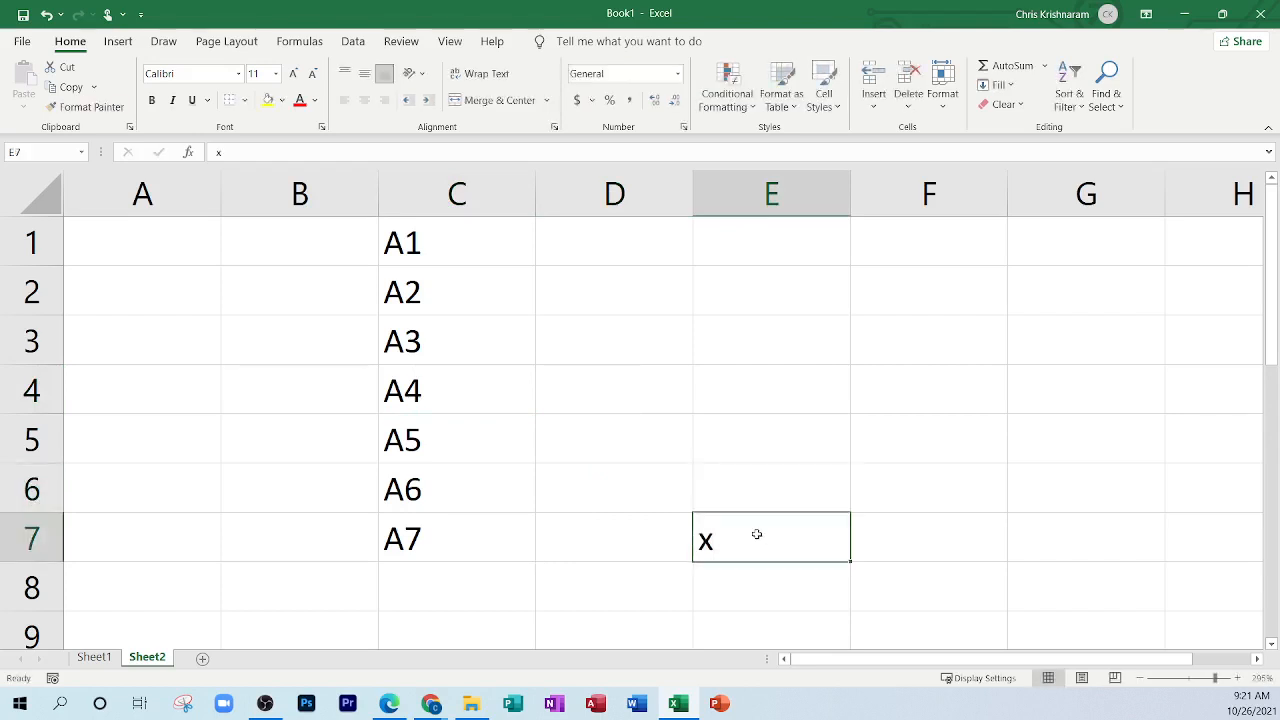
Step: Compare the position of cell C4 with the x marker in E7, and return to Sheet1
click(434, 390)
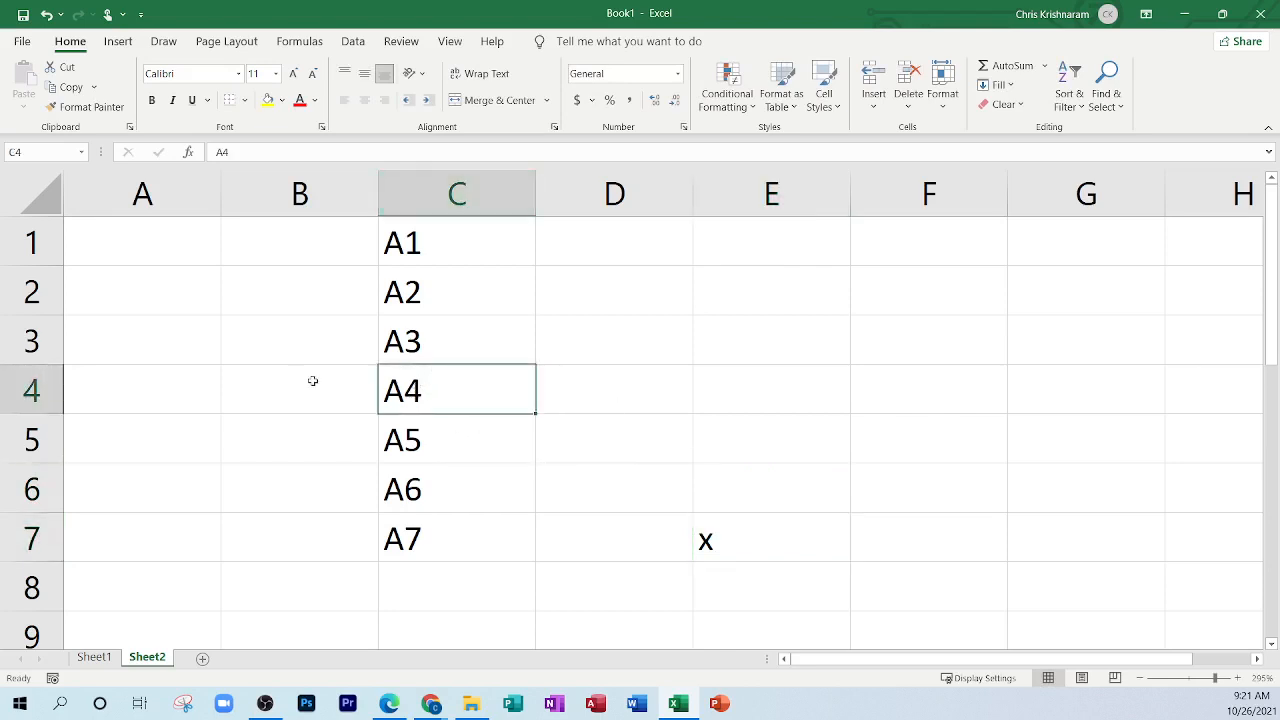
click(735, 534)
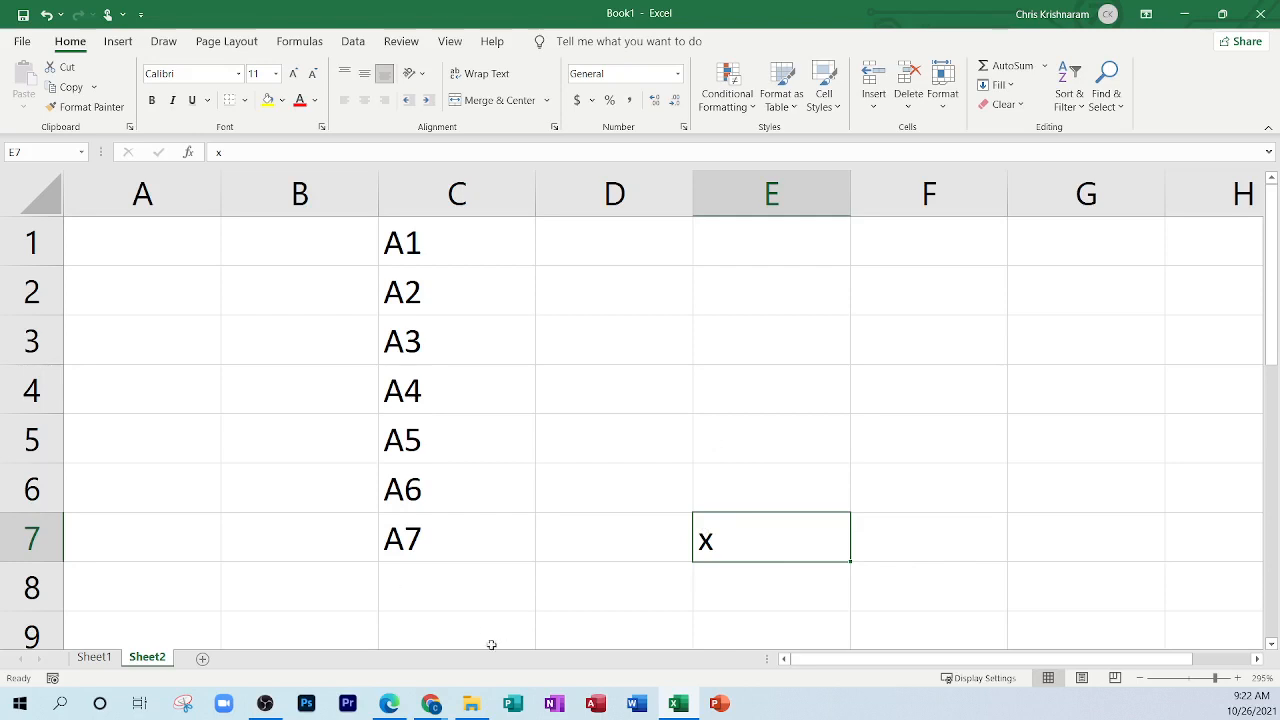
click(100, 660)
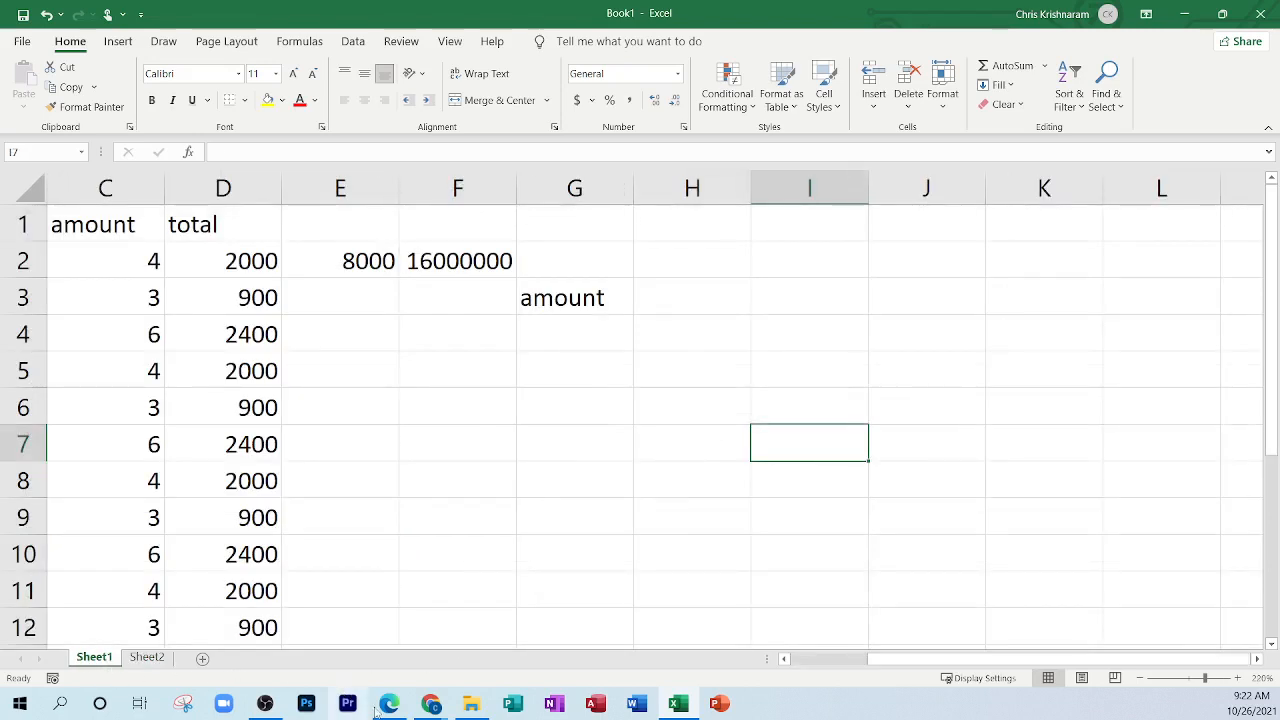
Step: Switch to the PDF notes in Edge and underline "to copy the formula to other cells" in the Relative and absolute addressing section
click(389, 703)
scroll(690, 505, down, 2)
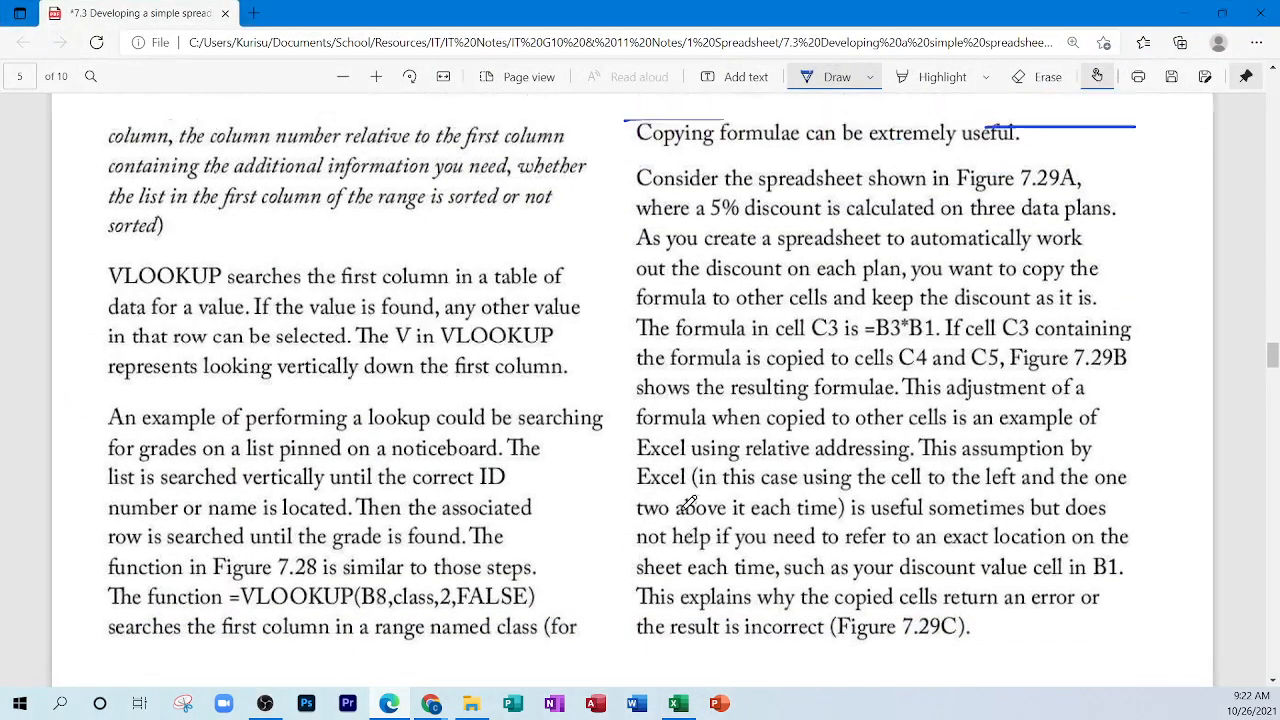
scroll(690, 505, up, 2)
scroll(690, 505, down, 2)
scroll(690, 505, up, 2)
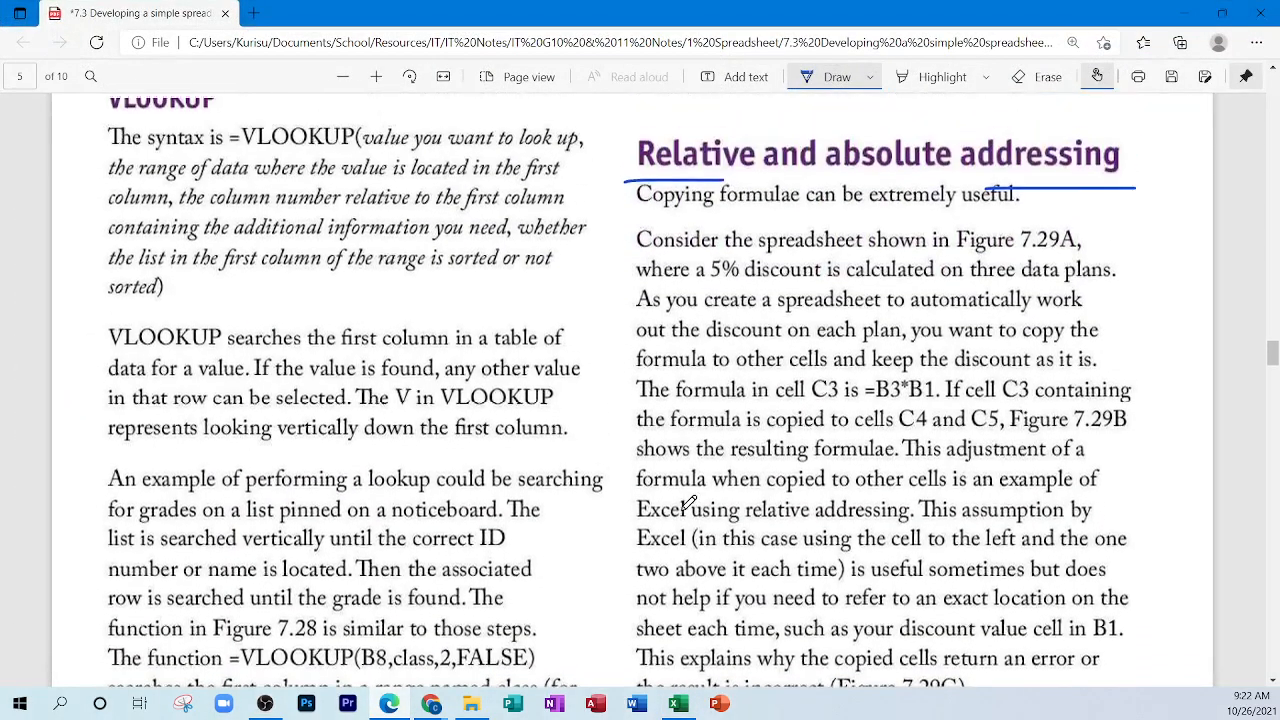
drag(1271, 356, 1271, 358)
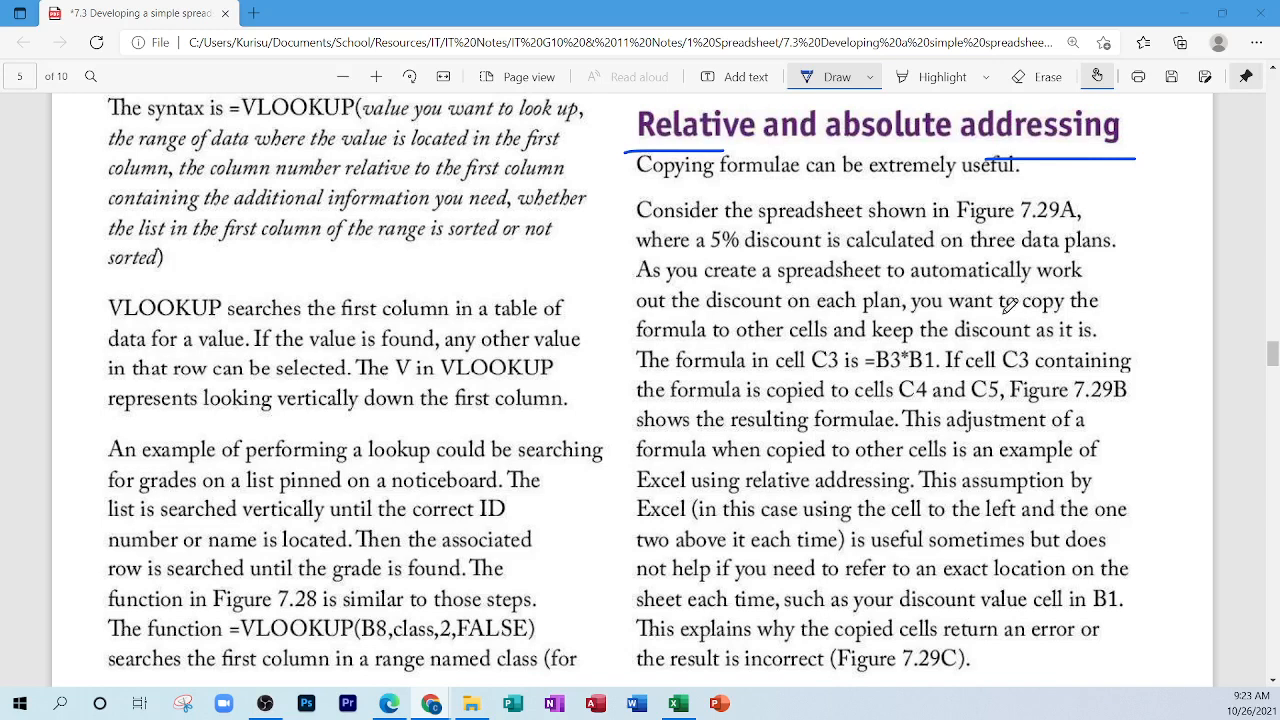
drag(1003, 314, 1100, 314)
drag(640, 343, 831, 343)
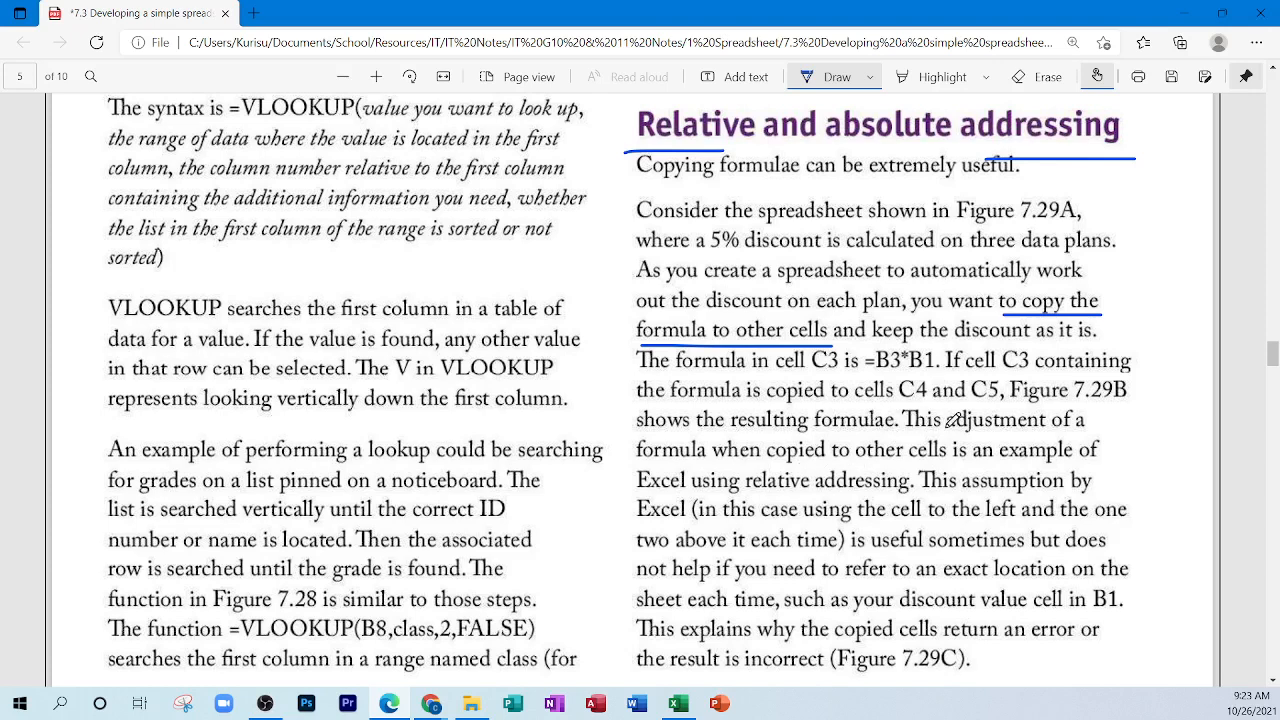
Step: Underline the sentence about the adjustment of a formula when copied being an example of Excel using relative addressing
drag(903, 432, 1078, 432)
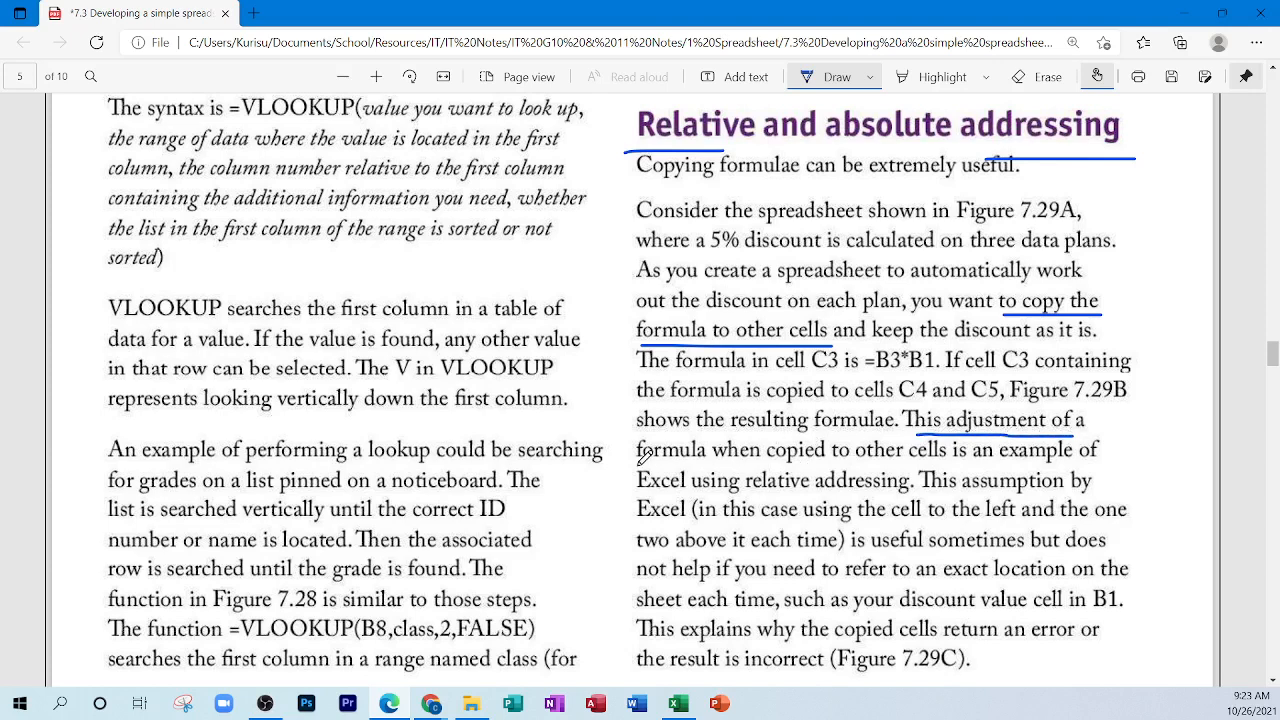
drag(640, 463, 968, 462)
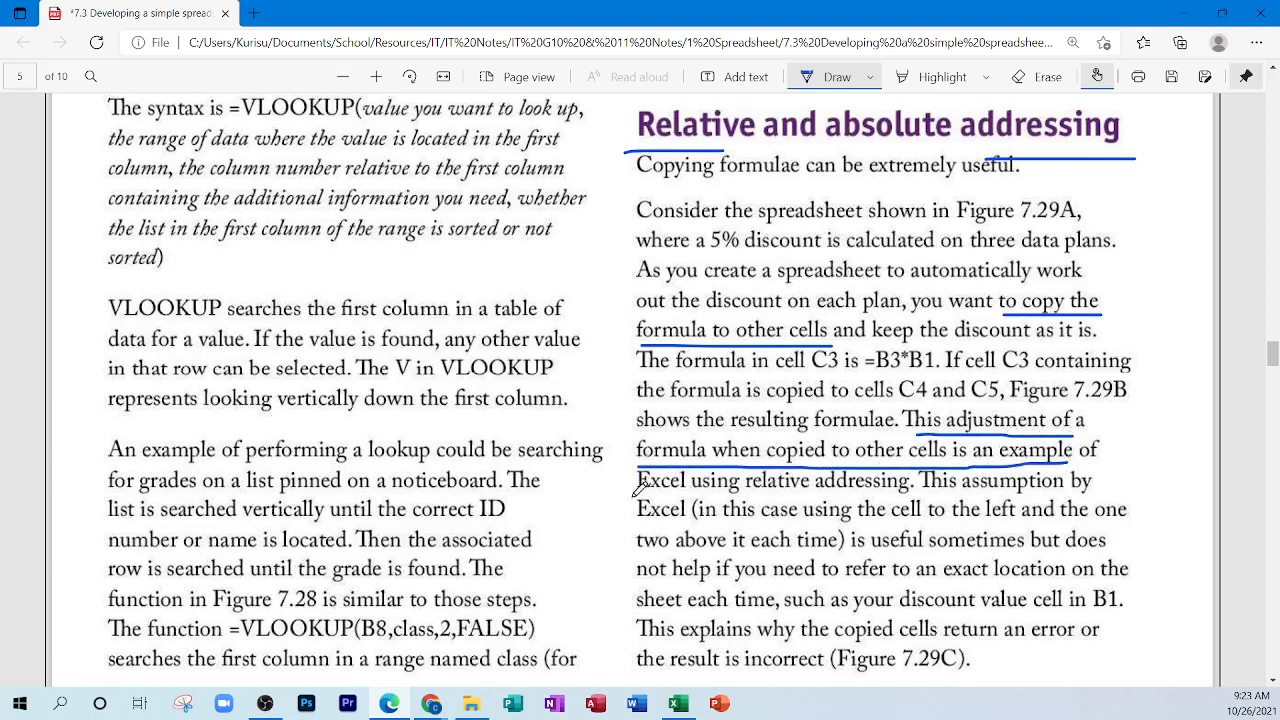
drag(636, 490, 908, 490)
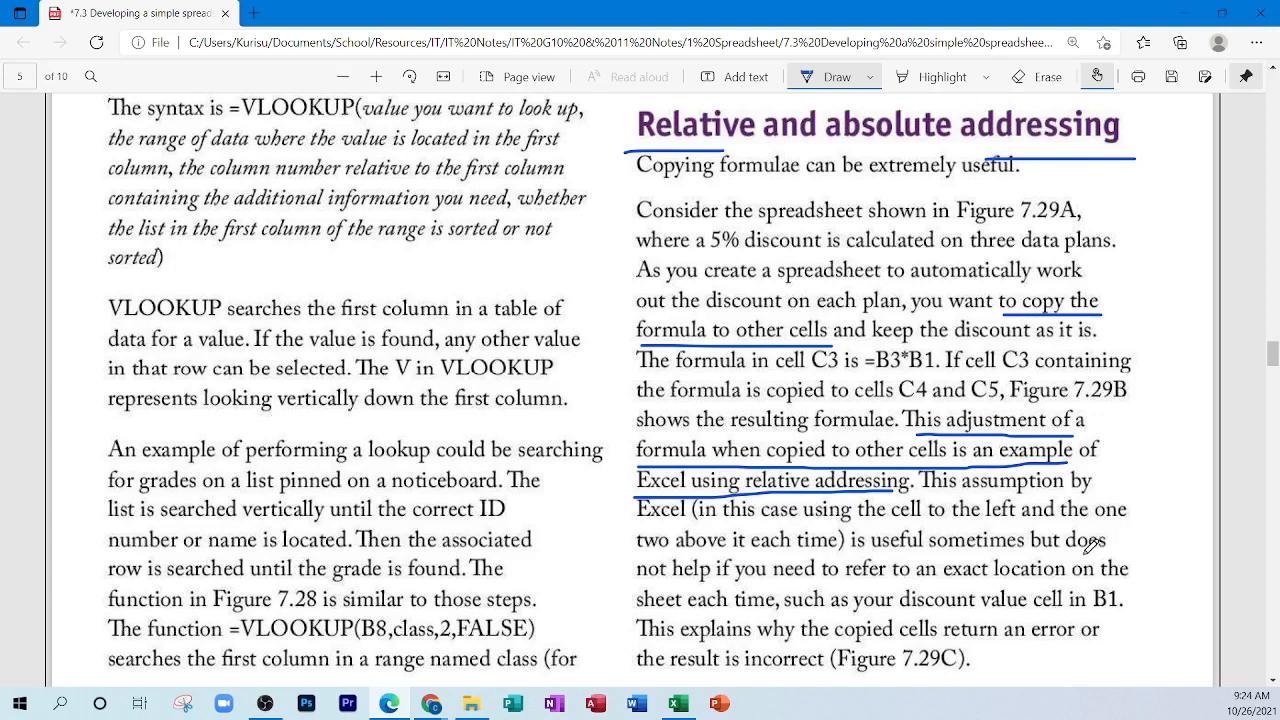
Step: Underline "does not help if you need to refer to an exact location" and "discount value" in the same paragraph
drag(1064, 548, 1106, 547)
drag(638, 580, 1058, 580)
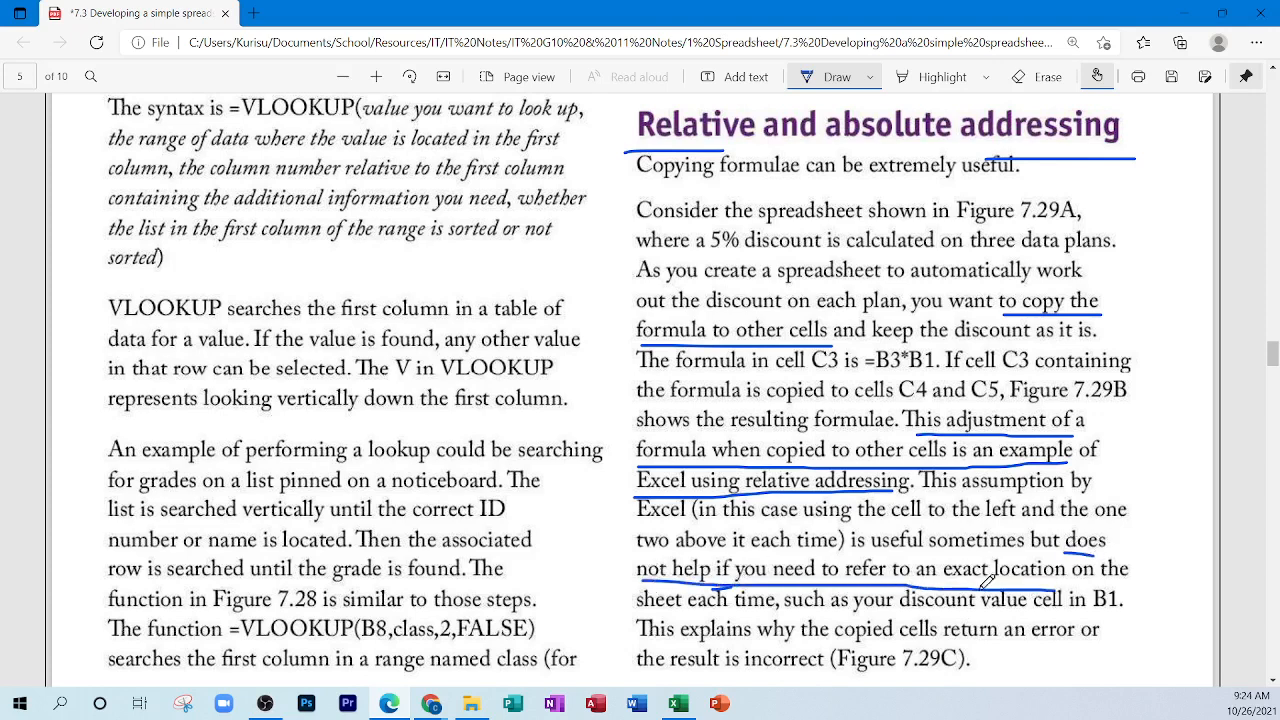
drag(898, 612, 1030, 611)
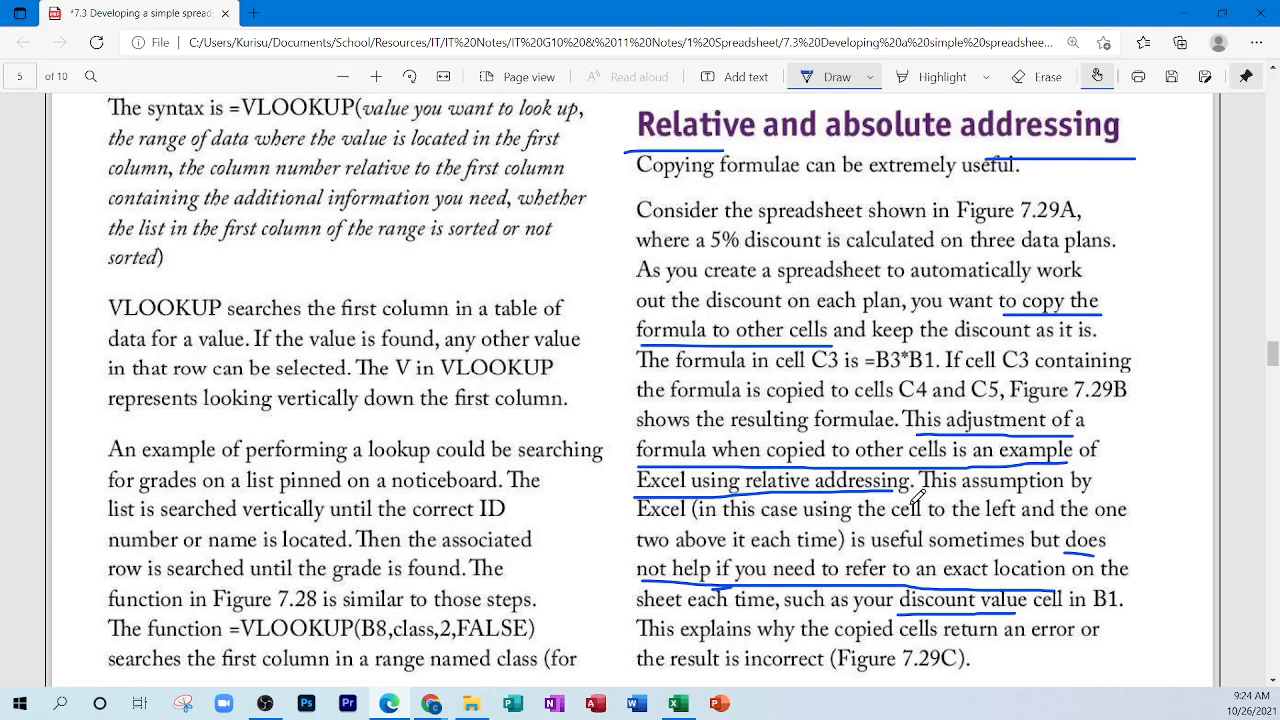
Step: Switch back to the Excel workbook and examine the total formulas in column D against the price and amount cells in their rows
click(677, 703)
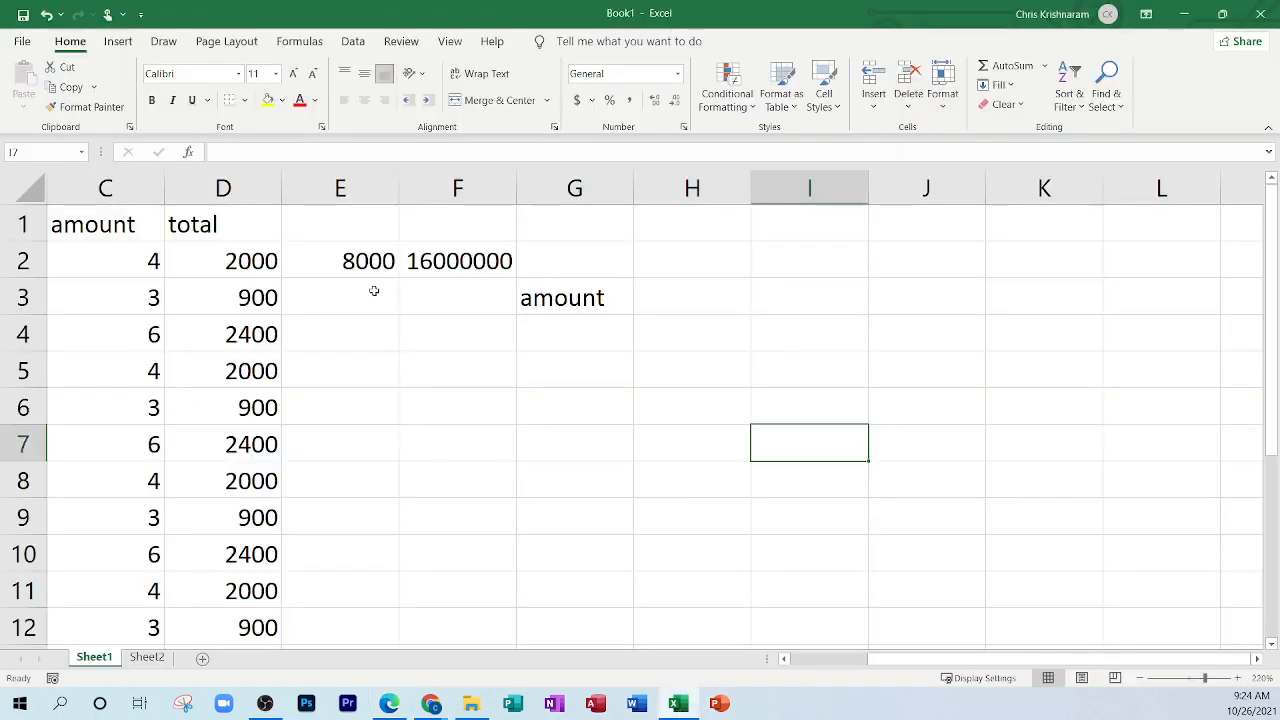
scroll(838, 661, left, 2)
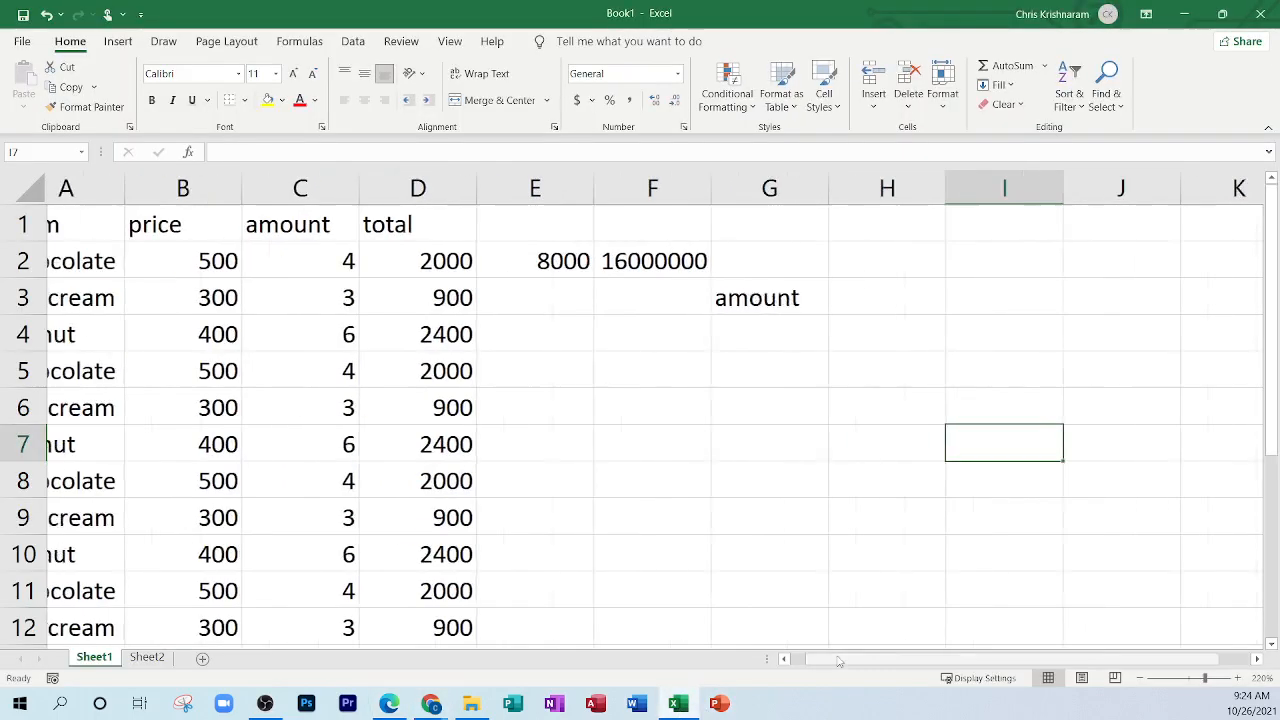
scroll(838, 661, left, 1)
click(440, 251)
drag(469, 260, 500, 580)
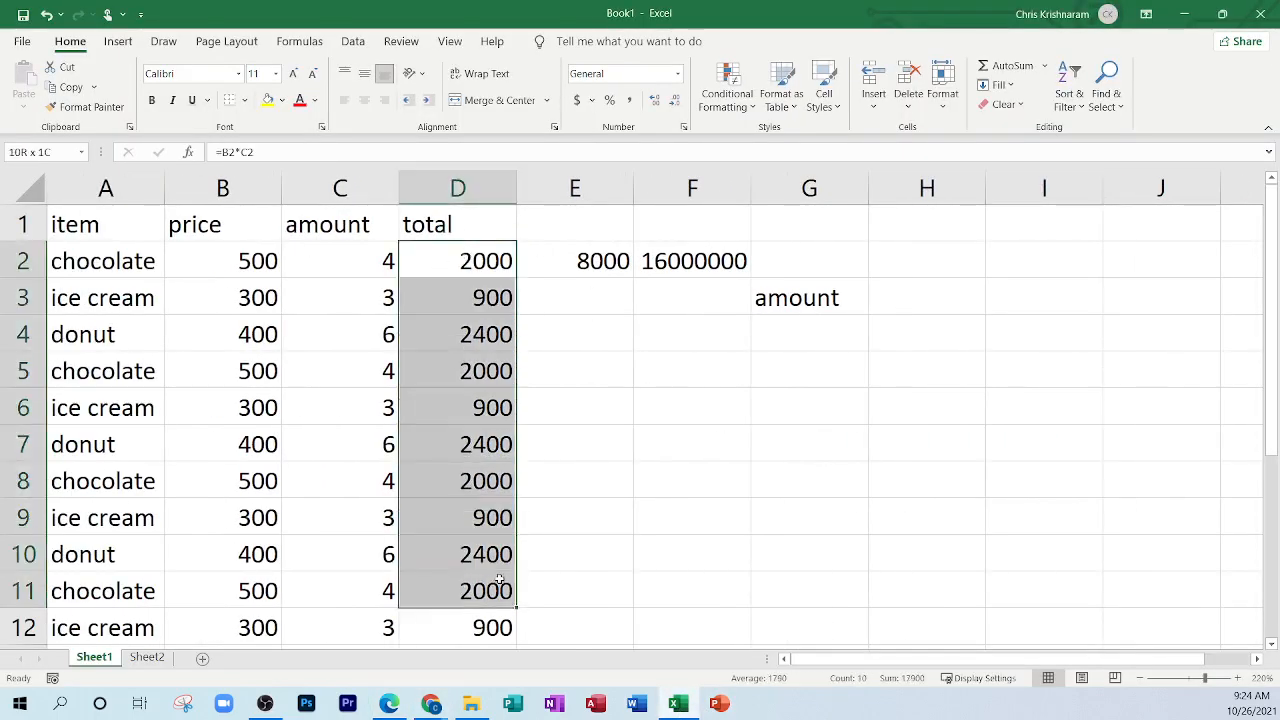
click(463, 375)
click(467, 264)
drag(270, 261, 415, 260)
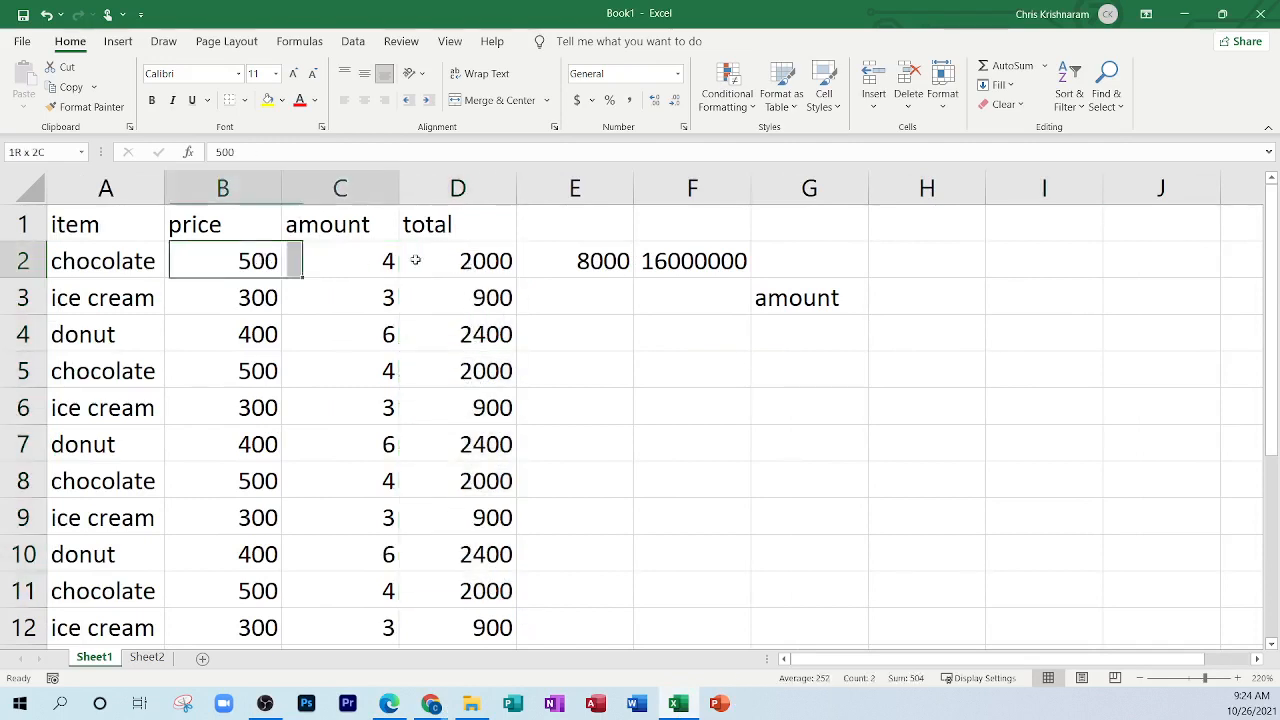
drag(230, 298, 340, 298)
drag(230, 408, 340, 408)
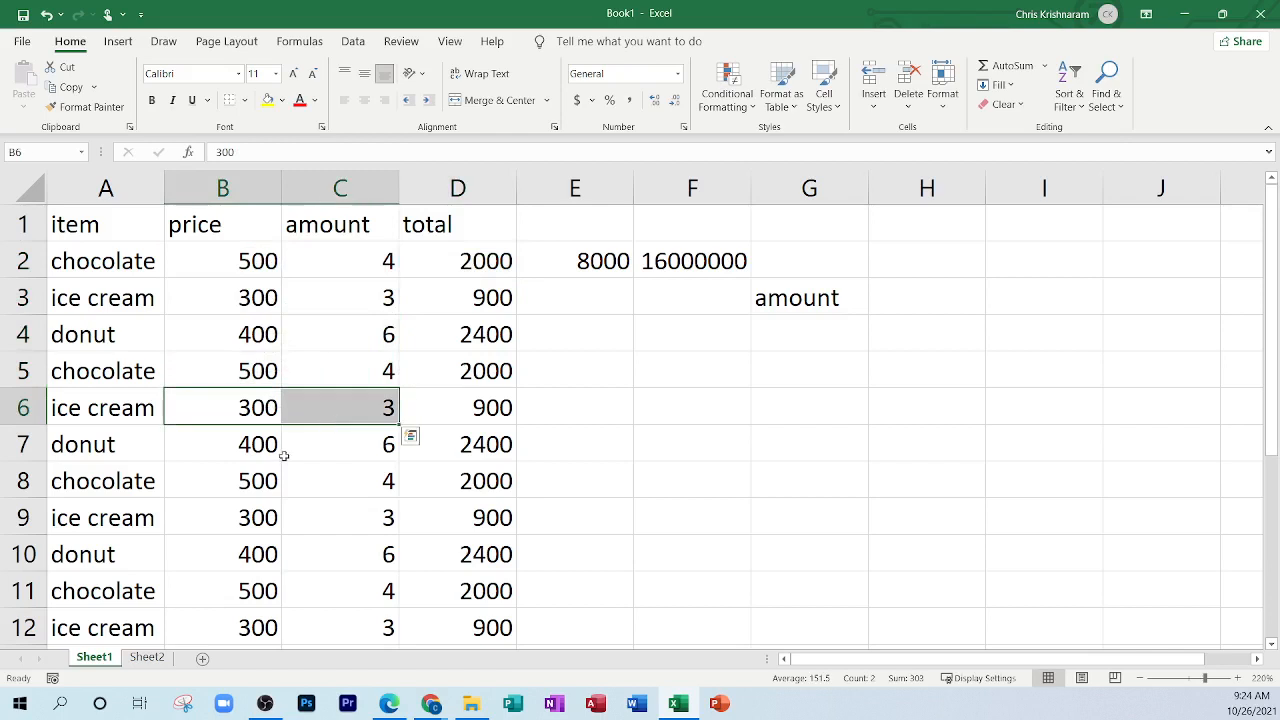
Step: Clear the contents of cells E2:G3 on Sheet1
drag(608, 259, 761, 300)
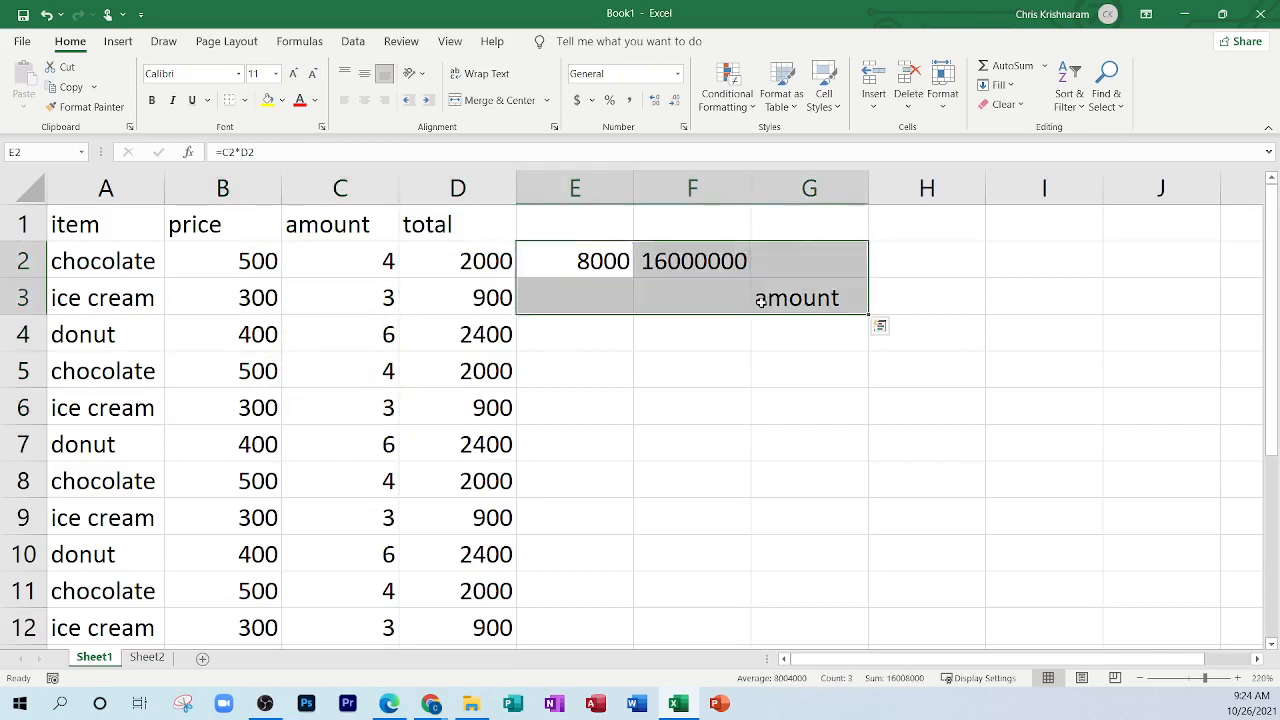
key(Delete)
click(767, 303)
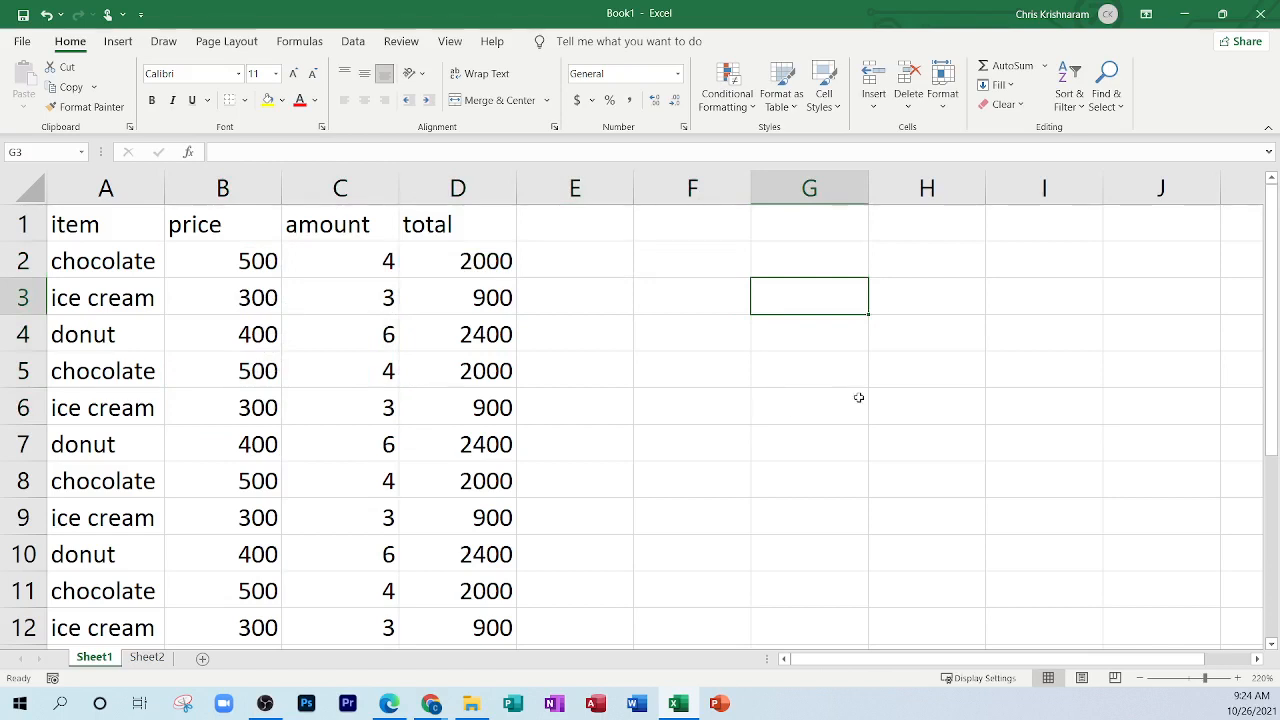
Step: Enter the label Vat in cell H1 and the rate 14% in cell H2
click(952, 233)
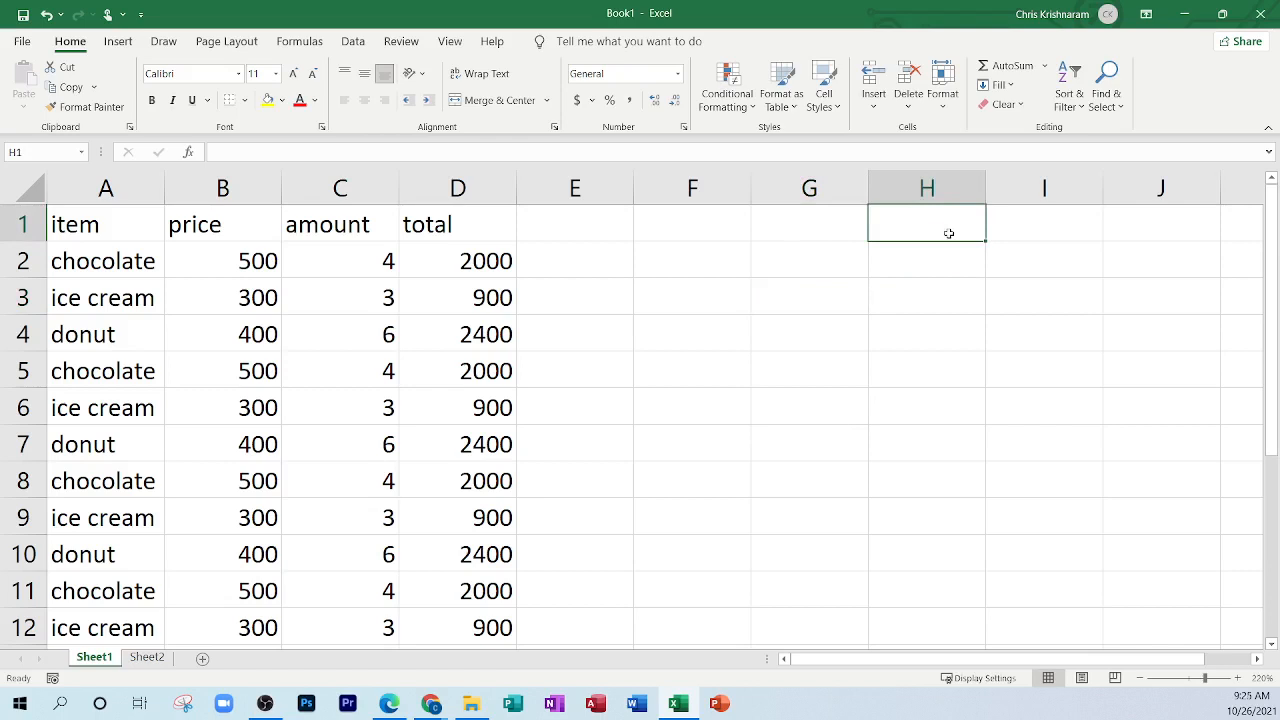
text(Vat)
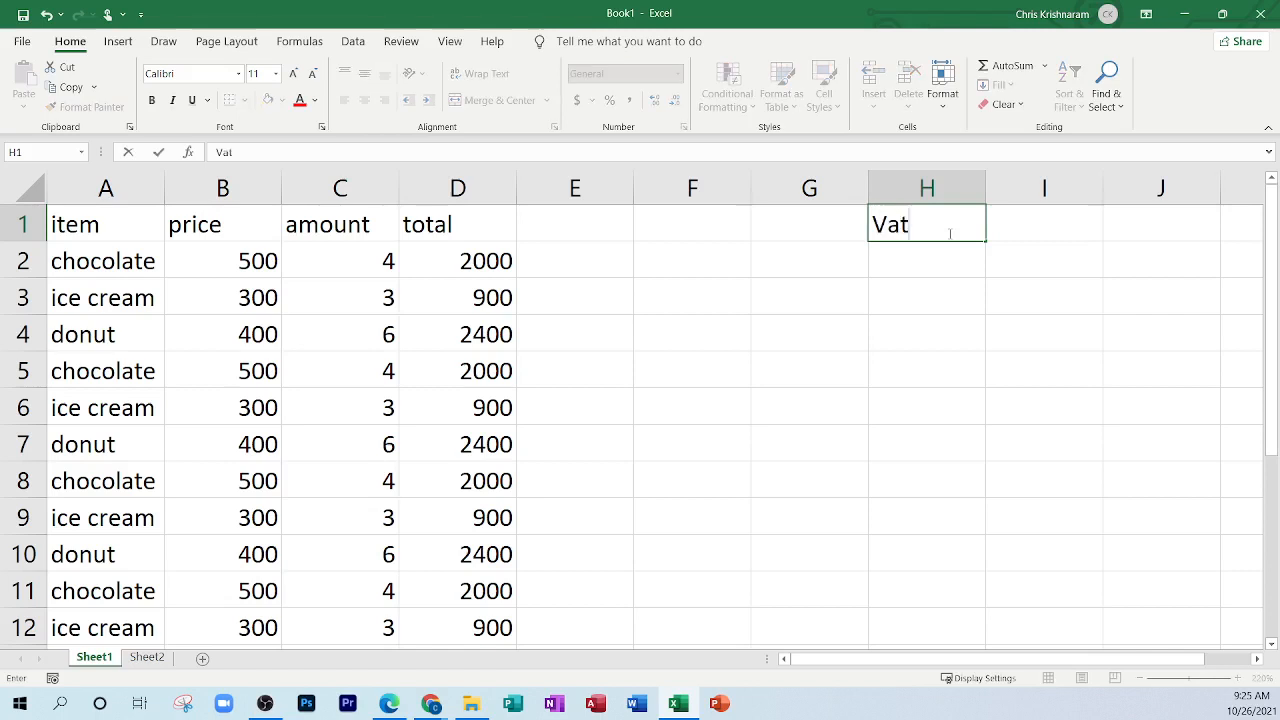
key(Return)
text(14%)
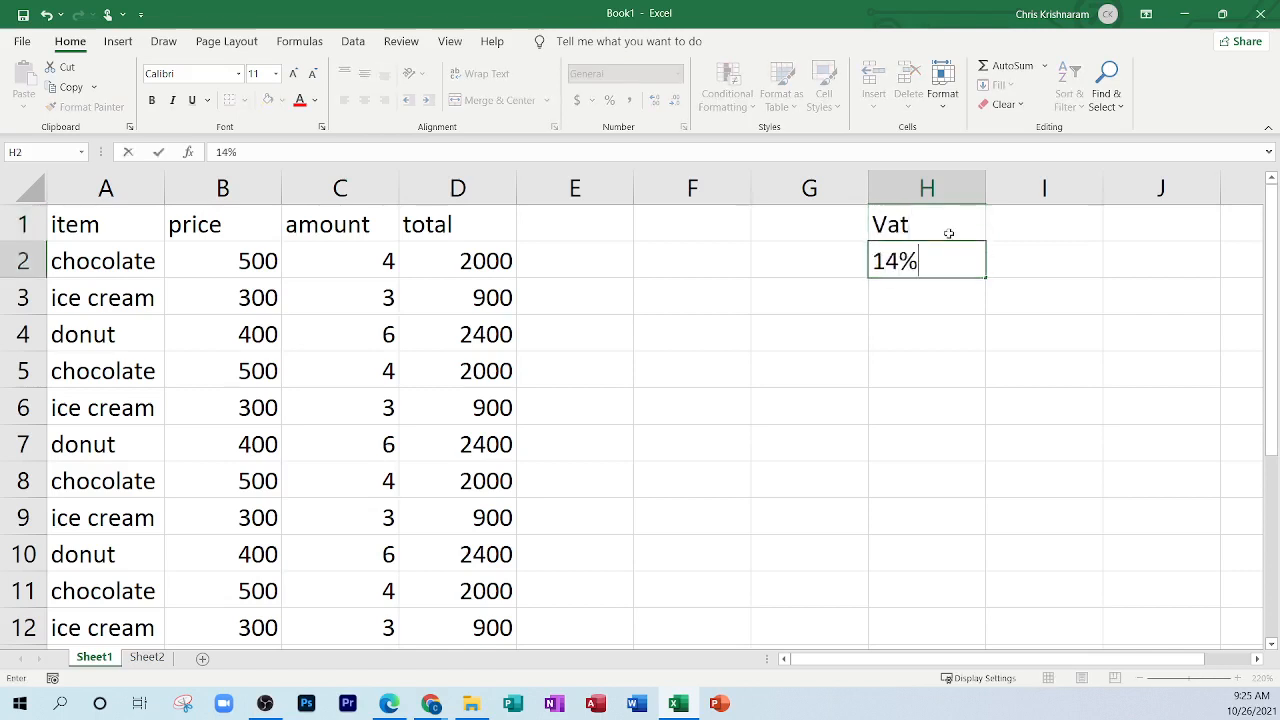
key(Return)
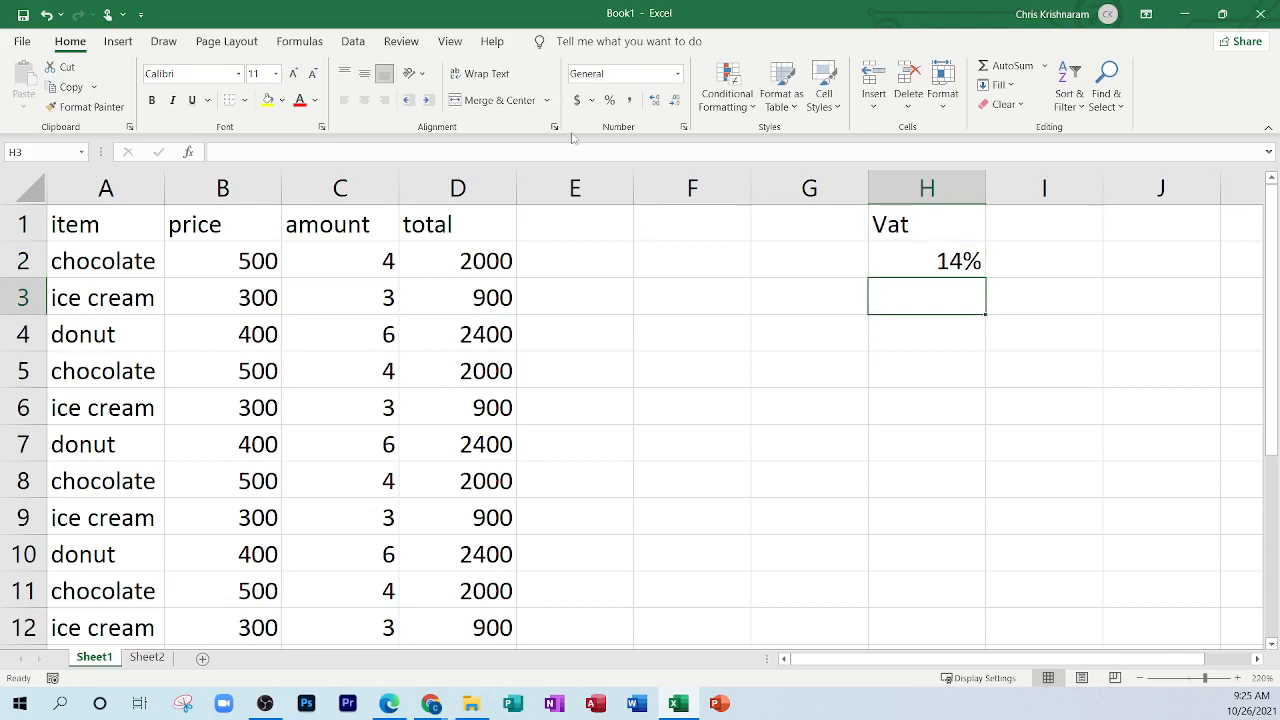
Step: Enter the column heading vat in cell E1, beside the total heading
click(568, 213)
text(vat)
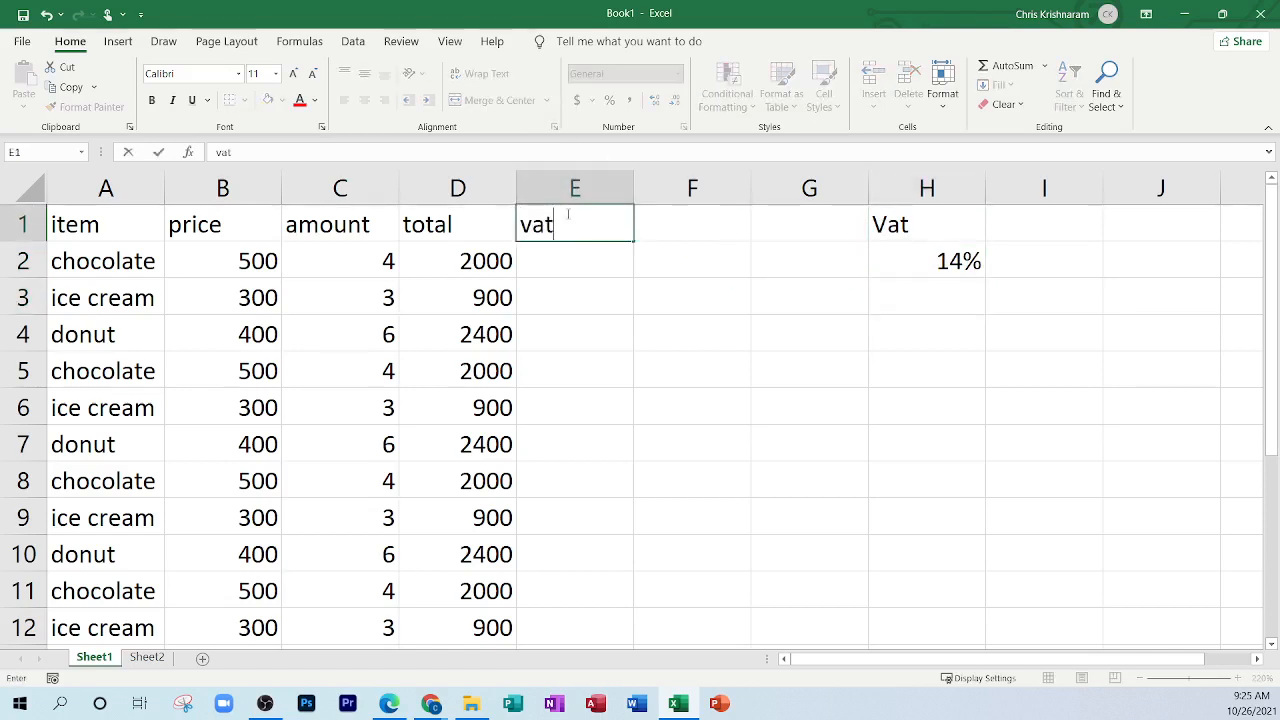
key(Return)
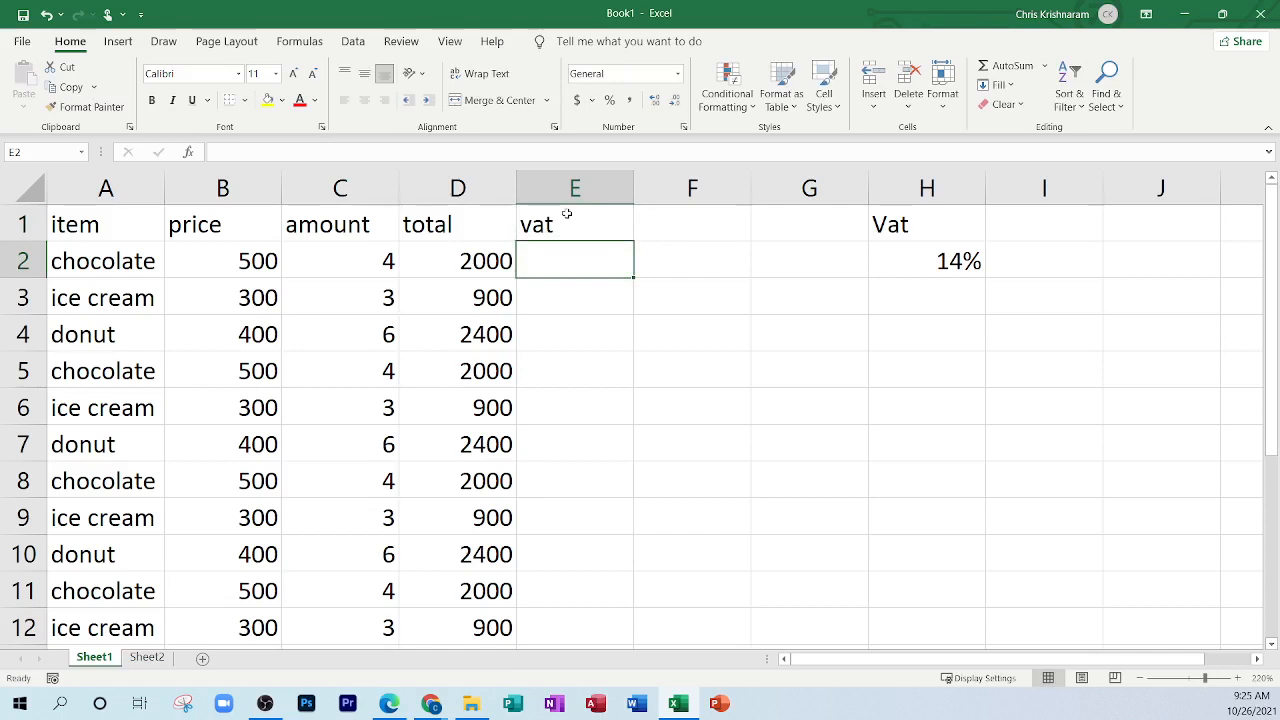
text(=)
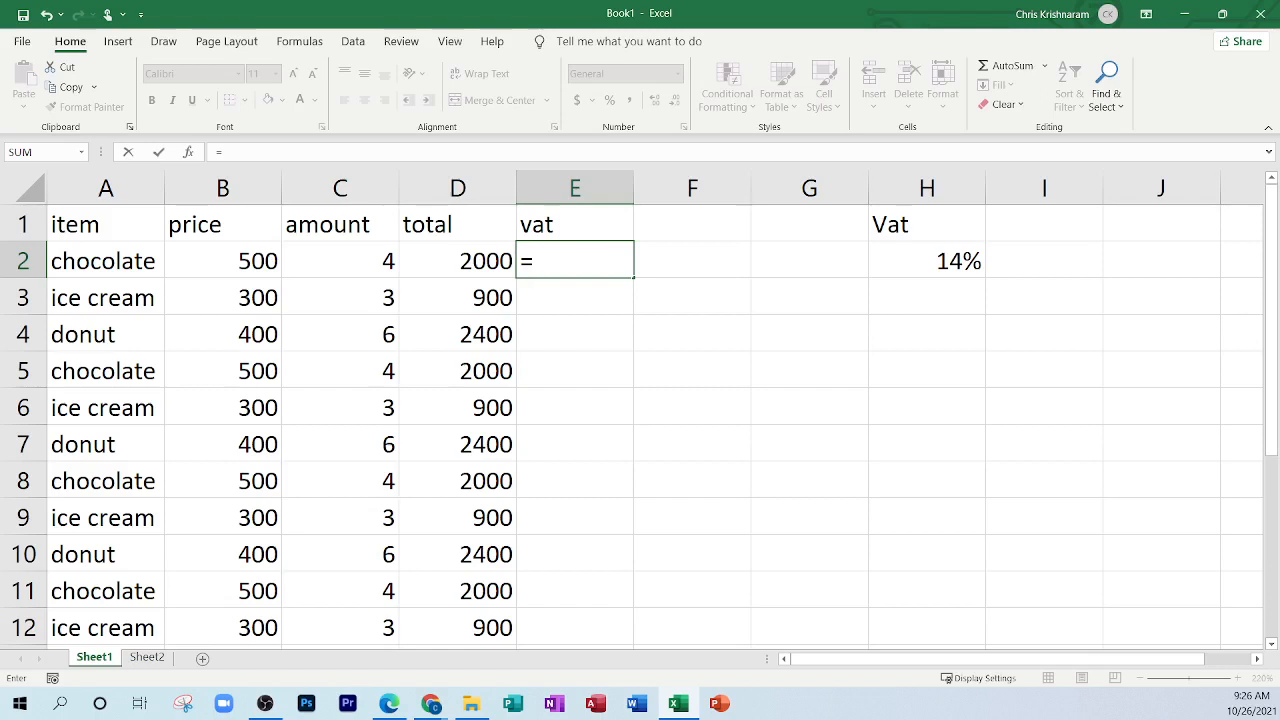
key(Escape)
click(962, 262)
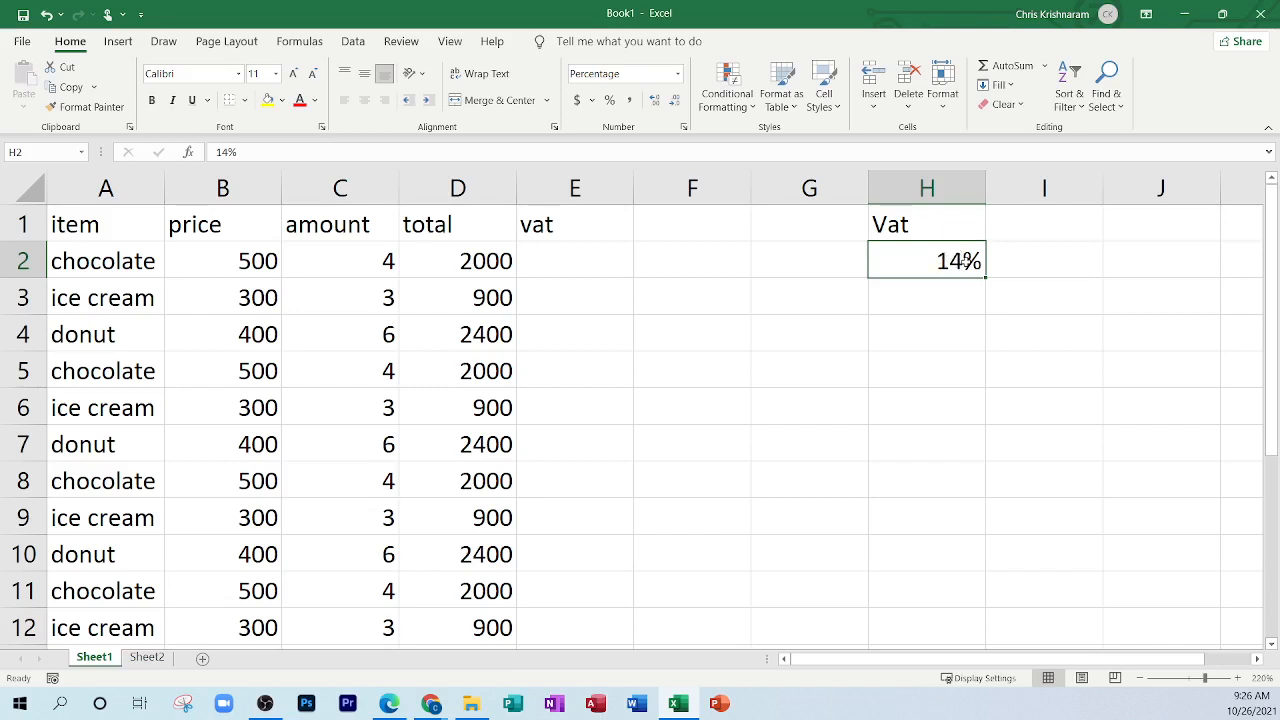
click(462, 263)
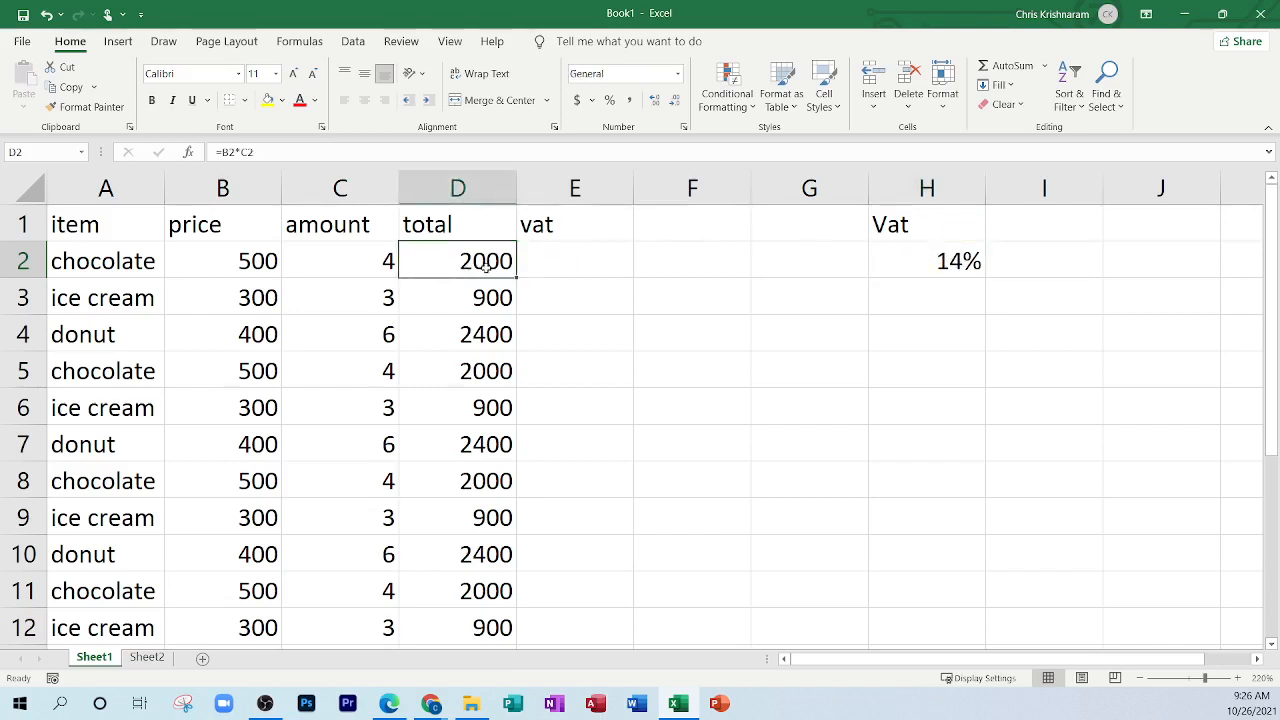
Step: Enter the formula =D2*H2 in cell E2 to calculate the VAT on the first total
click(626, 272)
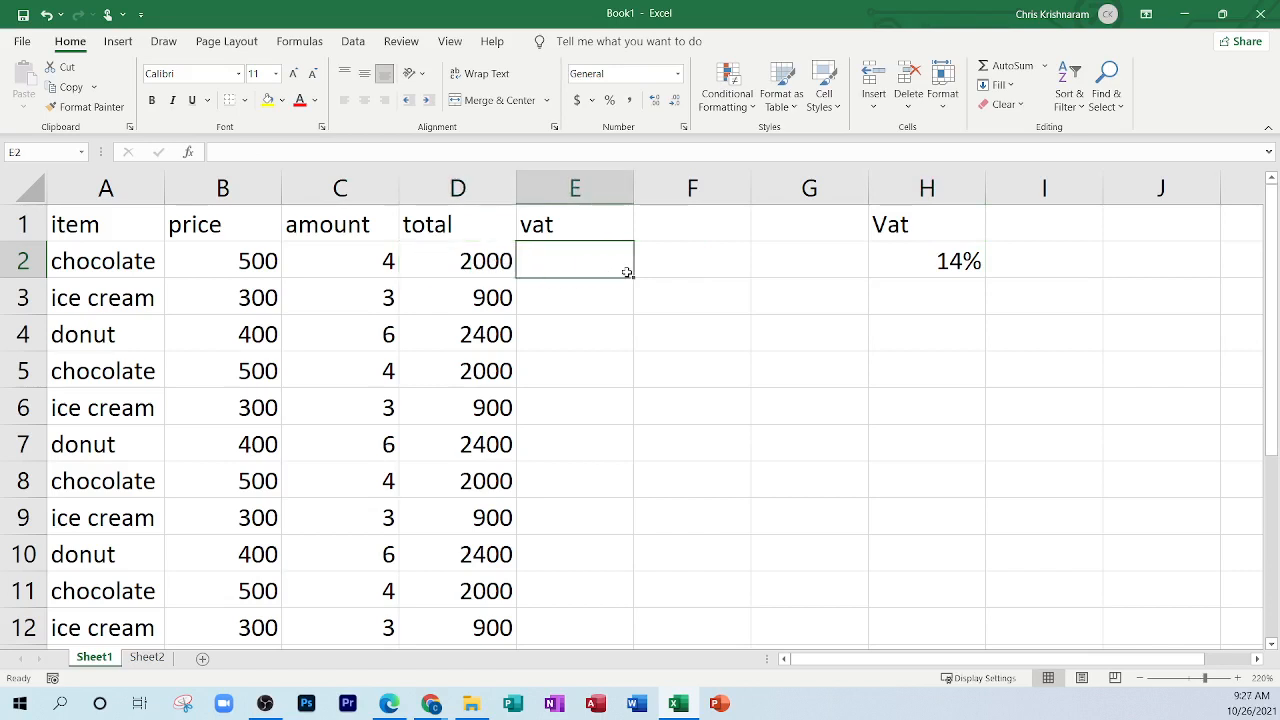
text(=)
click(466, 261)
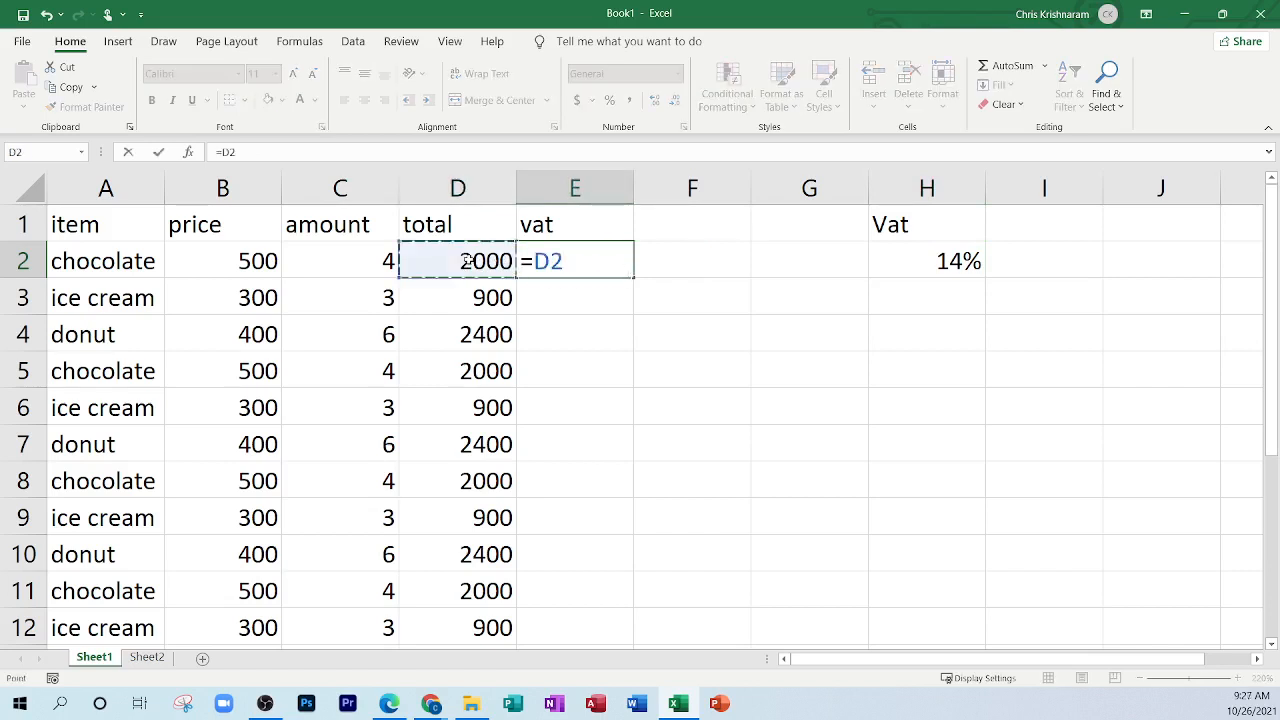
text(*)
click(960, 262)
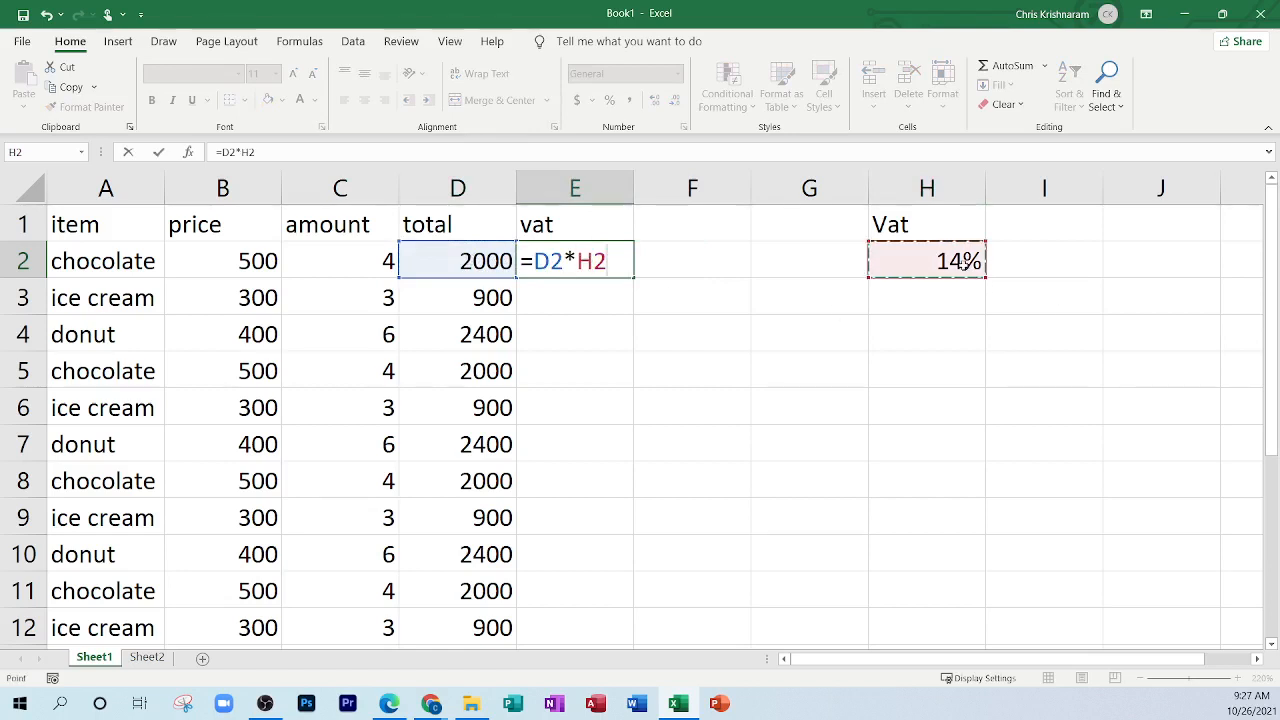
key(Return)
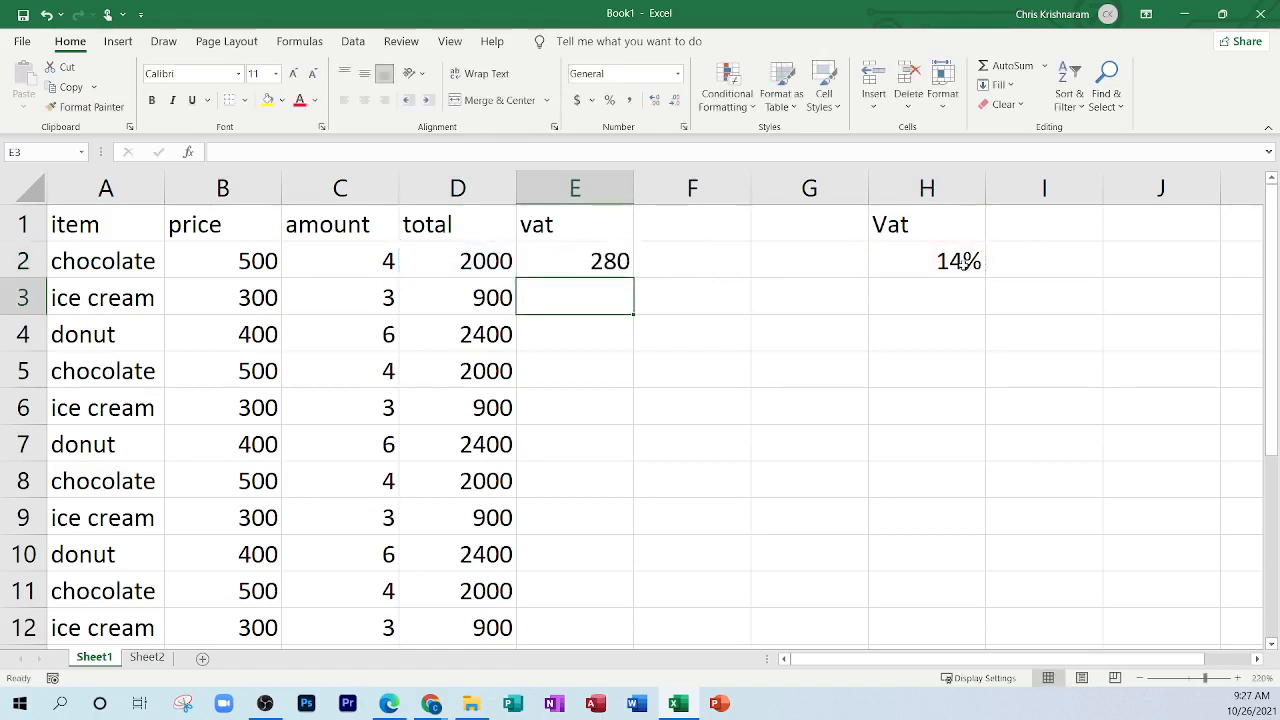
Step: Apply the dollar Accounting format to the total in D2 and fill it down the column through D12
click(580, 264)
click(476, 262)
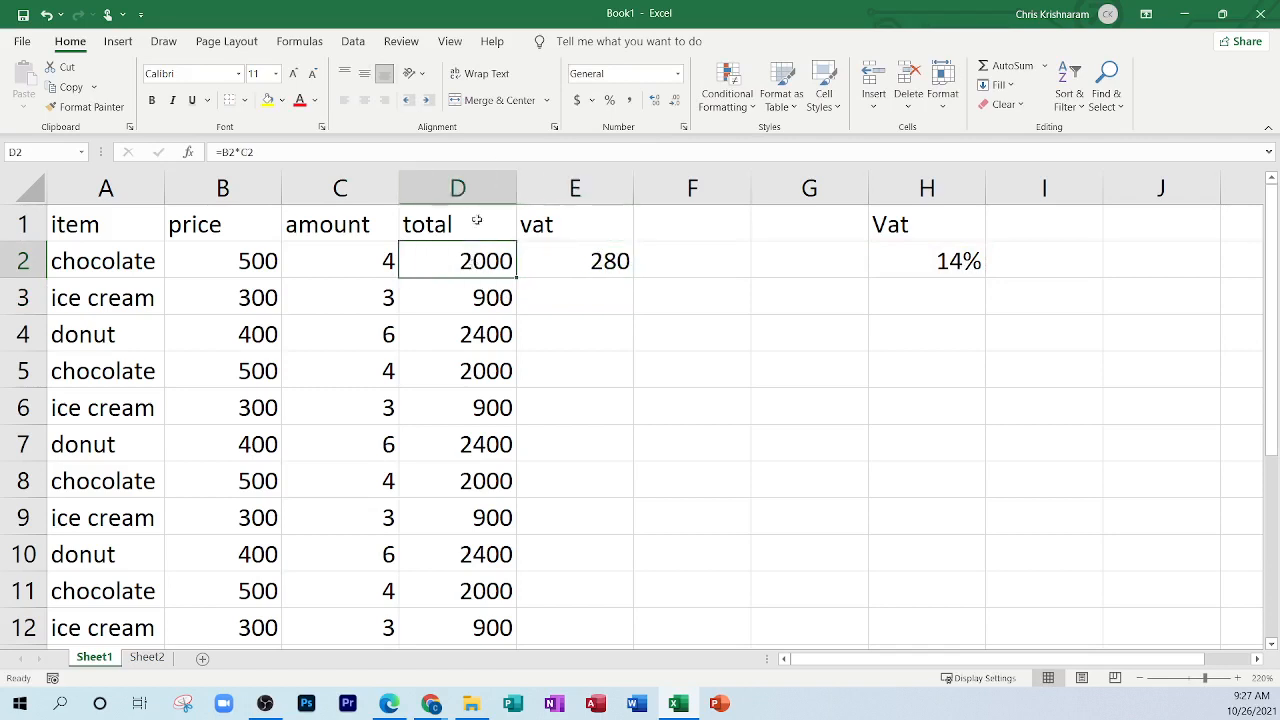
click(576, 100)
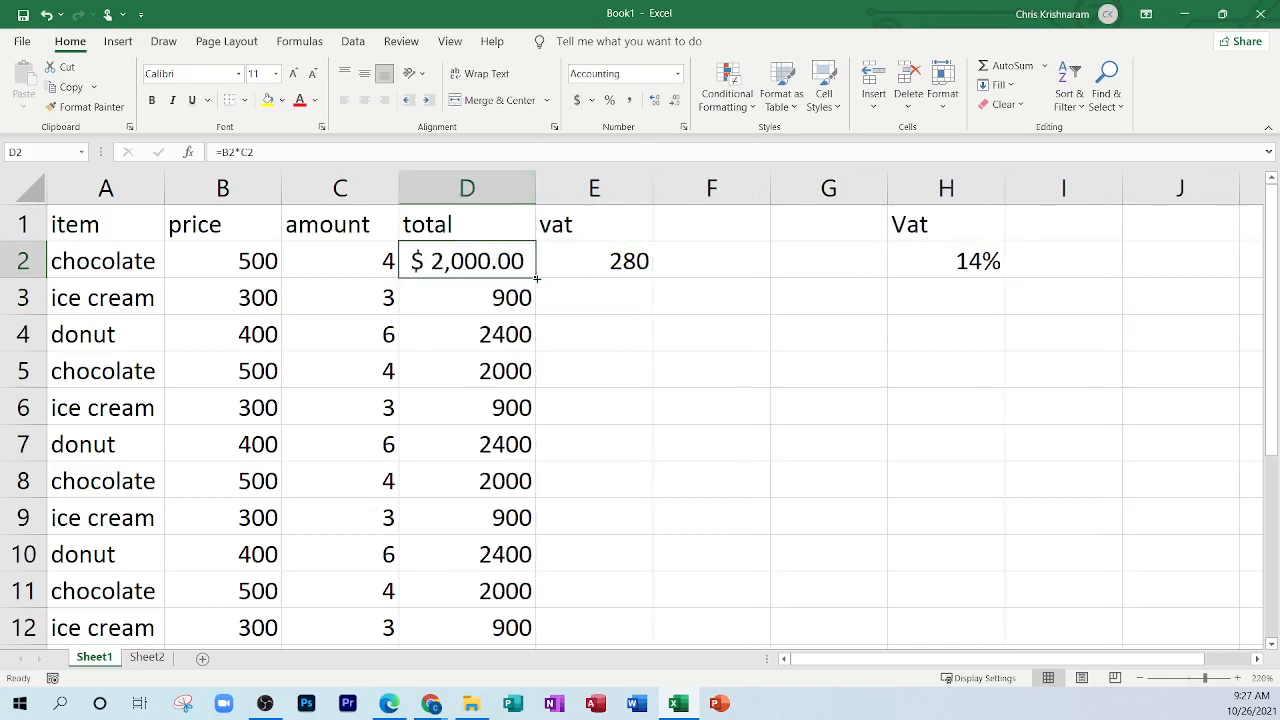
drag(536, 278, 530, 628)
Step: Apply the dollar Accounting format to E2, fill its VAT formula down through E9, and check the copied formula in E3
click(580, 255)
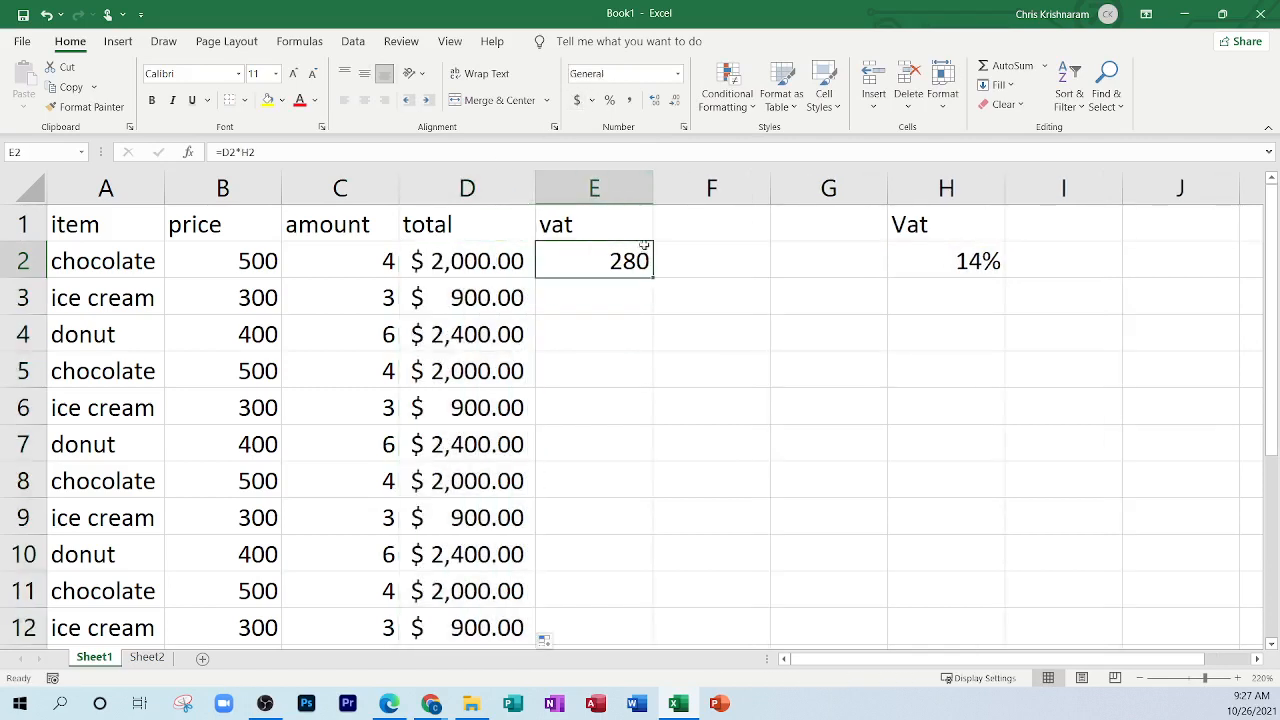
click(576, 100)
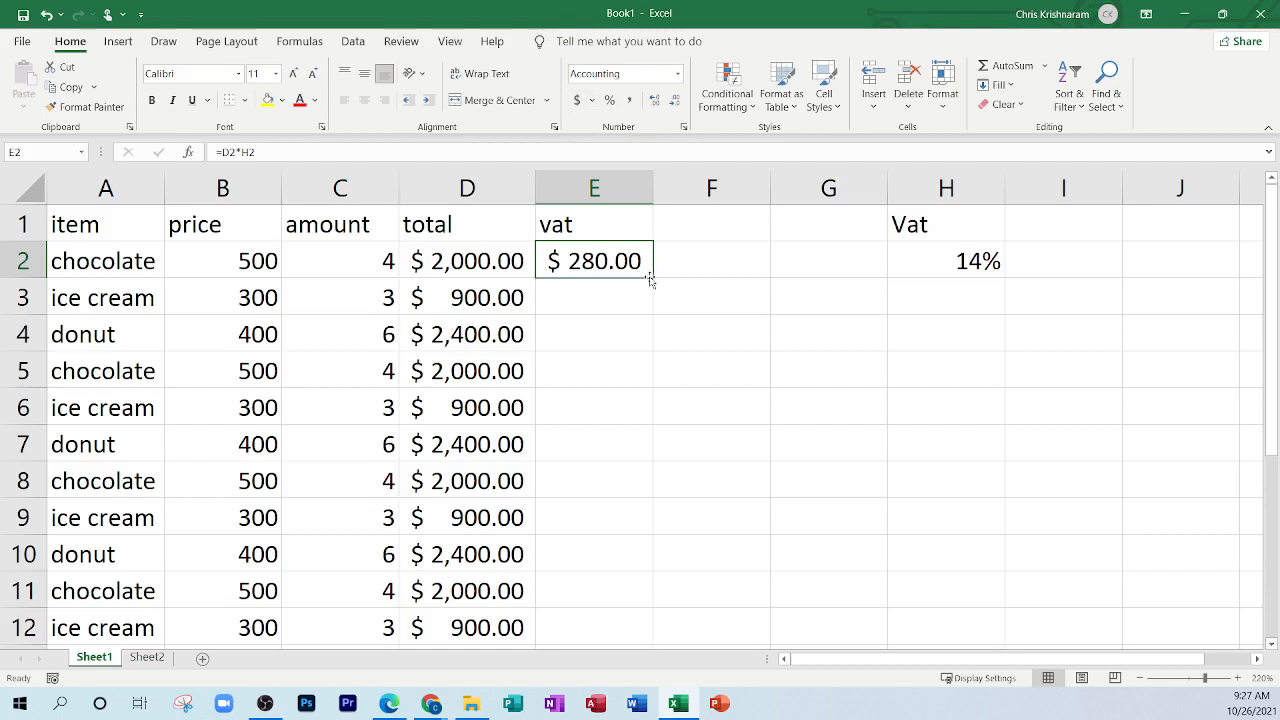
drag(652, 280, 636, 528)
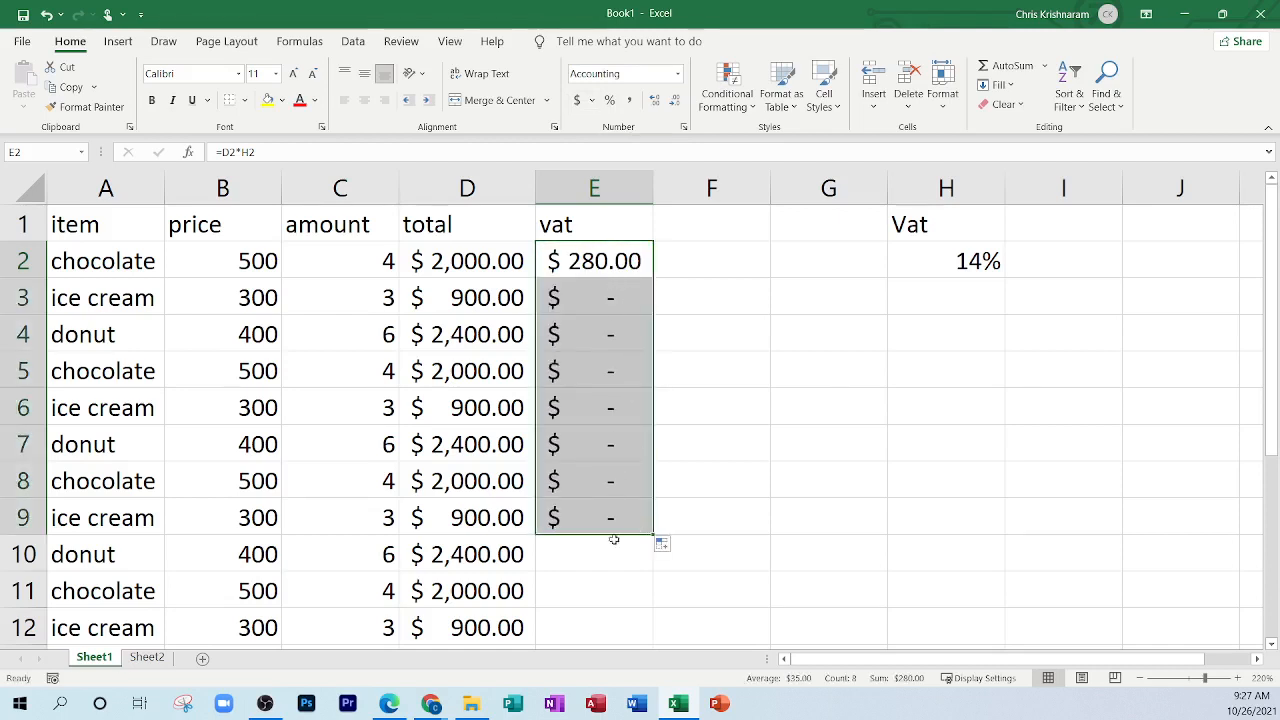
click(614, 300)
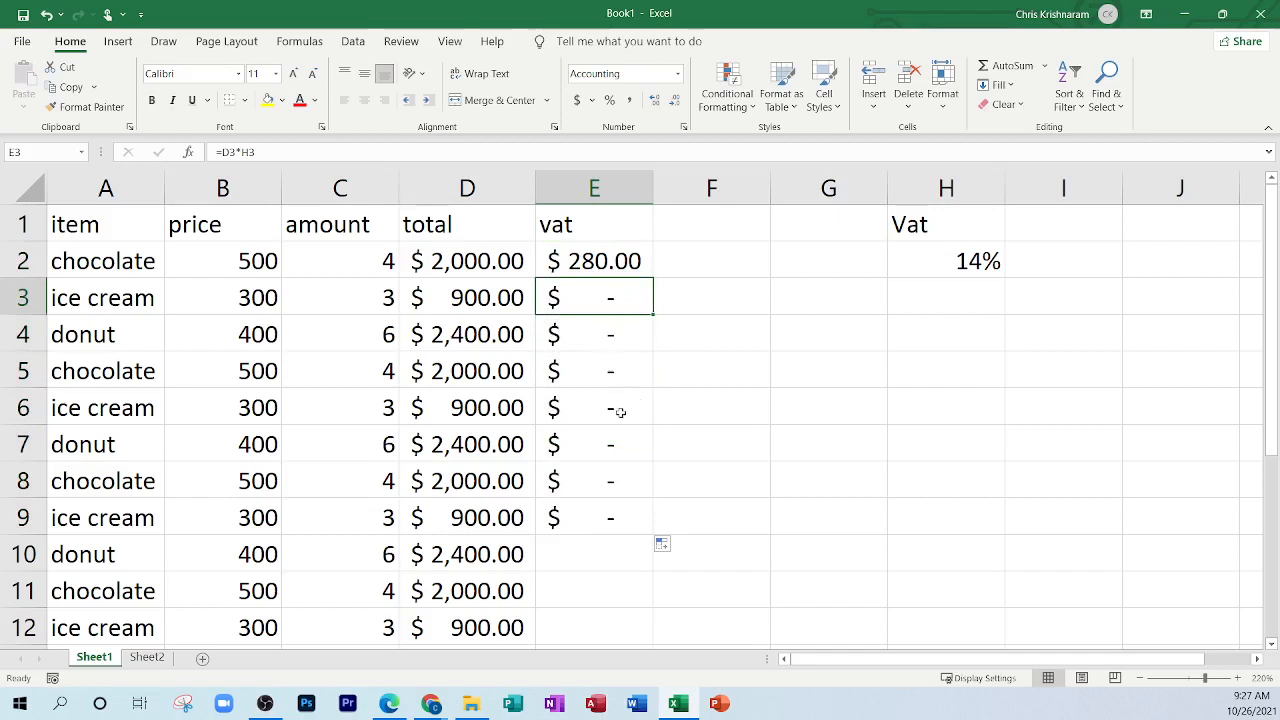
Step: Examine the copied VAT formulas in E3, E4 and E5 and compare their references with the rate cell H2
click(600, 258)
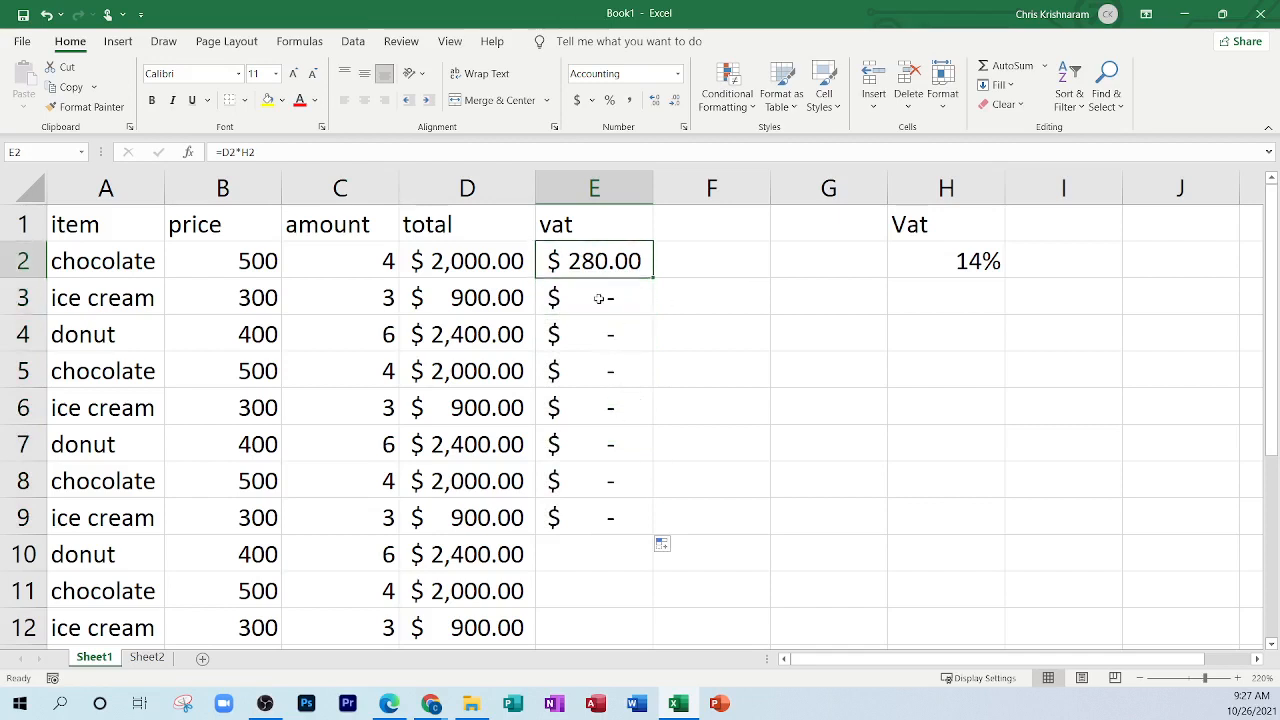
double_click(597, 297)
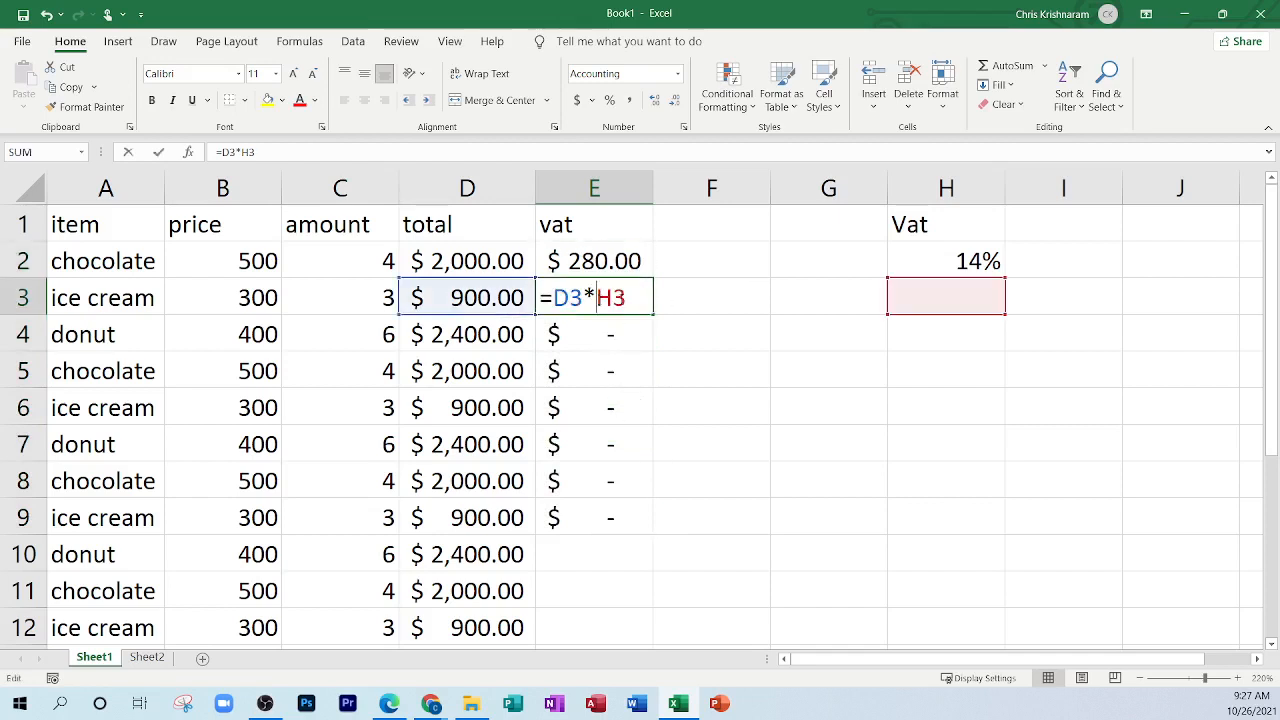
click(628, 333)
key(Escape)
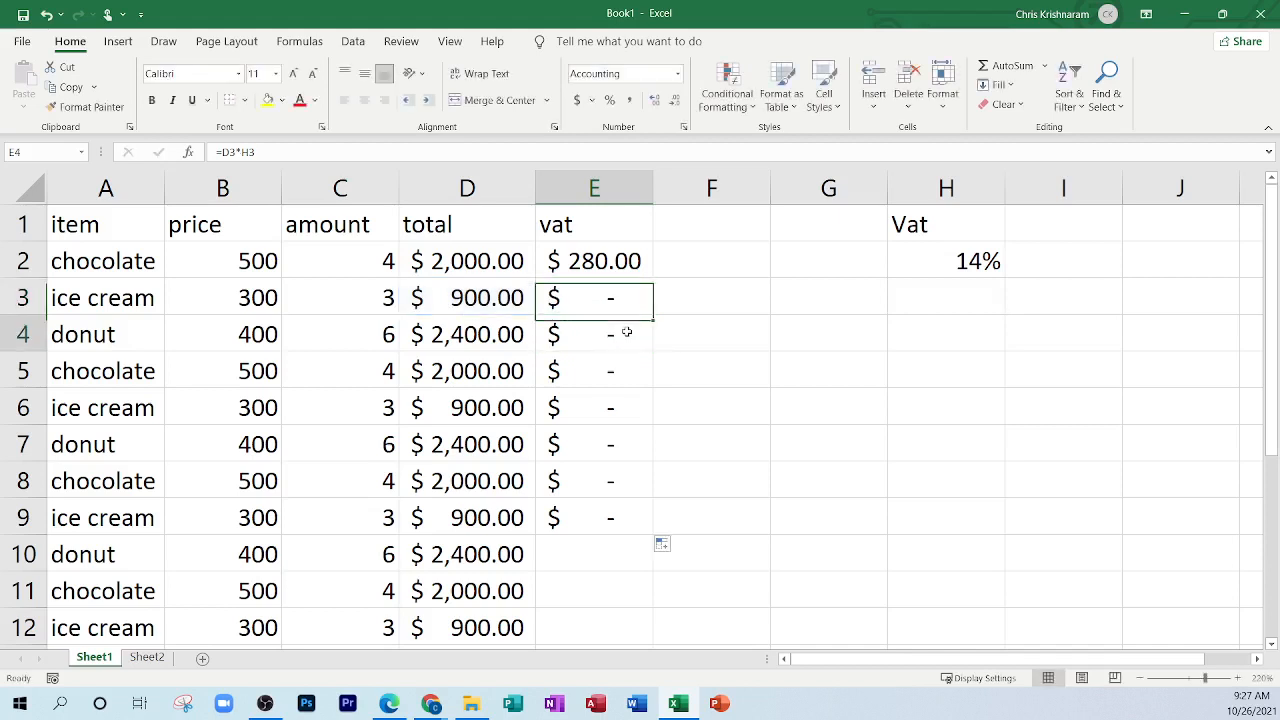
double_click(628, 333)
key(Escape)
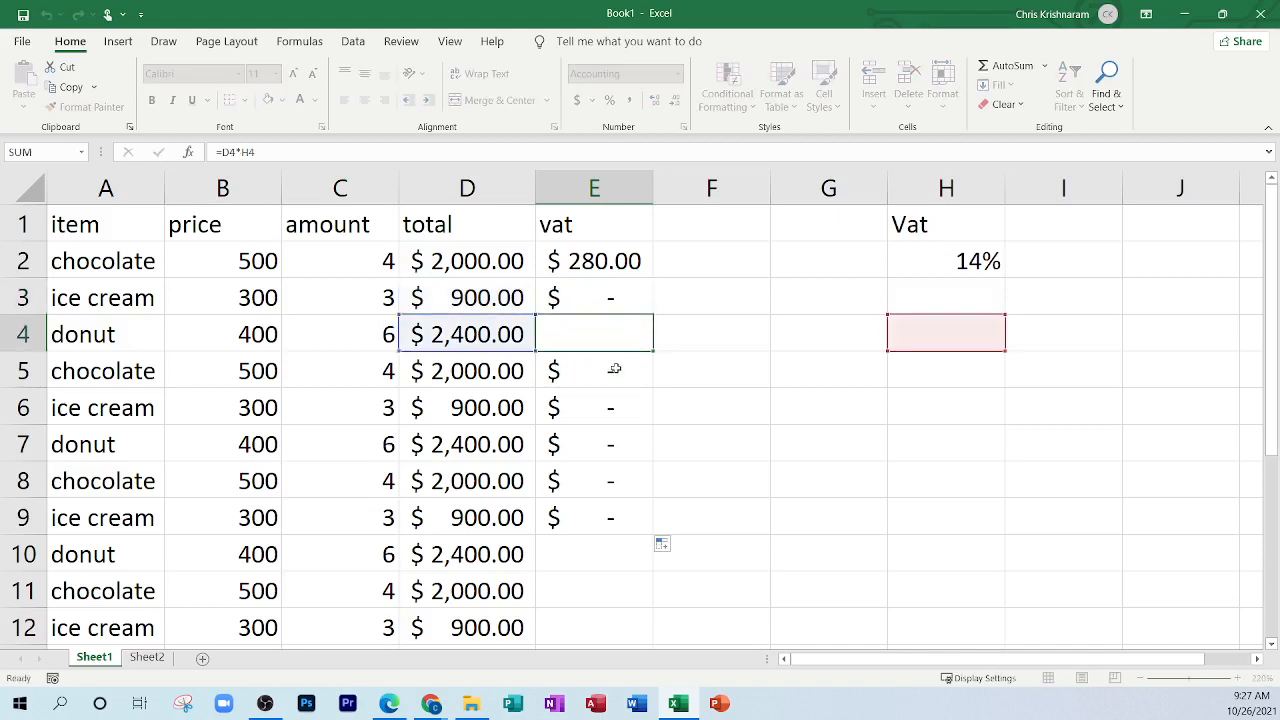
double_click(616, 369)
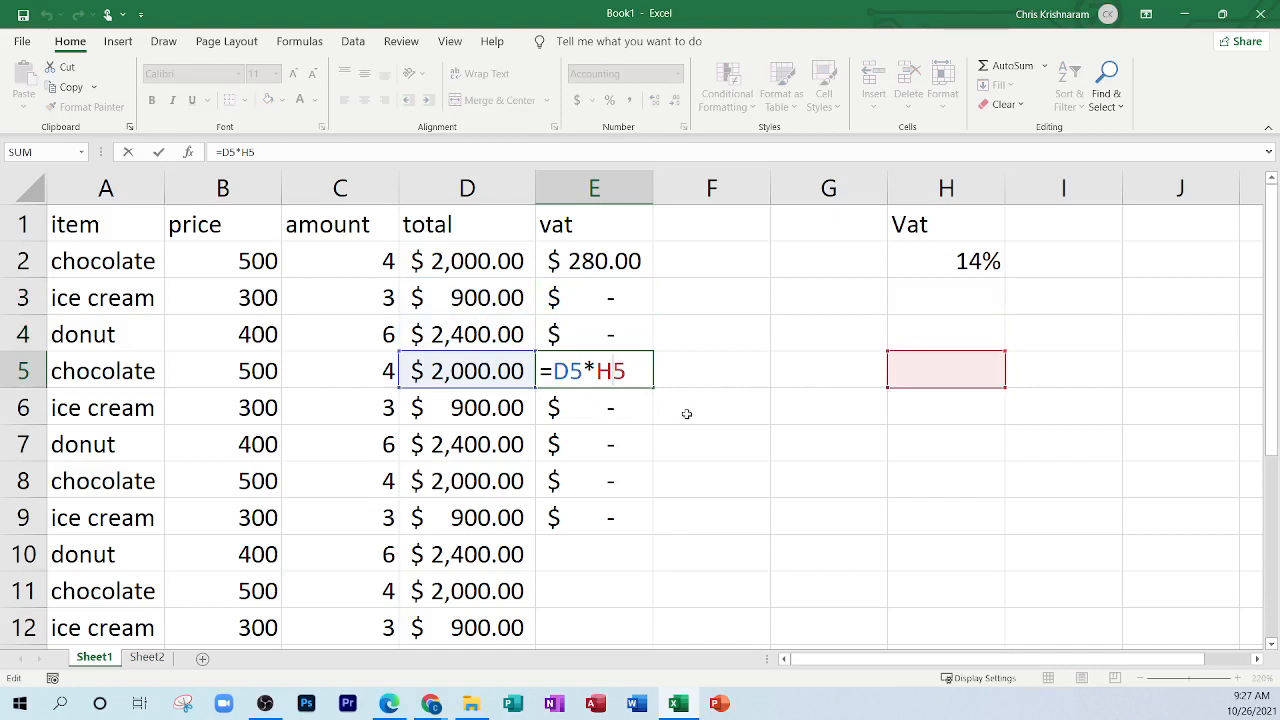
key(Escape)
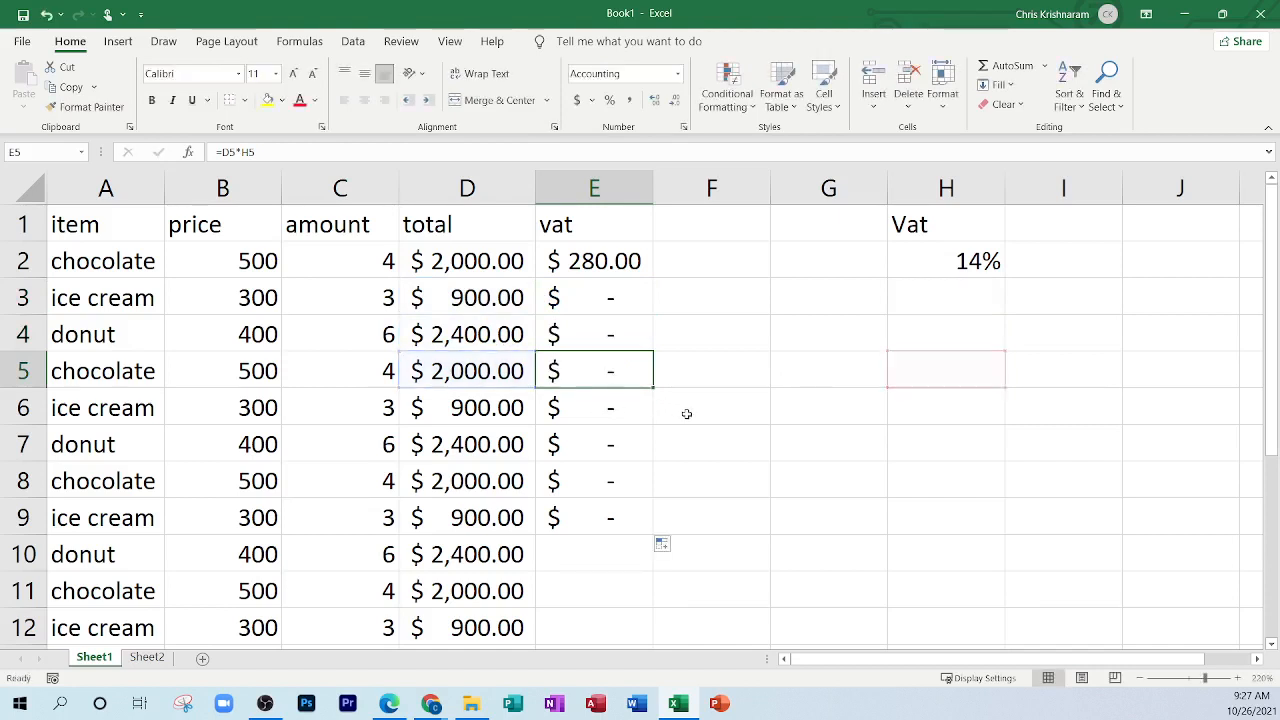
click(980, 265)
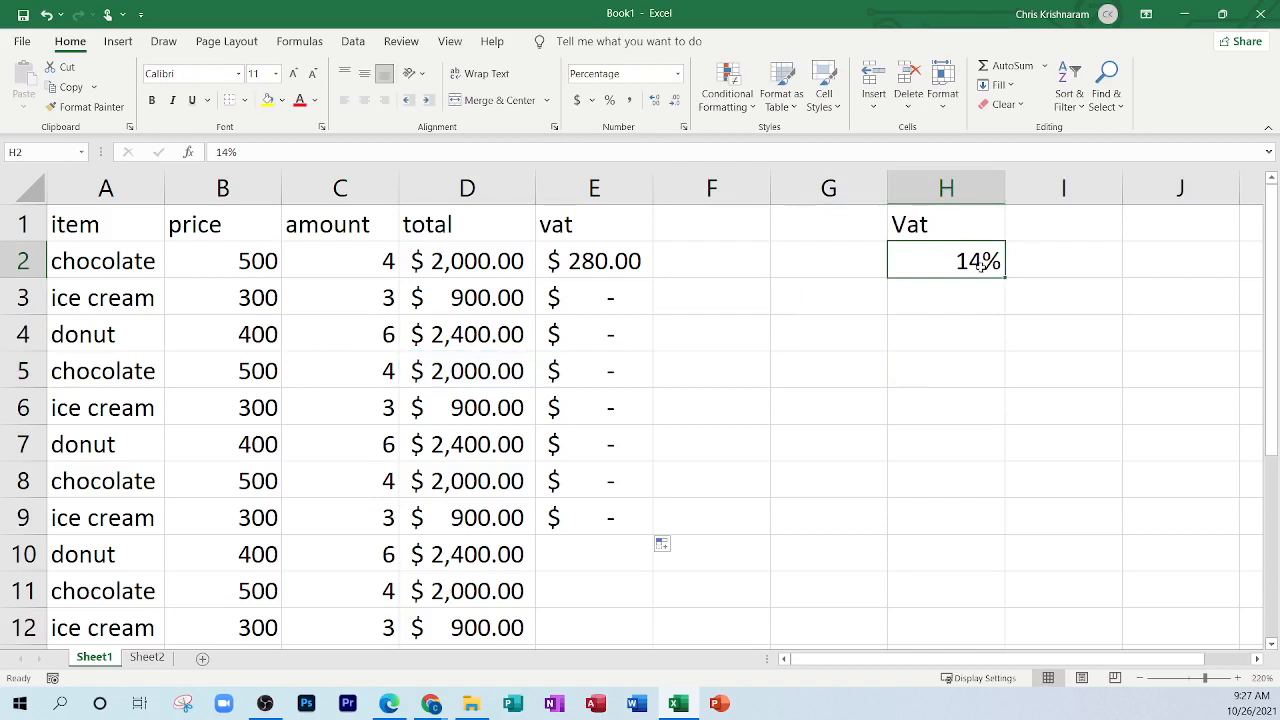
double_click(980, 263)
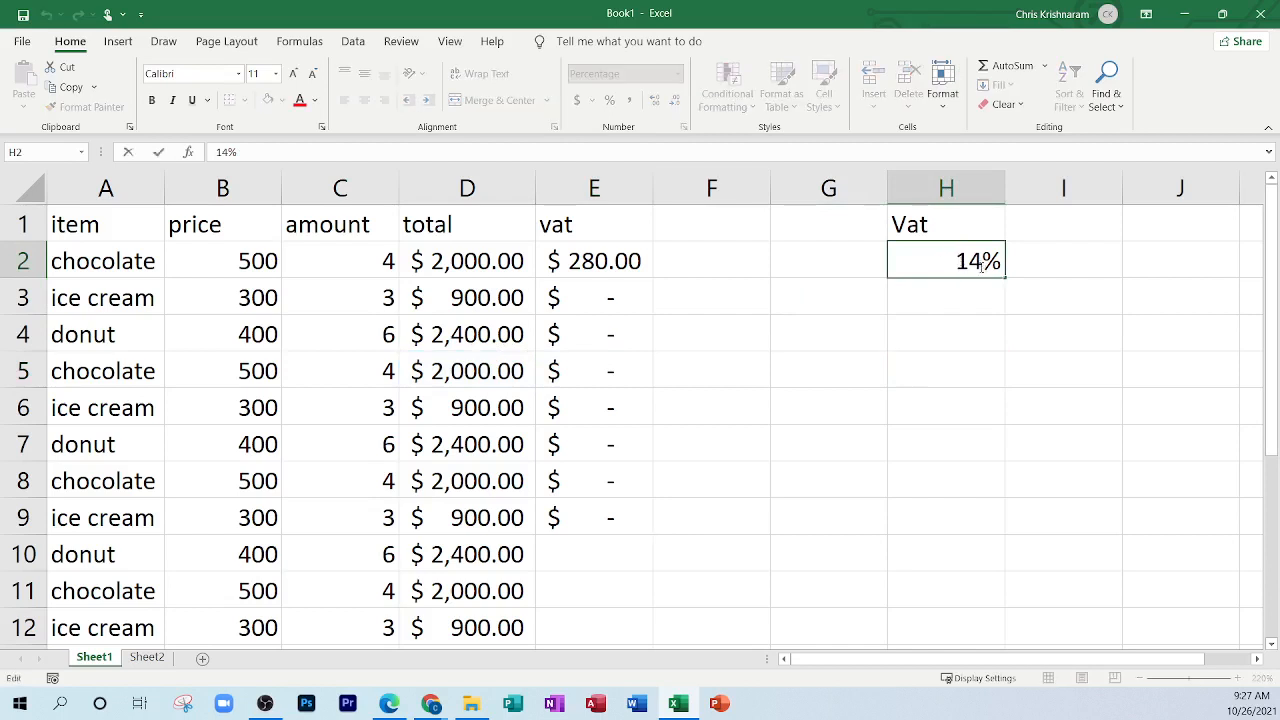
click(930, 304)
Step: Make the rate reference absolute in cell E2, so its formula reads =D2*$H$2
double_click(620, 263)
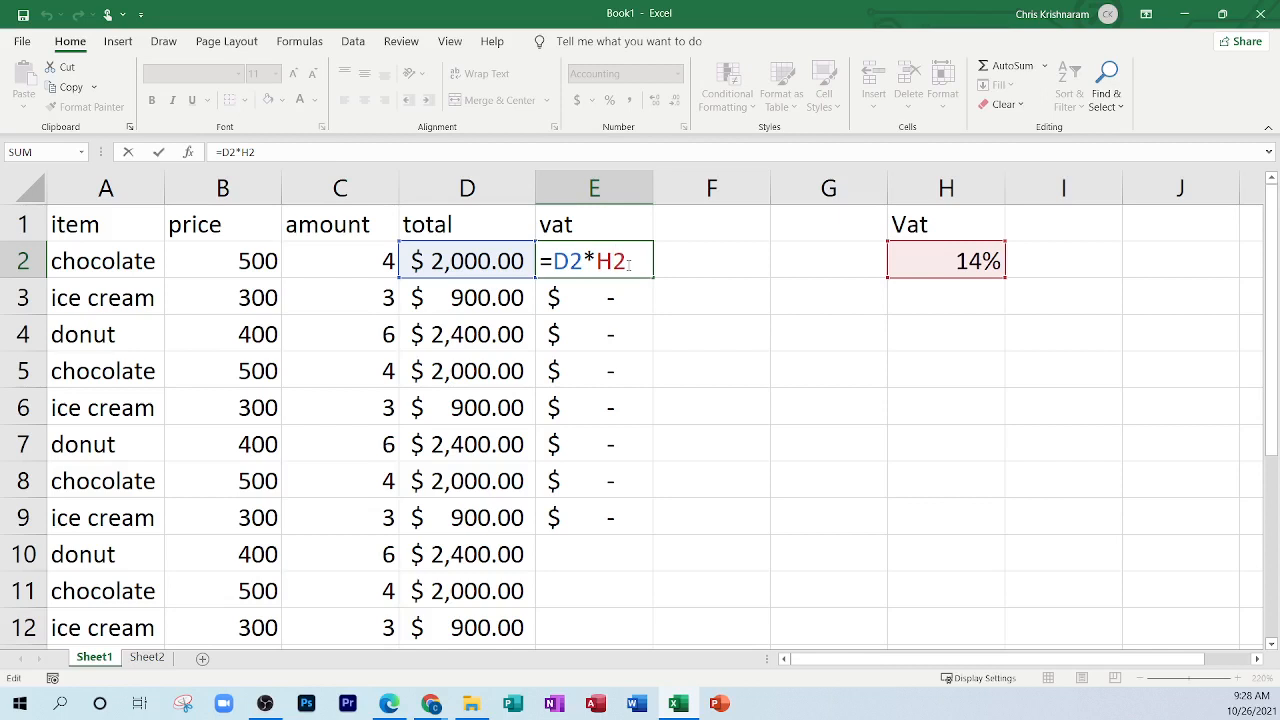
text($H$)
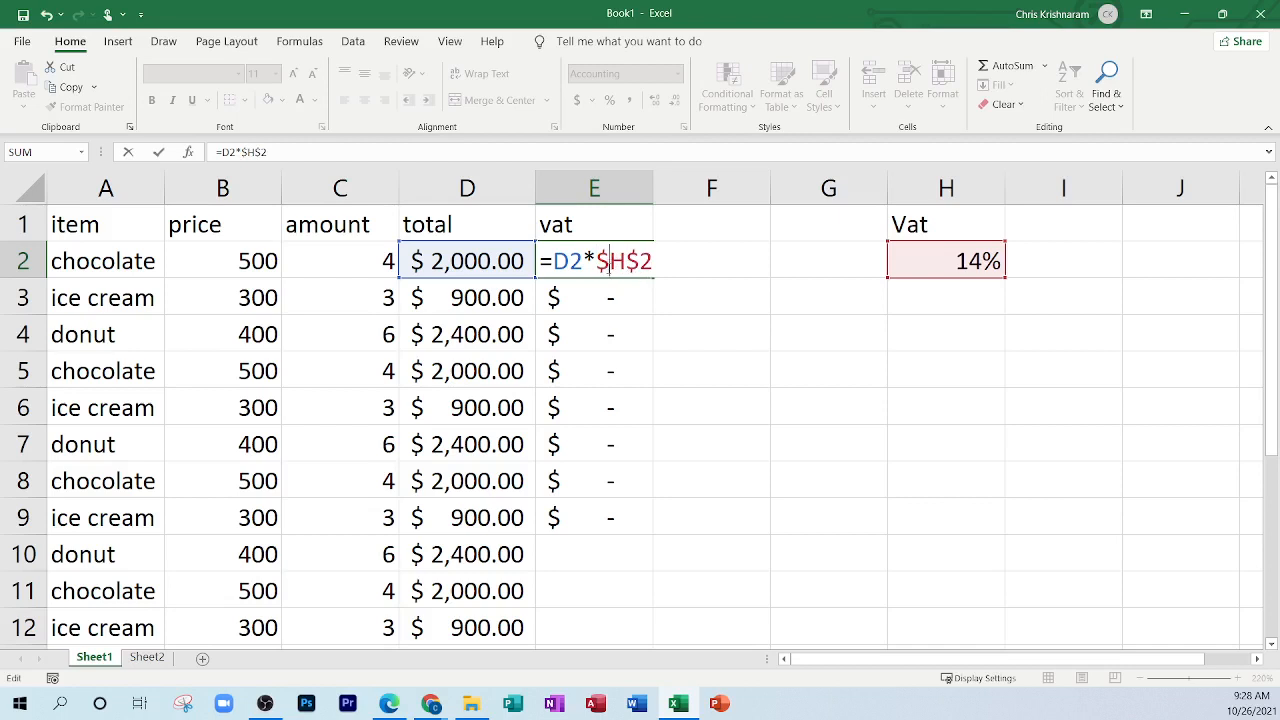
drag(619, 261, 597, 261)
drag(626, 261, 652, 261)
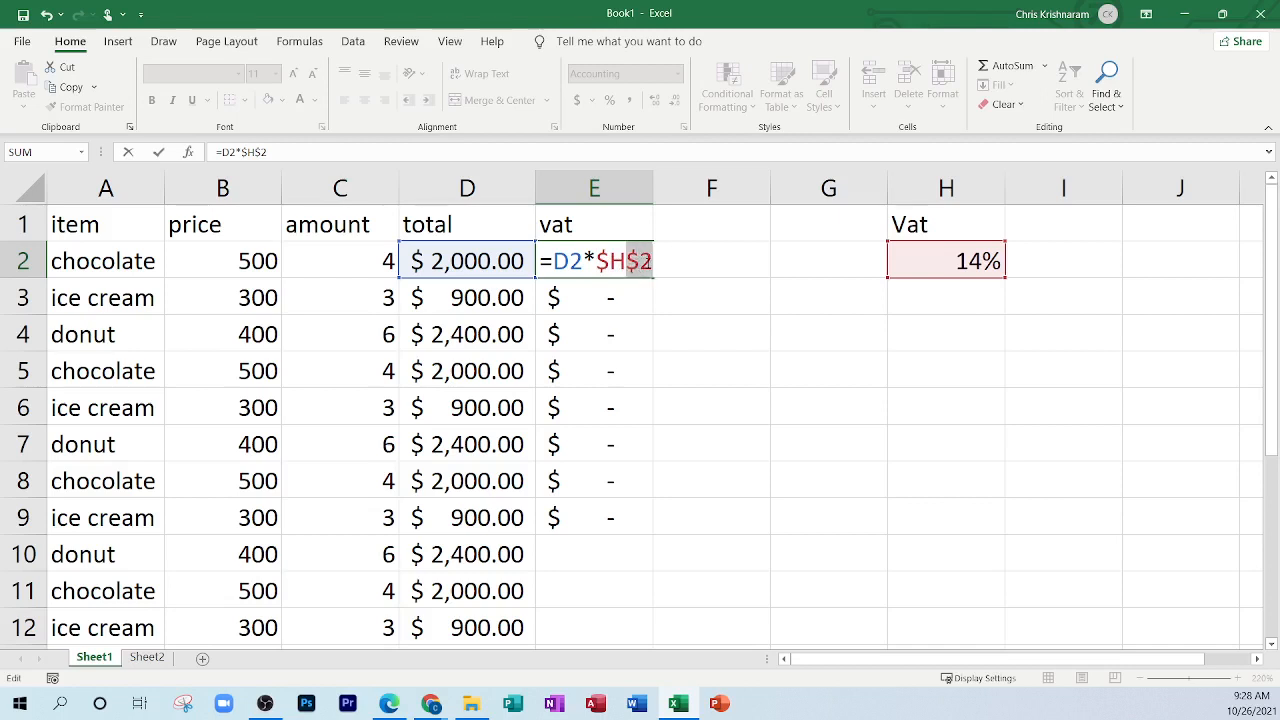
click(720, 266)
Step: Try a longer absolute reference, $Hr$278, in the E2 formula and restore the reference to $H$2
click(628, 273)
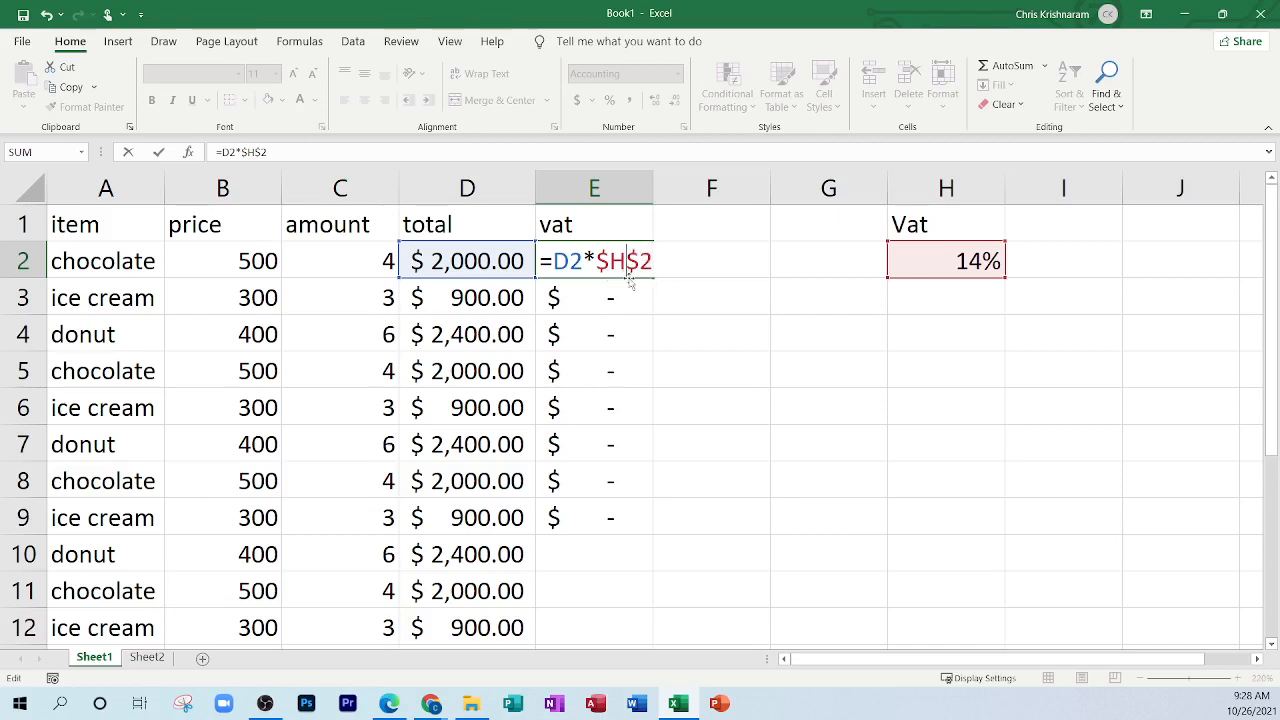
text(r)
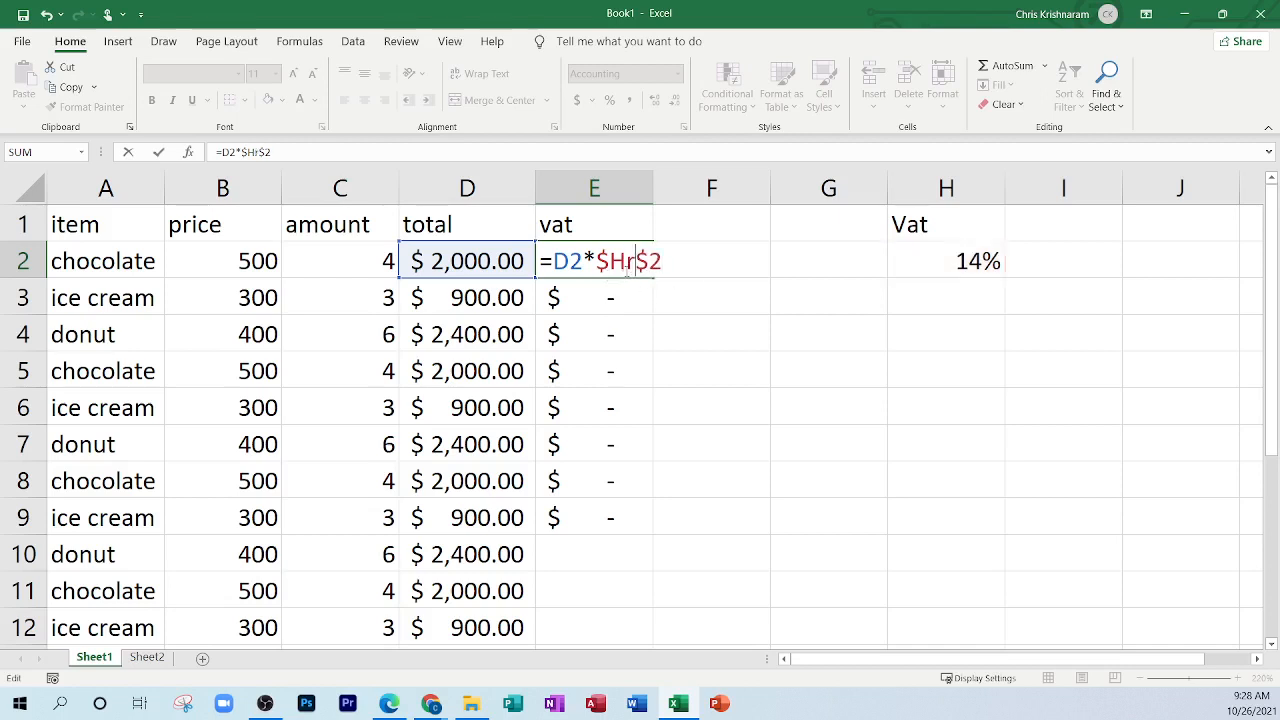
click(662, 268)
text(78)
drag(595, 268, 688, 264)
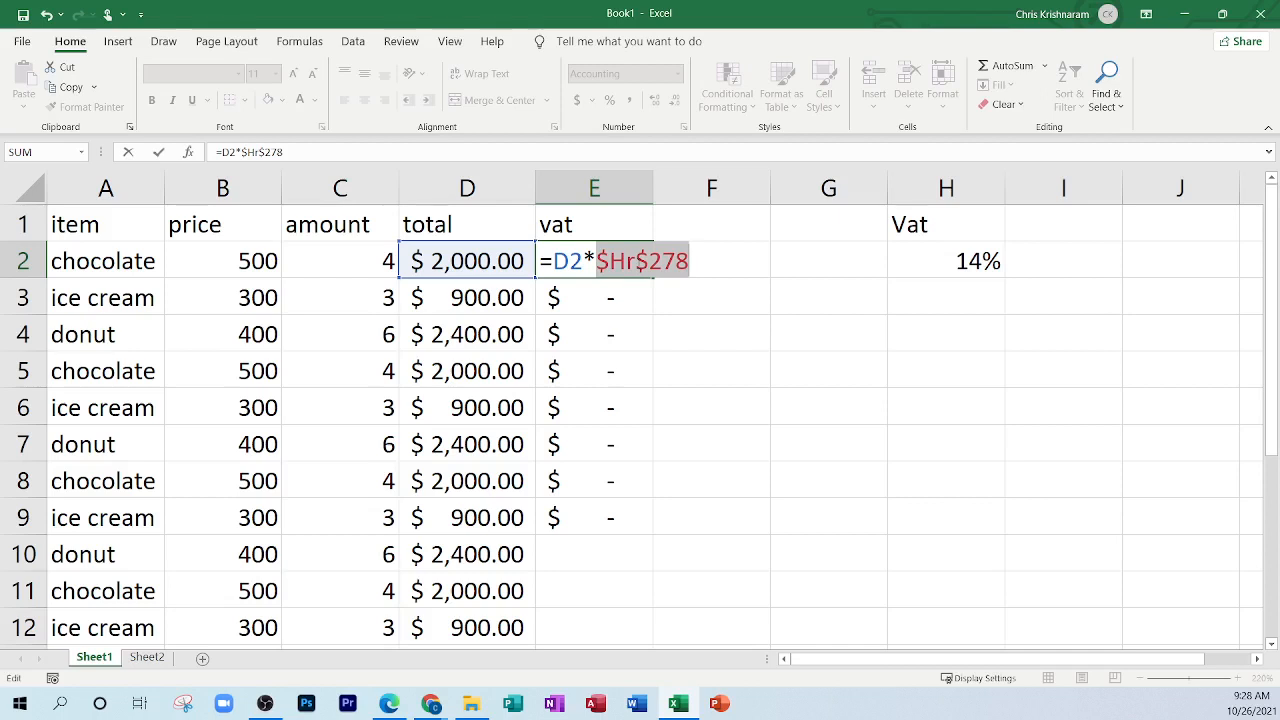
drag(636, 263, 649, 263)
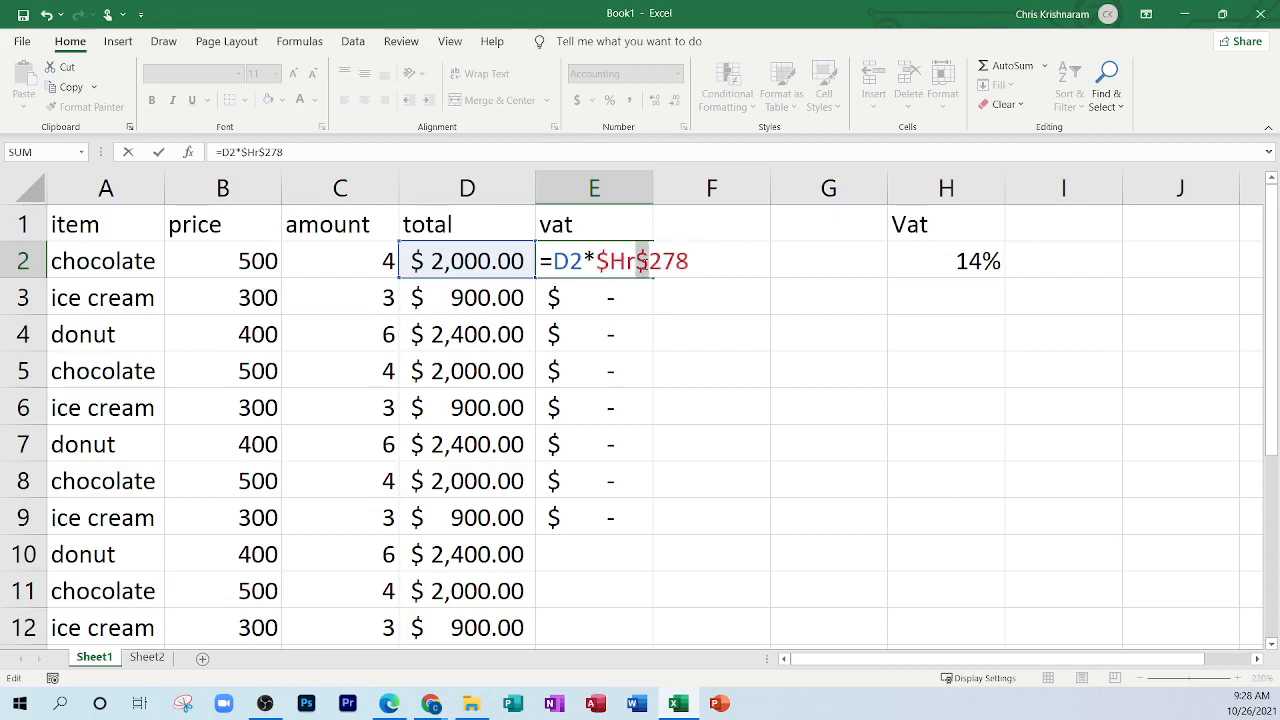
click(654, 270)
key(Delete)
key(Delete)
key(Left)
key(Left)
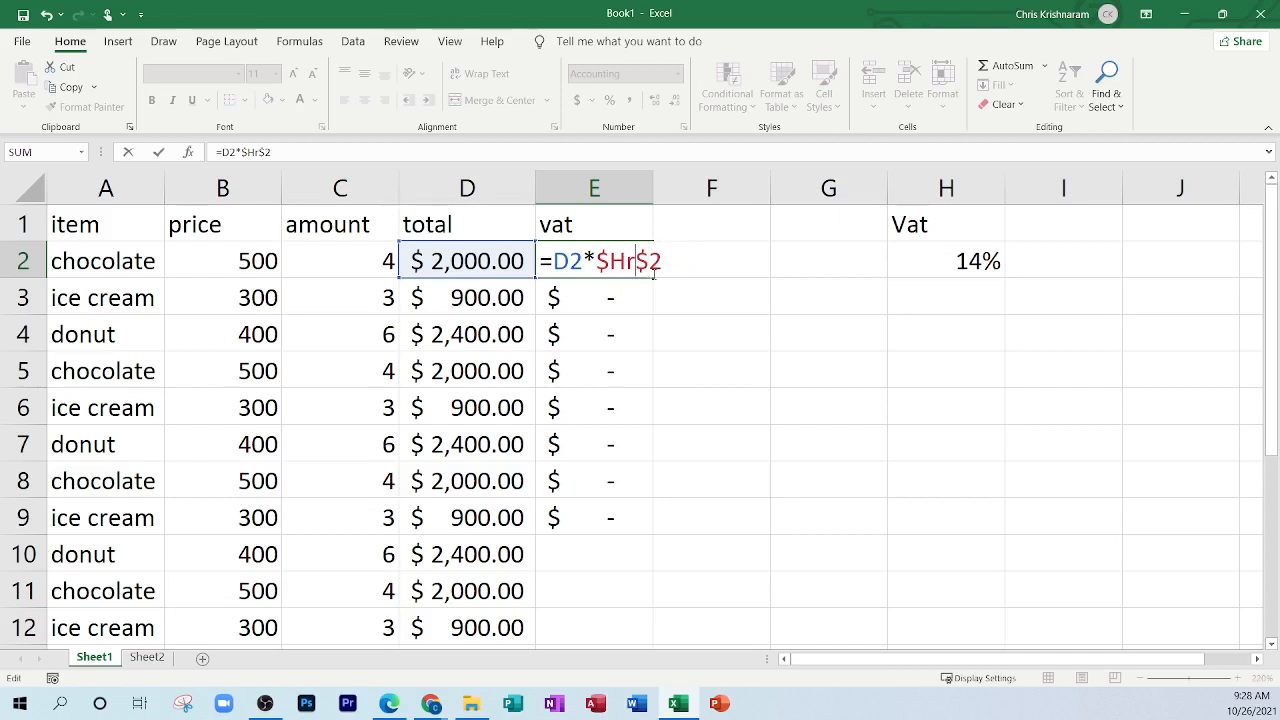
key(BackSpace)
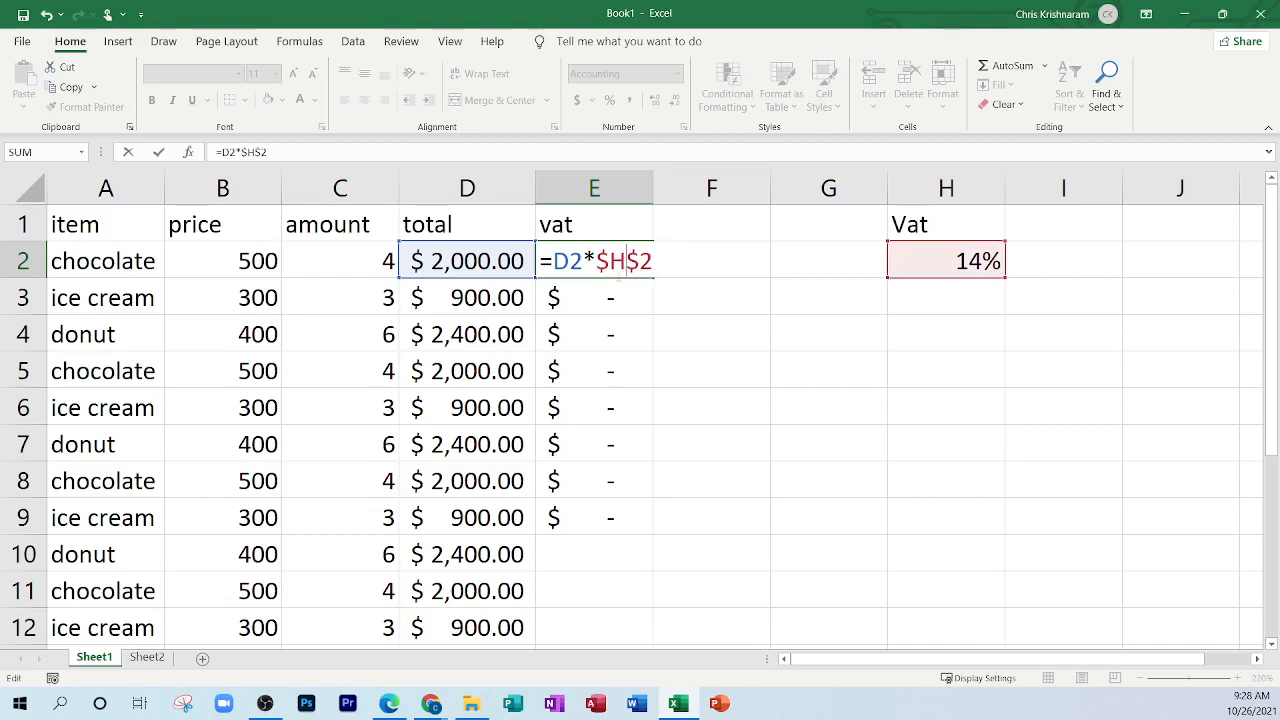
Step: Confirm the absolute VAT formula in E2, fill it down through E9, and check the copied formula in E9
key(Return)
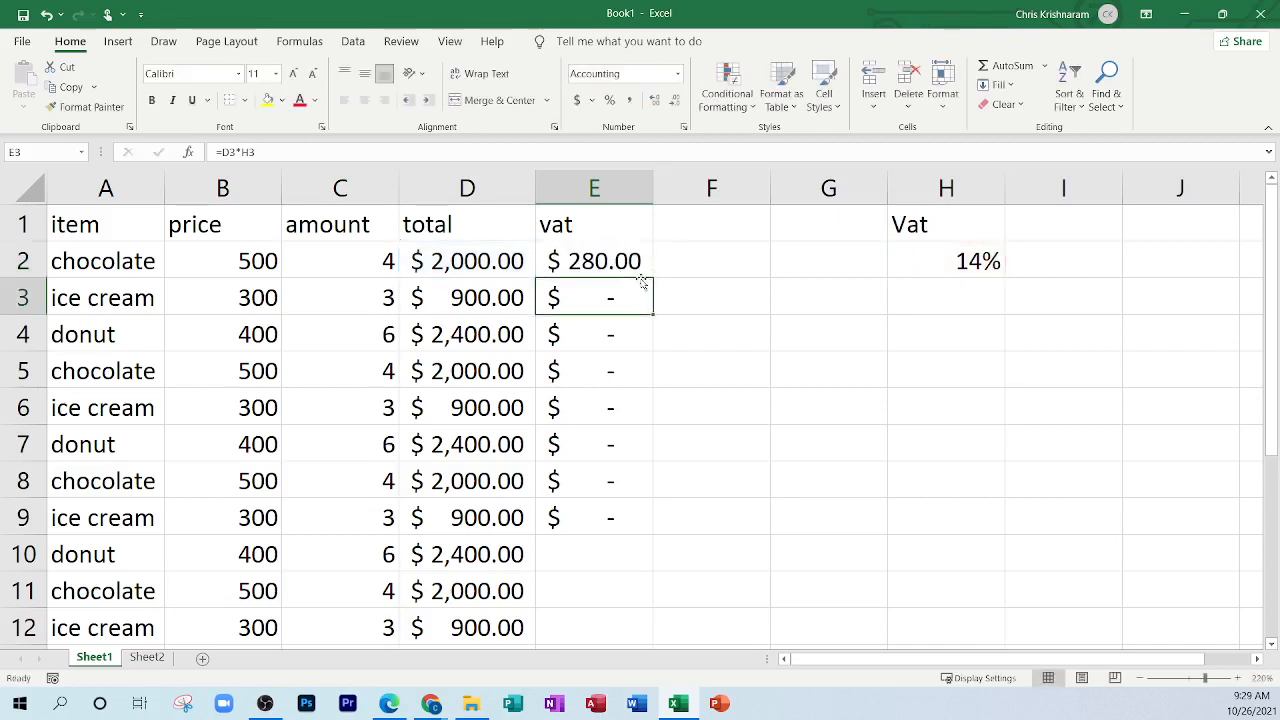
click(636, 265)
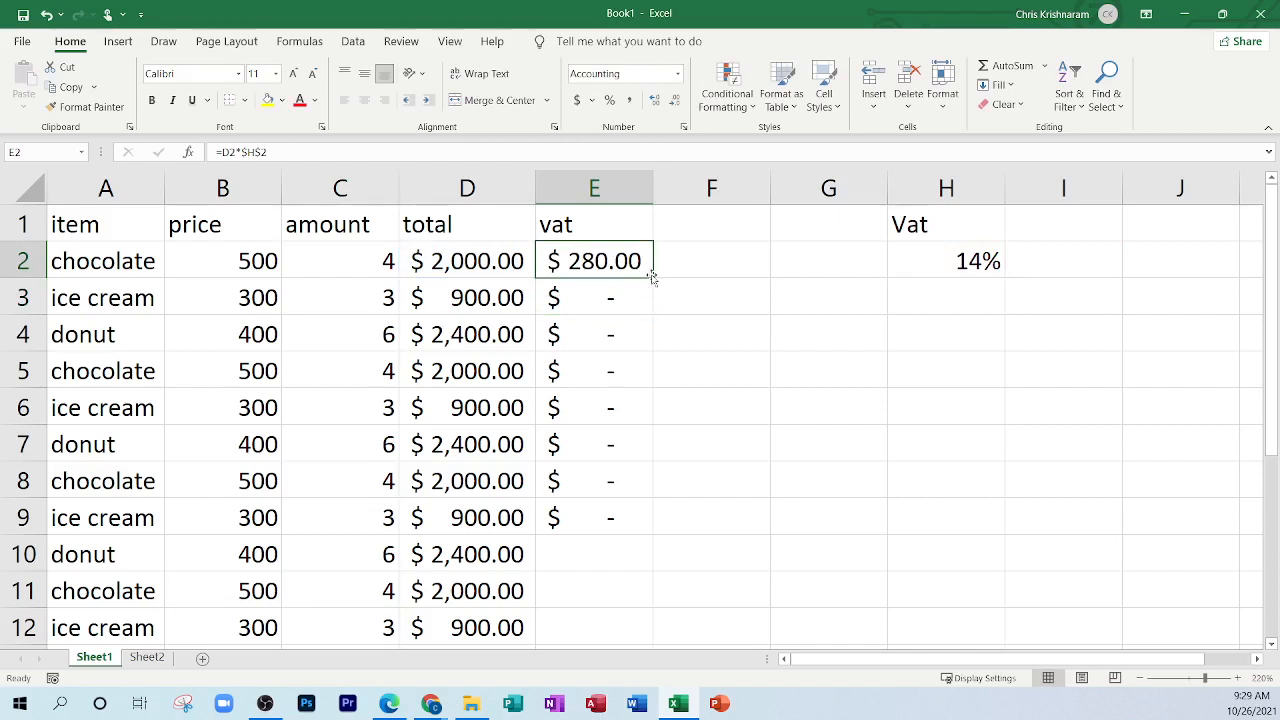
drag(654, 280, 650, 528)
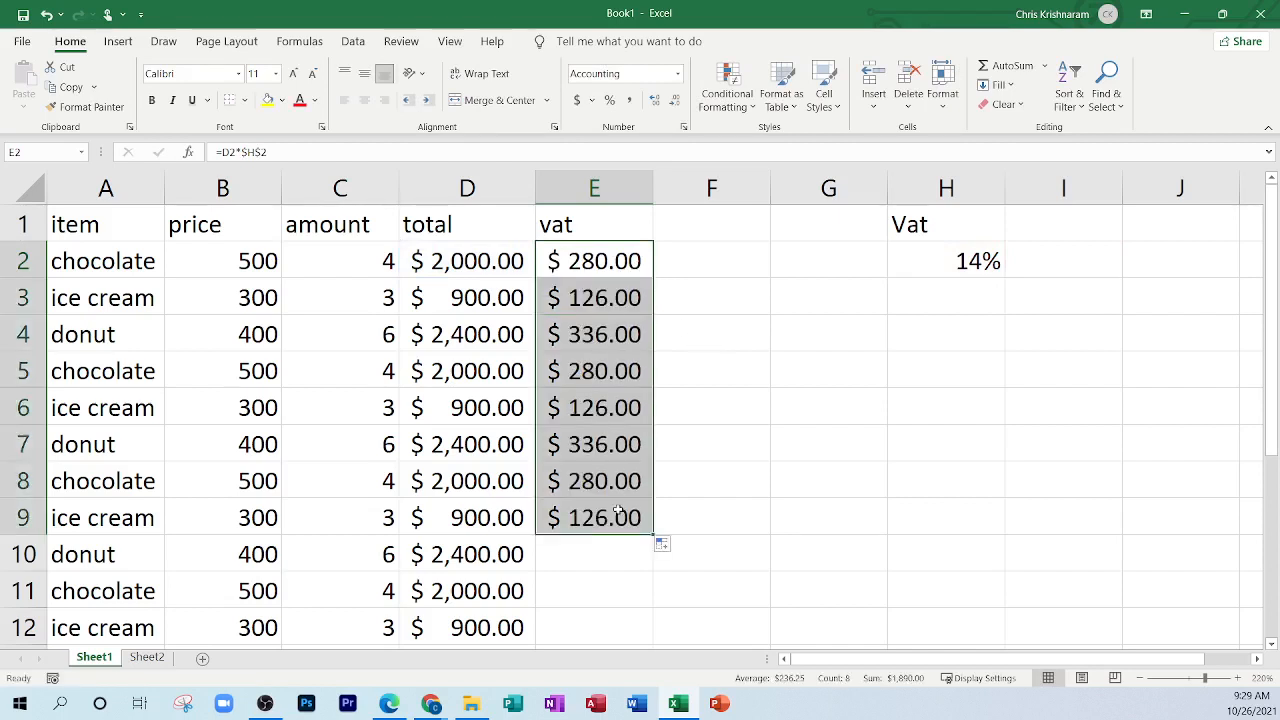
double_click(598, 512)
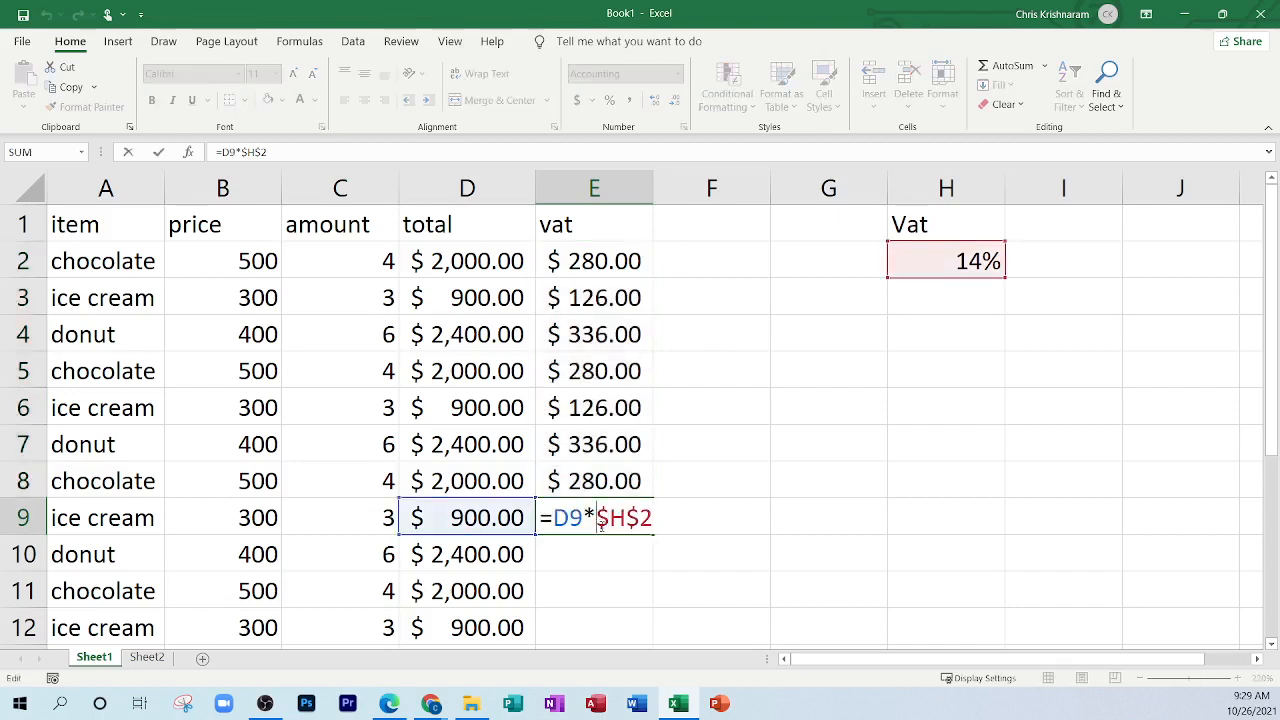
drag(598, 517, 653, 517)
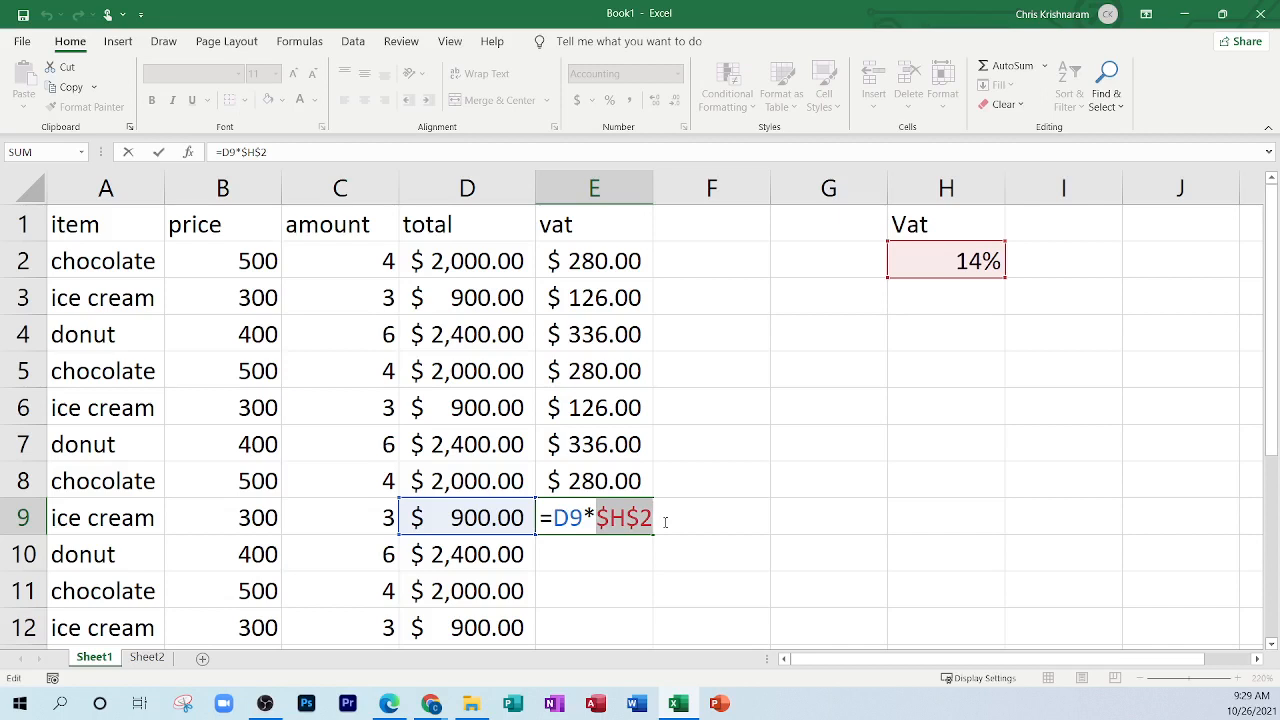
click(687, 424)
key(Escape)
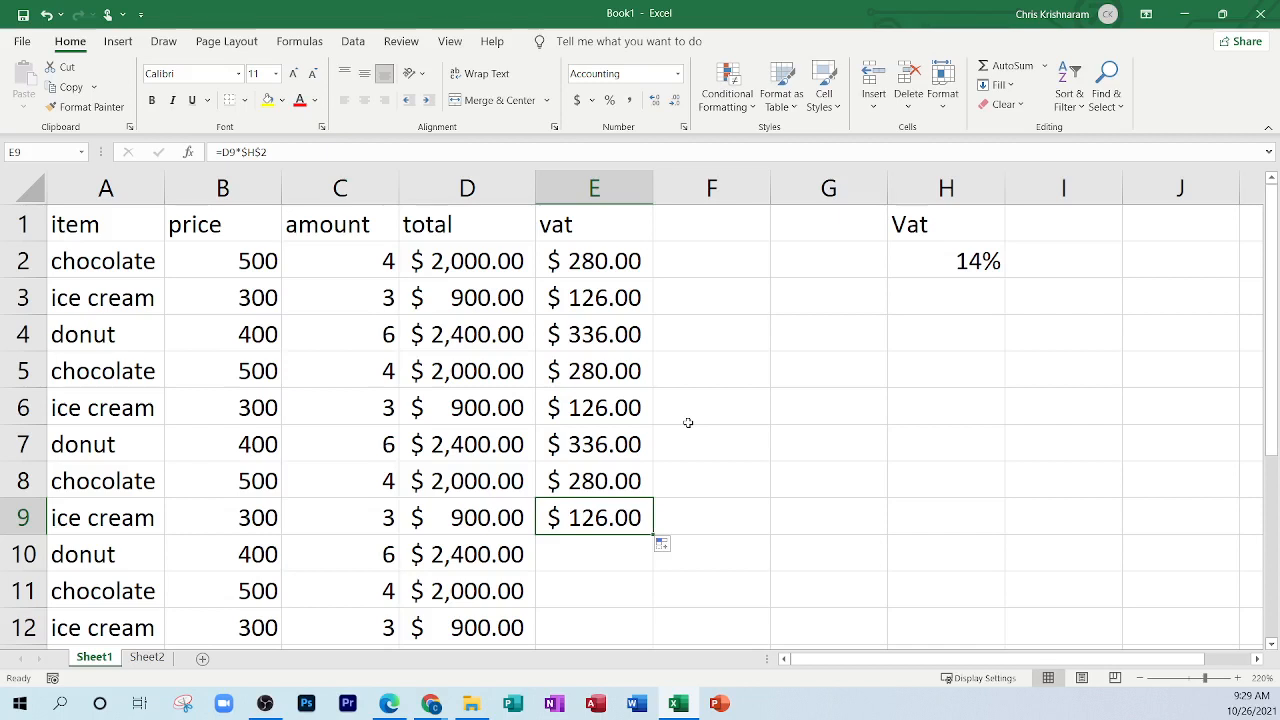
Step: Name the VAT rate cell H2 as vat
click(955, 262)
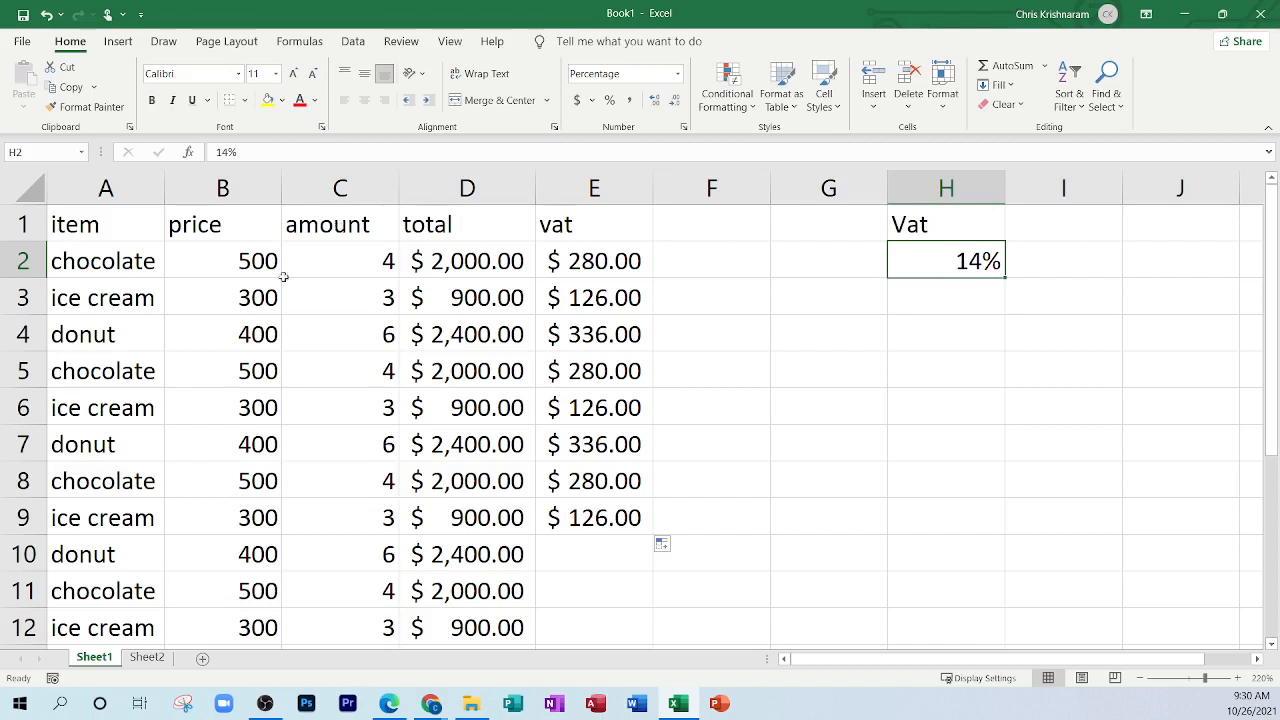
click(6, 152)
text(vat)
key(Return)
Step: Replace the $H$2 reference in the E2 formula with the cell name, giving =D2*vat
click(580, 259)
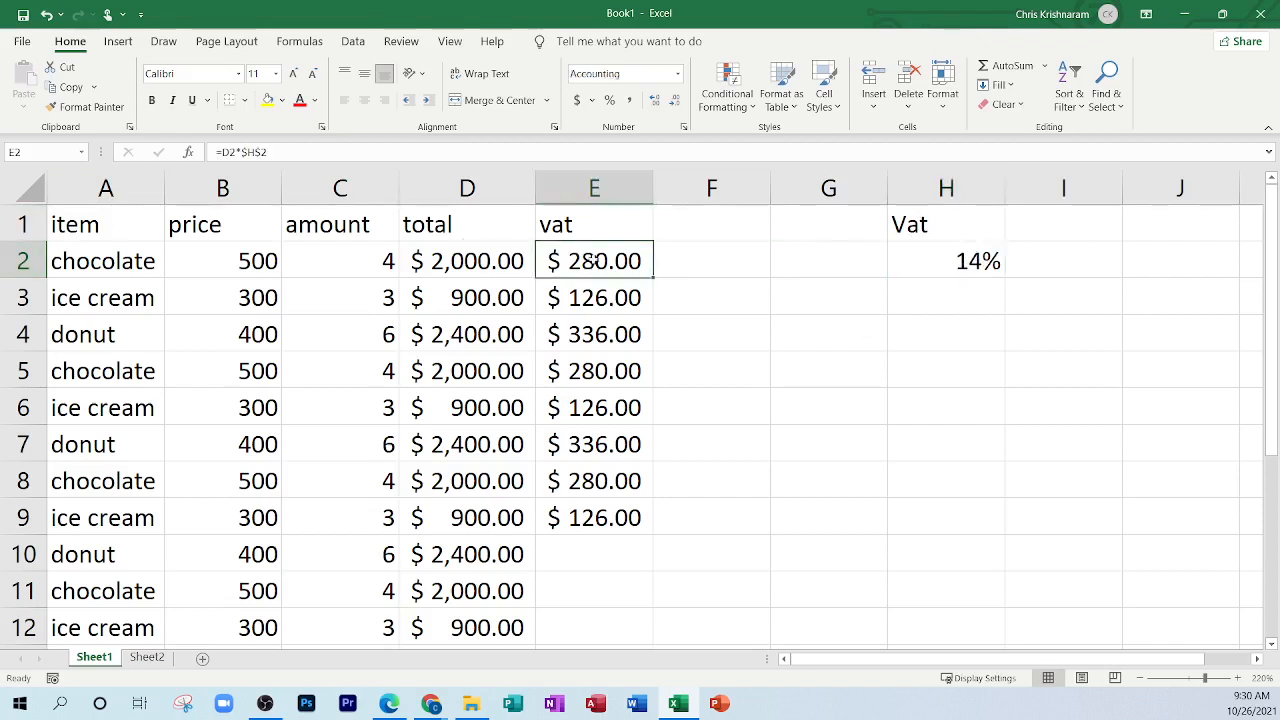
double_click(594, 260)
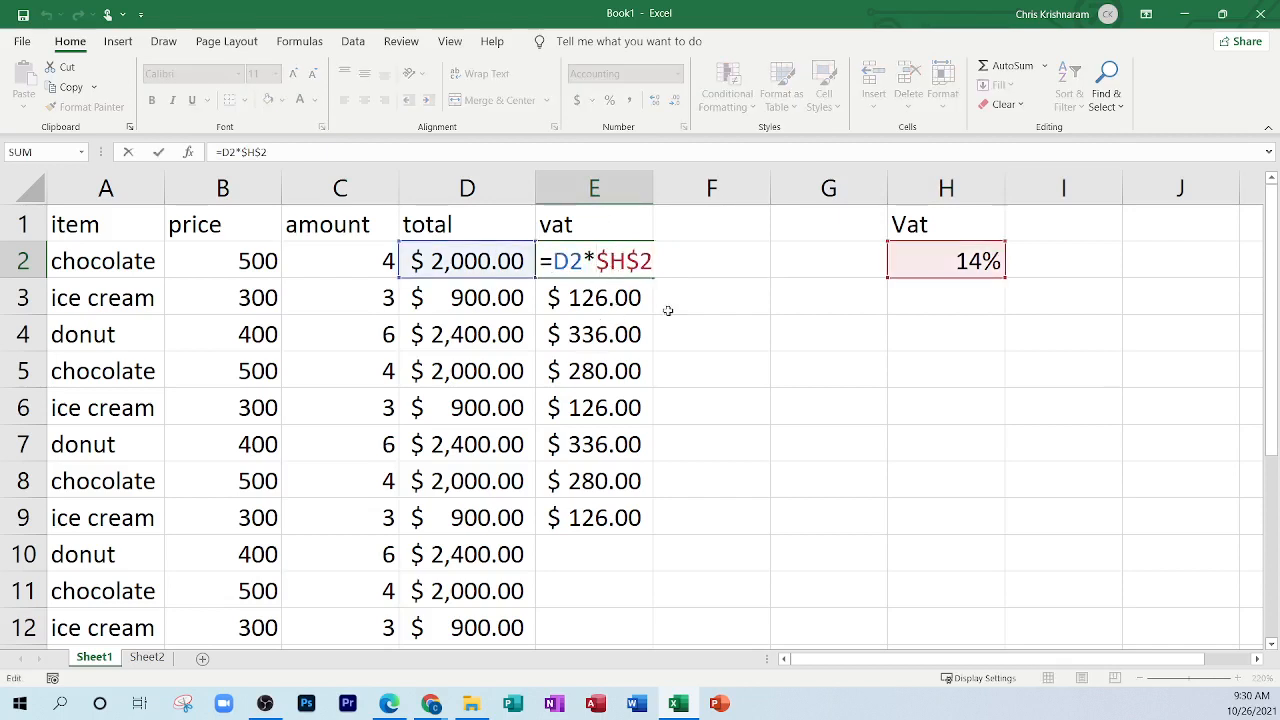
key(Return)
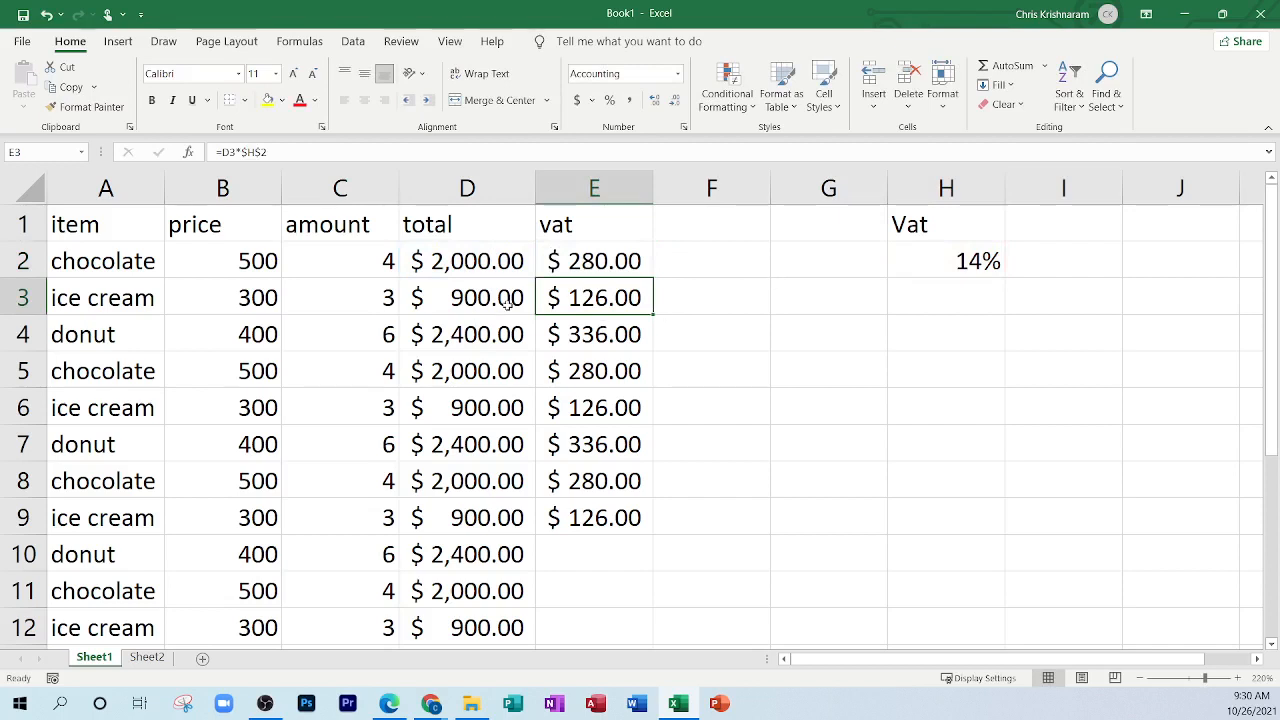
double_click(582, 265)
click(599, 263)
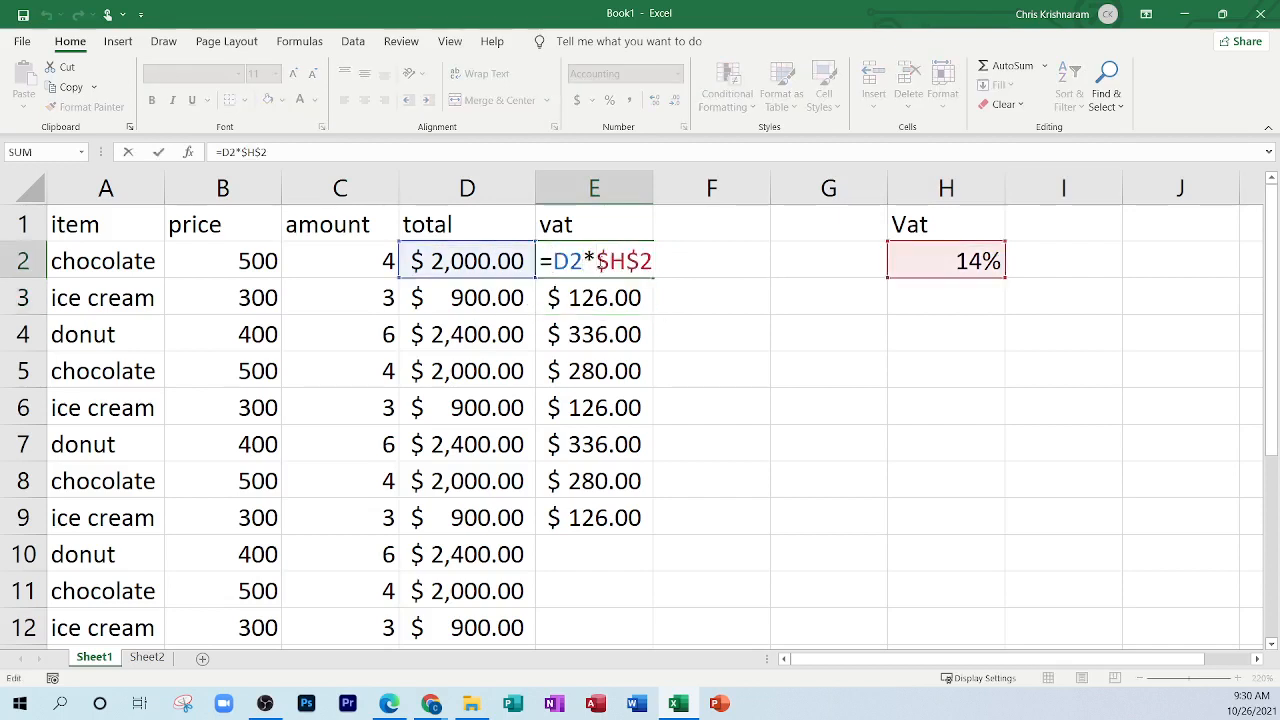
key(Delete)
key(Delete)
key(Delete)
key(Delete)
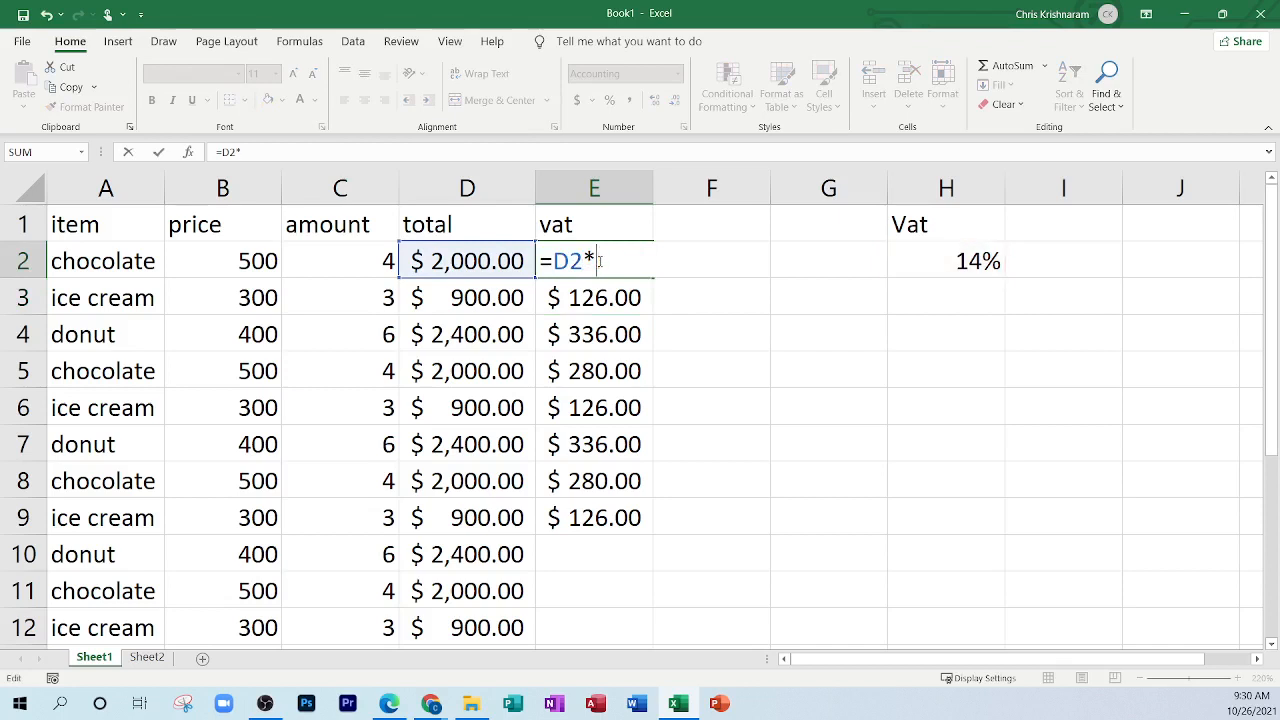
text(vat)
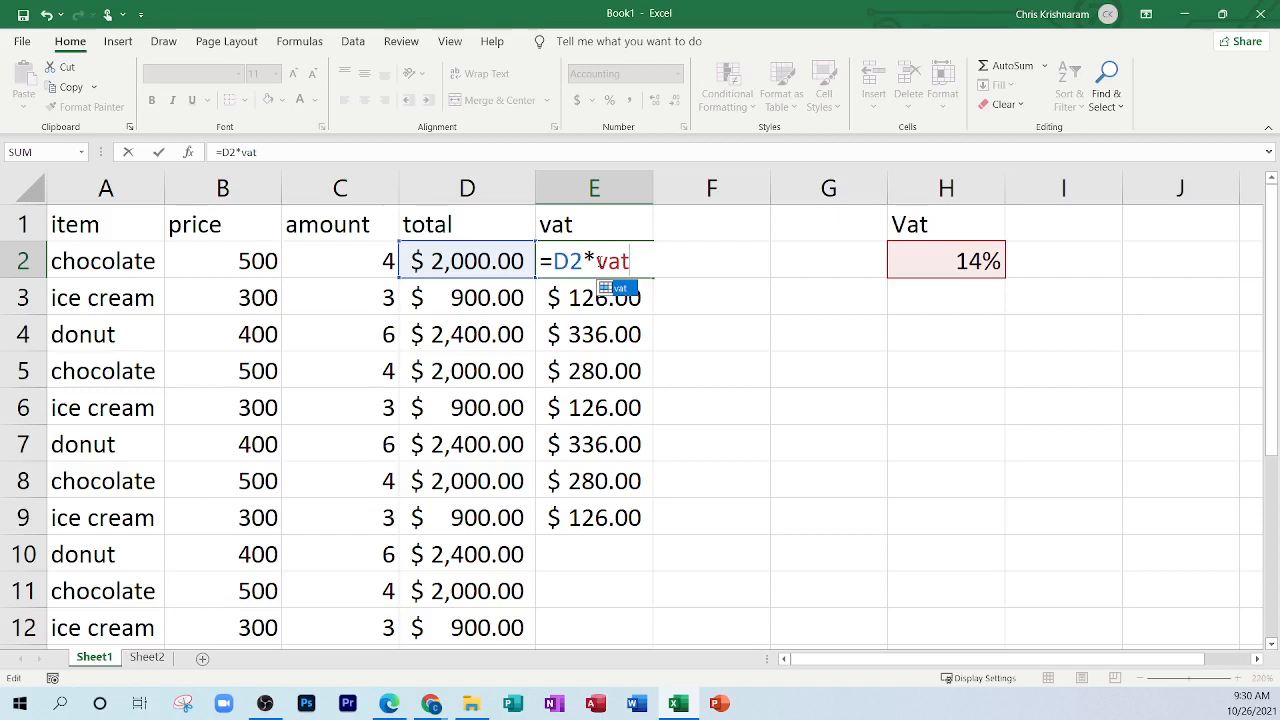
key(Return)
click(598, 260)
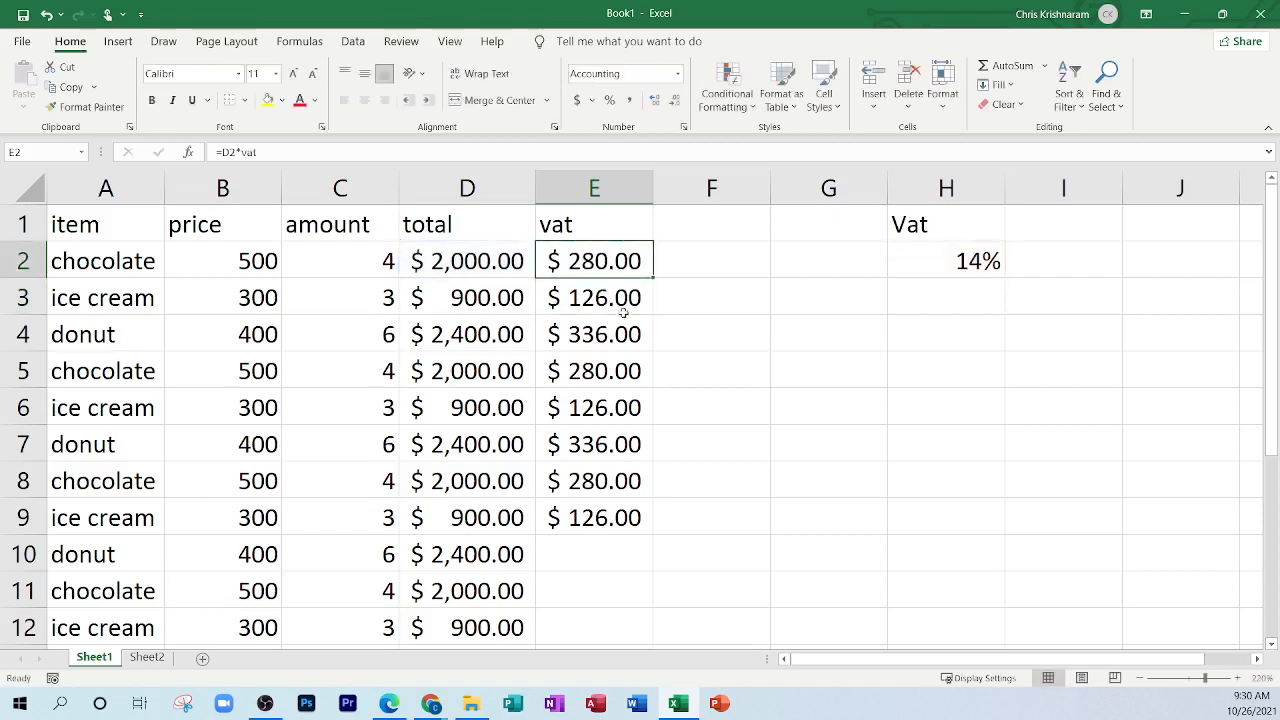
Step: Clear the old VAT formulas in E3:E9 and fill the =D2*vat formula from E2 down through E19
drag(618, 300, 590, 532)
key(Delete)
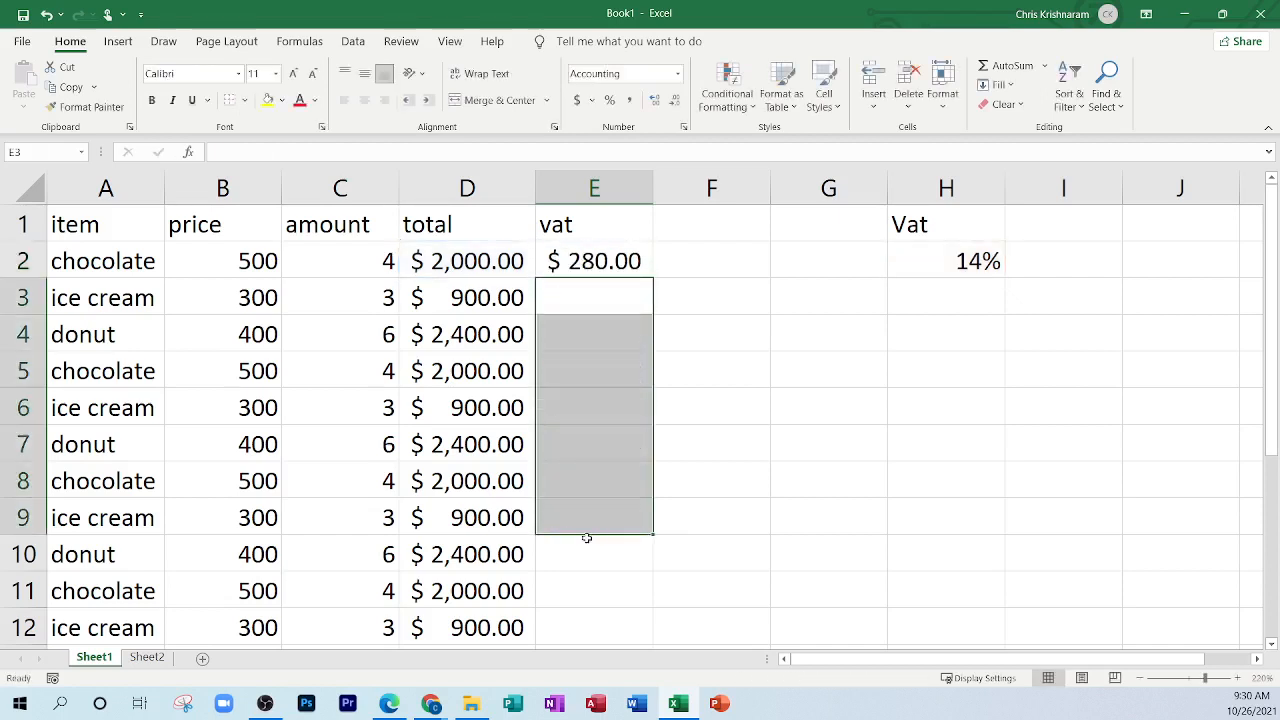
click(600, 262)
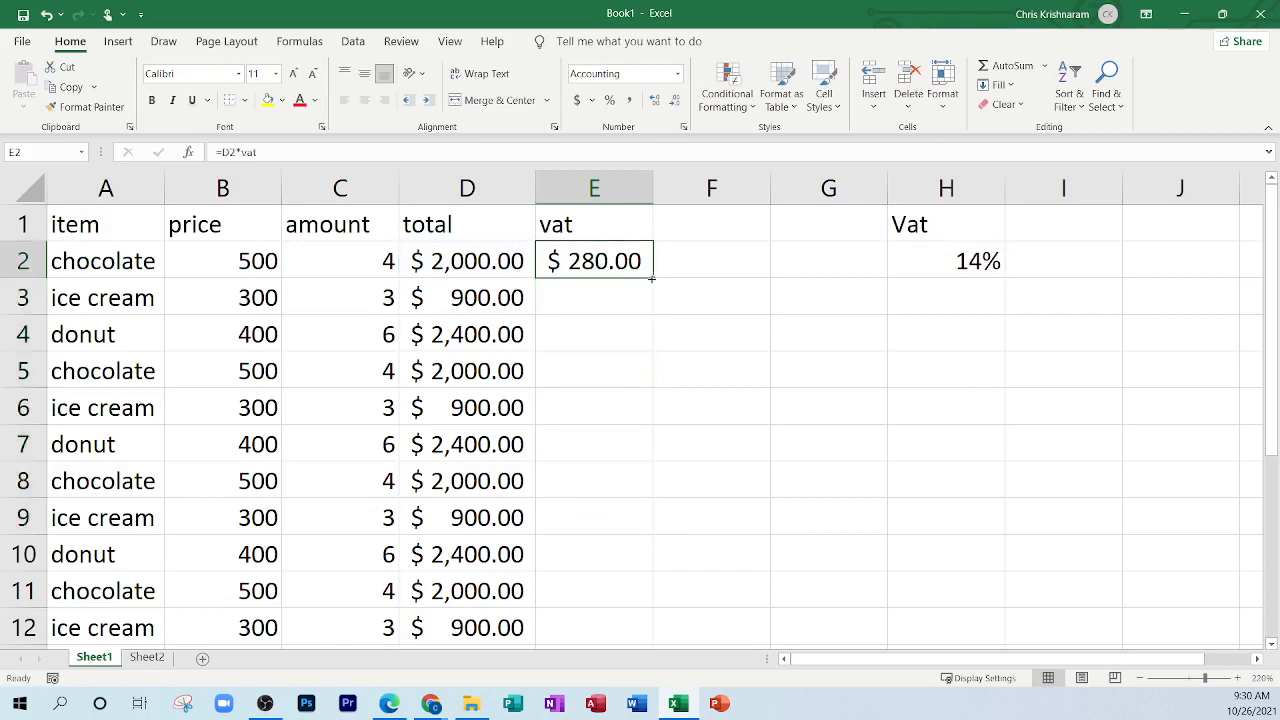
double_click(655, 279)
scroll(621, 360, down, 4)
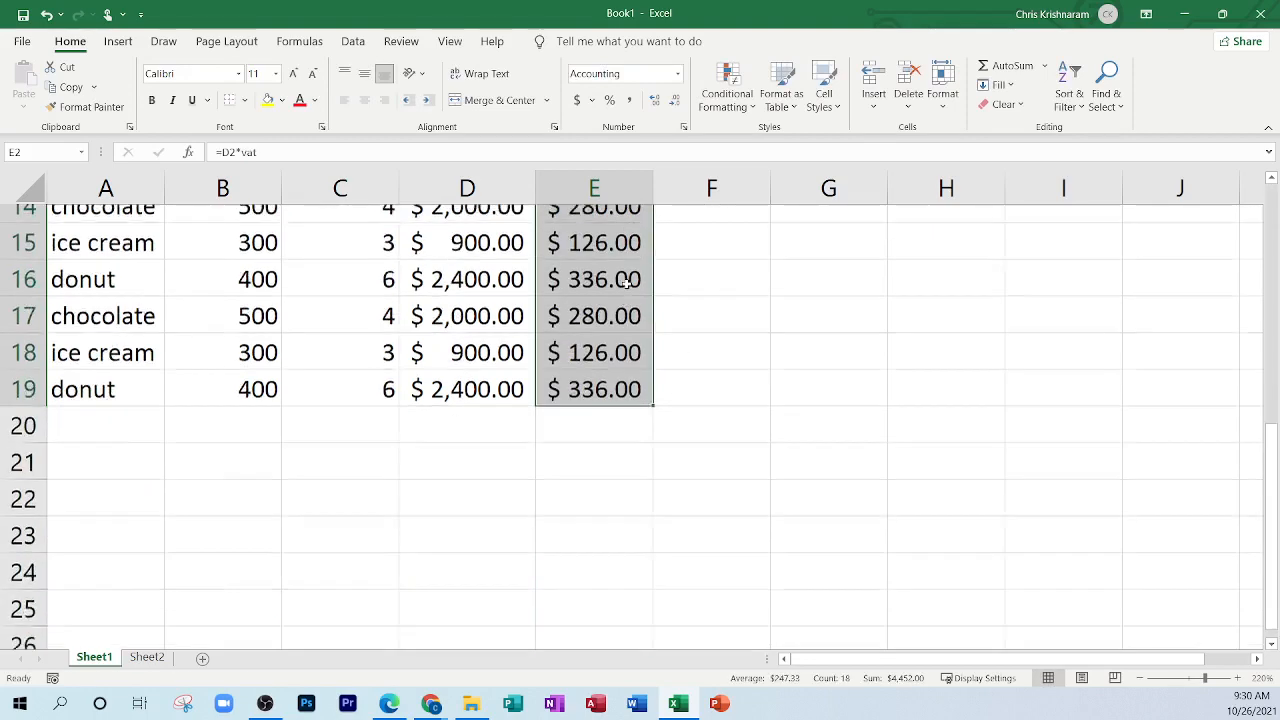
scroll(621, 360, up, 2)
Step: Delete the stray formula in F13 and check the copied VAT formulas in E5 and E8
click(728, 448)
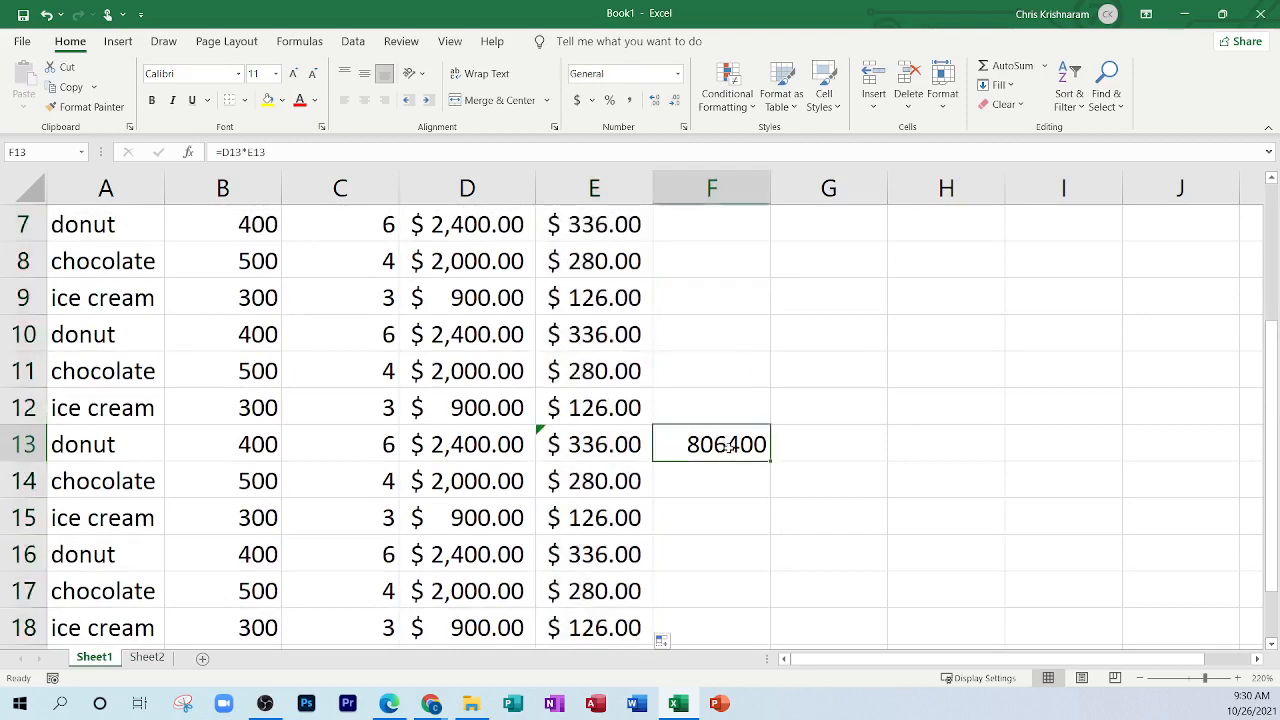
key(Delete)
scroll(689, 453, up, 2)
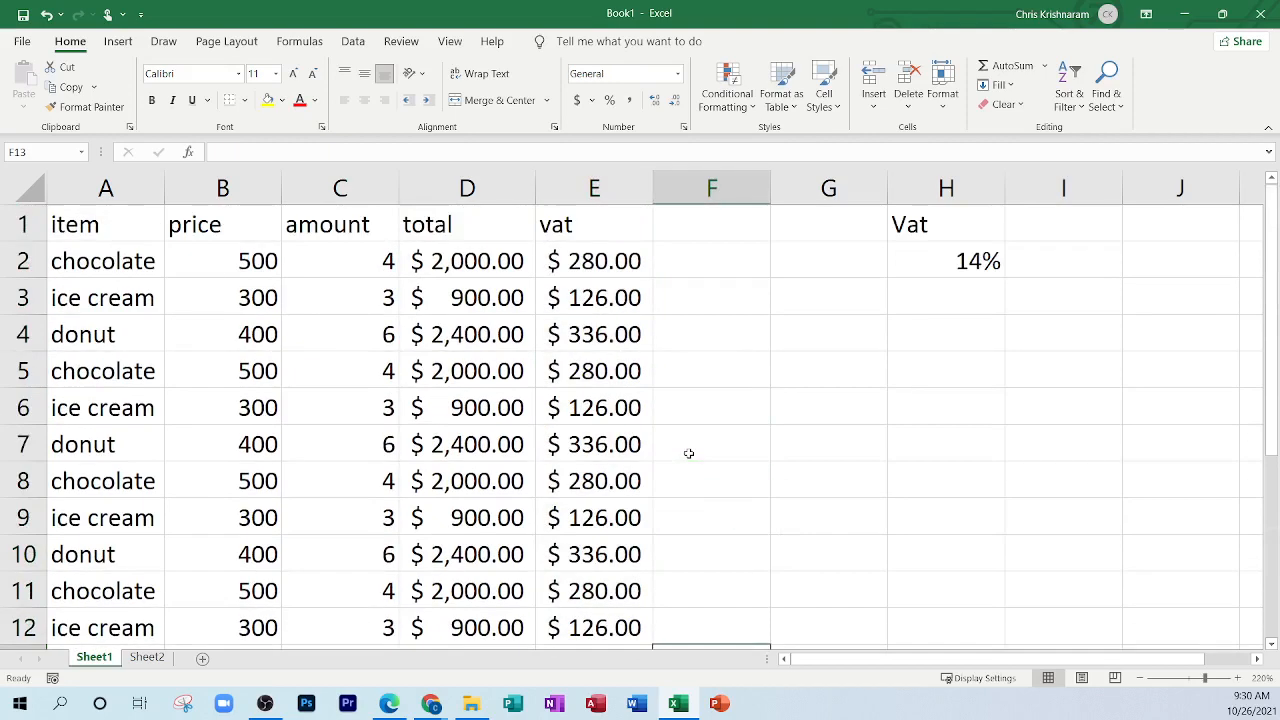
double_click(603, 371)
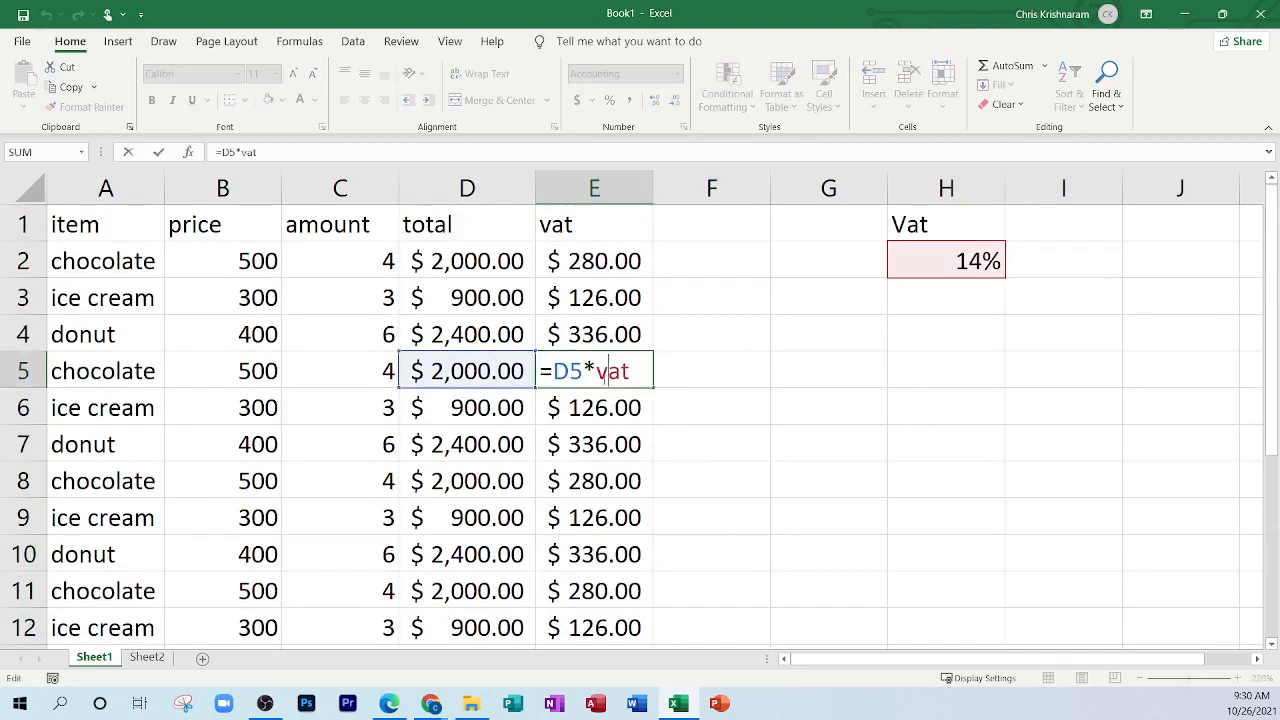
click(720, 380)
double_click(623, 479)
click(719, 489)
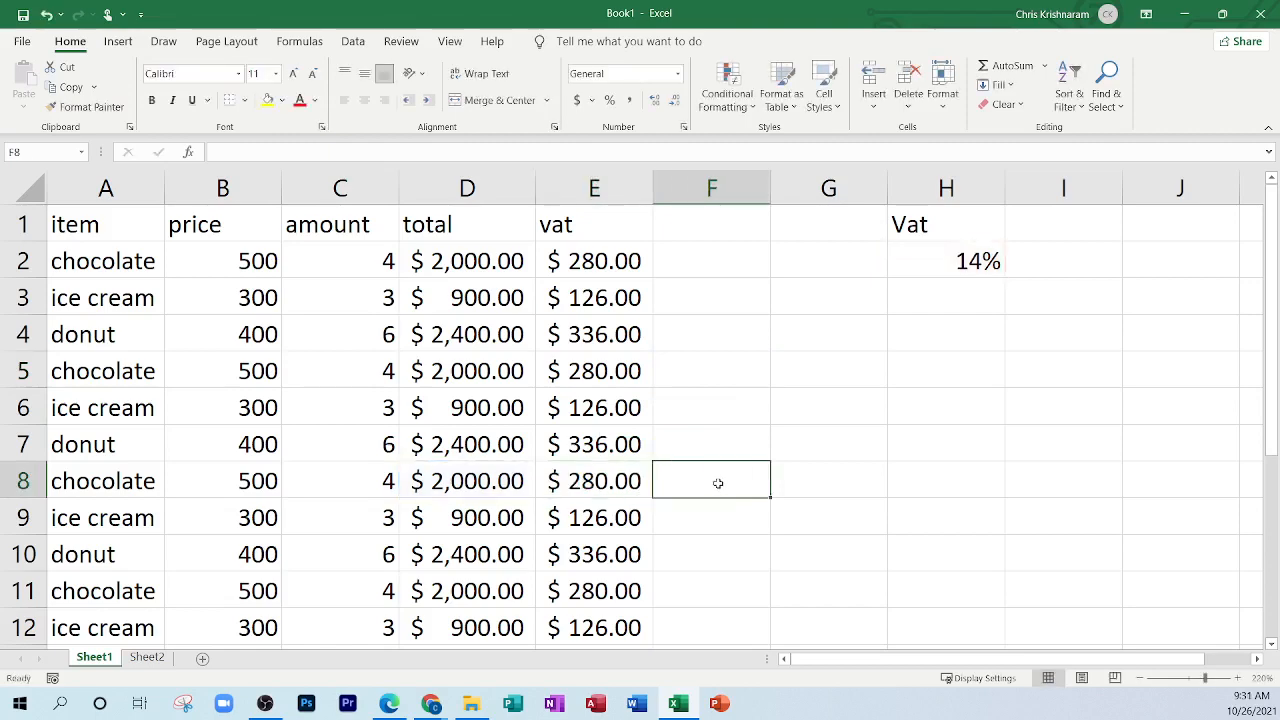
Step: Show the sheet's formulas instead of their results and label the total column in D20 as "relative addressing"
key(ctrl+grave)
scroll(697, 474, down, 3)
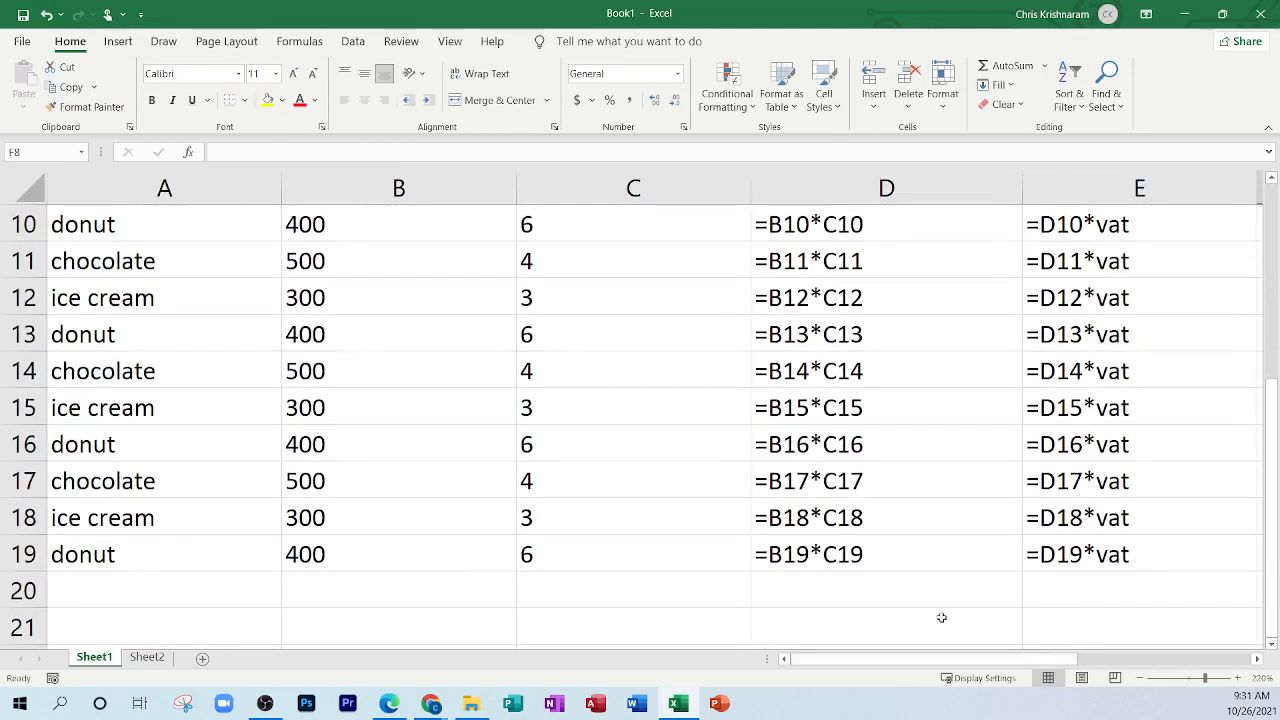
click(903, 591)
text(relat)
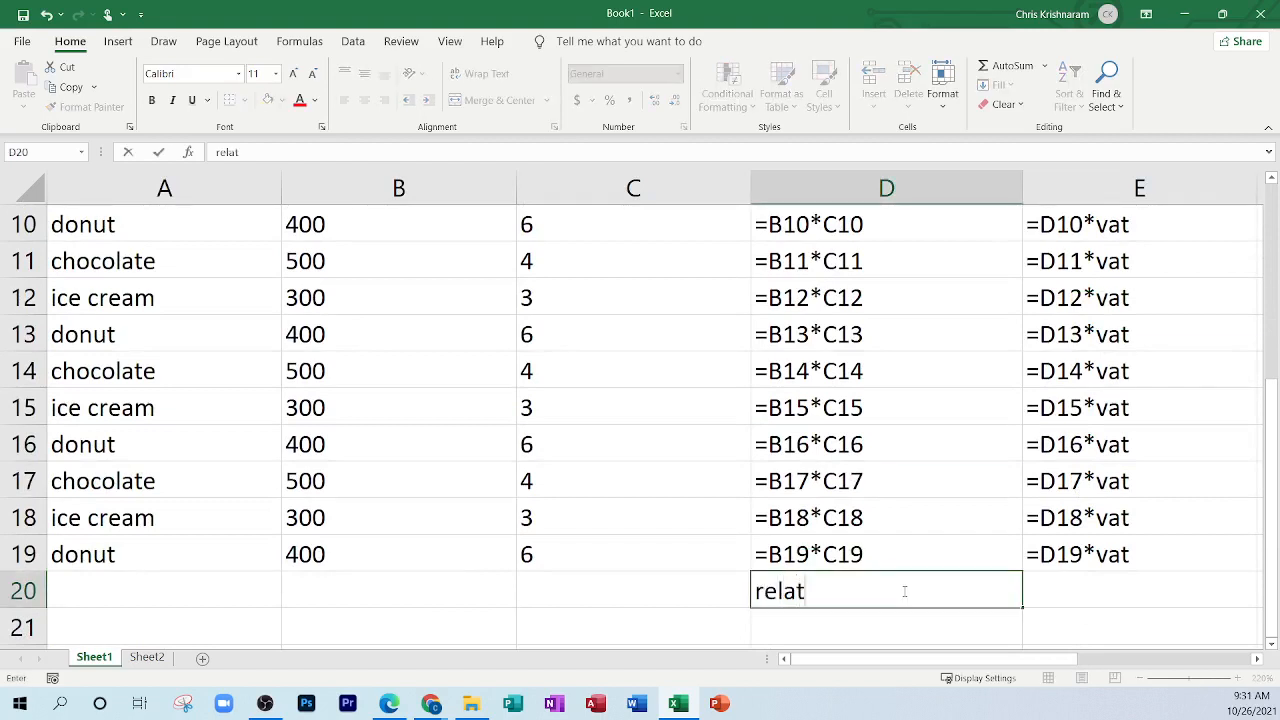
text(ive addressing)
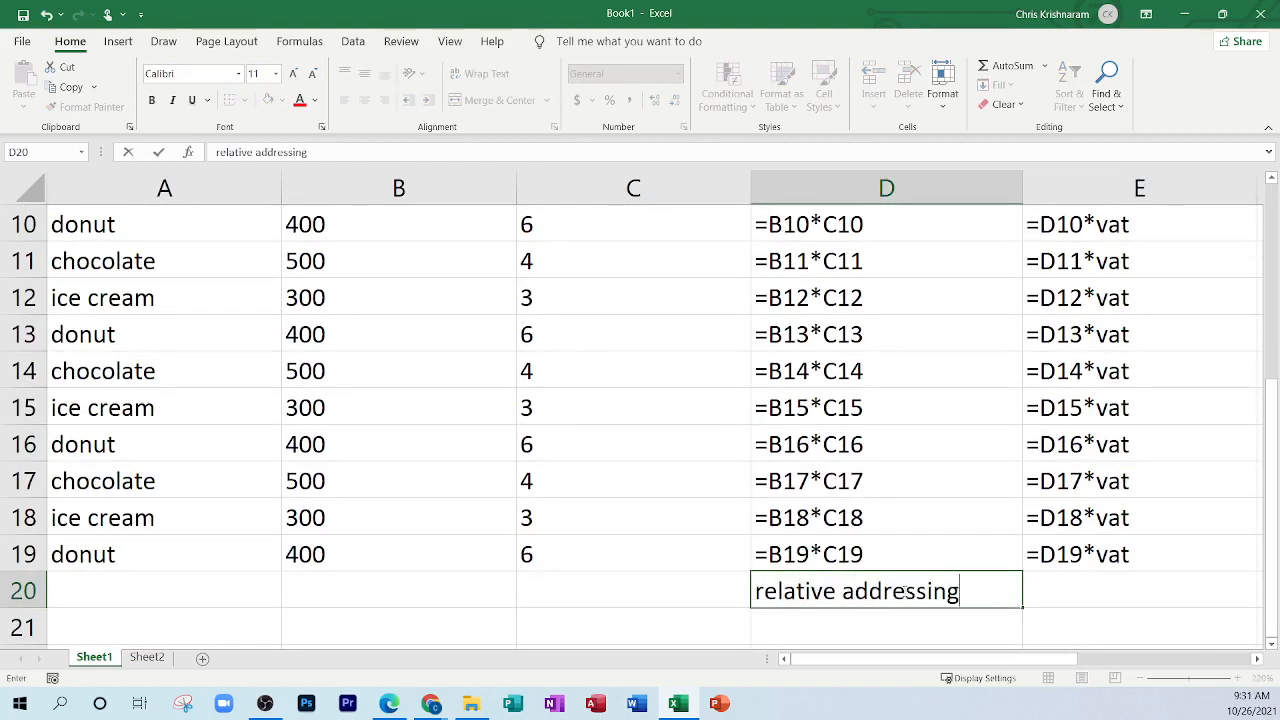
key(Tab)
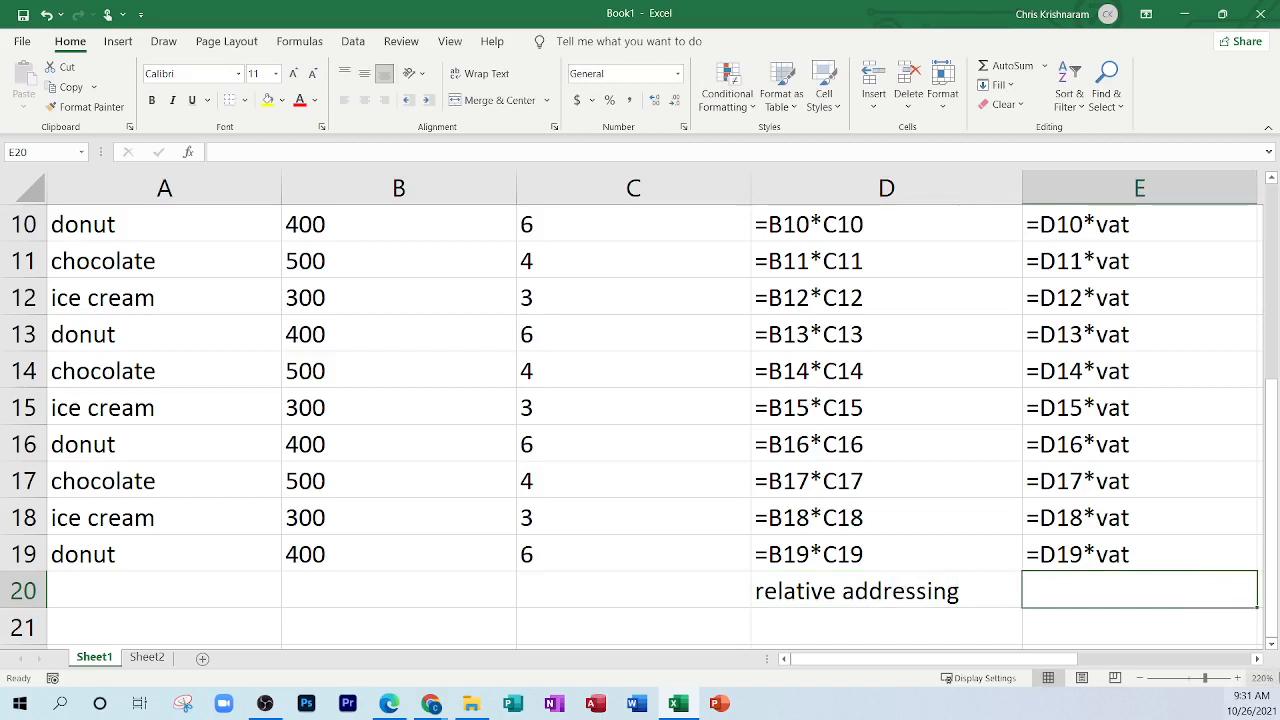
Step: Start a label in E20 beneath the VAT formulas with the text "abo"
click(1258, 660)
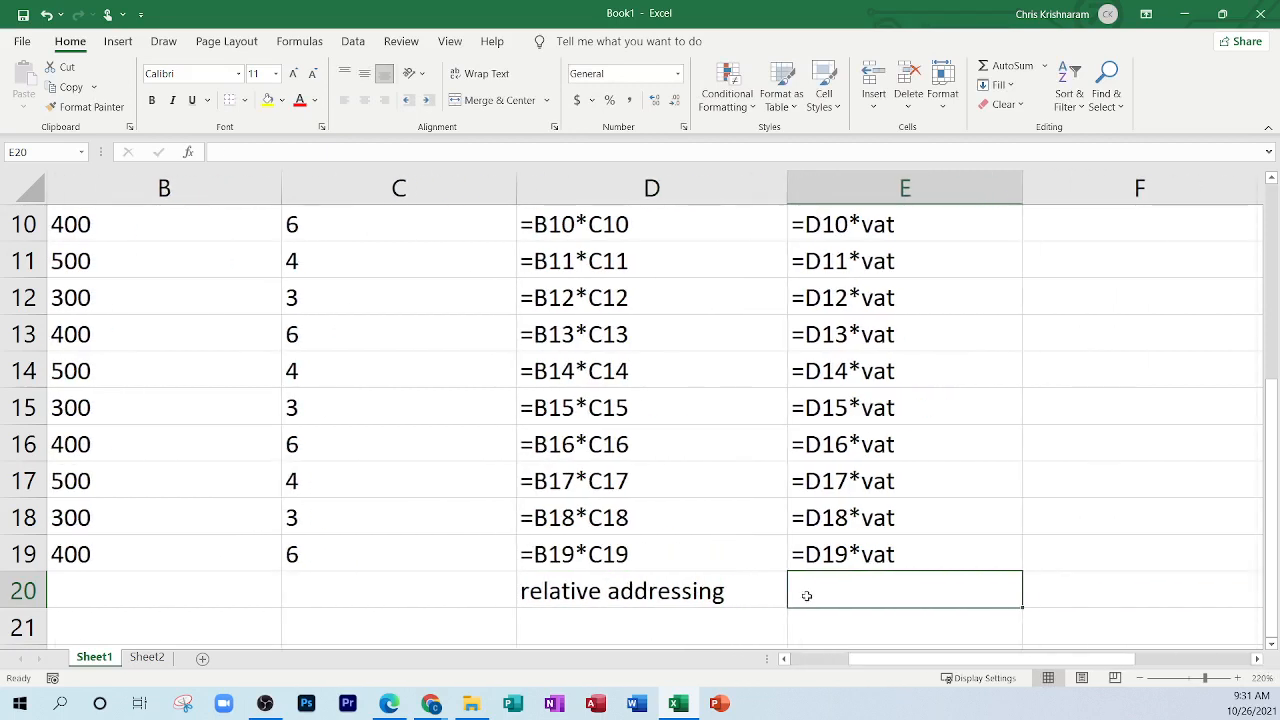
text(ado)
key(BackSpace)
key(BackSpace)
text(bo)
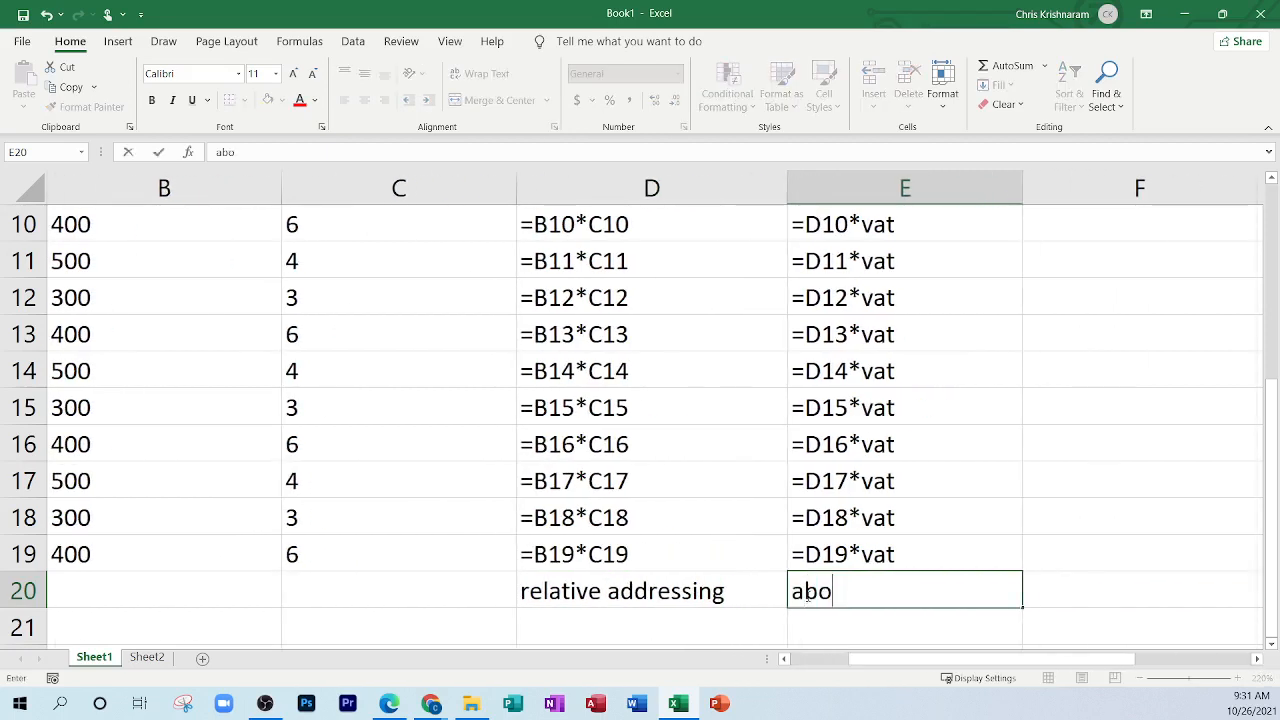
Step: Complete the label in E20 so that it reads "absolute addressing"
key(BackSpace)
text(solu)
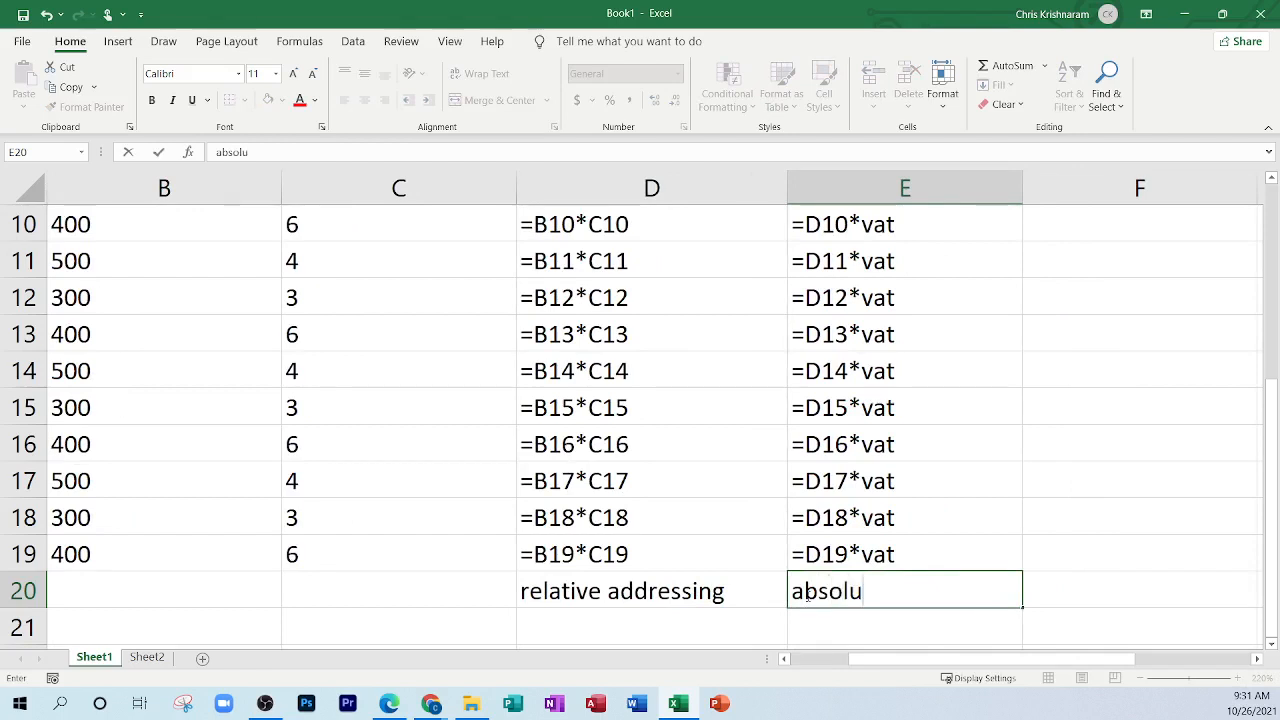
text(te addressing)
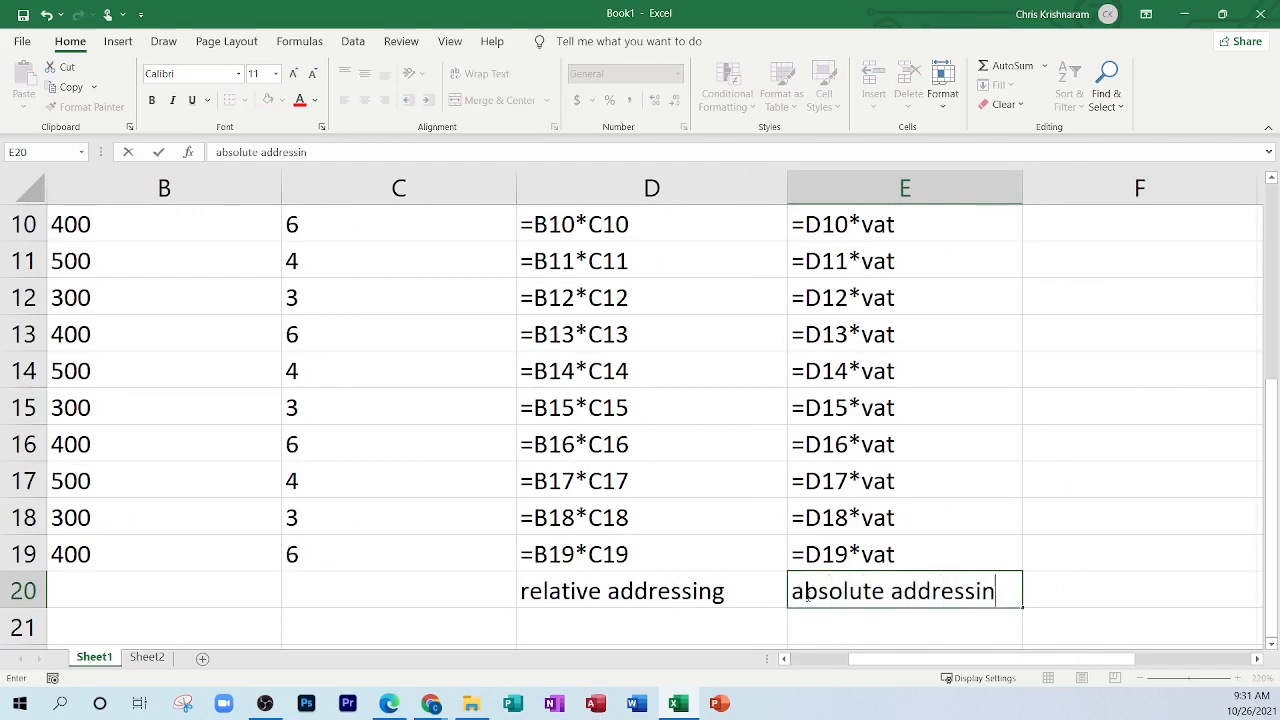
key(Return)
Step: Examine how the cell references shift from row to row in the column D formulas above the "relative addressing" label
double_click(884, 488)
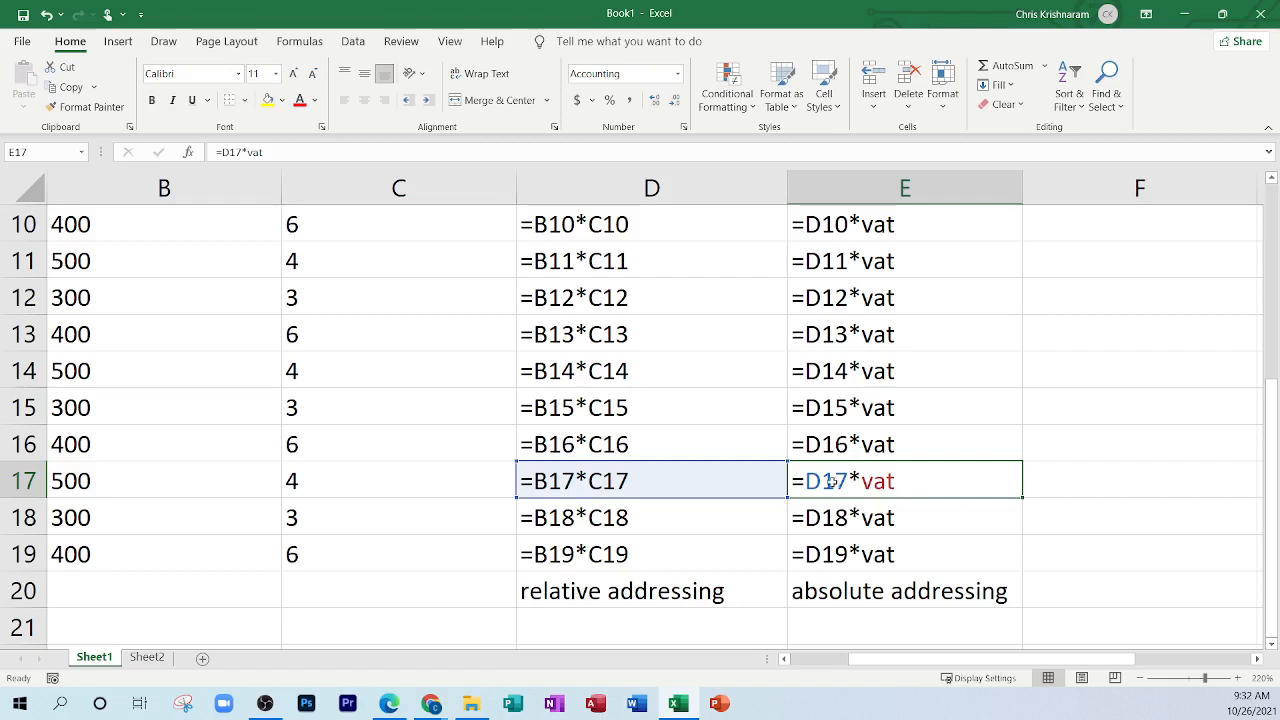
click(605, 480)
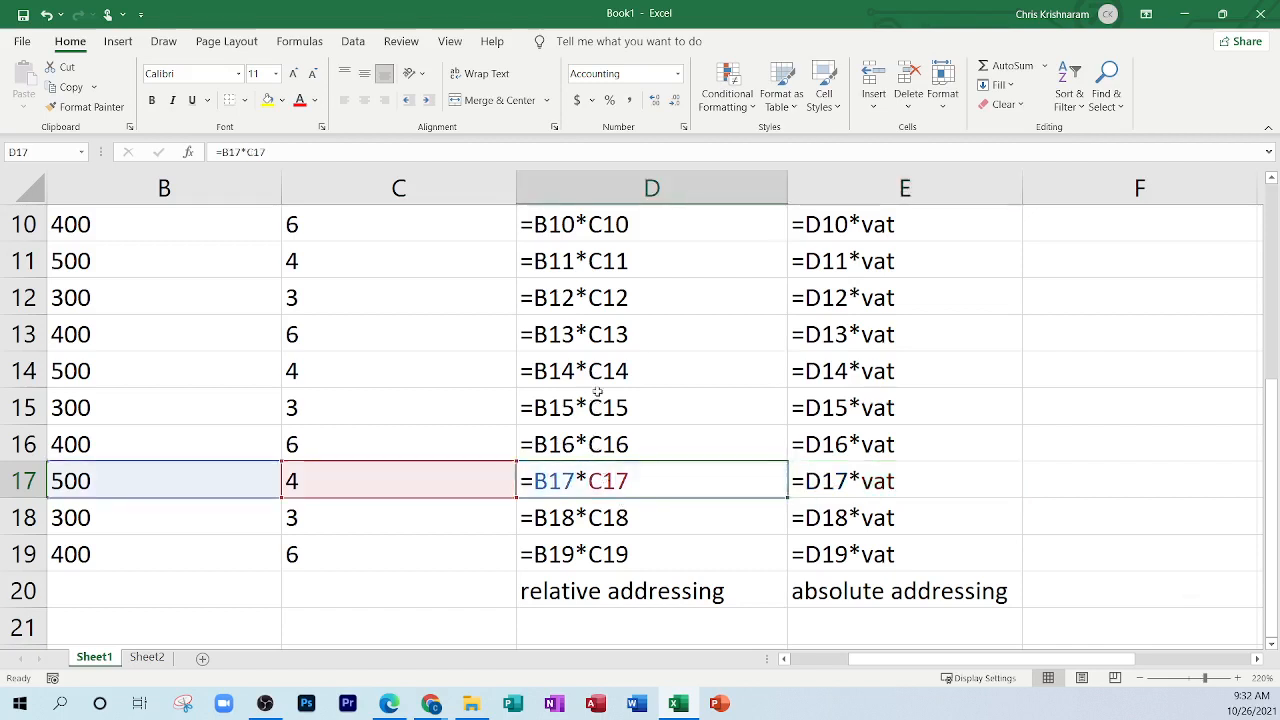
click(621, 188)
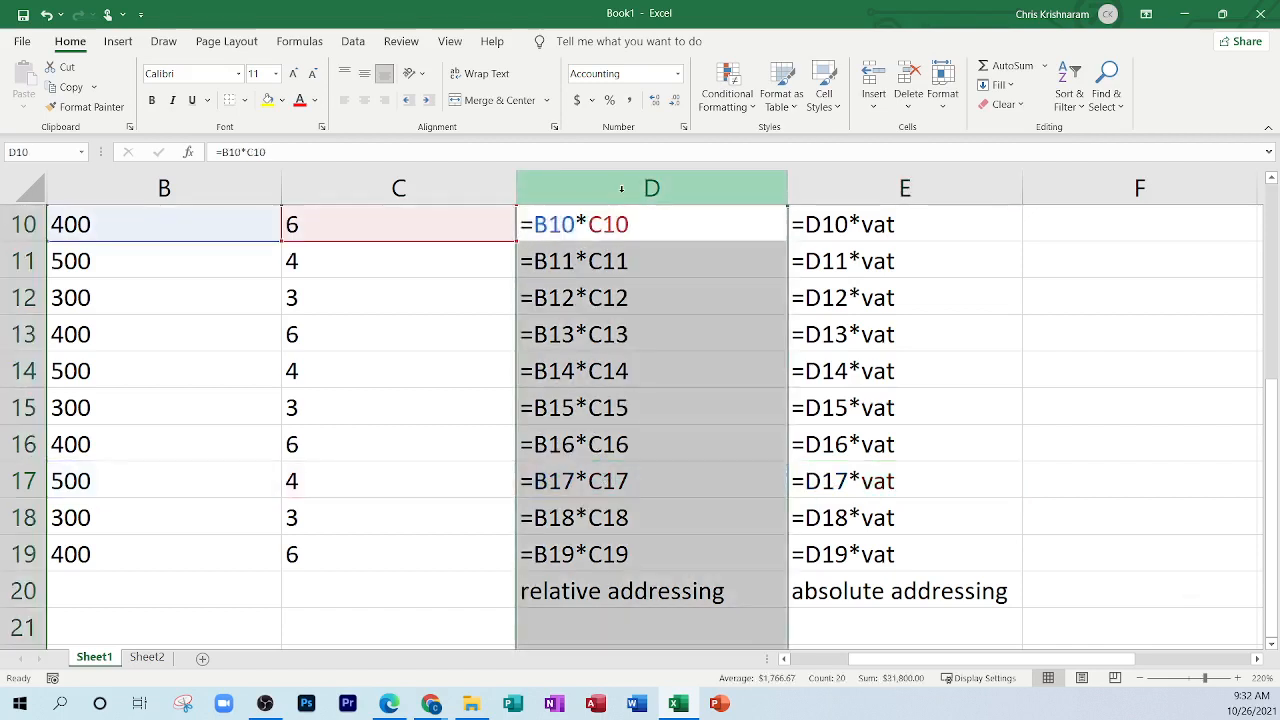
click(609, 440)
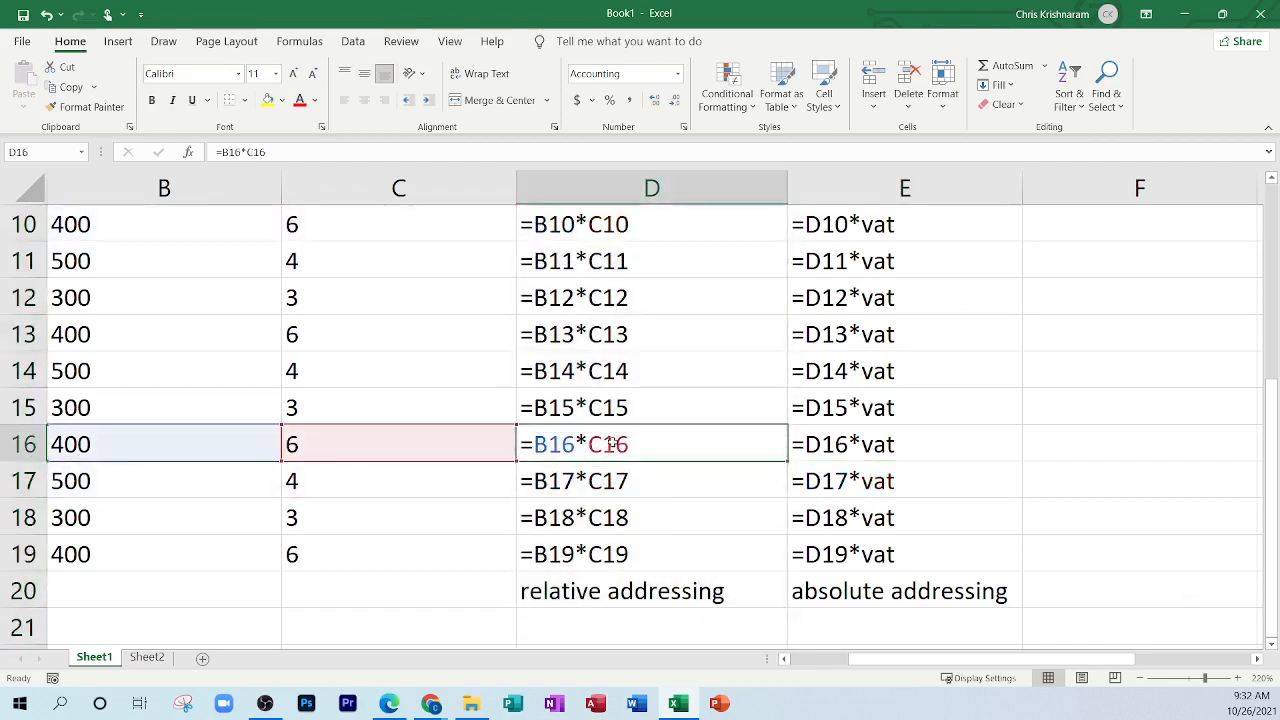
click(591, 297)
click(592, 333)
click(600, 371)
click(607, 410)
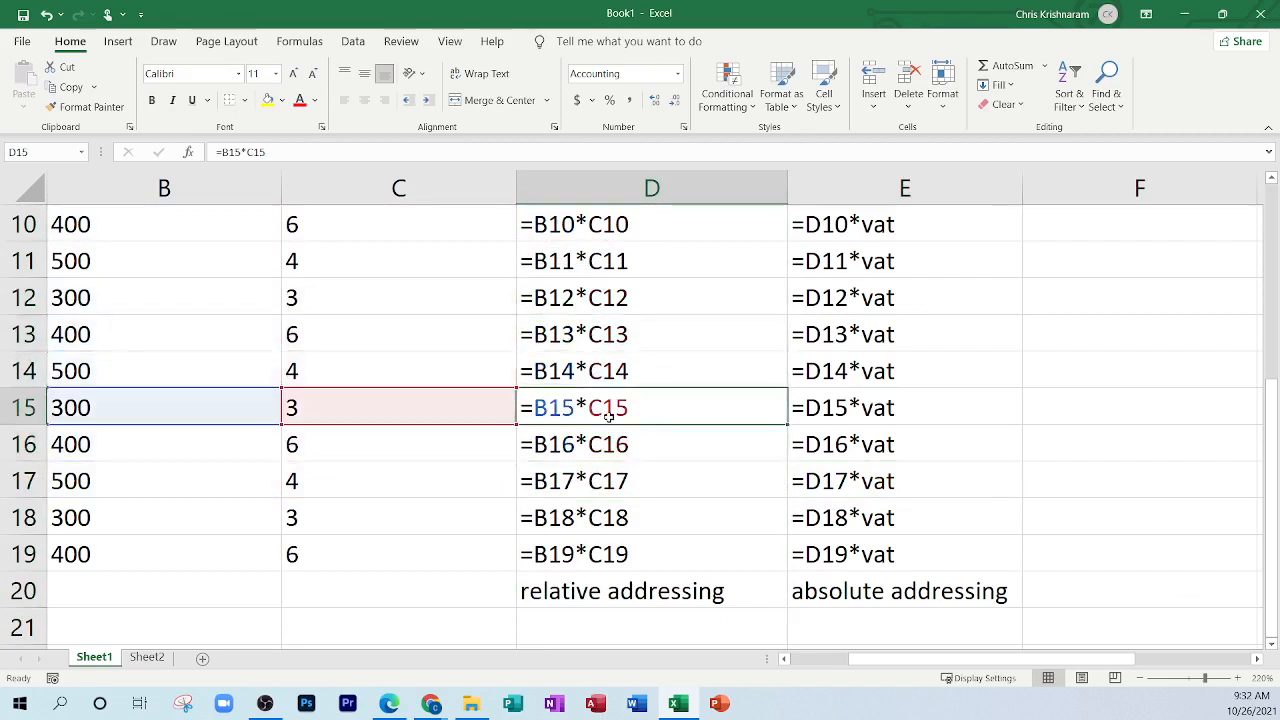
click(582, 587)
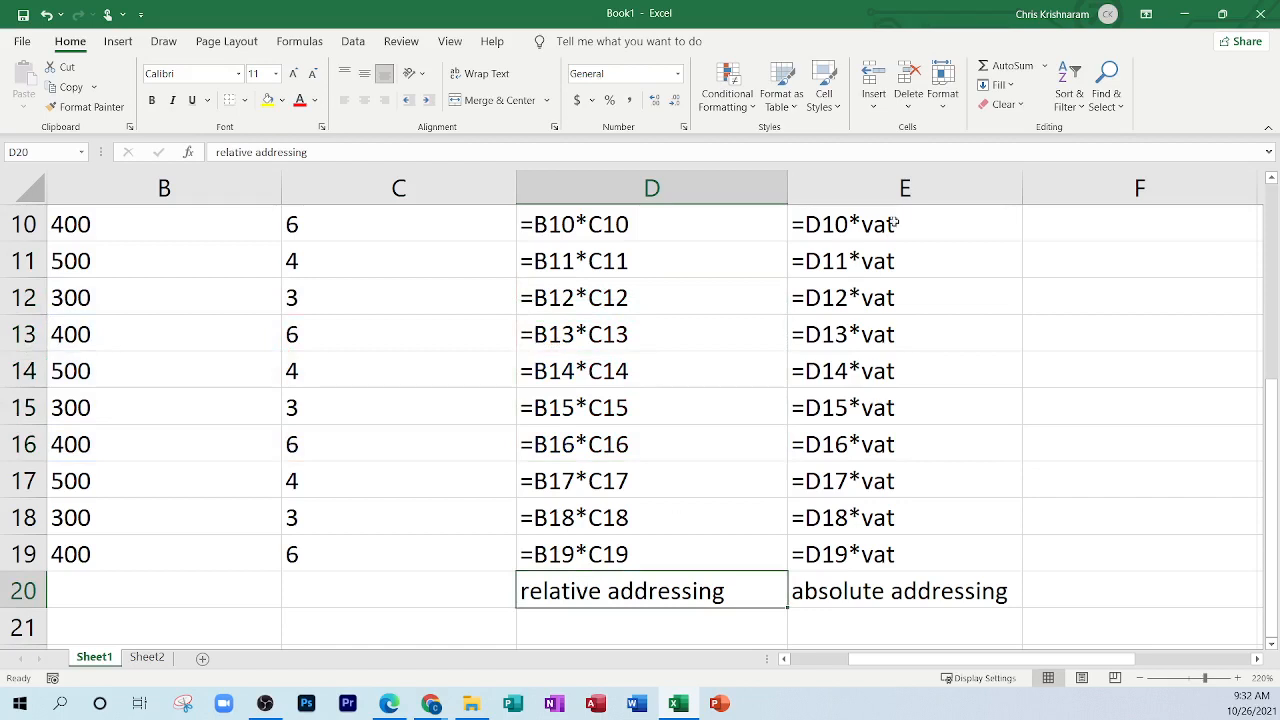
Step: Review the column E formulas from the first row down, comparing which part changes and which part stays fixed
click(913, 172)
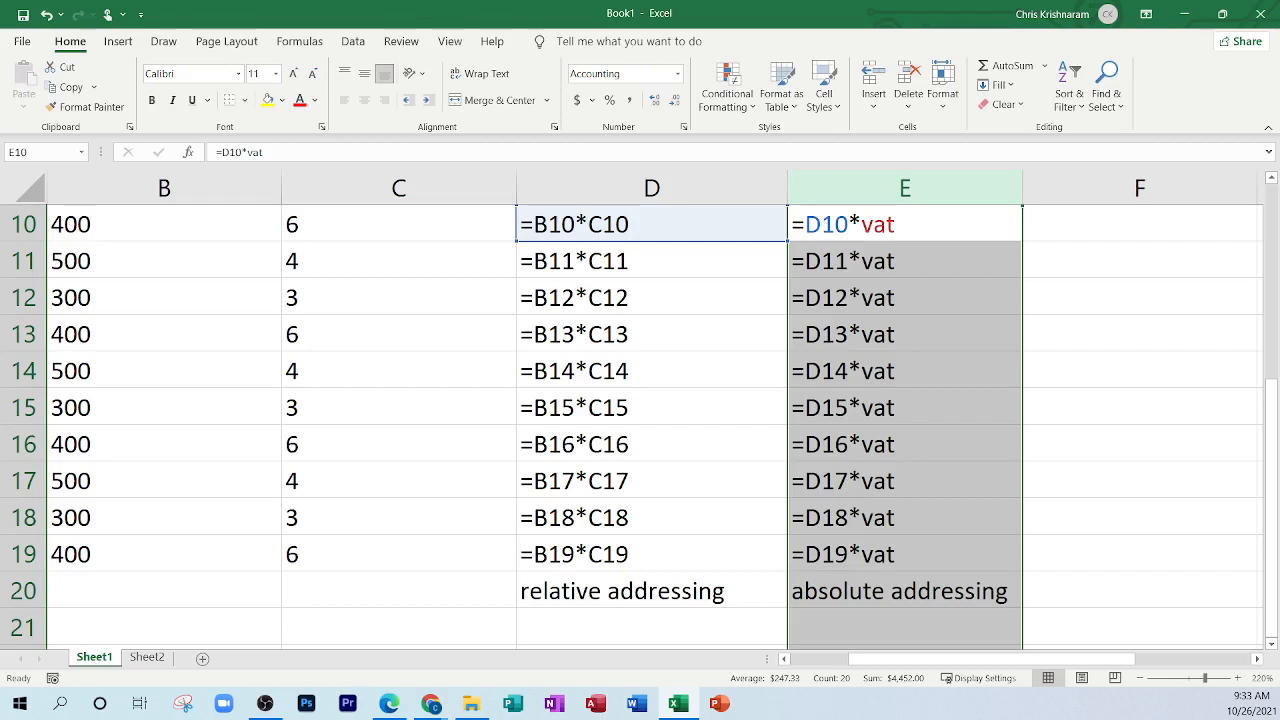
key(alt+Tab)
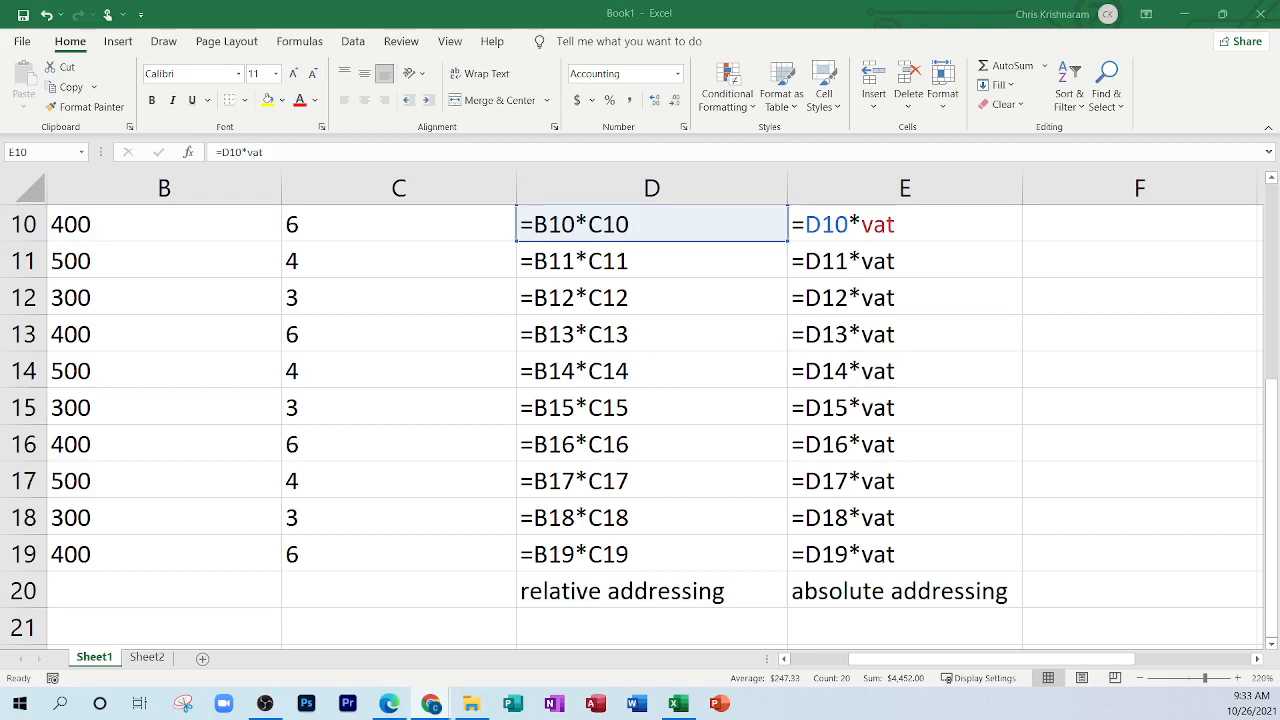
click(956, 442)
click(925, 446)
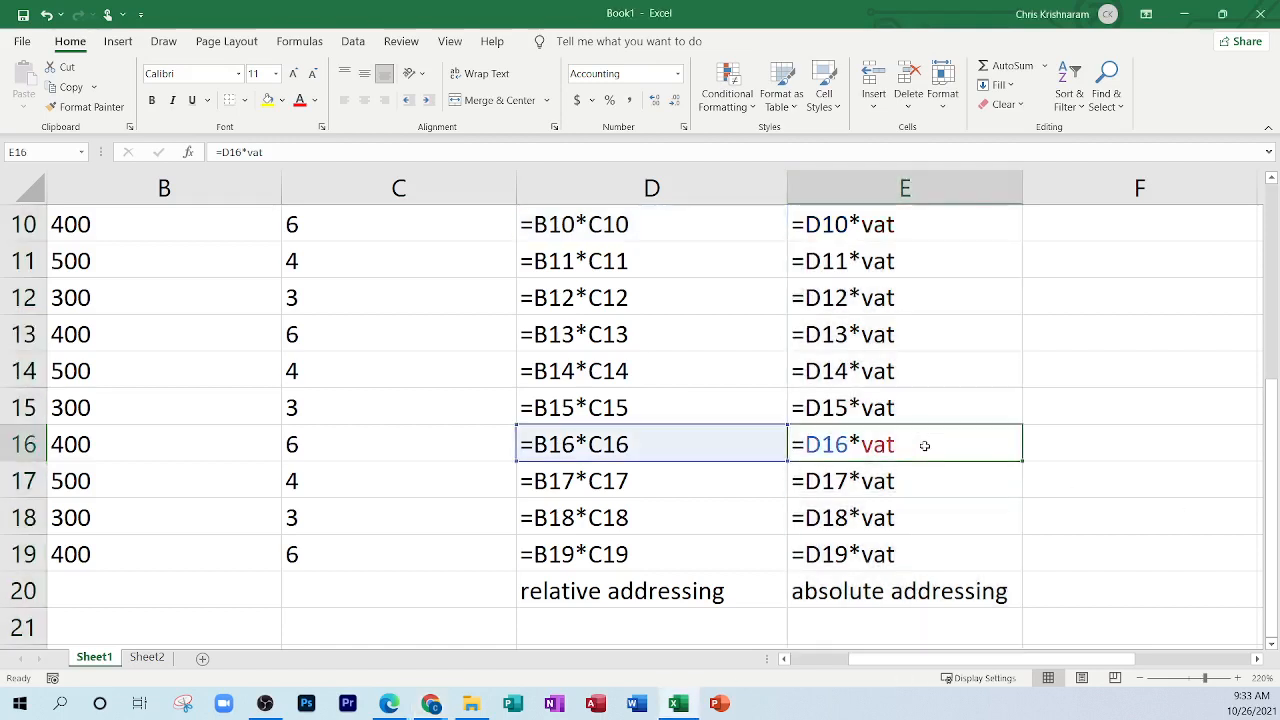
scroll(924, 444, up, 3)
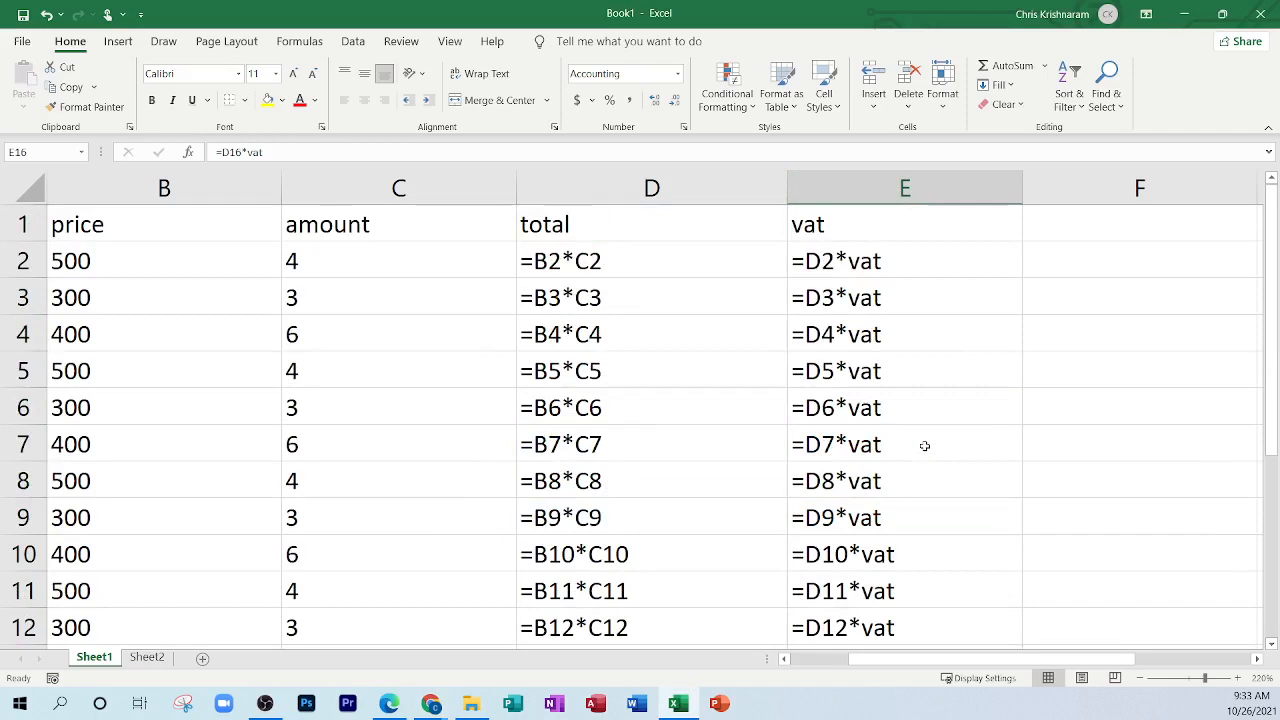
scroll(913, 417, down, 1)
scroll(910, 414, down, 3)
click(885, 376)
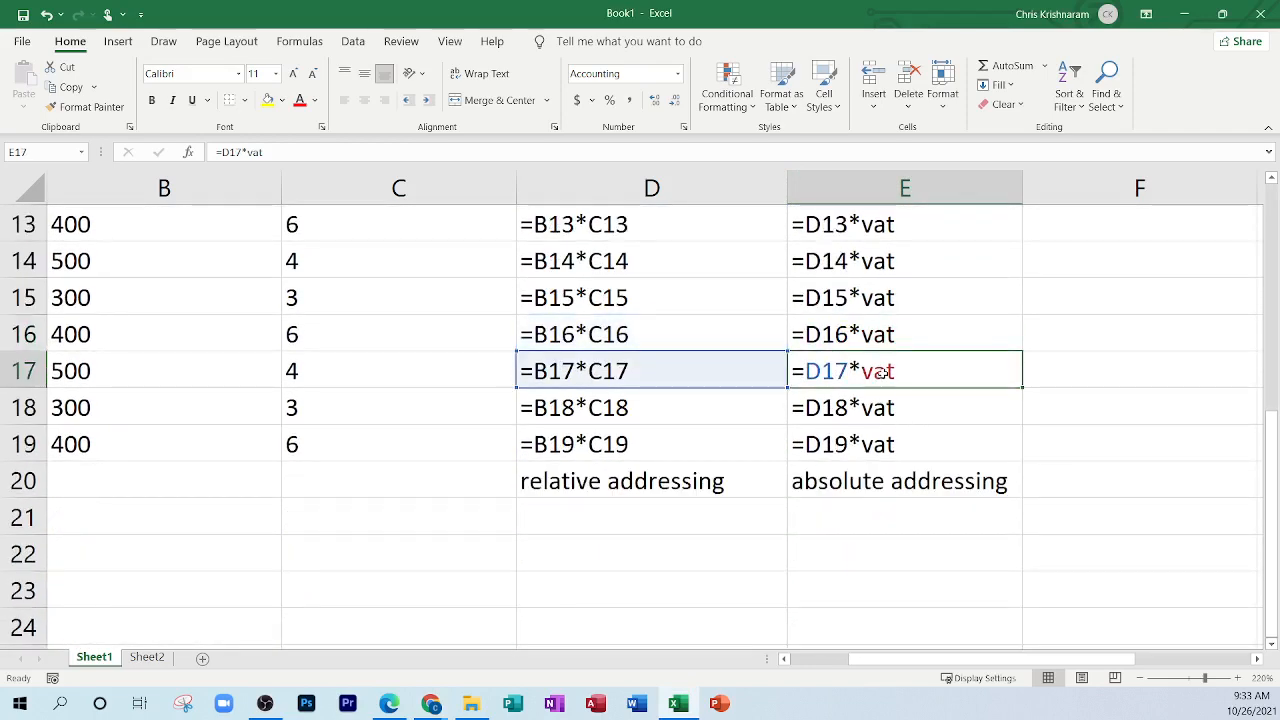
double_click(881, 373)
double_click(880, 372)
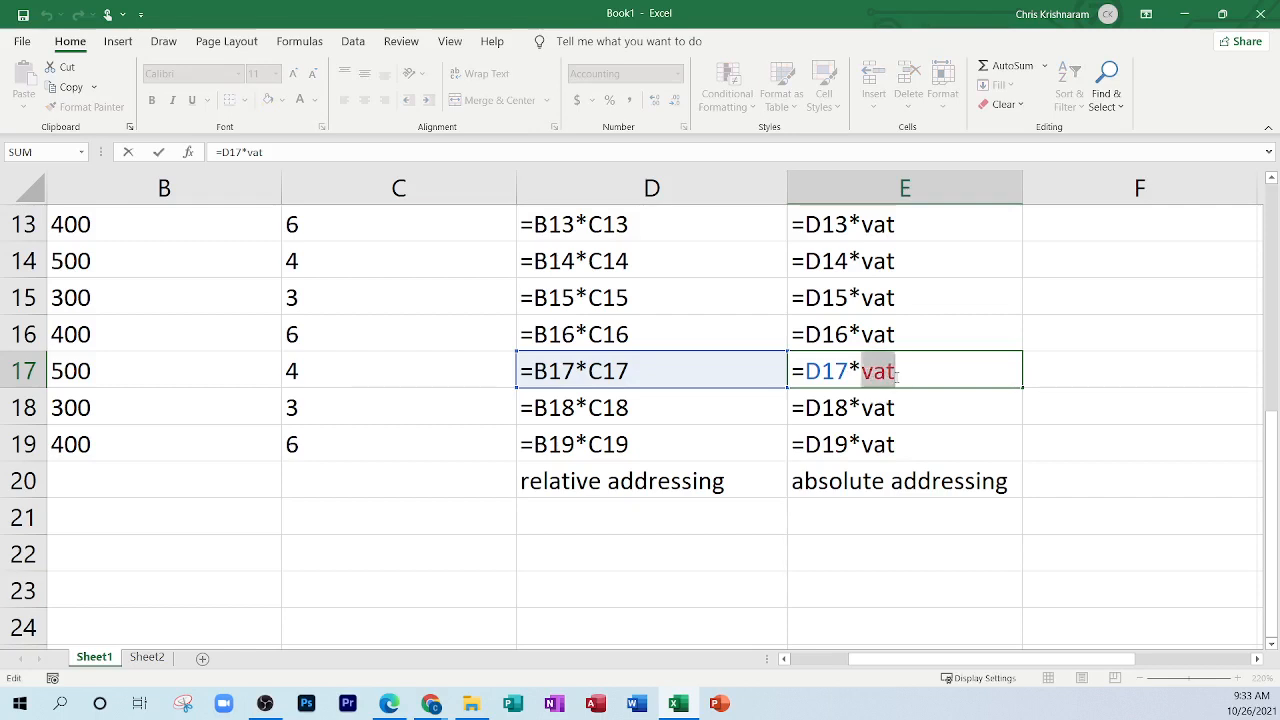
click(878, 510)
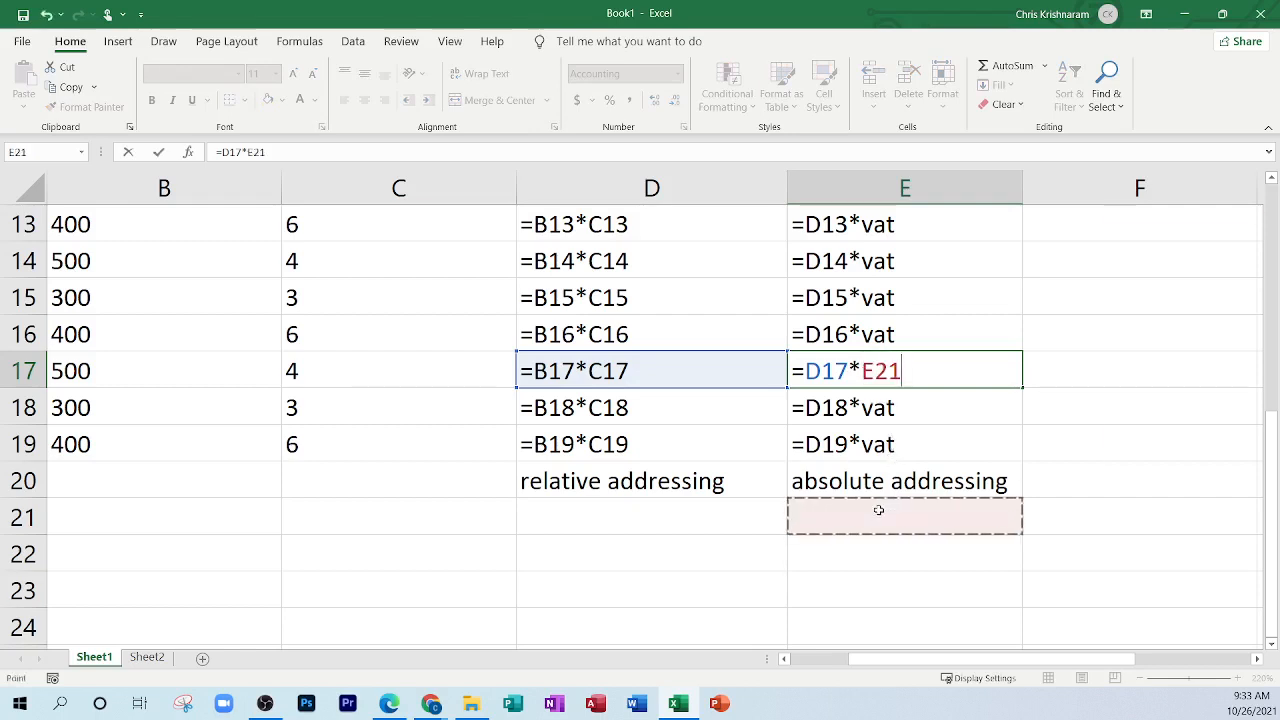
key(Escape)
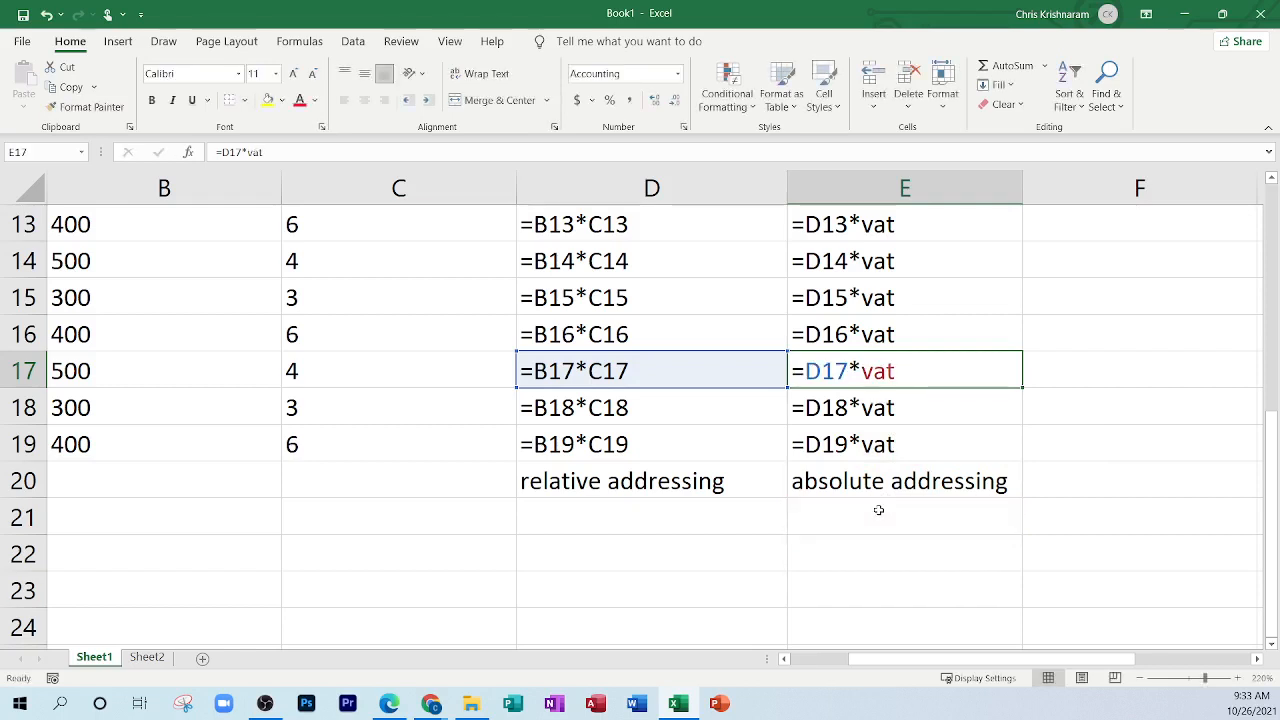
Step: Enter the note "do not want the cell to change" in E21 and fit column E to its contents
key(Down)
key(Down)
key(Down)
key(Down)
text(do)
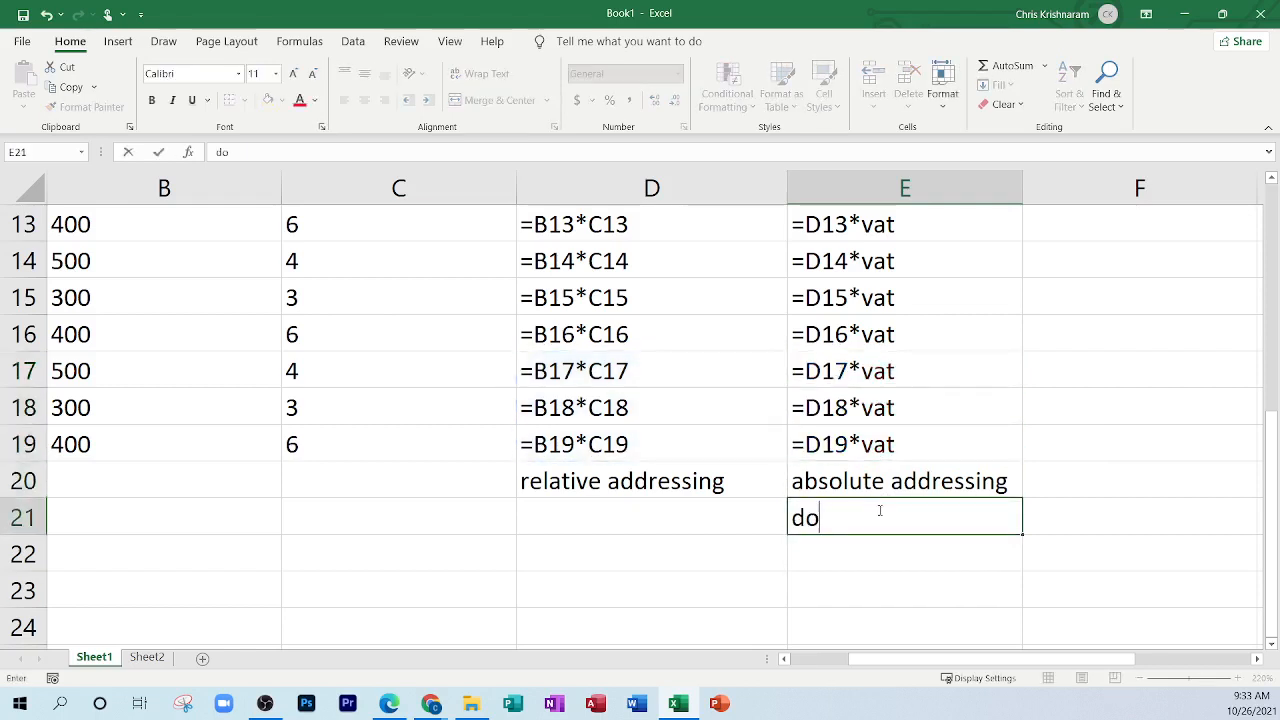
text( not wa)
text(he cell to )
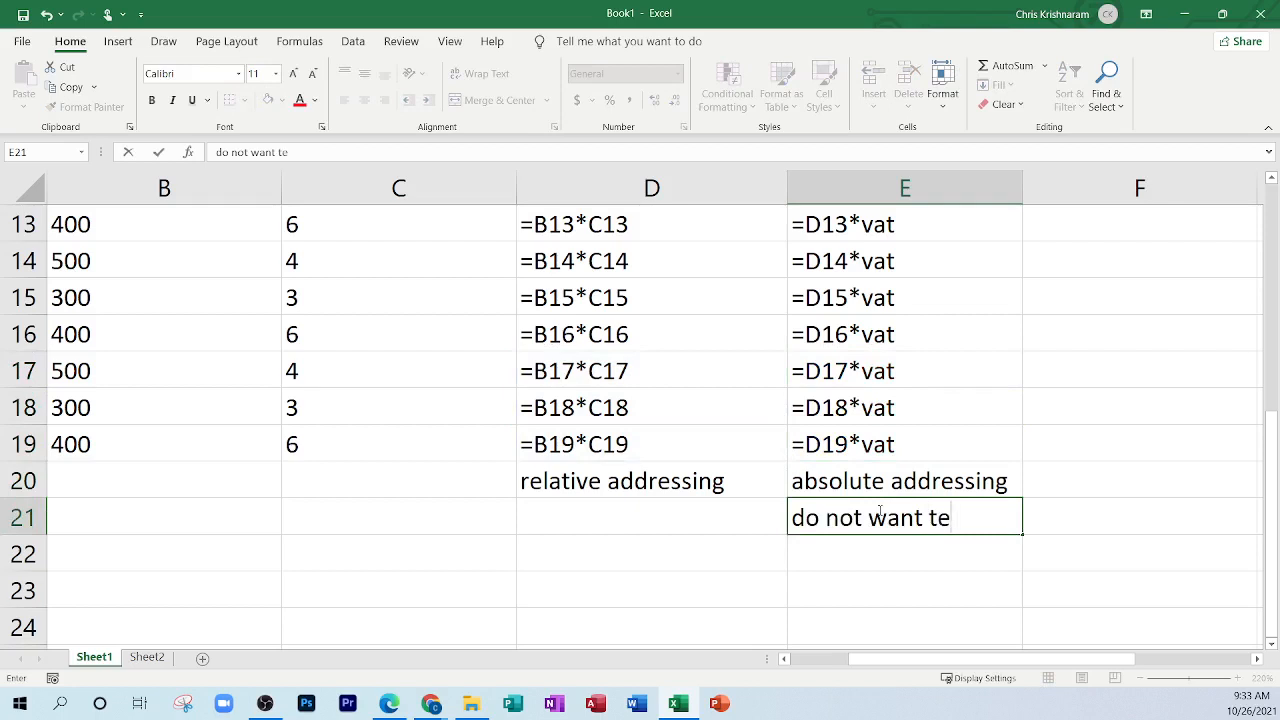
text(change)
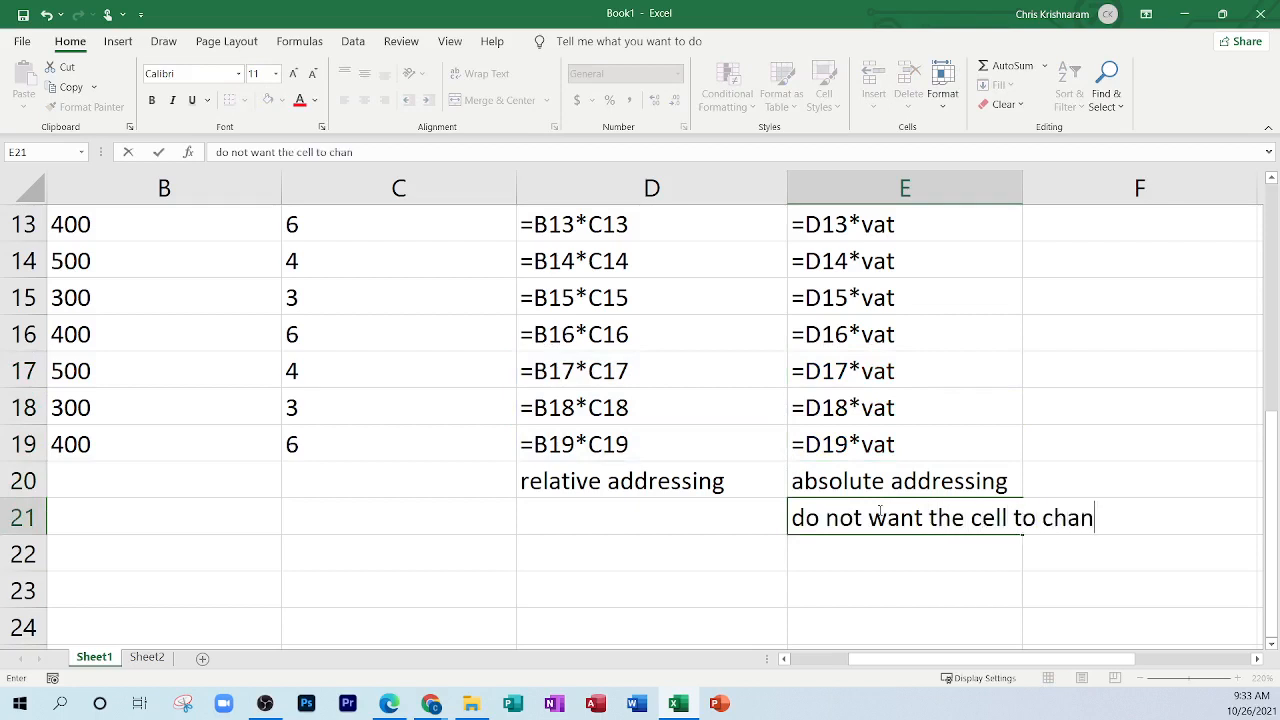
key(Return)
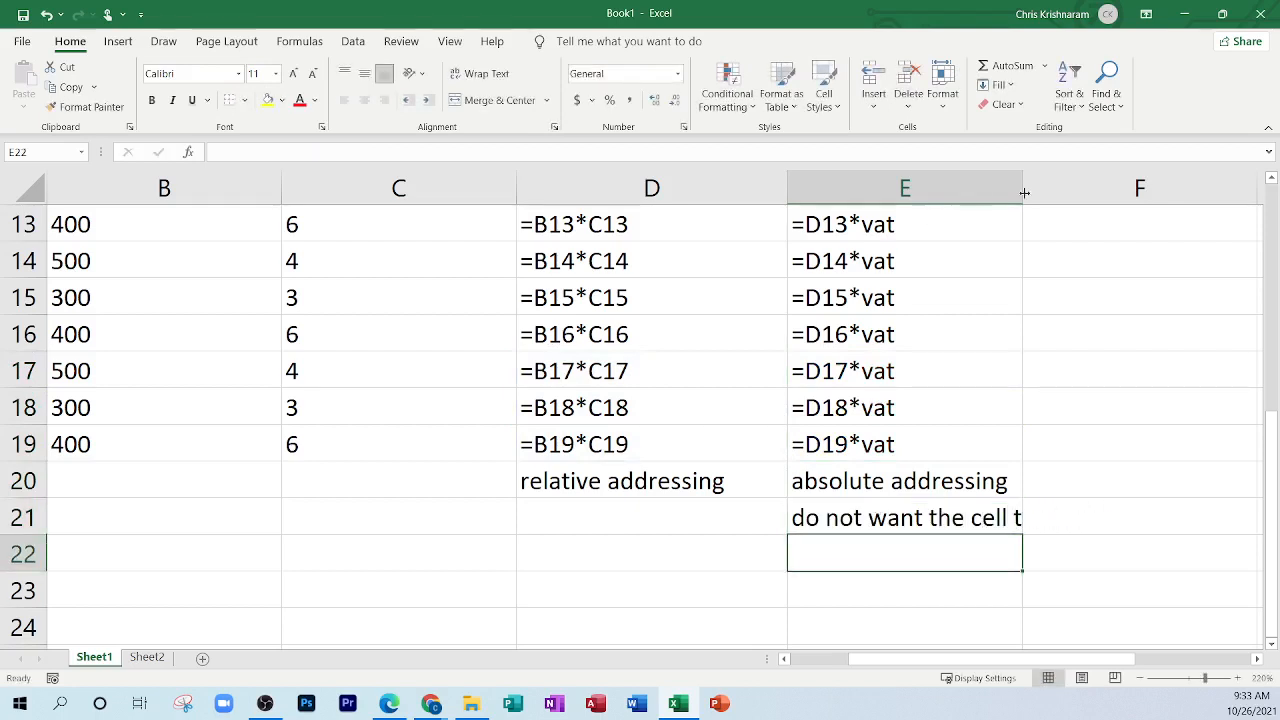
double_click(1022, 190)
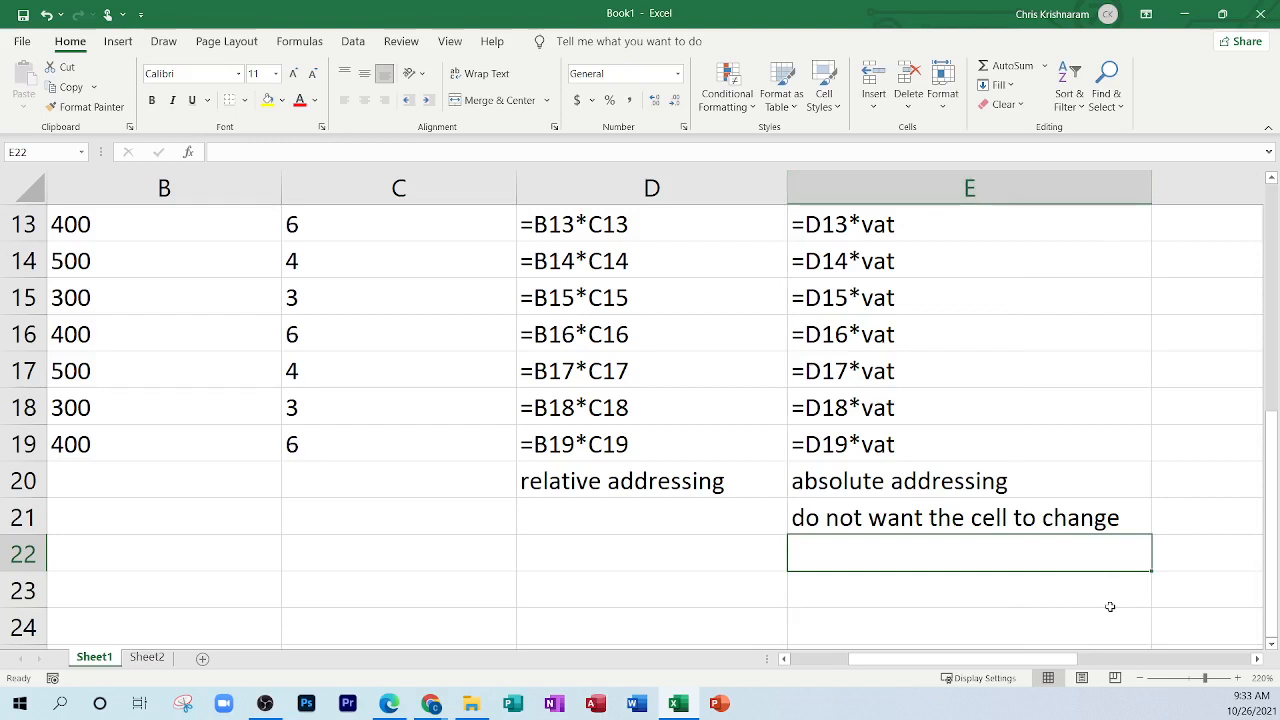
Step: Enter the note "want the cell to change" in D21, under the "relative addressing" label
click(614, 528)
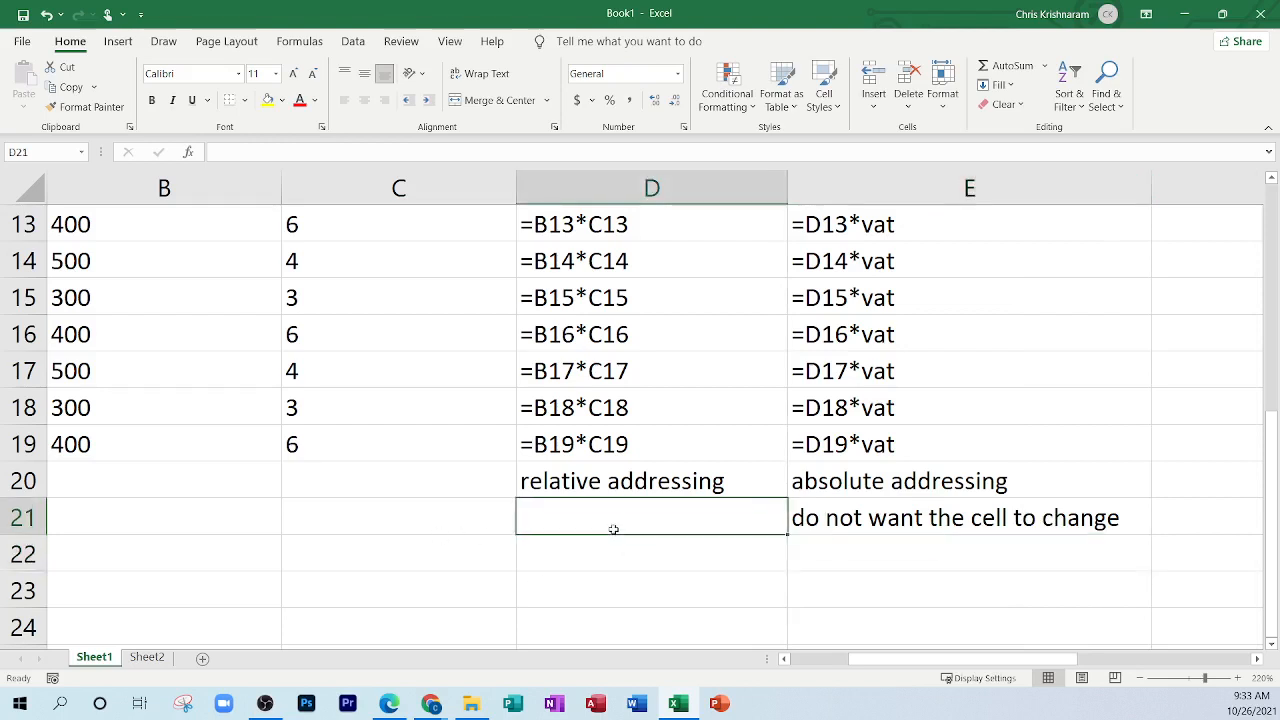
text(want the cel)
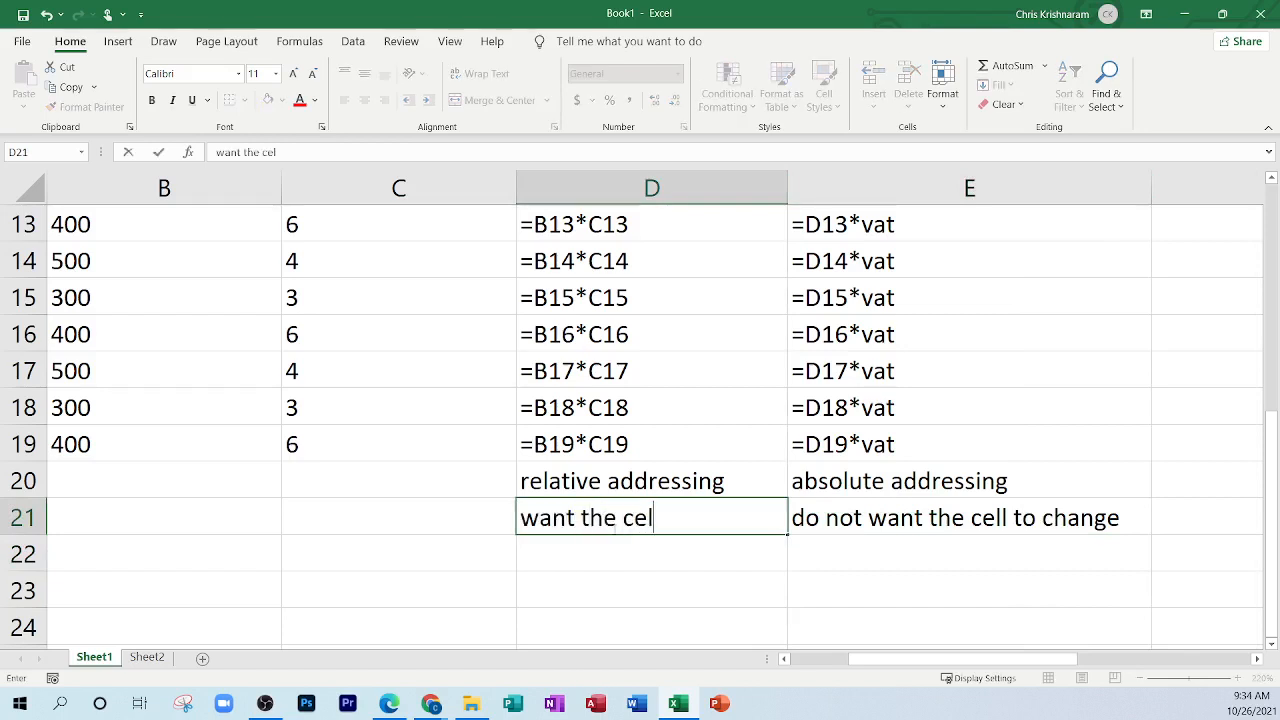
text(l to change)
key(Return)
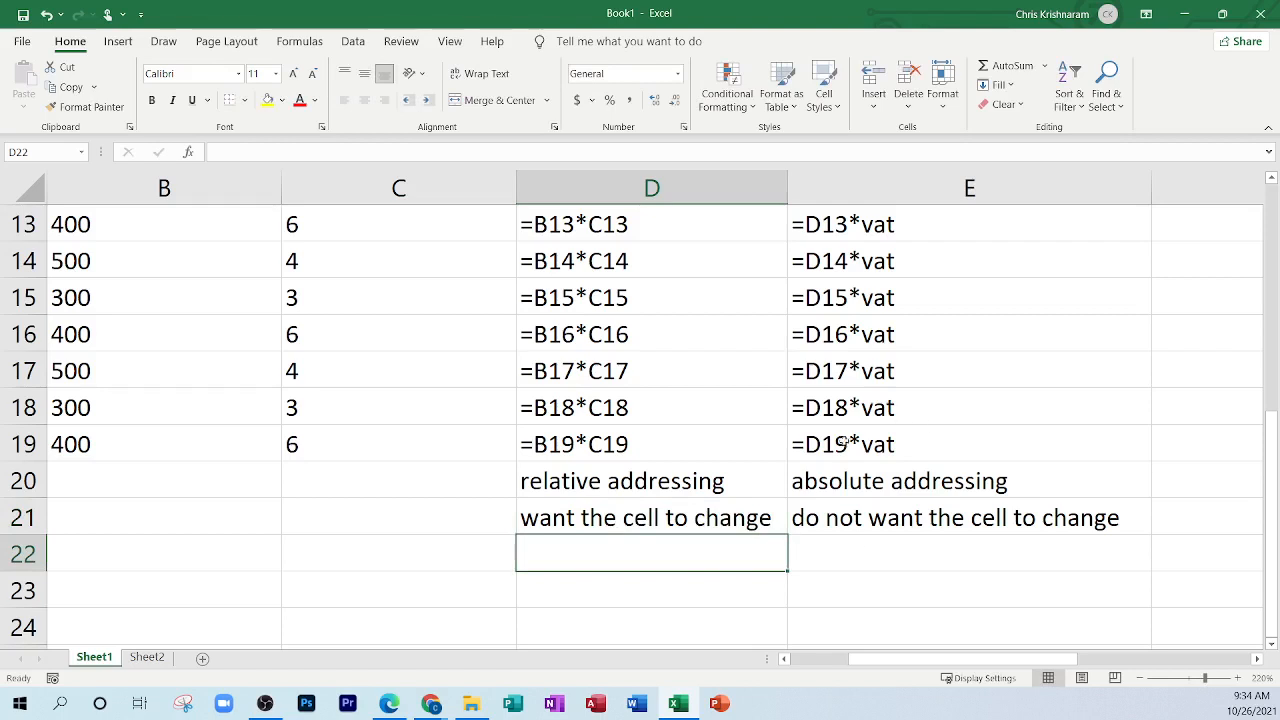
Step: Replace the name vat in the E17 formula with an absolute reference, making it =D17*$H$2
double_click(876, 370)
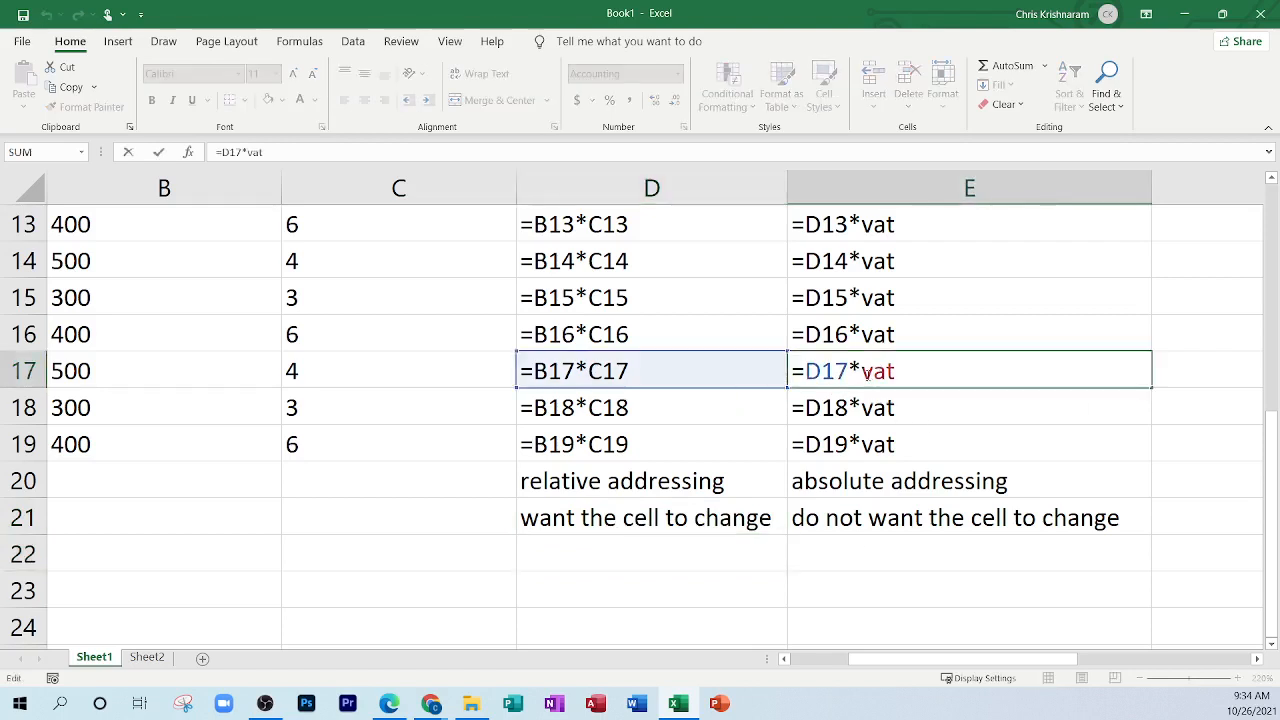
double_click(878, 371)
key(BackSpace)
key(BackSpace)
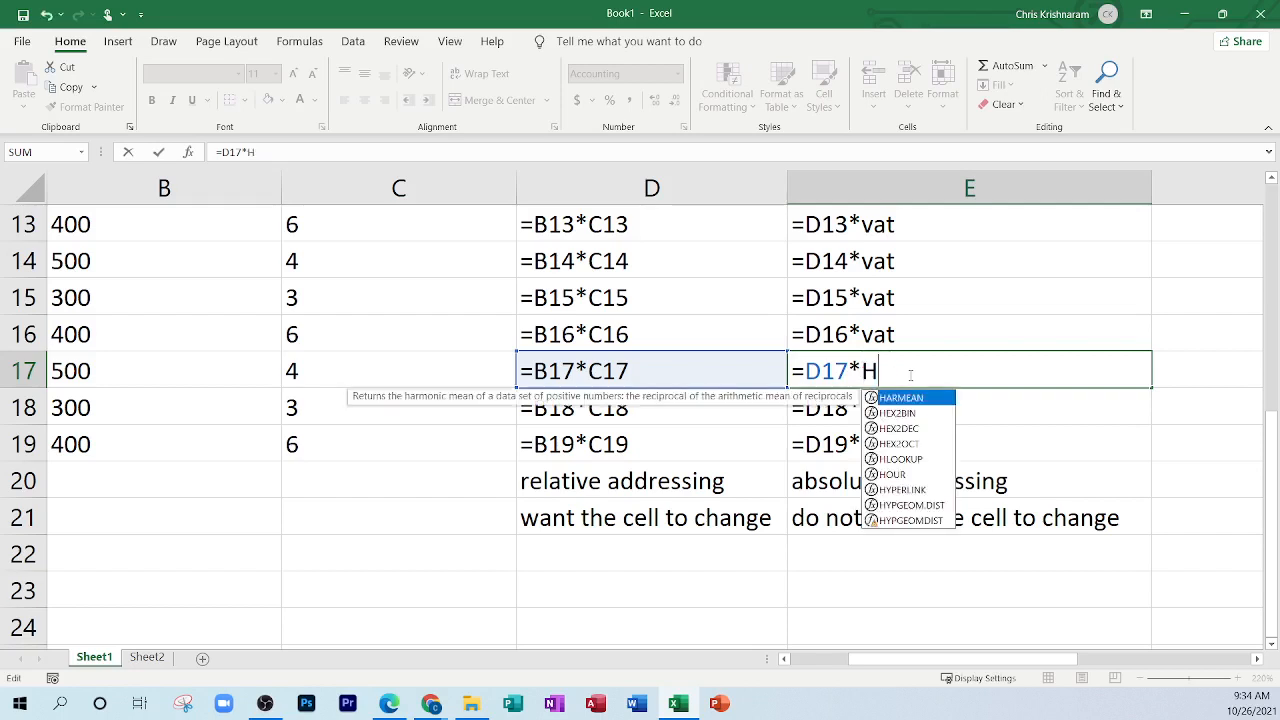
text(*$h)
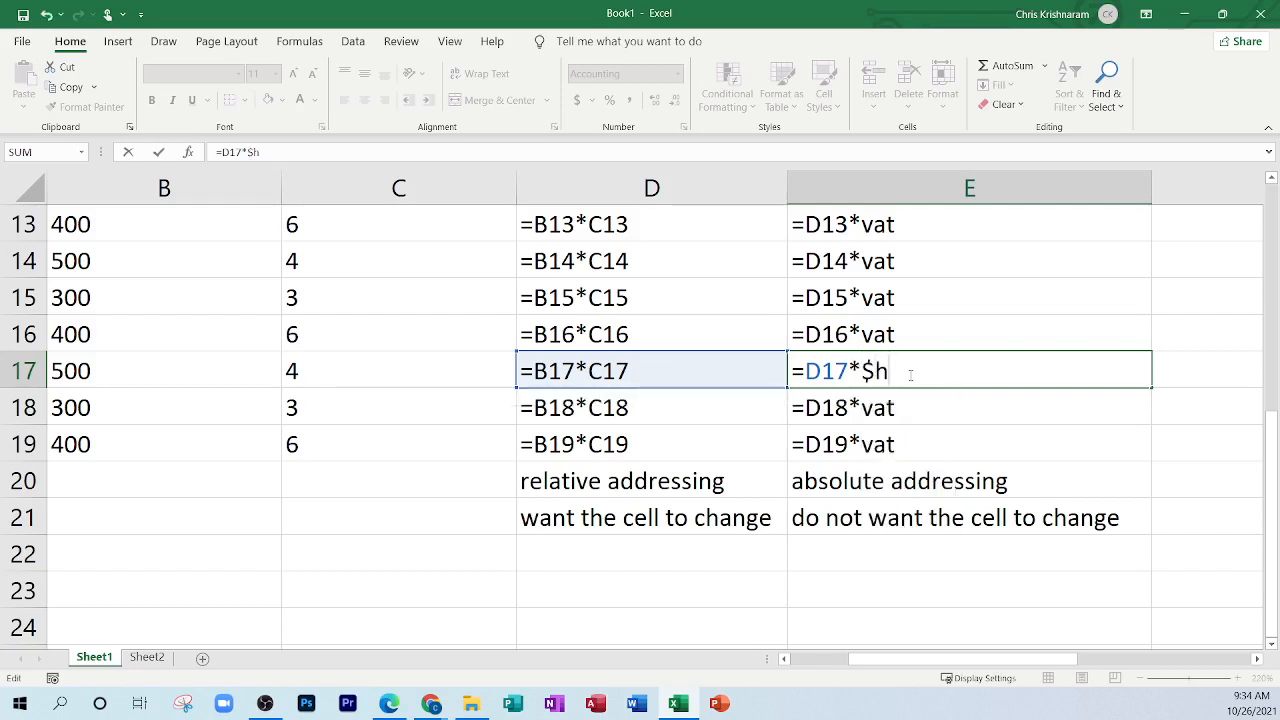
text($2)
key(Return)
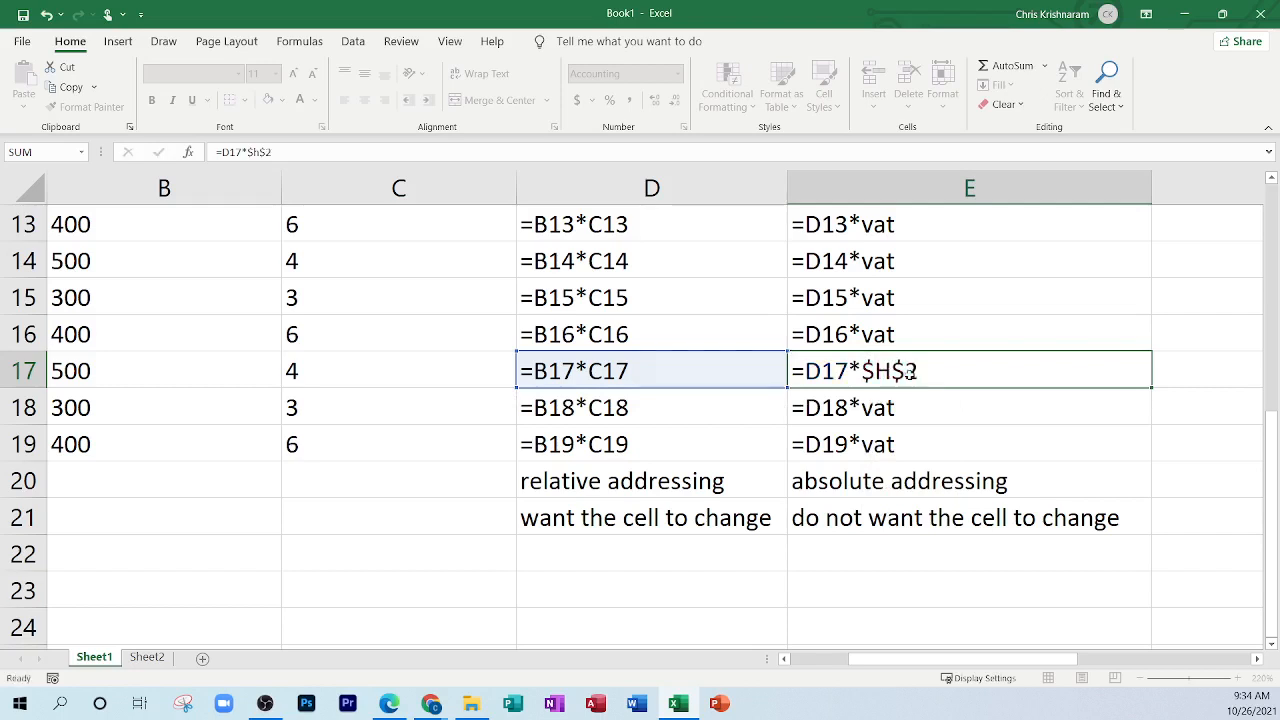
click(909, 372)
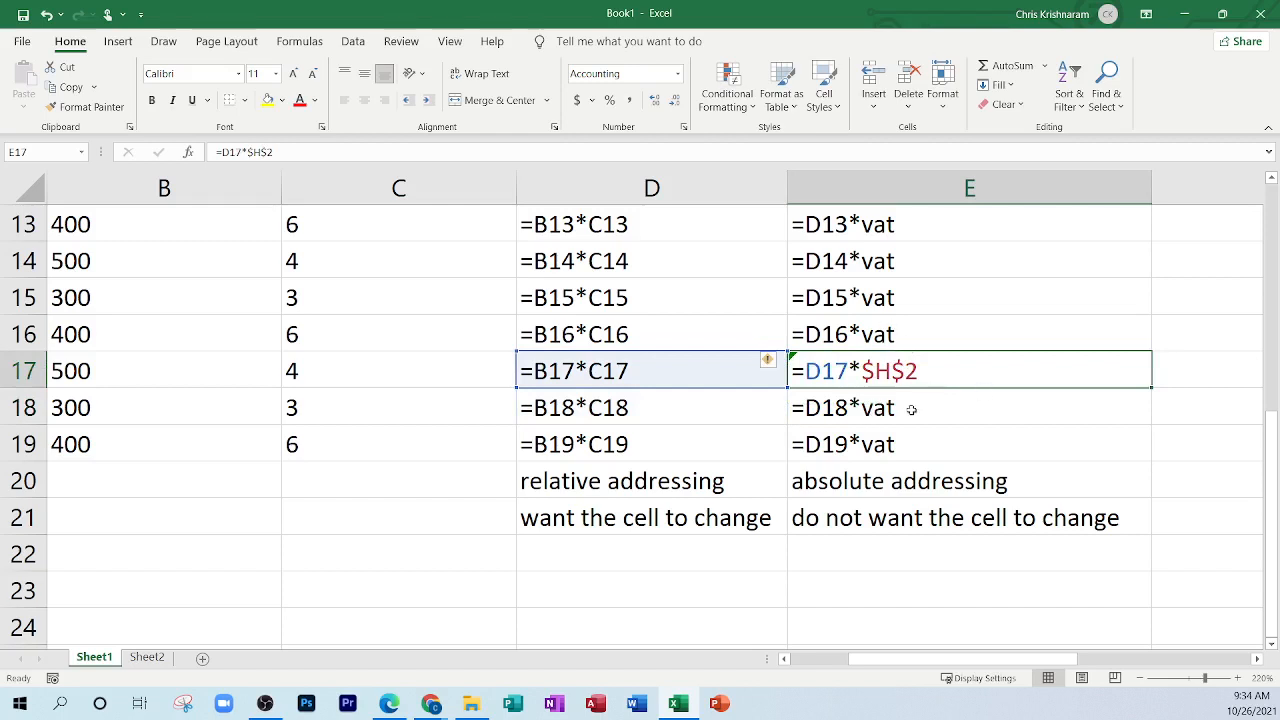
Step: Switch the sheet from showing formulas to showing calculated values, and check the vat and total cells in row 2
scroll(911, 410, up, 4)
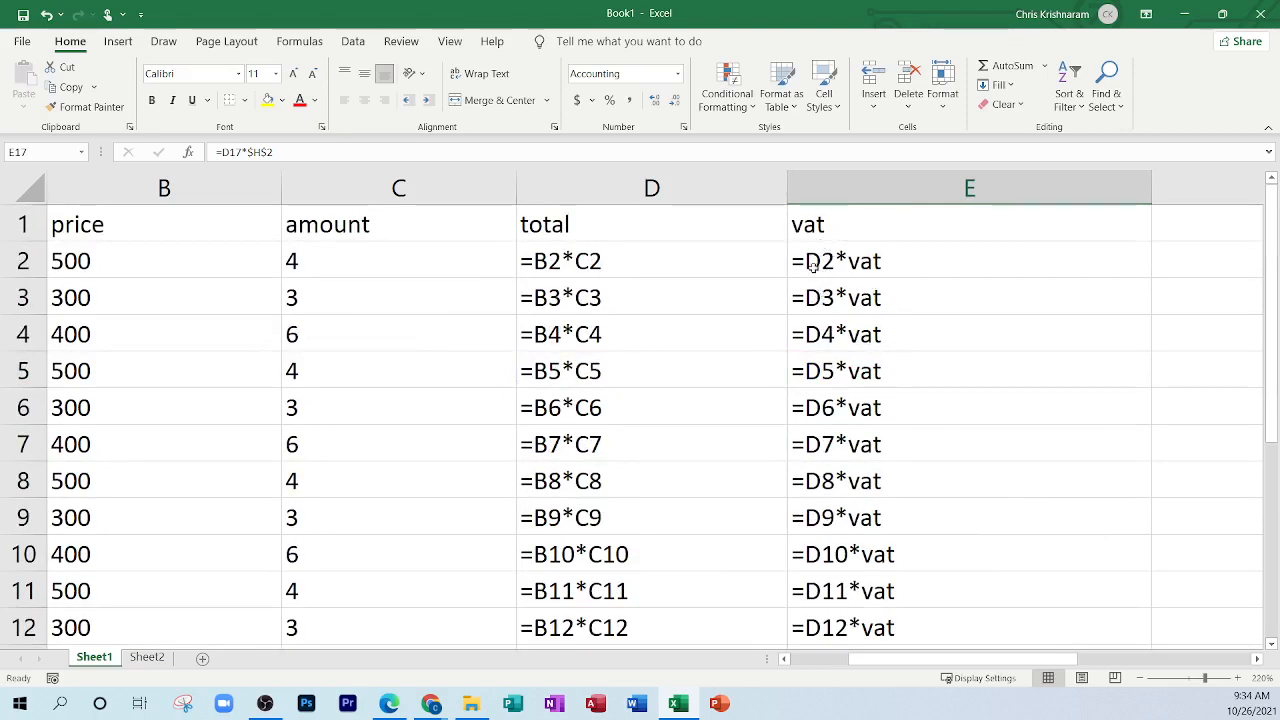
key(ctrl+grave)
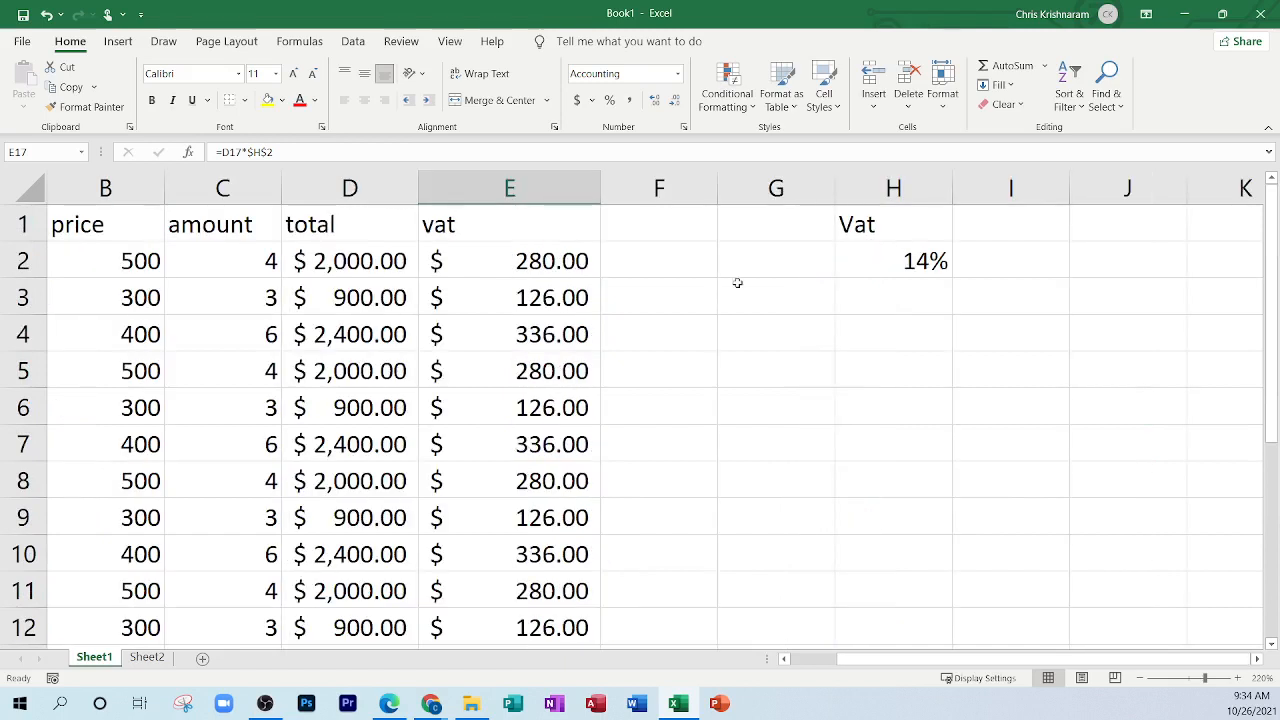
click(503, 261)
click(288, 264)
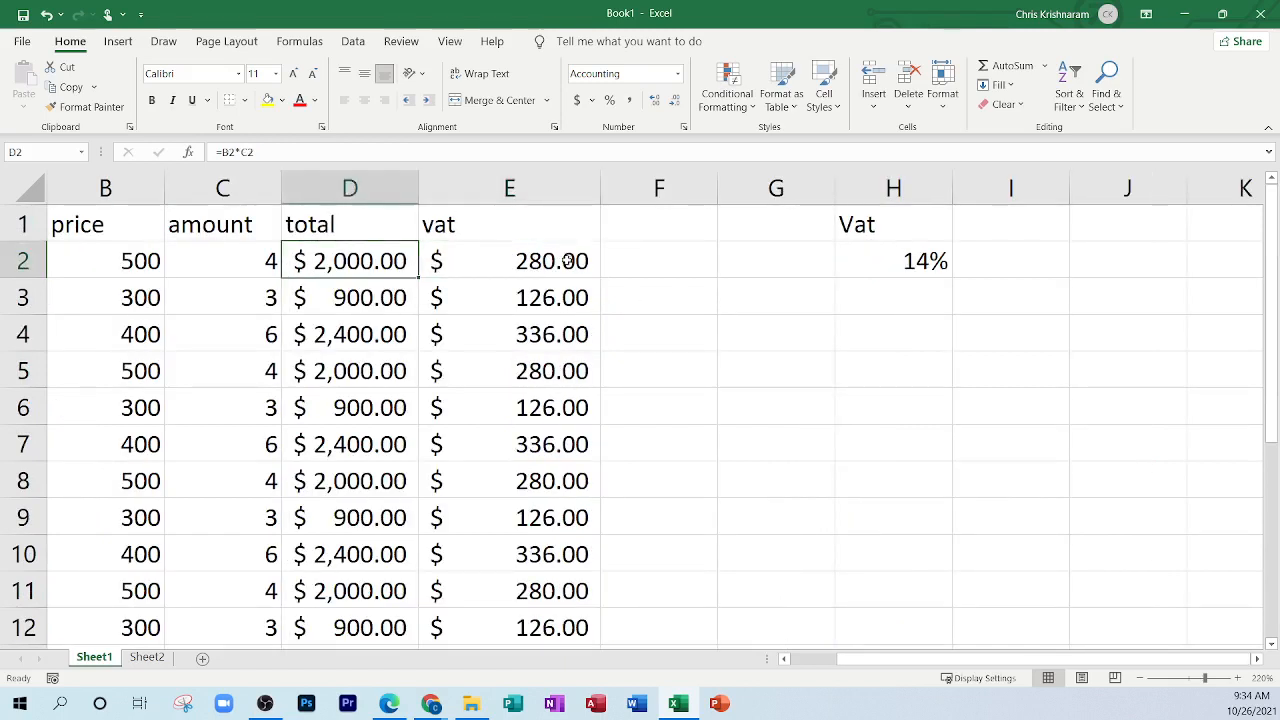
Step: Make the D2 reference in the E2 vat formula absolute, so it reads =$D$2*vat
double_click(574, 261)
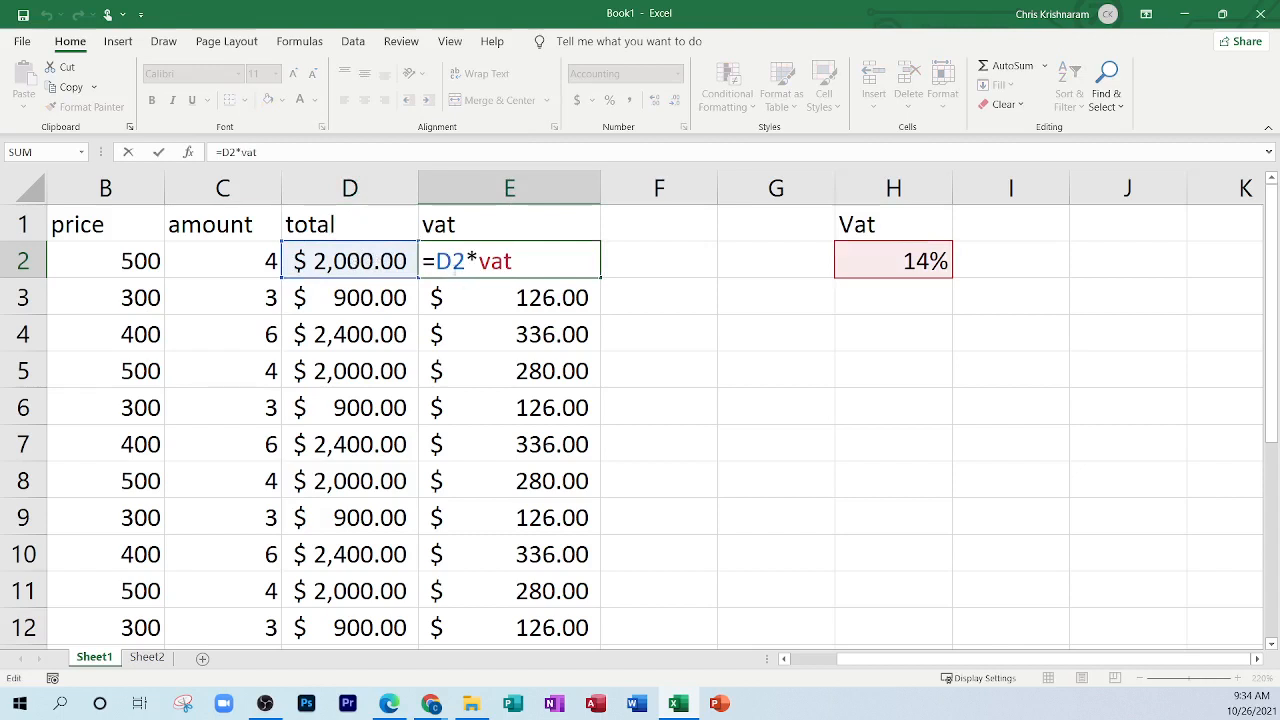
click(453, 261)
click(436, 261)
text($)
key(Right)
text($)
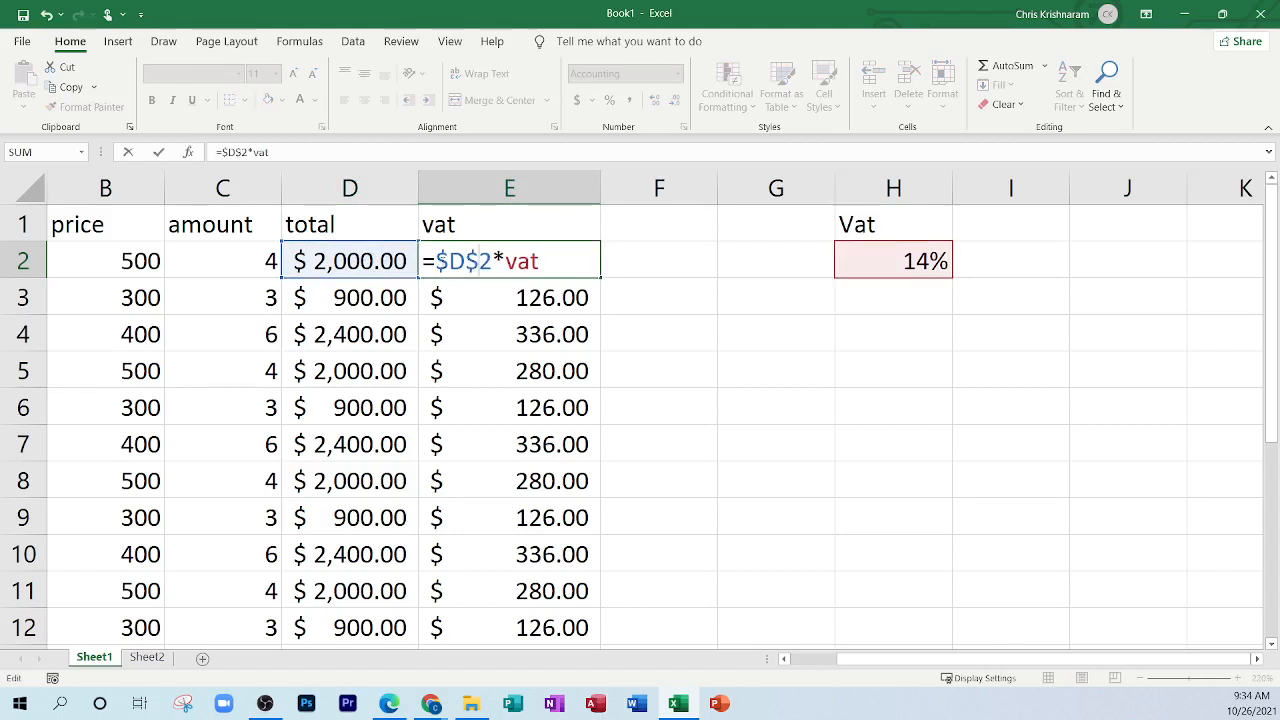
key(Return)
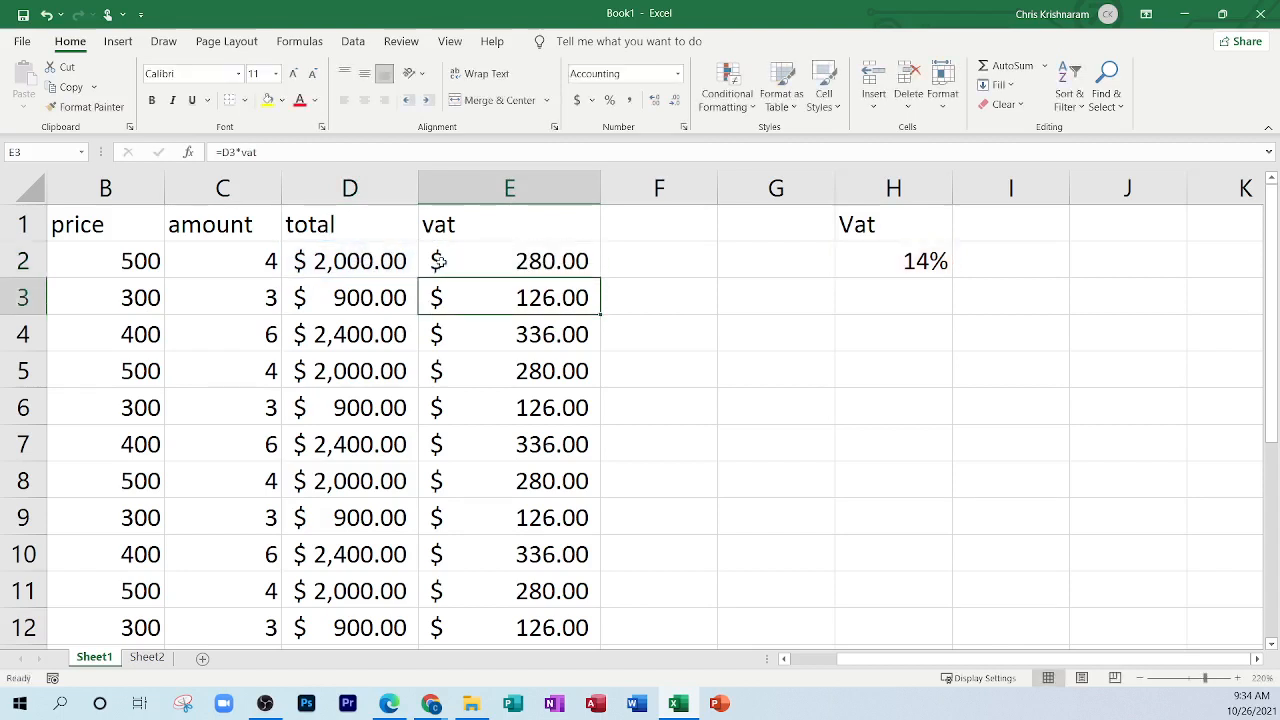
Step: Fill the E2 vat formula =$D$2*vat down the vat column through E12
click(434, 261)
drag(600, 281, 601, 498)
click(543, 340)
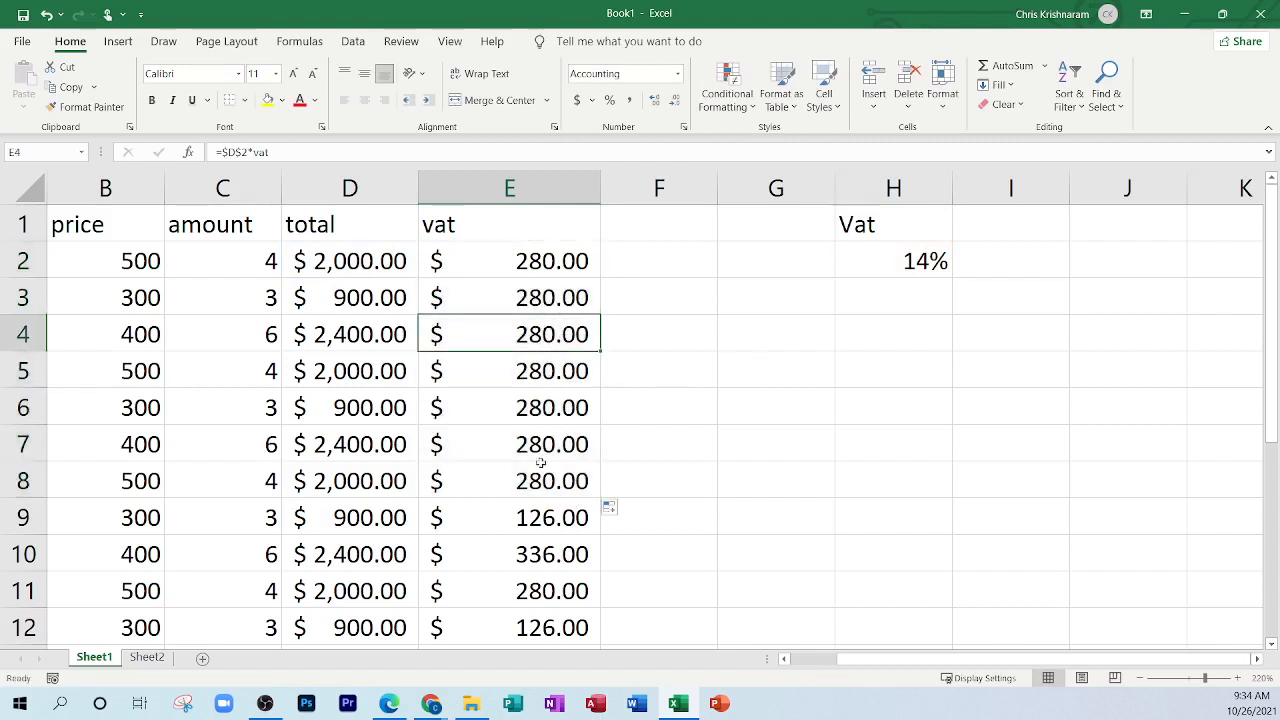
click(538, 484)
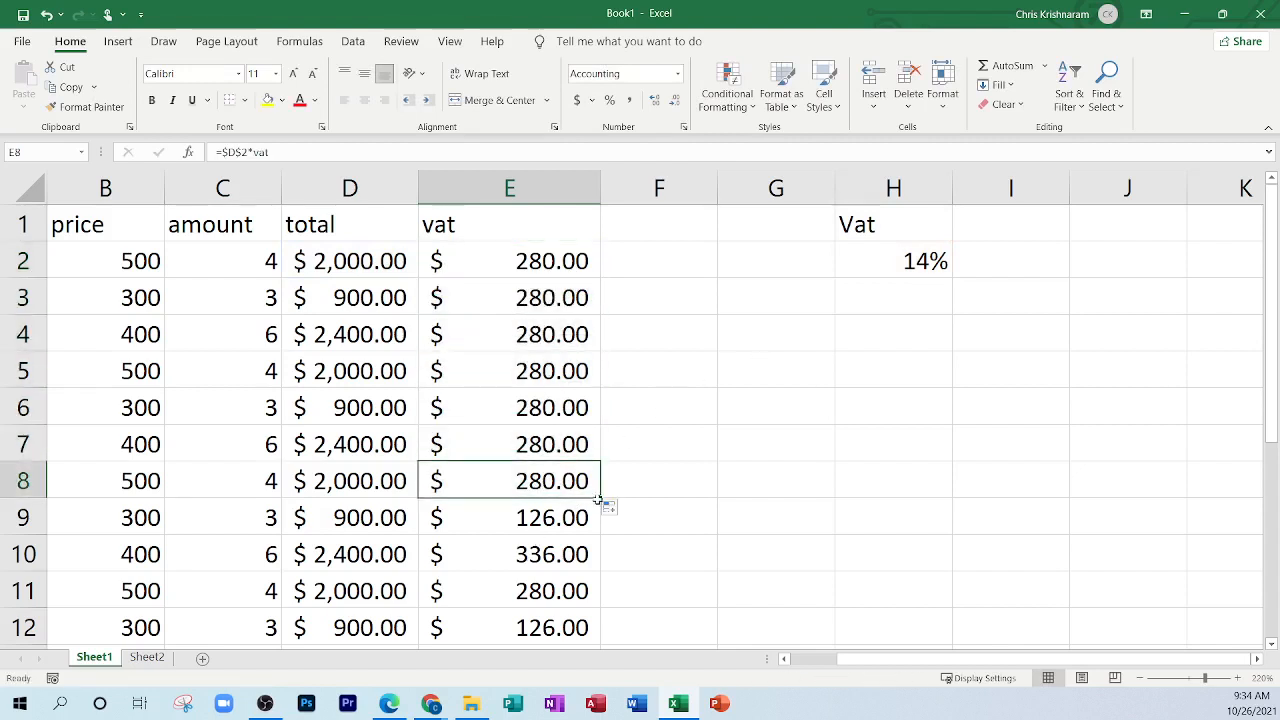
drag(601, 499, 591, 630)
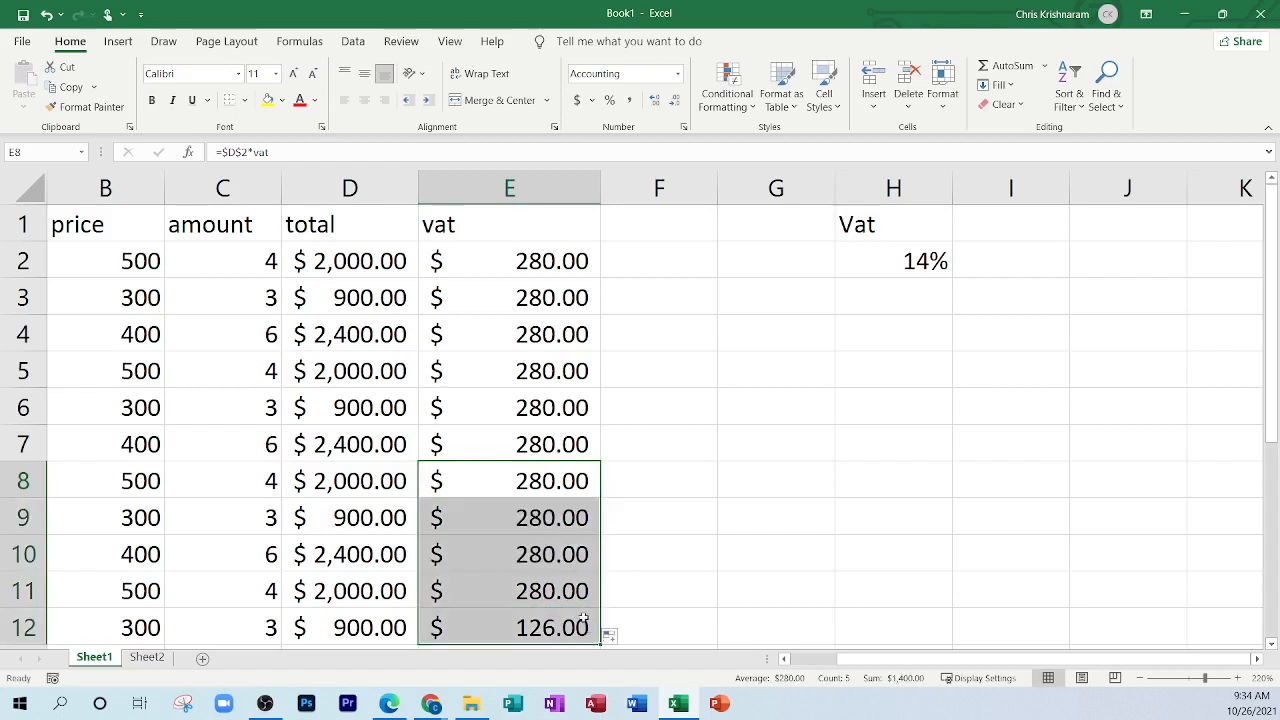
Step: Compare the references in the E2 and E10 vat formulas with the total cells in D3, D4, D7 and D10
click(537, 250)
double_click(537, 250)
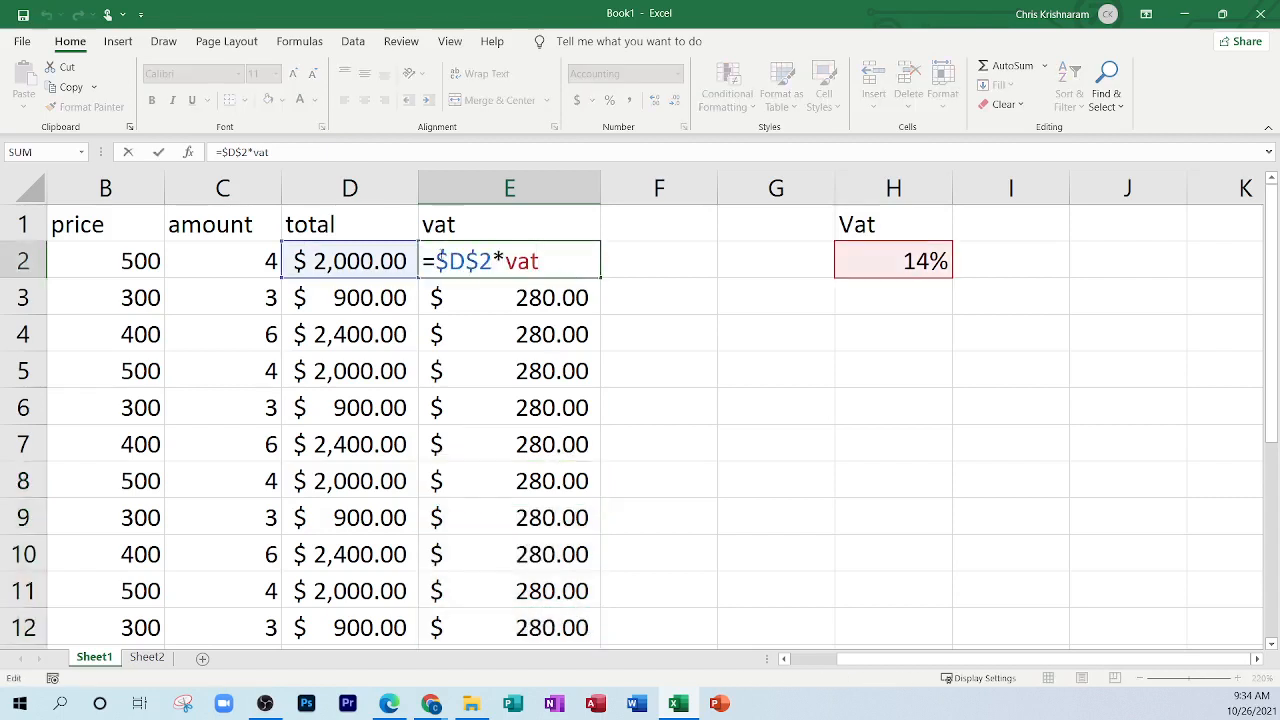
click(570, 330)
double_click(535, 550)
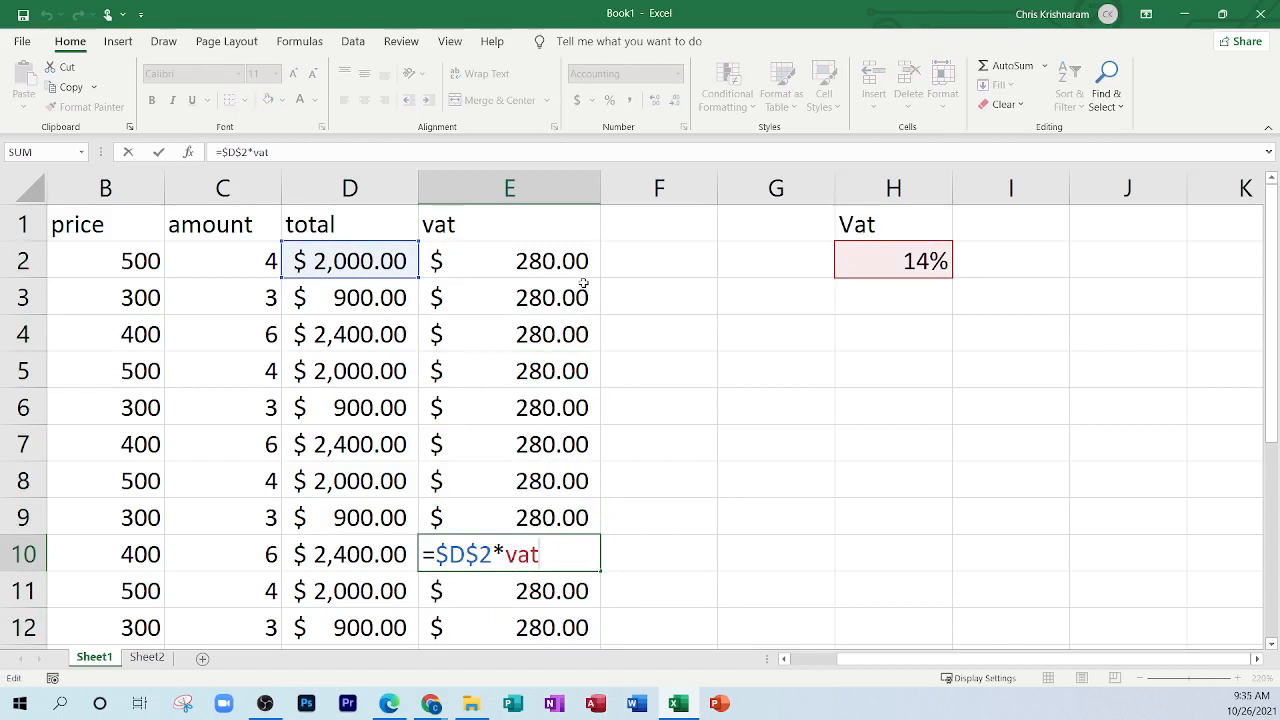
click(345, 298)
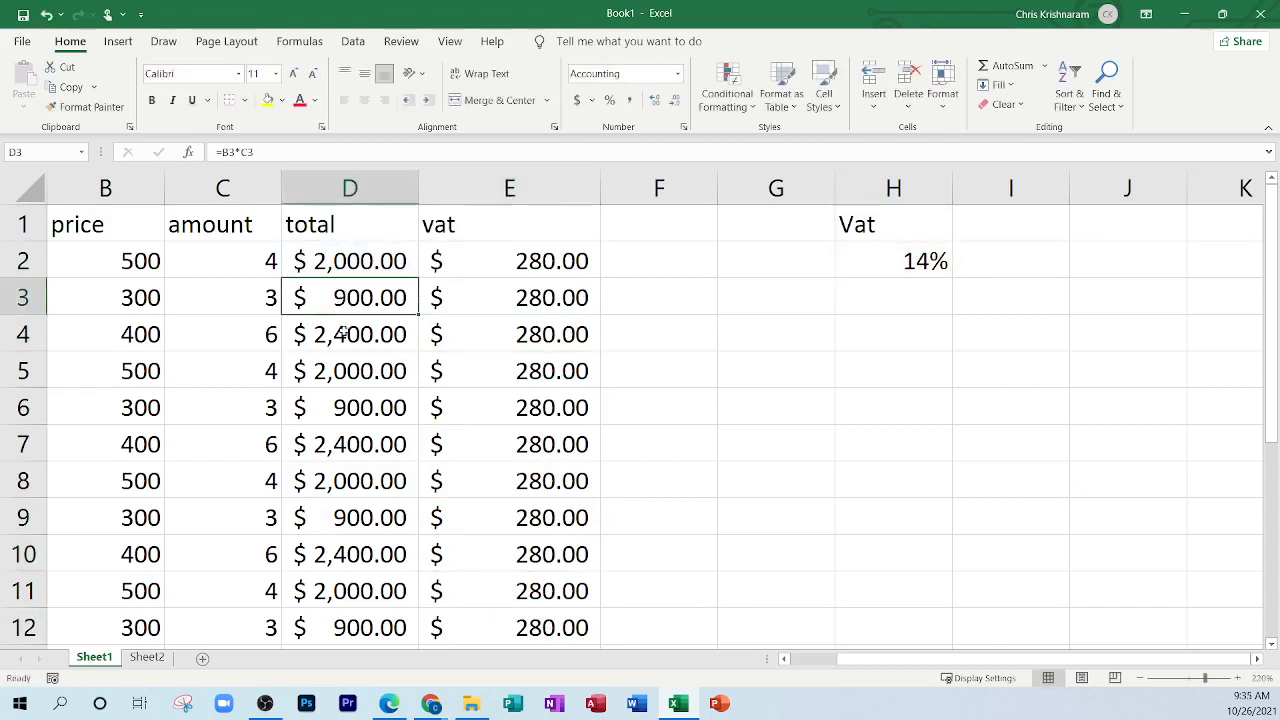
click(343, 334)
click(338, 445)
click(338, 545)
Step: Make the D2 reference in the E2 vat formula relative again, so it reads =D2*vat
double_click(506, 265)
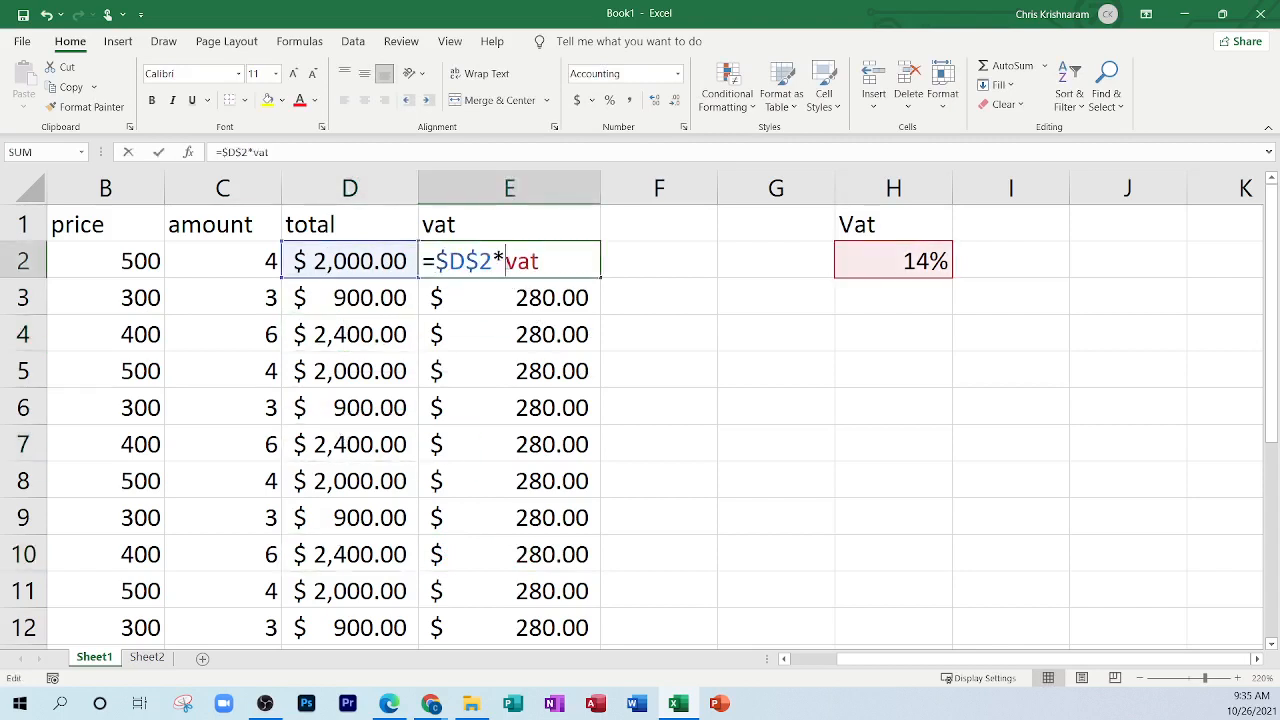
key(BackSpace)
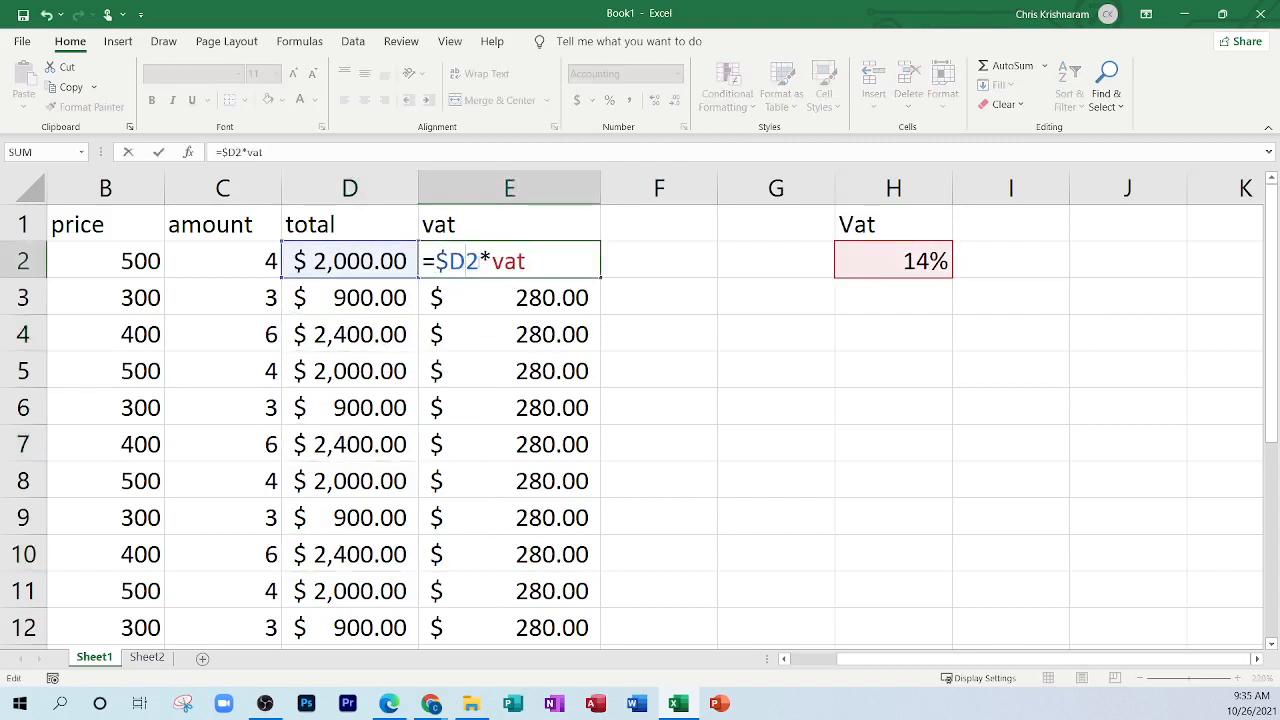
key(Left)
key(BackSpace)
key(Return)
click(674, 266)
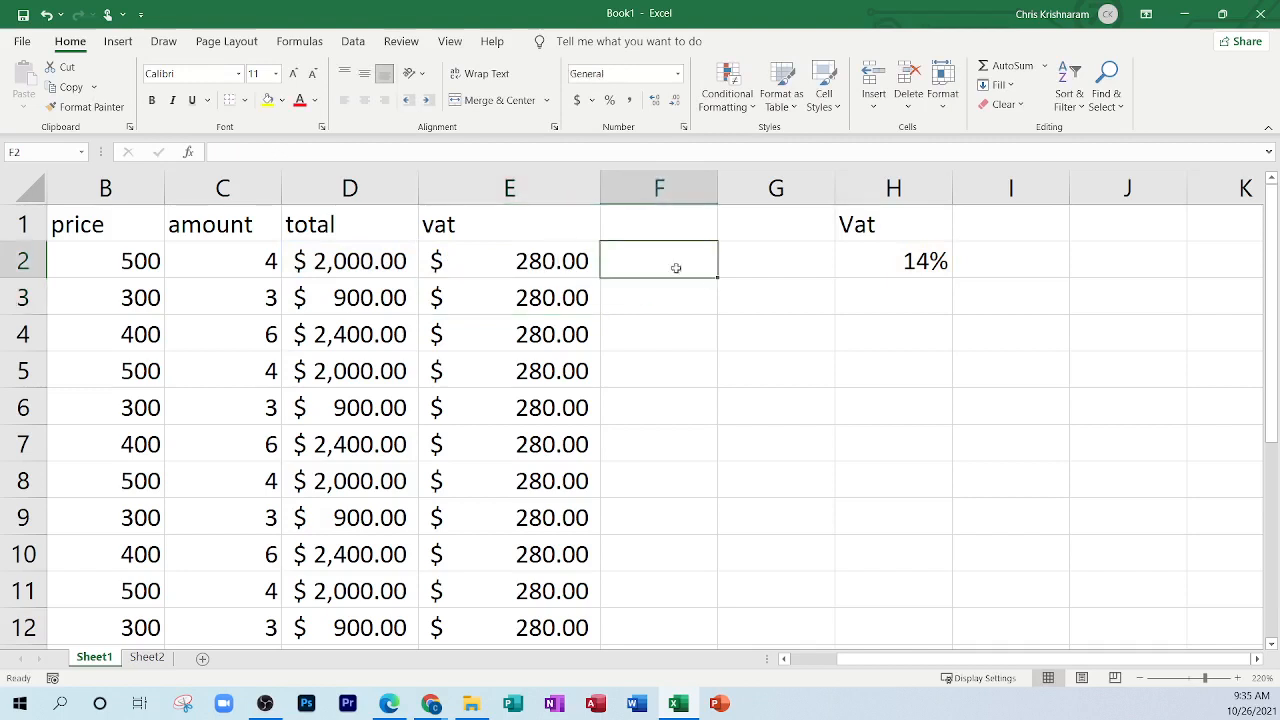
Step: Fill the relative E2 vat formula down the rest of the vat column
click(598, 272)
key(Right)
key(Right)
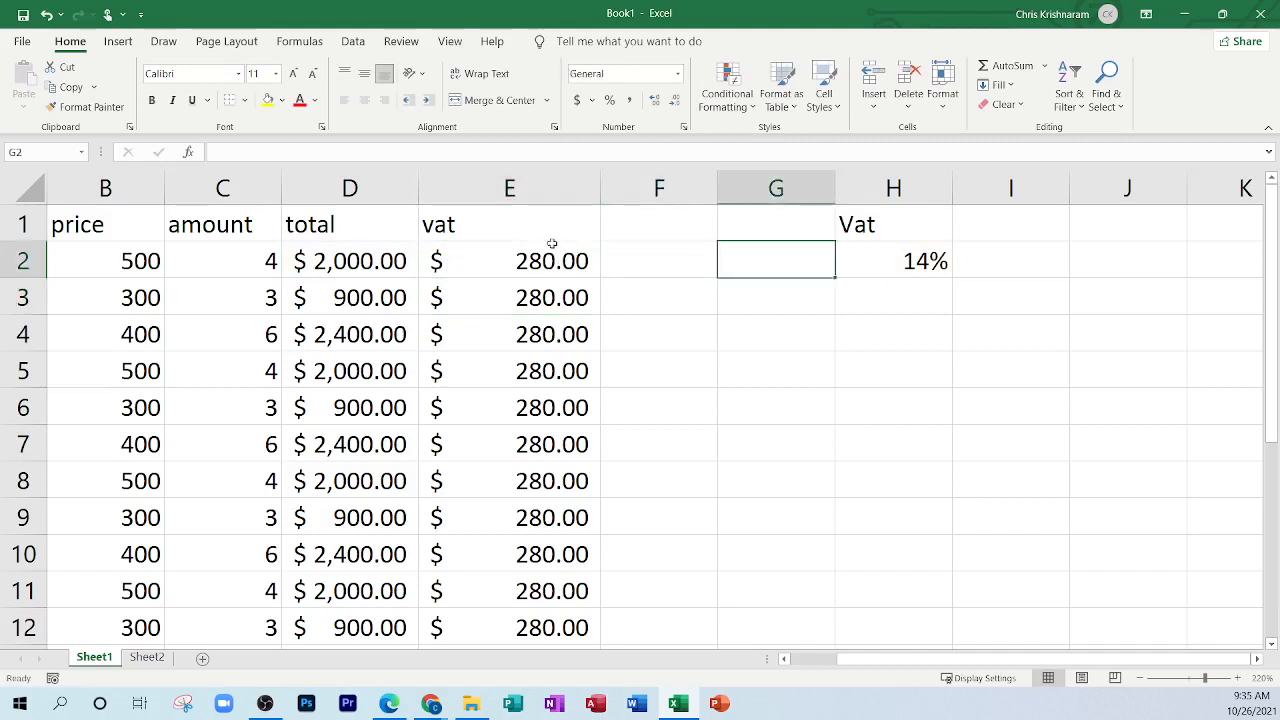
key(Left)
key(Left)
double_click(599, 280)
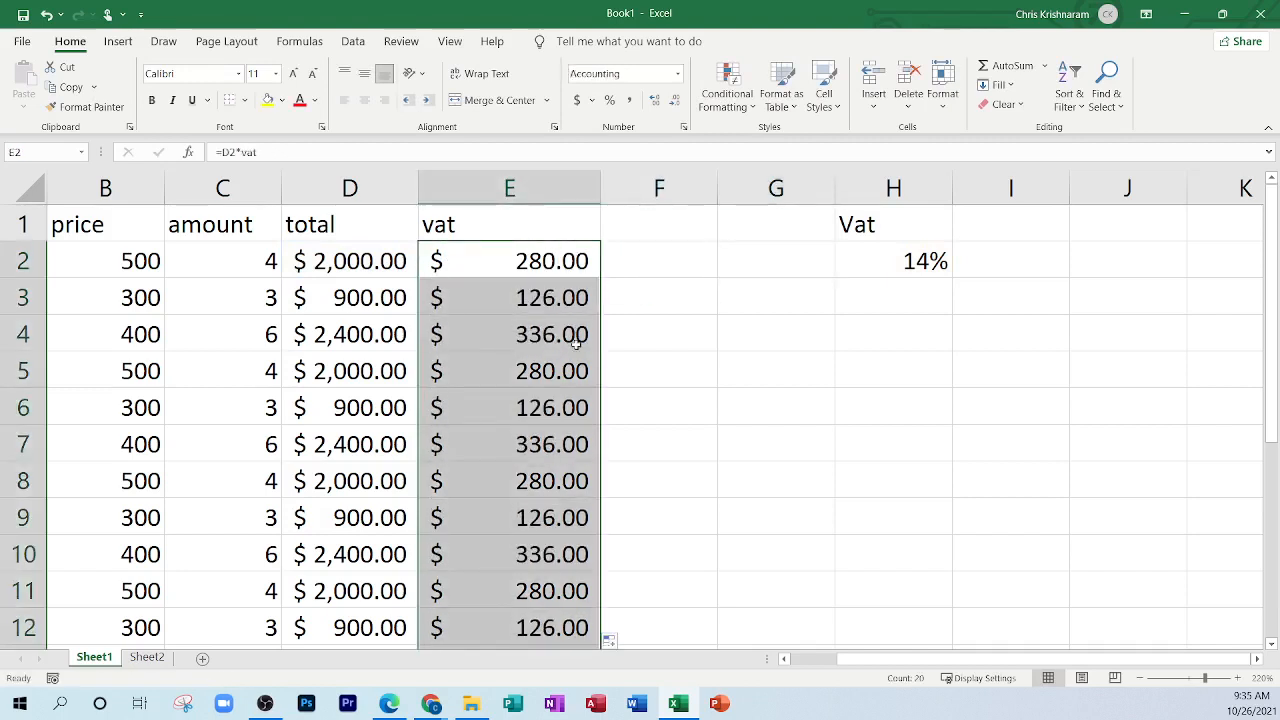
Step: Open the E2 vat formula and highlight its D2 reference
click(574, 343)
double_click(541, 268)
drag(507, 266, 464, 265)
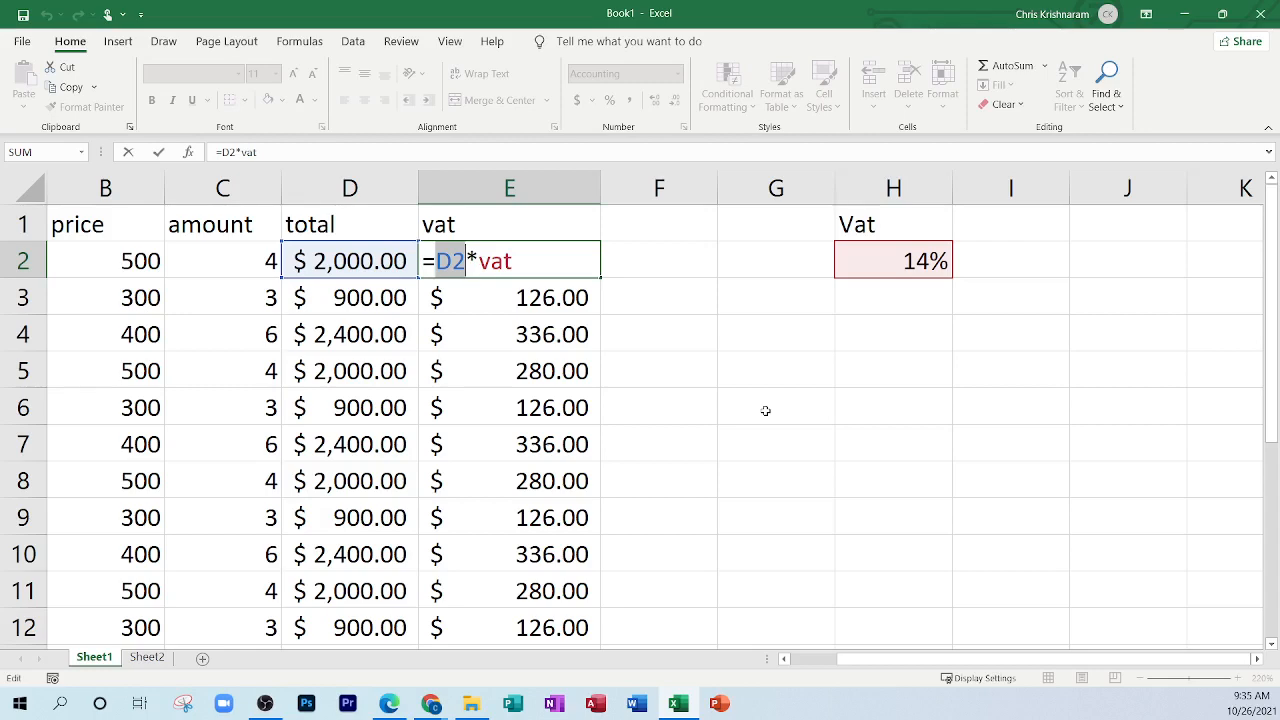
Step: Switch to the PDF notes in Edge and review the section "Relative and absolute addressing" on page 5
click(389, 703)
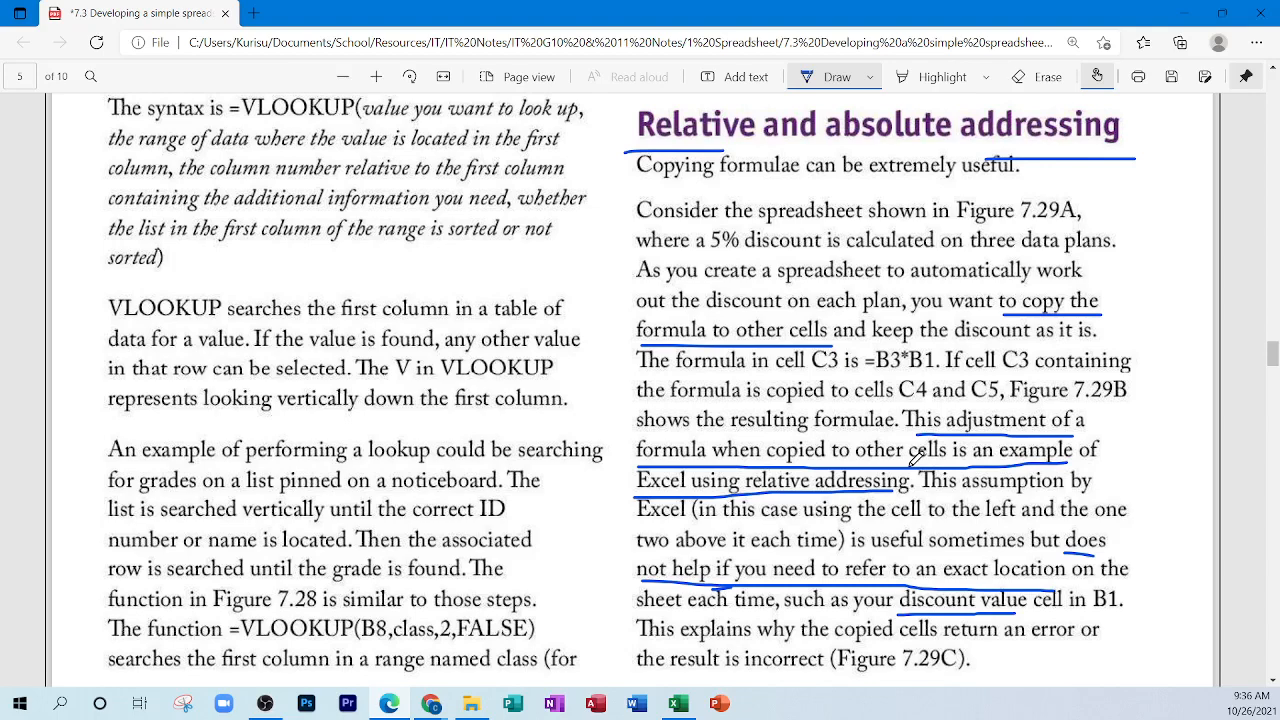
scroll(916, 457, down, 8)
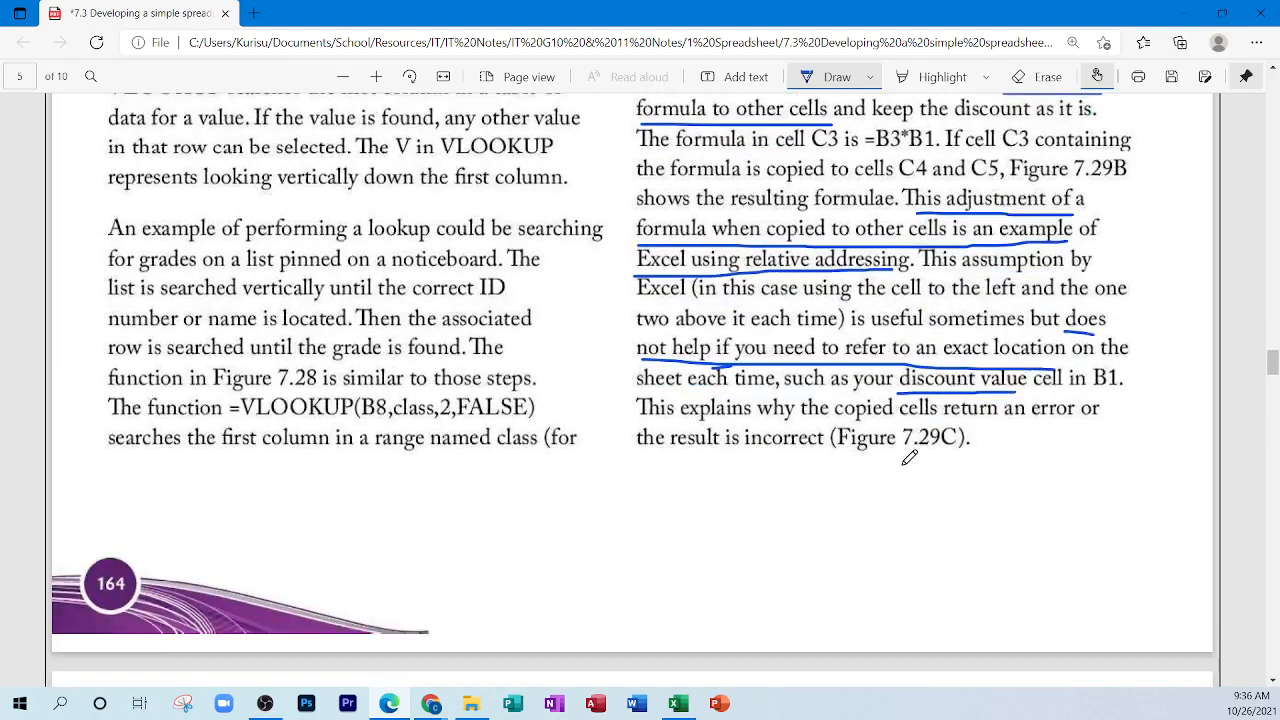
scroll(920, 490, up, 8)
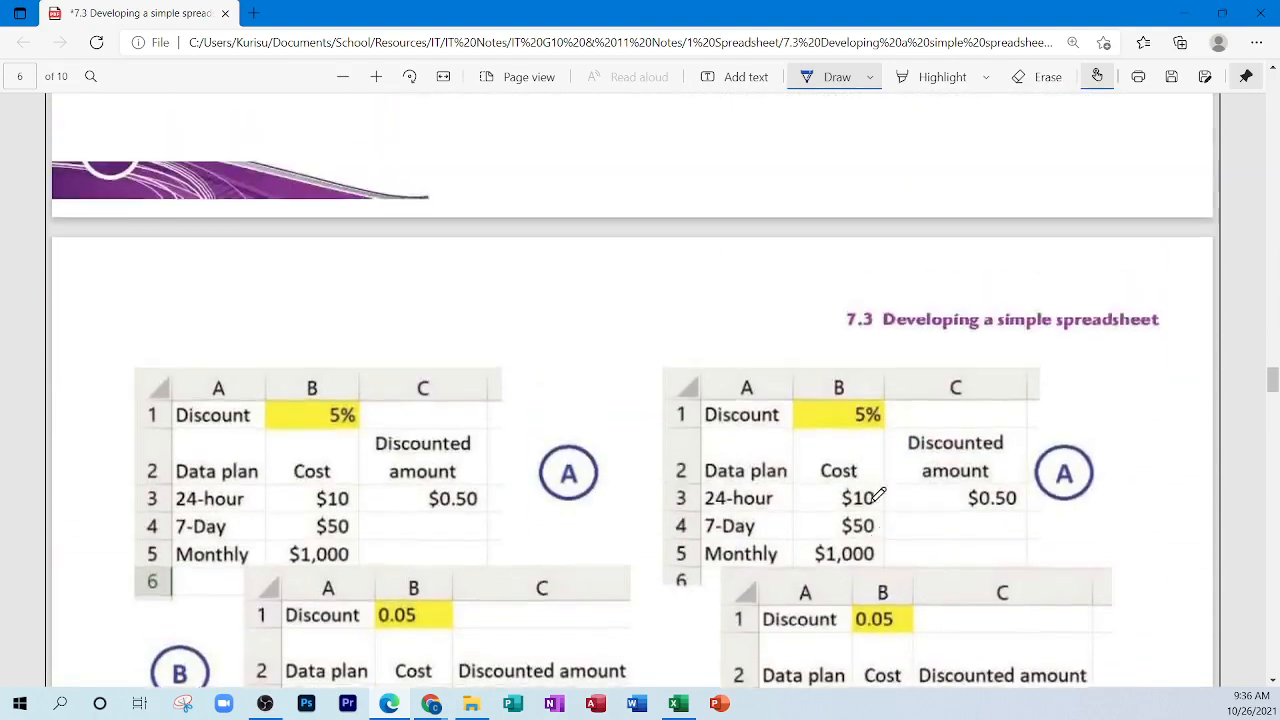
scroll(872, 497, up, 2)
scroll(872, 497, down, 4)
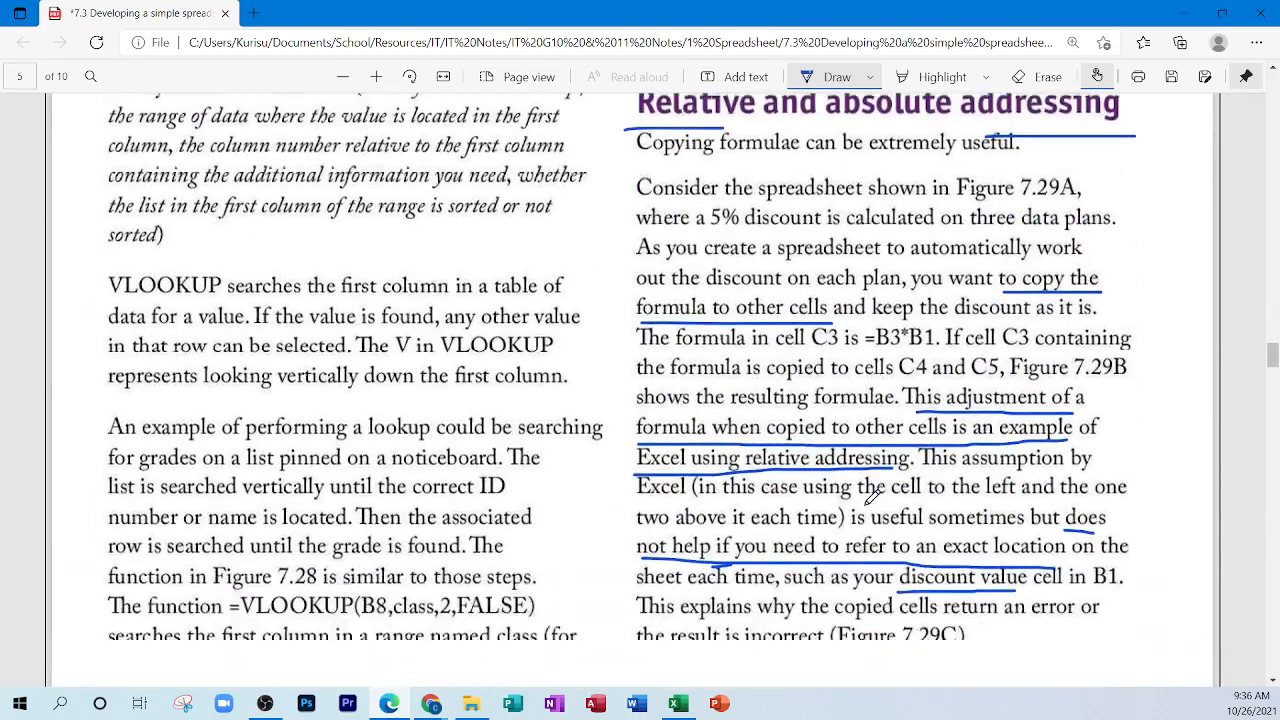
scroll(872, 497, up, 3)
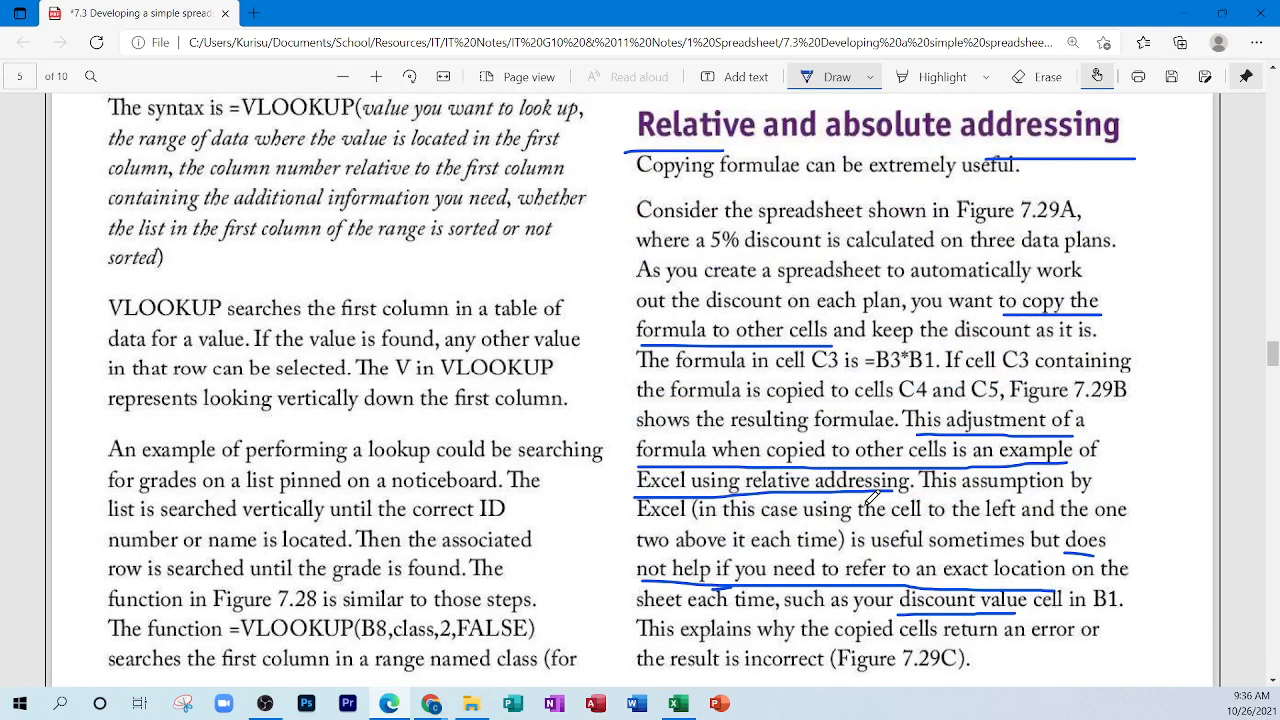
Step: Switch back to the Excel workbook and leave the E2 formula without changing it
click(677, 703)
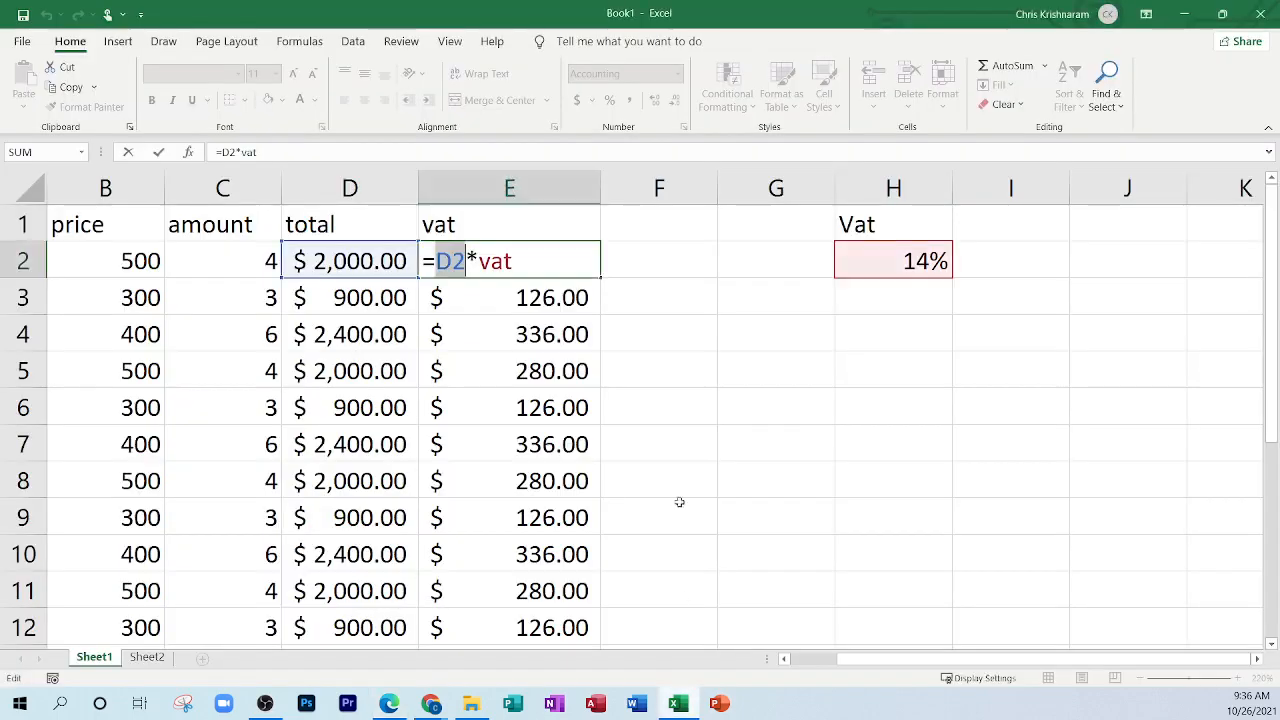
click(624, 352)
key(Escape)
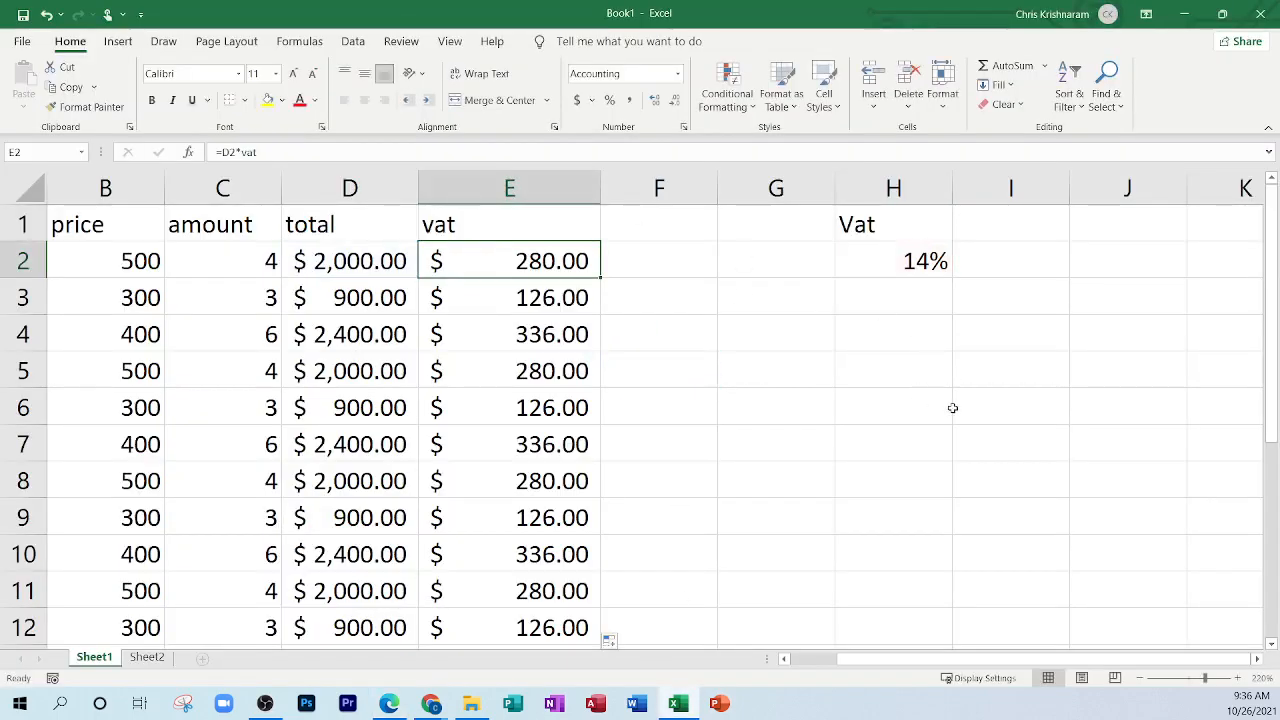
Step: Highlight D2:I2, H1:H11, G1:G11 and C4:J4 one after another to illustrate rows and columns
drag(312, 261, 990, 248)
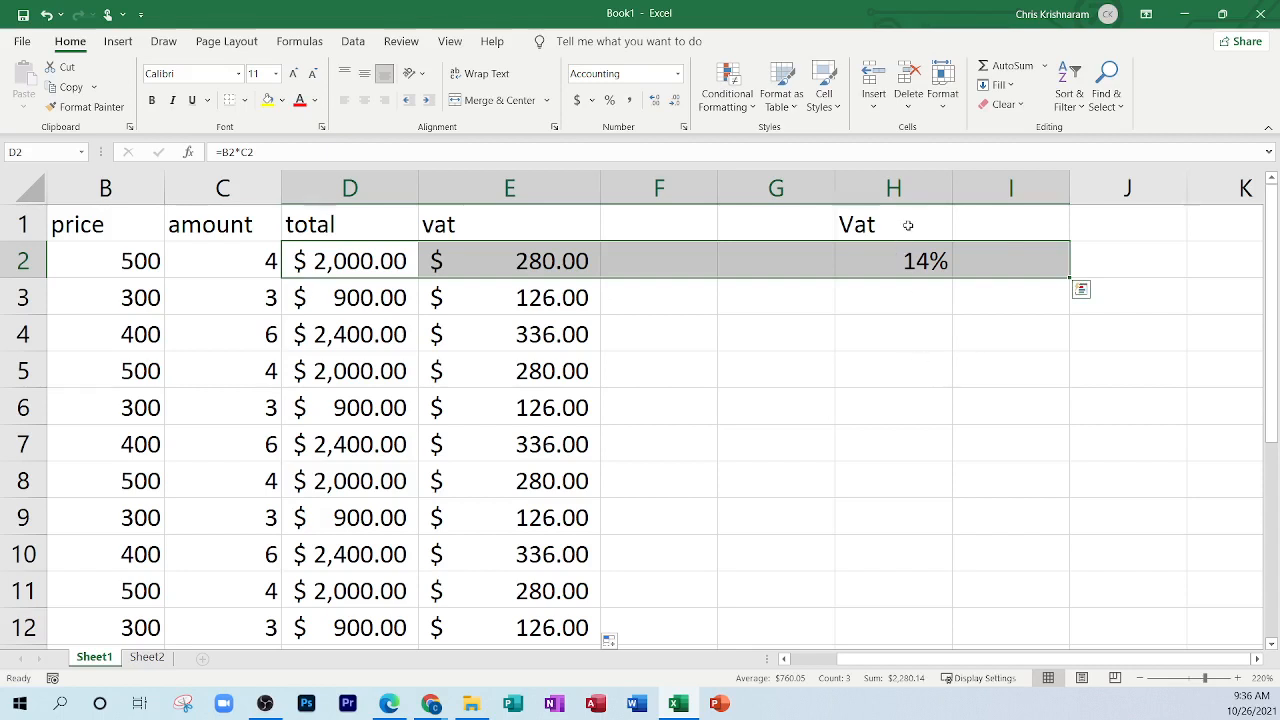
drag(908, 224, 924, 604)
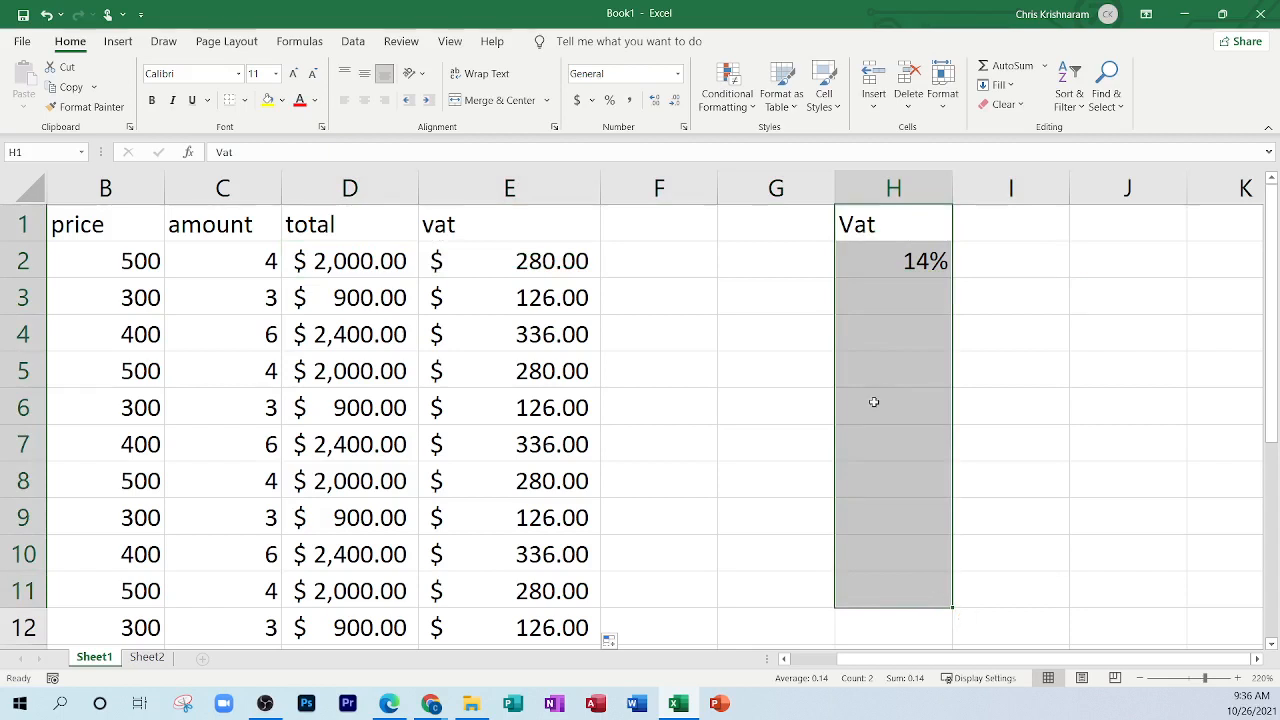
drag(780, 222, 741, 600)
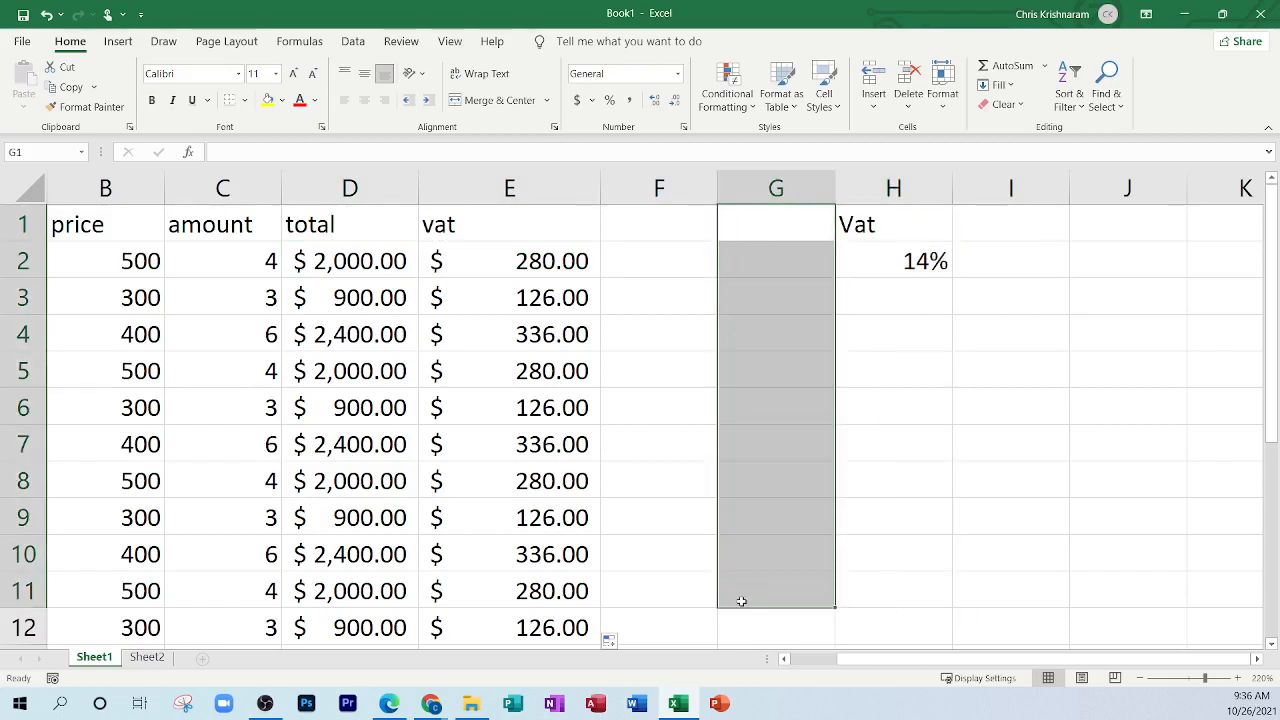
drag(234, 335, 1179, 316)
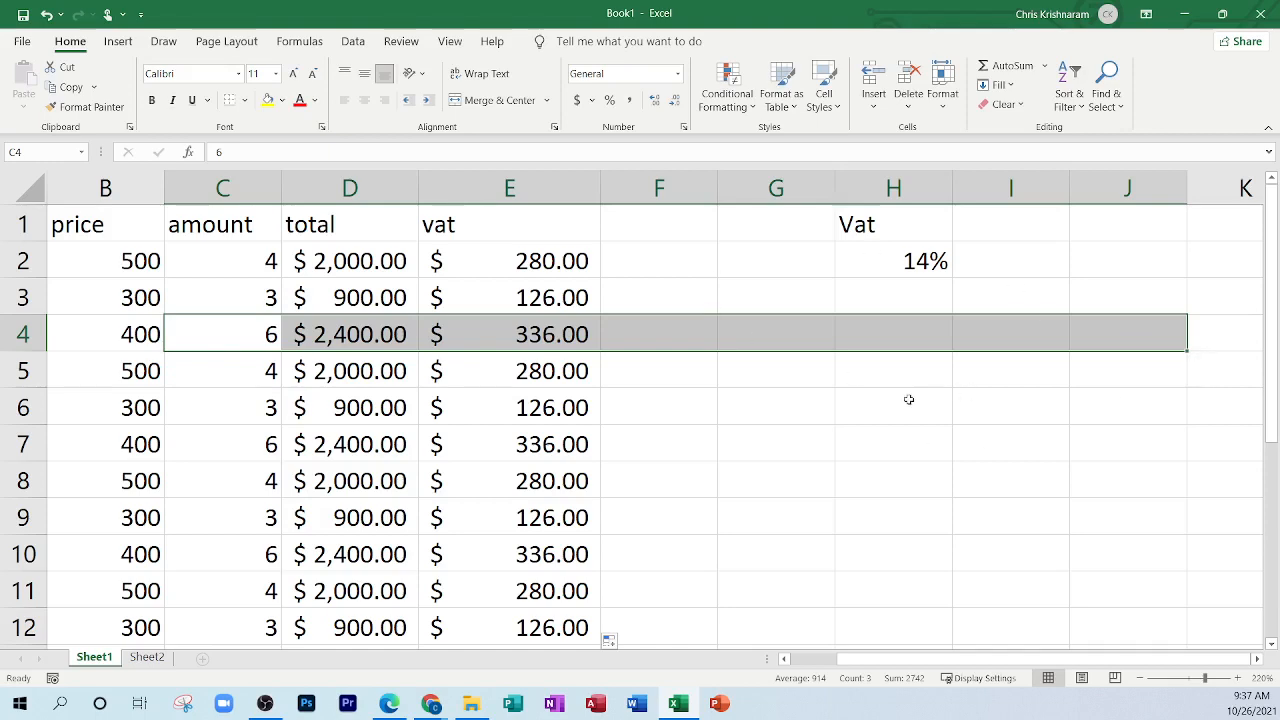
Step: Switch to the PDF notes in Edge and read page 6 on naming cells and "Manipulating rows and columns"
click(388, 704)
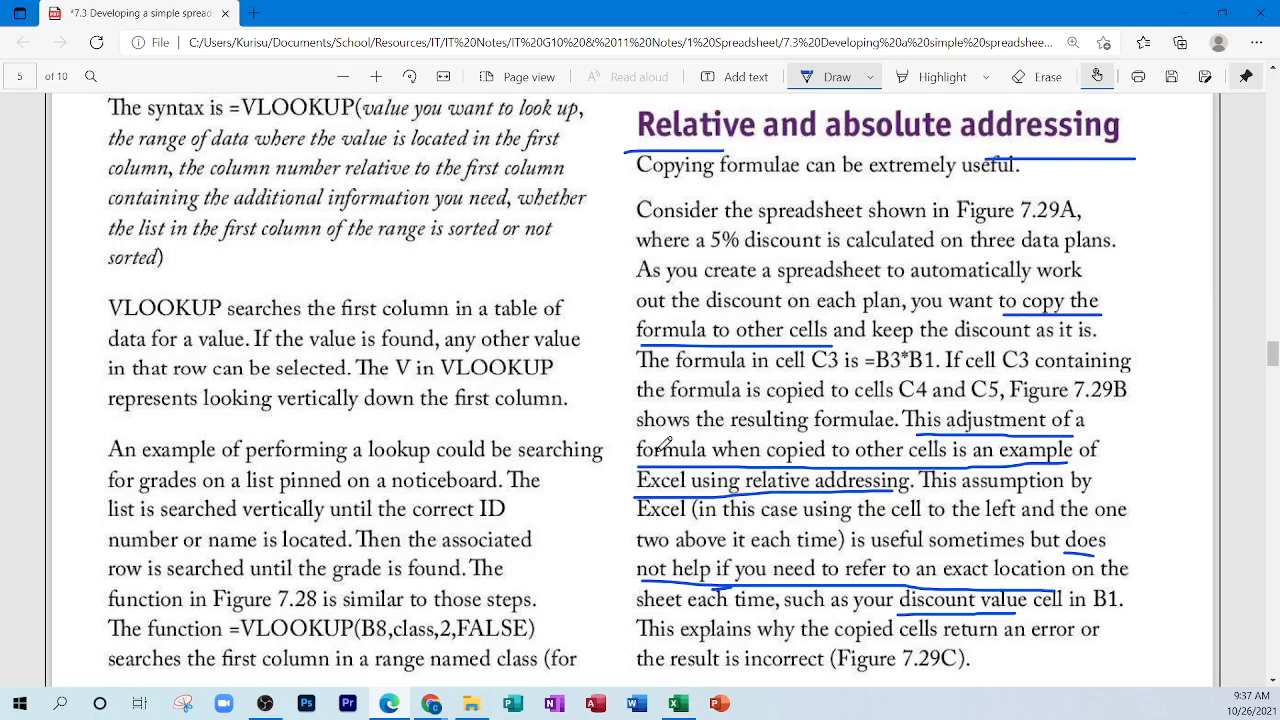
scroll(634, 389, down, 10)
scroll(639, 389, down, 5)
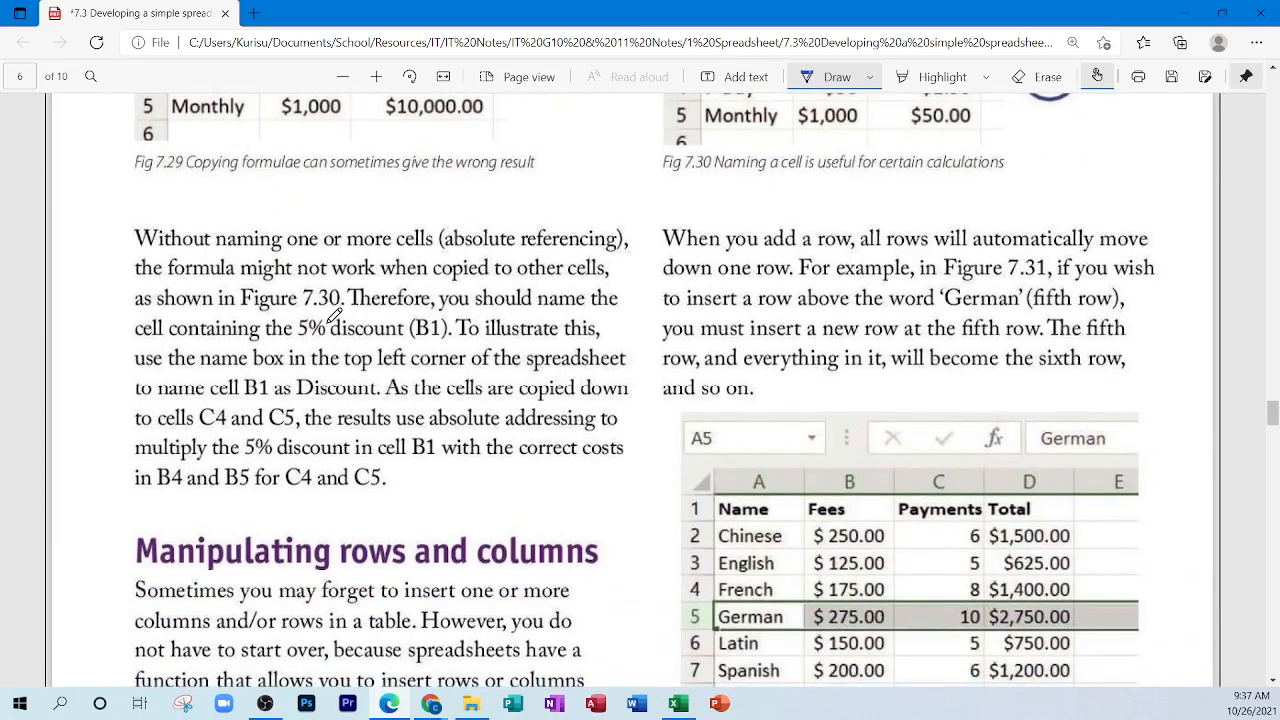
scroll(334, 316, up, 1)
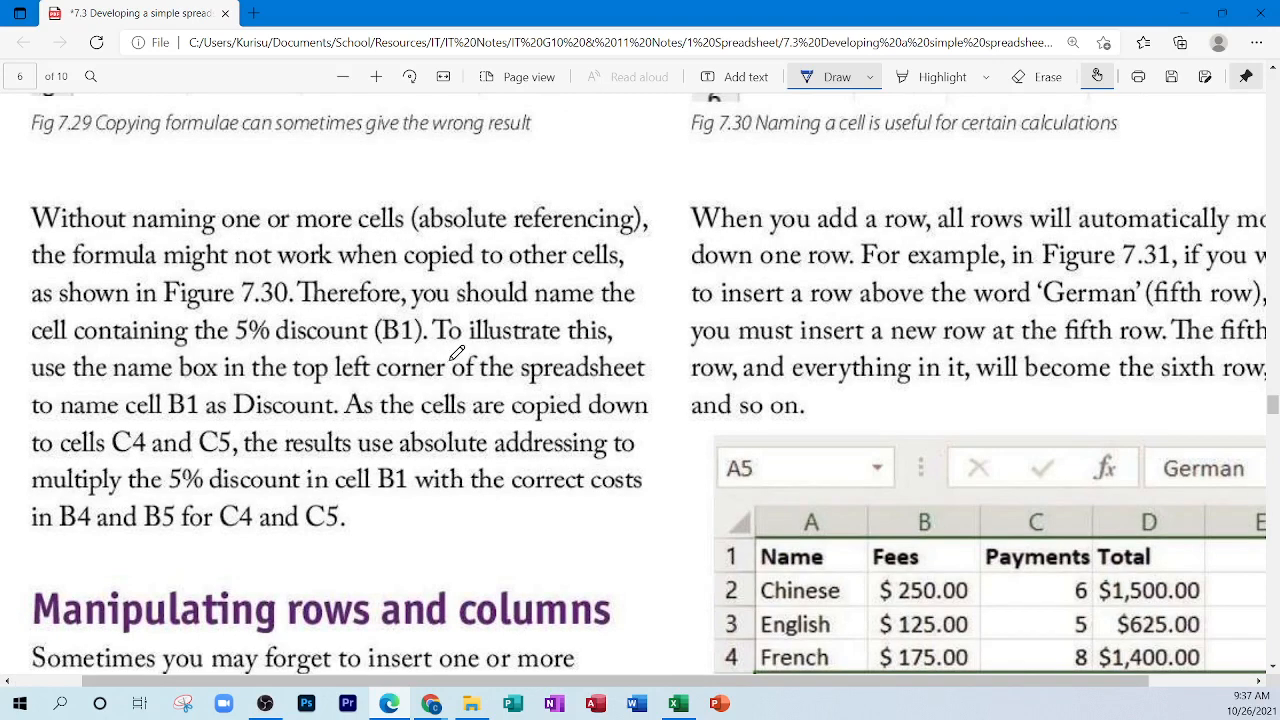
scroll(464, 350, down, 4)
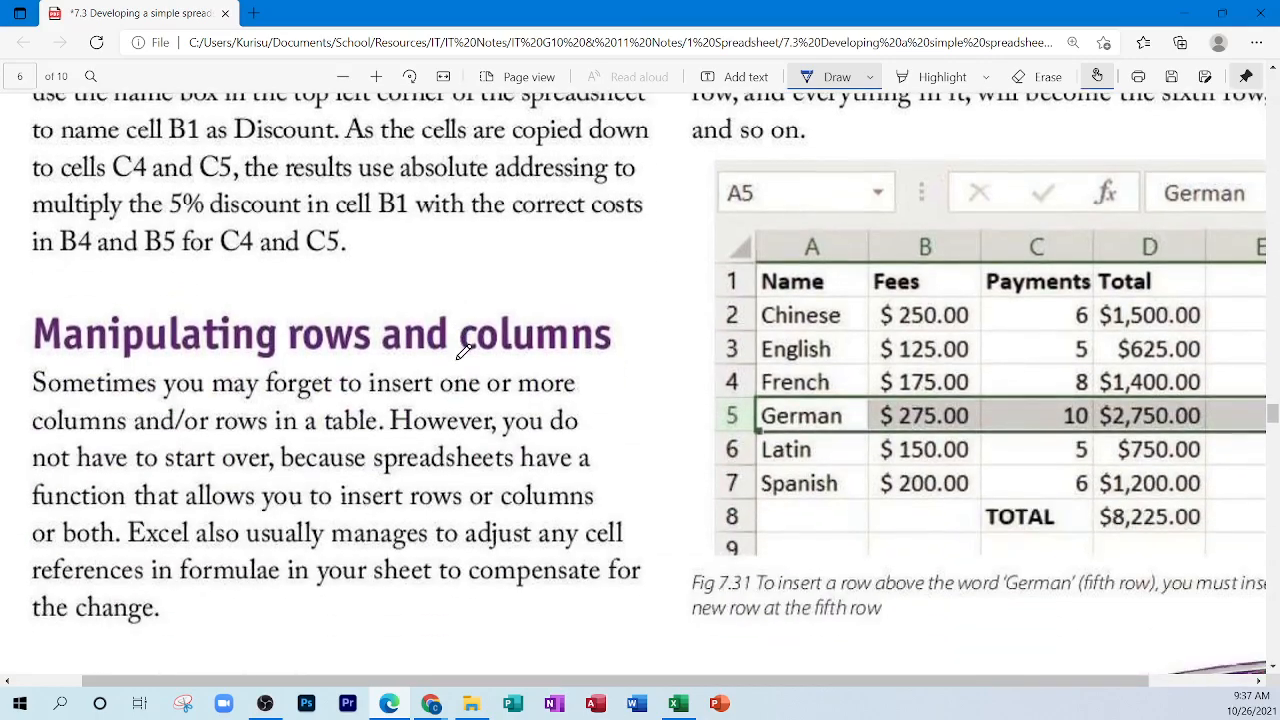
scroll(464, 350, up, 5)
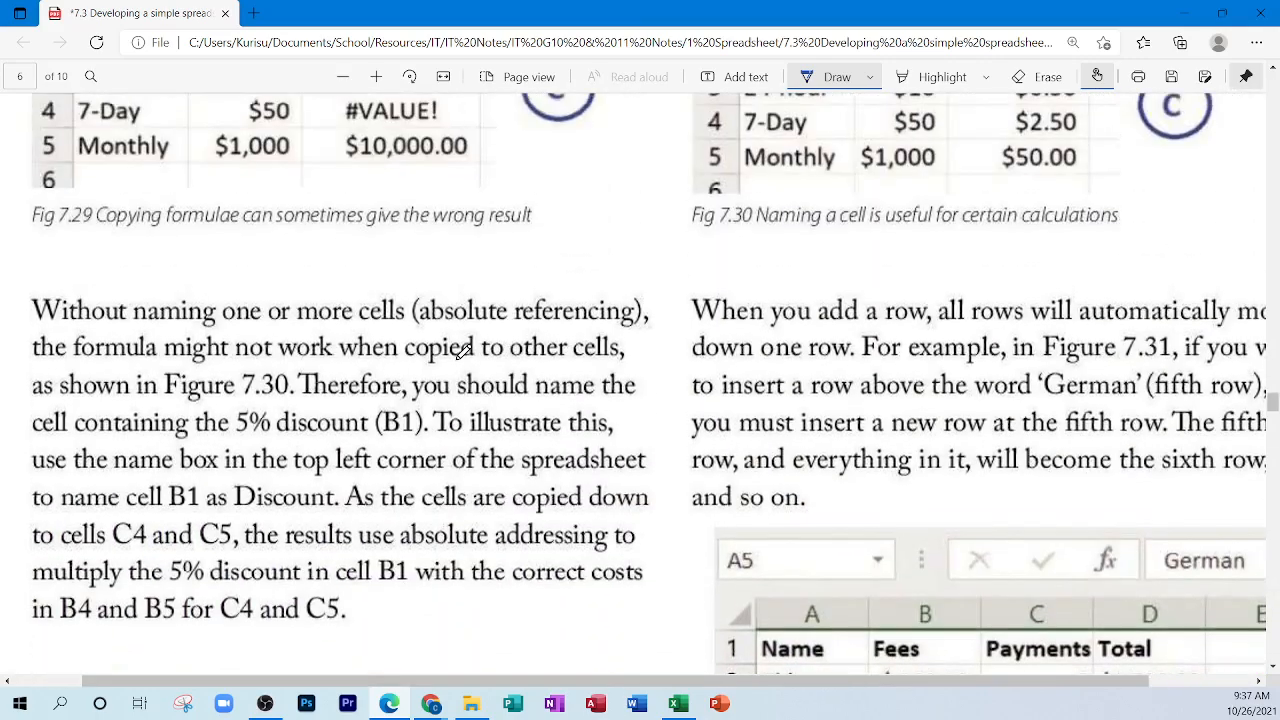
scroll(466, 420, down, 6)
scroll(456, 412, up, 2)
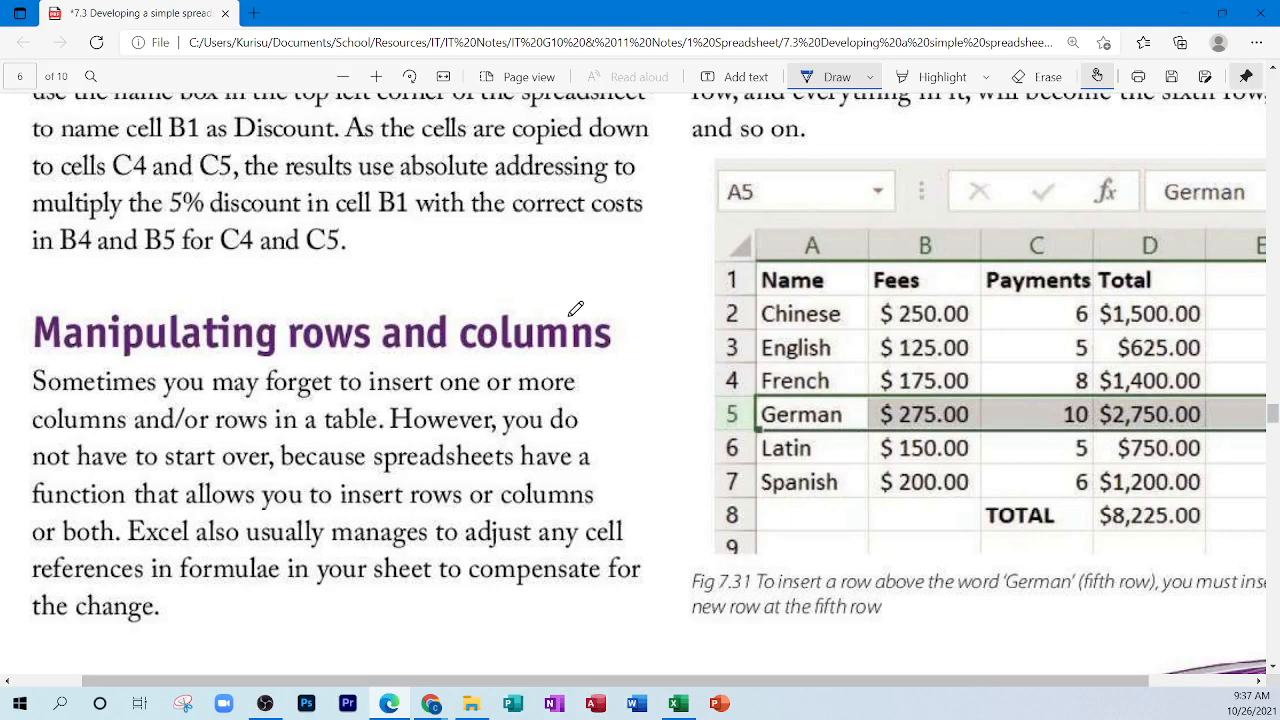
scroll(575, 309, up, 3)
scroll(575, 309, down, 5)
scroll(575, 305, up, 2)
Step: Draw an opening bracket at the heading "Manipulating rows and columns" and underline "forget to insert one" in the text below it
drag(20, 342, 80, 293)
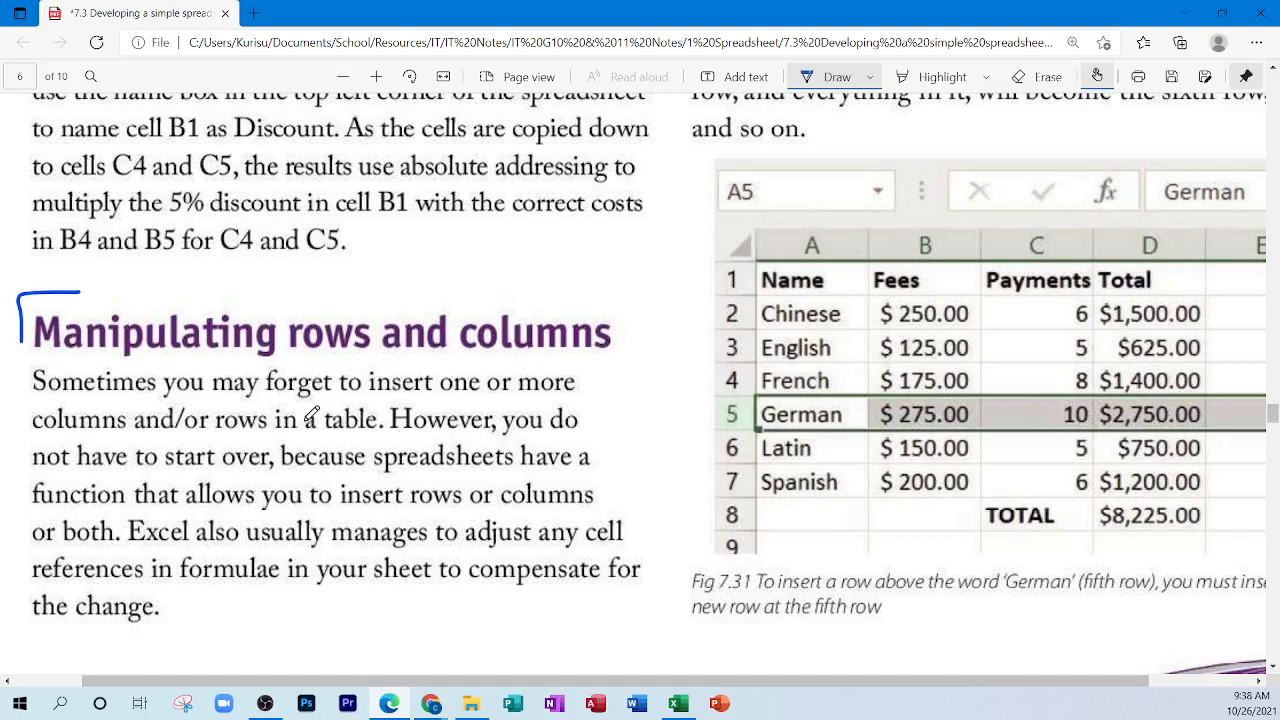
drag(268, 400, 462, 398)
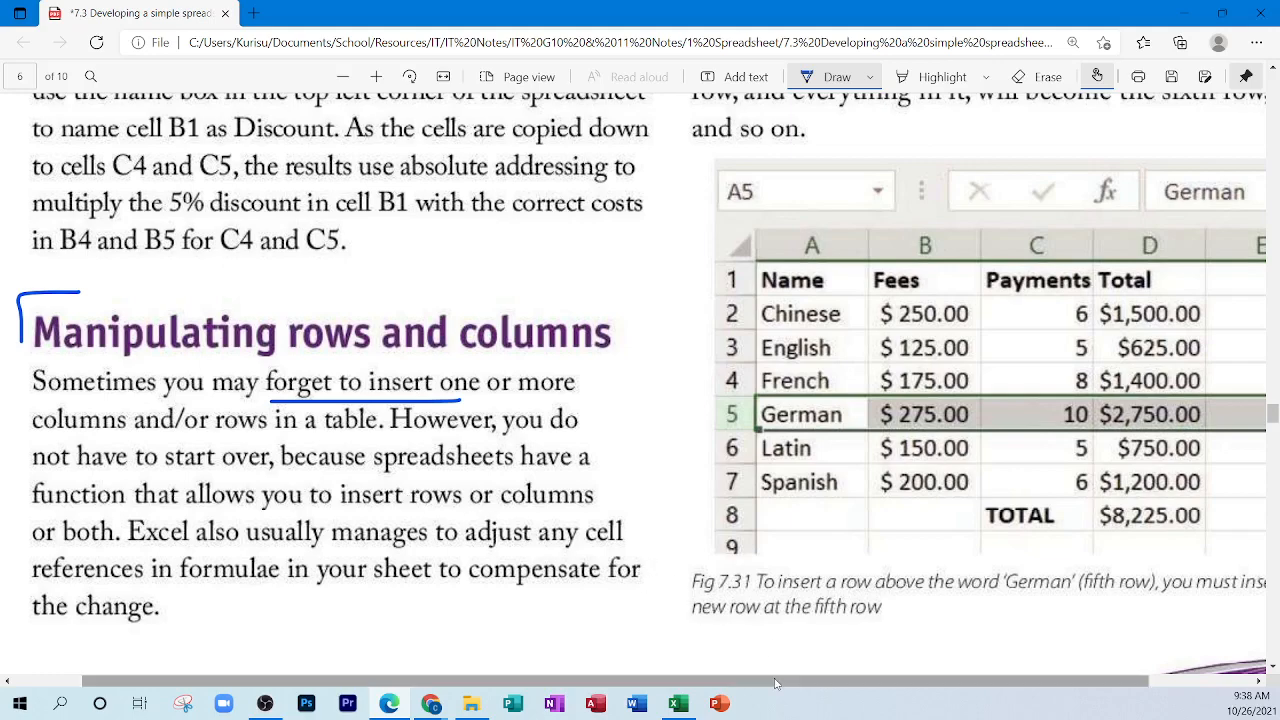
Step: Draw corner brackets around the start and end of the paragraph beginning "When you add a row"
drag(839, 683, 890, 695)
scroll(883, 549, up, 3)
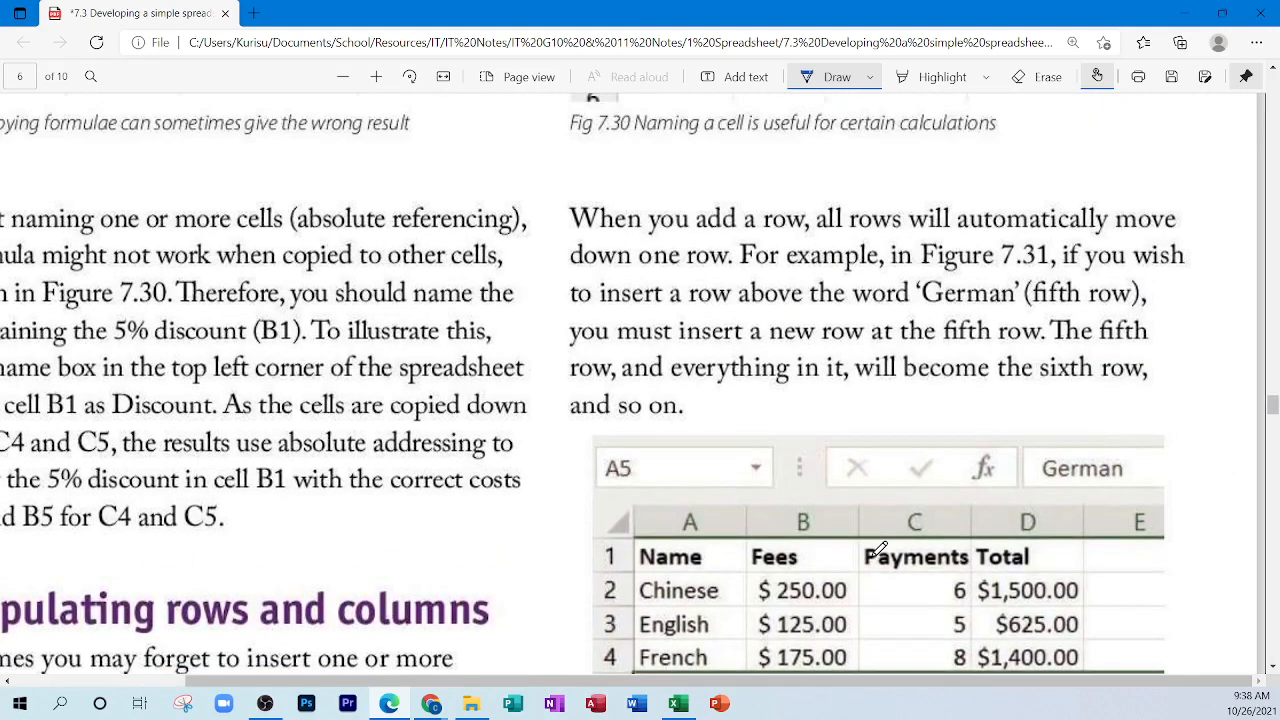
mouse_move(545, 236)
mouse_down()
mouse_move(650, 170)
mouse_move(694, 175)
mouse_up()
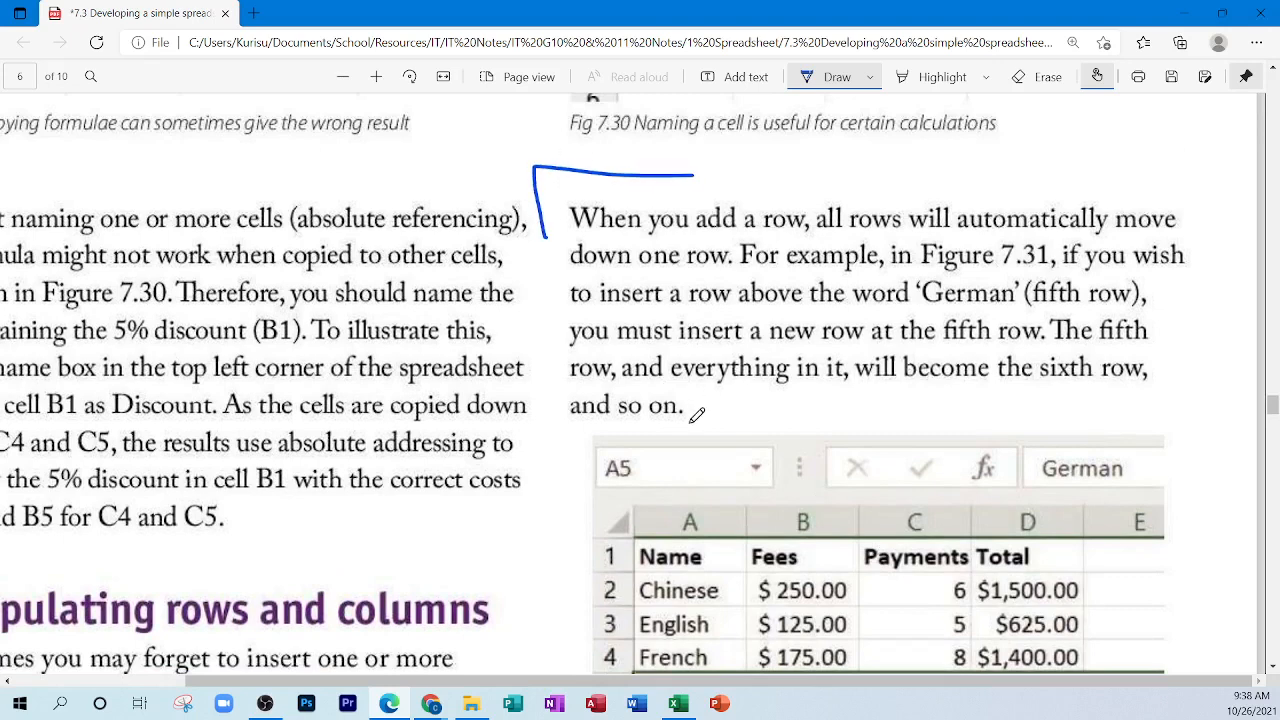
drag(655, 427, 737, 415)
Step: Try to underline "all rows will automatically move" in the bracketed paragraph, and erase the slanted stroke
drag(828, 237, 1236, 261)
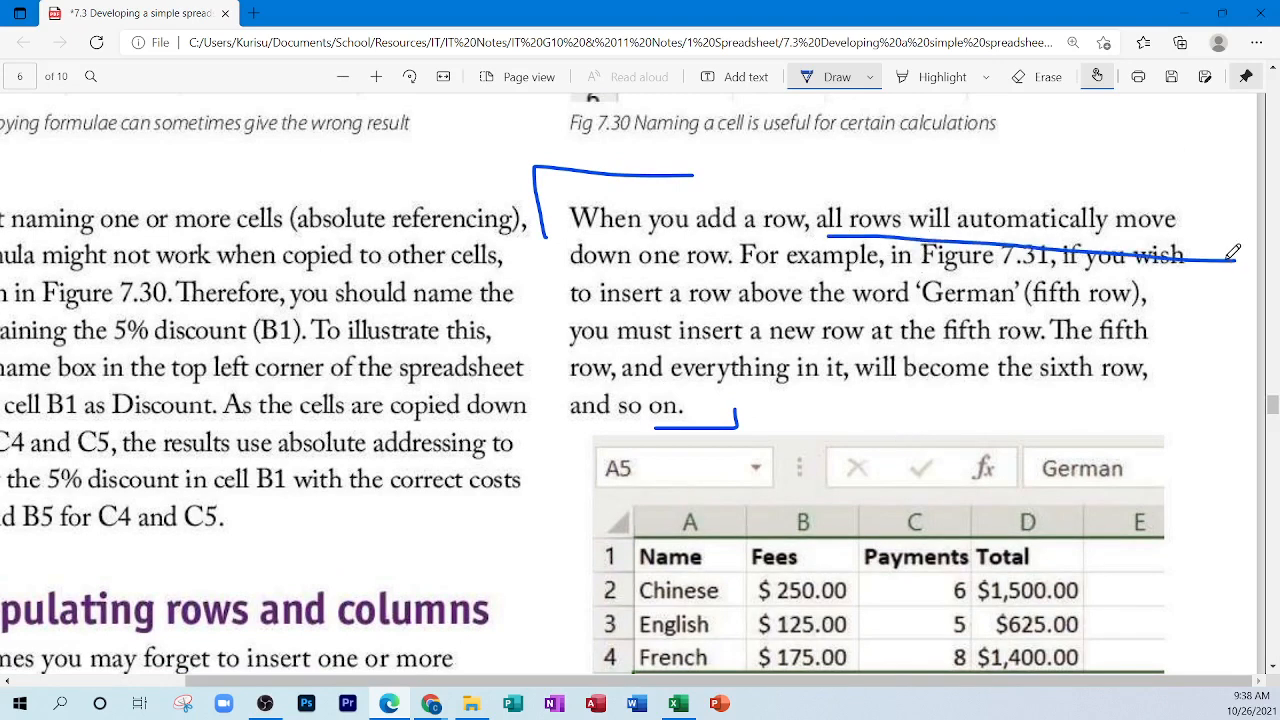
click(1026, 80)
click(962, 245)
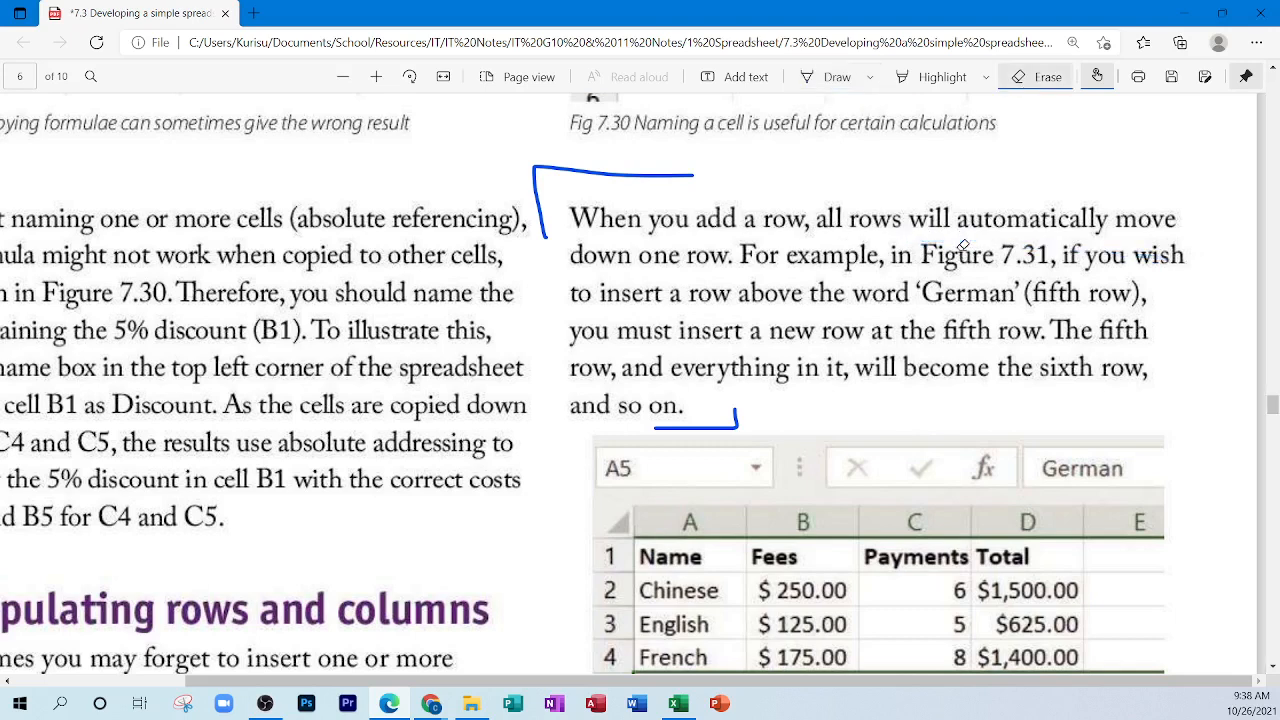
Step: Underline "all rows will automatically move down one row" with the Draw pen in the bracketed paragraph
click(830, 77)
drag(820, 231, 1142, 230)
drag(572, 268, 706, 262)
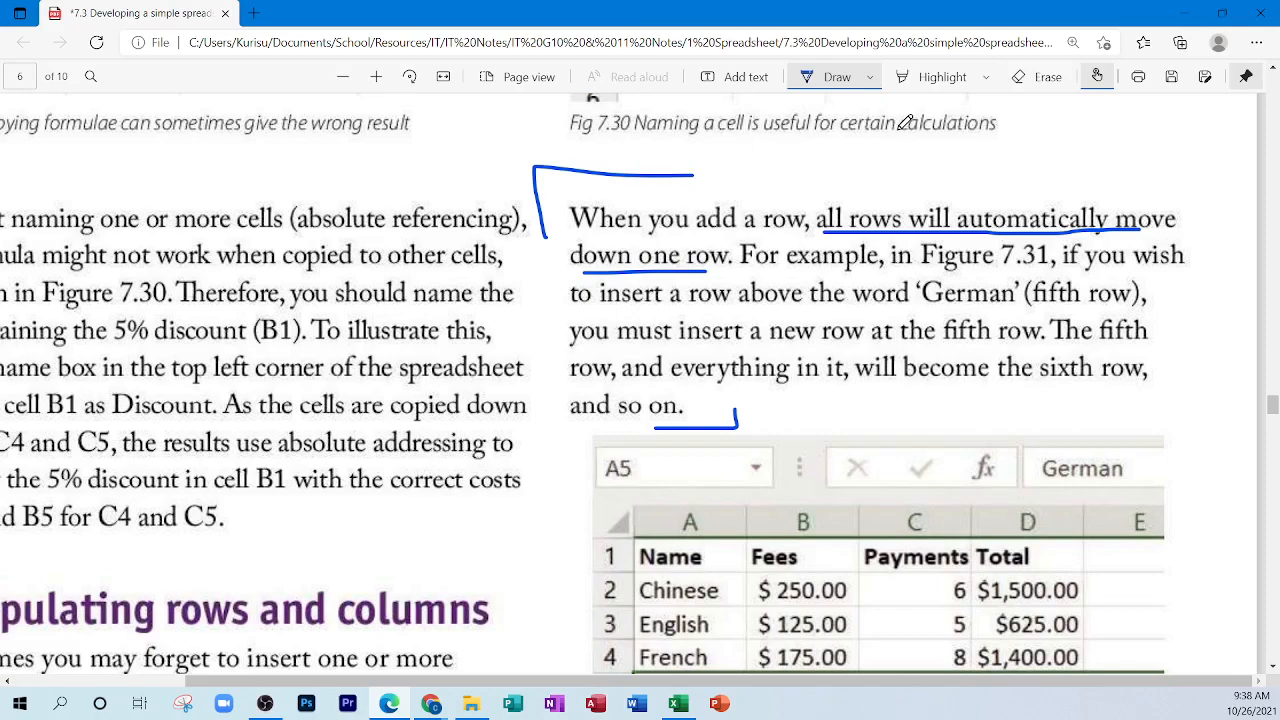
Step: Look over the page 7 notes on the insert and delete choices, and return to the "Manipulating rows and columns" section
scroll(905, 122, up, 7)
scroll(612, 270, down, 3)
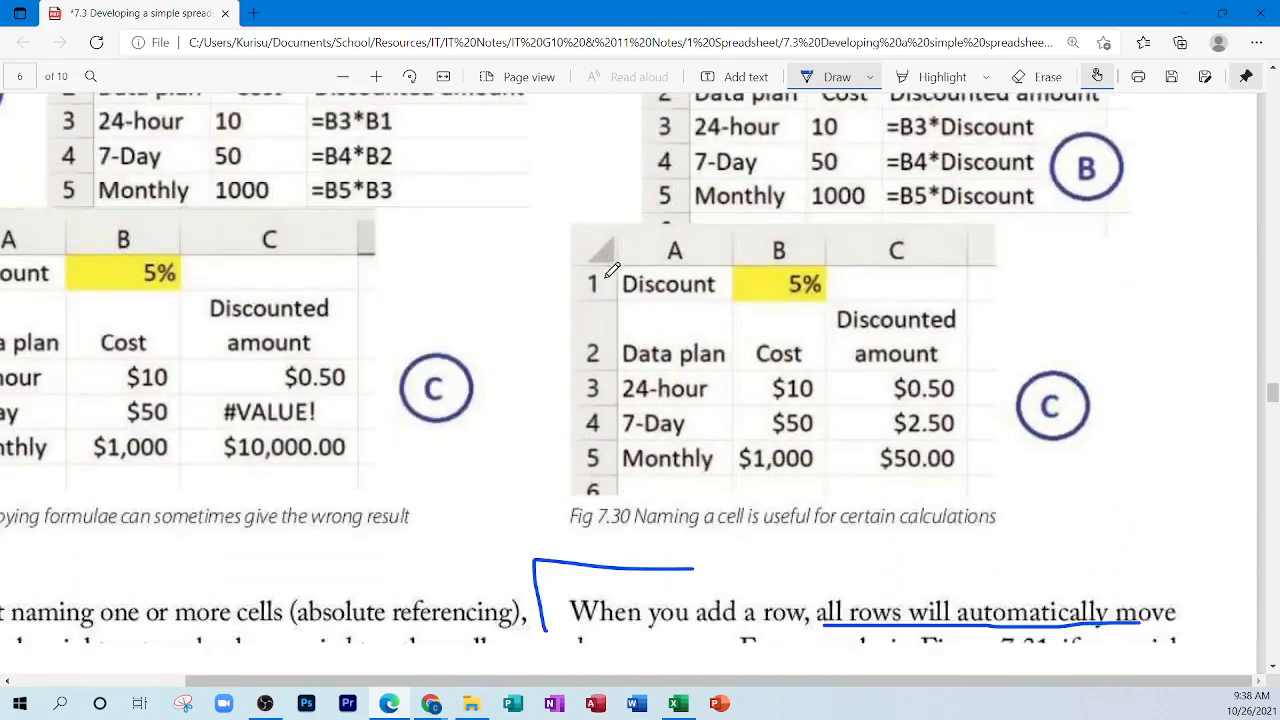
scroll(505, 295, down, 15)
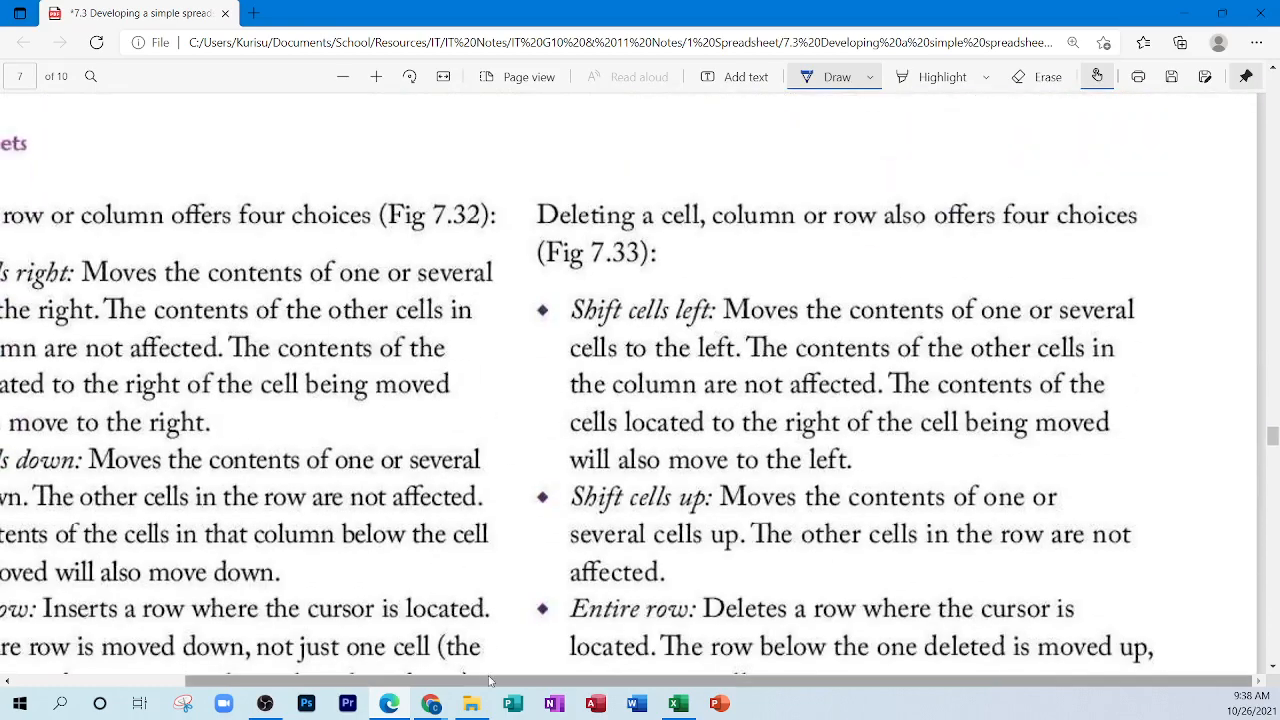
drag(490, 680, 343, 680)
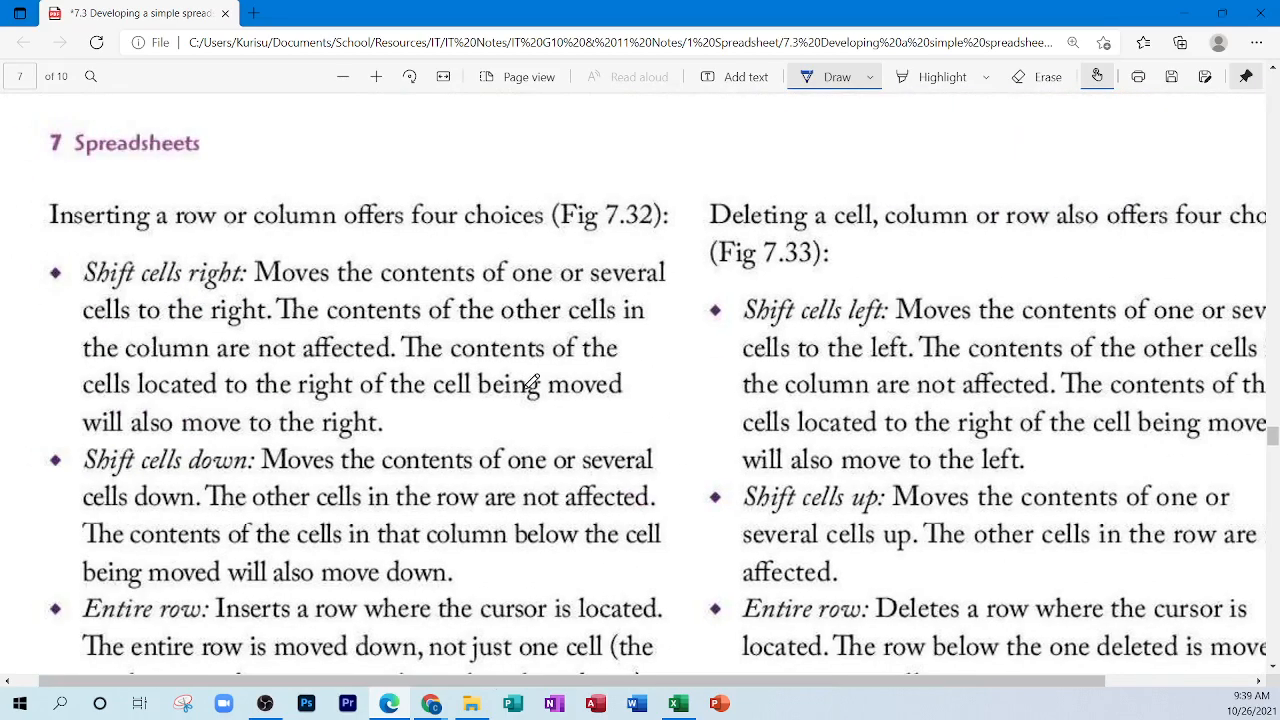
scroll(530, 384, down, 5)
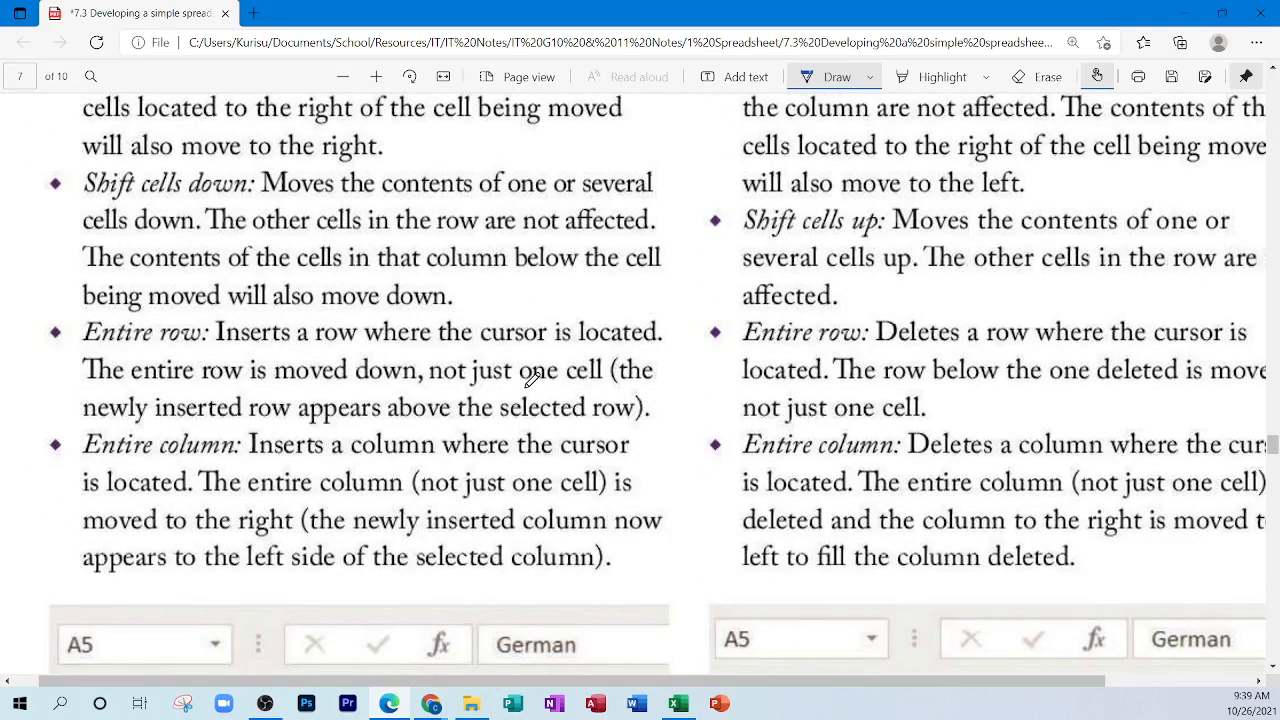
scroll(530, 390, up, 8)
scroll(531, 400, up, 5)
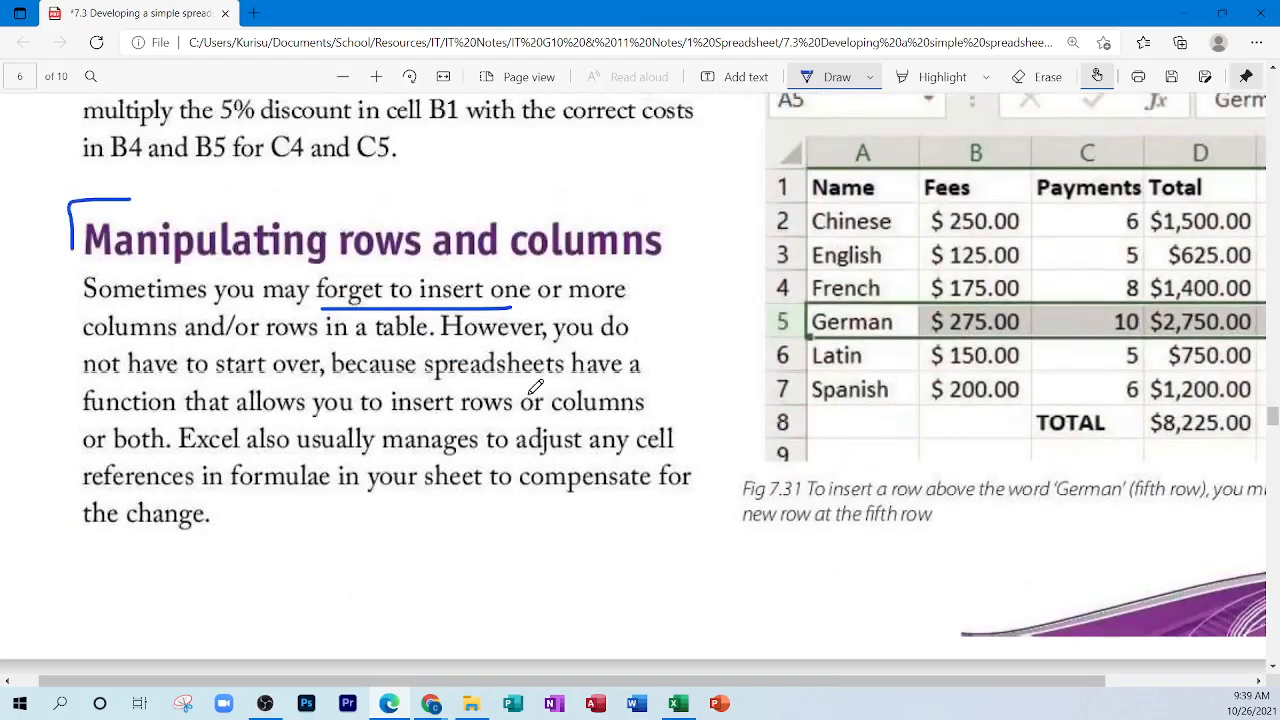
Step: Switch to the Excel workbook and bring the table's item column back into view on Sheet1
click(676, 704)
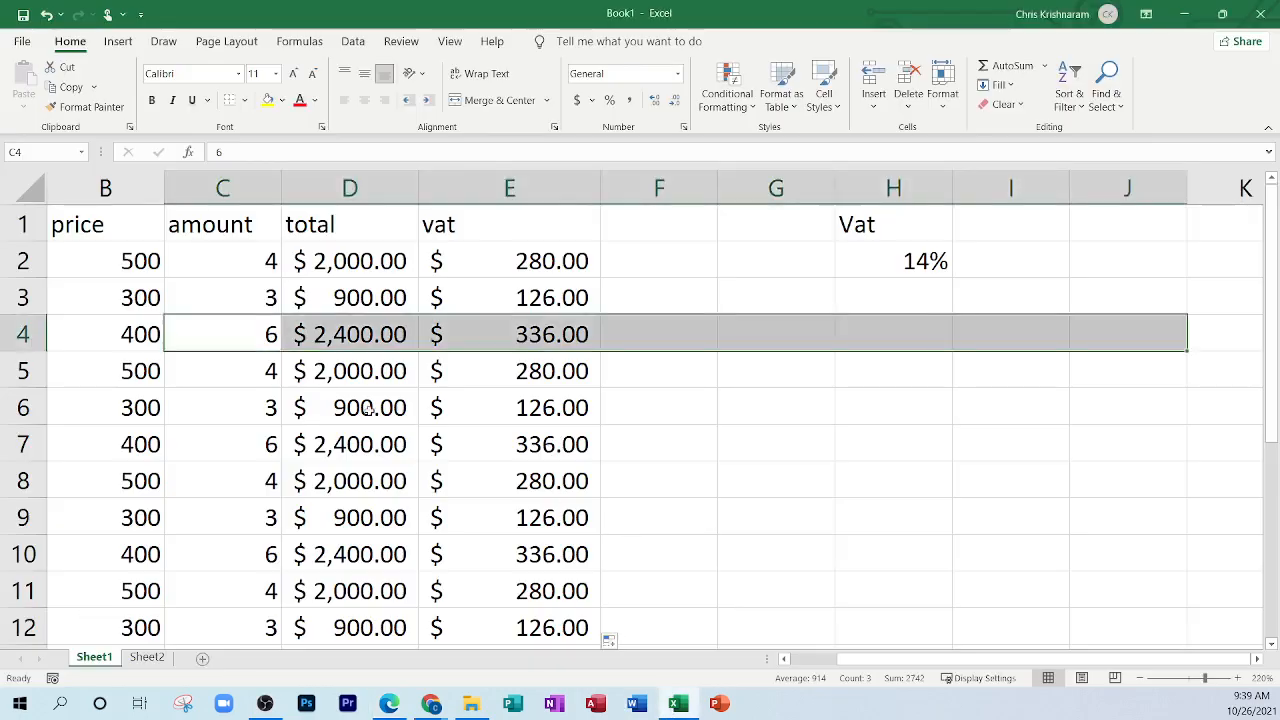
click(358, 385)
drag(171, 261, 350, 440)
click(355, 470)
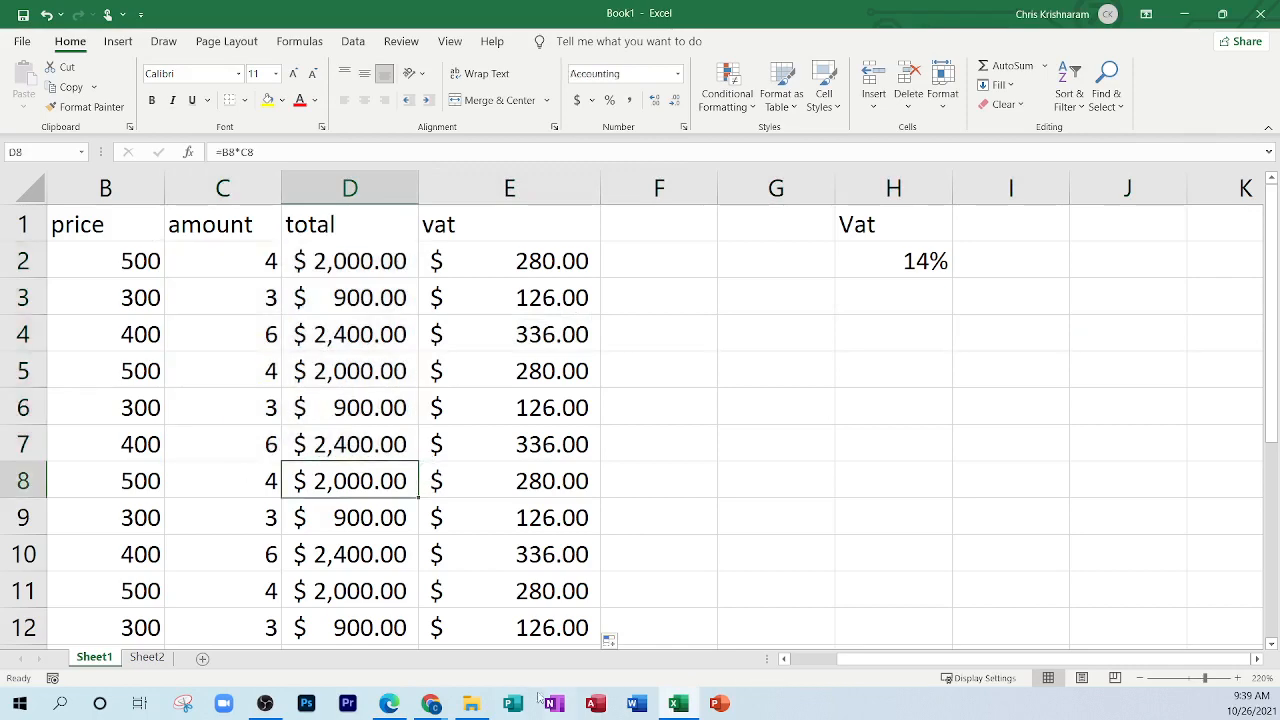
scroll(106, 358, left, 2)
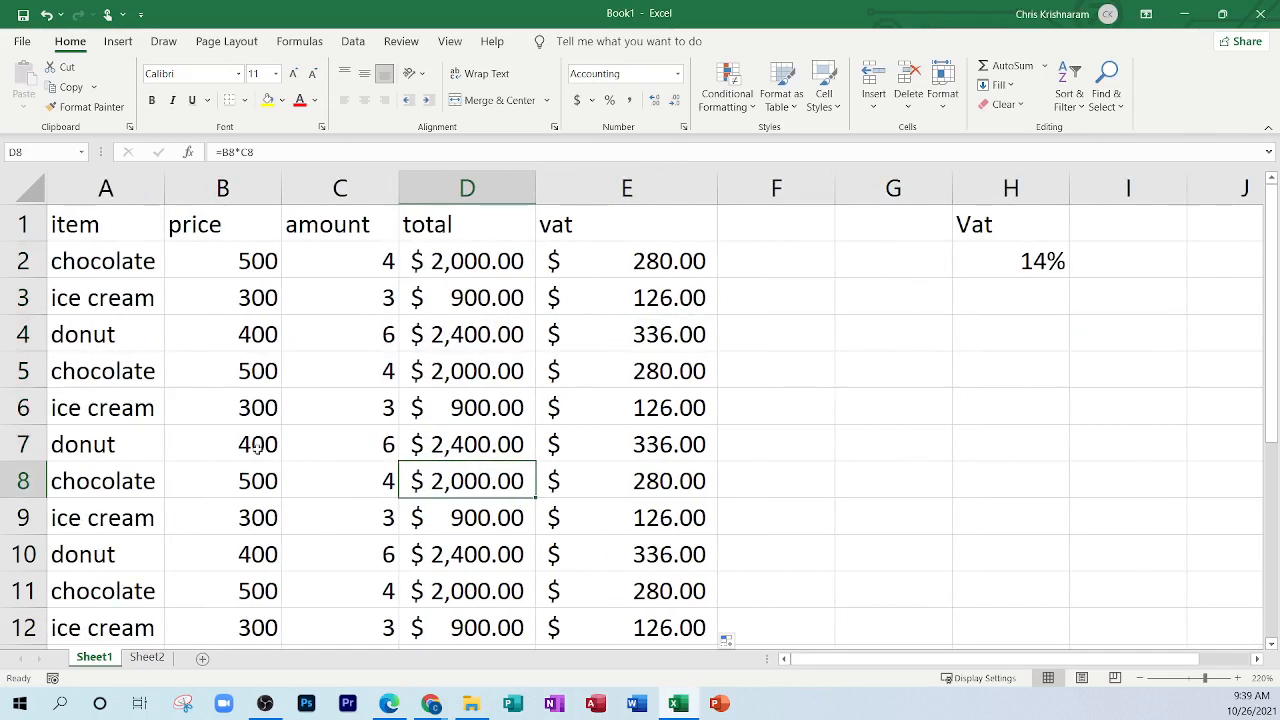
Step: Insert two entire blank rows at row 4, above the first donut row
click(82, 335)
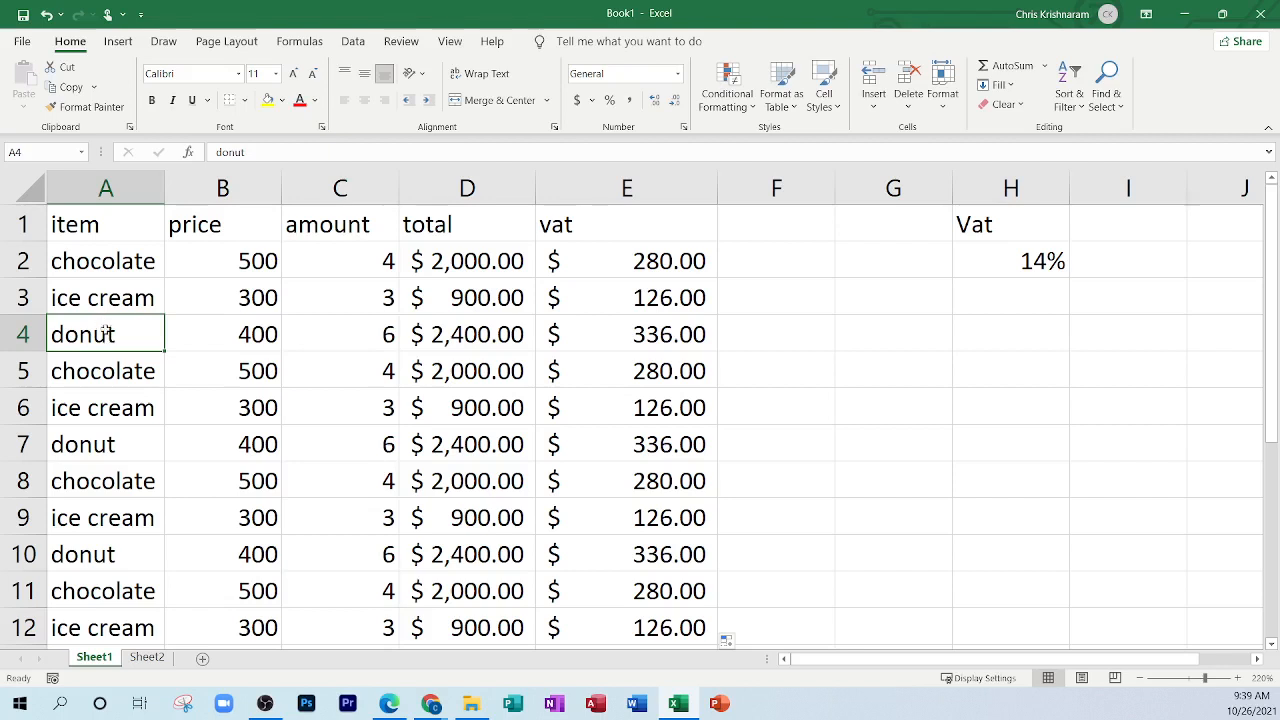
click(297, 331)
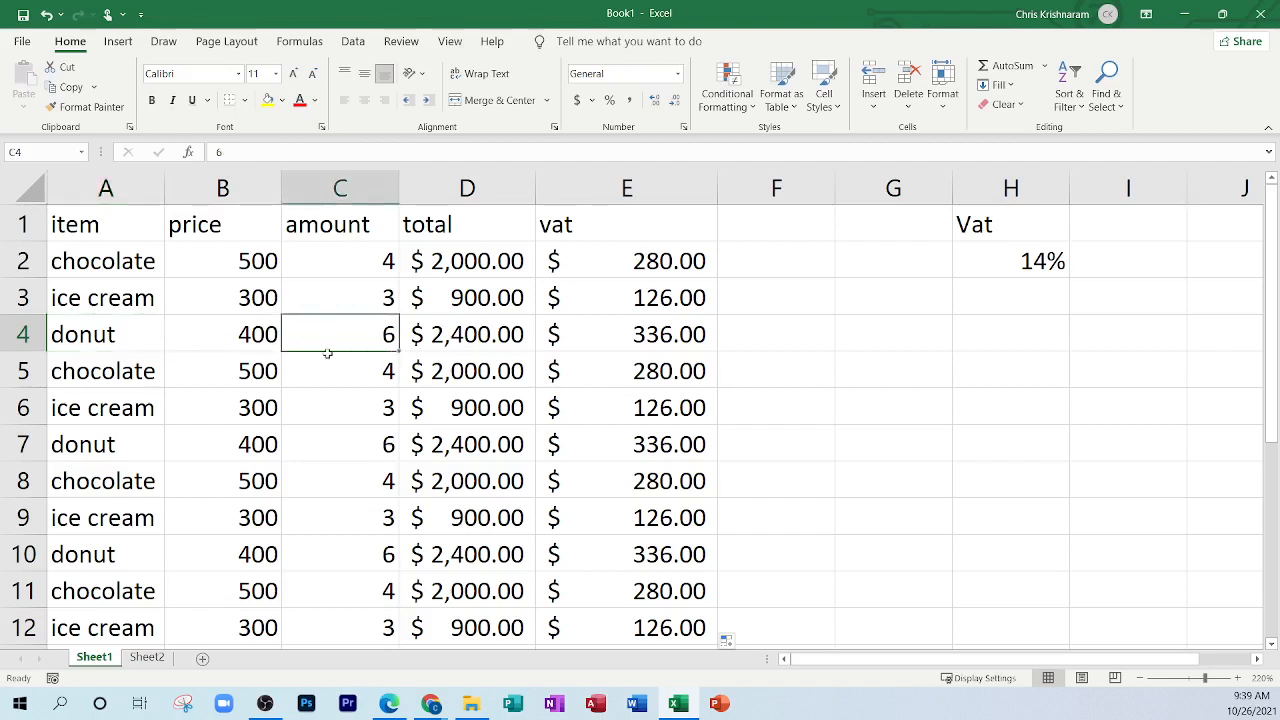
right_click(322, 337)
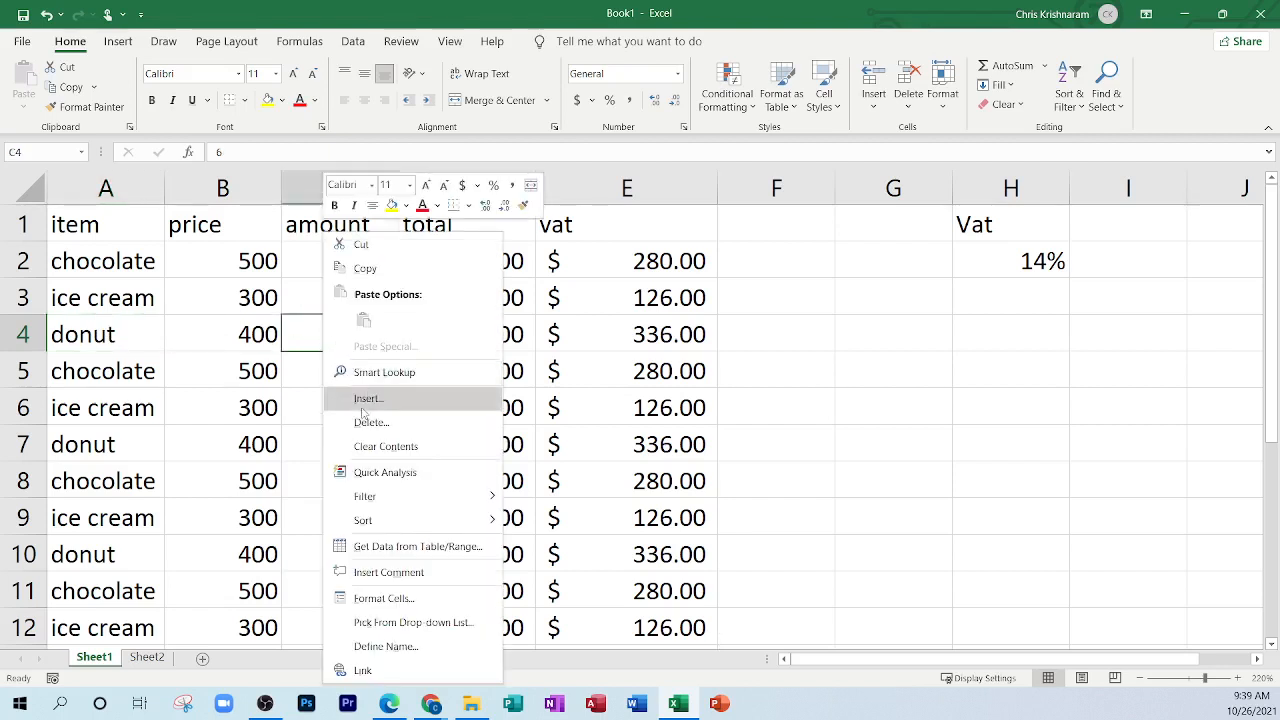
click(23, 334)
right_click(23, 334)
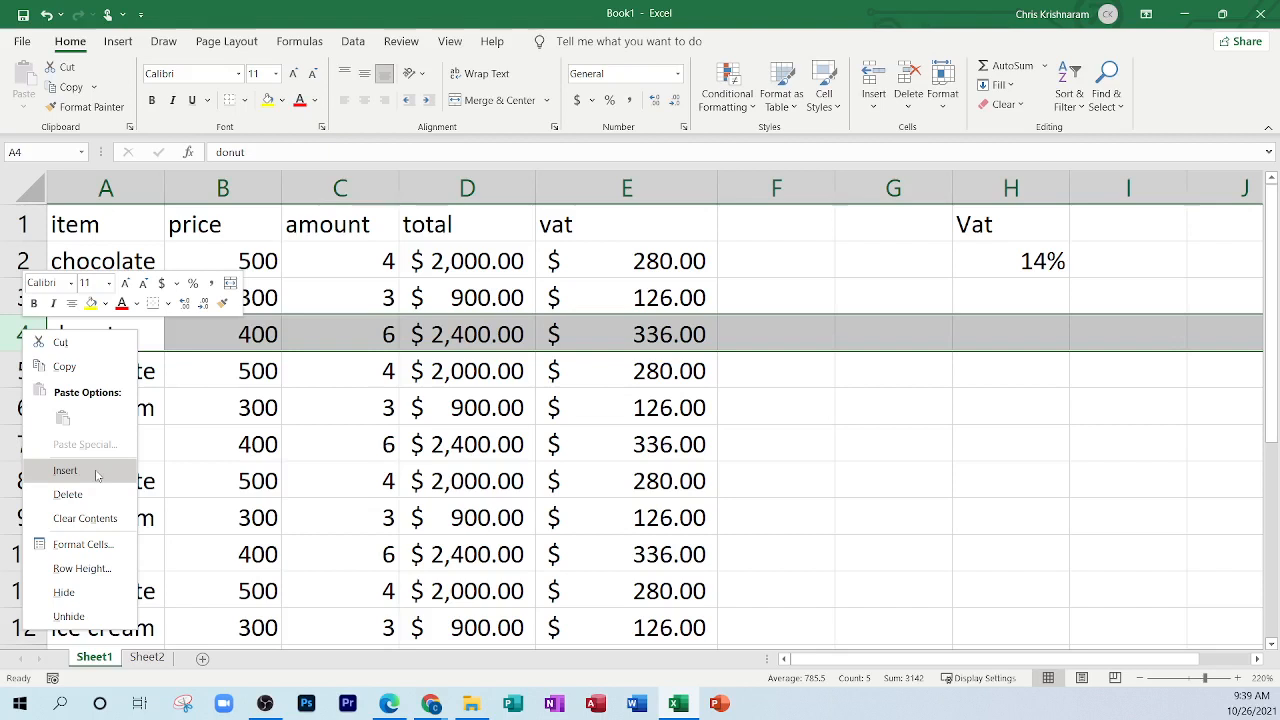
click(65, 470)
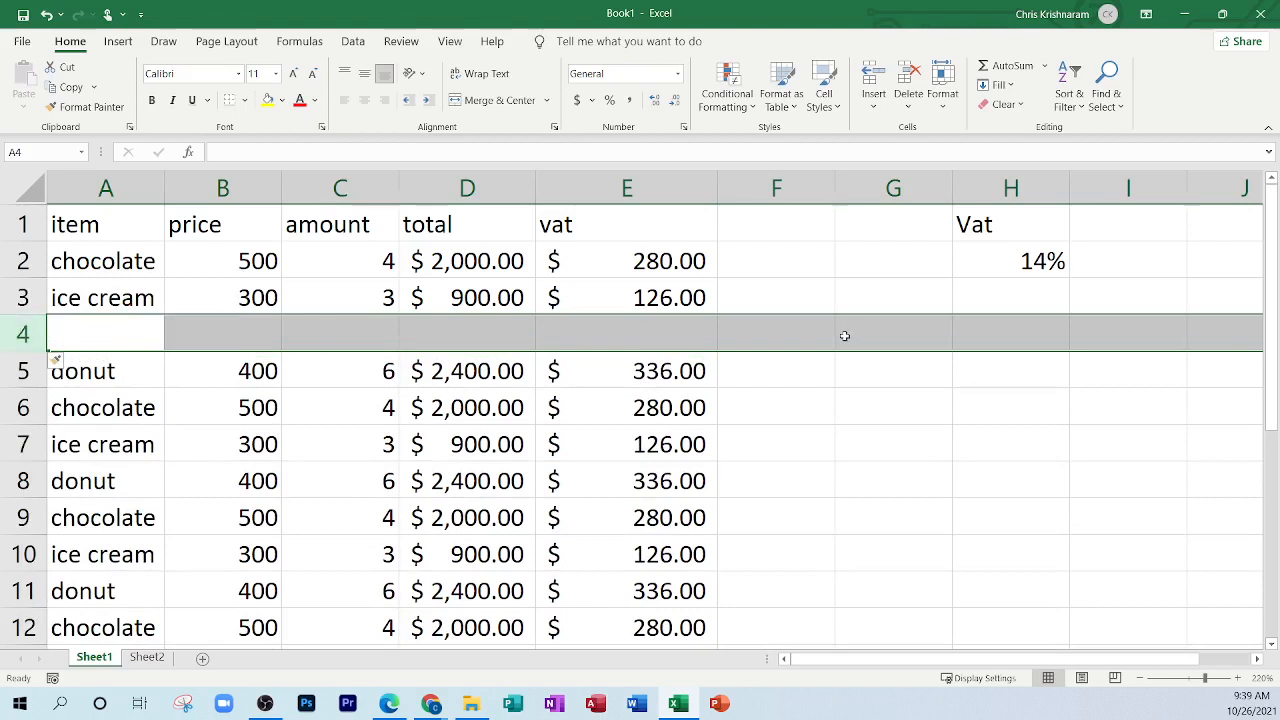
right_click(22, 333)
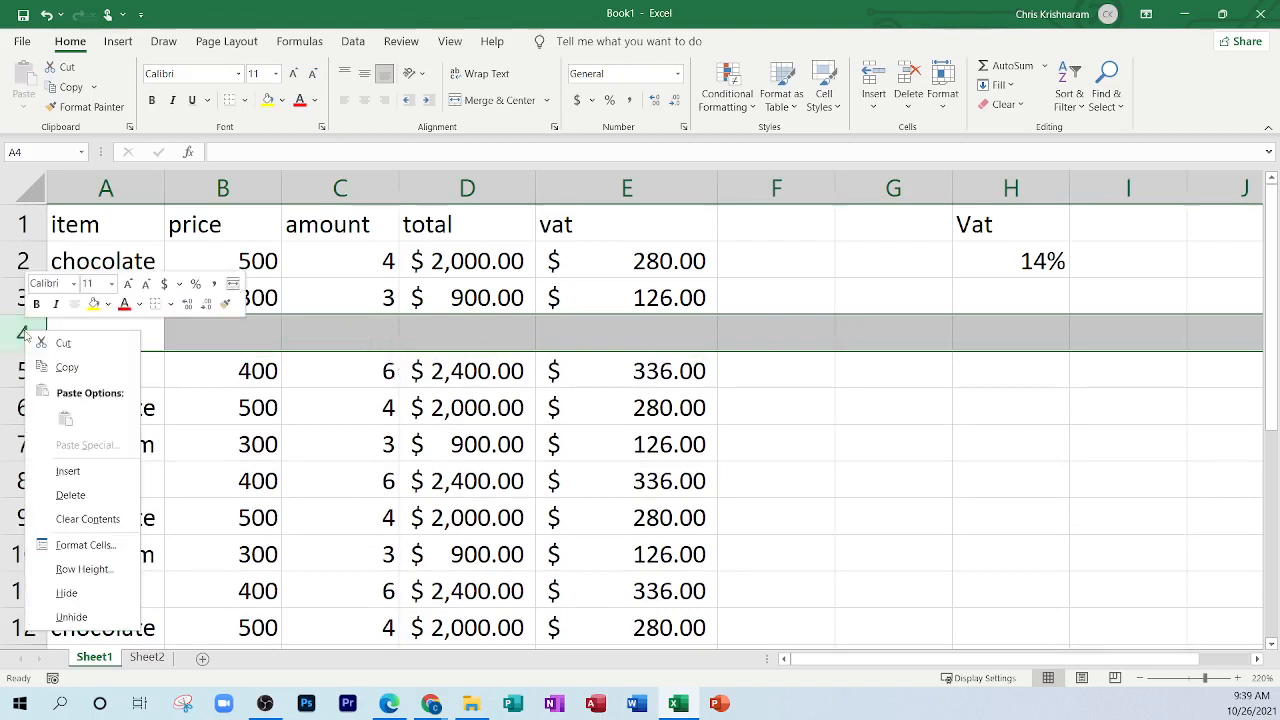
click(68, 471)
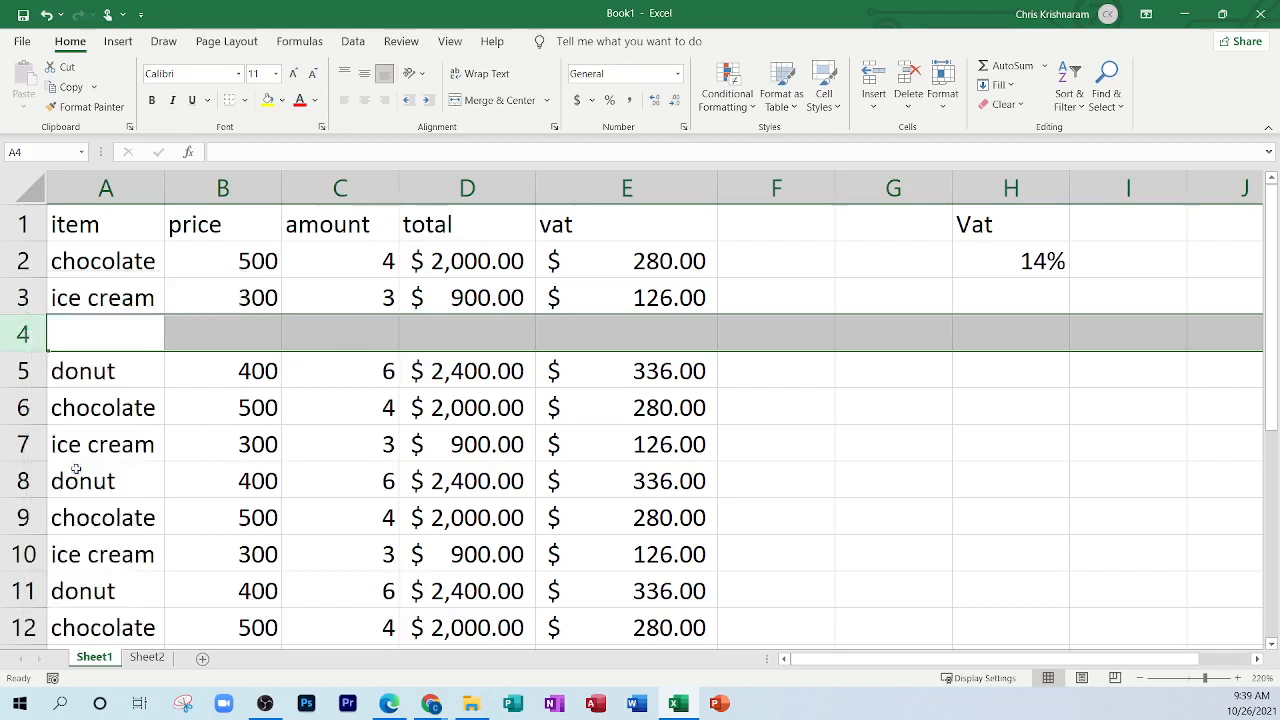
click(727, 334)
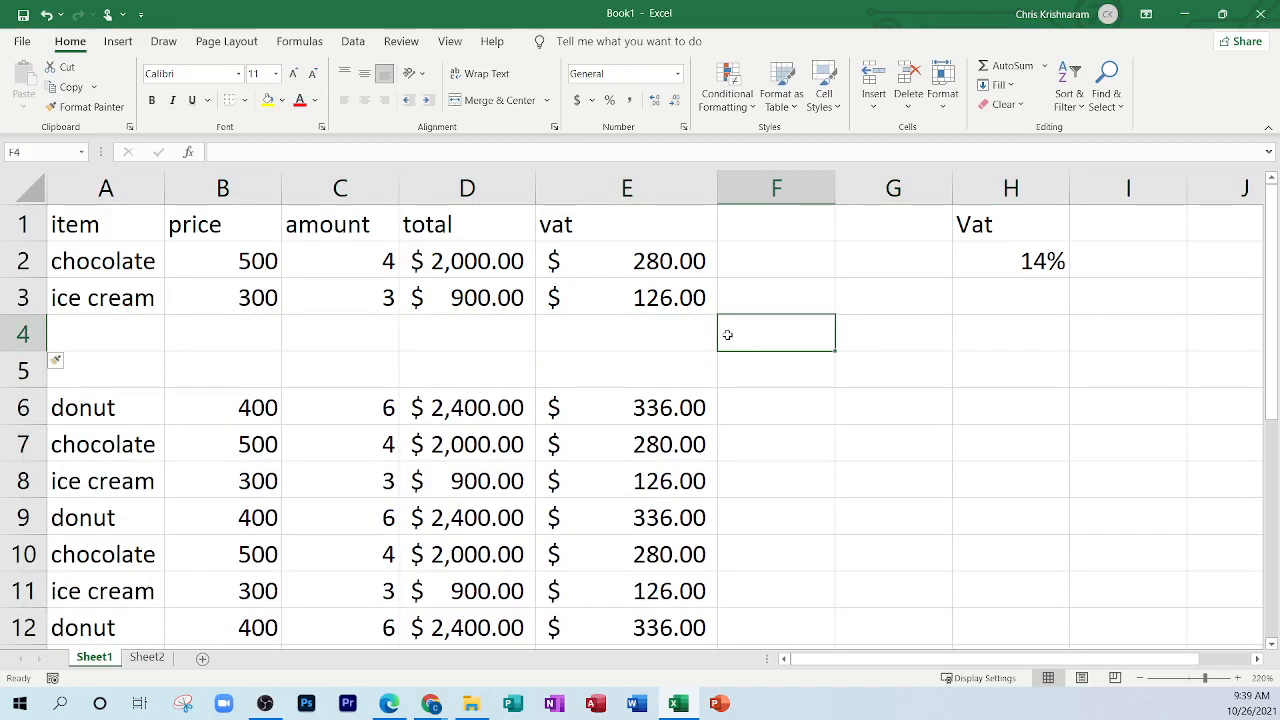
right_click(351, 337)
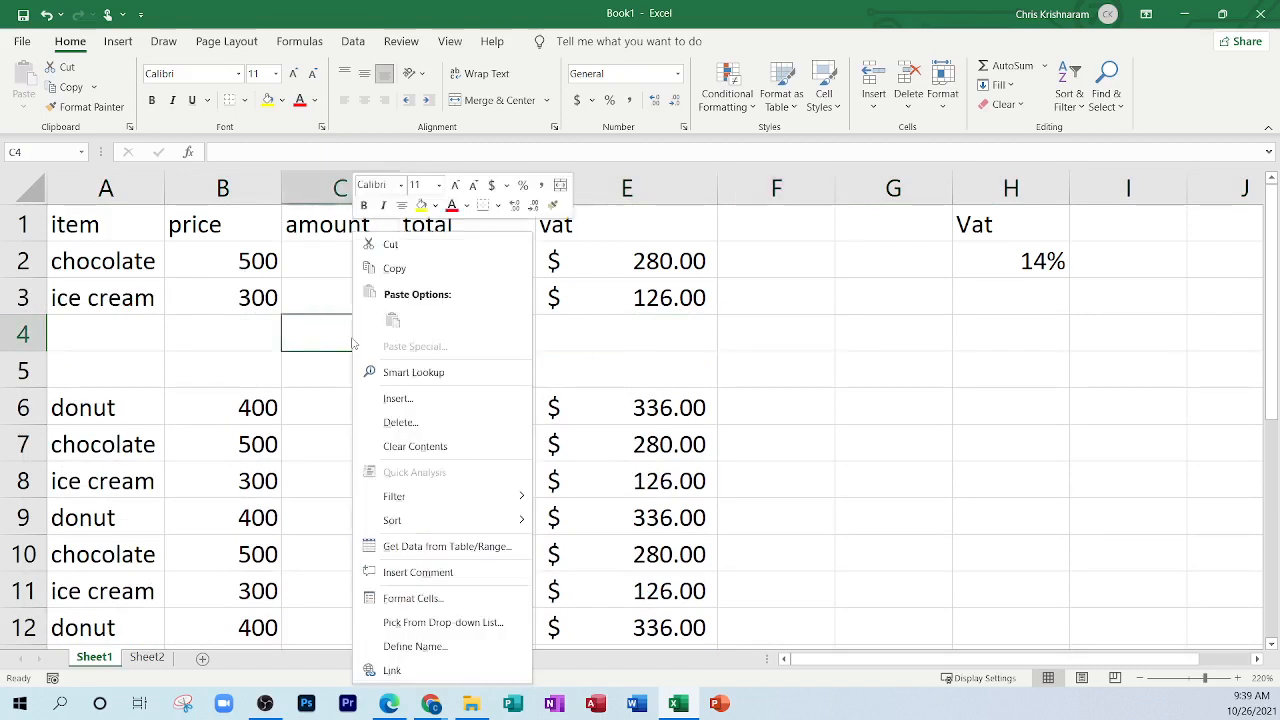
click(396, 398)
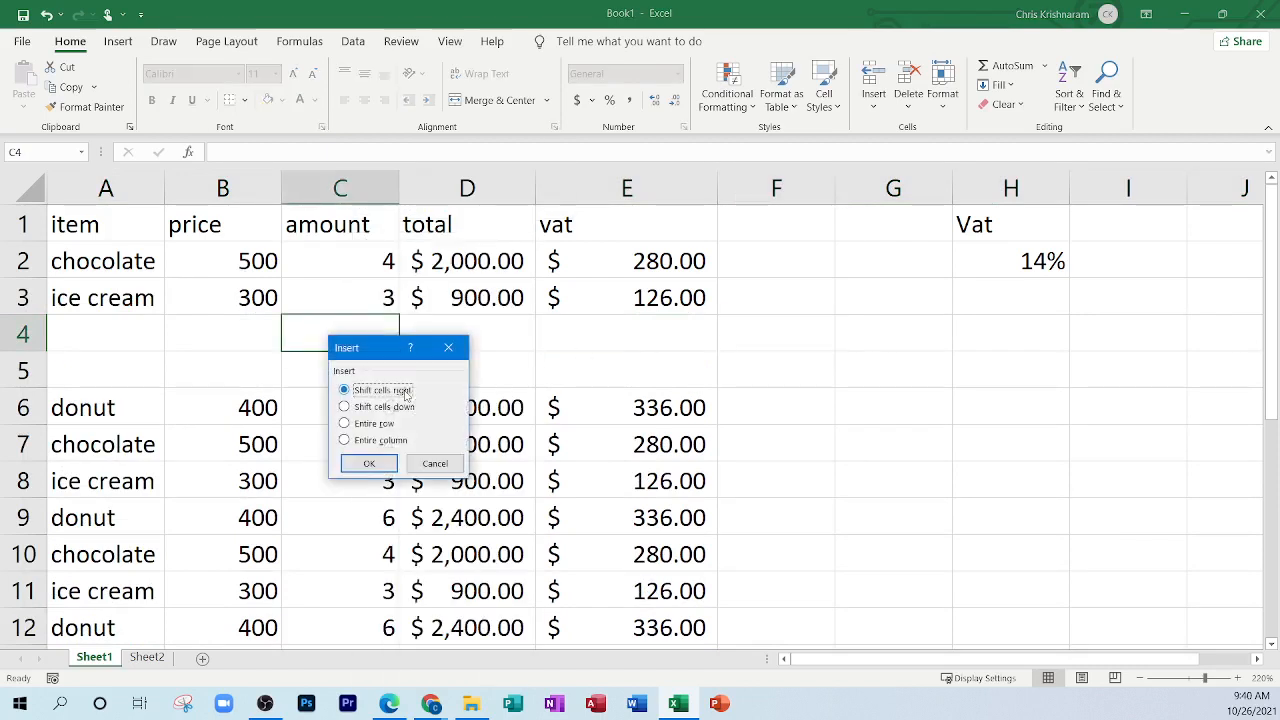
drag(379, 348, 604, 313)
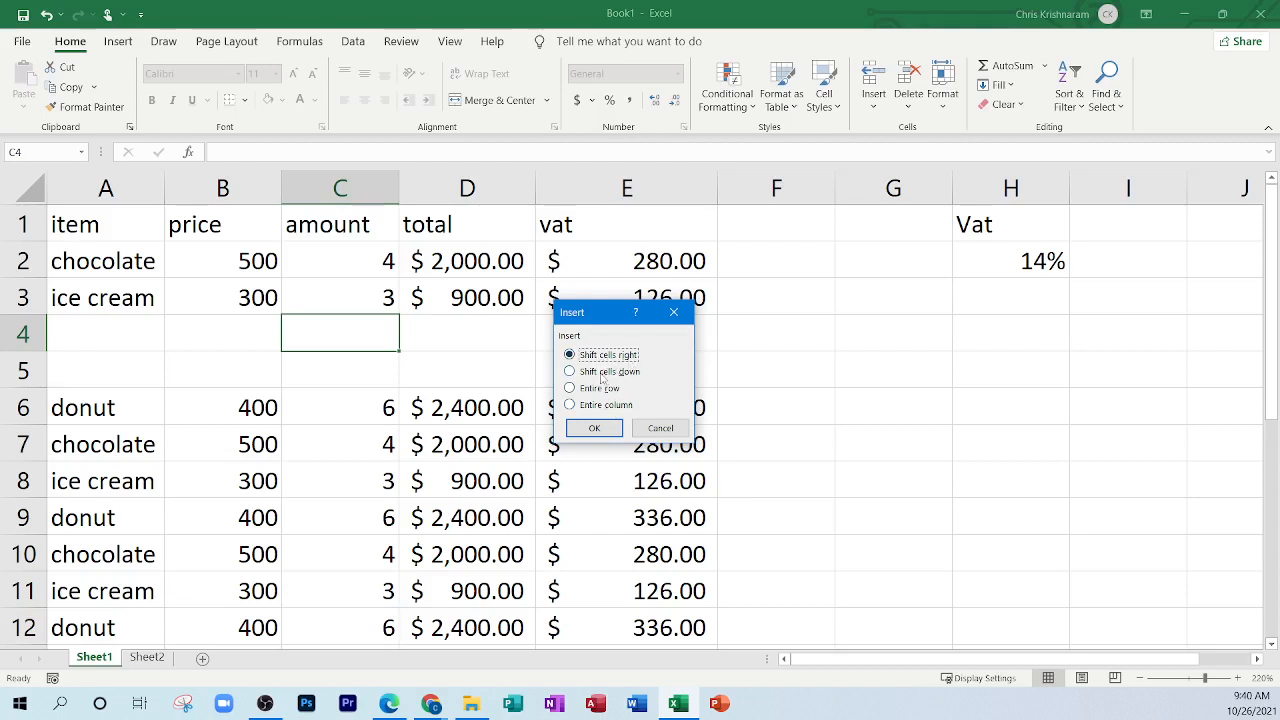
click(594, 427)
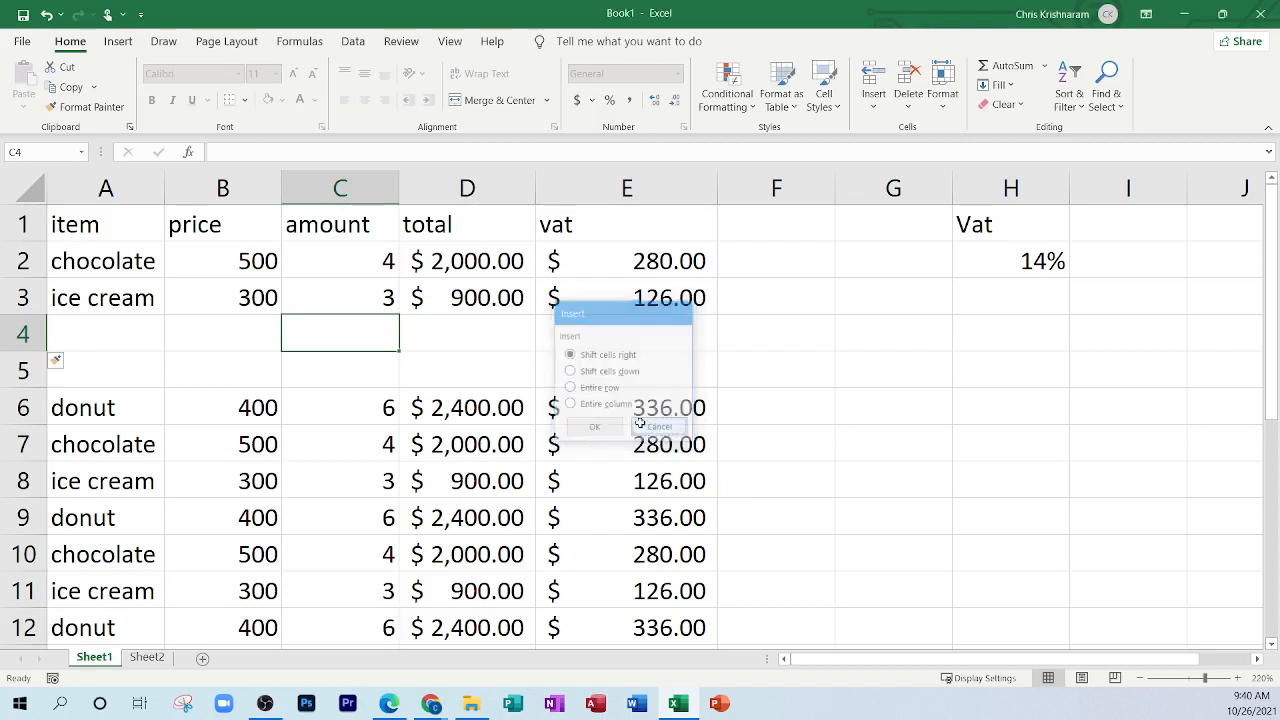
Step: Insert a blank cell at C2 in the amount column with the Shift cells right option
click(363, 301)
click(355, 260)
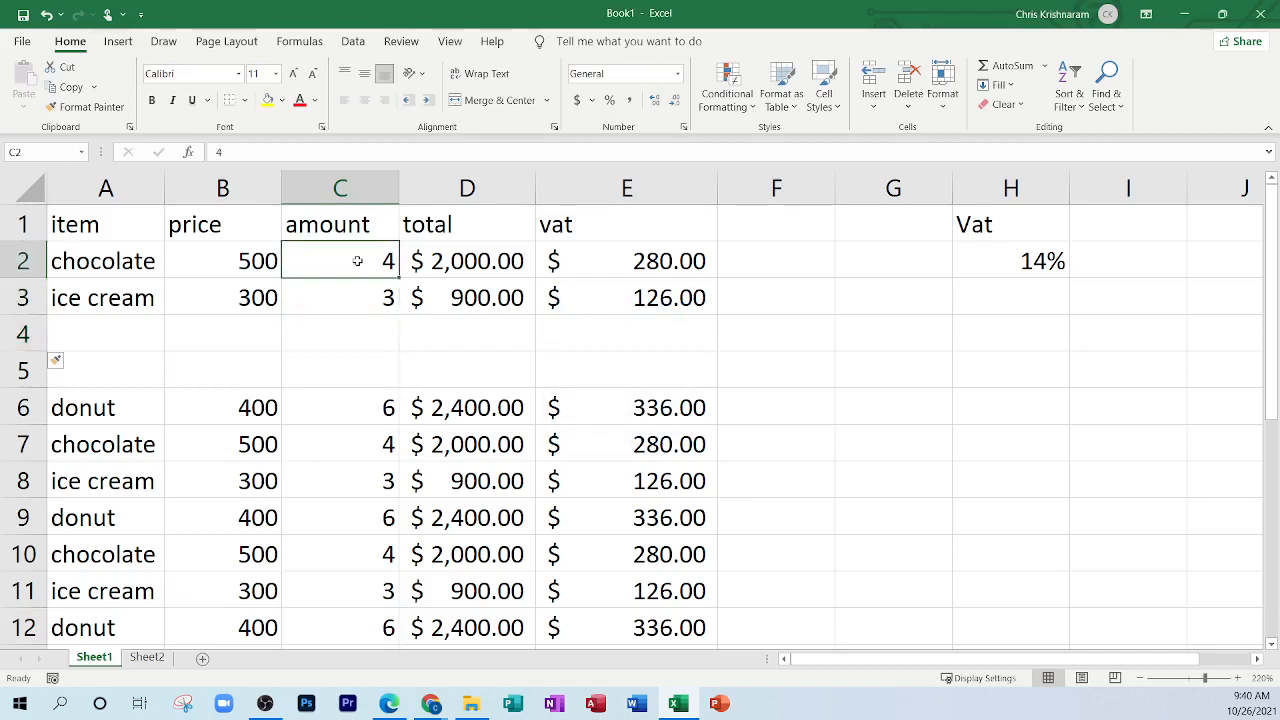
right_click(358, 259)
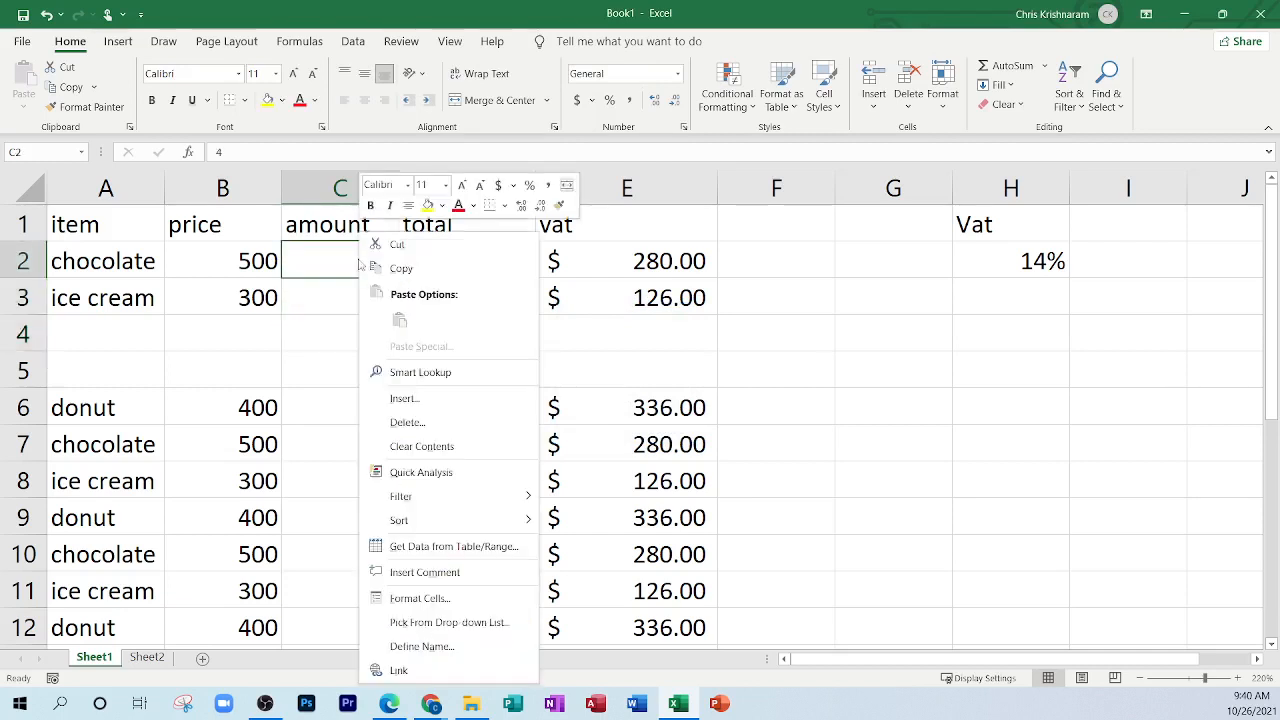
click(408, 398)
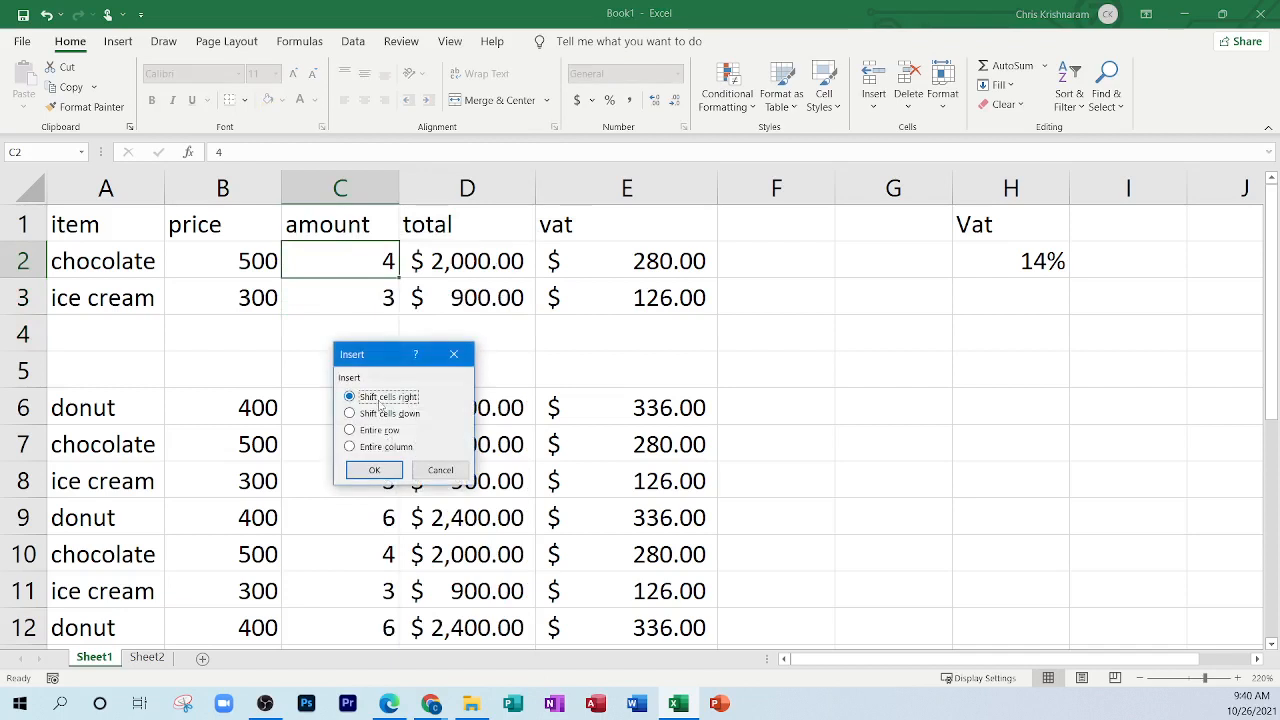
click(396, 474)
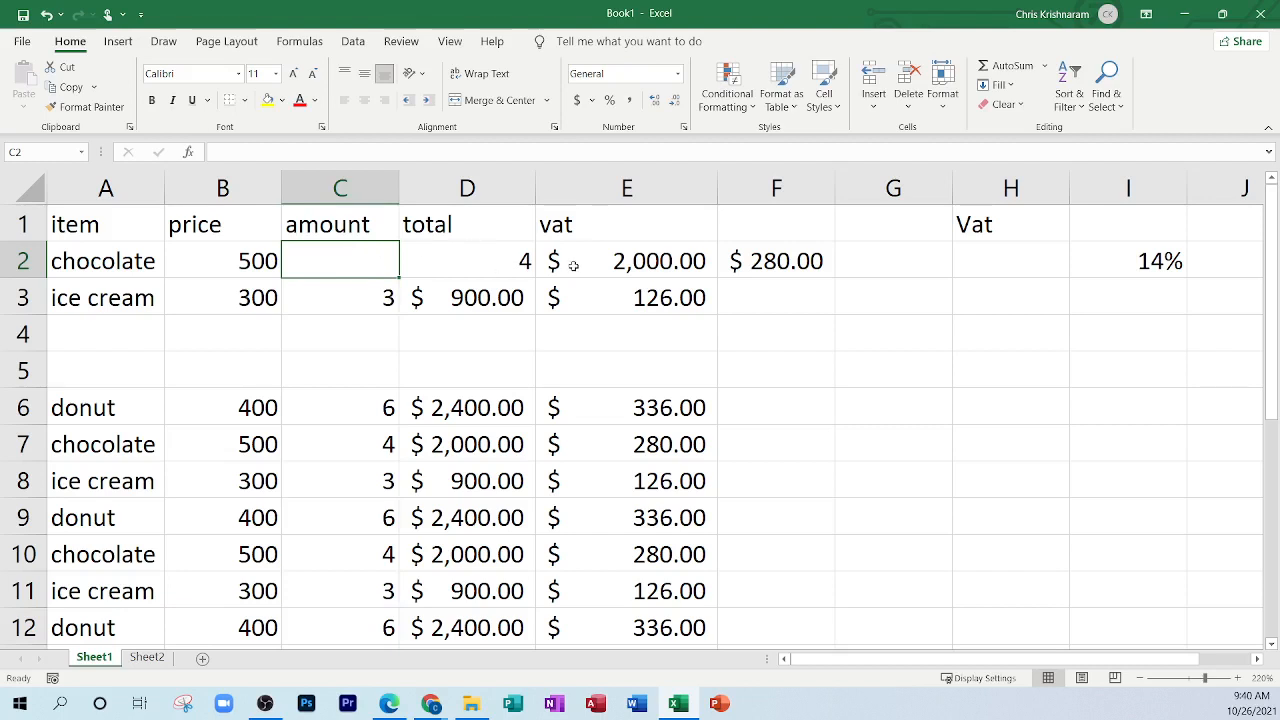
Step: Insert a blank cell at C2 with the Shift cells down option, and undo the insertion
right_click(349, 256)
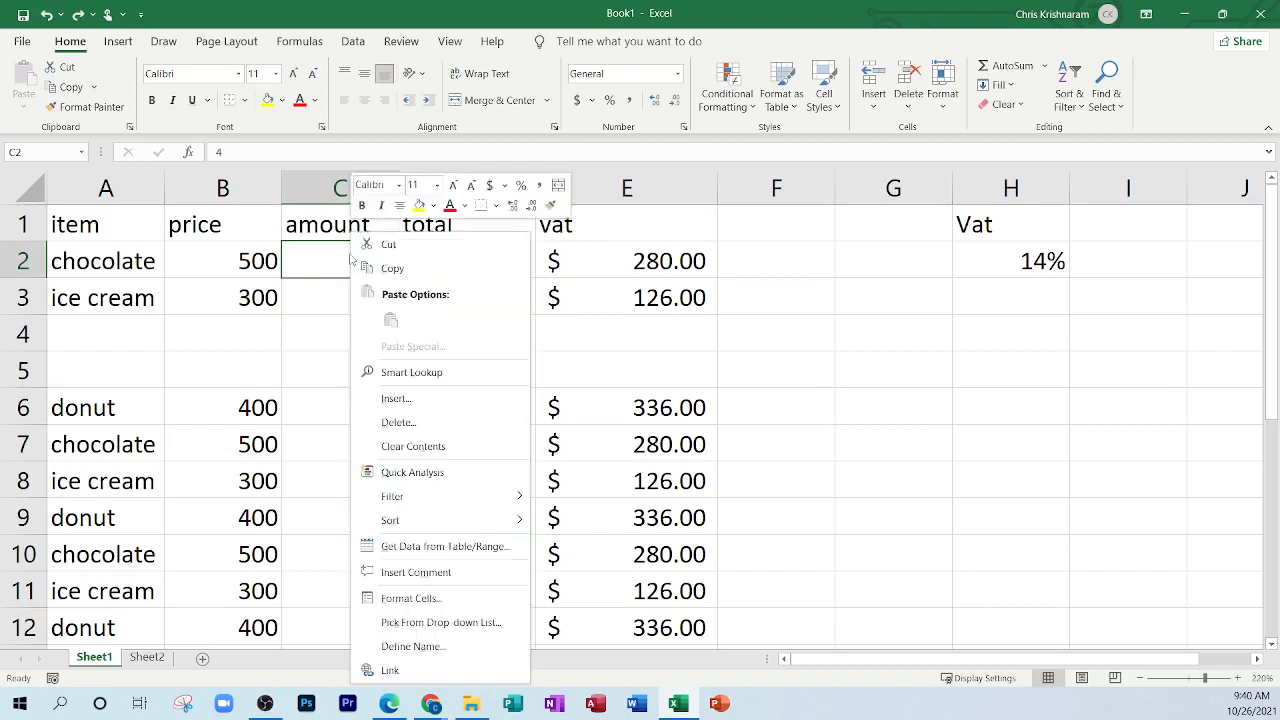
click(396, 398)
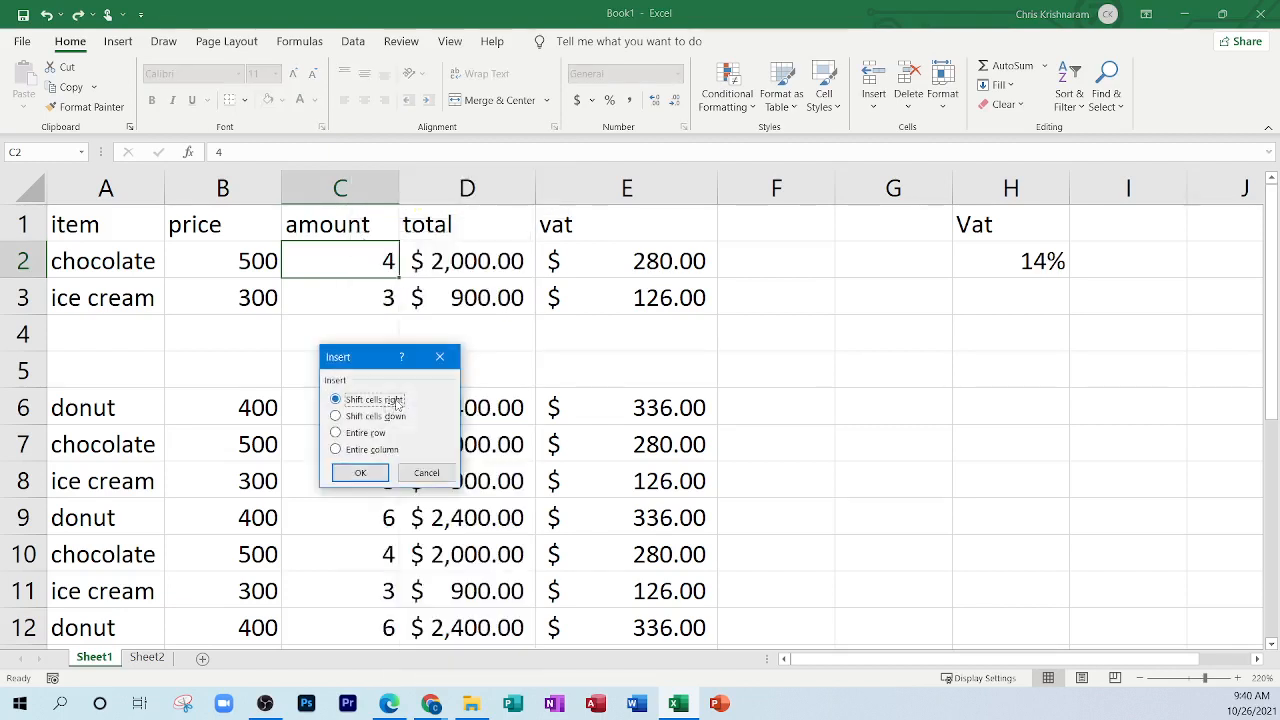
click(370, 416)
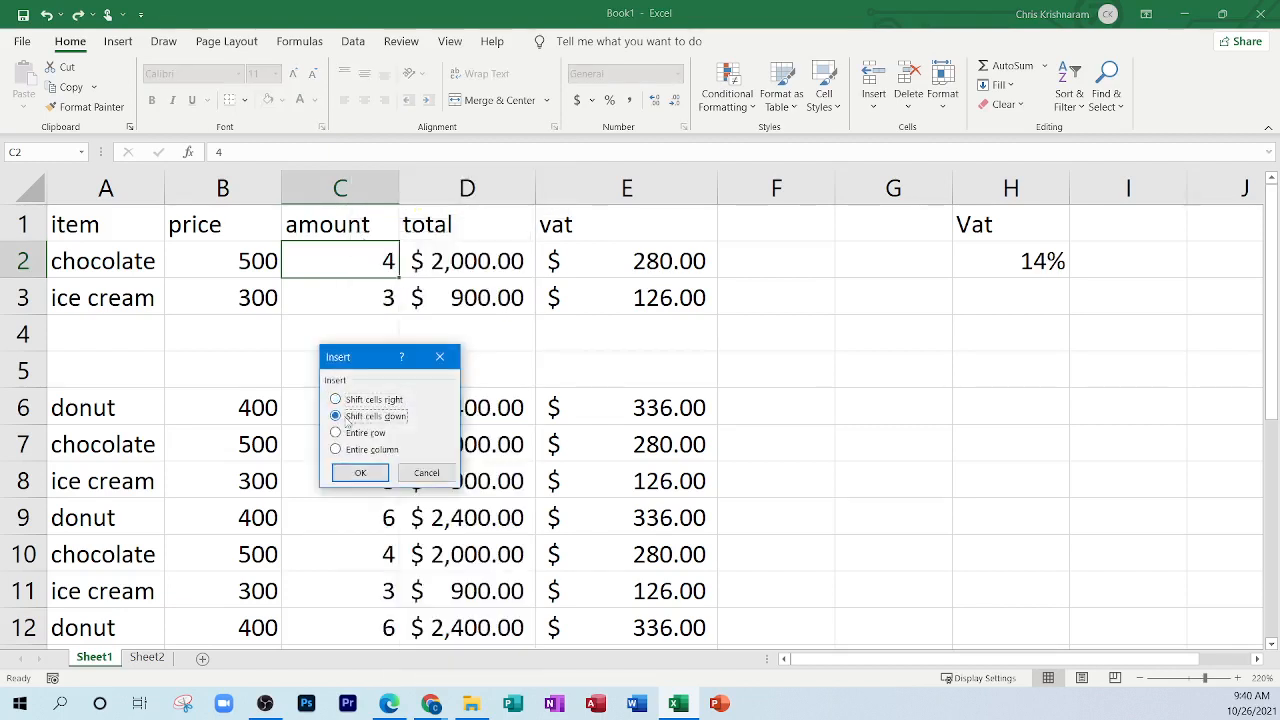
click(373, 477)
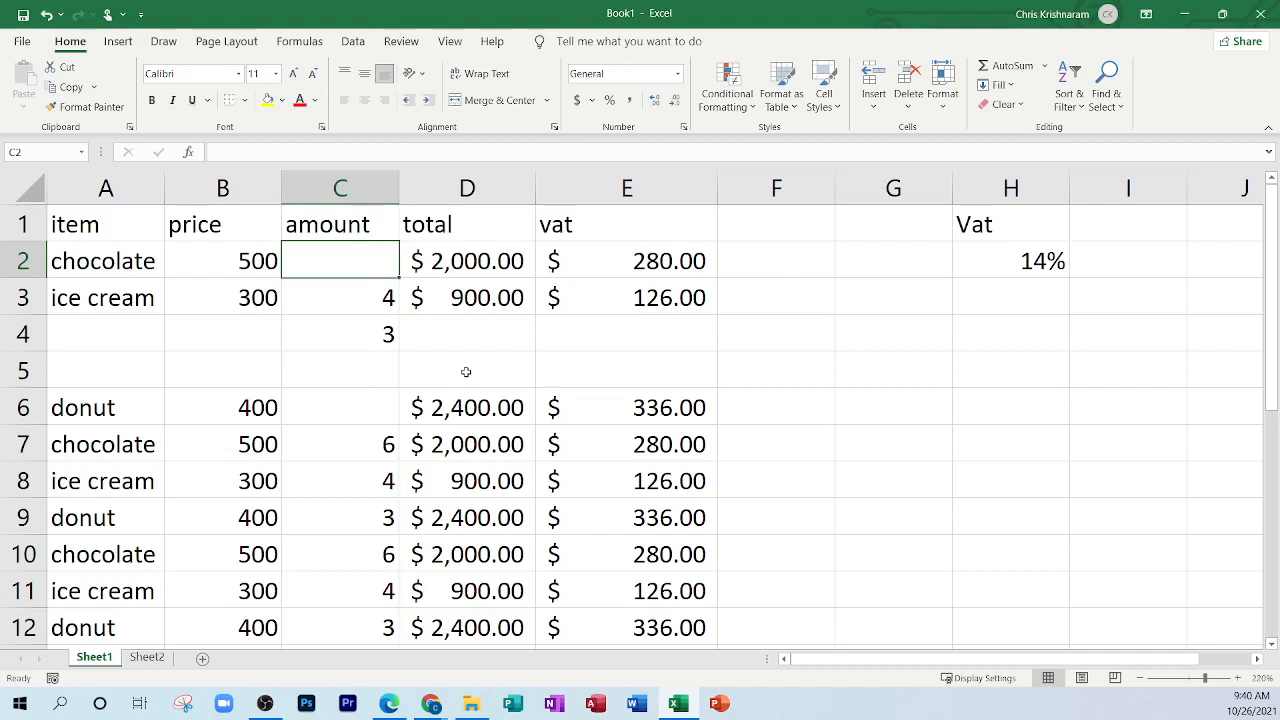
key(ctrl+z)
Step: Insert an entire row at cell C2 above the first chocolate row, and undo the insertion
right_click(342, 263)
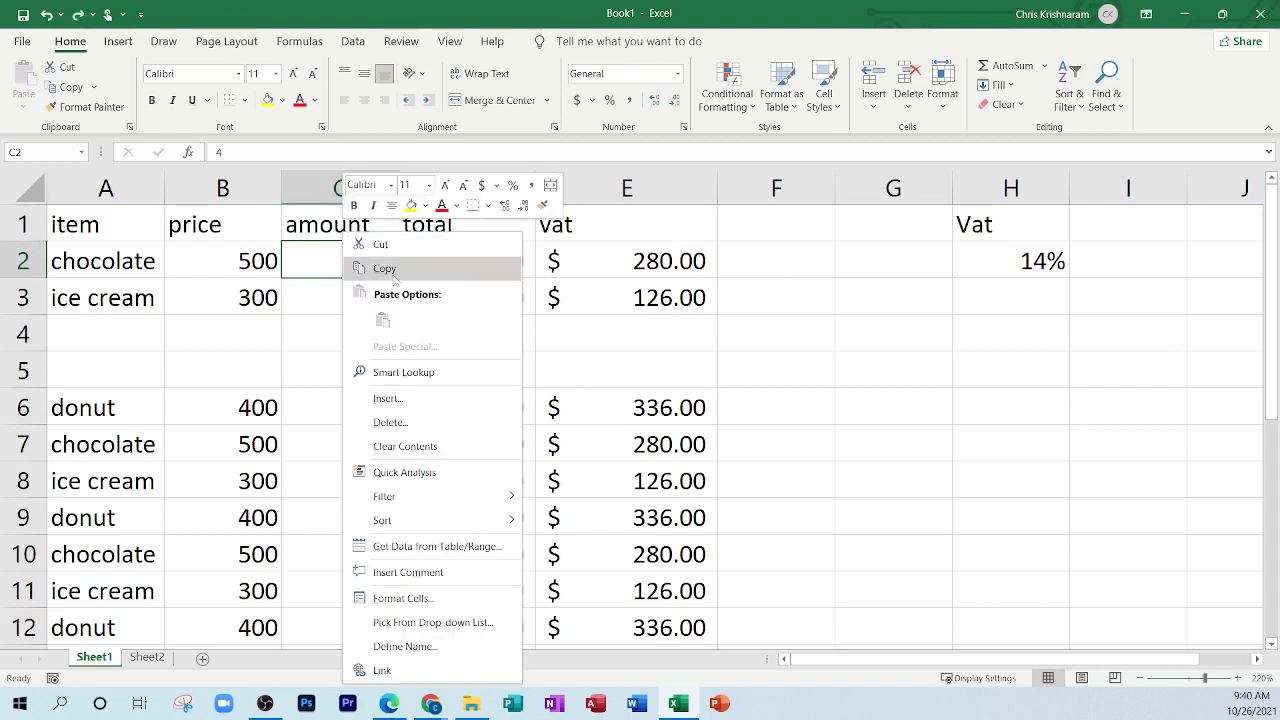
click(391, 399)
click(368, 436)
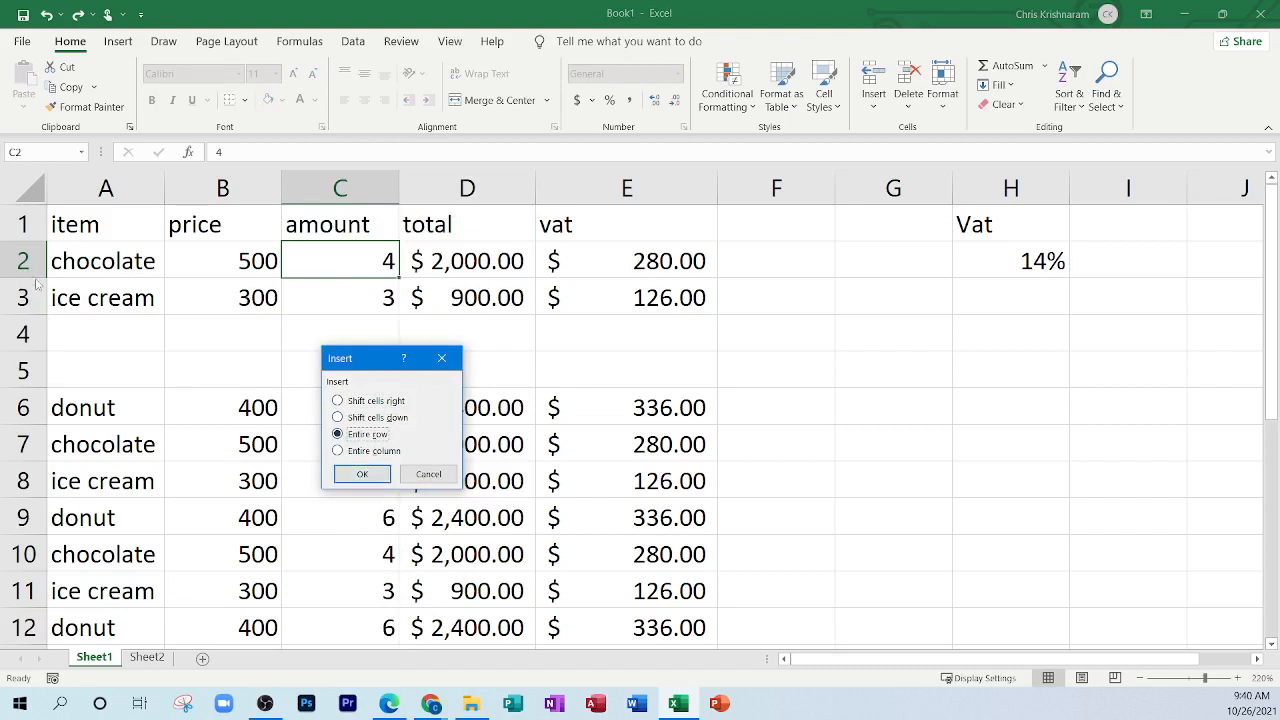
click(362, 474)
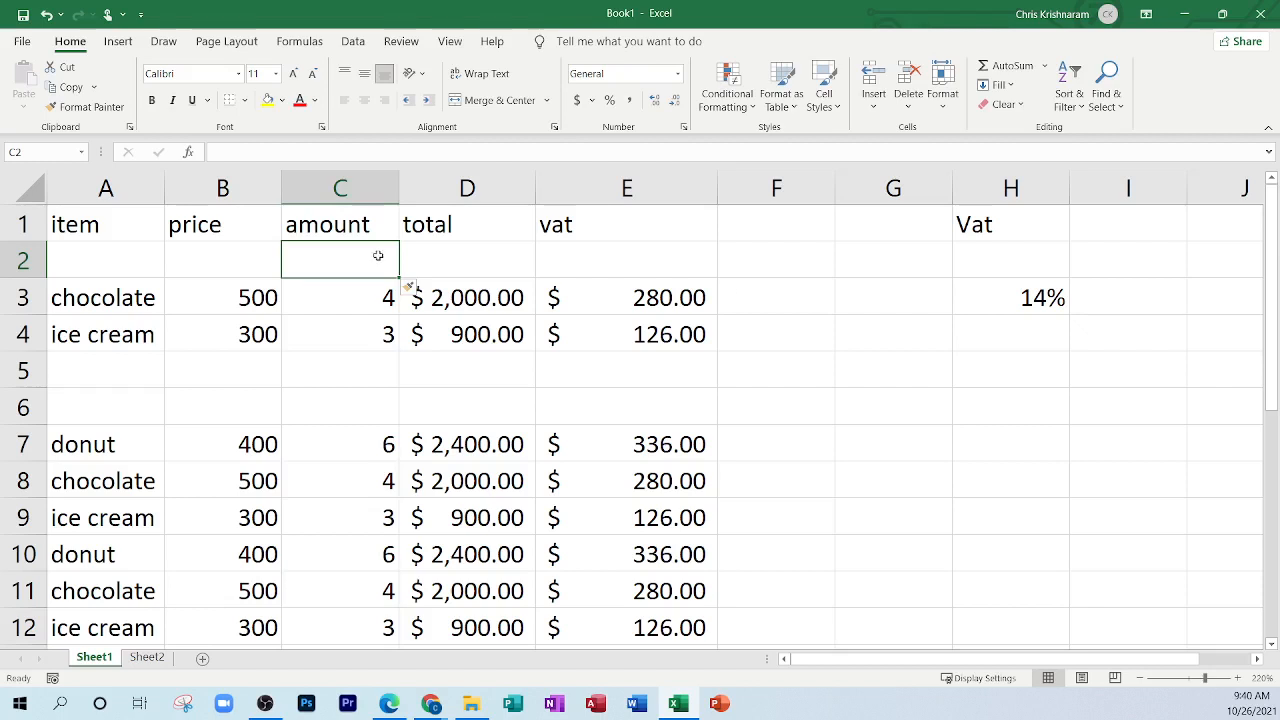
key(ctrl+z)
Step: Insert an entire column at cell C2, between the price and amount columns
right_click(334, 261)
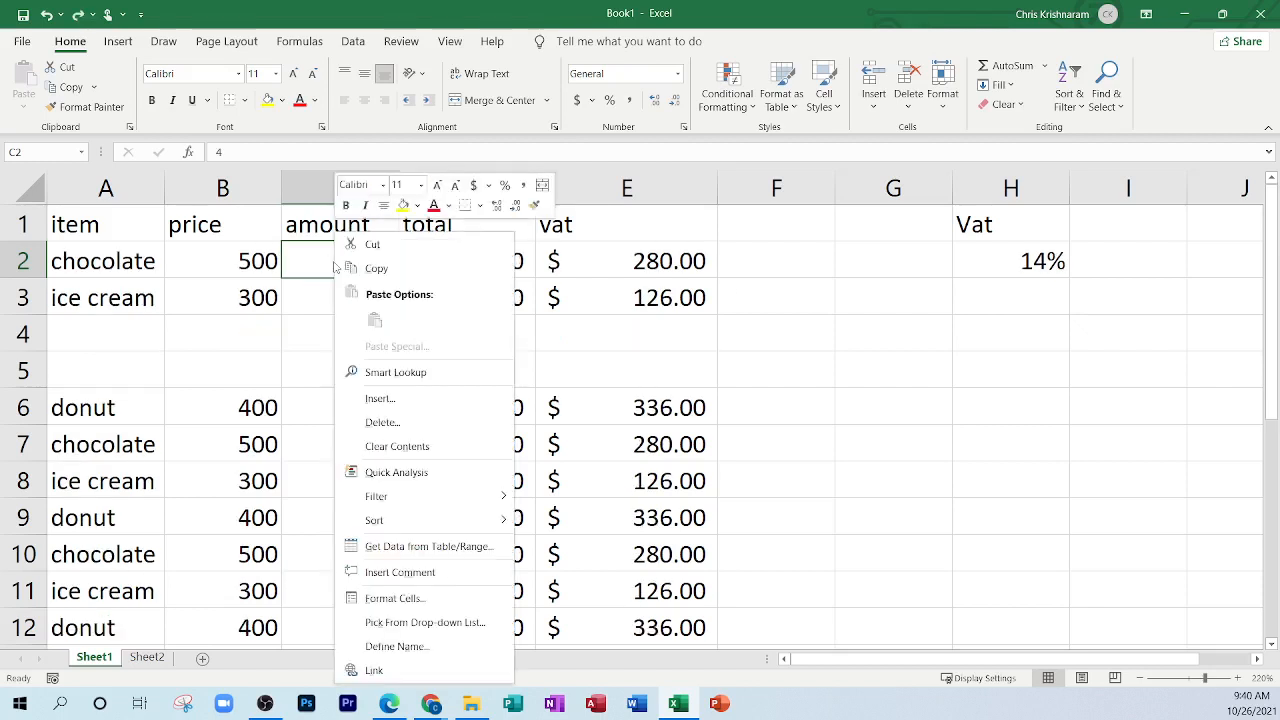
click(360, 398)
click(352, 439)
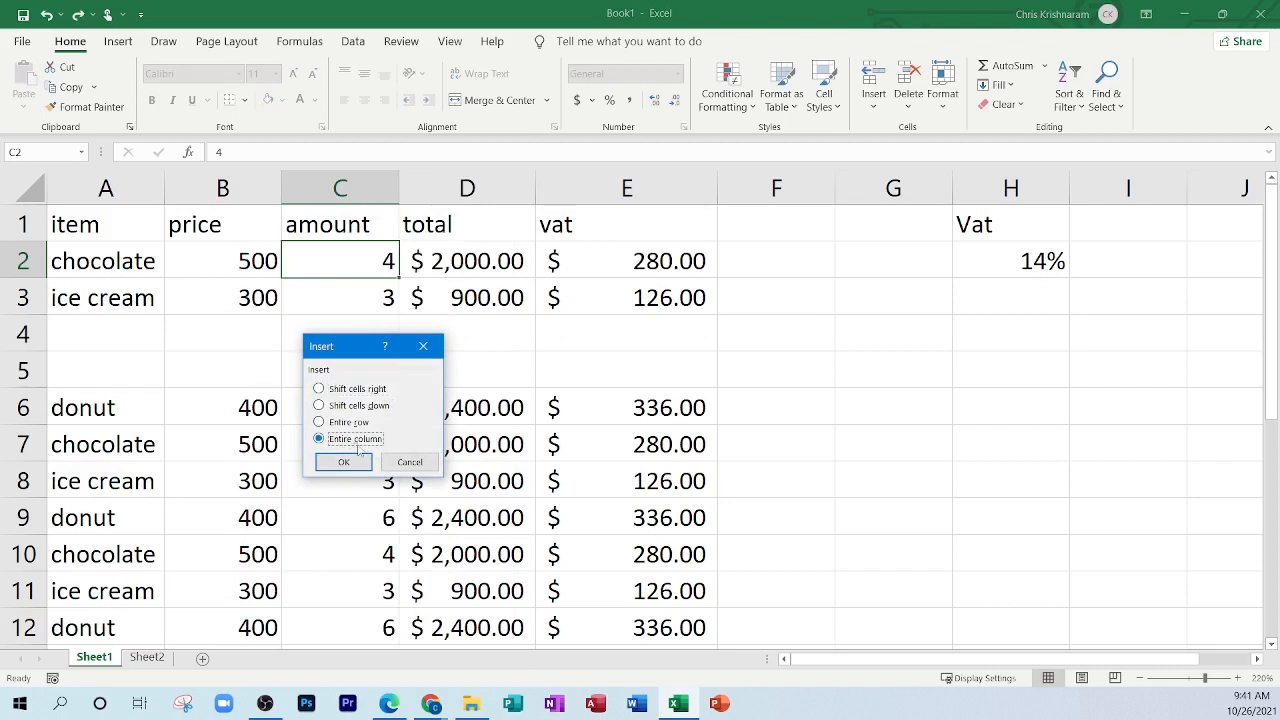
click(344, 462)
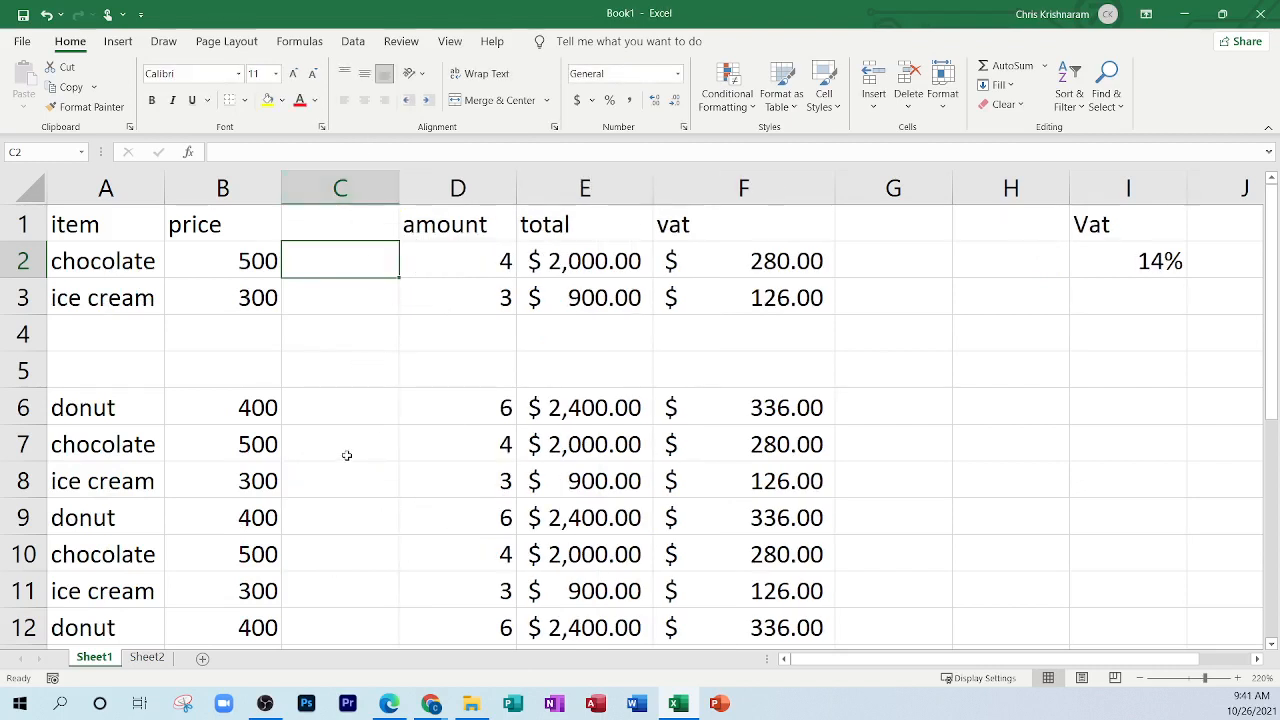
Step: Undo the insertion of the entire column between the price and amount columns
key(ctrl+z)
Step: Select the whole amount column C, insert a column before it, and undo the insertion
click(341, 188)
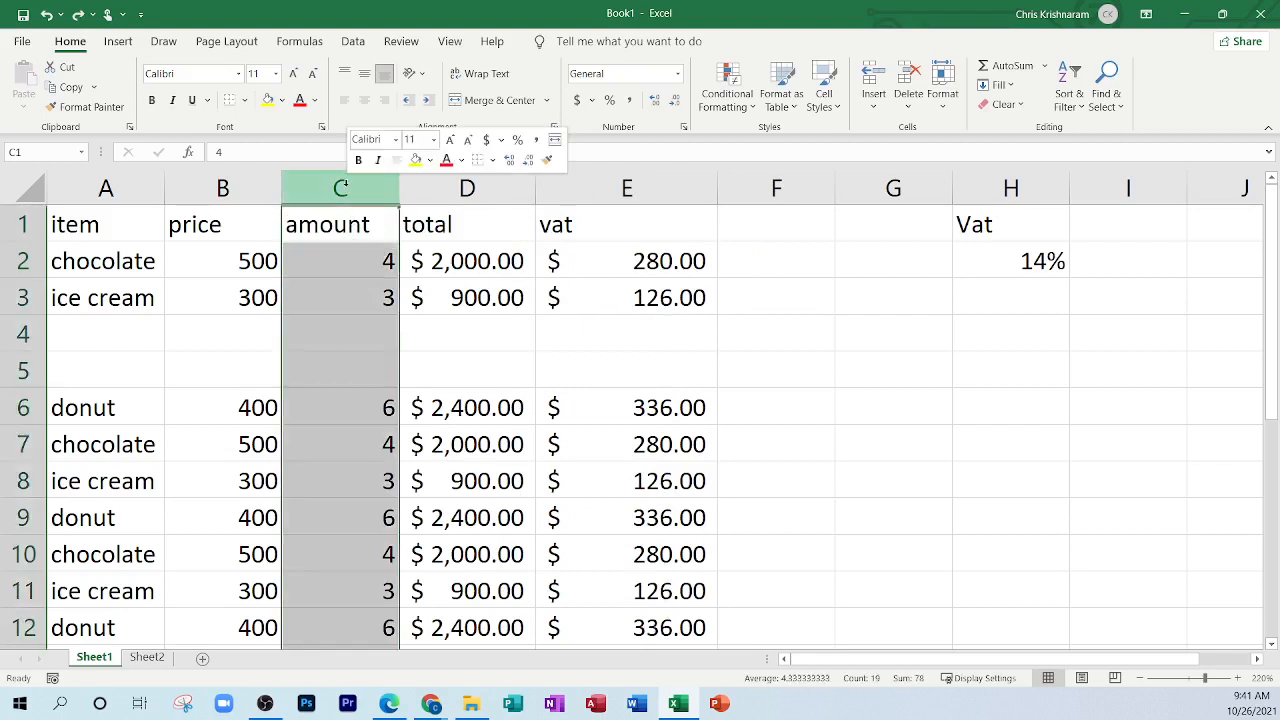
right_click(347, 190)
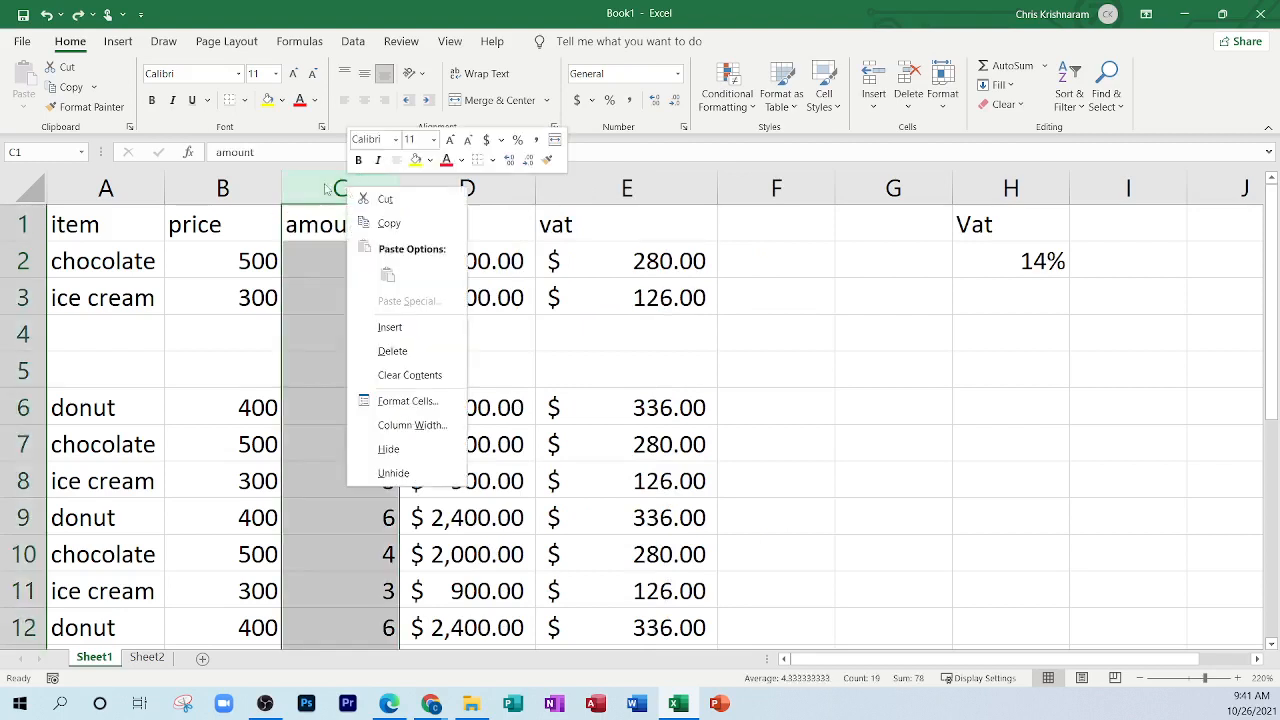
click(389, 327)
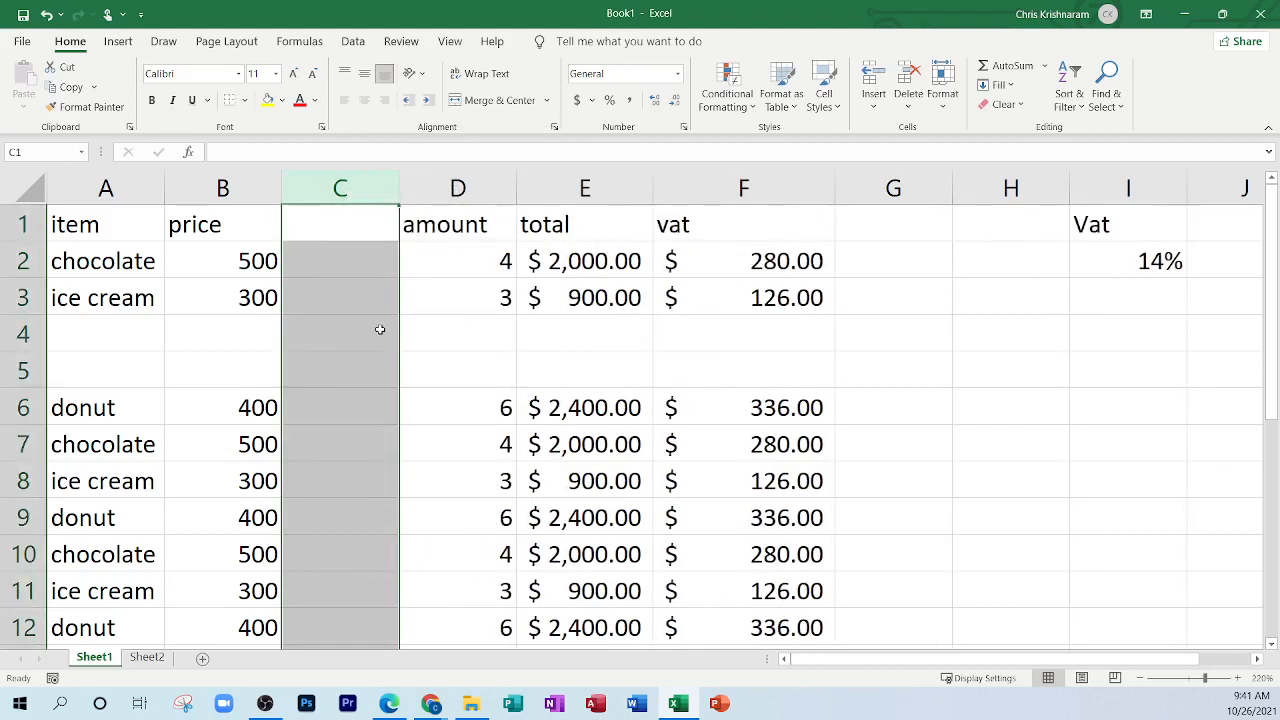
key(ctrl+z)
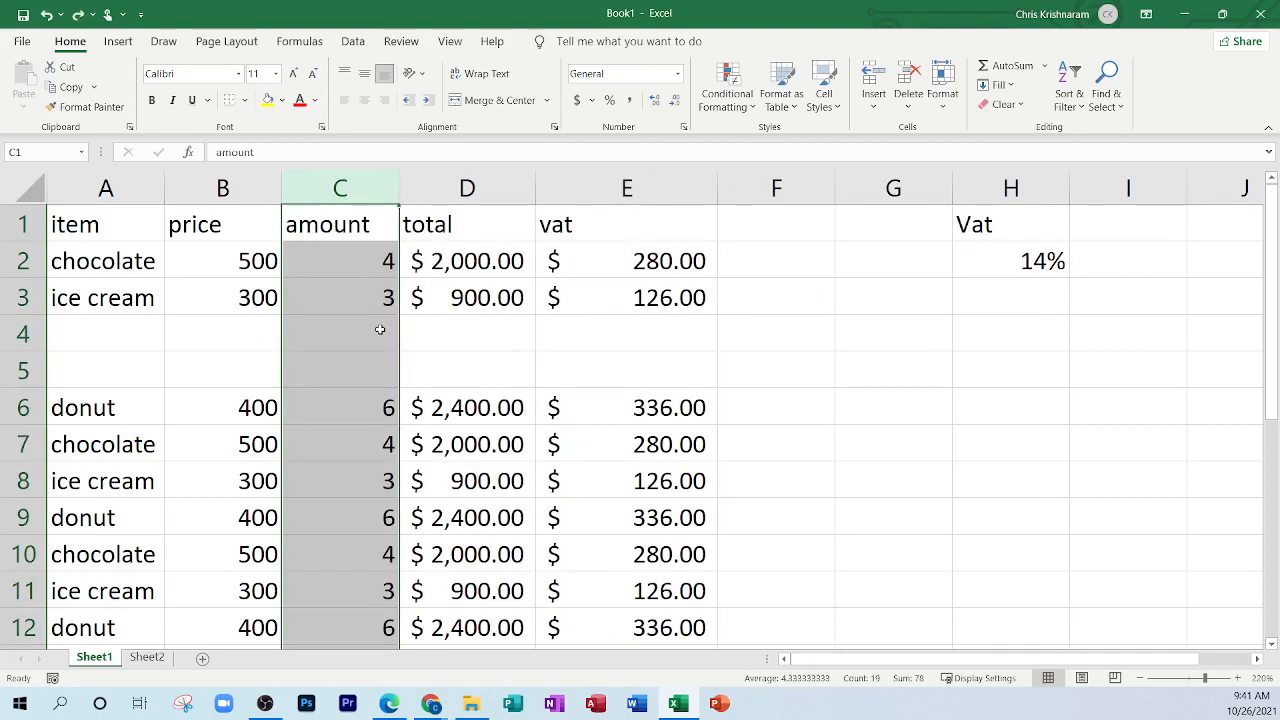
click(22, 335)
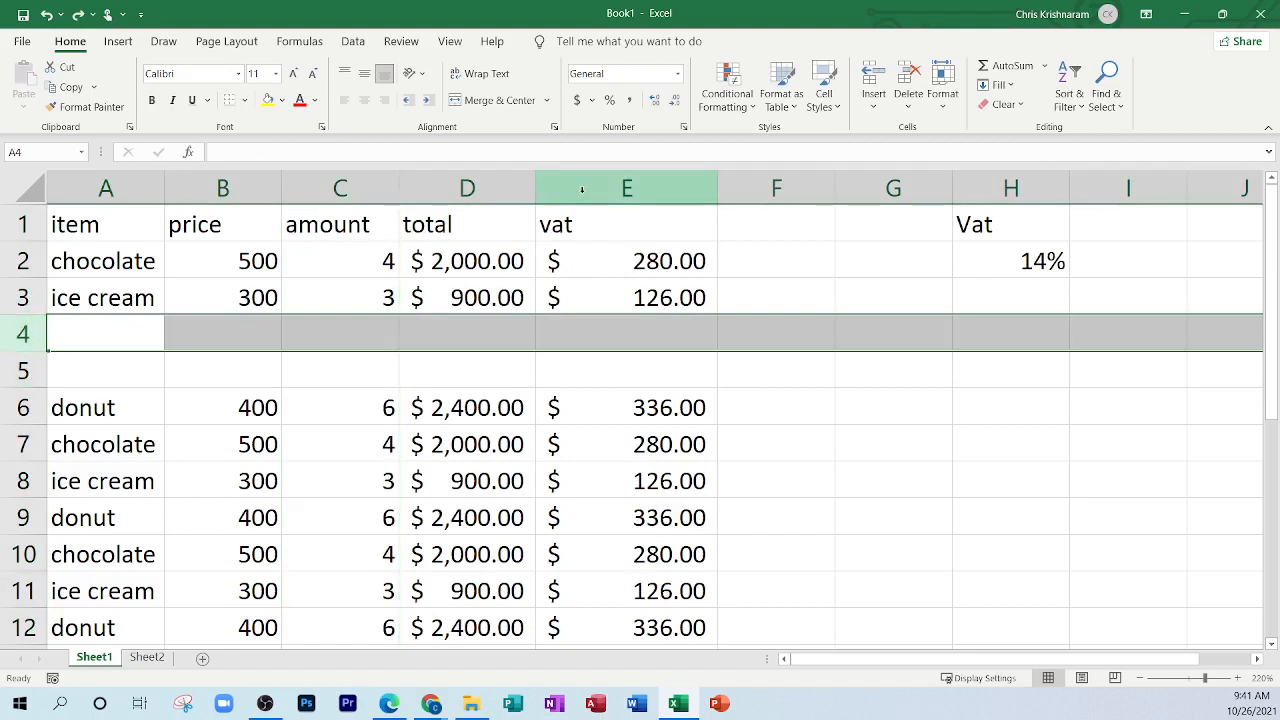
click(444, 187)
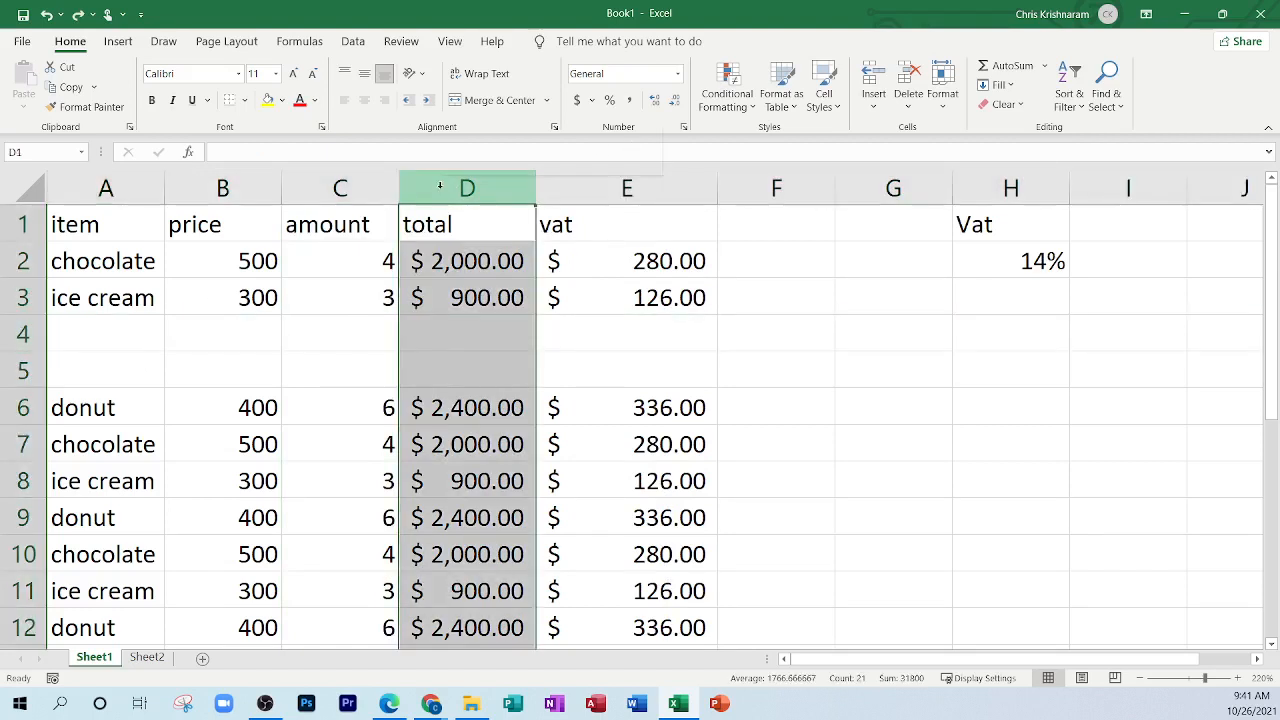
right_click(442, 188)
click(185, 369)
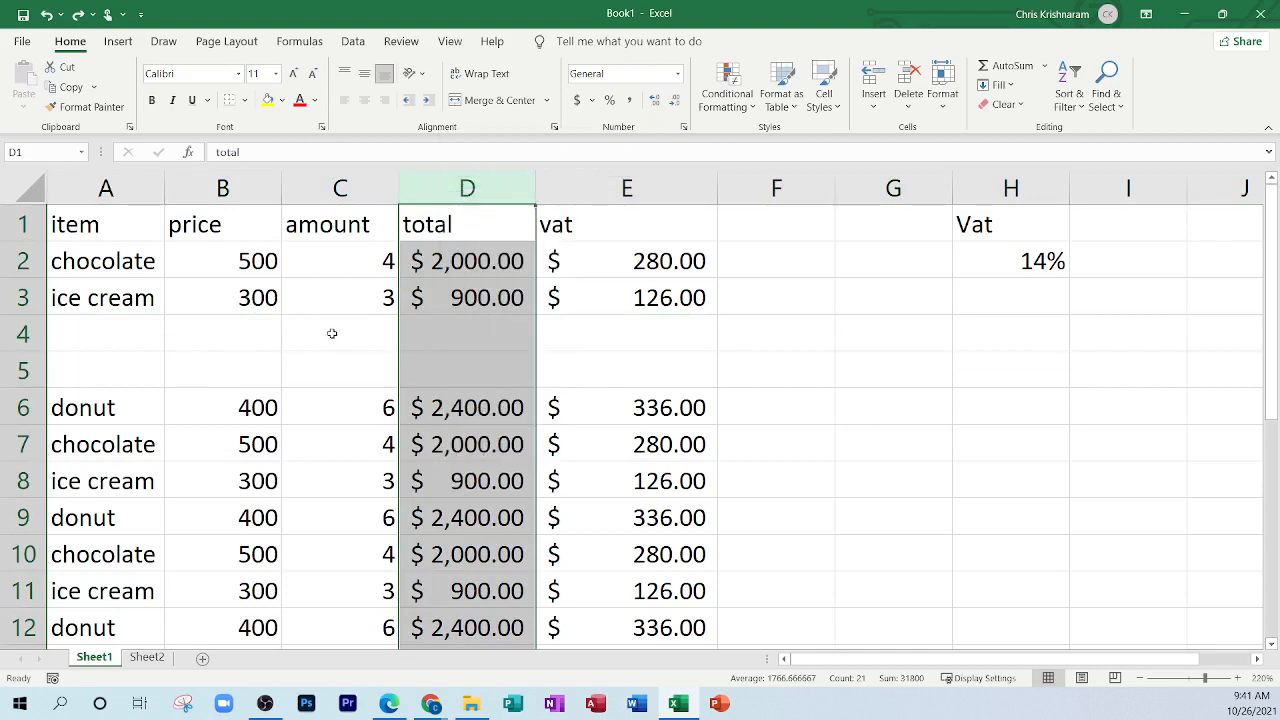
click(332, 333)
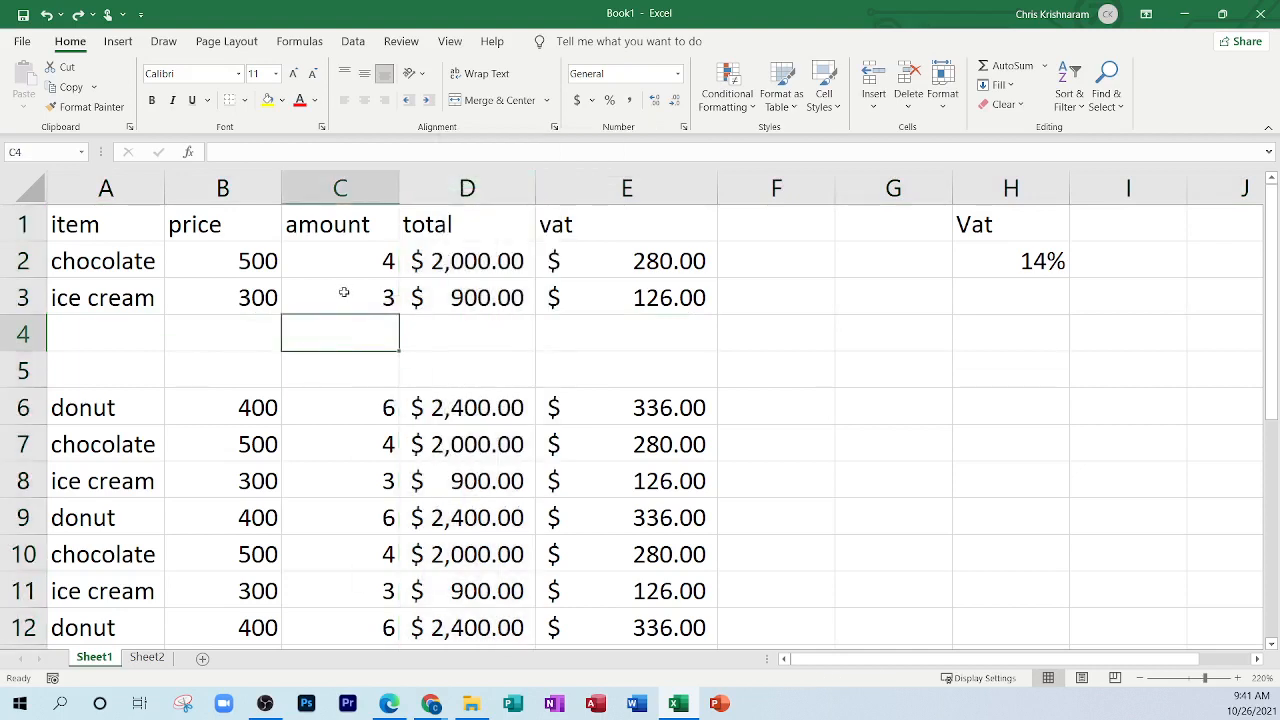
Step: Examine the Insert options for amount cell C3, and close them without inserting anything
click(343, 298)
right_click(344, 297)
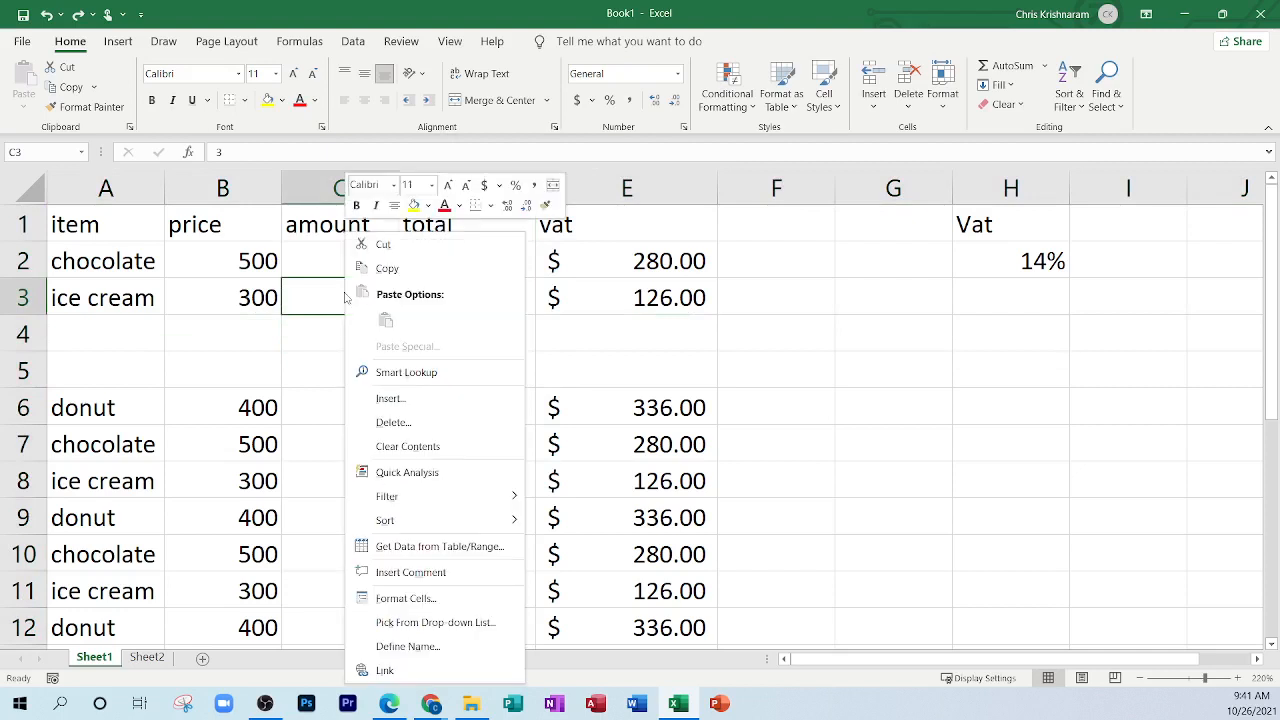
click(395, 398)
drag(366, 360, 501, 260)
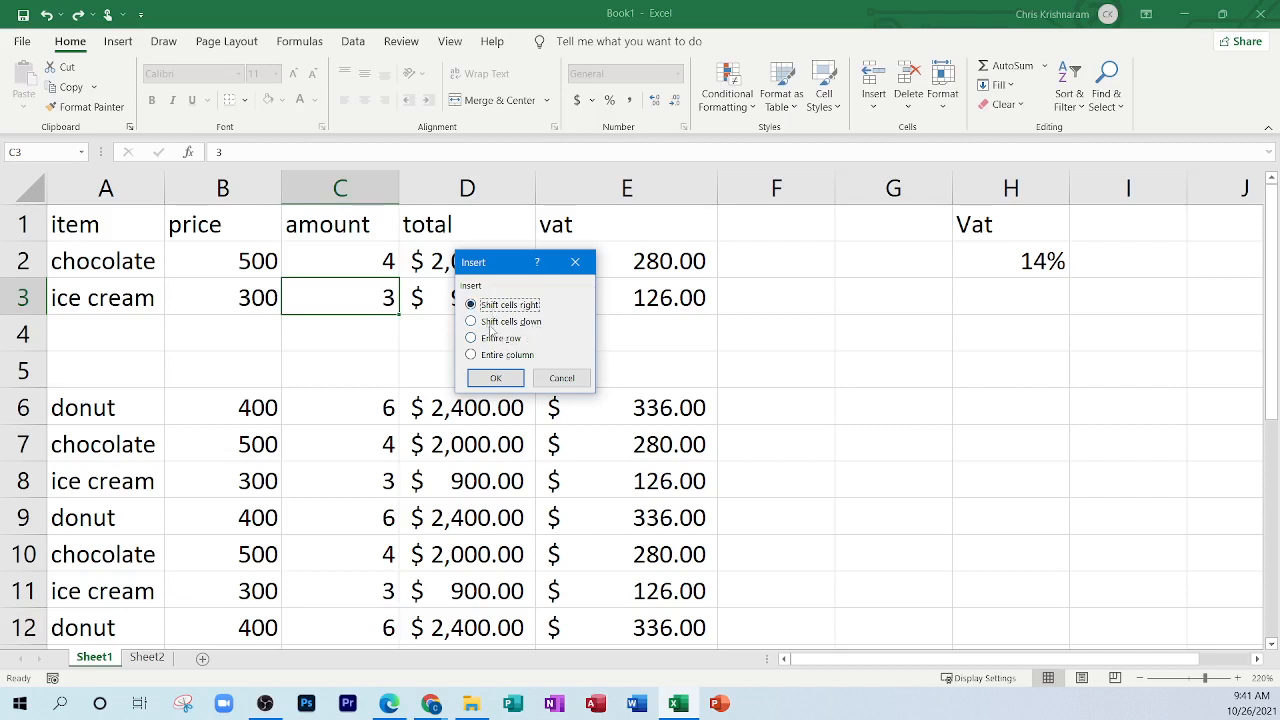
click(553, 378)
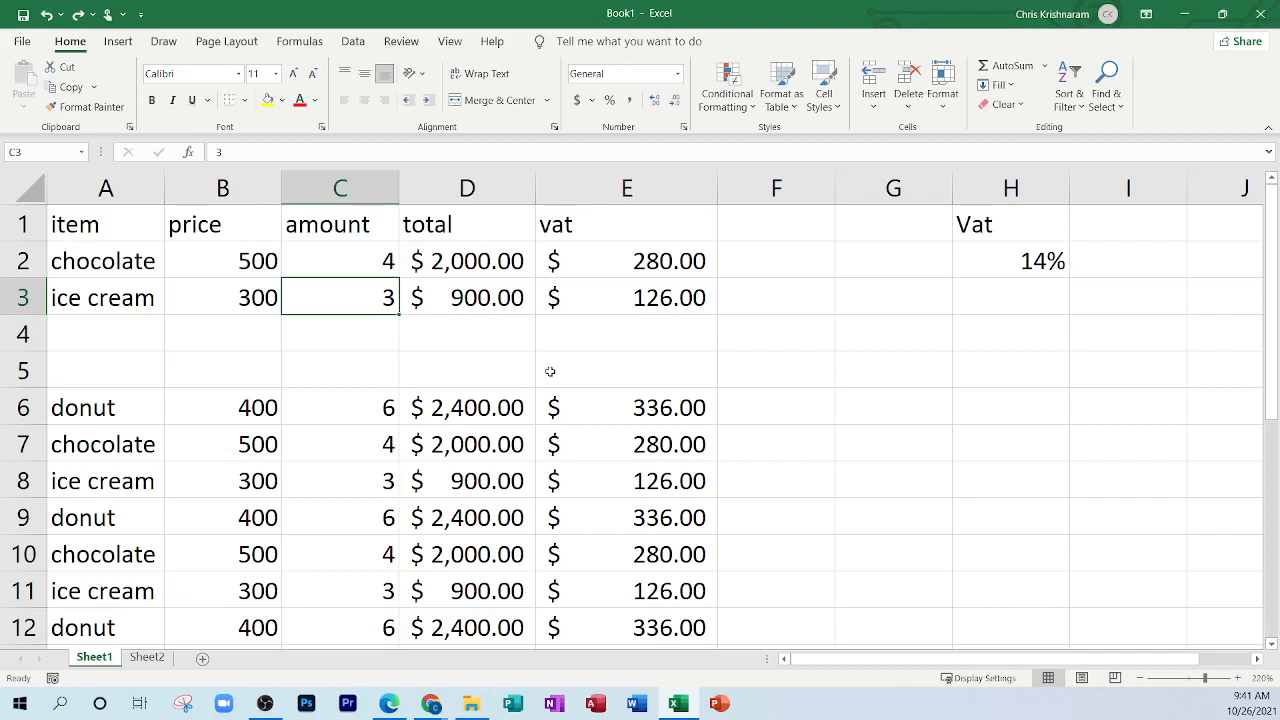
Step: Delete the blank rows 4 and 5 between the ice cream and donut rows
drag(23, 334, 23, 370)
right_click(23, 370)
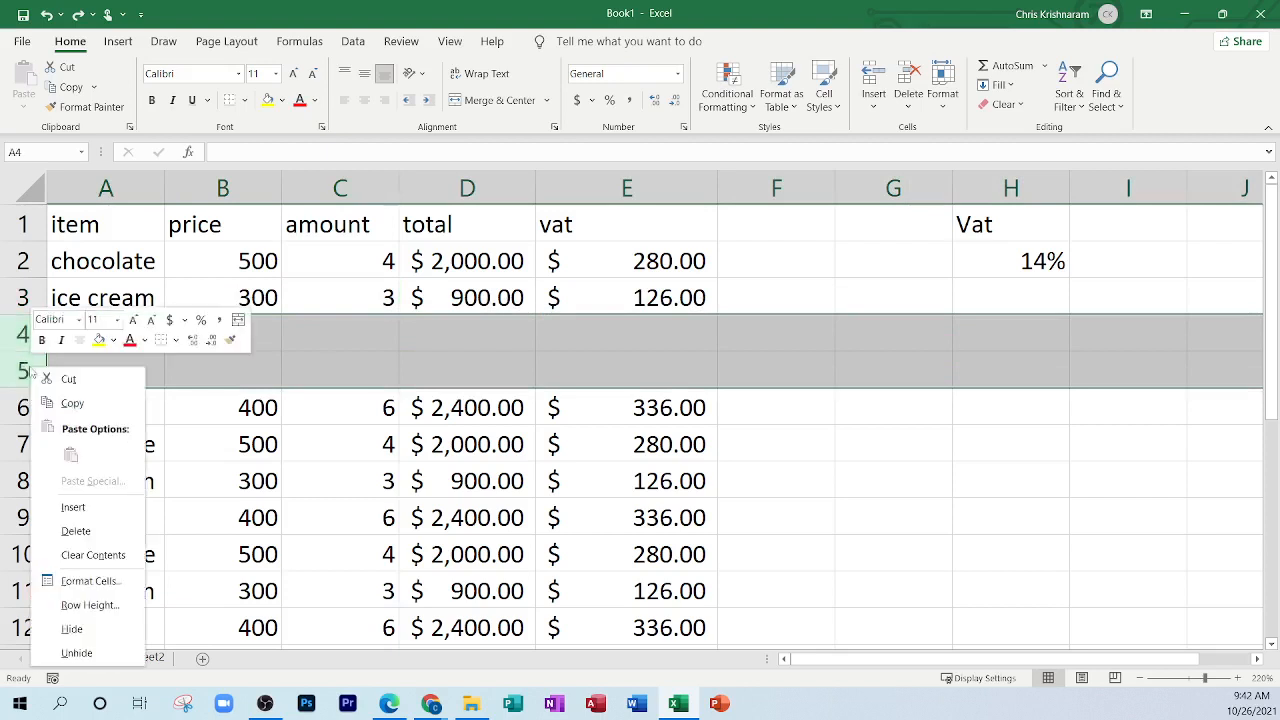
click(70, 533)
click(265, 338)
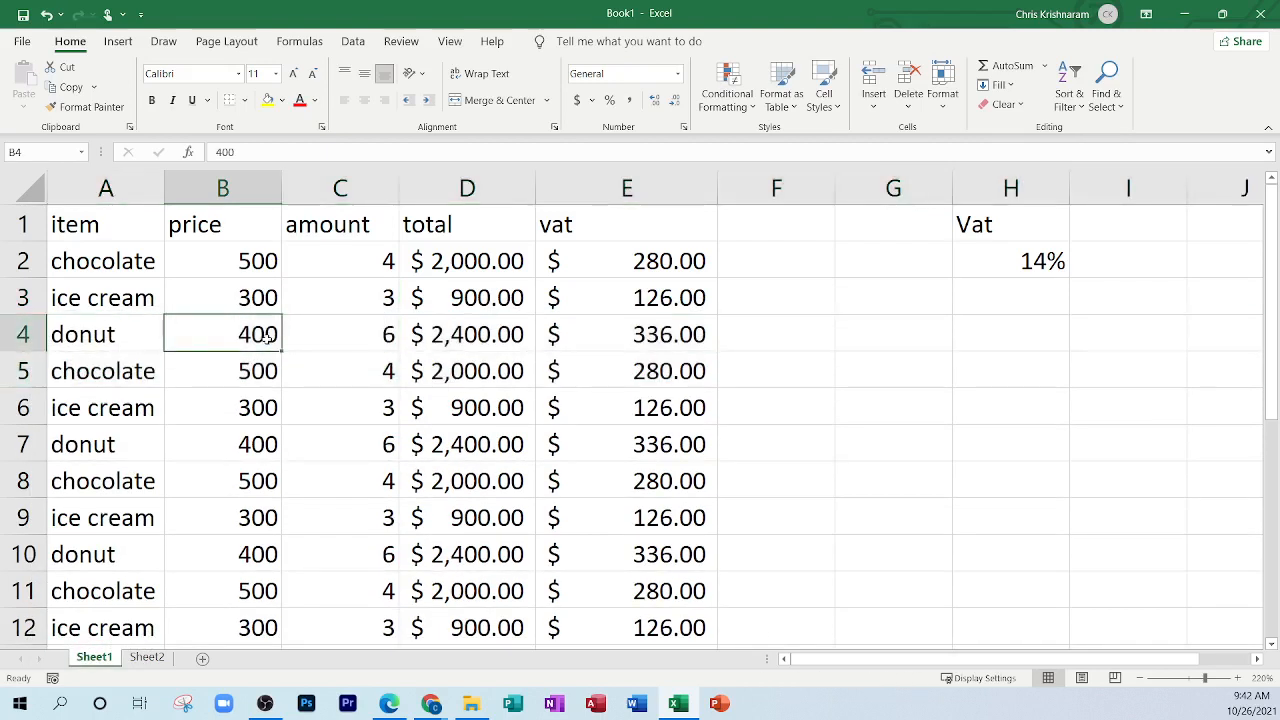
click(17, 371)
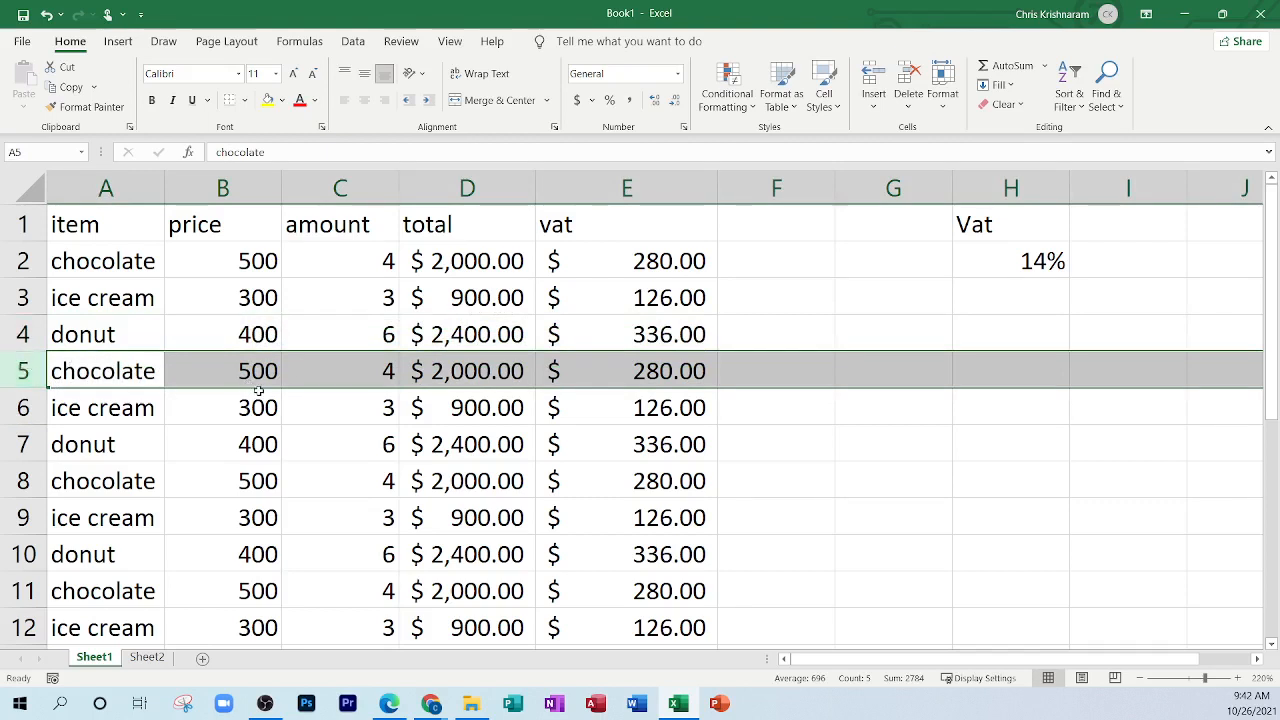
click(110, 412)
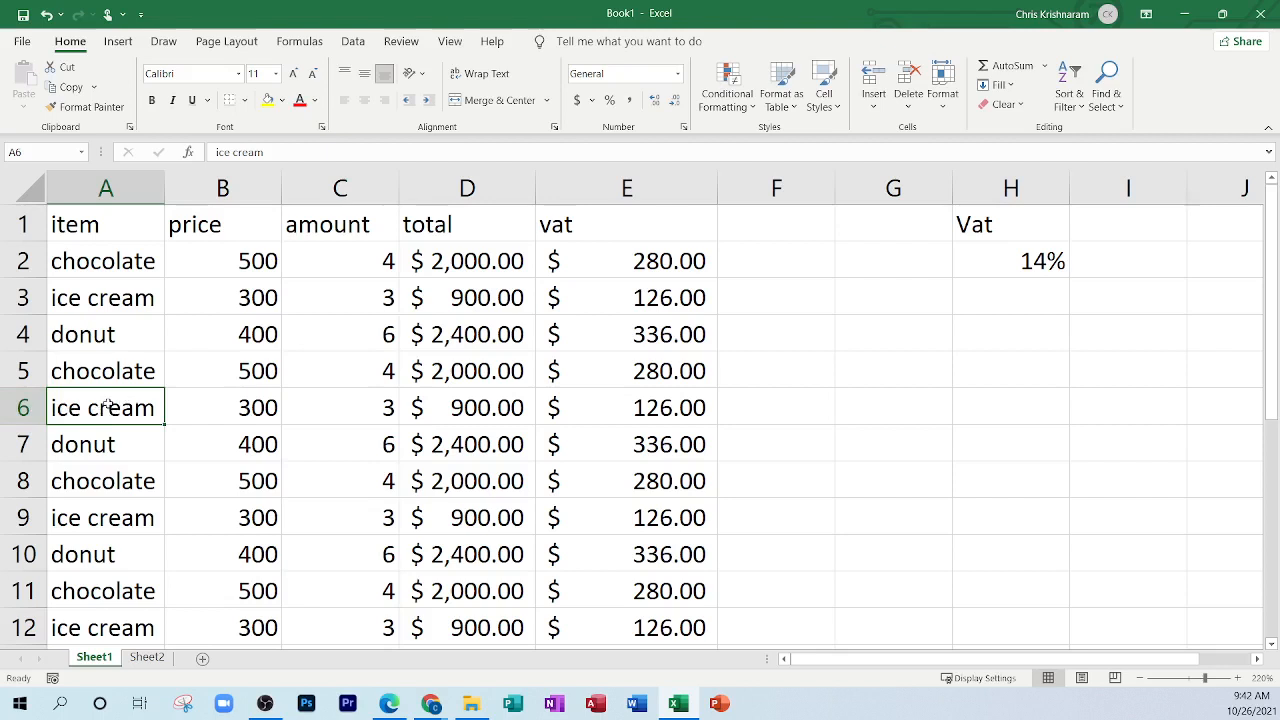
click(42, 368)
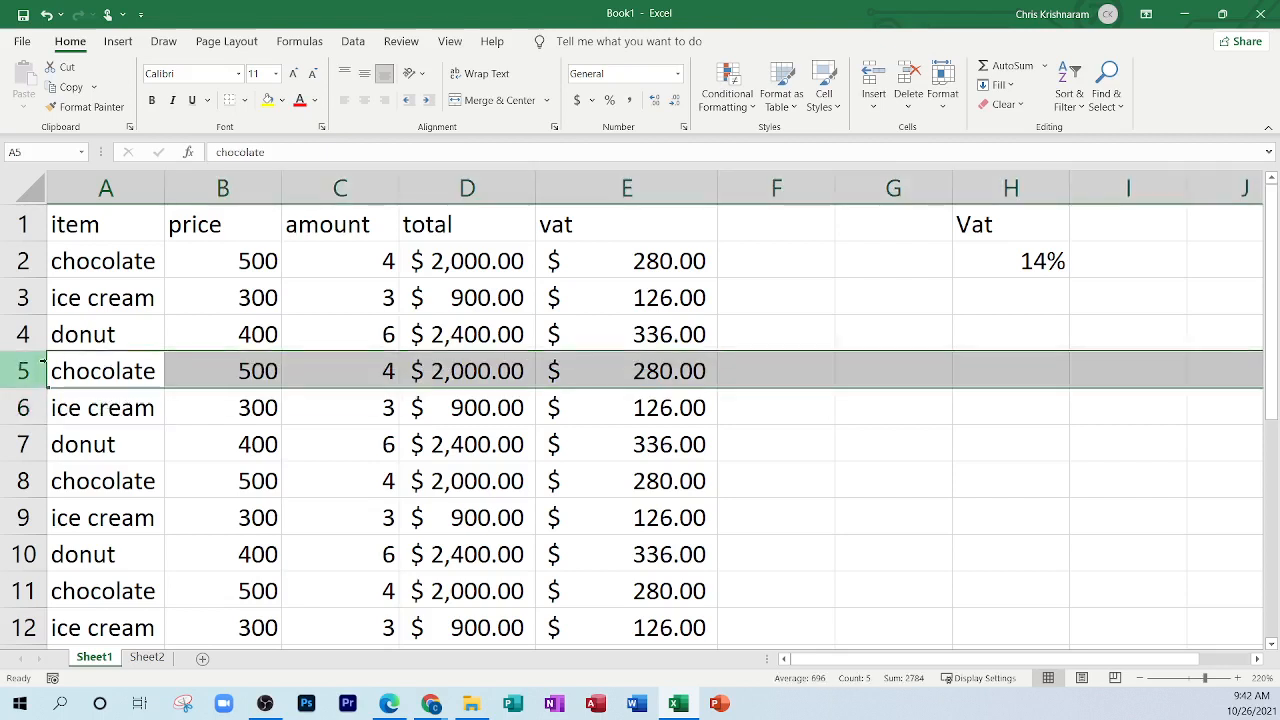
click(90, 408)
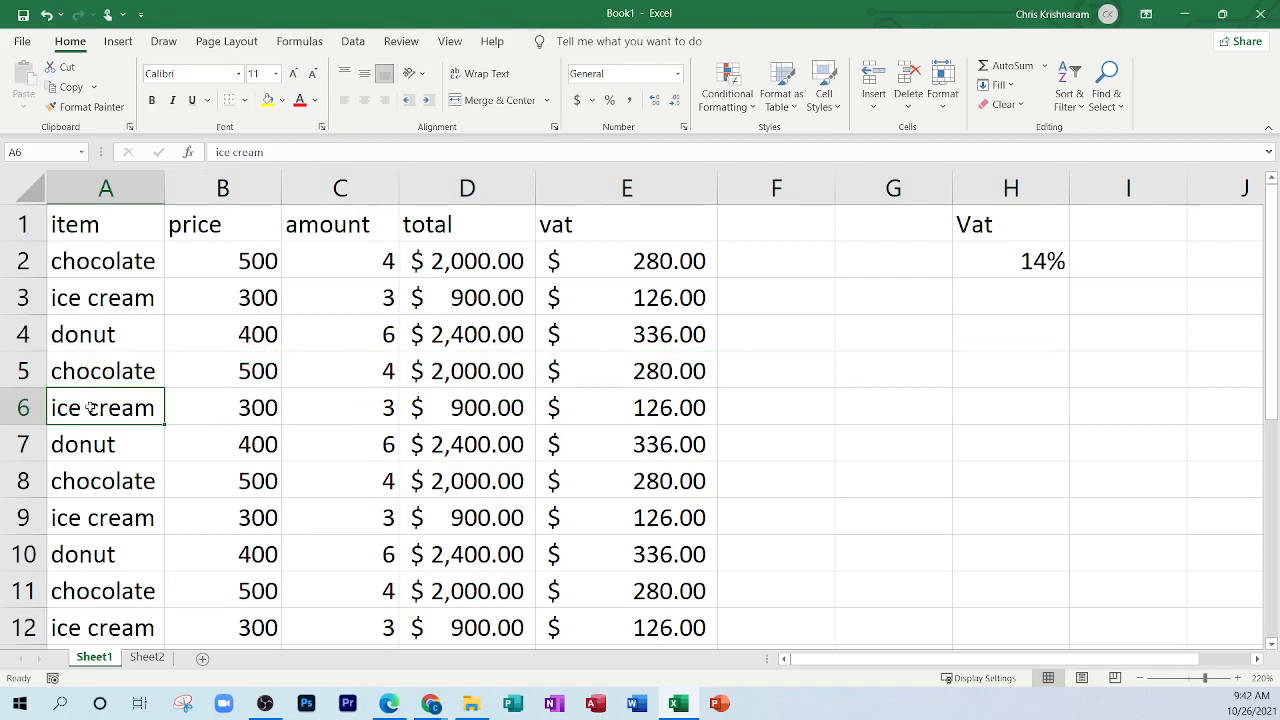
Step: Insert a blank row at row 5, between the donut row and the second chocolate row
click(22, 375)
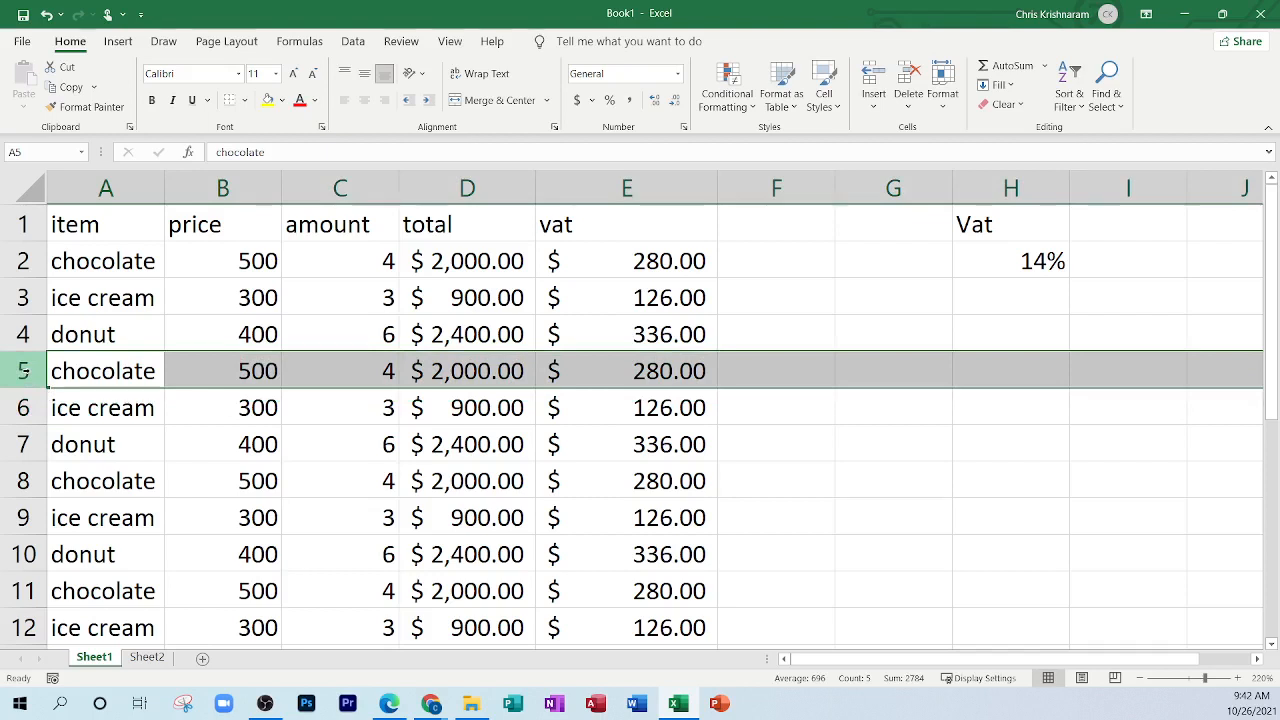
right_click(24, 371)
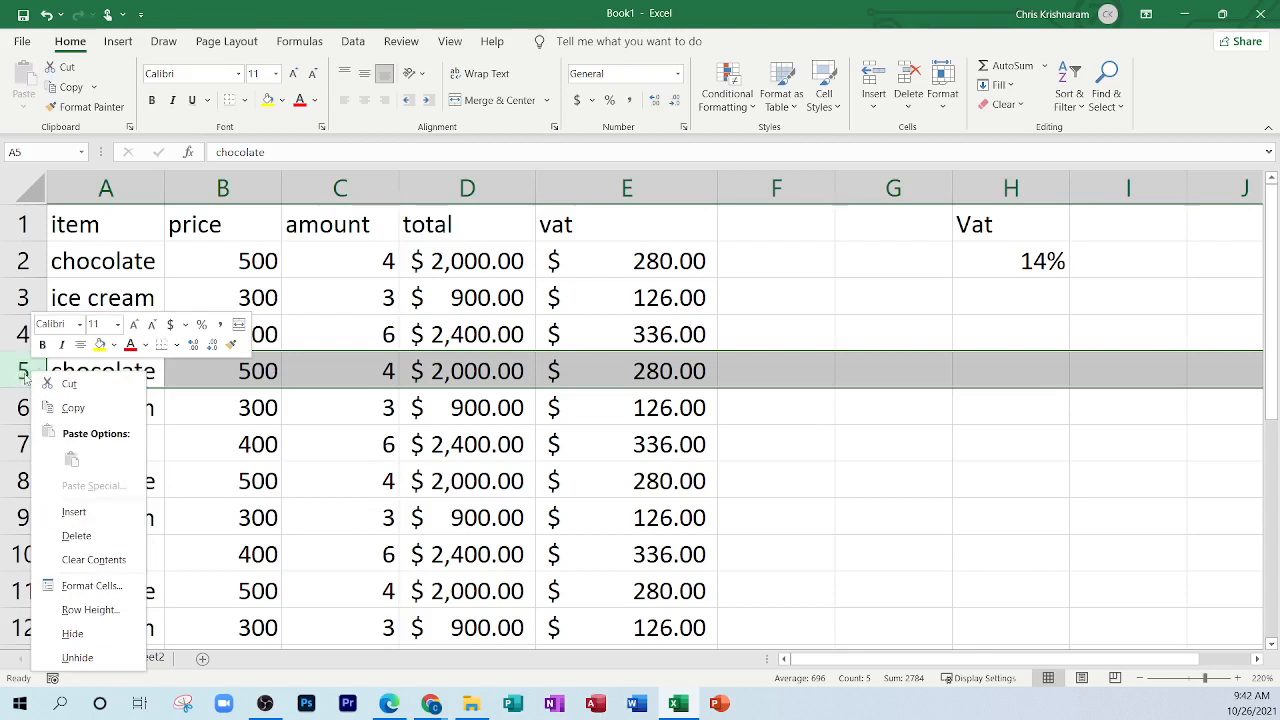
click(160, 380)
drag(64, 375, 605, 379)
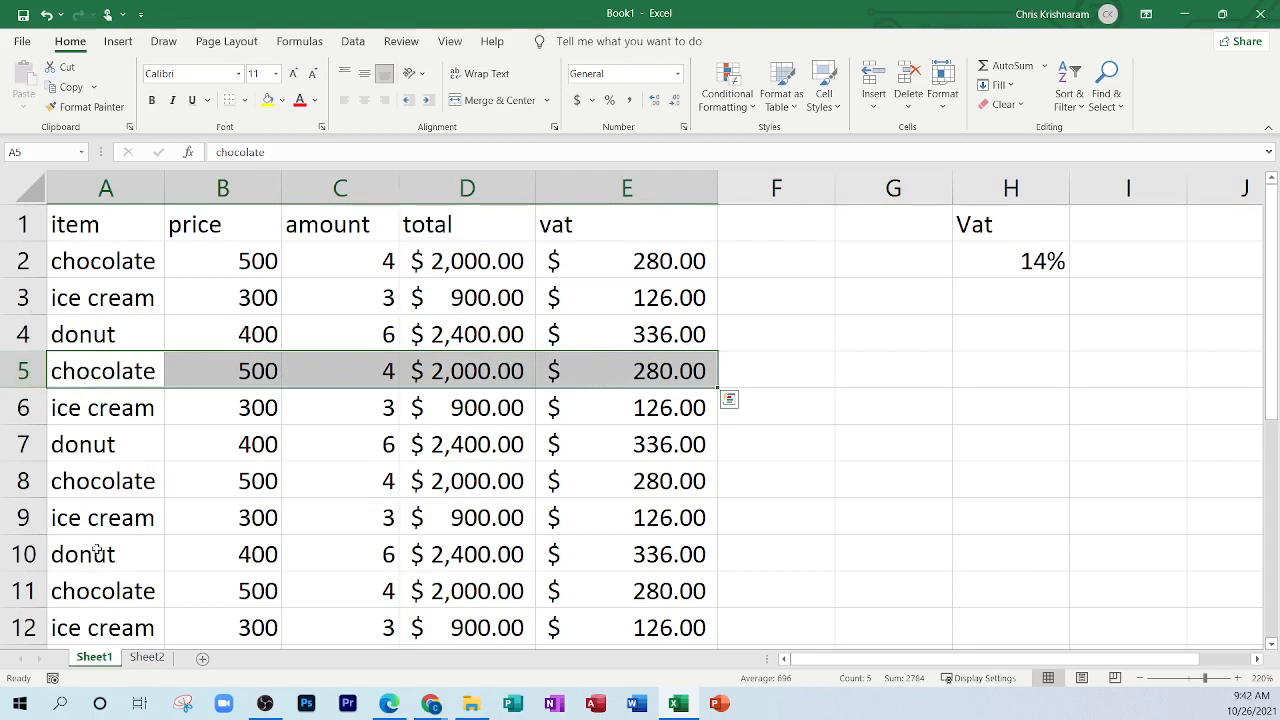
right_click(23, 371)
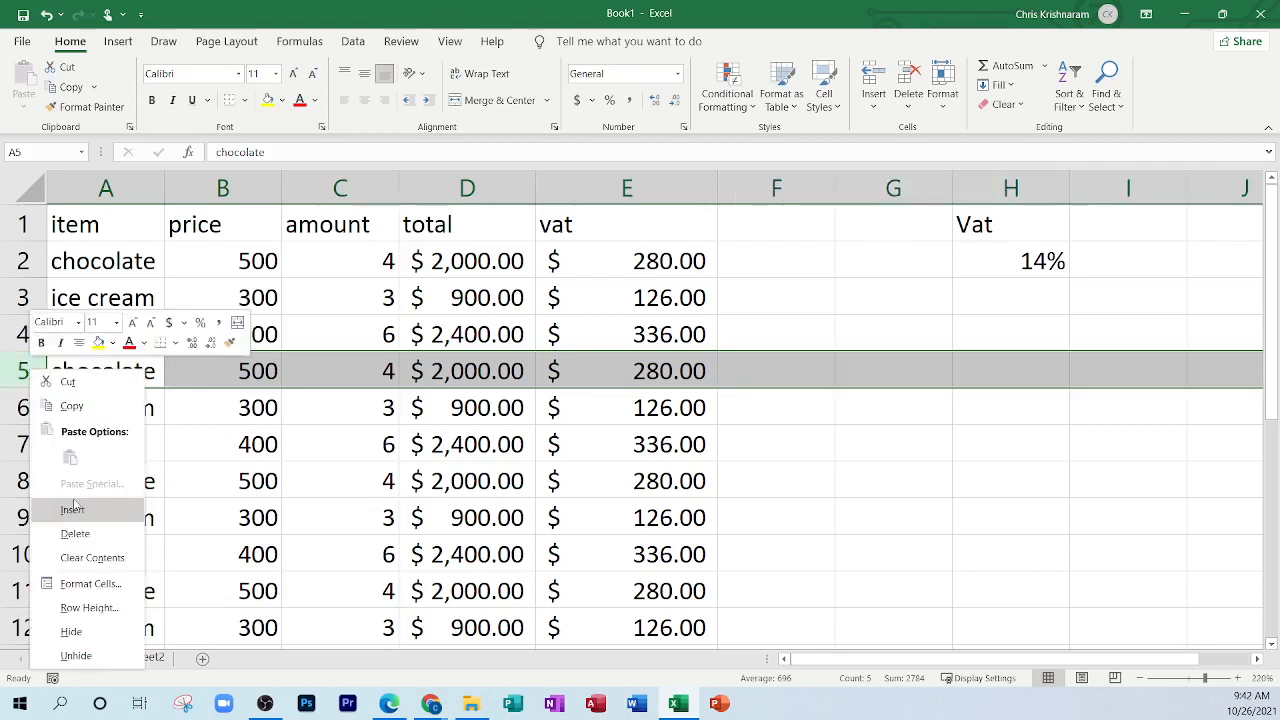
click(77, 511)
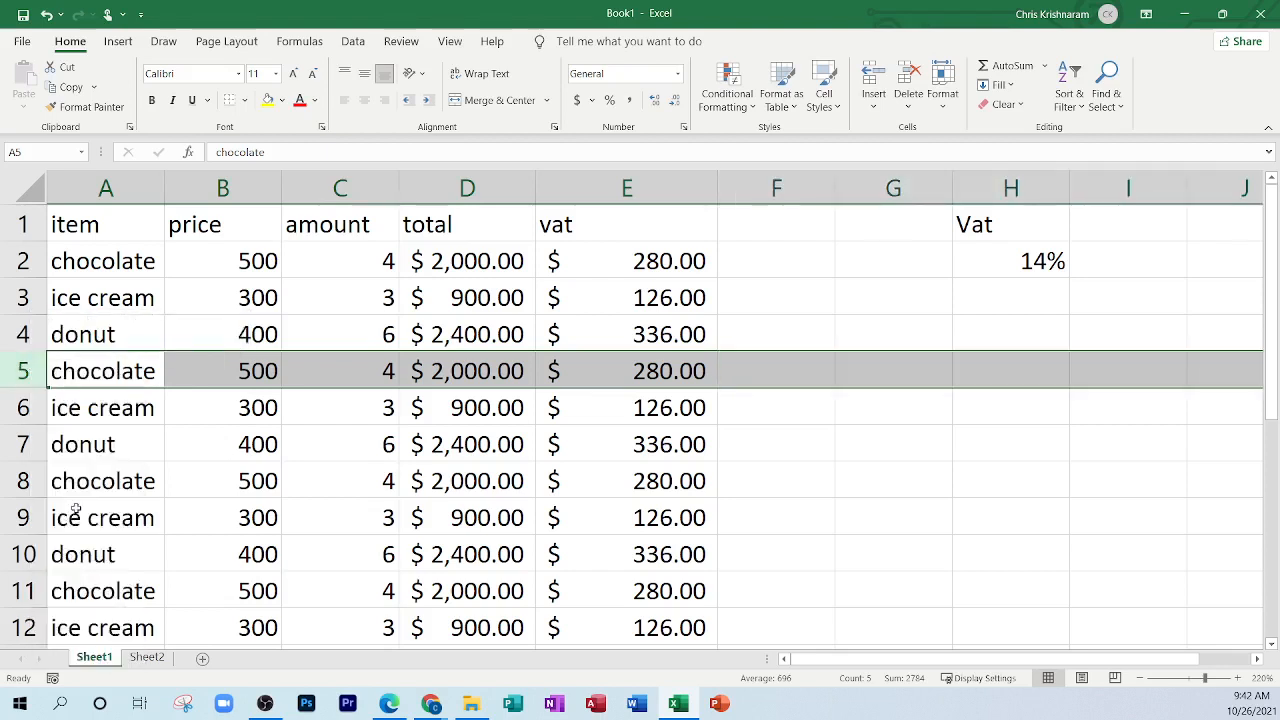
click(100, 406)
mouse_move(157, 418)
mouse_down()
mouse_move(620, 480)
mouse_move(620, 628)
mouse_up()
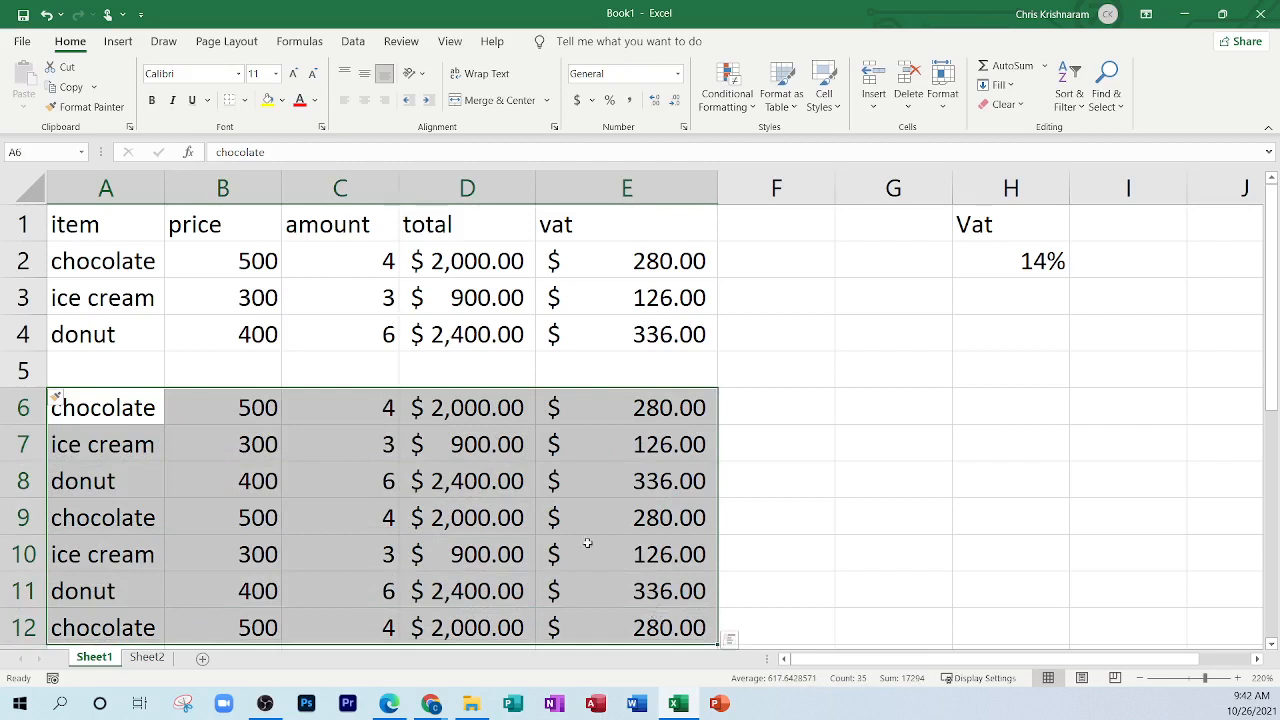
click(258, 444)
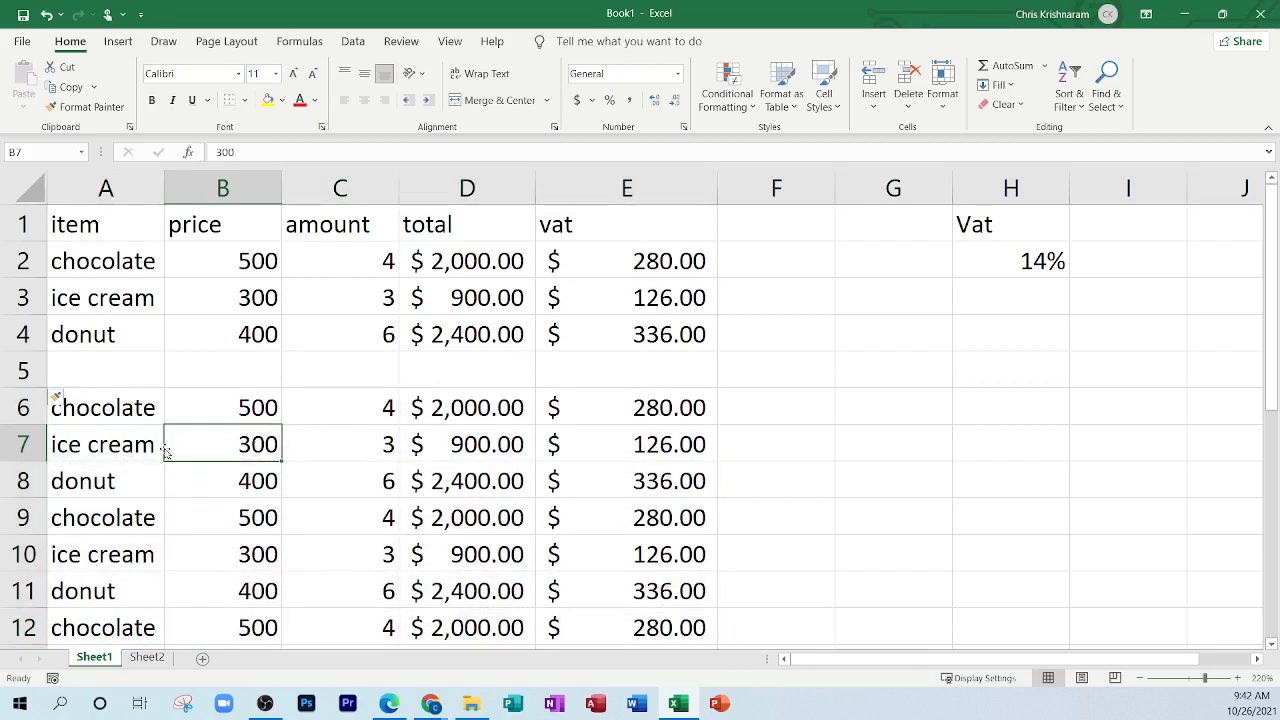
Step: Insert a blank row above the donut row at row 4 and another above the ice cream row at row 8
right_click(25, 334)
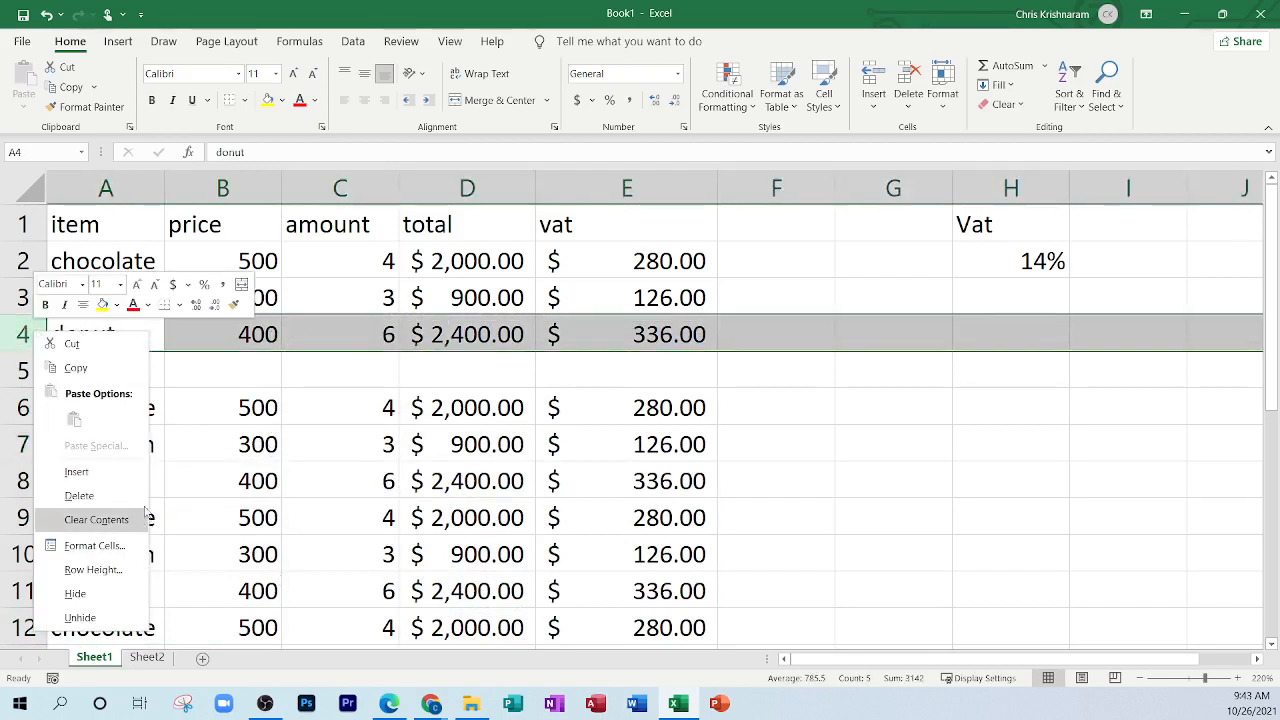
click(77, 472)
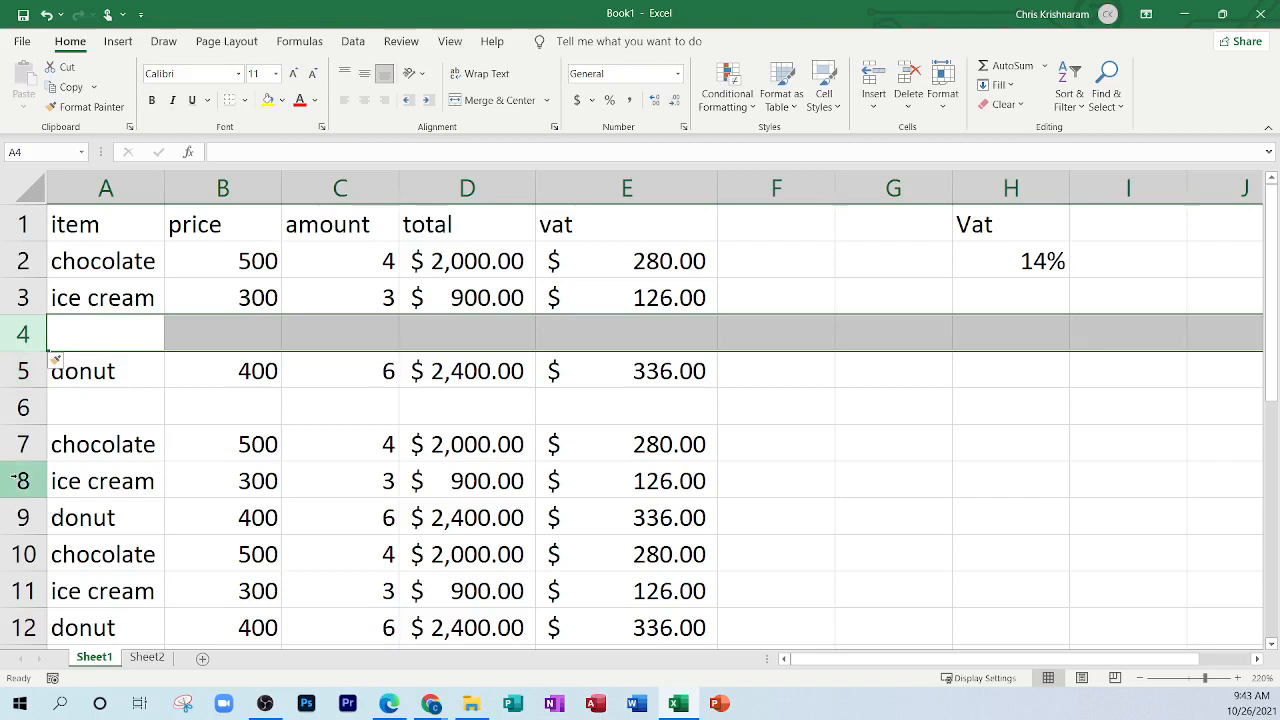
right_click(20, 481)
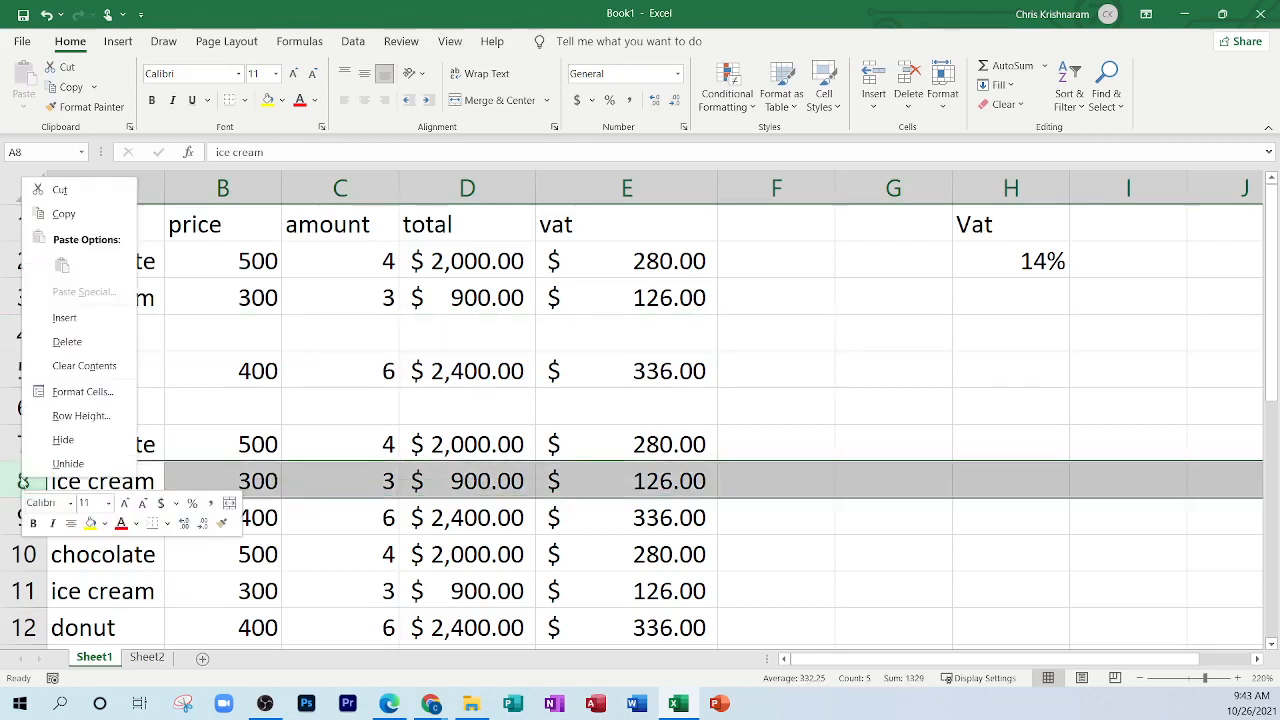
key(Escape)
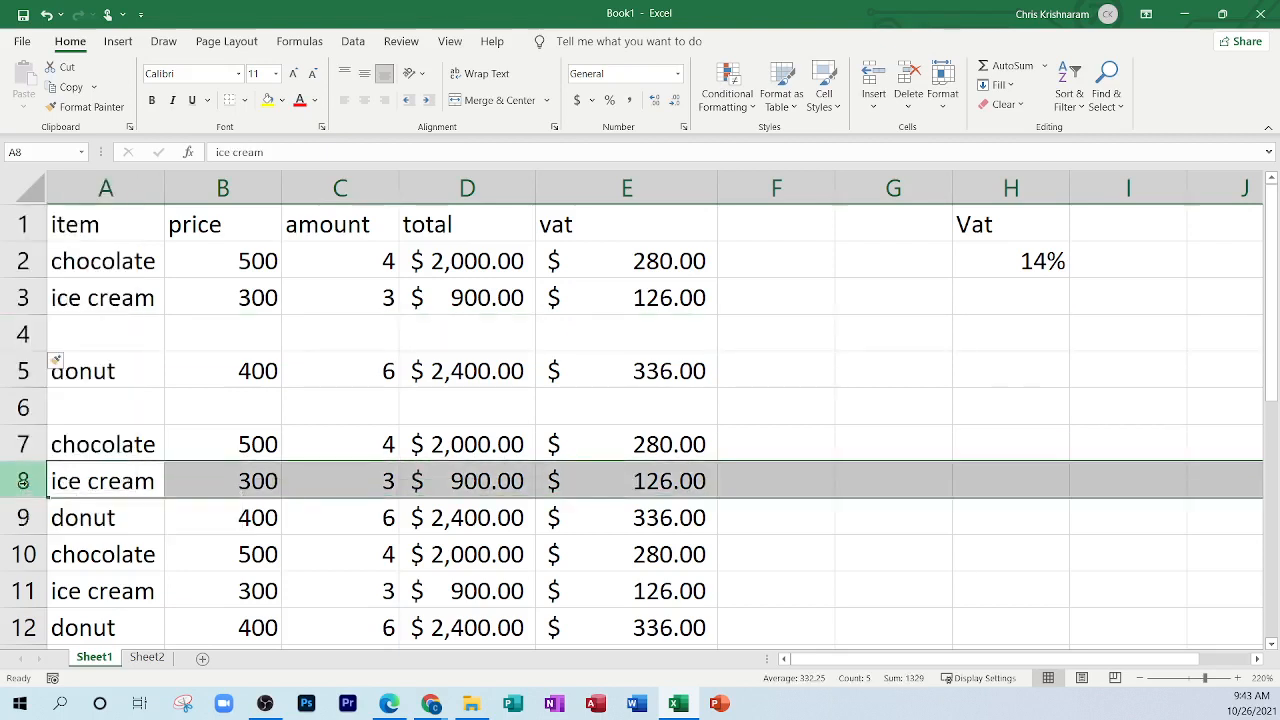
right_click(22, 481)
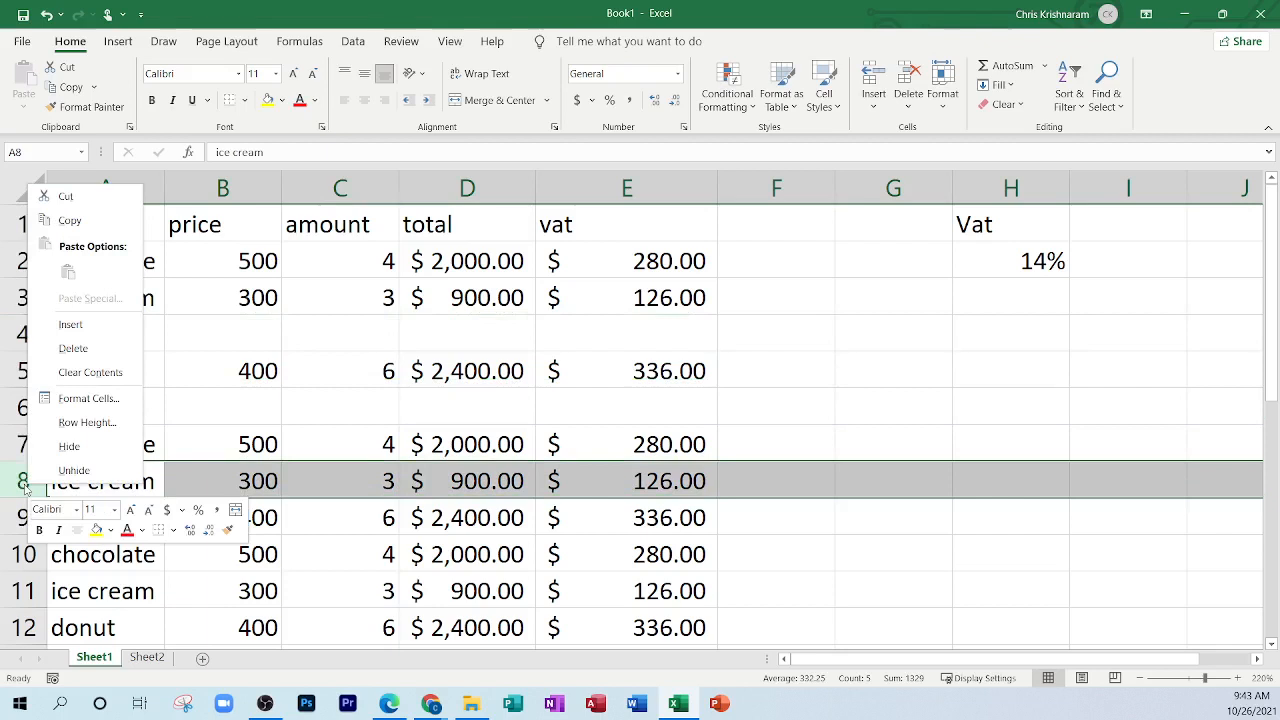
click(60, 326)
click(101, 529)
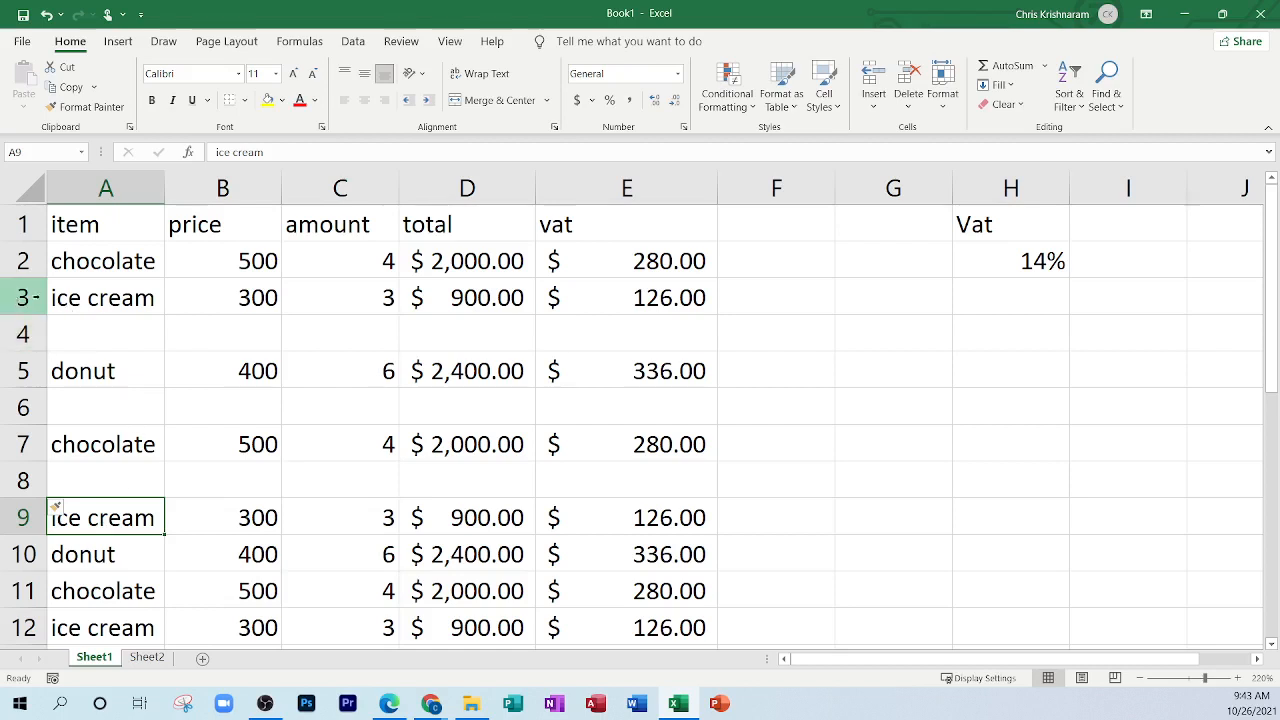
Step: Insert a blank column at column D, between the amount and total columns
click(22, 298)
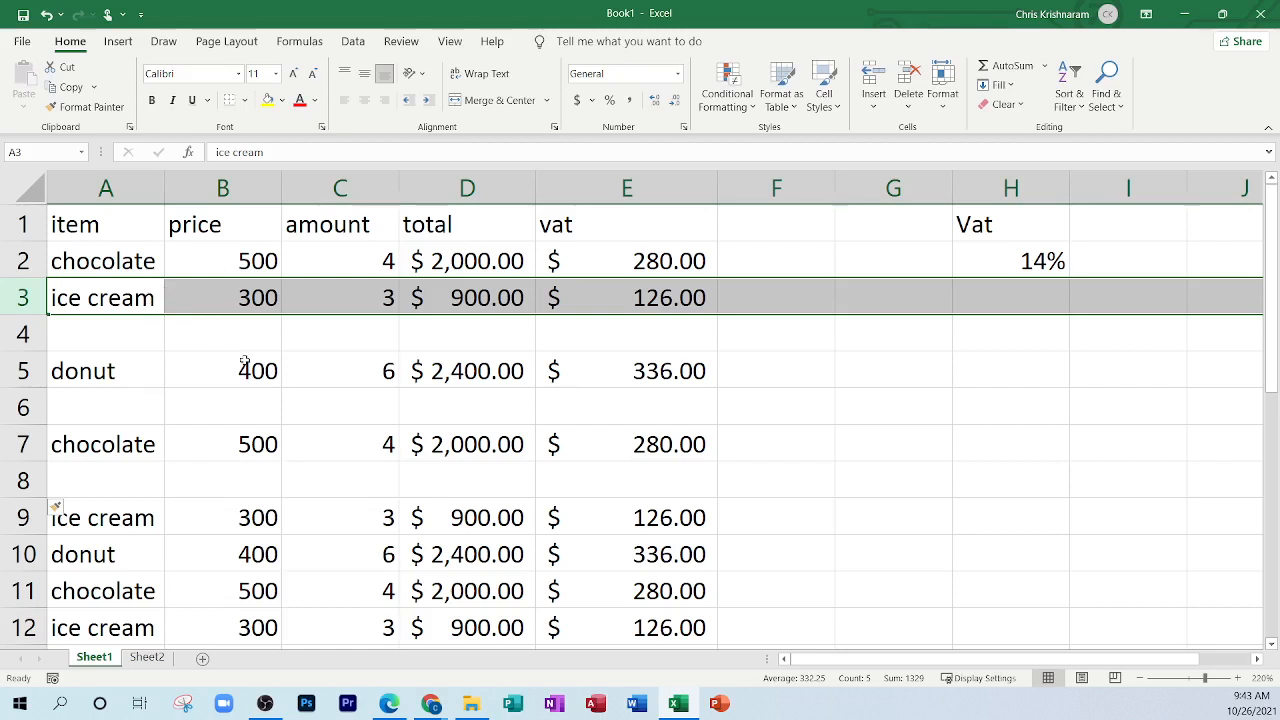
click(453, 339)
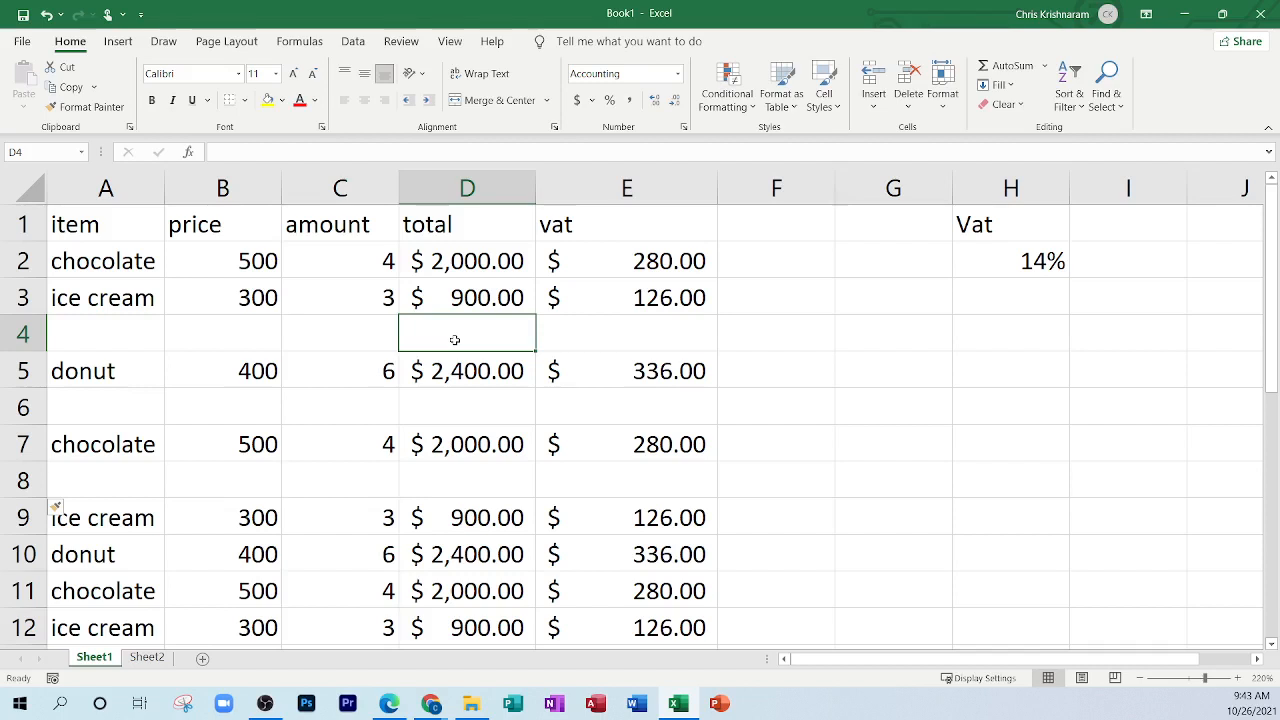
click(469, 188)
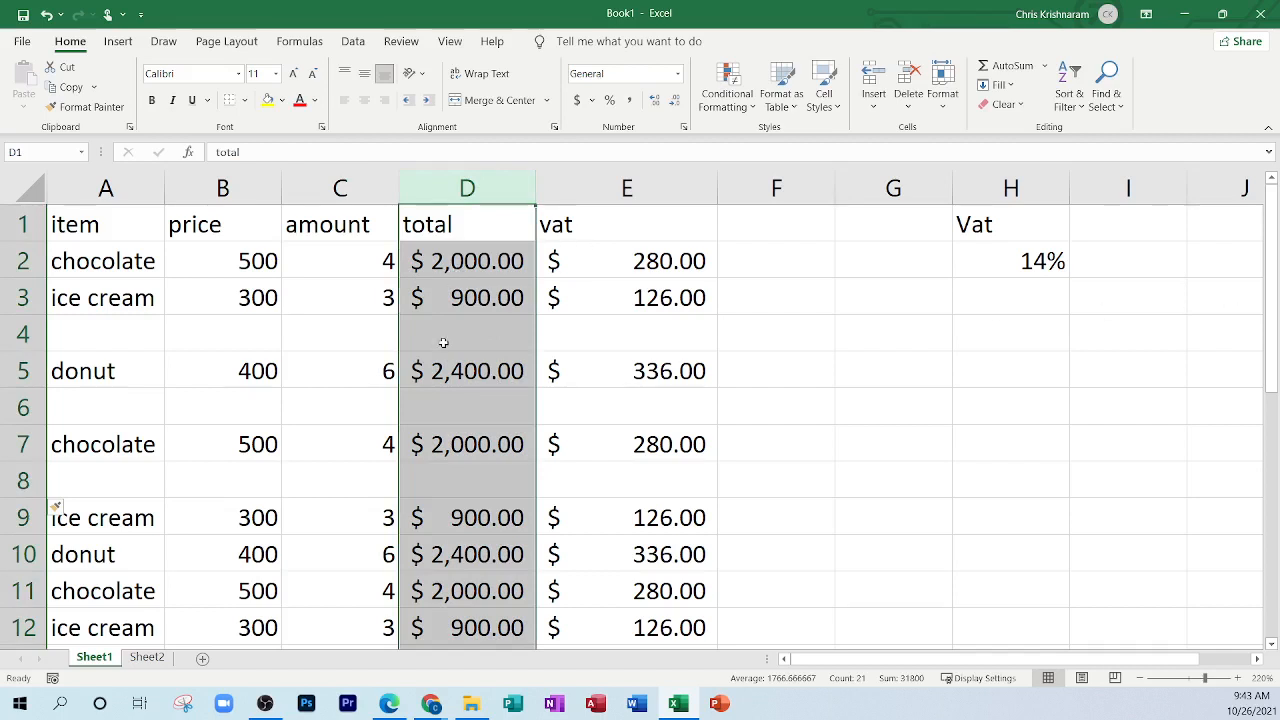
right_click(487, 183)
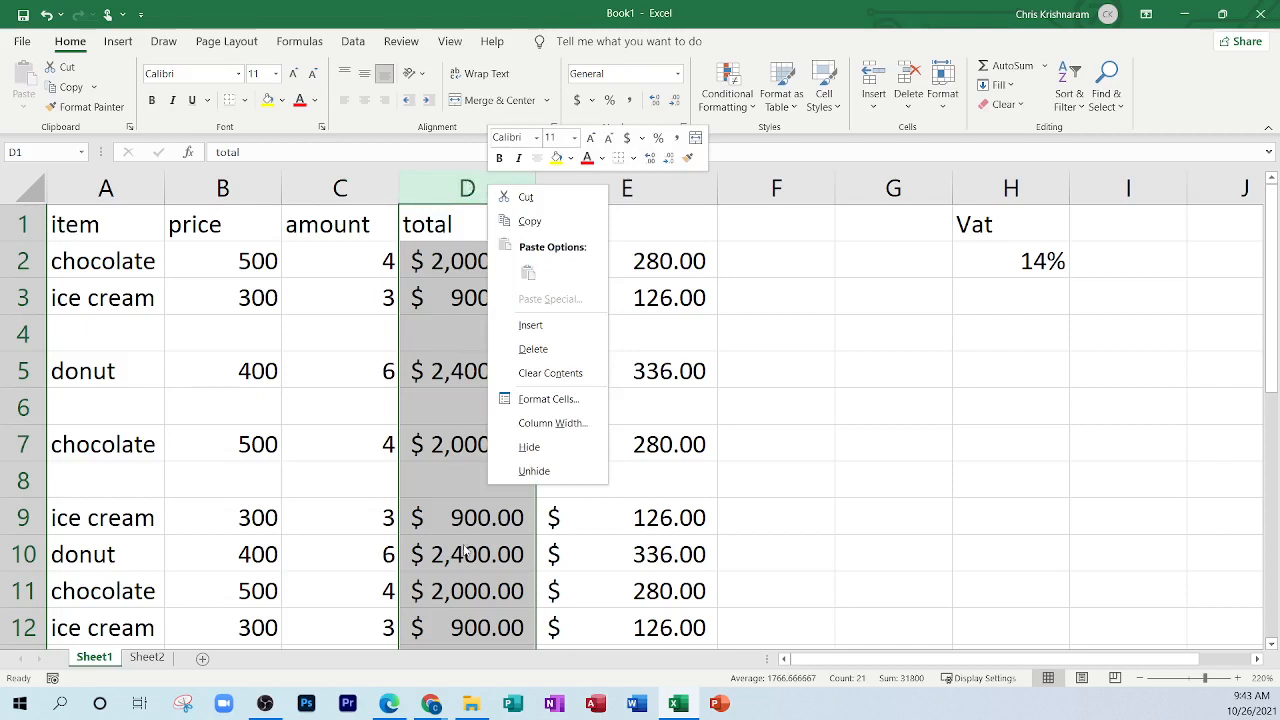
click(571, 329)
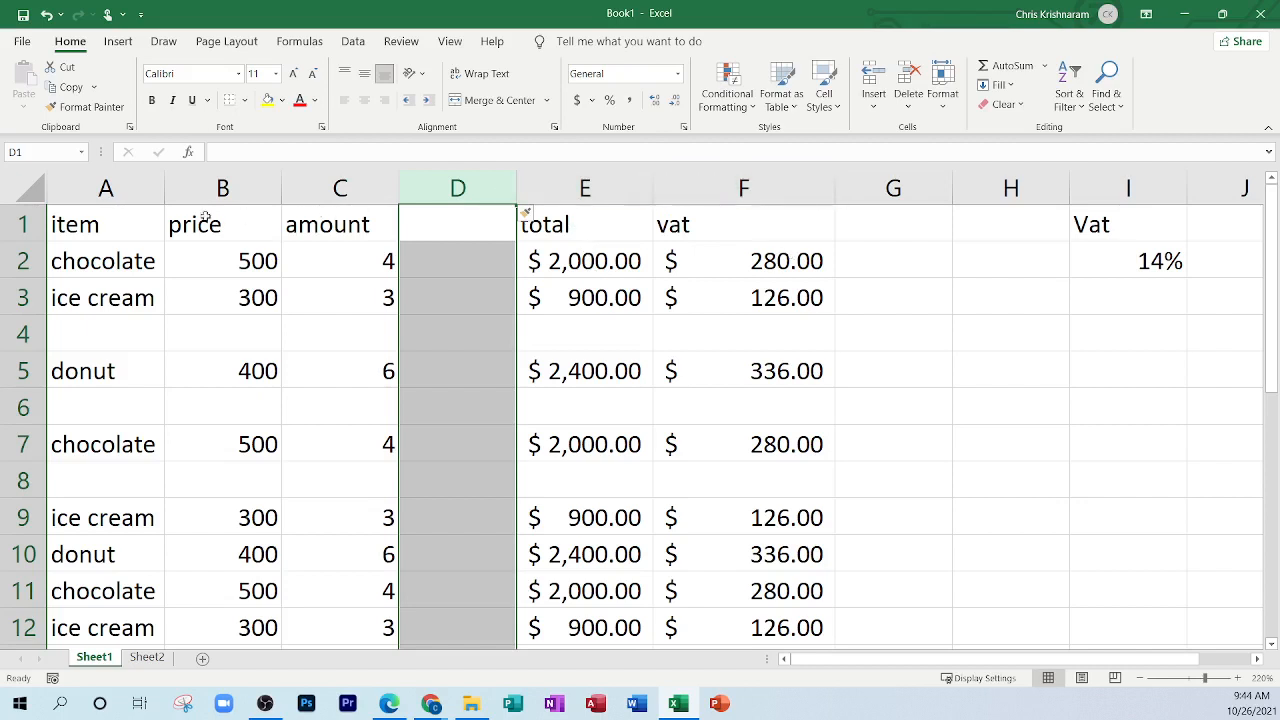
Step: Insert a blank column at column B, between the item and price columns
right_click(229, 180)
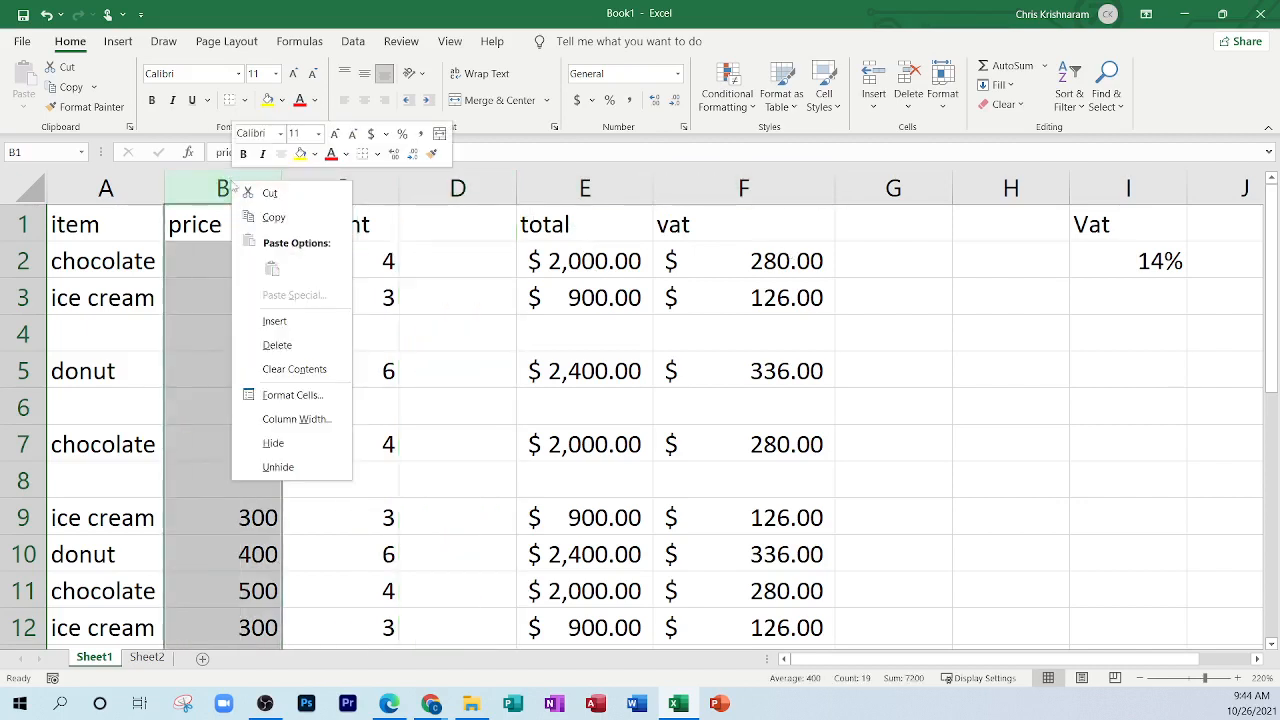
click(275, 322)
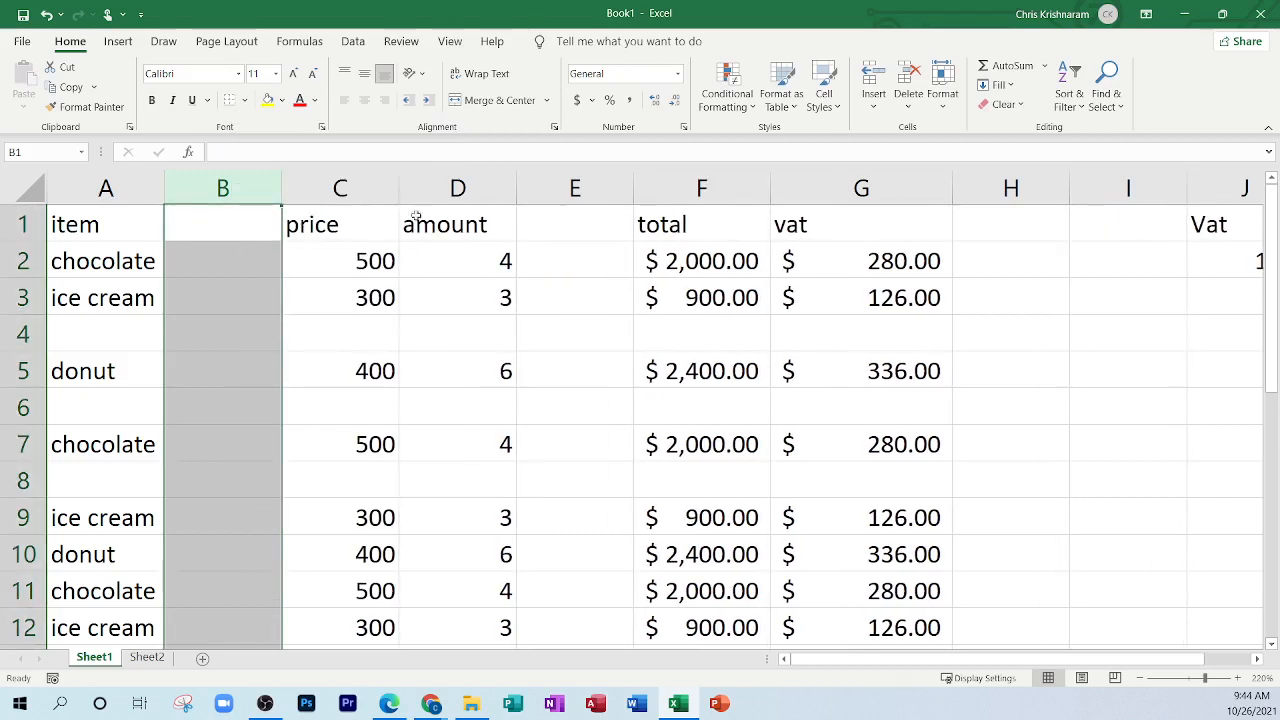
click(897, 370)
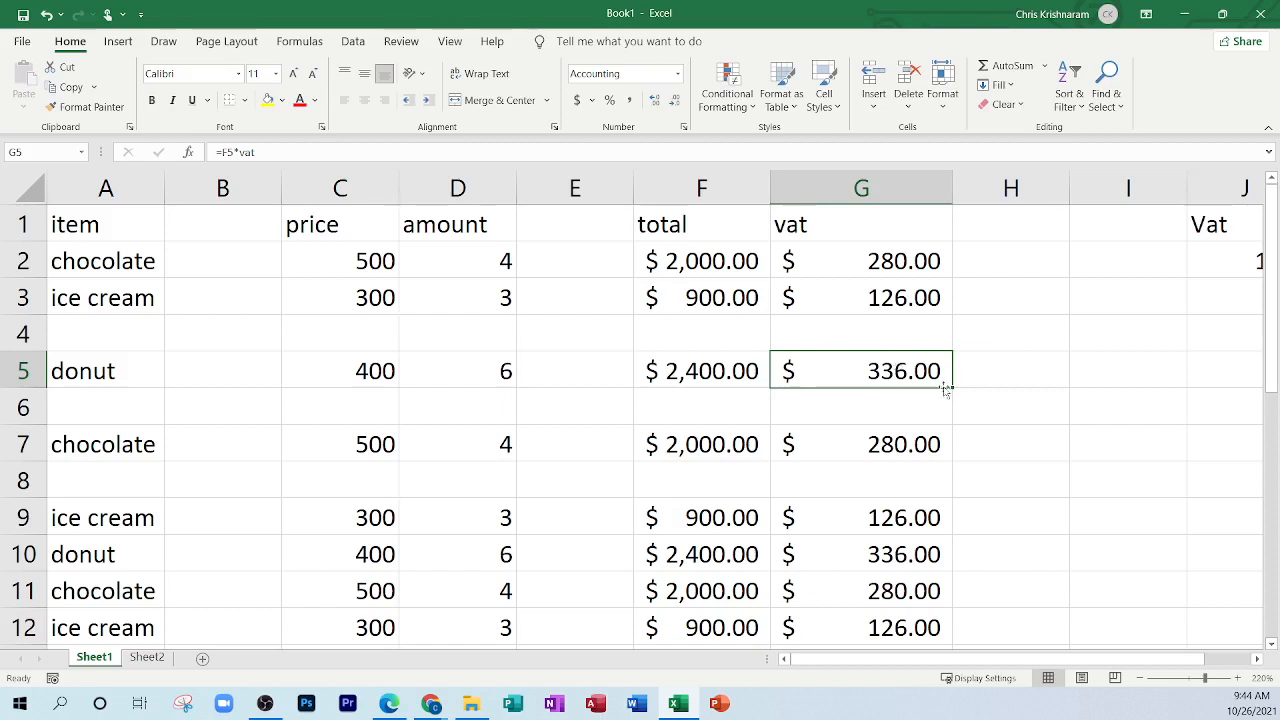
Step: Switch to the PDF notes in Edge and examine the page 7 section on the four choices for inserting a row or column
click(390, 705)
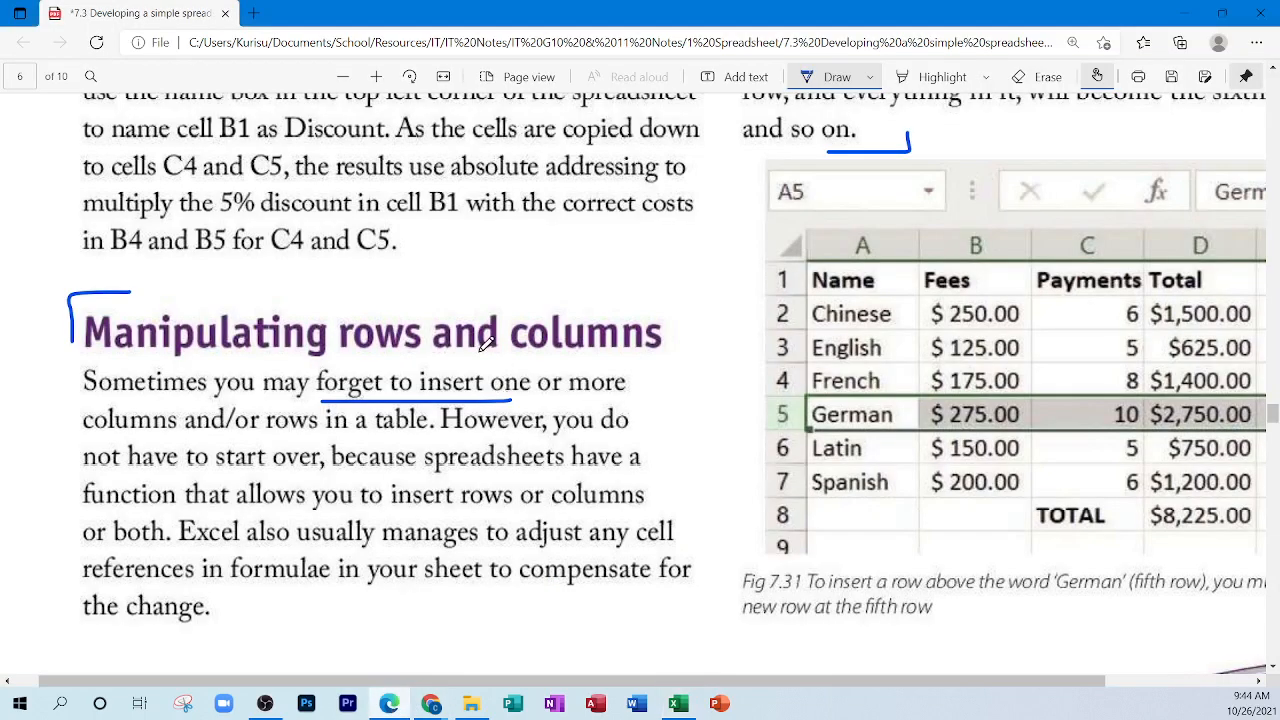
scroll(487, 345, down, 1)
scroll(485, 343, up, 1)
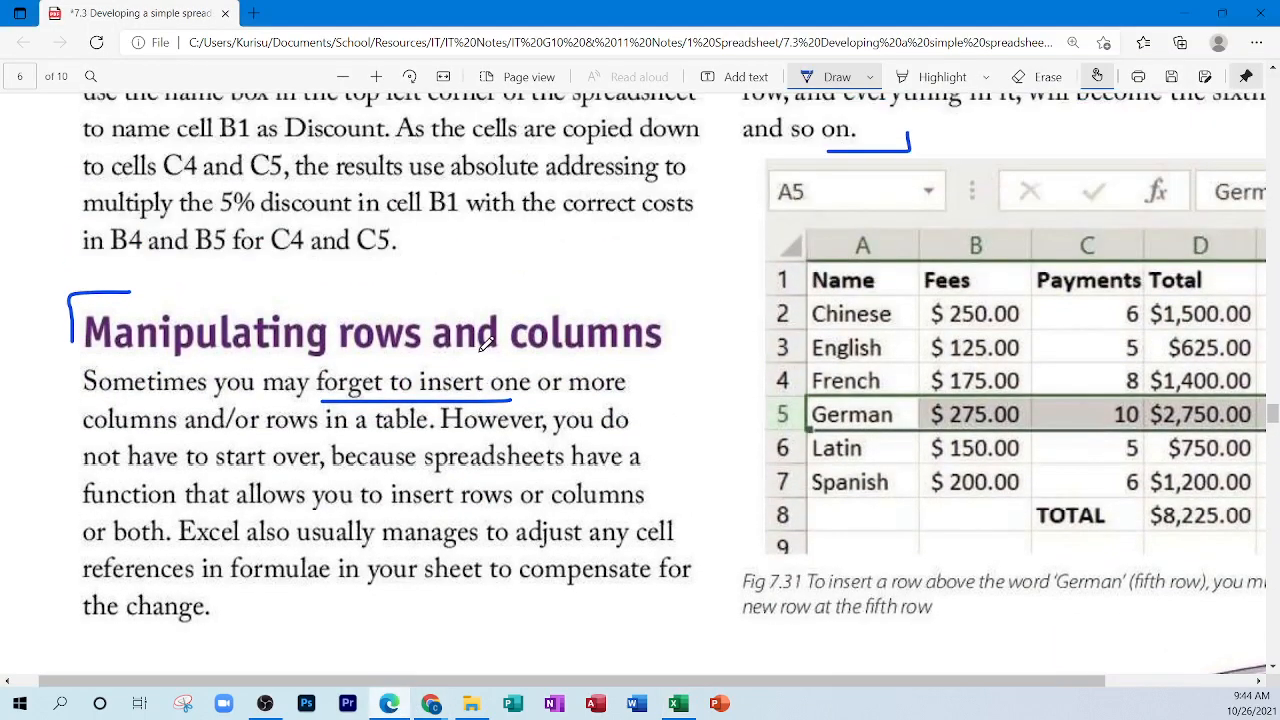
scroll(487, 345, up, 2)
scroll(487, 345, down, 1)
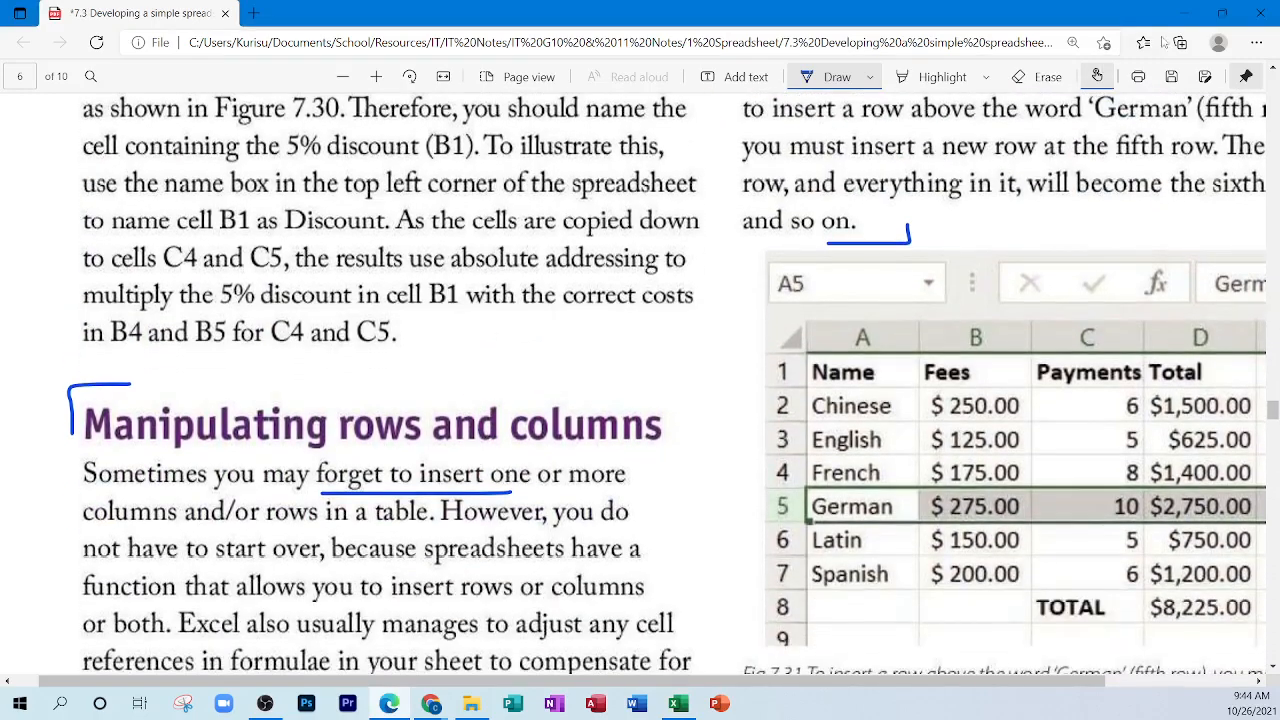
scroll(317, 409, down, 10)
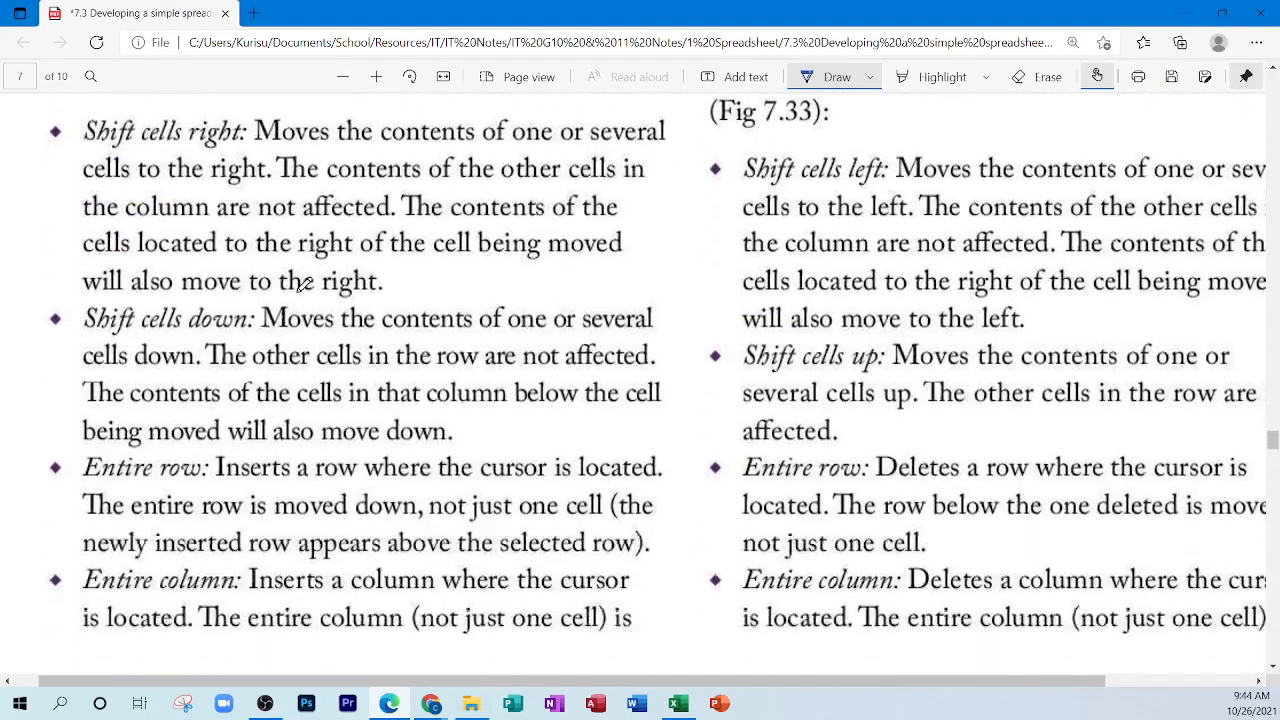
scroll(303, 284, up, 3)
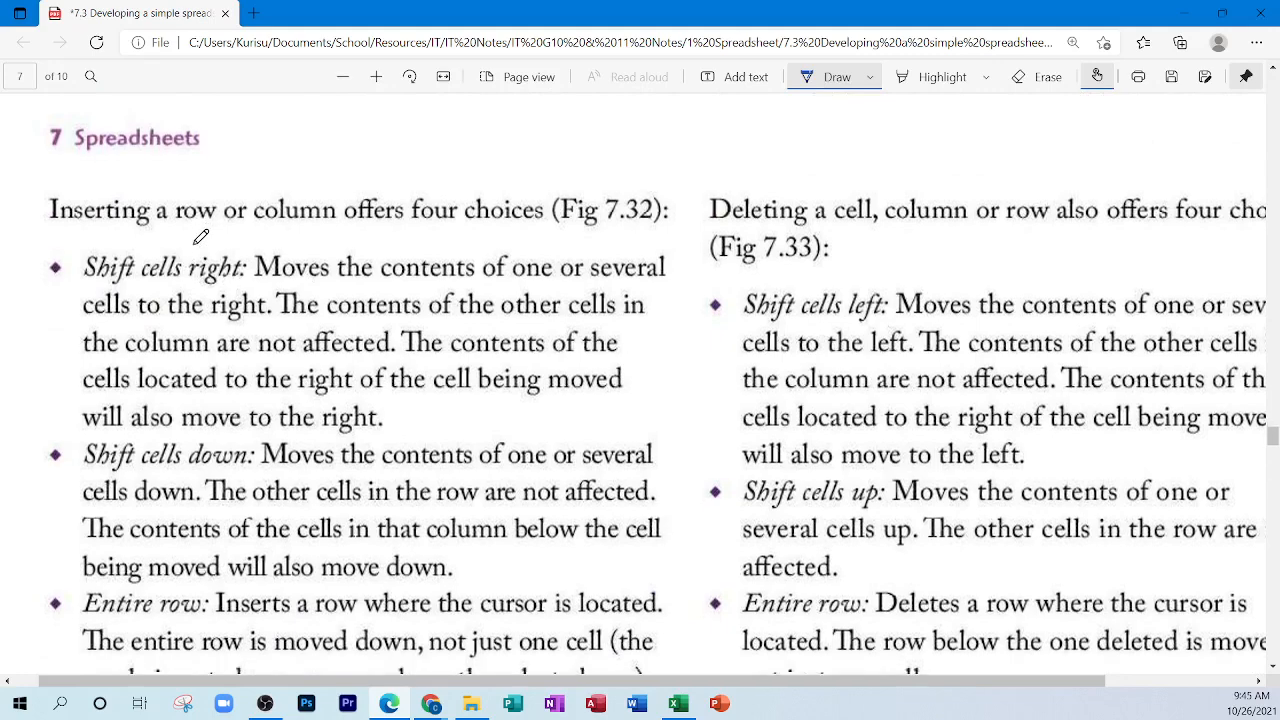
scroll(205, 240, down, 4)
scroll(202, 228, up, 1)
scroll(200, 228, up, 3)
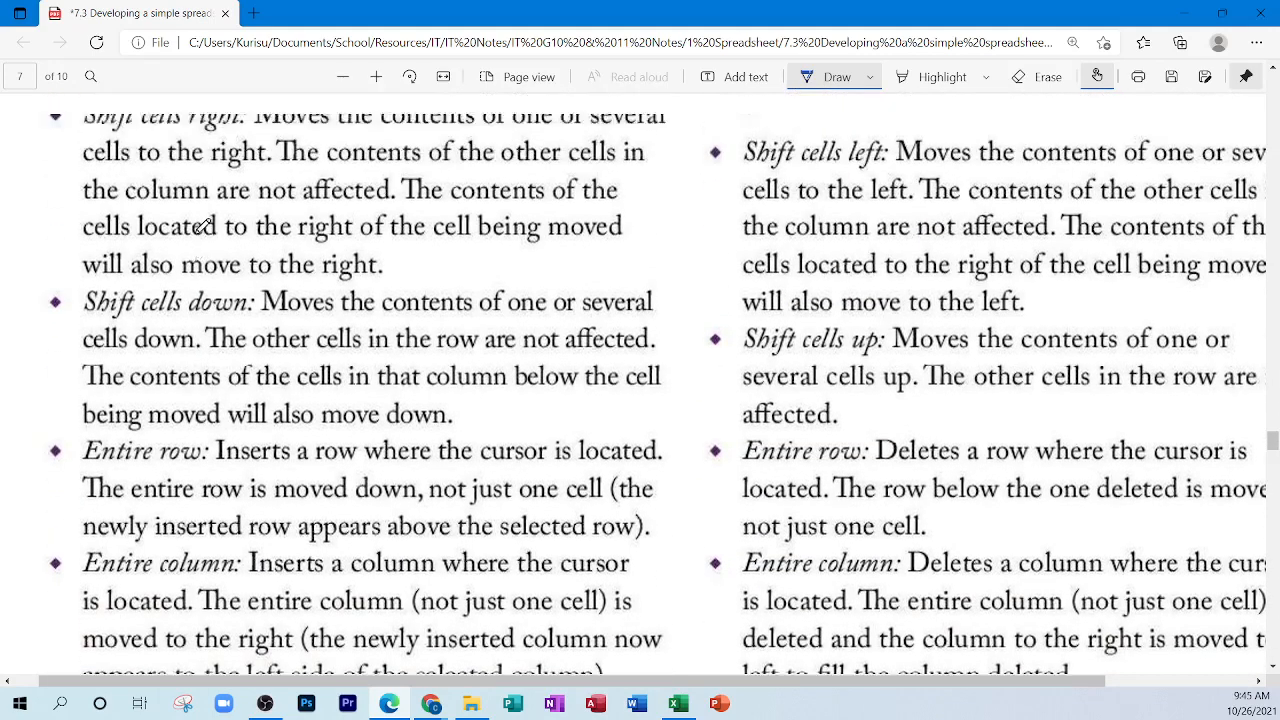
scroll(203, 222, down, 1)
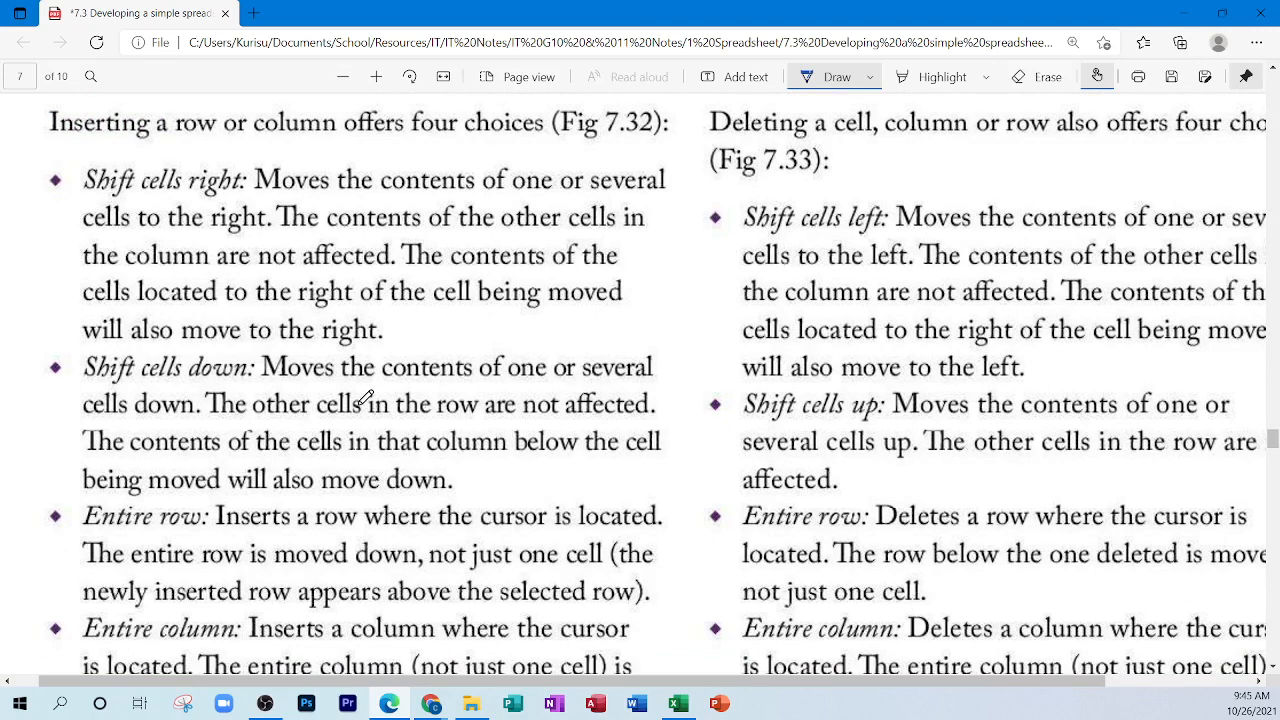
scroll(364, 398, up, 1)
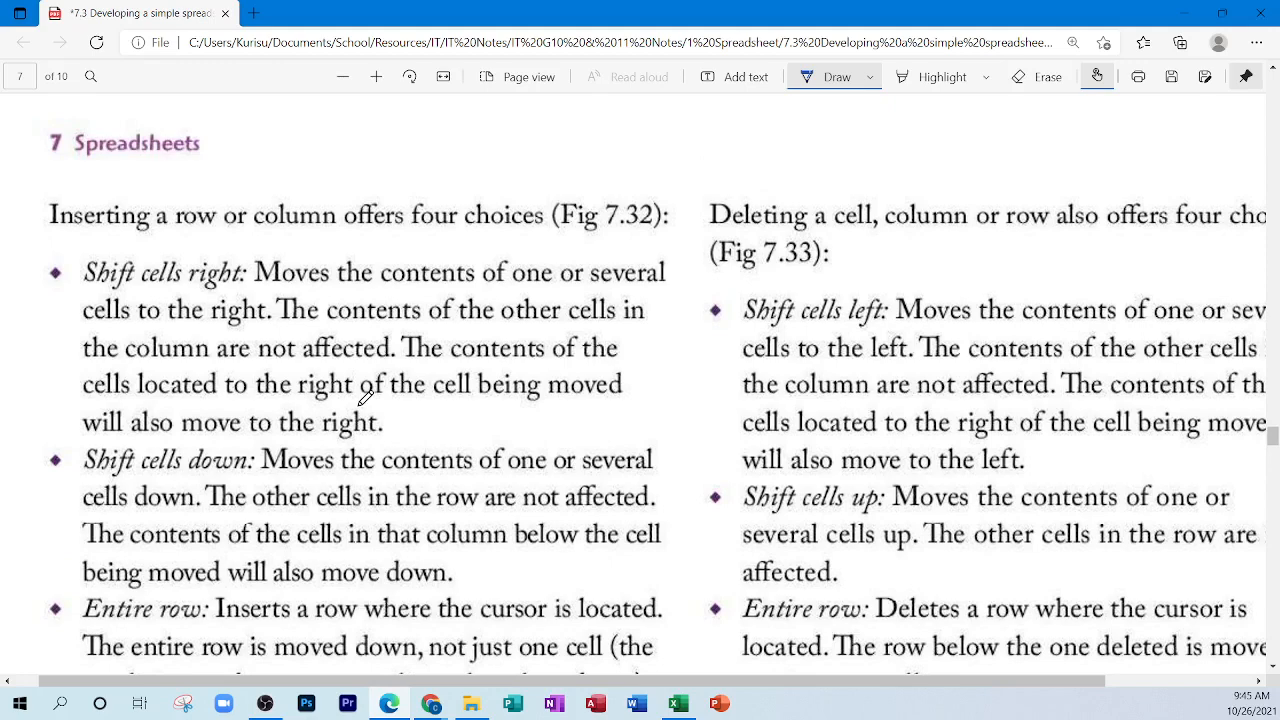
scroll(364, 398, up, 2)
scroll(470, 608, left, 2)
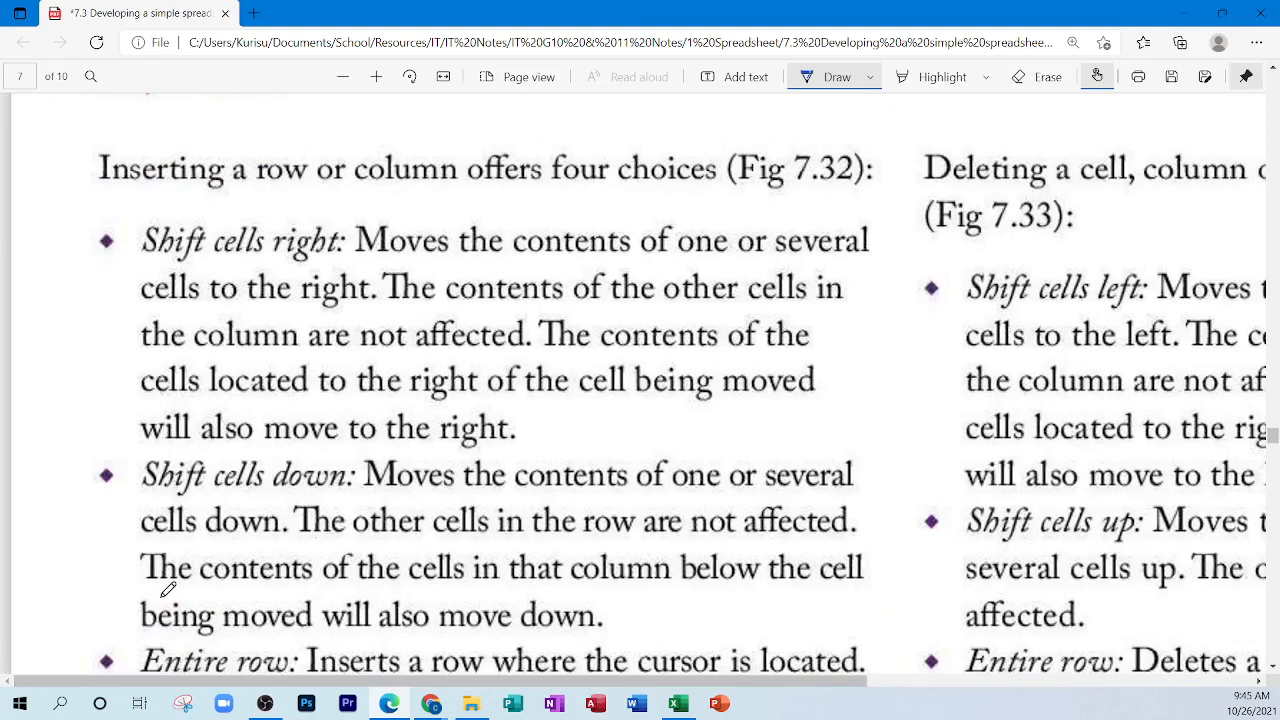
Step: Bracket the insertion passage through "Shift cells down" in blue ink and underline both shift option names, "contents", "to the right" and "cells down"
mouse_move(58, 203)
mouse_down()
mouse_move(72, 136)
mouse_move(210, 130)
mouse_up()
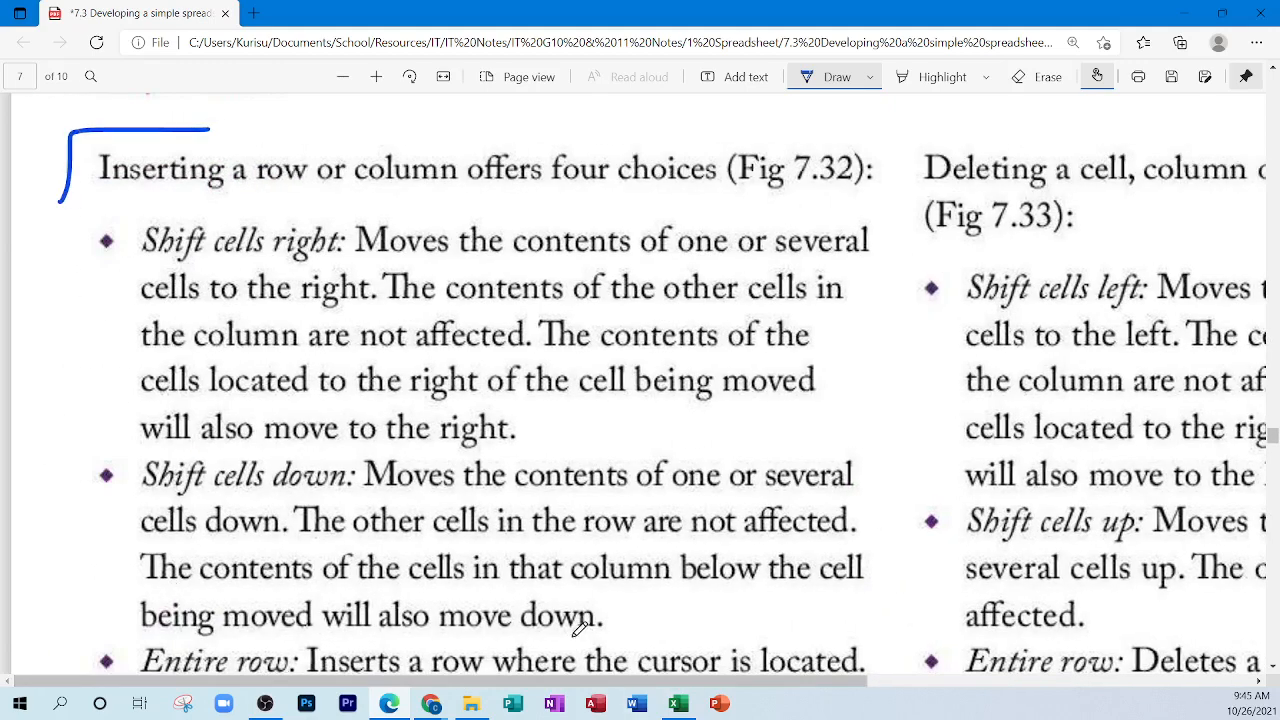
mouse_move(532, 642)
mouse_down()
mouse_move(656, 612)
mouse_move(654, 592)
mouse_up()
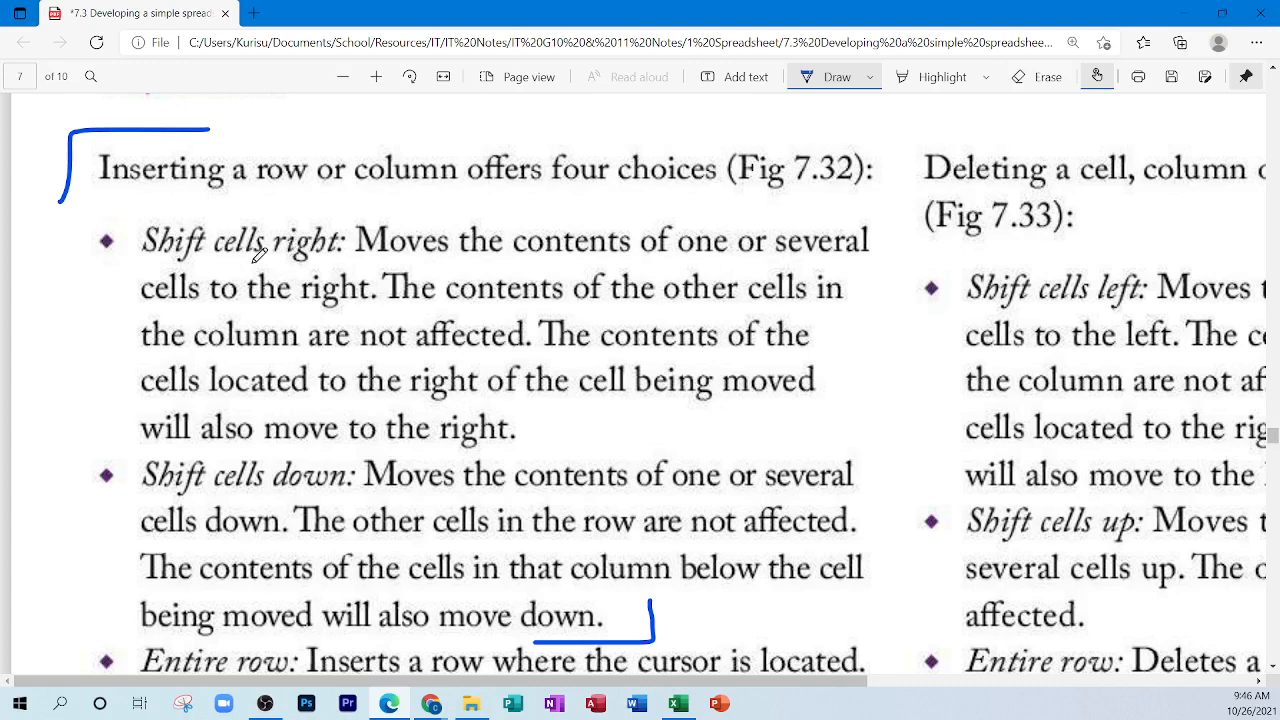
drag(189, 258, 361, 255)
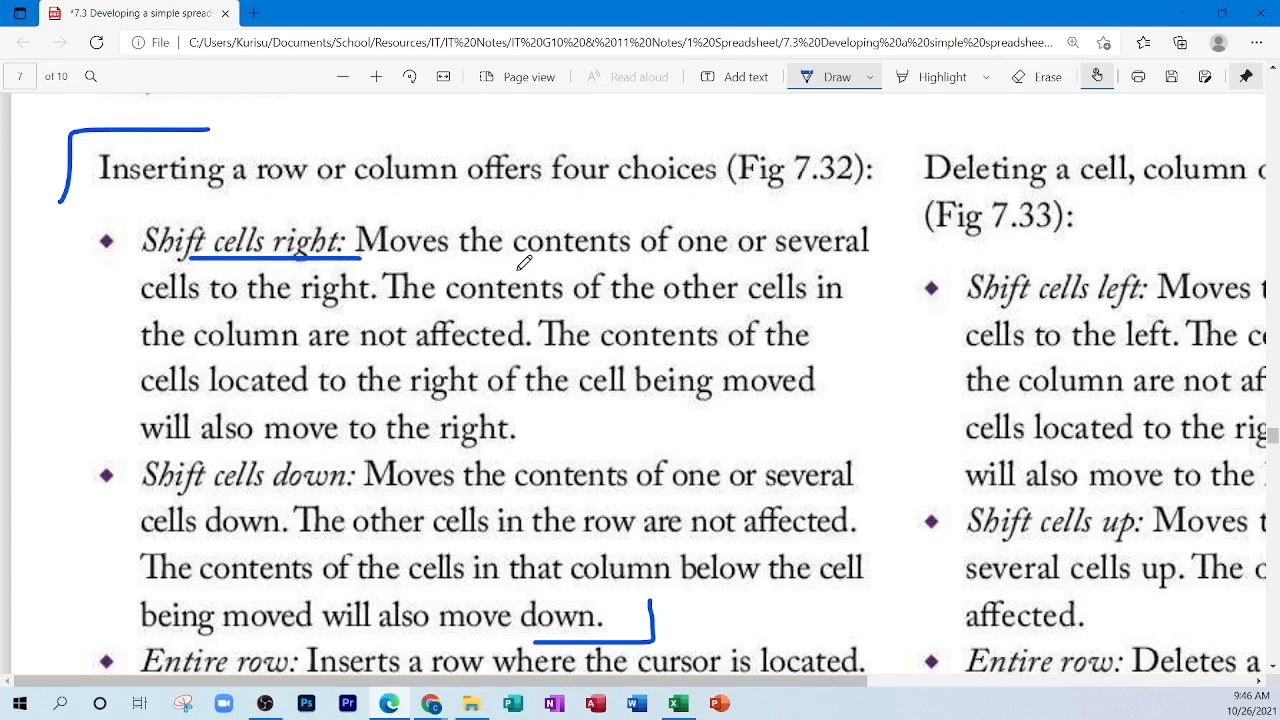
drag(513, 267, 643, 263)
drag(228, 316, 390, 300)
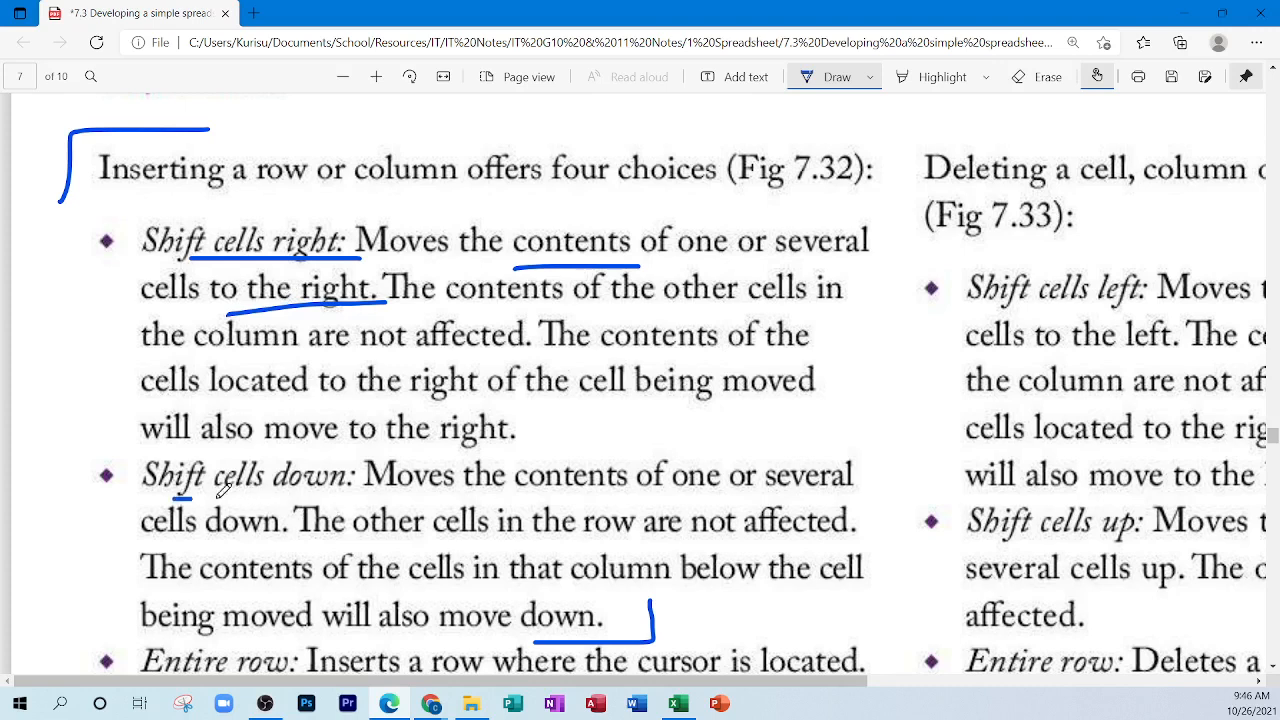
drag(174, 497, 352, 494)
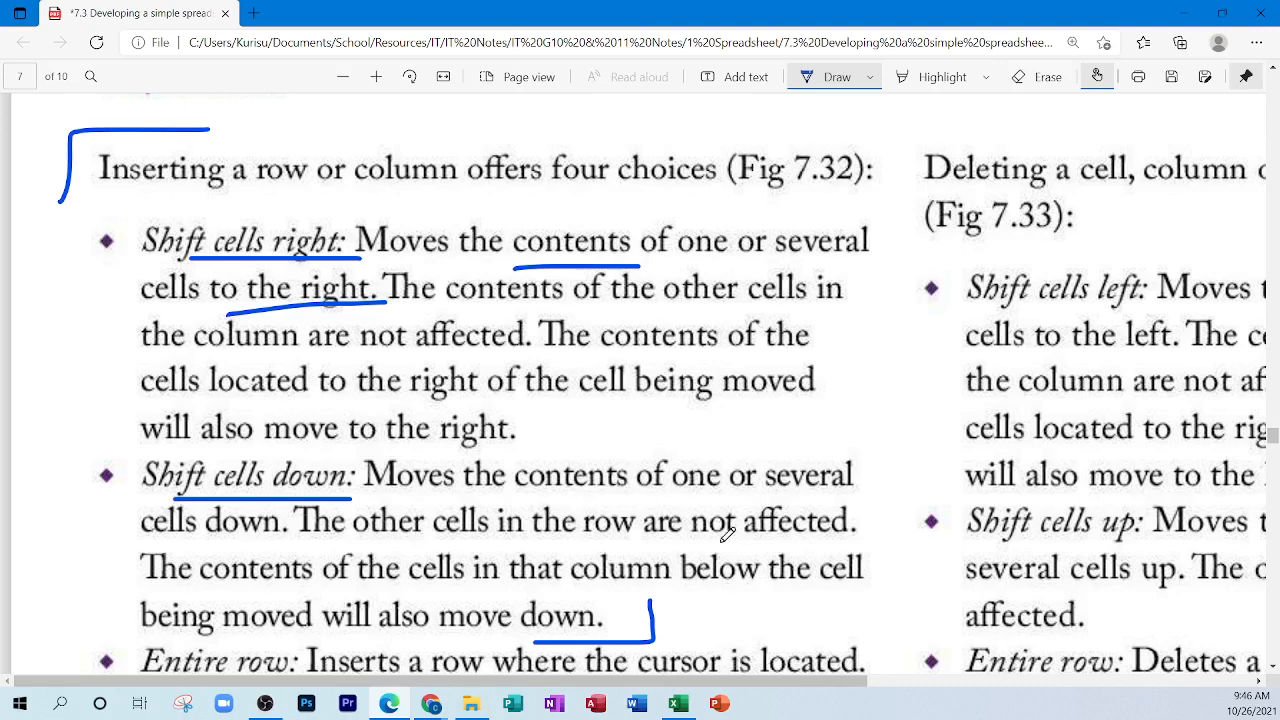
drag(155, 537, 318, 537)
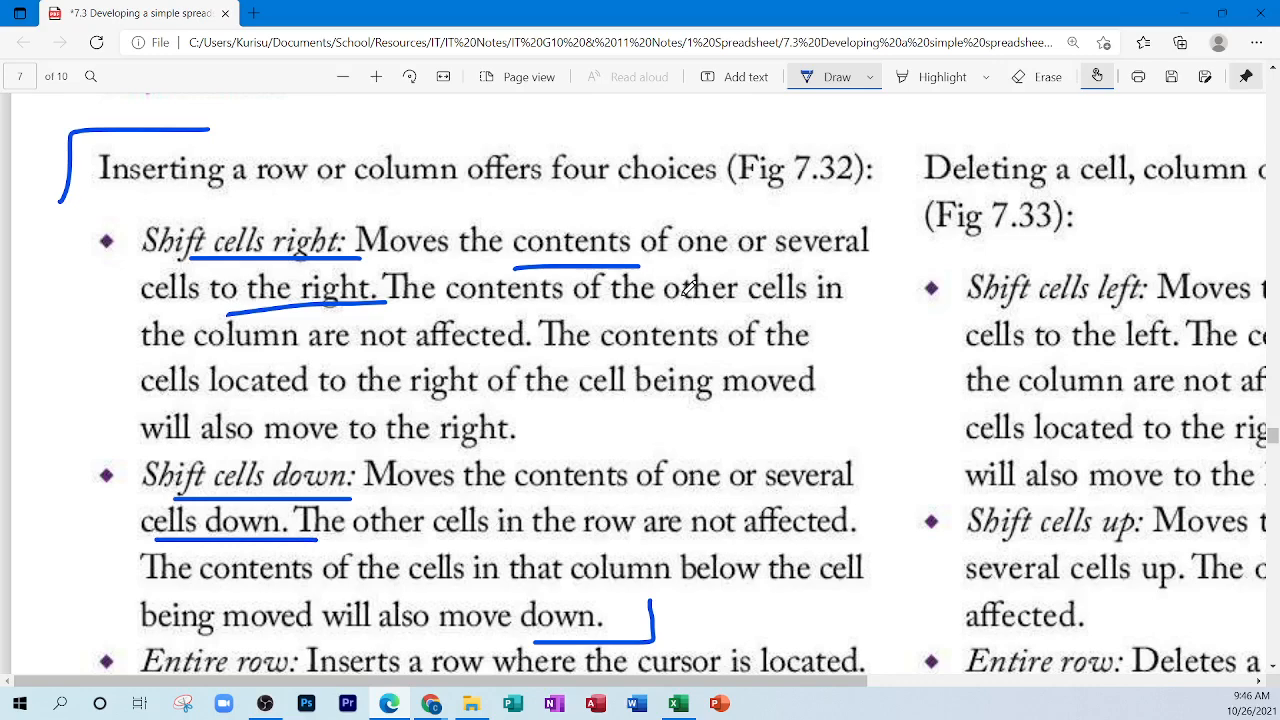
Step: Bracket the insertion bullets "Entire row" and "Entire column", underlining "entire row is moved down", "entire column" and "moved to the right"
scroll(705, 428, down, 4)
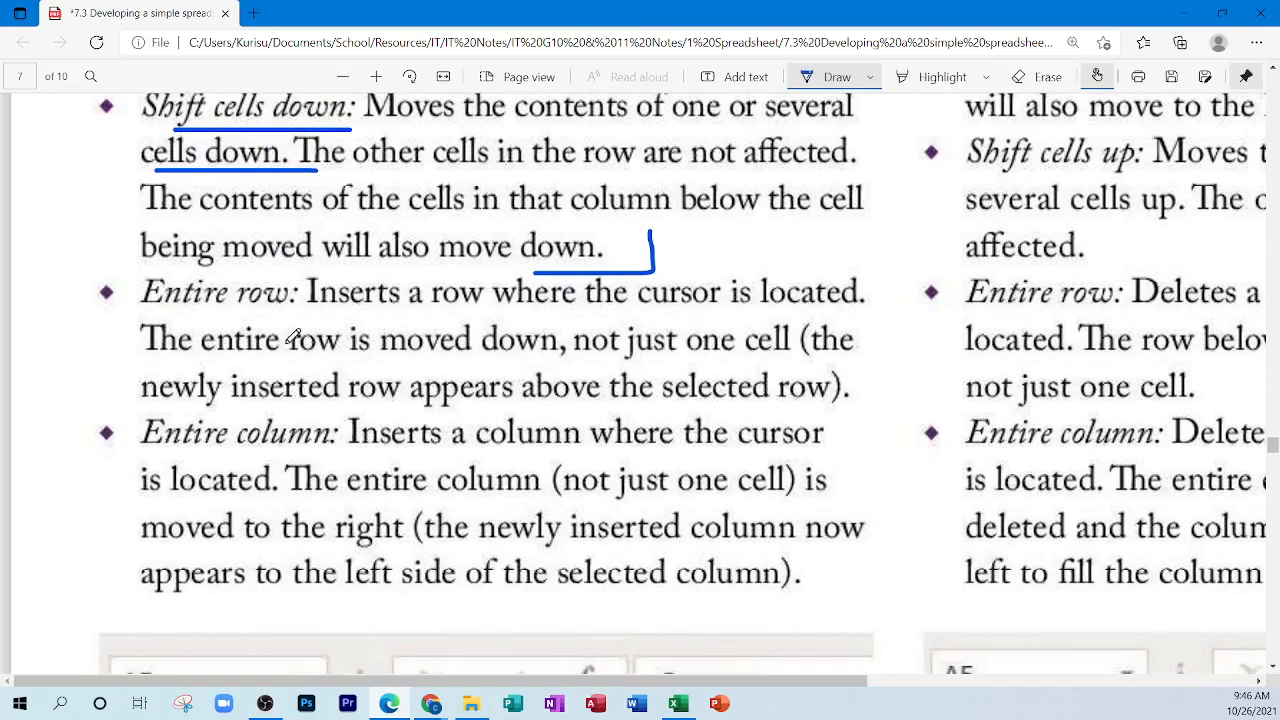
drag(93, 332, 185, 262)
drag(747, 608, 772, 608)
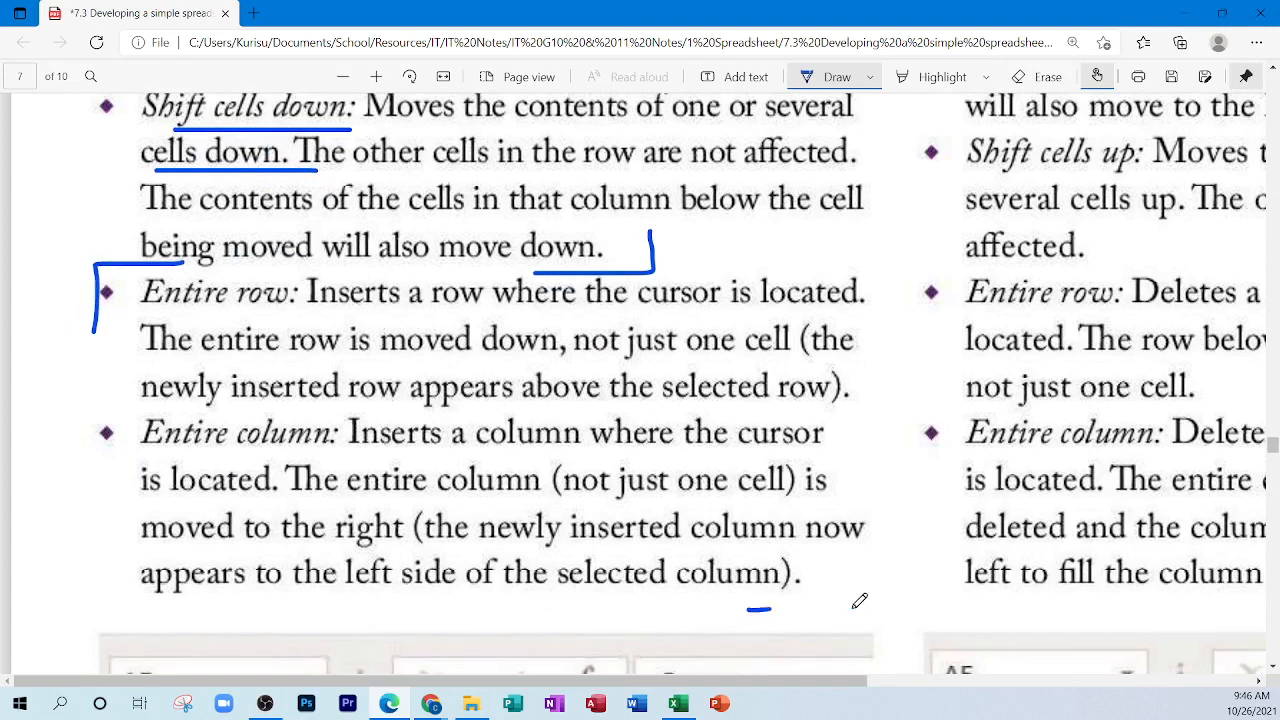
drag(854, 607, 866, 559)
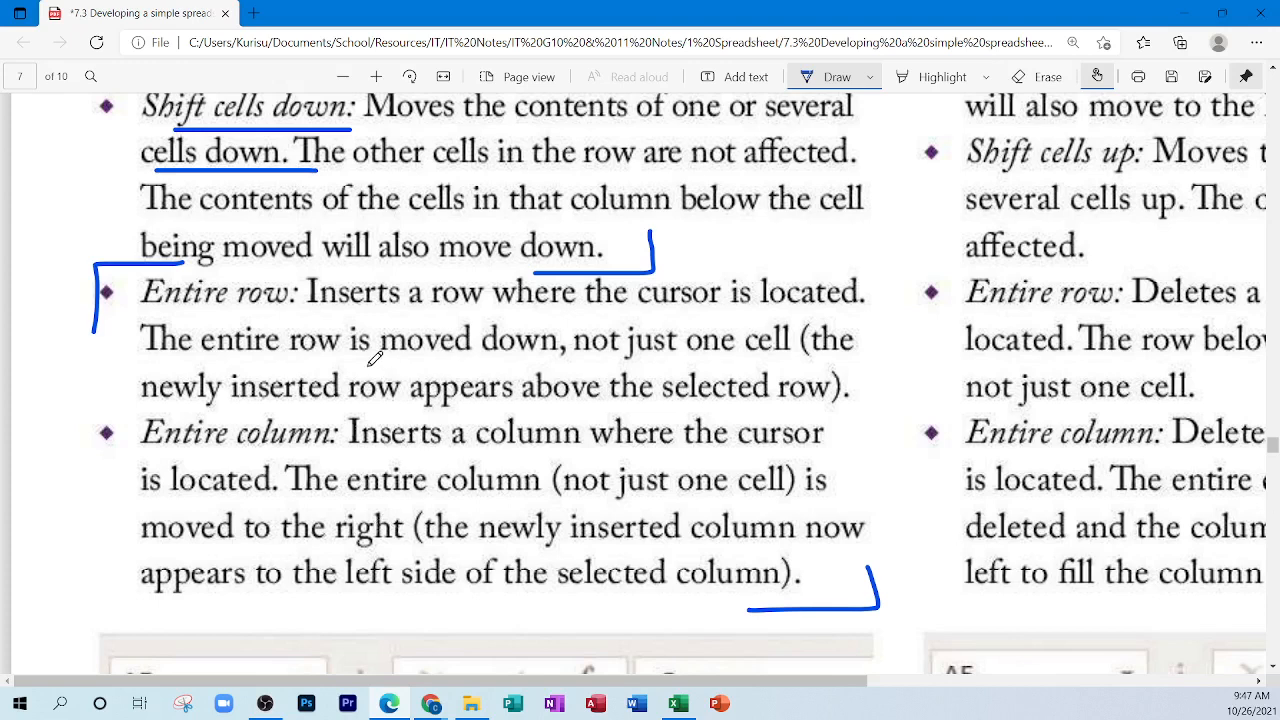
drag(214, 365, 545, 360)
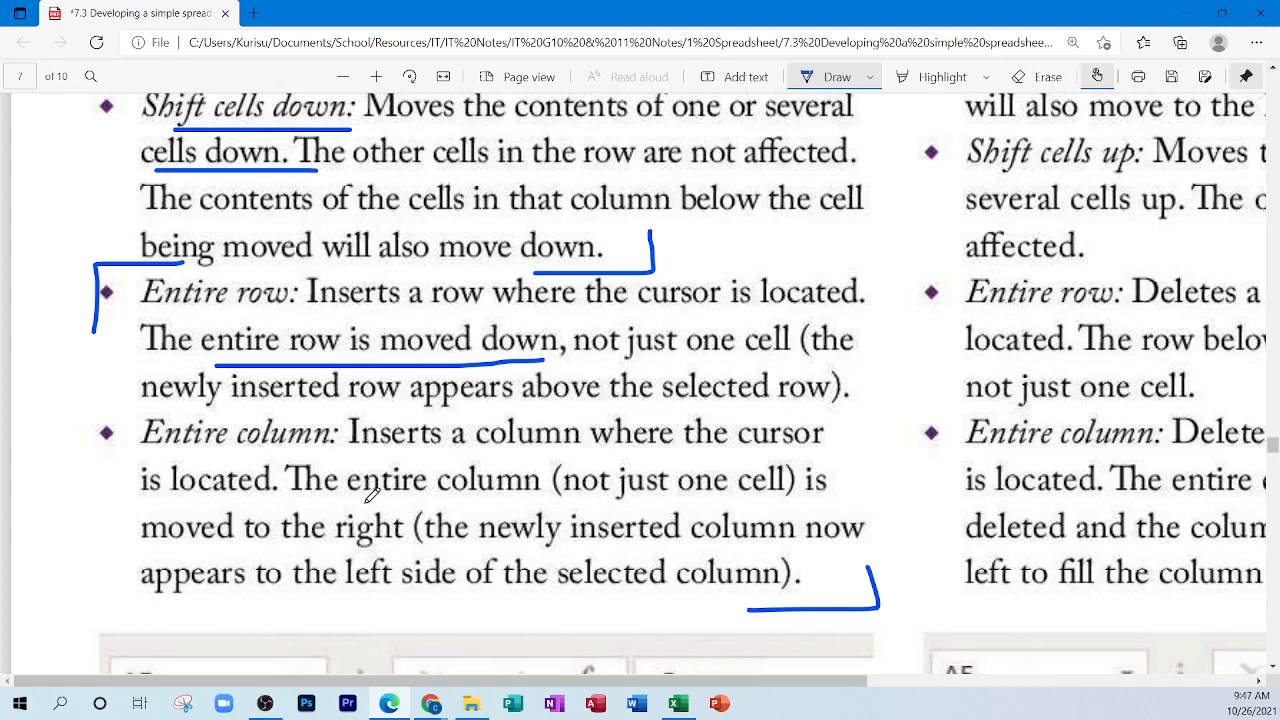
drag(362, 505, 514, 505)
drag(160, 549, 360, 549)
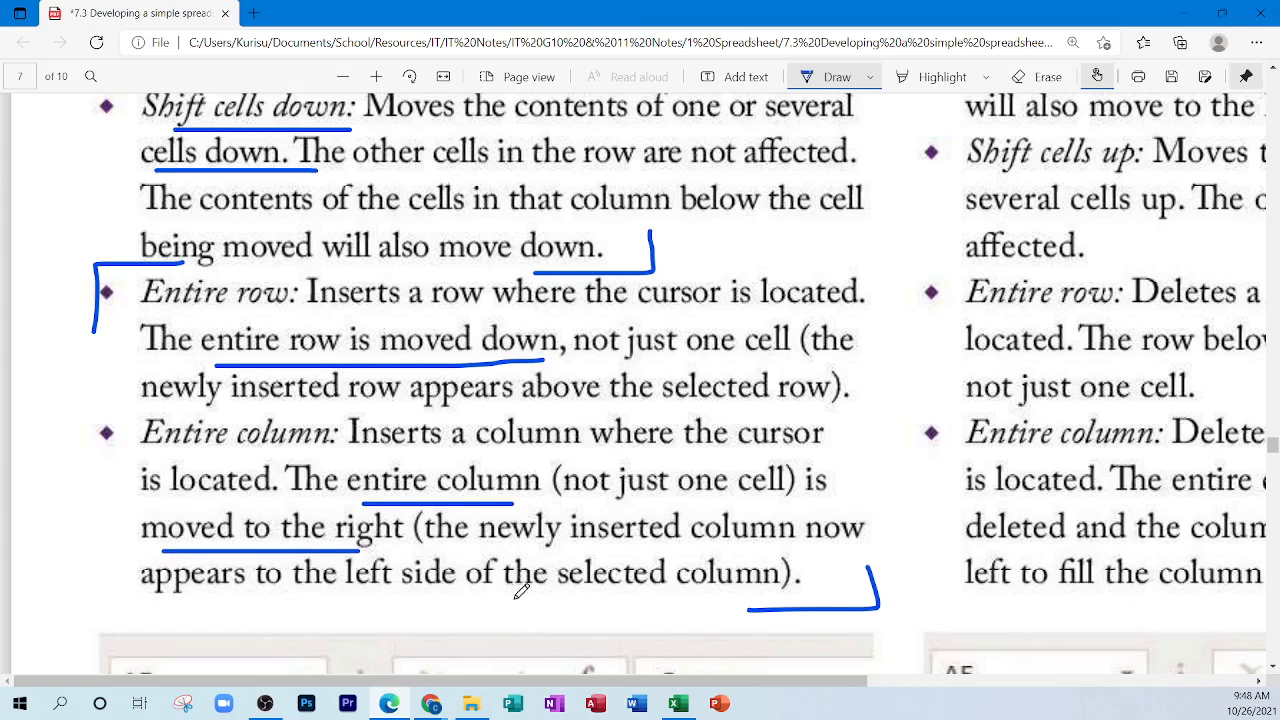
Step: Switch to the Excel workbook and insert a blank column at column G, between the total and vat columns
click(677, 705)
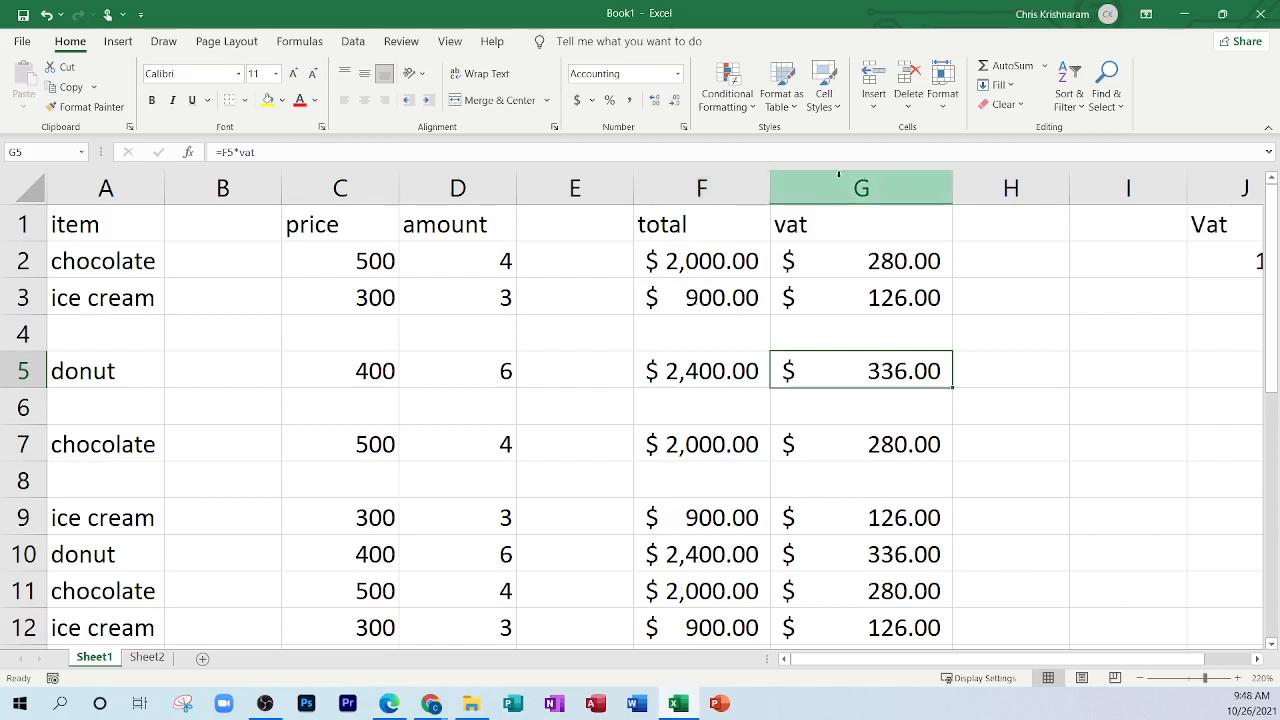
right_click(841, 184)
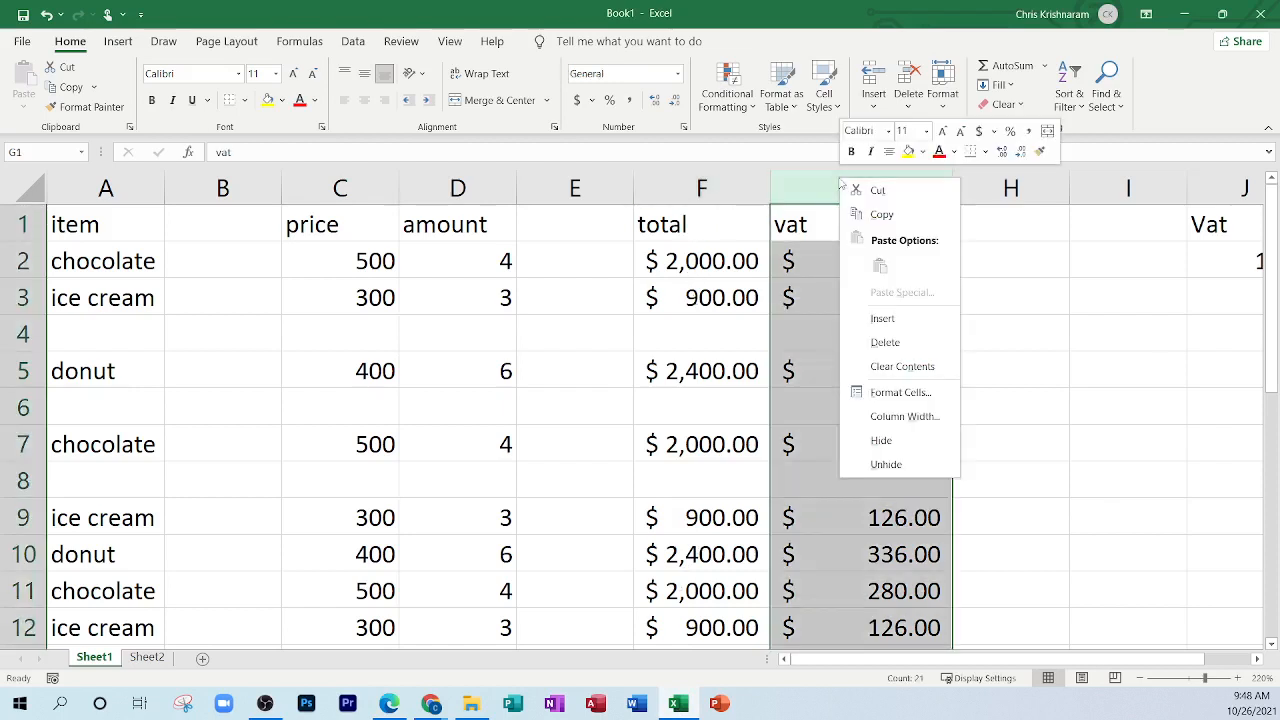
click(883, 318)
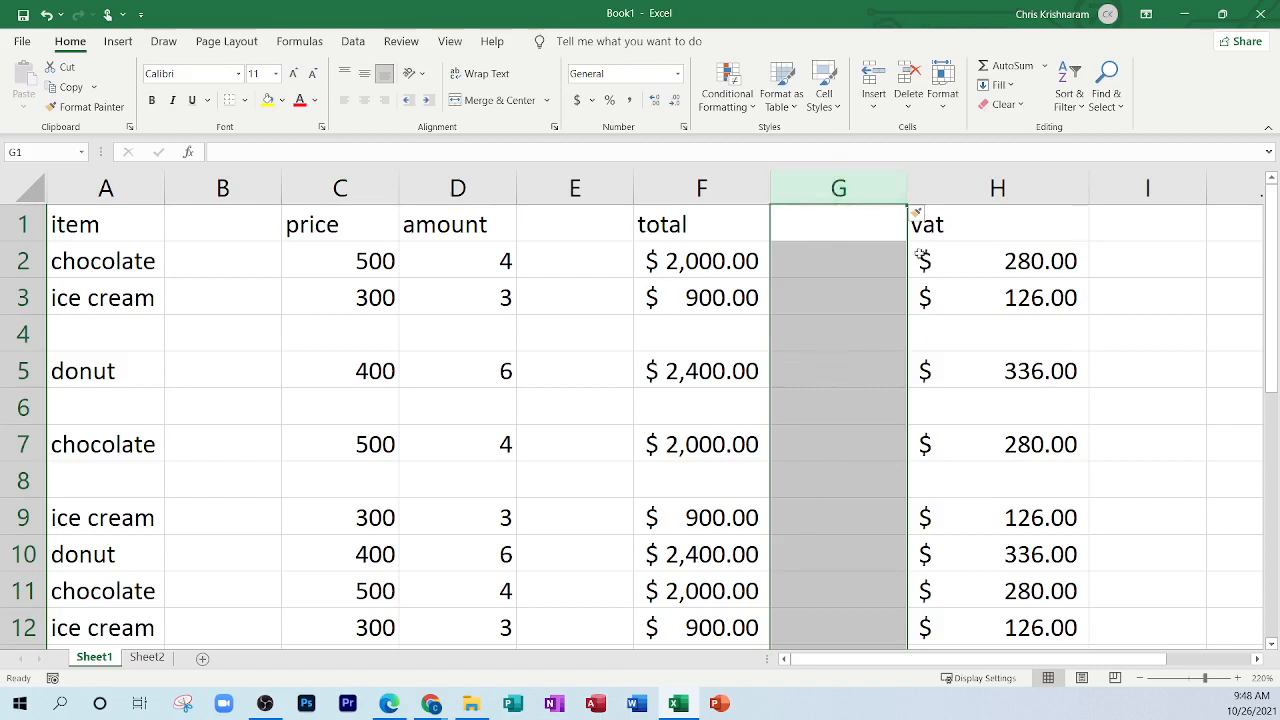
Step: Insert a blank row at row 16, between the ice cream and donut rows
scroll(457, 326, down, 4)
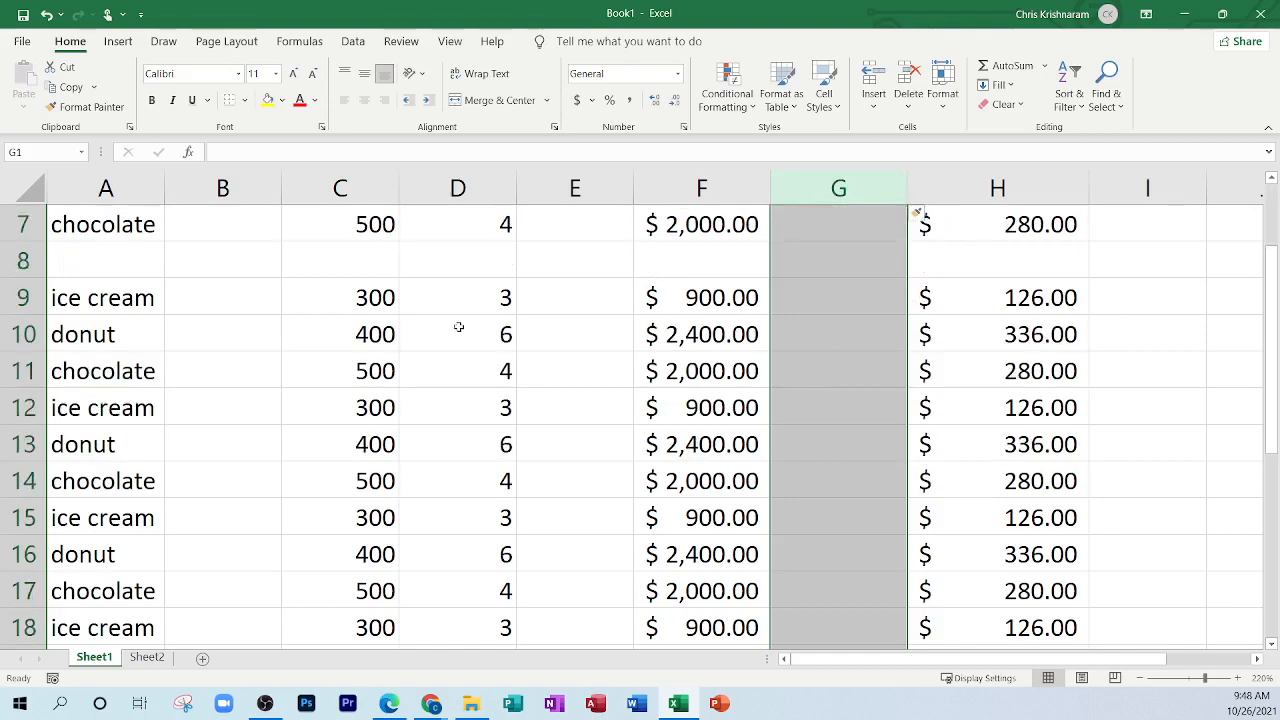
click(309, 343)
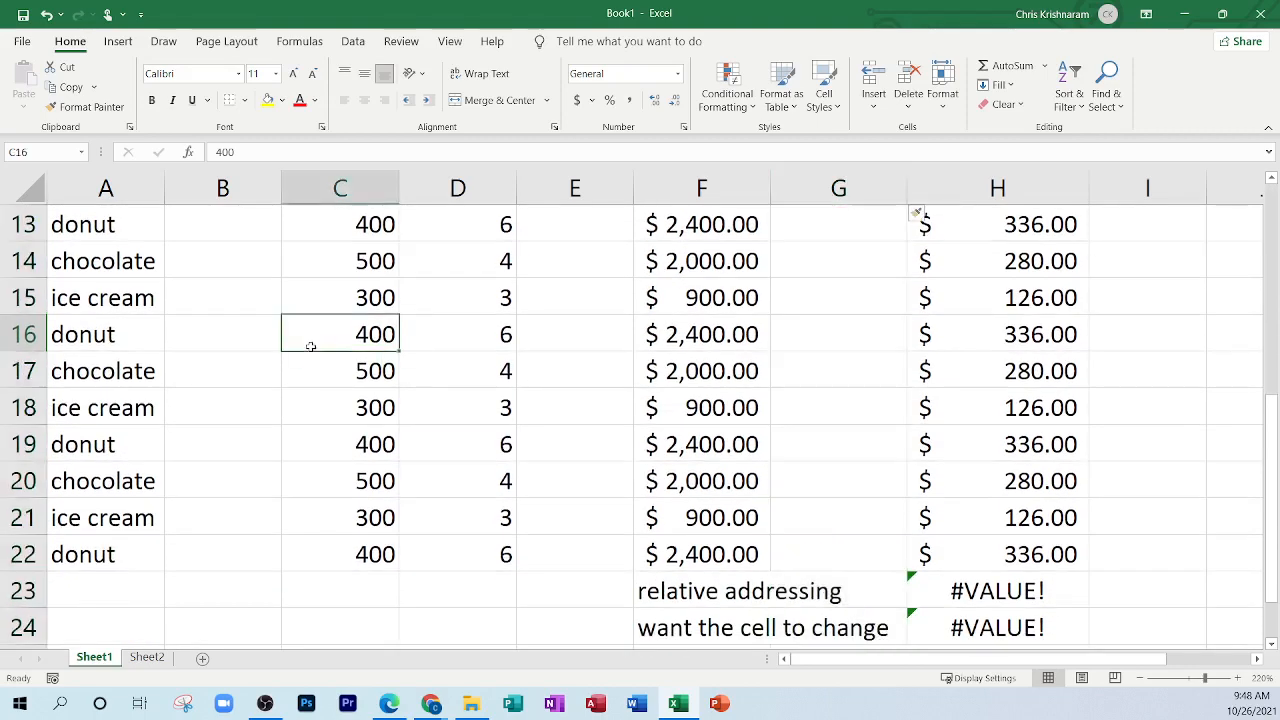
right_click(15, 334)
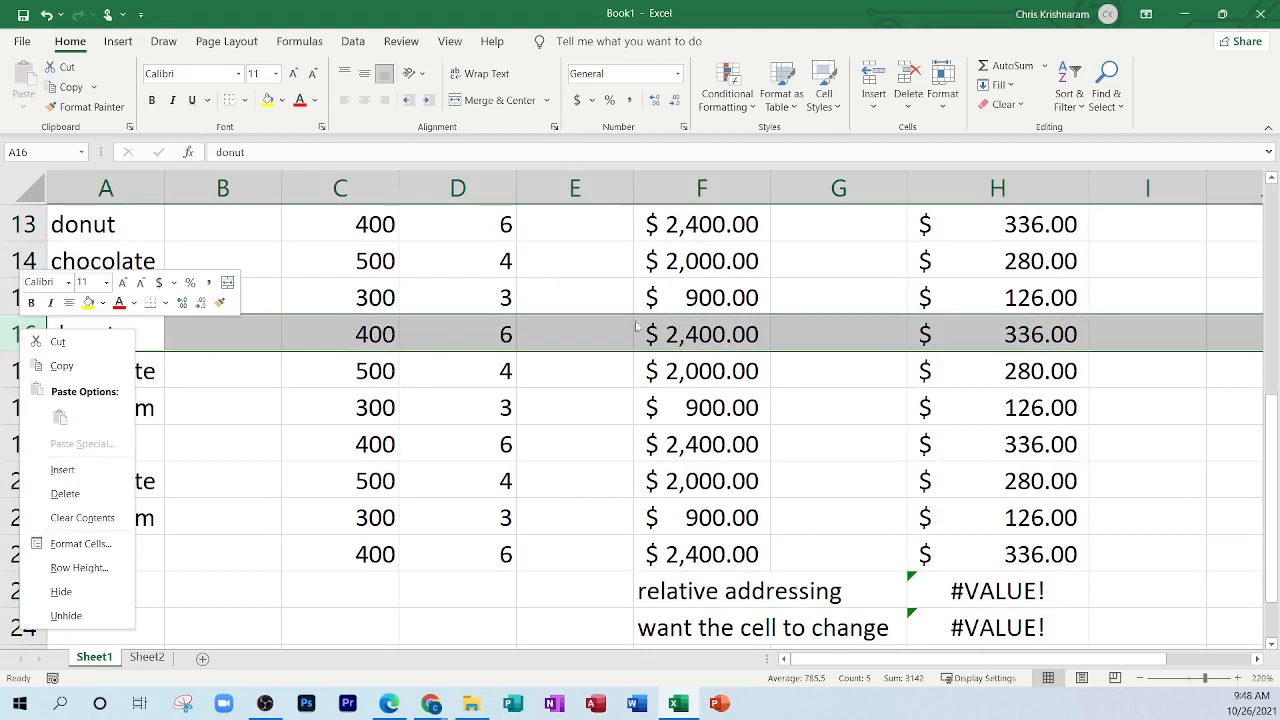
click(62, 470)
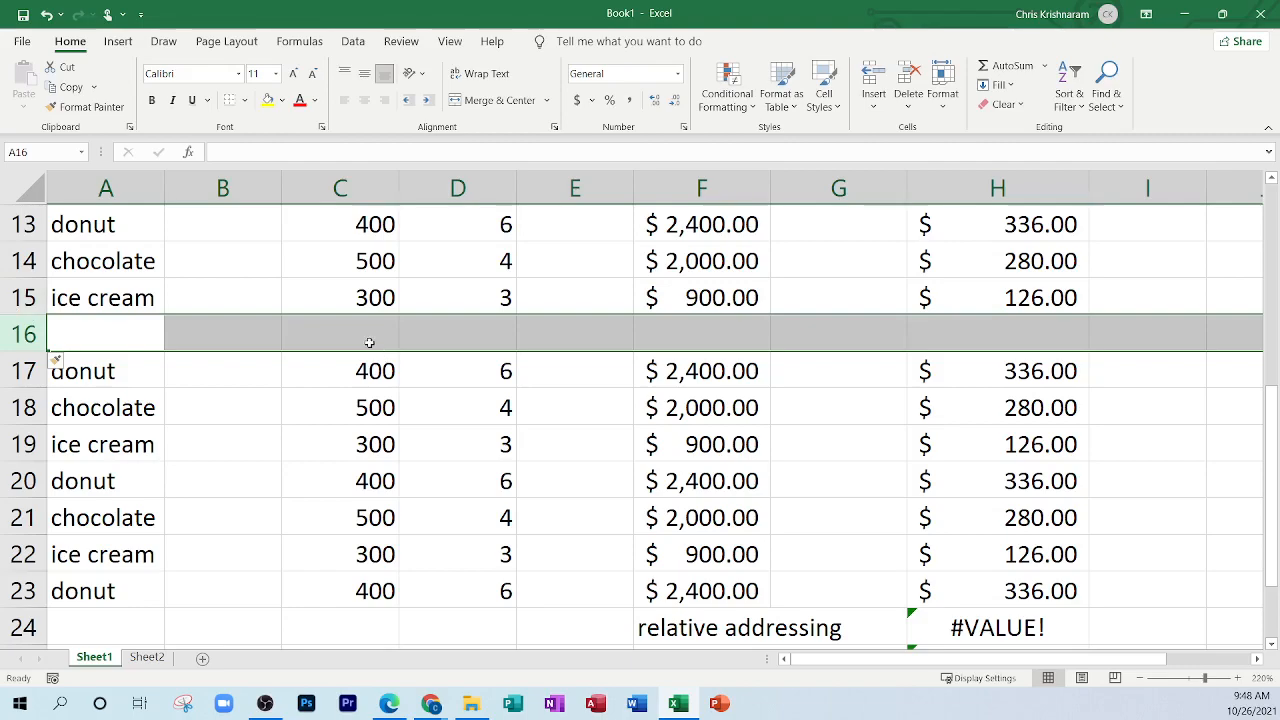
scroll(369, 343, up, 4)
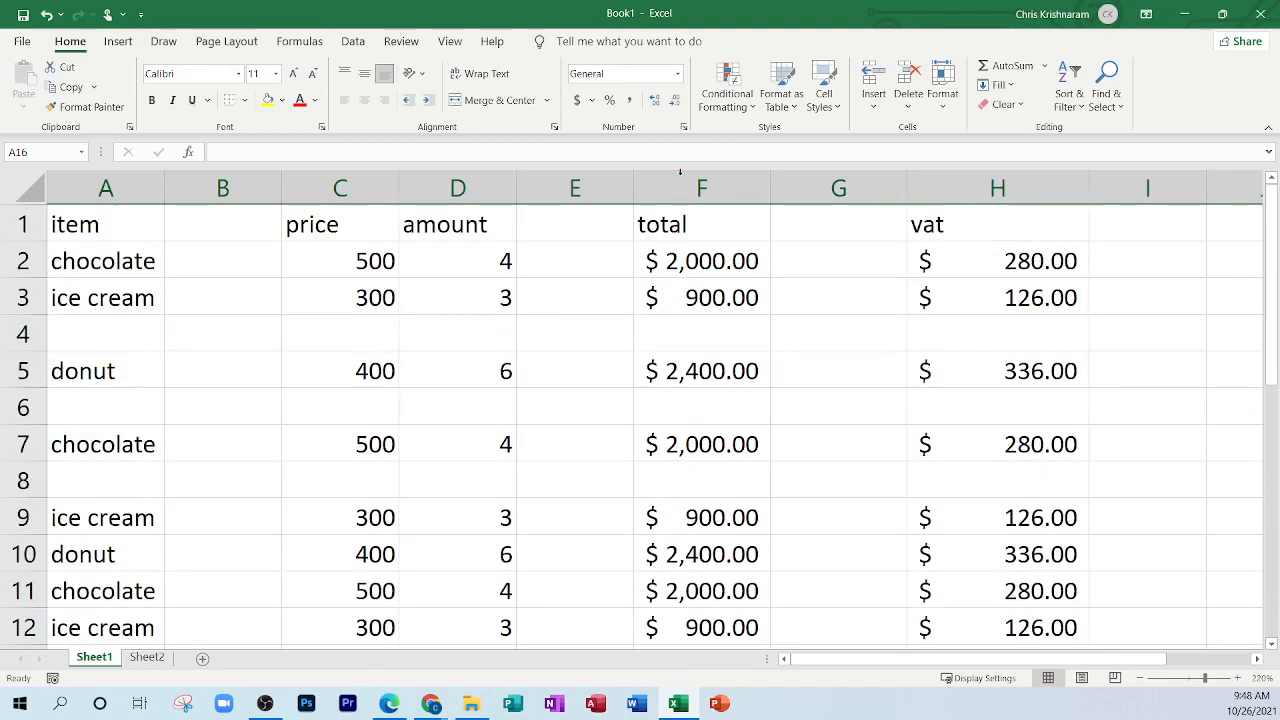
Step: Minimize Excel, examine the PDF passage on the four choices for deleting a cell, column or row, and minimize the PDF window
click(1184, 10)
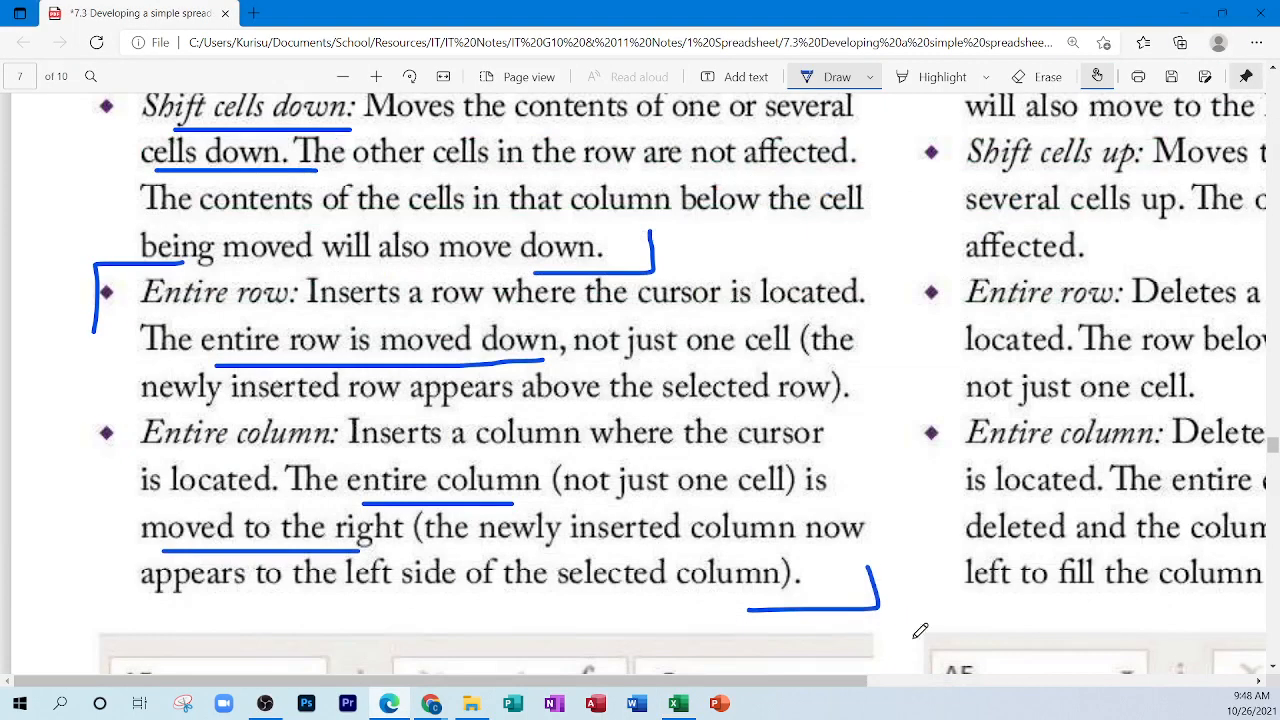
click(927, 684)
scroll(757, 528, up, 5)
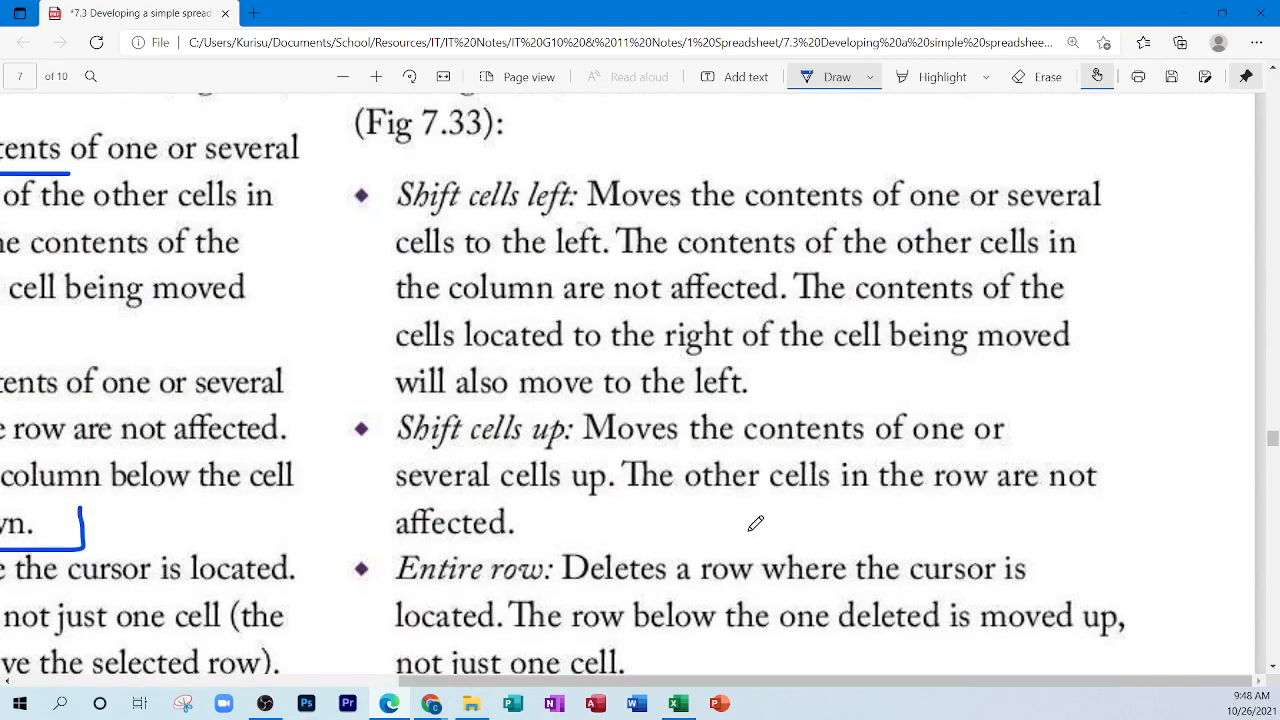
scroll(750, 515, down, 1)
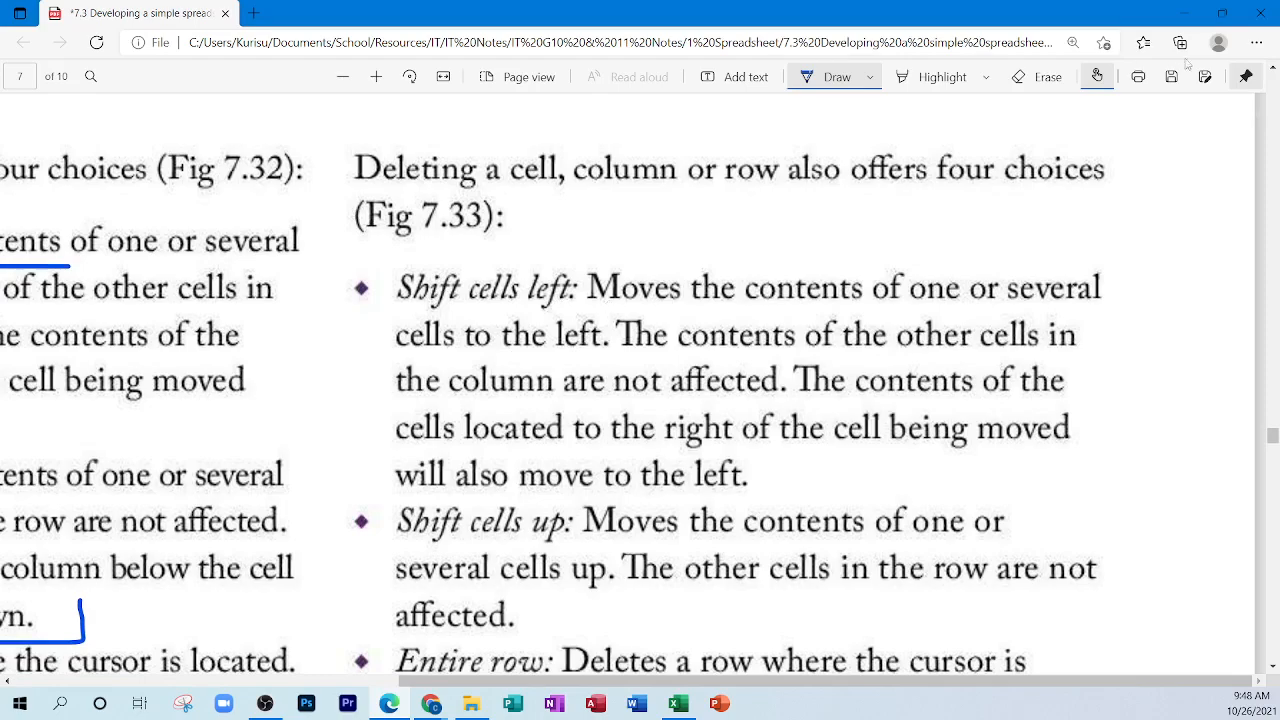
click(1184, 13)
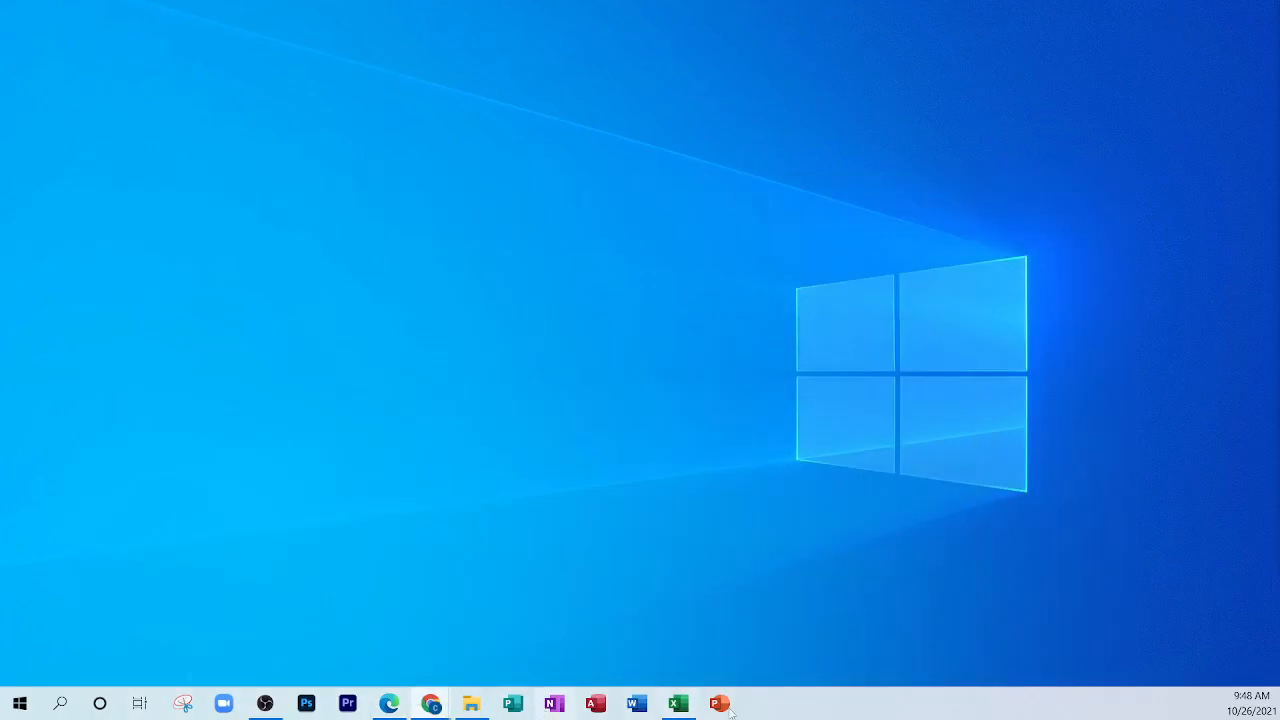
Step: Switch to the Excel workbook and delete the blank columns between amount and total, total and vat, and item and price
click(684, 705)
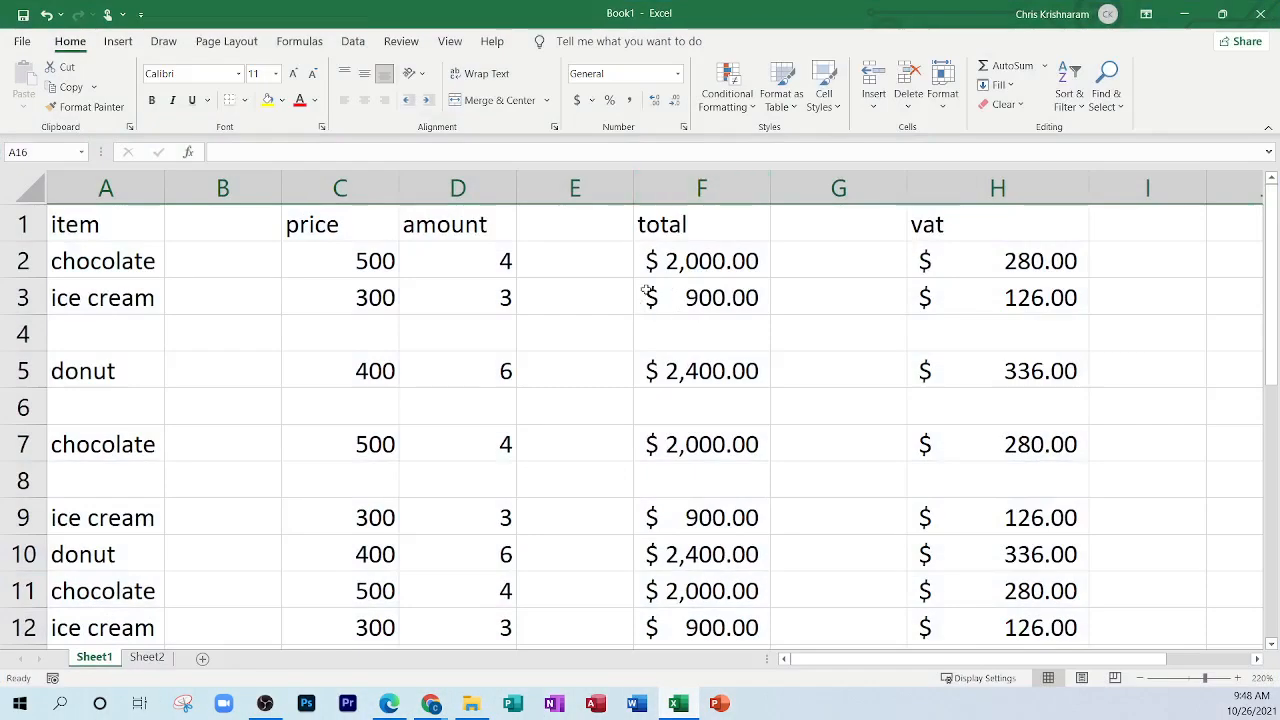
click(592, 184)
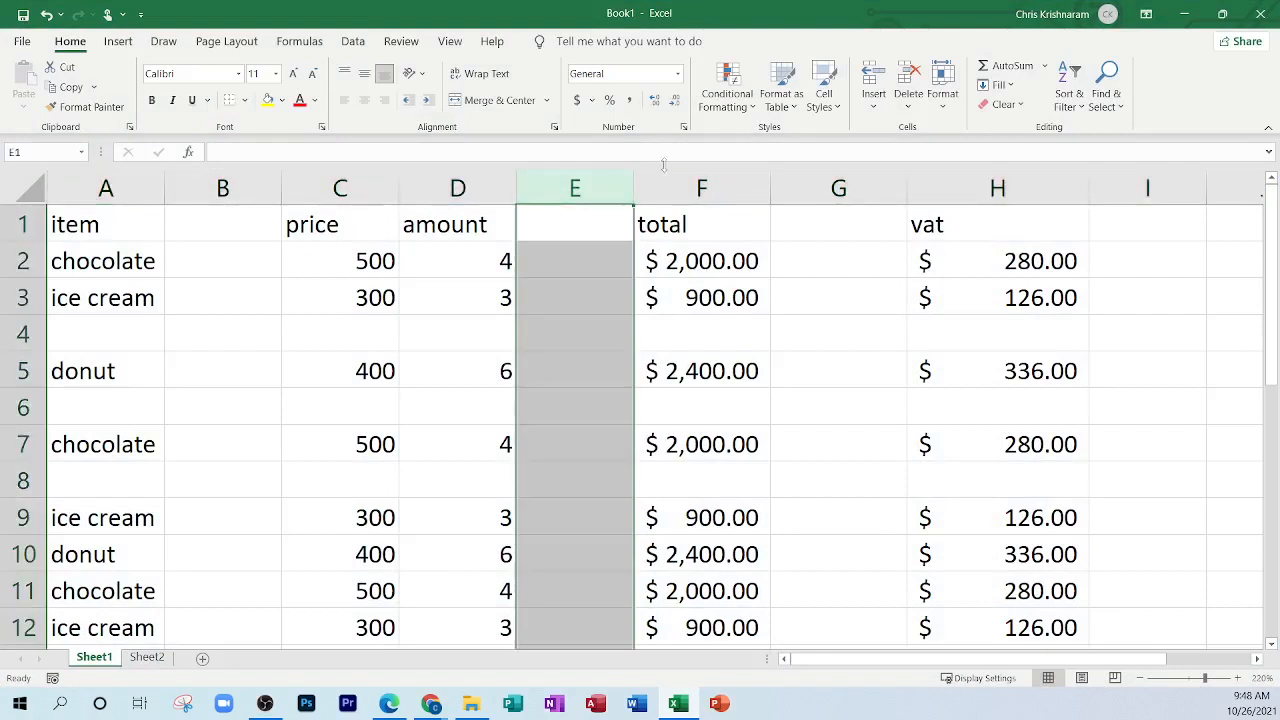
right_click(575, 187)
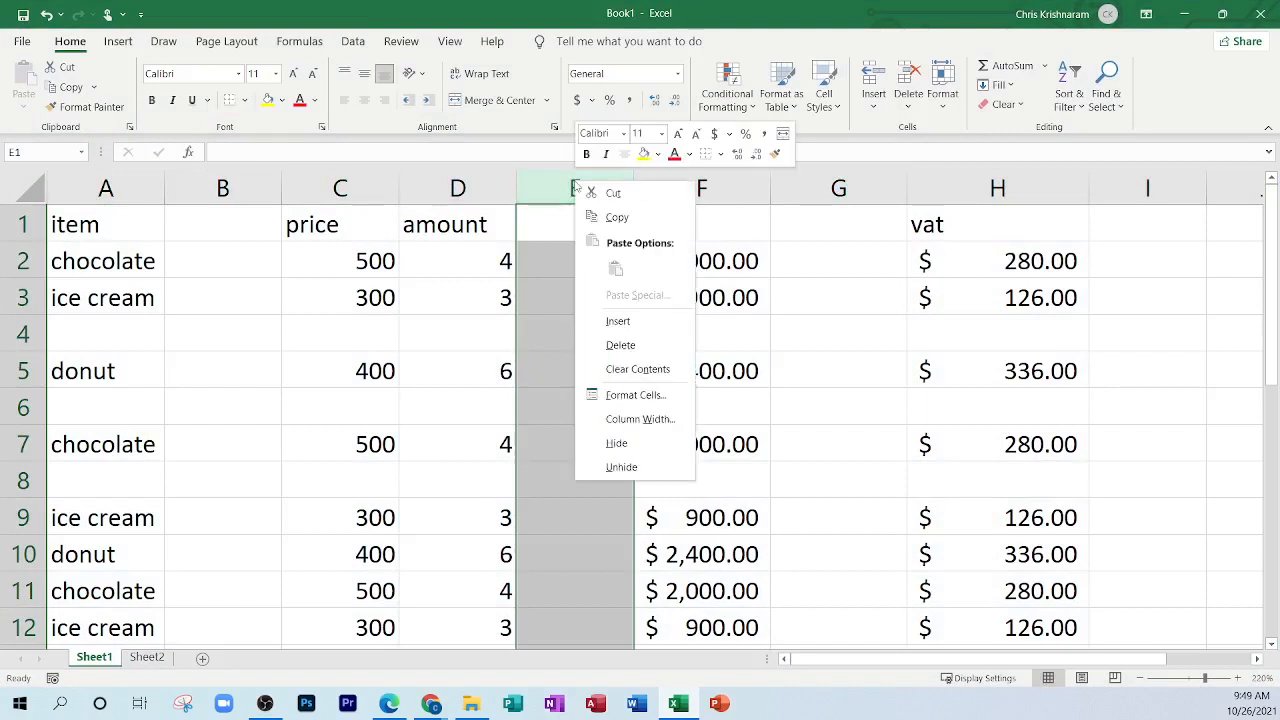
click(636, 349)
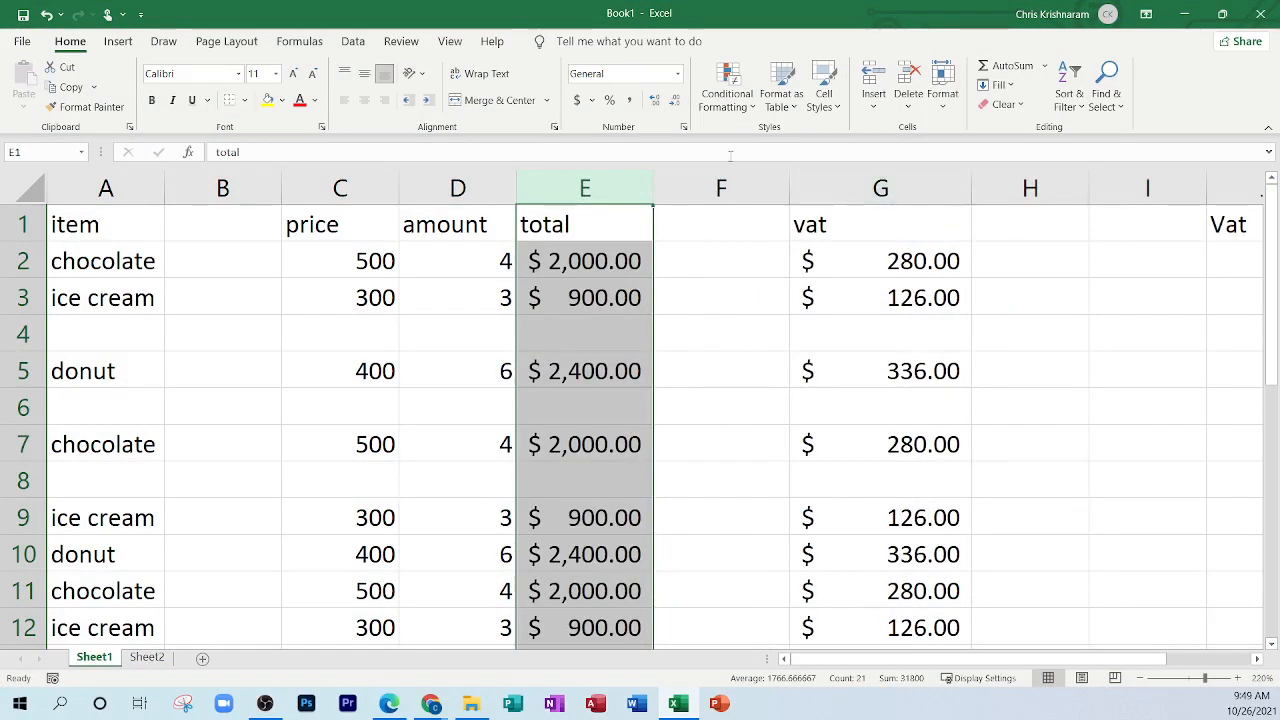
click(589, 332)
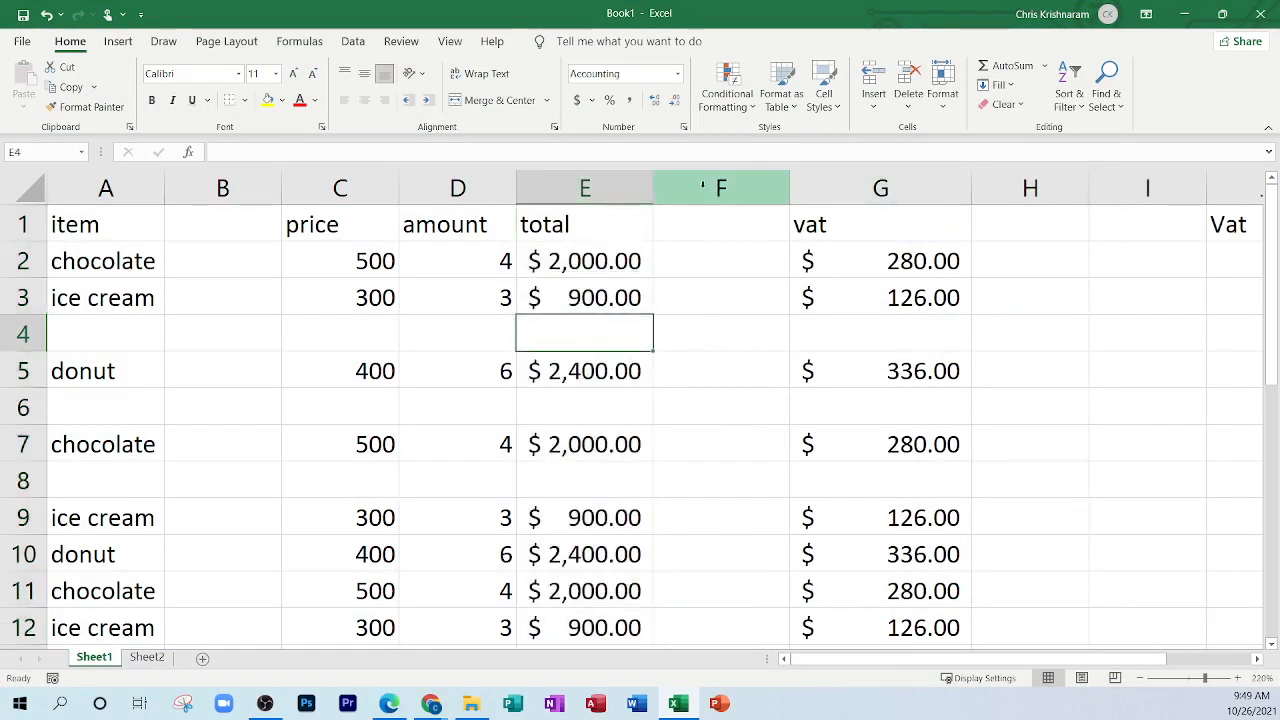
right_click(700, 187)
click(748, 353)
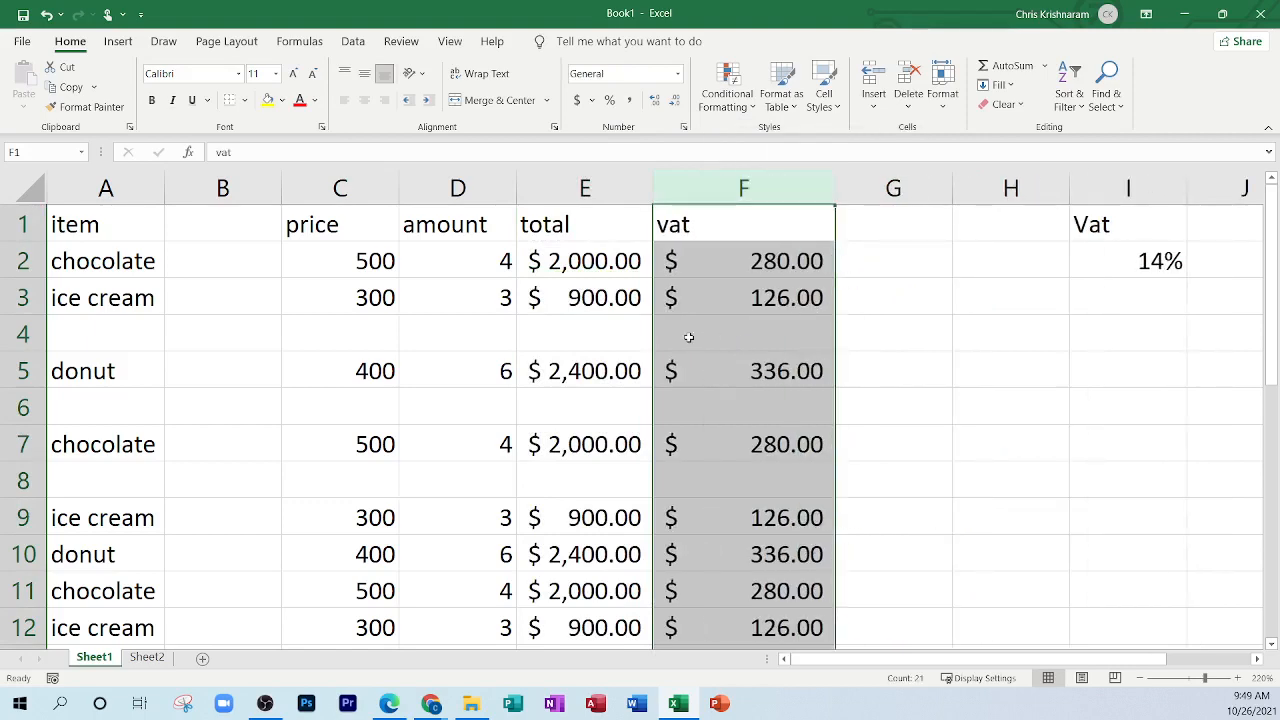
right_click(243, 183)
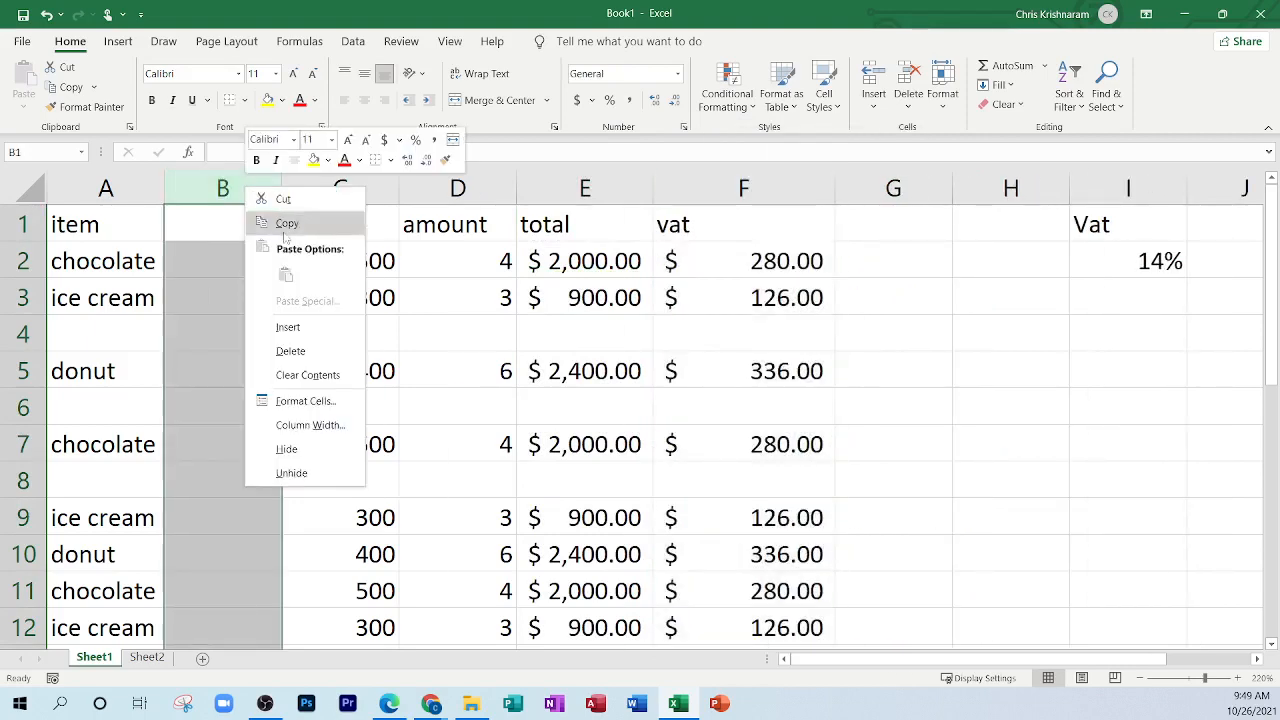
click(310, 346)
click(490, 349)
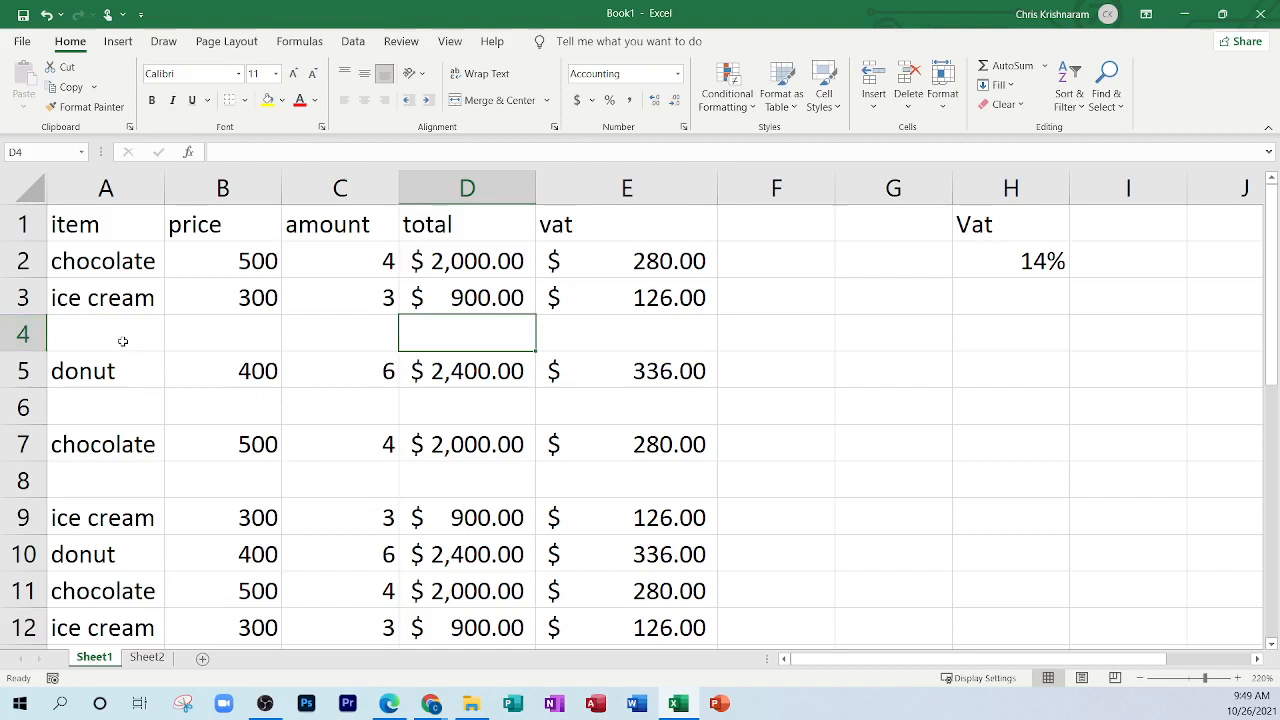
Step: Delete the three blank rows that separate the item entries in the upper part of the table
right_click(23, 334)
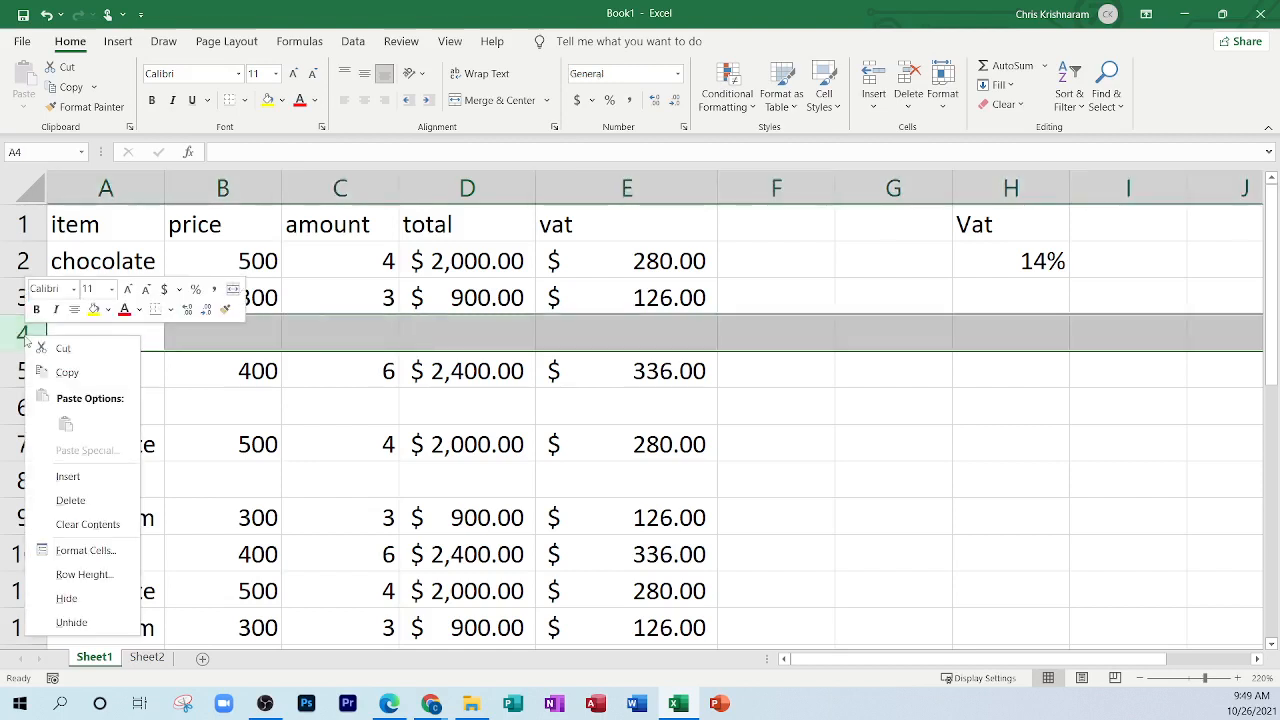
click(66, 500)
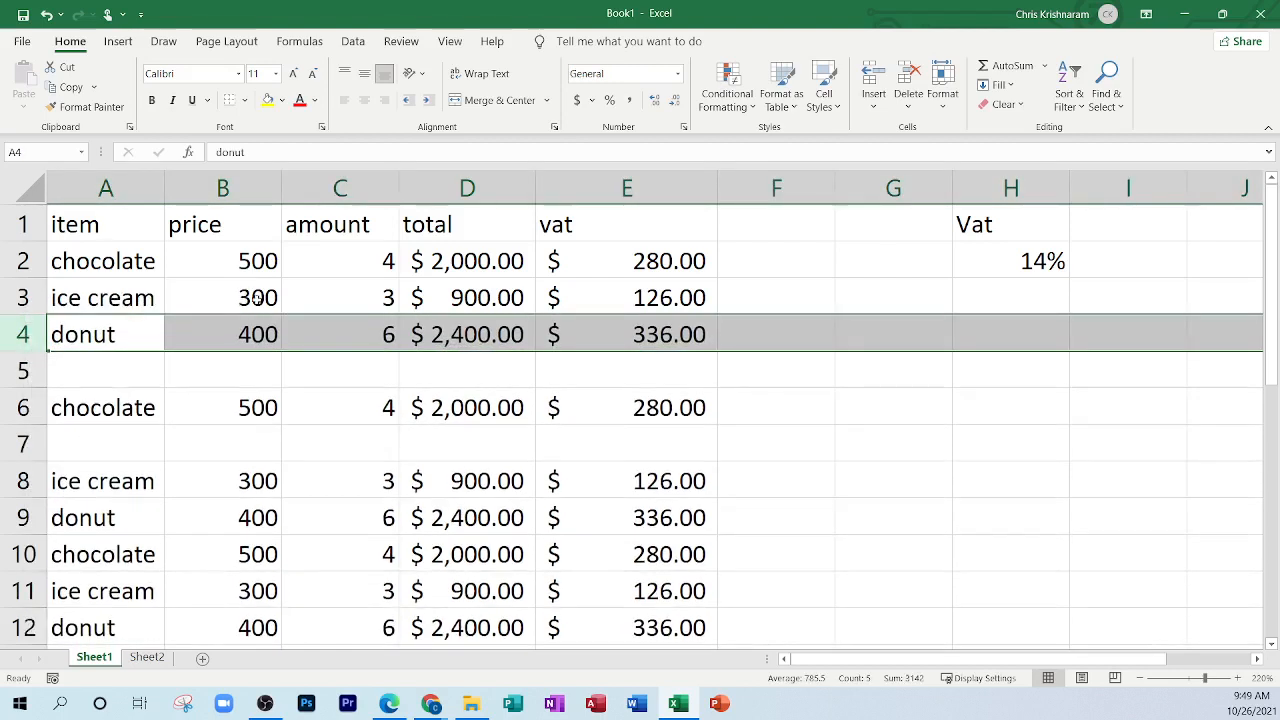
right_click(22, 371)
click(75, 536)
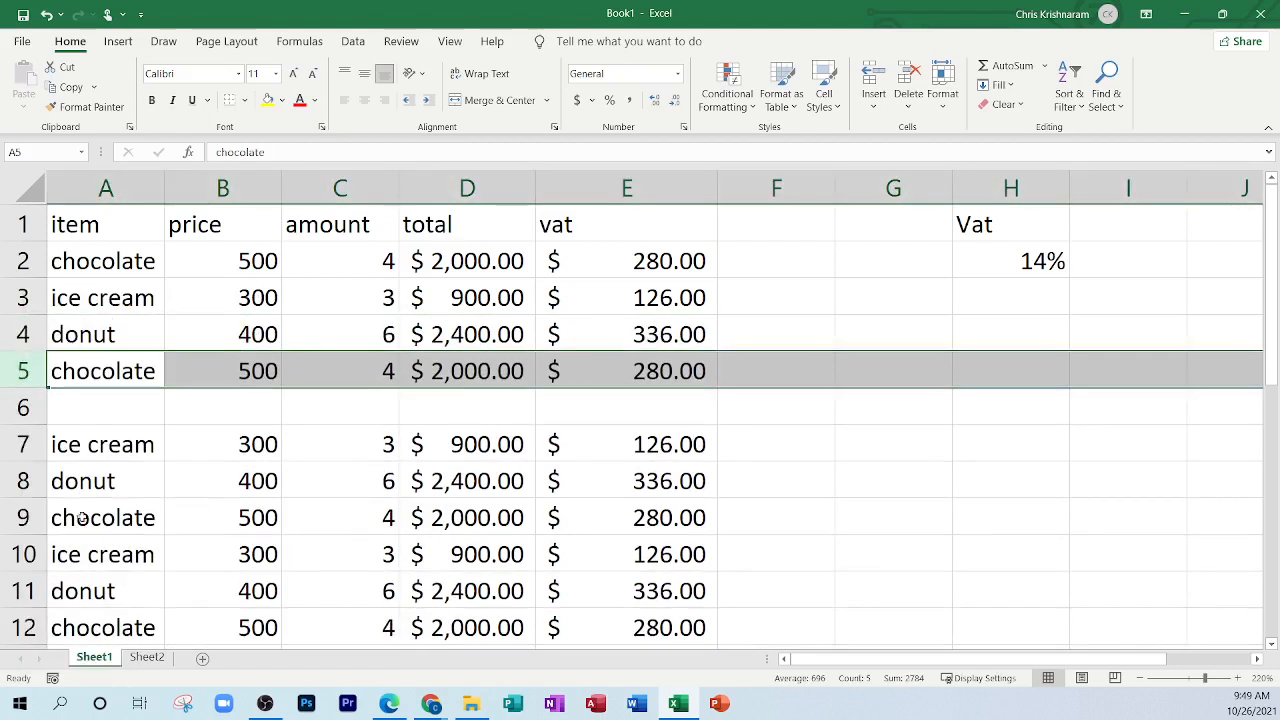
right_click(30, 410)
click(90, 293)
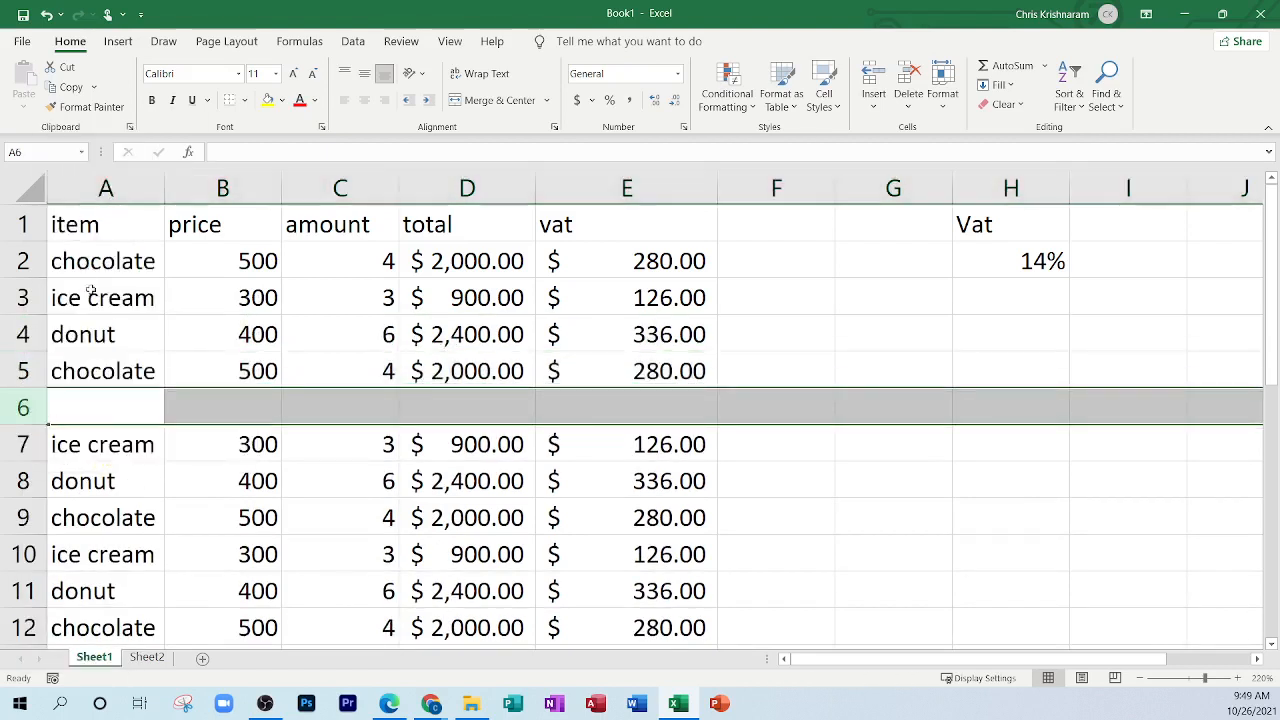
click(337, 446)
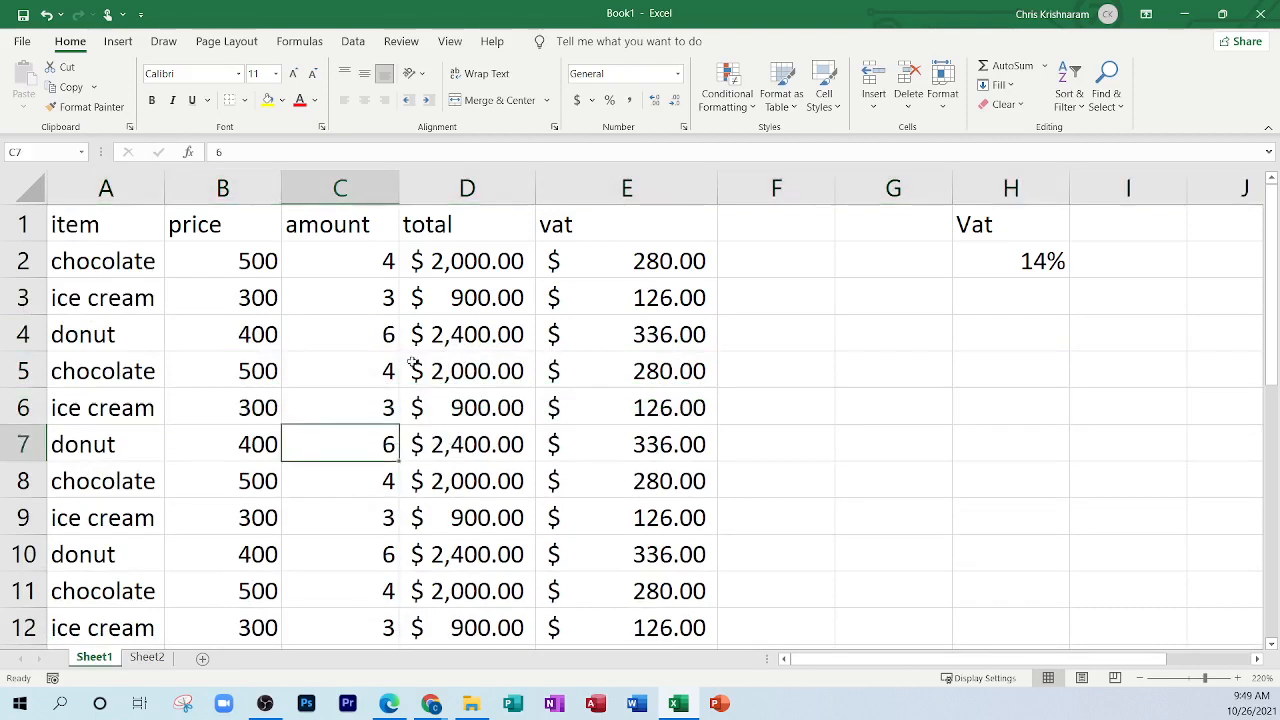
scroll(411, 362, down, 3)
scroll(408, 344, up, 3)
Step: Insert a cell at C5 with Shift cells right and select the shifted cells D5 to F5
right_click(341, 365)
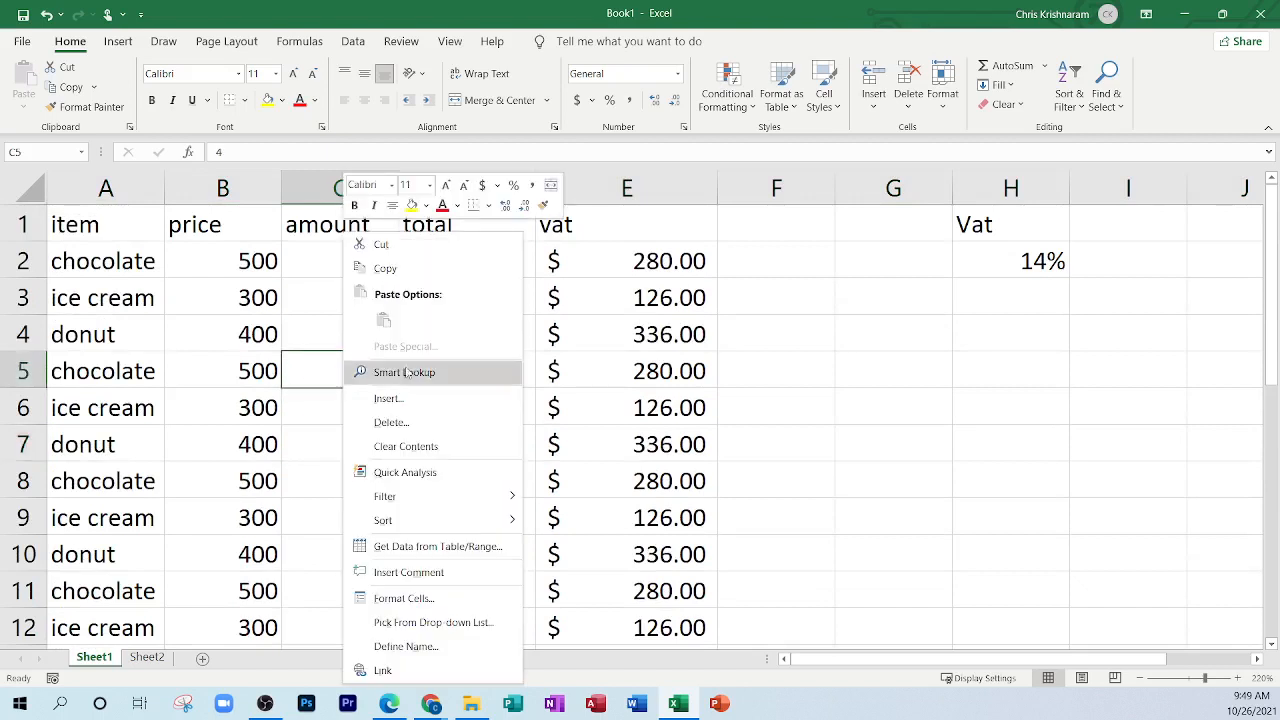
click(387, 398)
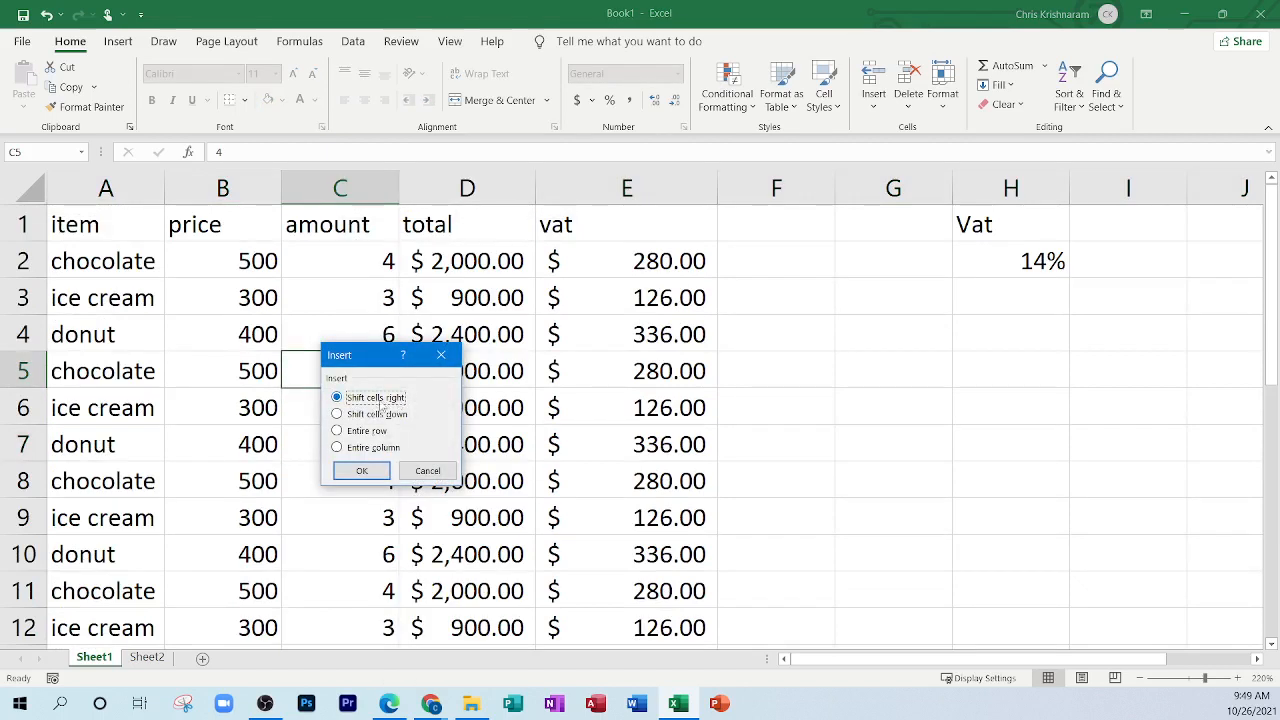
click(362, 471)
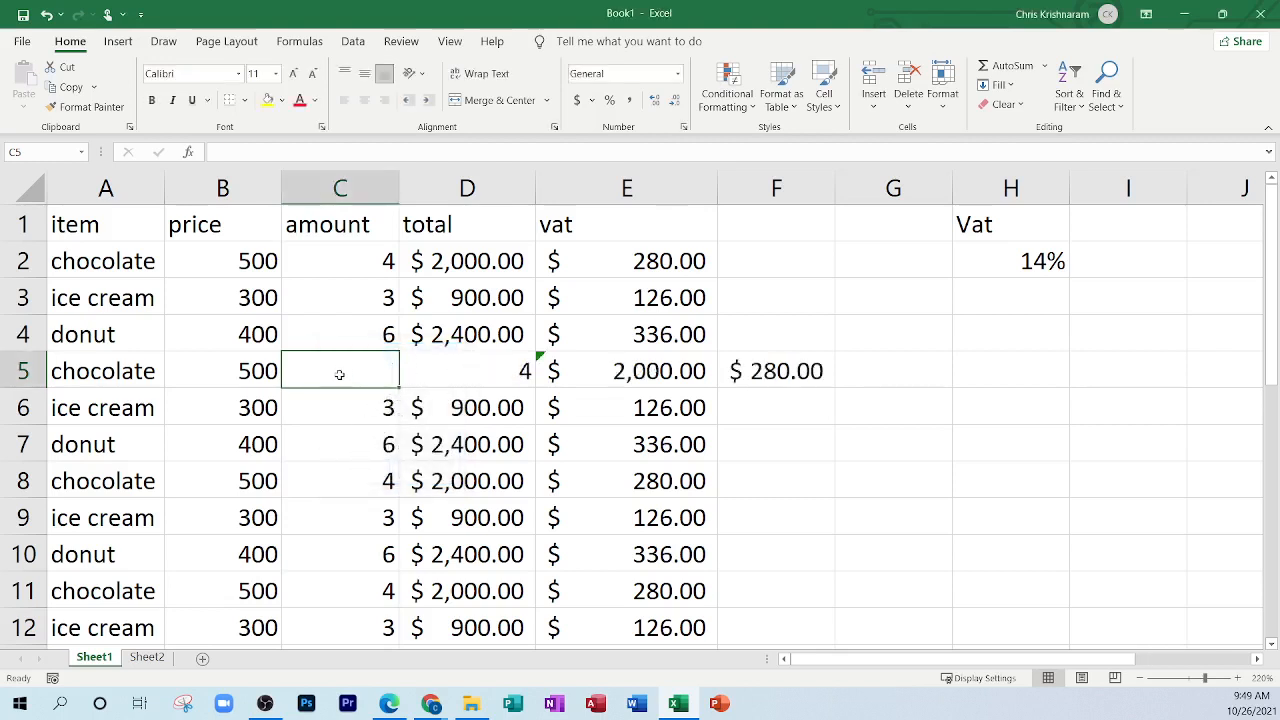
drag(431, 363, 762, 357)
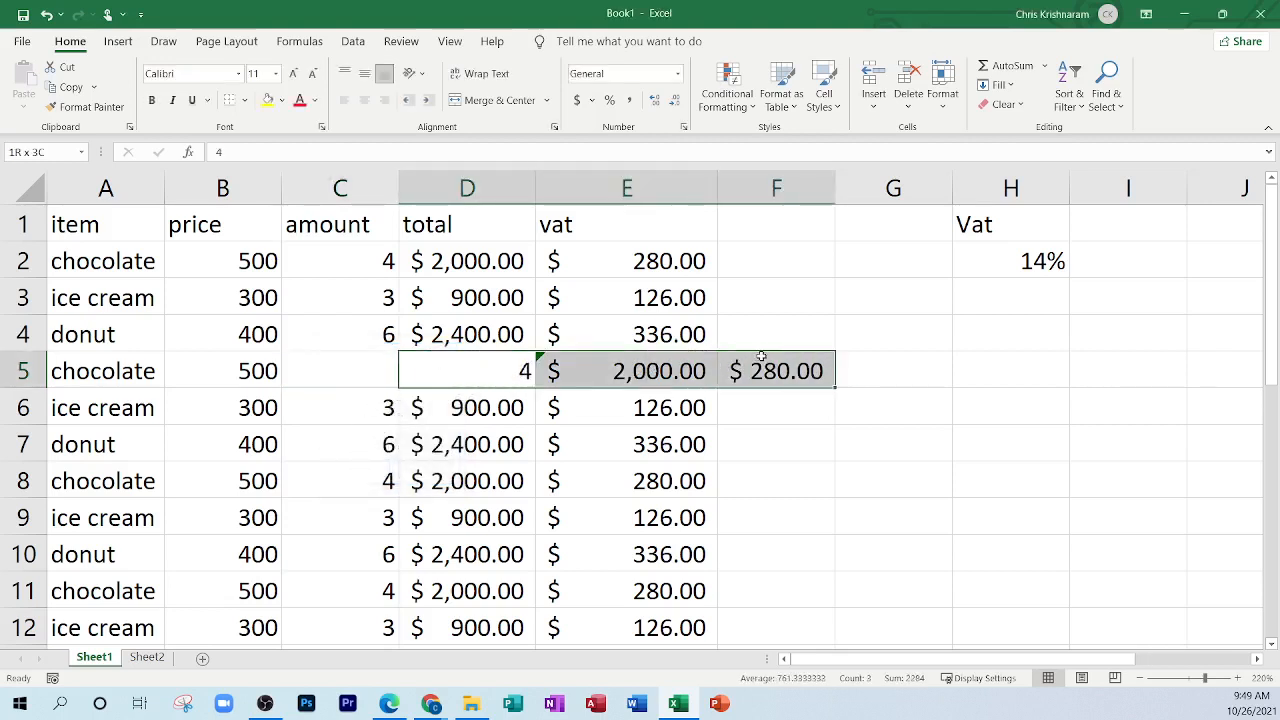
Step: Delete the blank cell C5 with Shift cells left
click(360, 369)
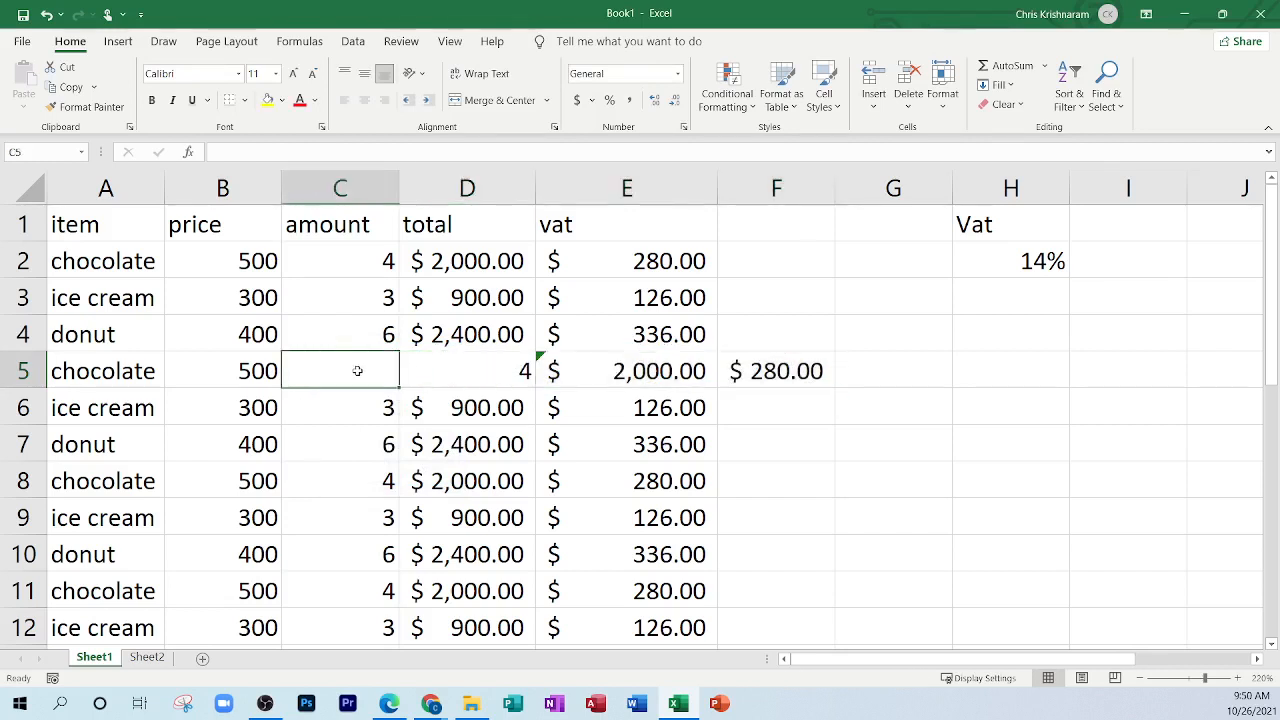
right_click(360, 369)
click(408, 422)
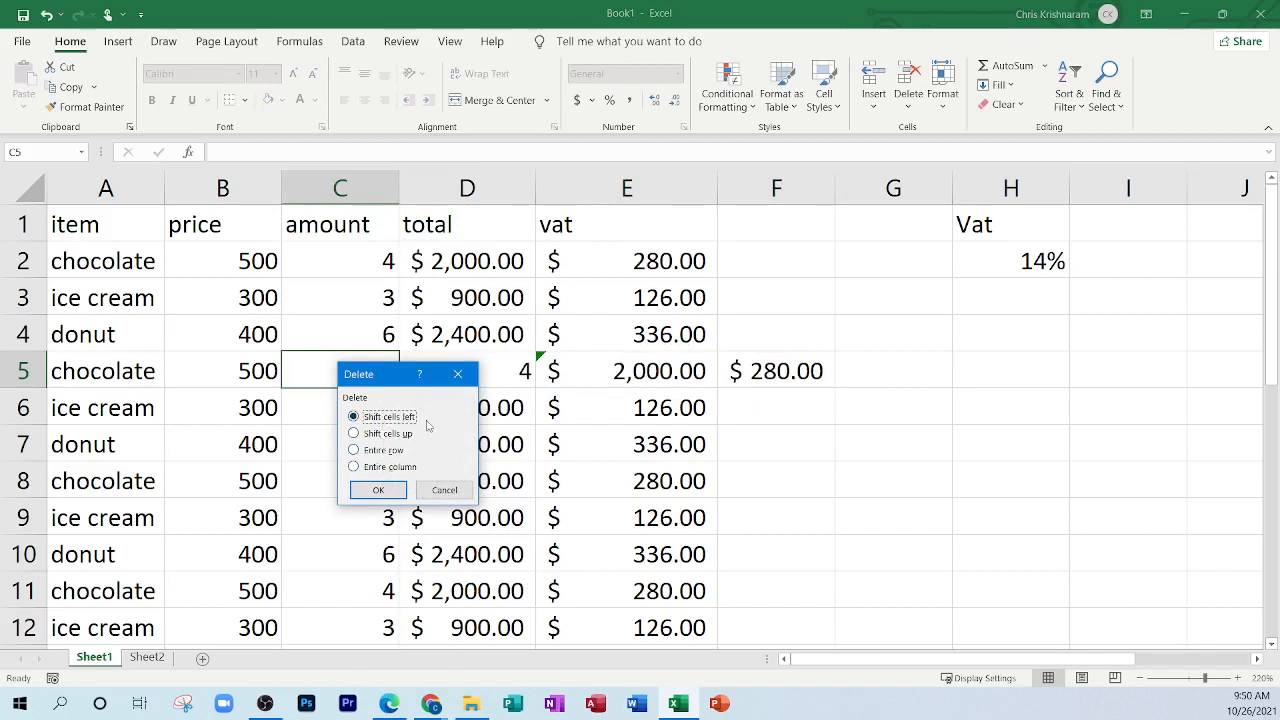
click(379, 490)
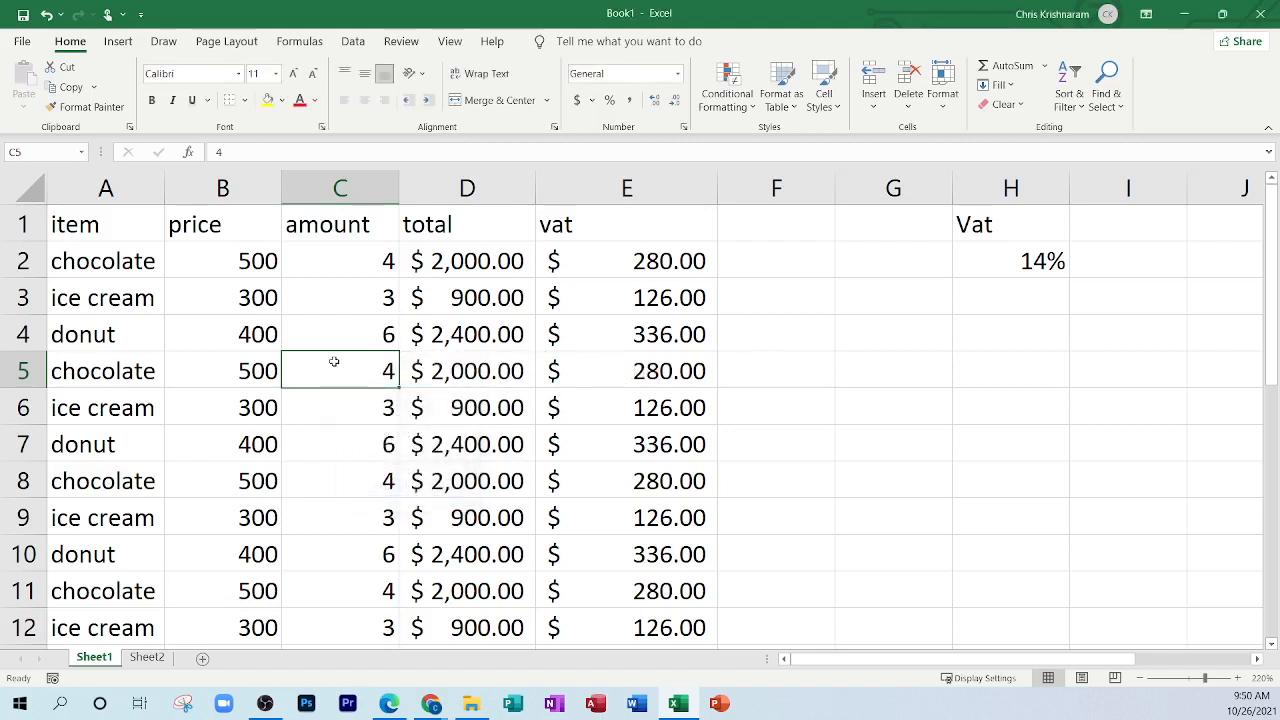
Step: Insert a cell at C5 in the amount column with Shift cells down
right_click(372, 370)
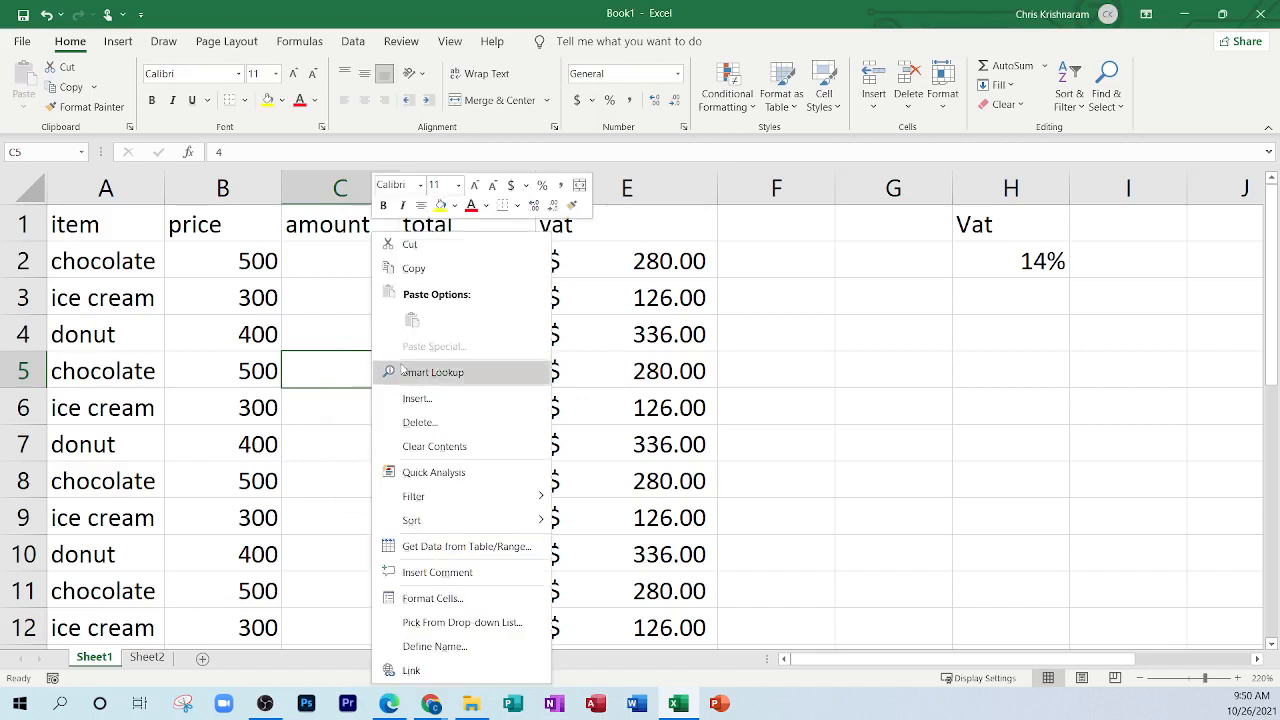
click(414, 398)
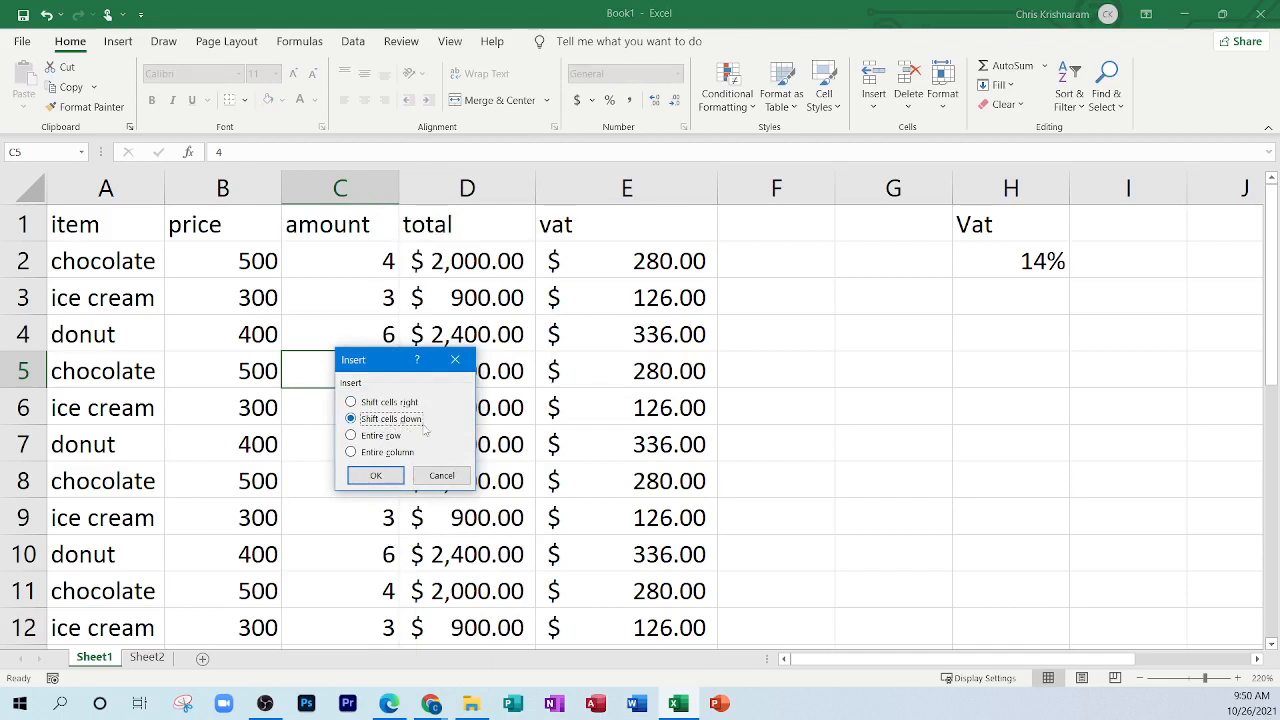
click(376, 476)
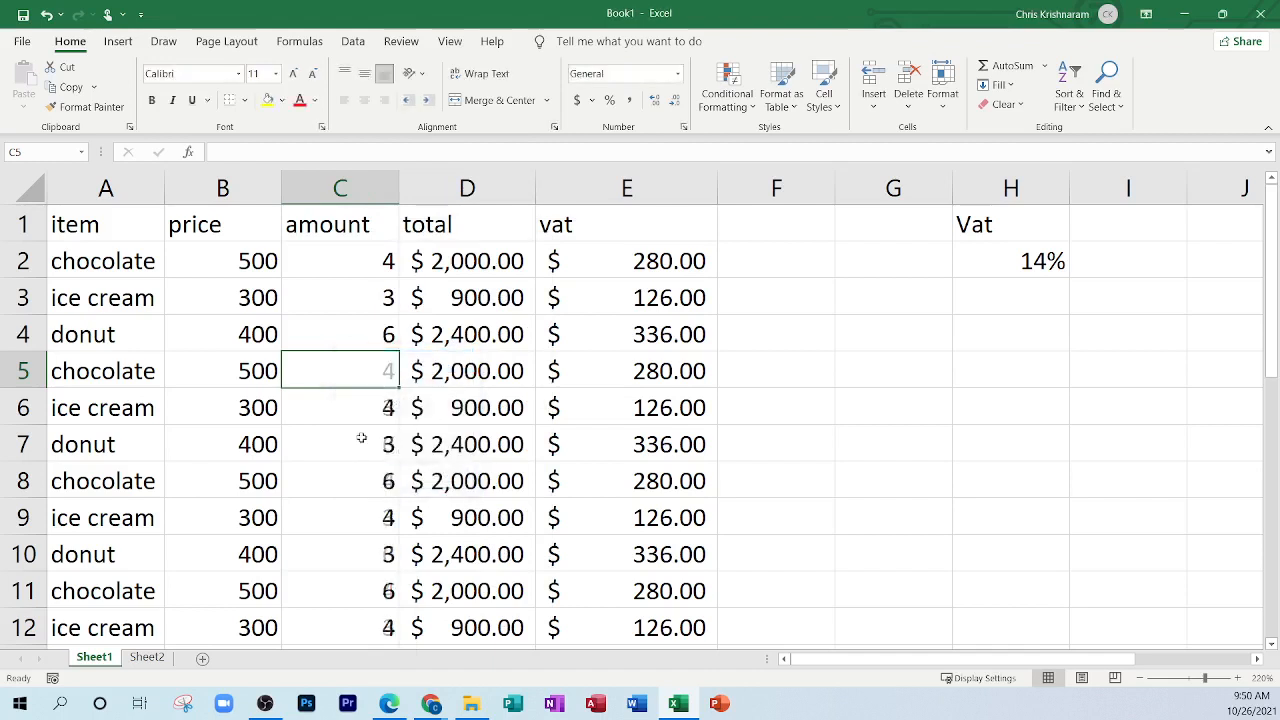
click(348, 576)
Step: Delete the blank cell C5 in the amount column with Shift cells up
click(357, 364)
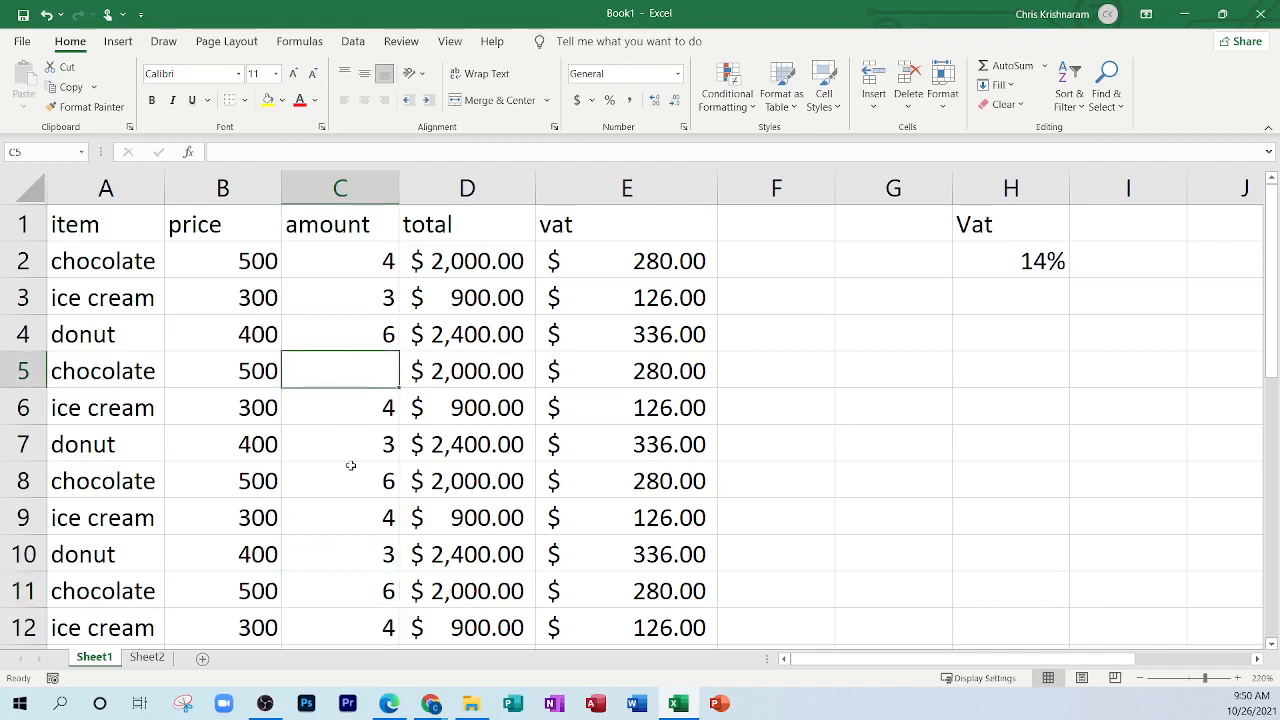
right_click(354, 367)
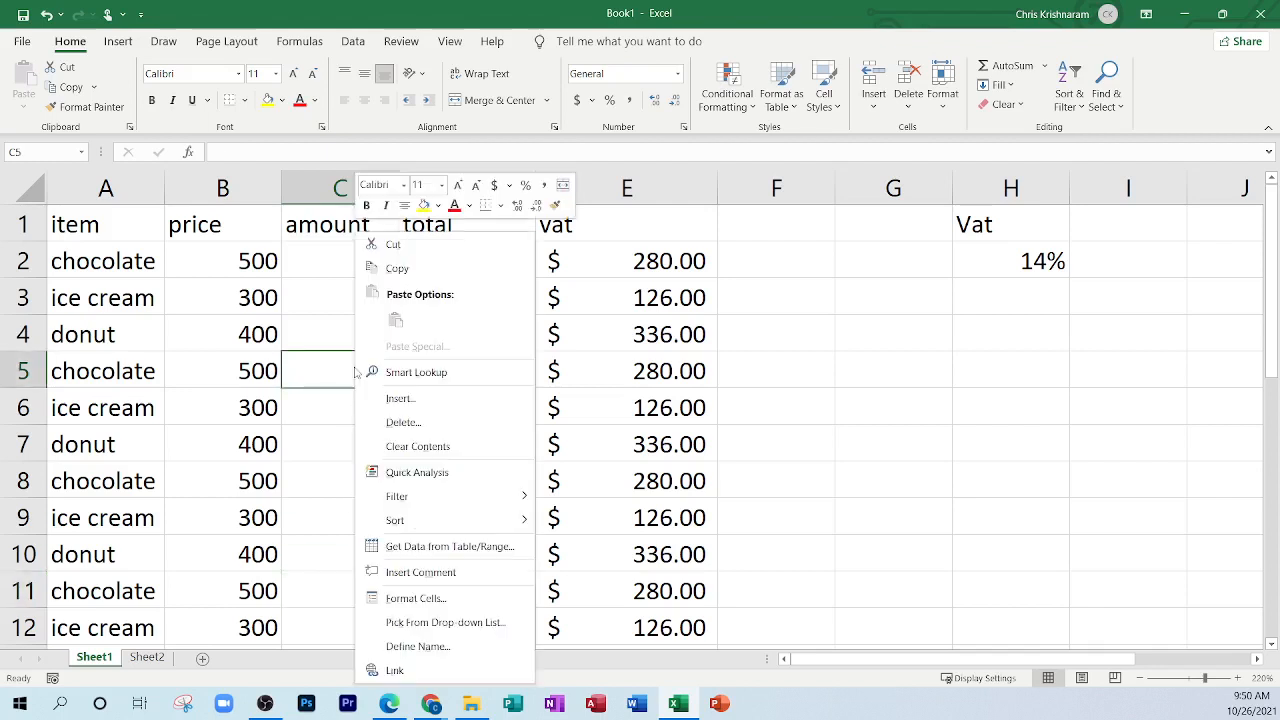
click(413, 424)
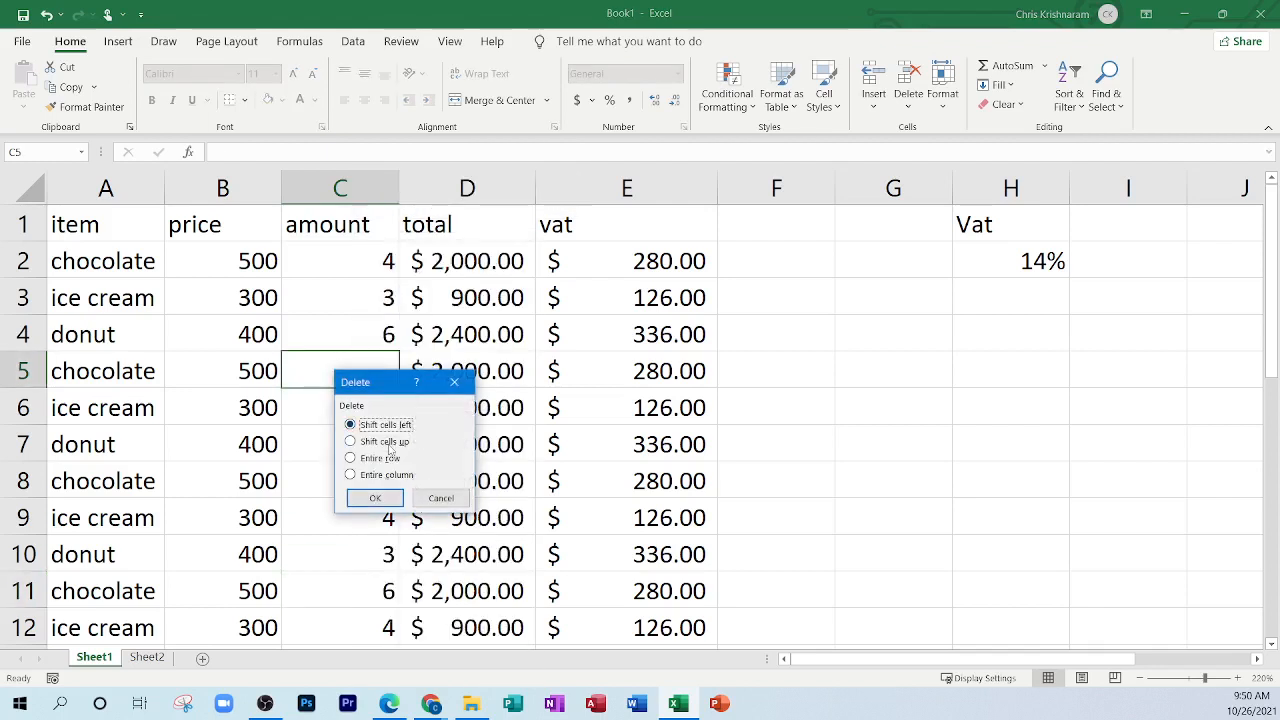
click(392, 443)
click(386, 494)
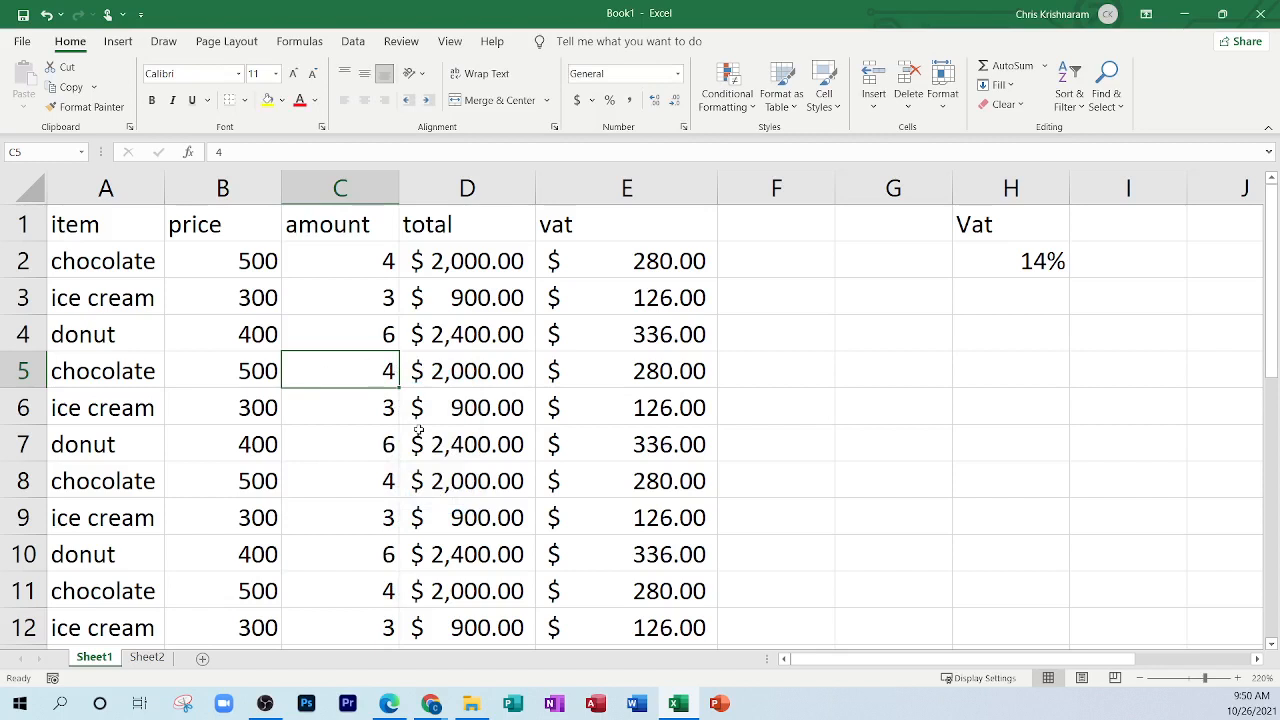
click(483, 185)
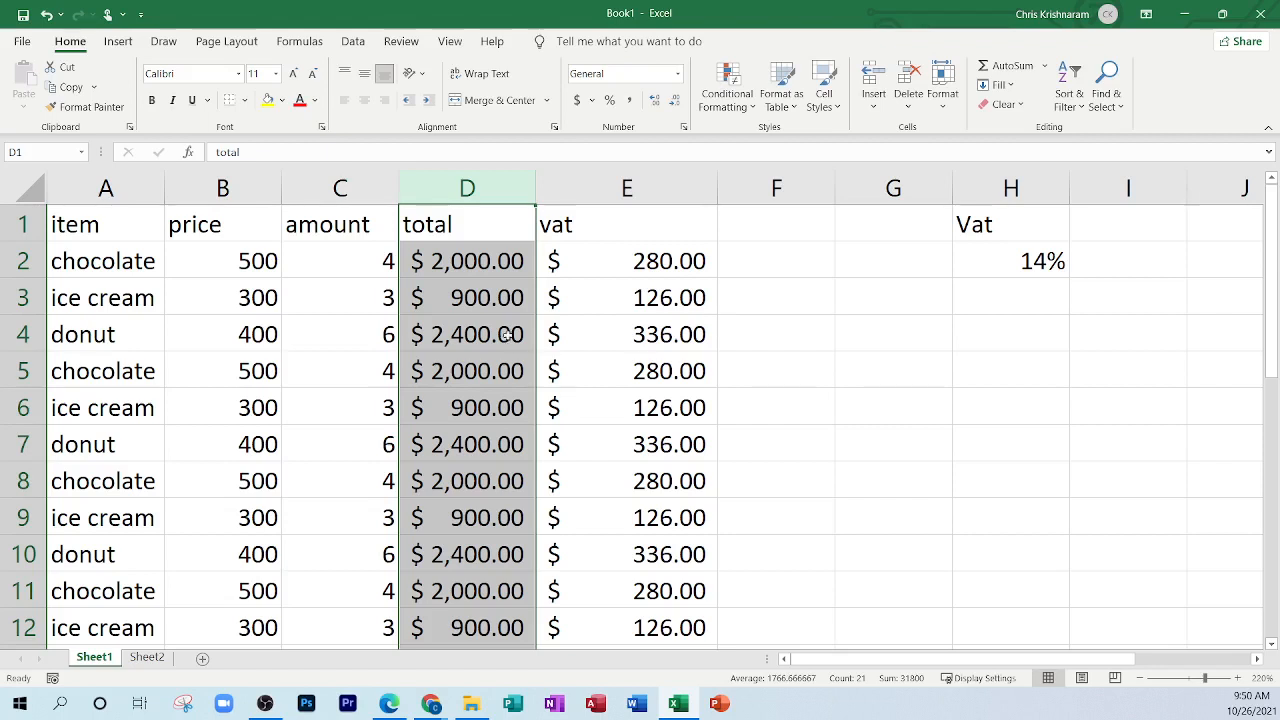
click(563, 362)
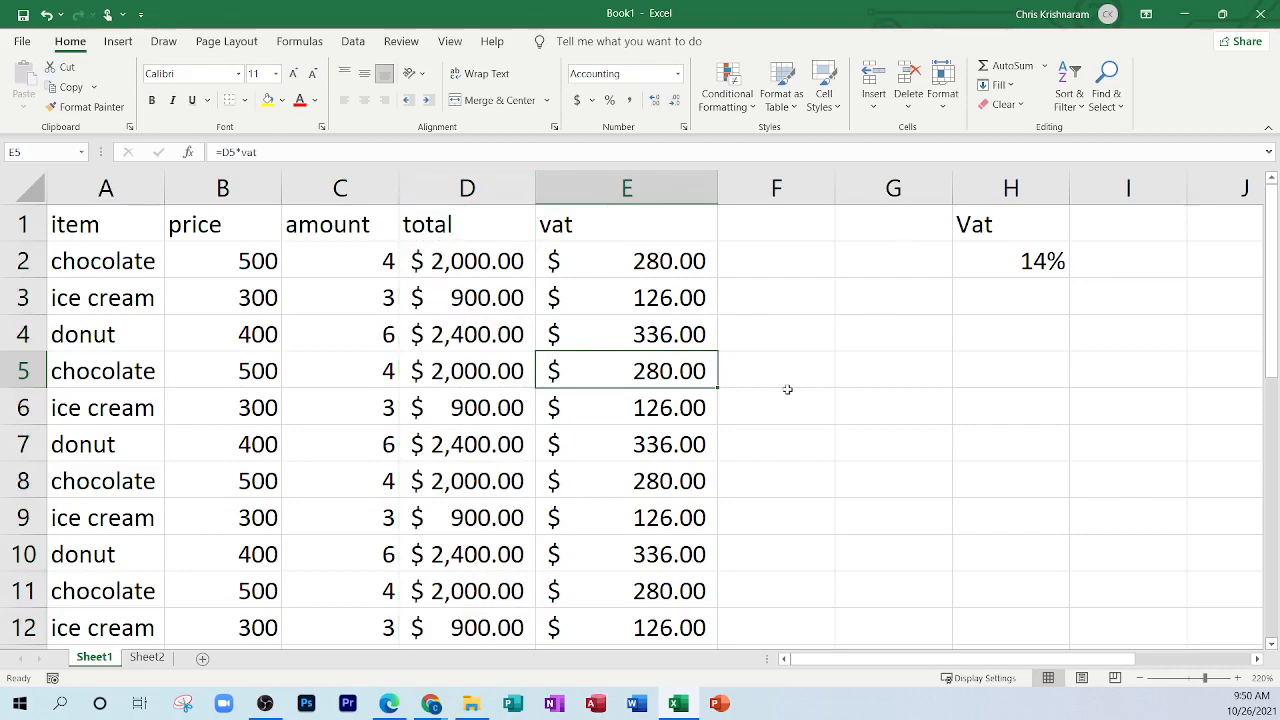
Step: Switch to the PDF notes and review the deletion choices, the Insert and Delete dialog figures, and the earlier pages on cell addressing
click(397, 706)
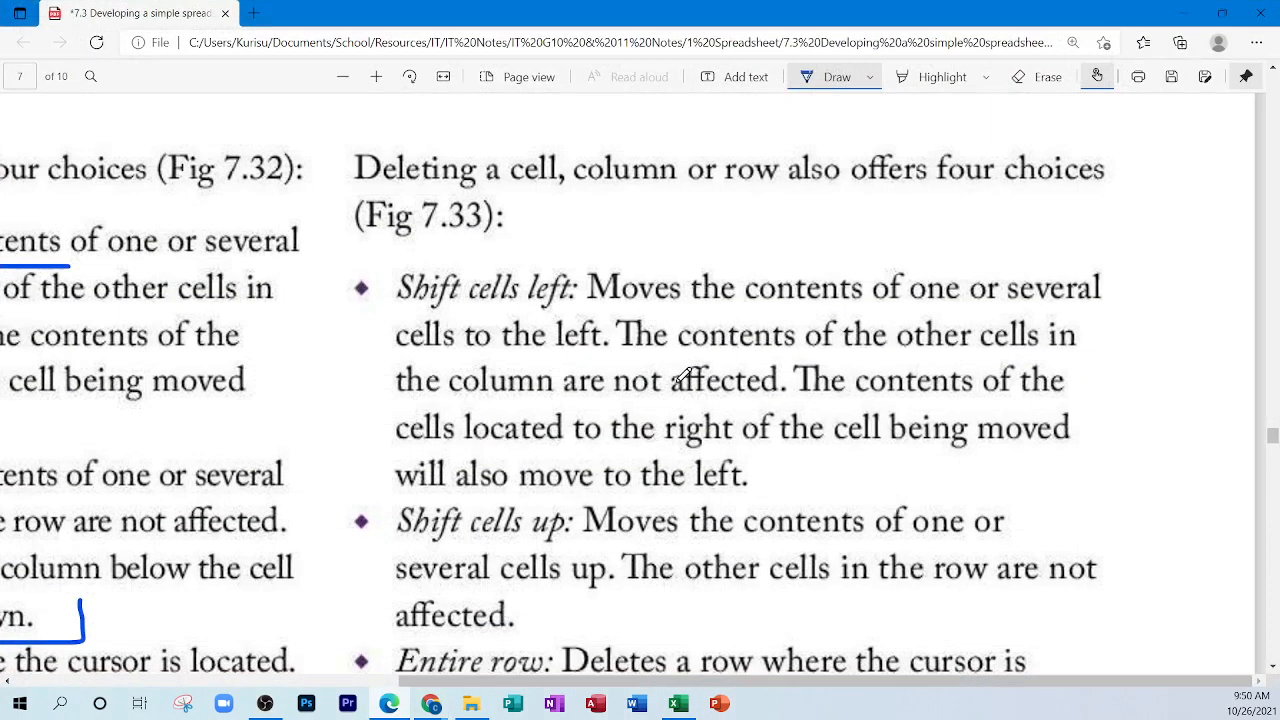
scroll(665, 353, down, 6)
scroll(665, 353, down, 3)
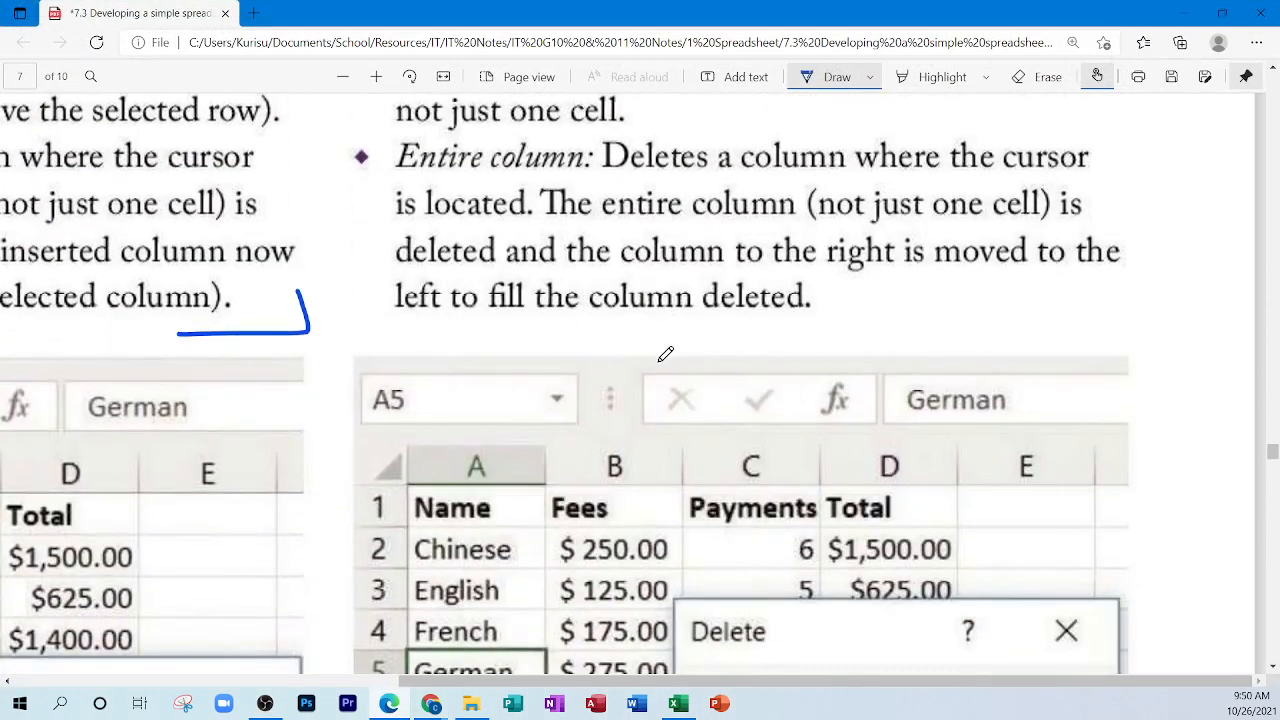
scroll(480, 337, down, 5)
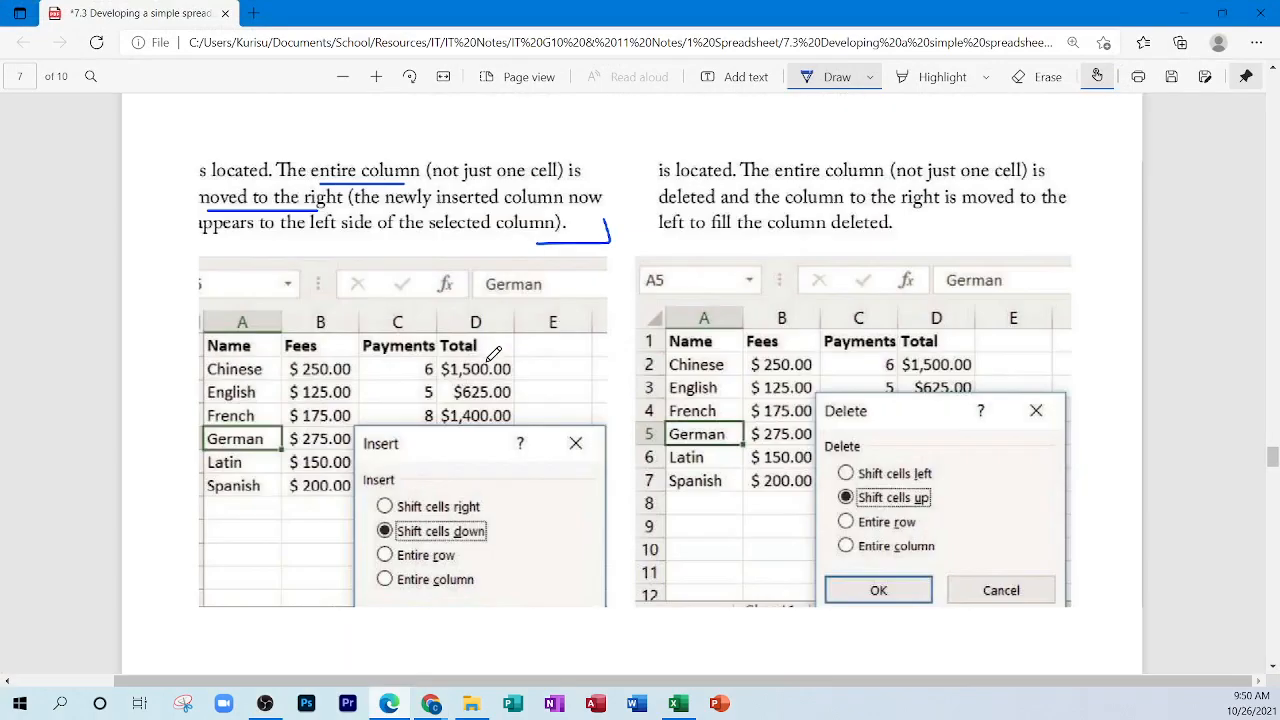
scroll(491, 349, down, 5)
scroll(493, 347, up, 6)
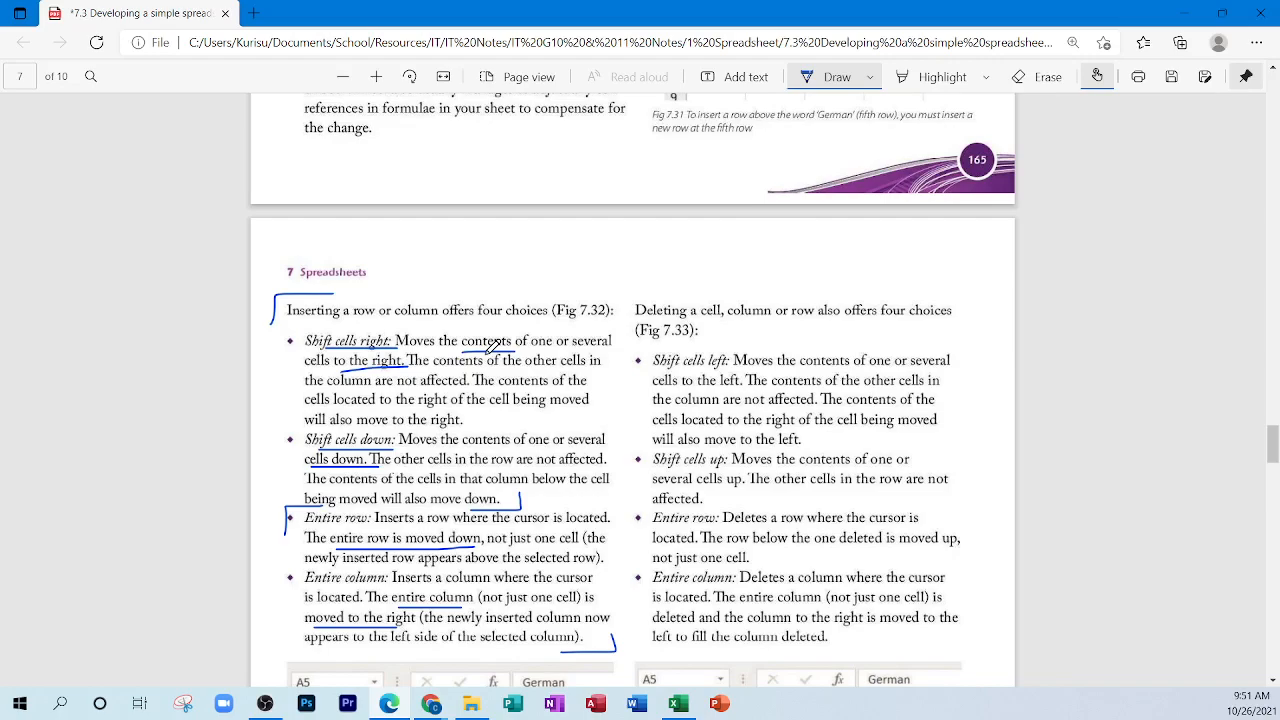
scroll(493, 345, up, 8)
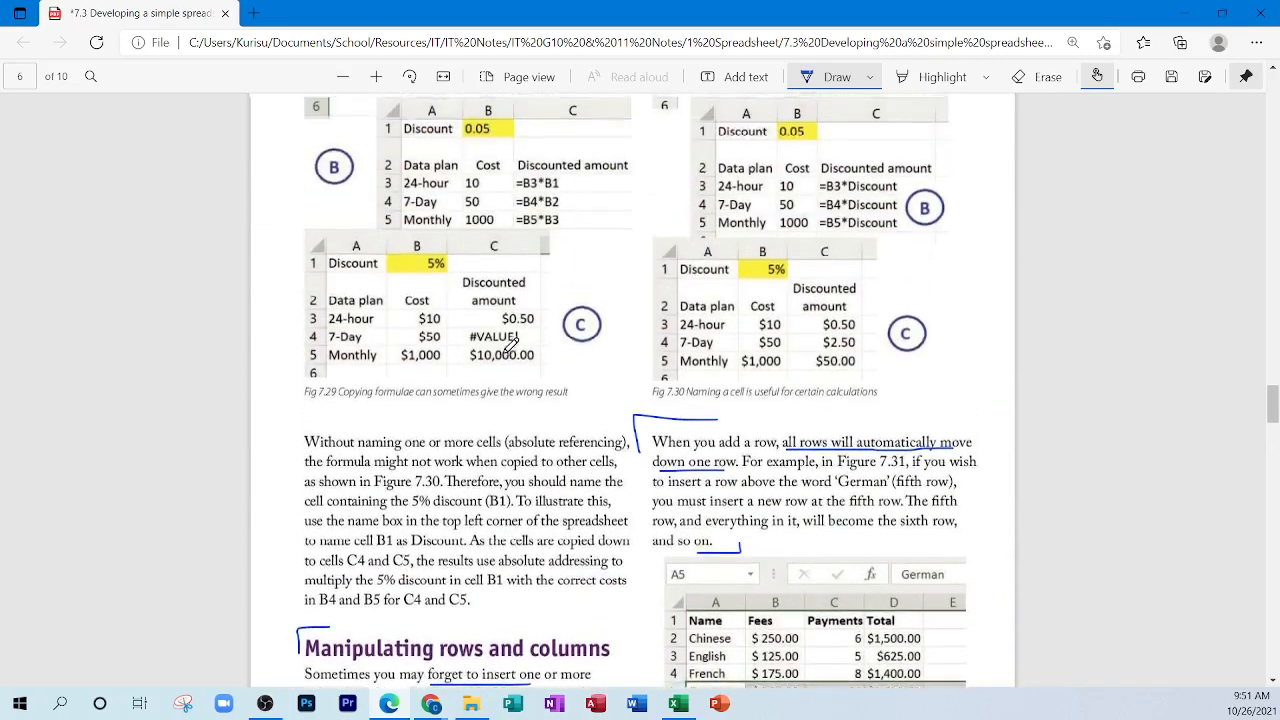
scroll(510, 345, up, 8)
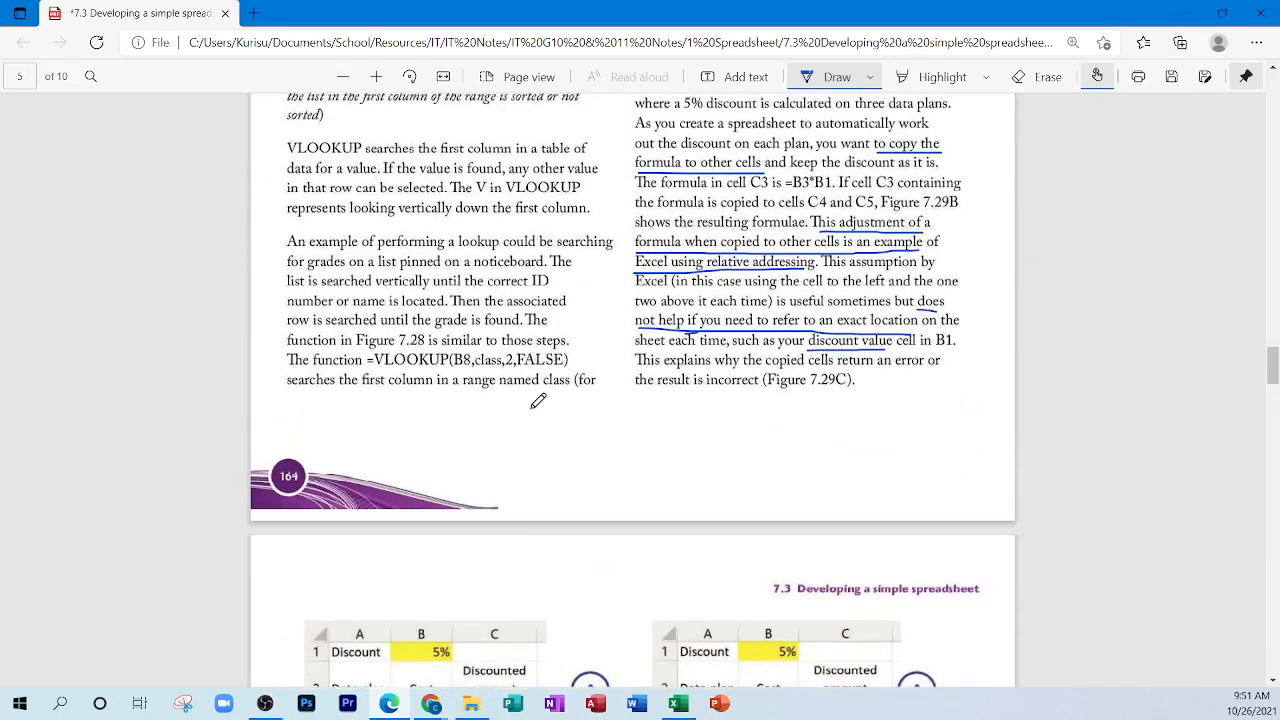
Step: Bracket the Questions section based on Figure 7.34 with blue pen strokes around its upper-left and lower-right corners
scroll(538, 402, down, 10)
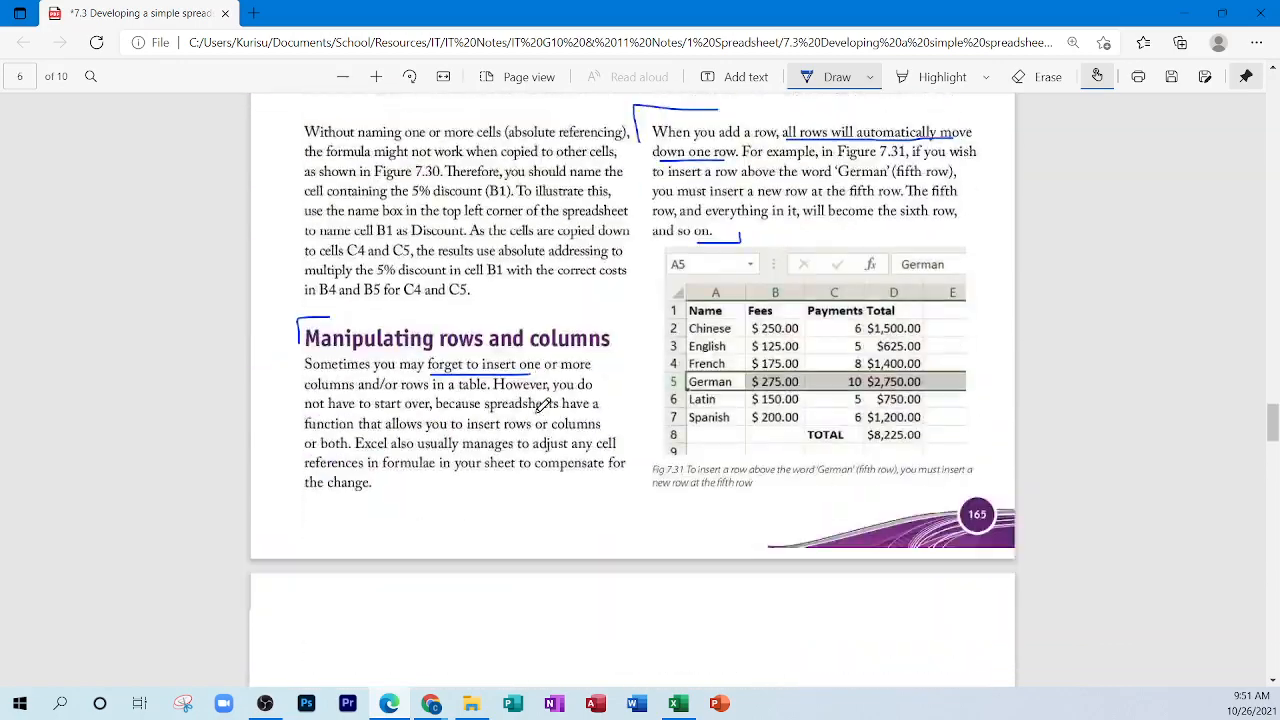
scroll(543, 404, down, 4)
scroll(543, 404, down, 2)
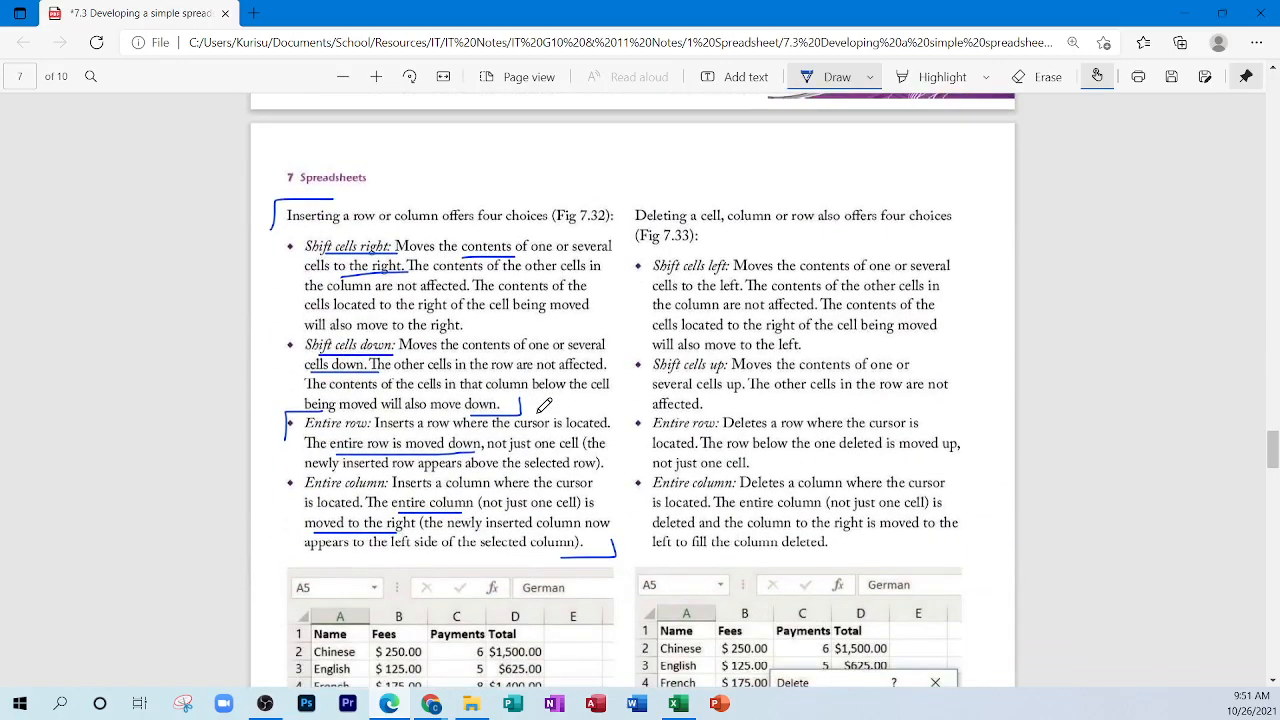
scroll(543, 404, down, 10)
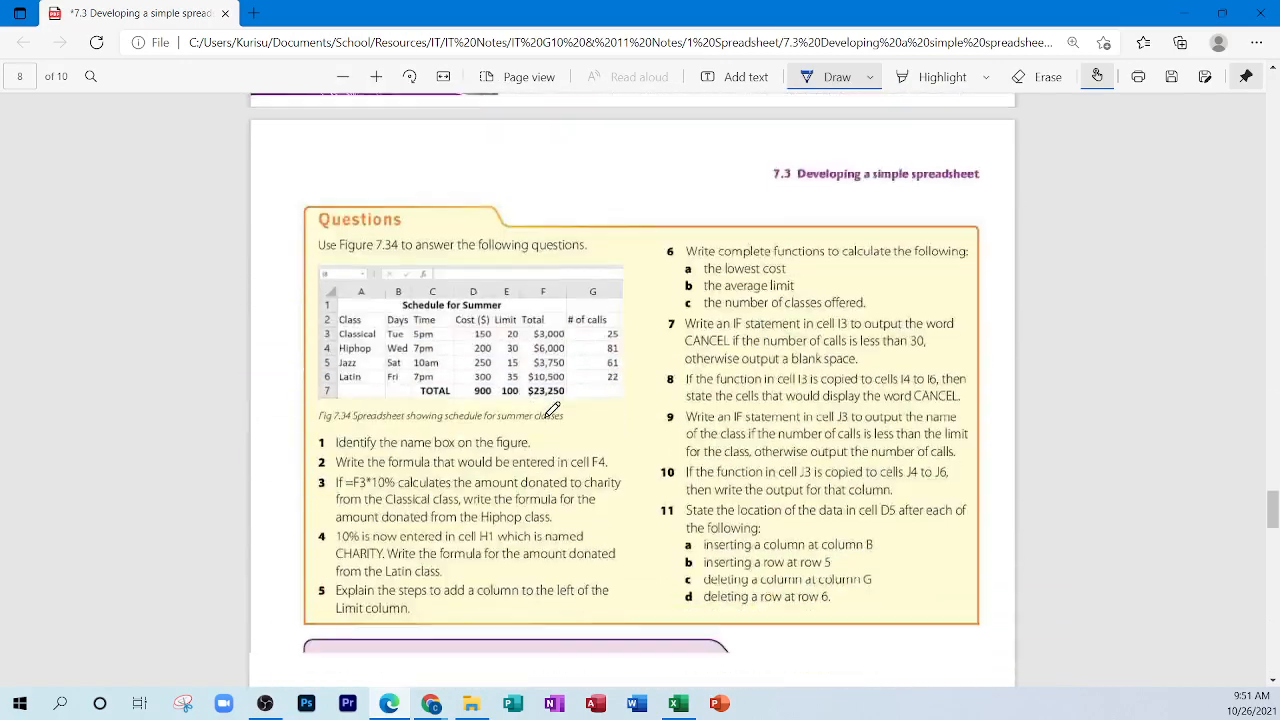
scroll(546, 417, up, 1)
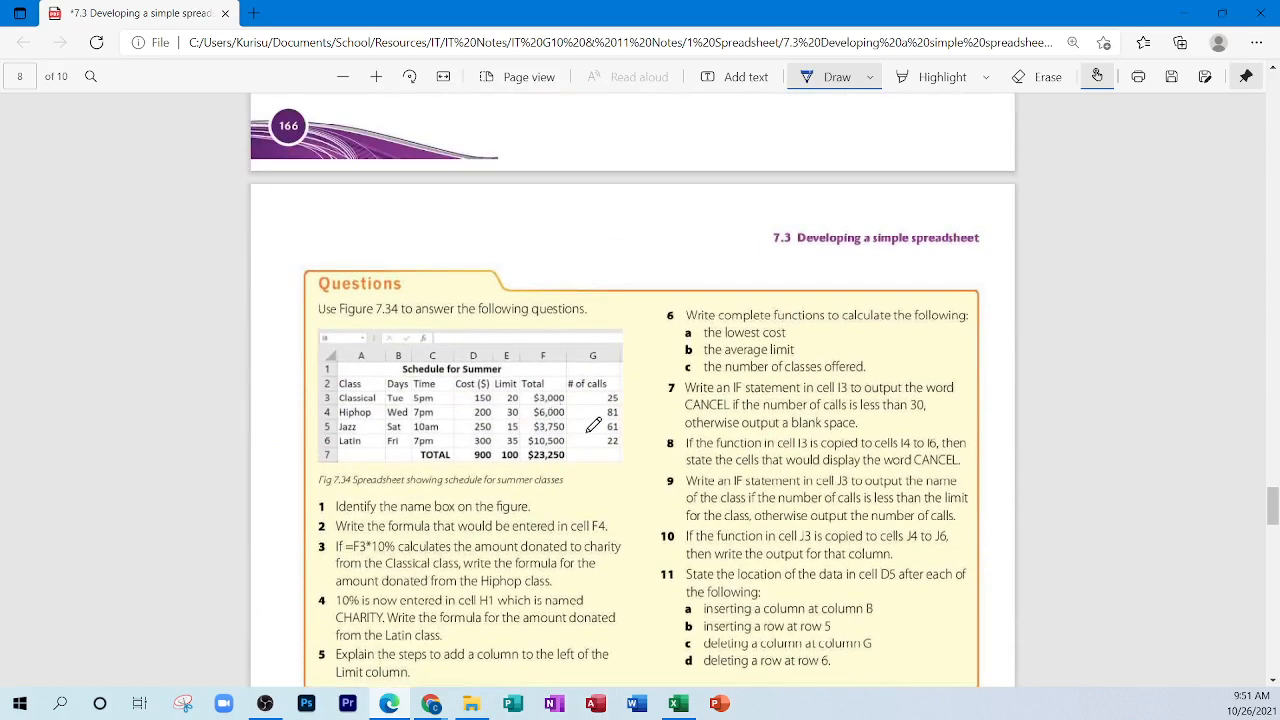
scroll(275, 307, down, 1)
mouse_move(270, 221)
mouse_down()
mouse_move(274, 149)
mouse_move(367, 147)
mouse_up()
mouse_move(882, 611)
mouse_down()
mouse_move(988, 610)
mouse_move(988, 552)
mouse_up()
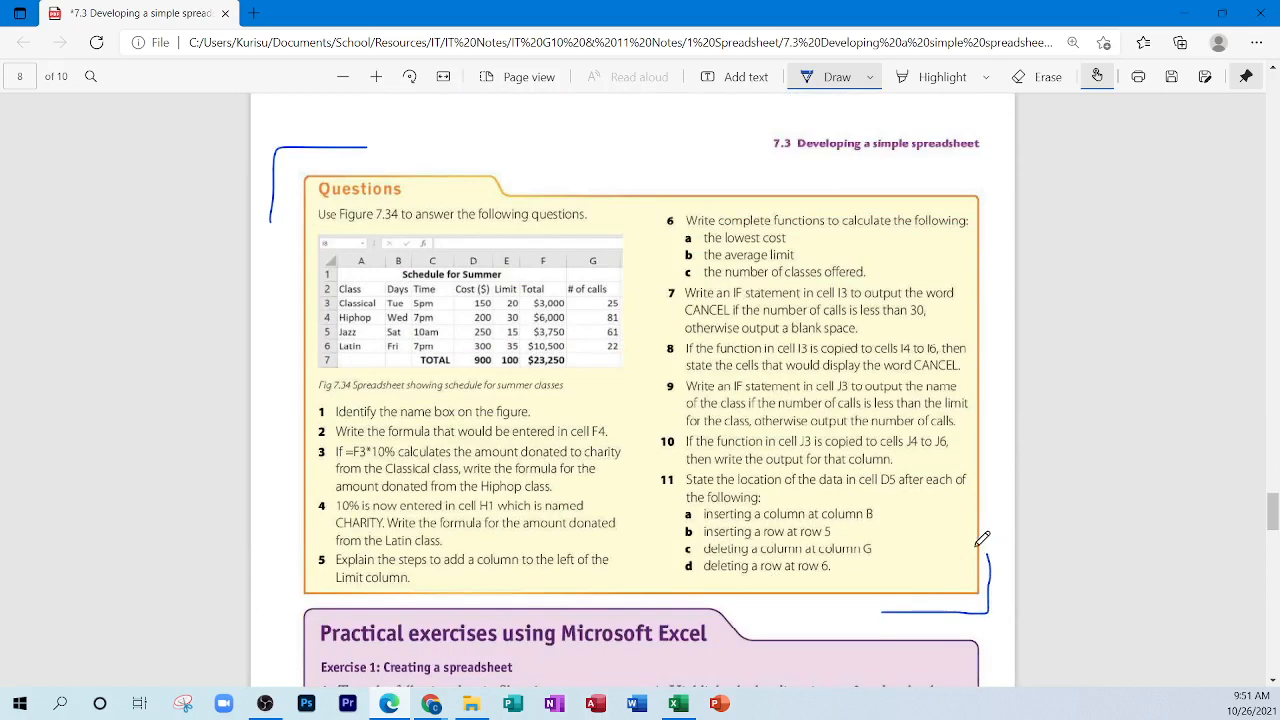
Step: Look through the practical exercises using Microsoft Excel, from Exercise 1 on creating a spreadsheet to Exercise 2 on using functions
scroll(620, 450, down, 3)
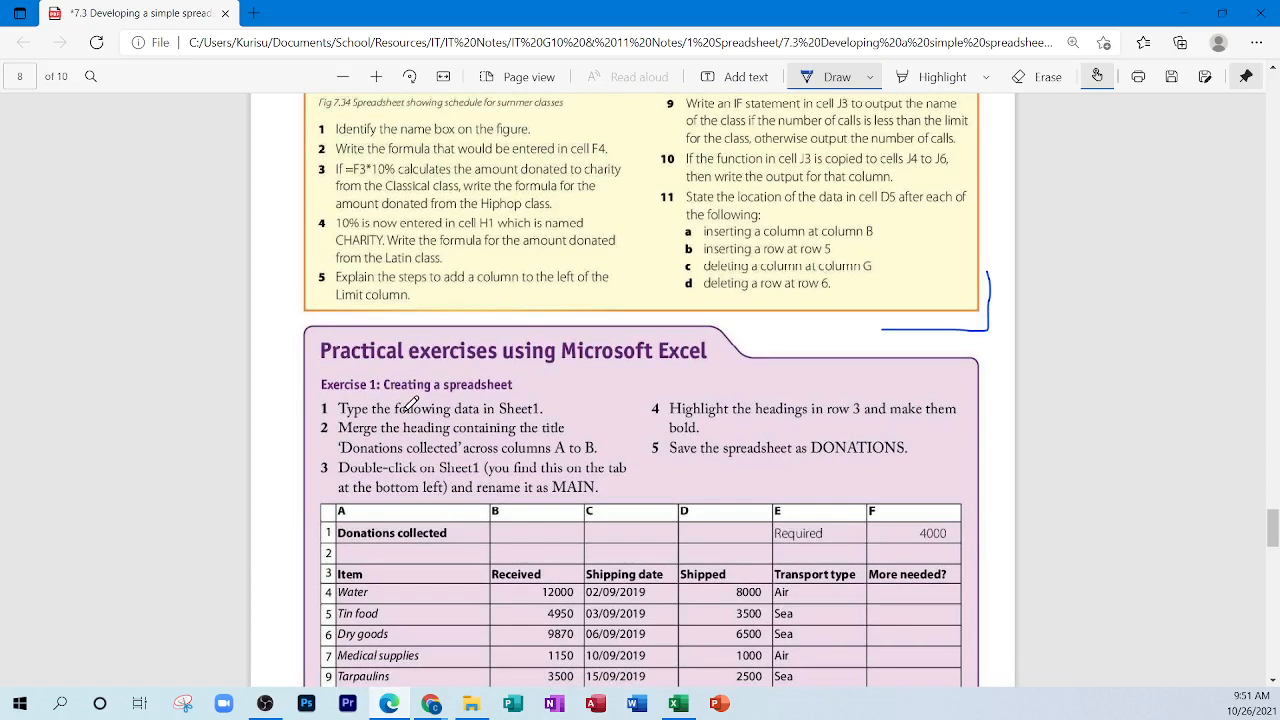
scroll(410, 402, down, 6)
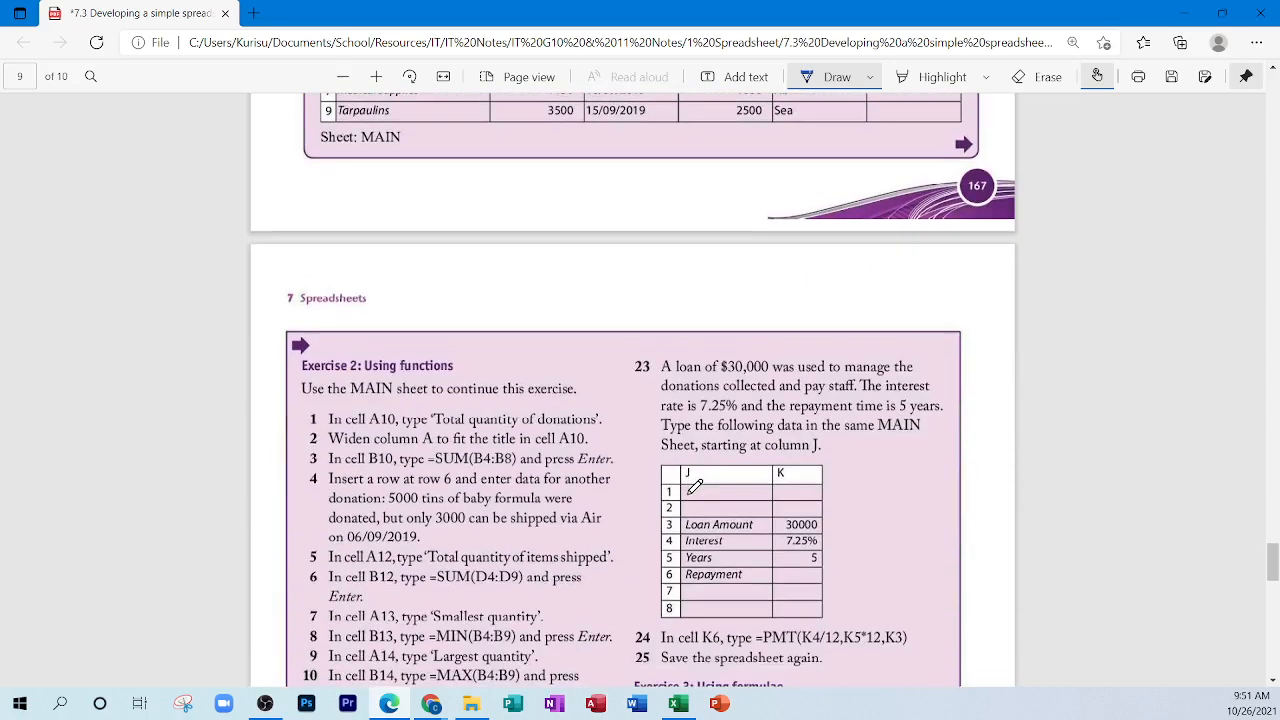